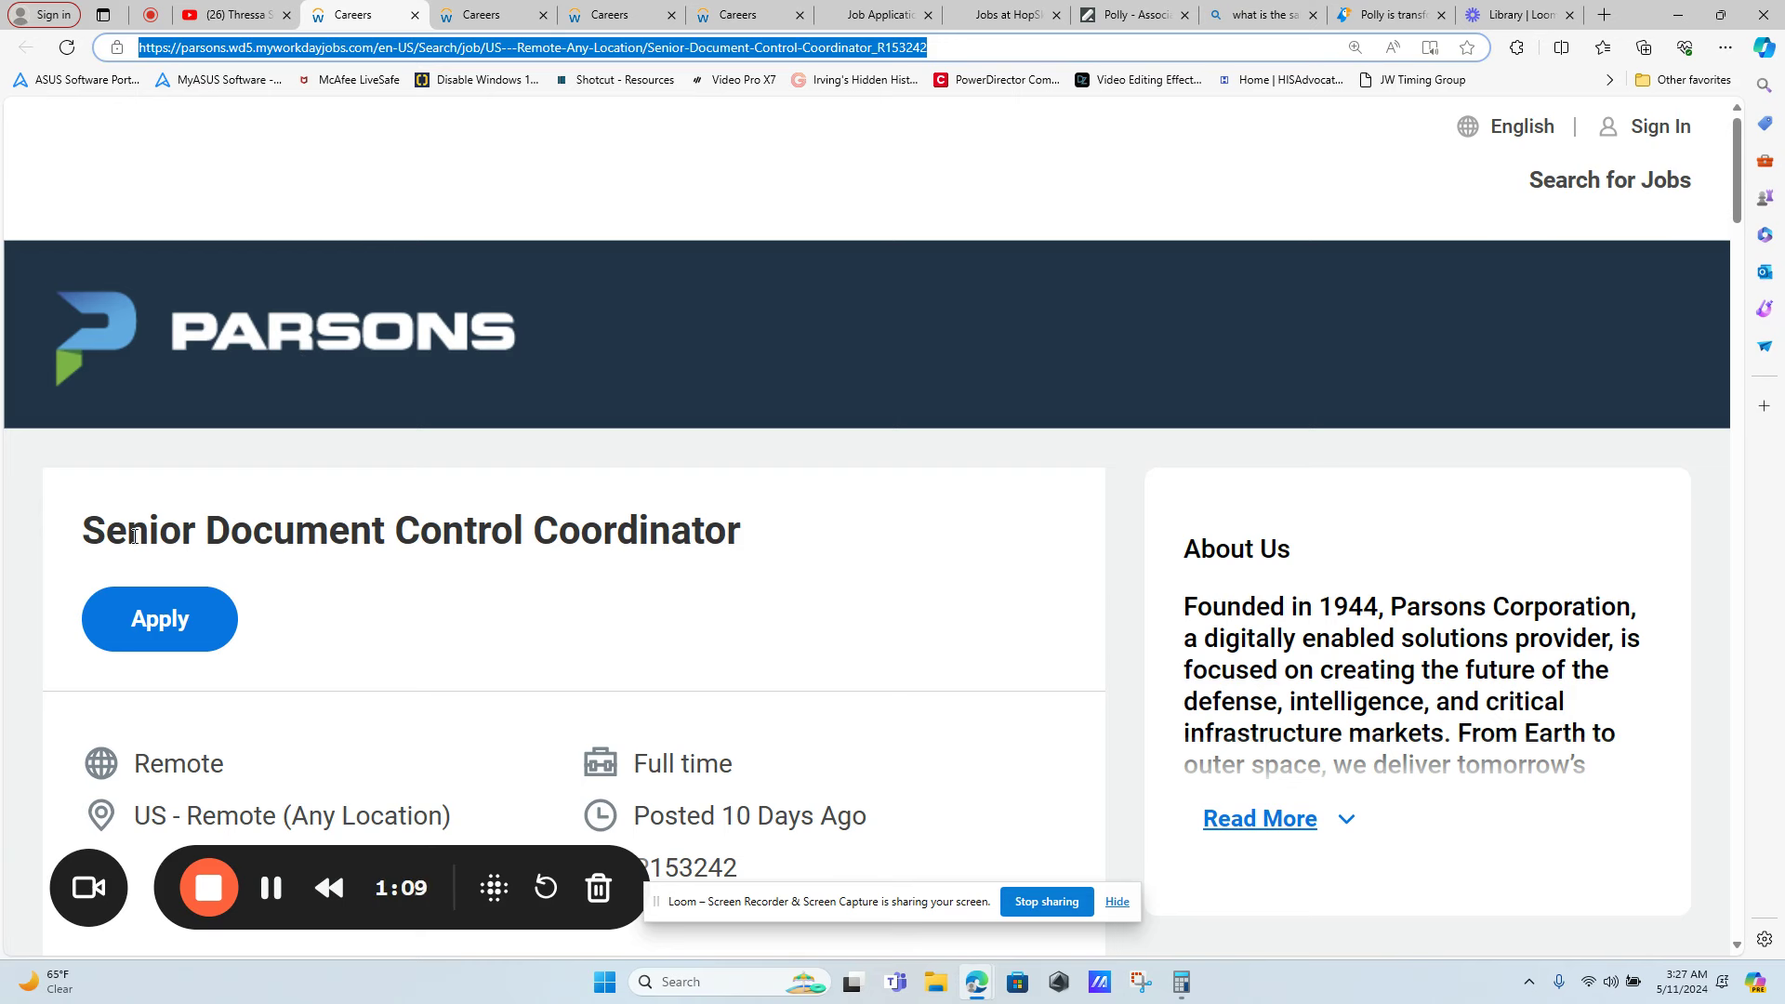
# Highlight the Senior Document Control Coordinator title, 'Full time' label and 'US - Remote (Any Location)'
pyautogui.moveTo(85, 528); pyautogui.dragTo(761, 527)
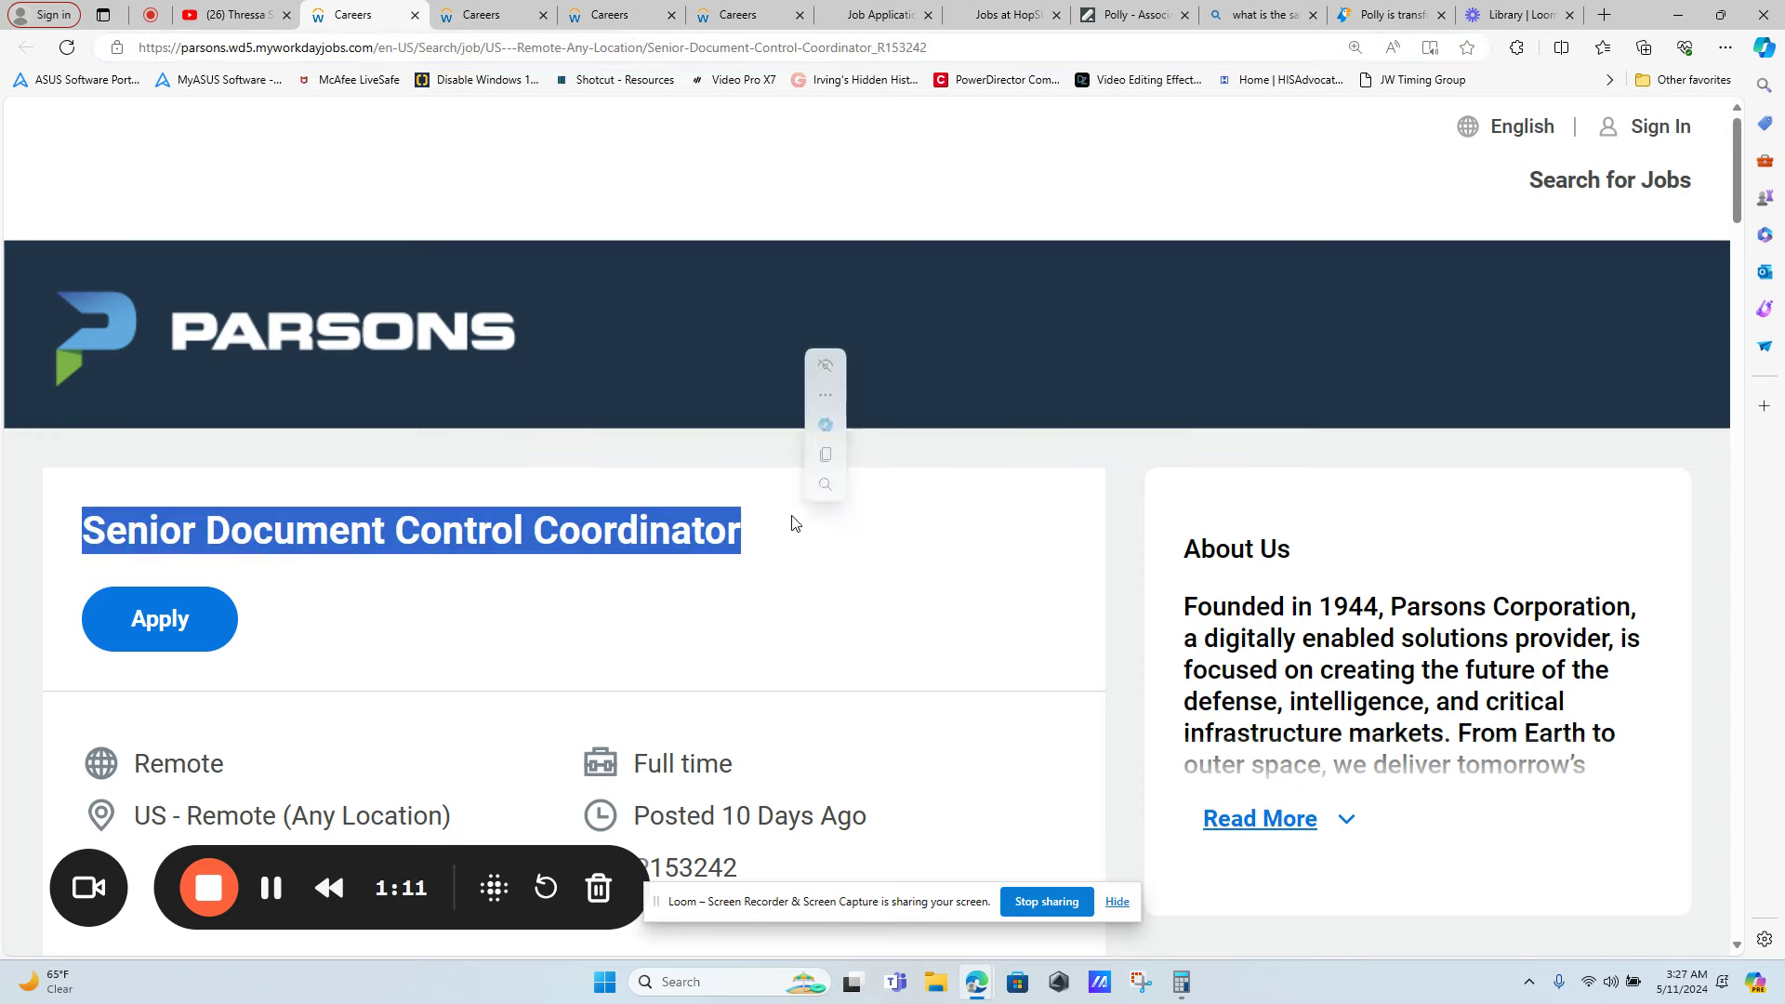
pyautogui.scroll(-4, 824, 432)
pyautogui.moveTo(635, 502); pyautogui.dragTo(736, 507)
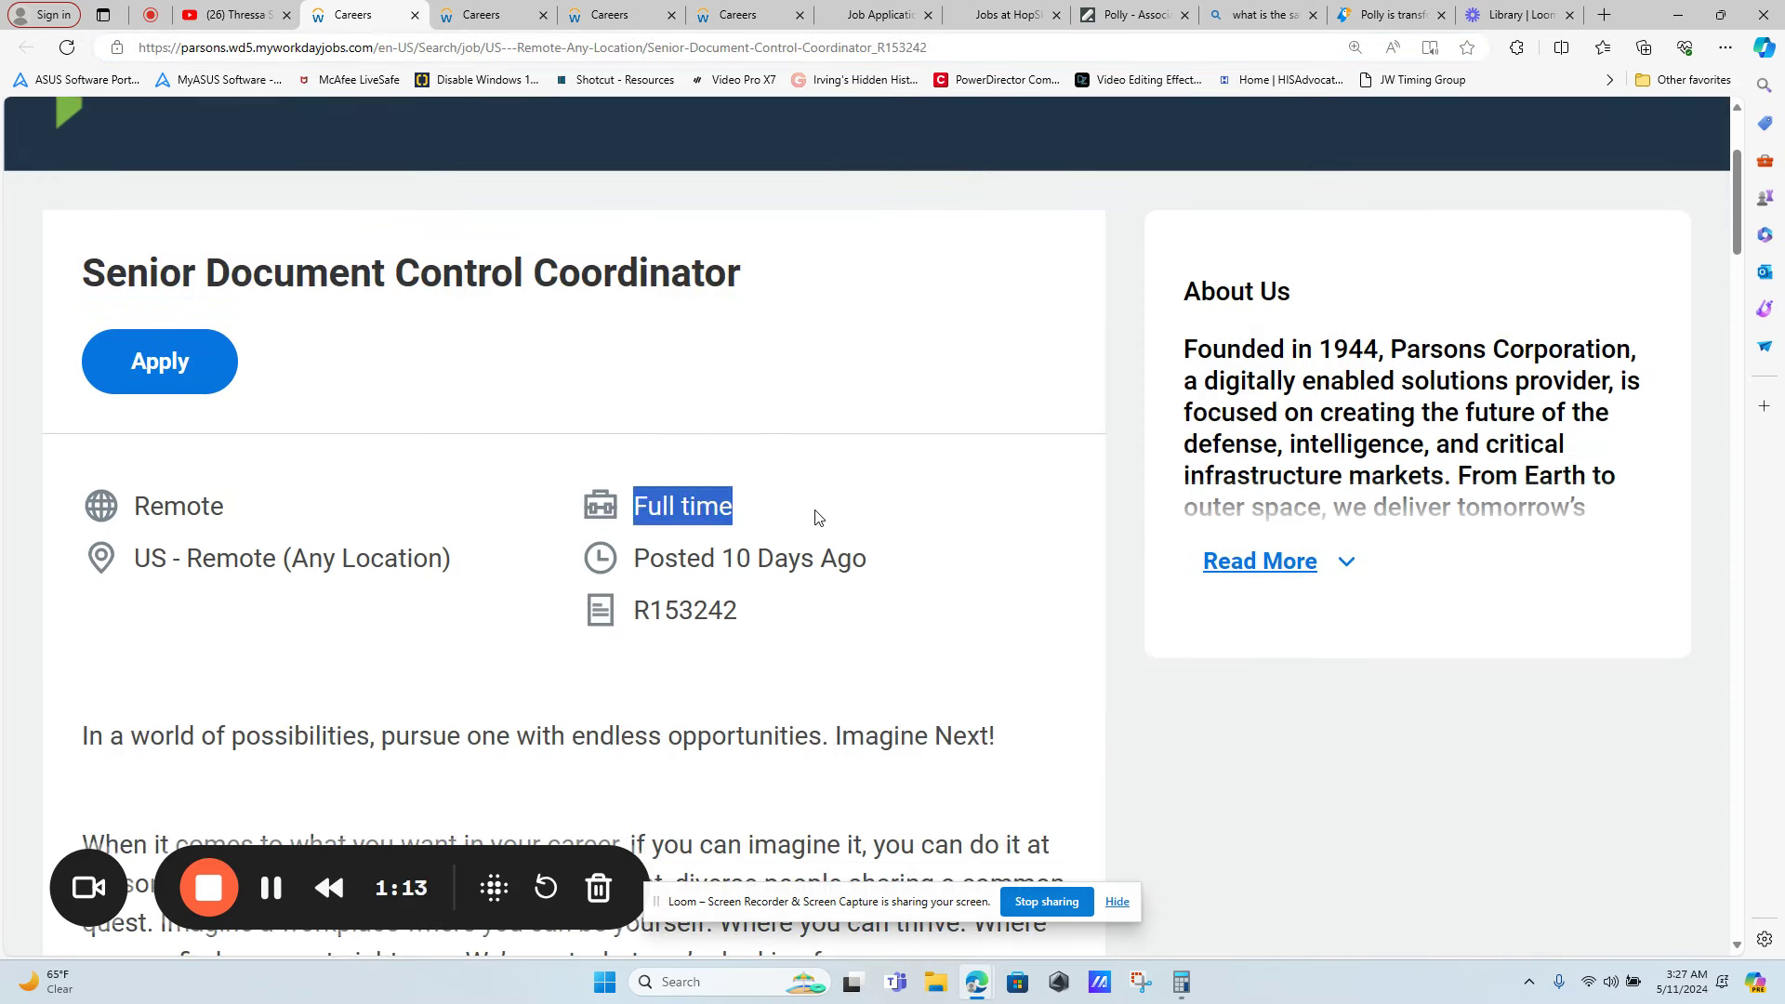
pyautogui.moveTo(151, 558); pyautogui.dragTo(470, 559)
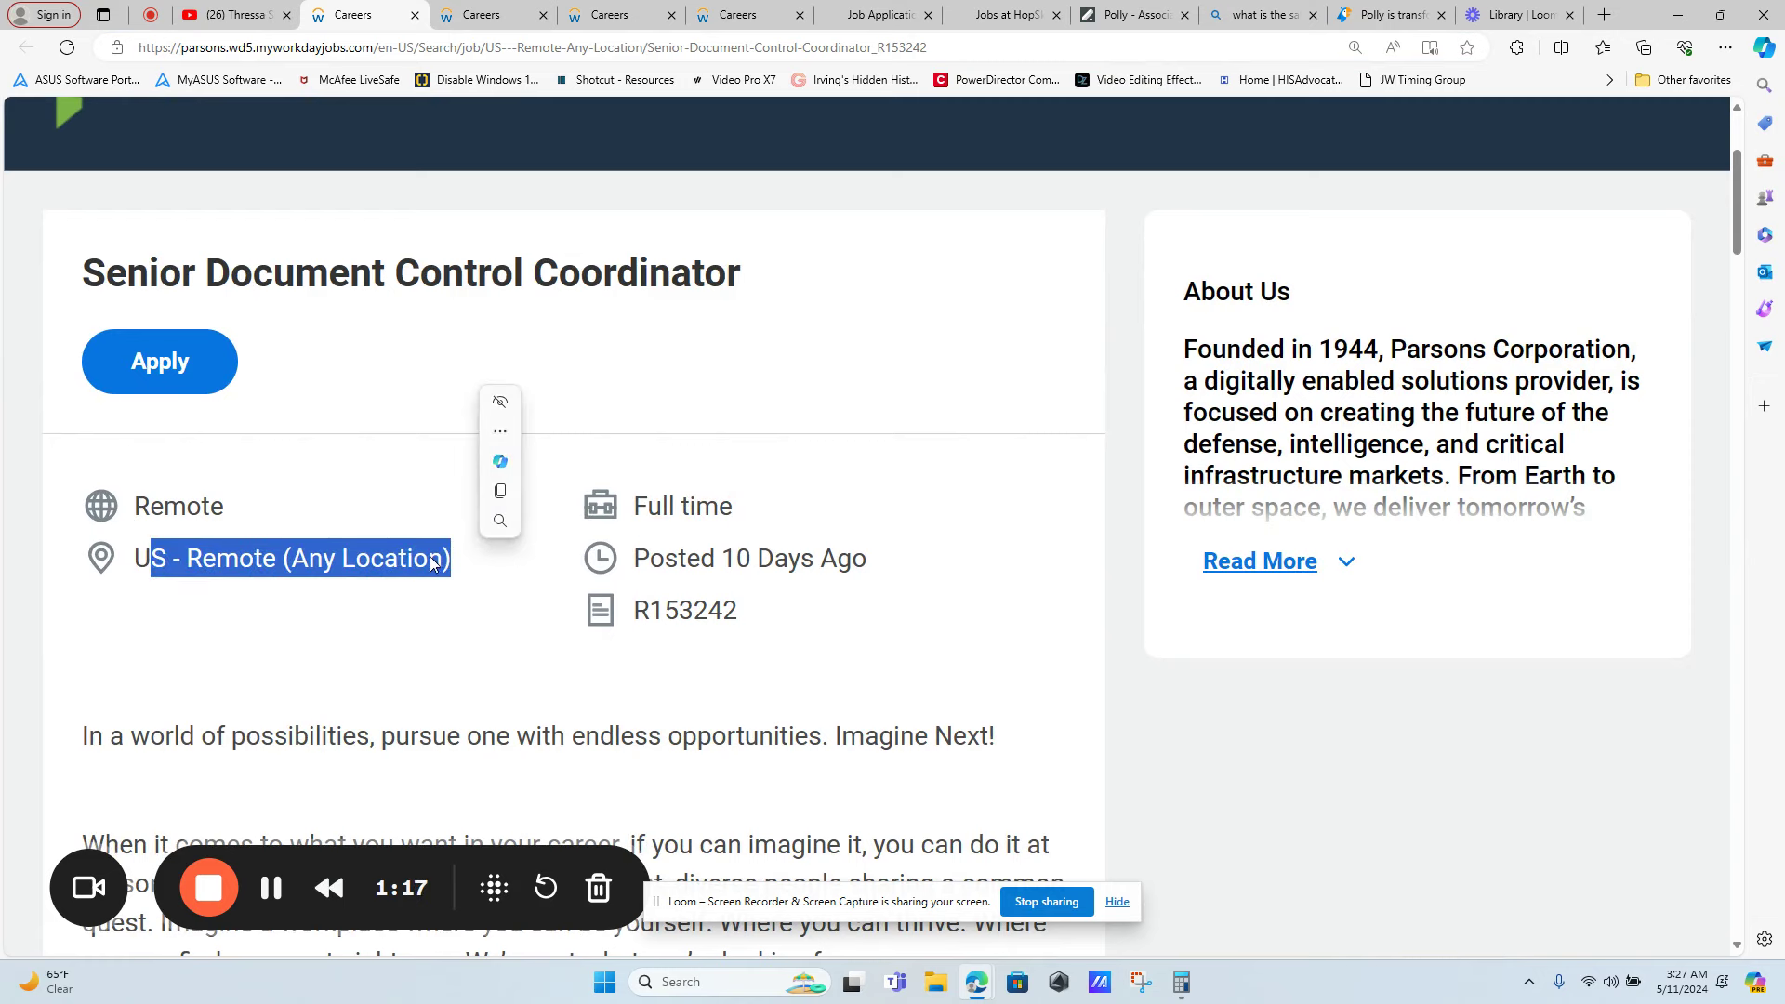
pyautogui.scroll(-5, 434, 561)
pyautogui.scroll(-5, 434, 561)
pyautogui.scroll(-5, 433, 561)
pyautogui.scroll(-5, 434, 562)
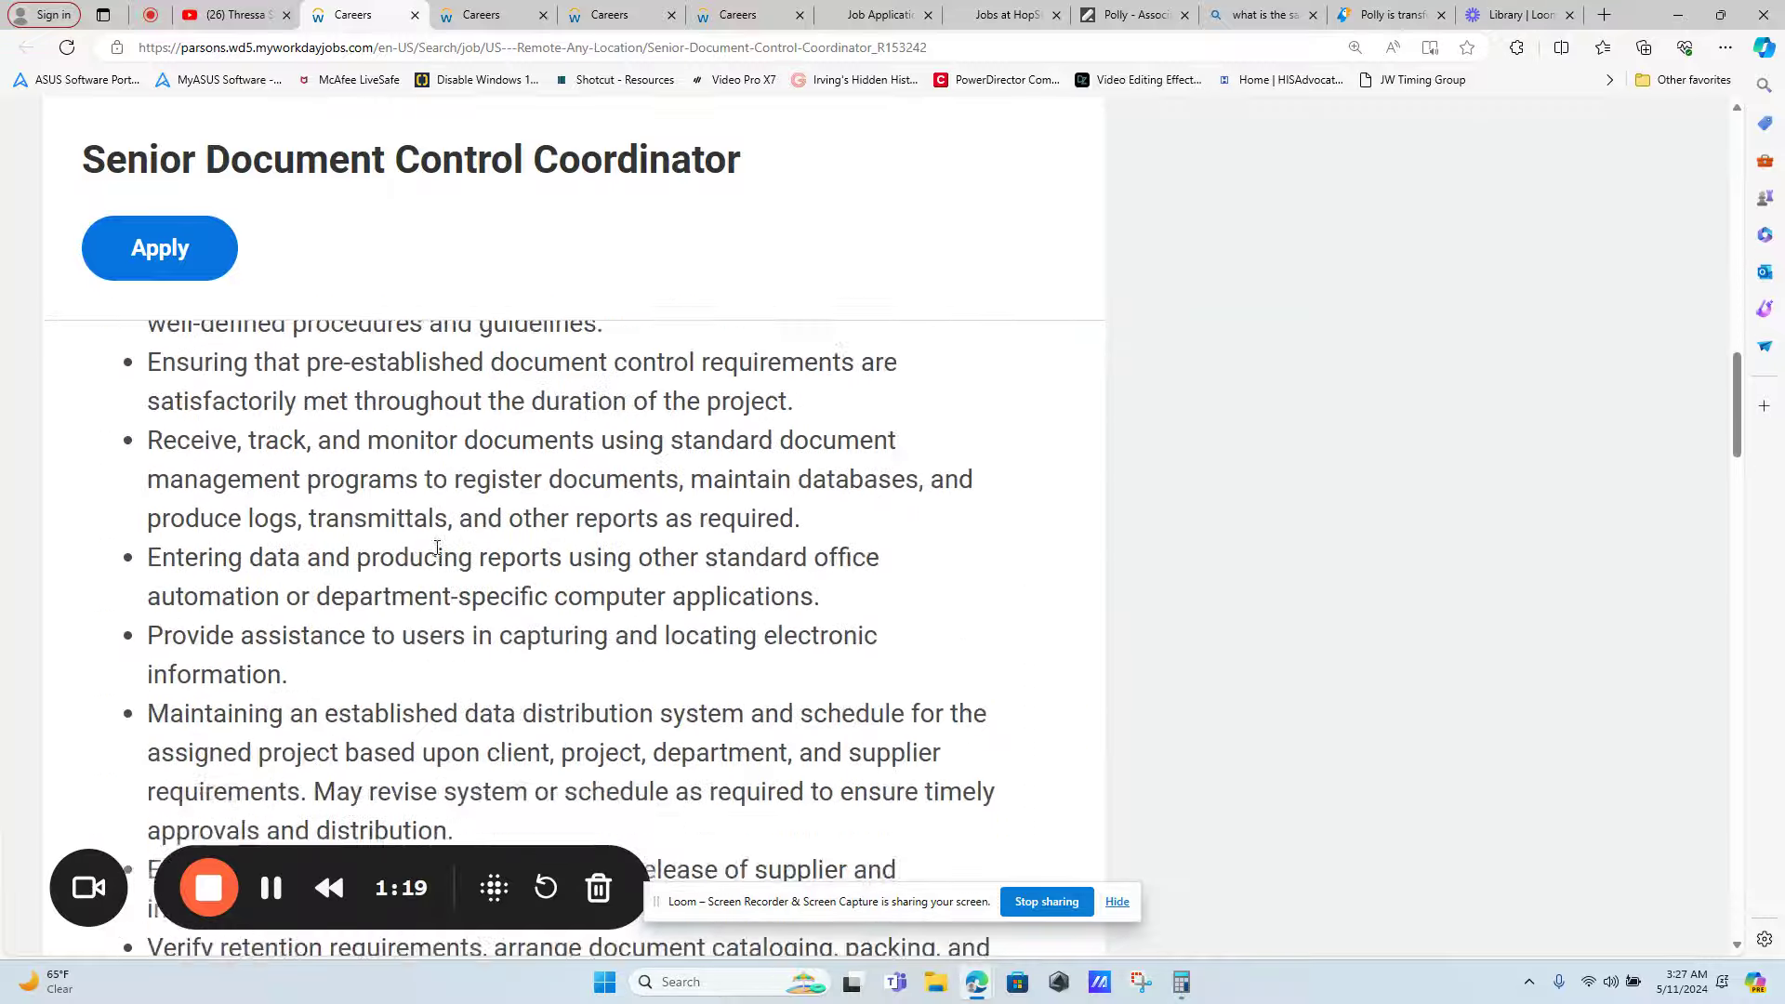
pyautogui.scroll(-5, 437, 548)
pyautogui.scroll(-5, 437, 549)
pyautogui.scroll(-5, 437, 548)
pyautogui.scroll(-4, 437, 549)
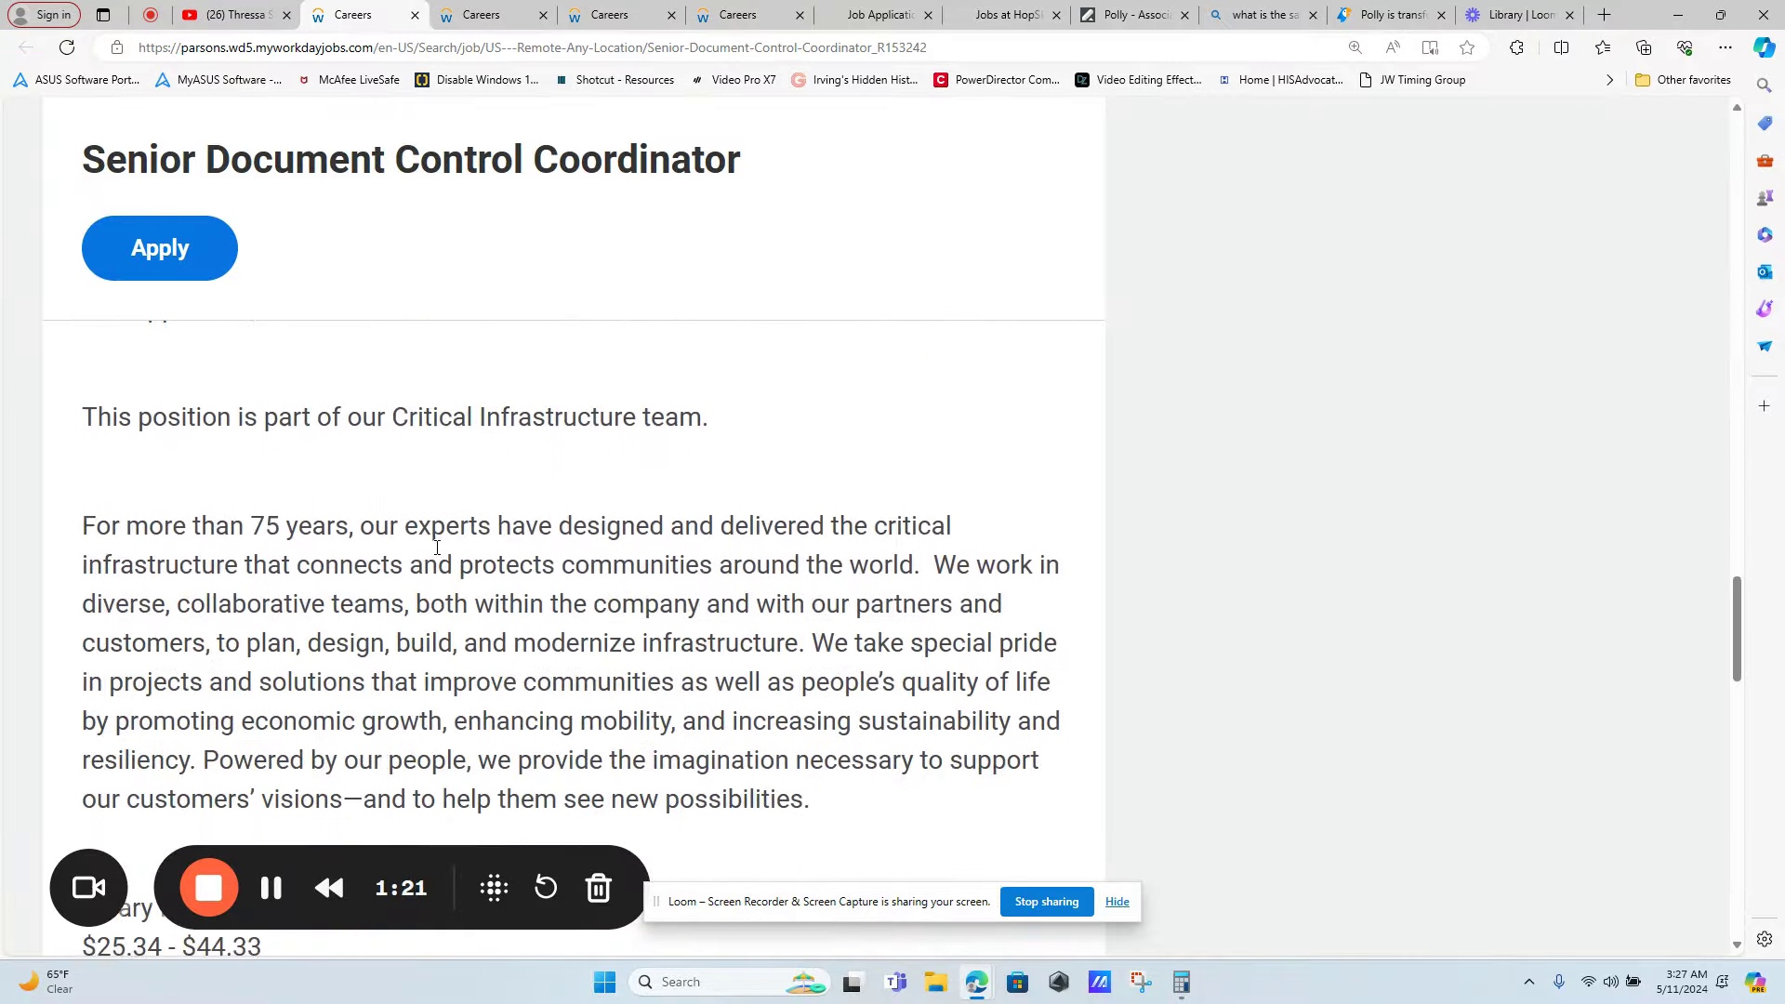
pyautogui.scroll(-4, 436, 548)
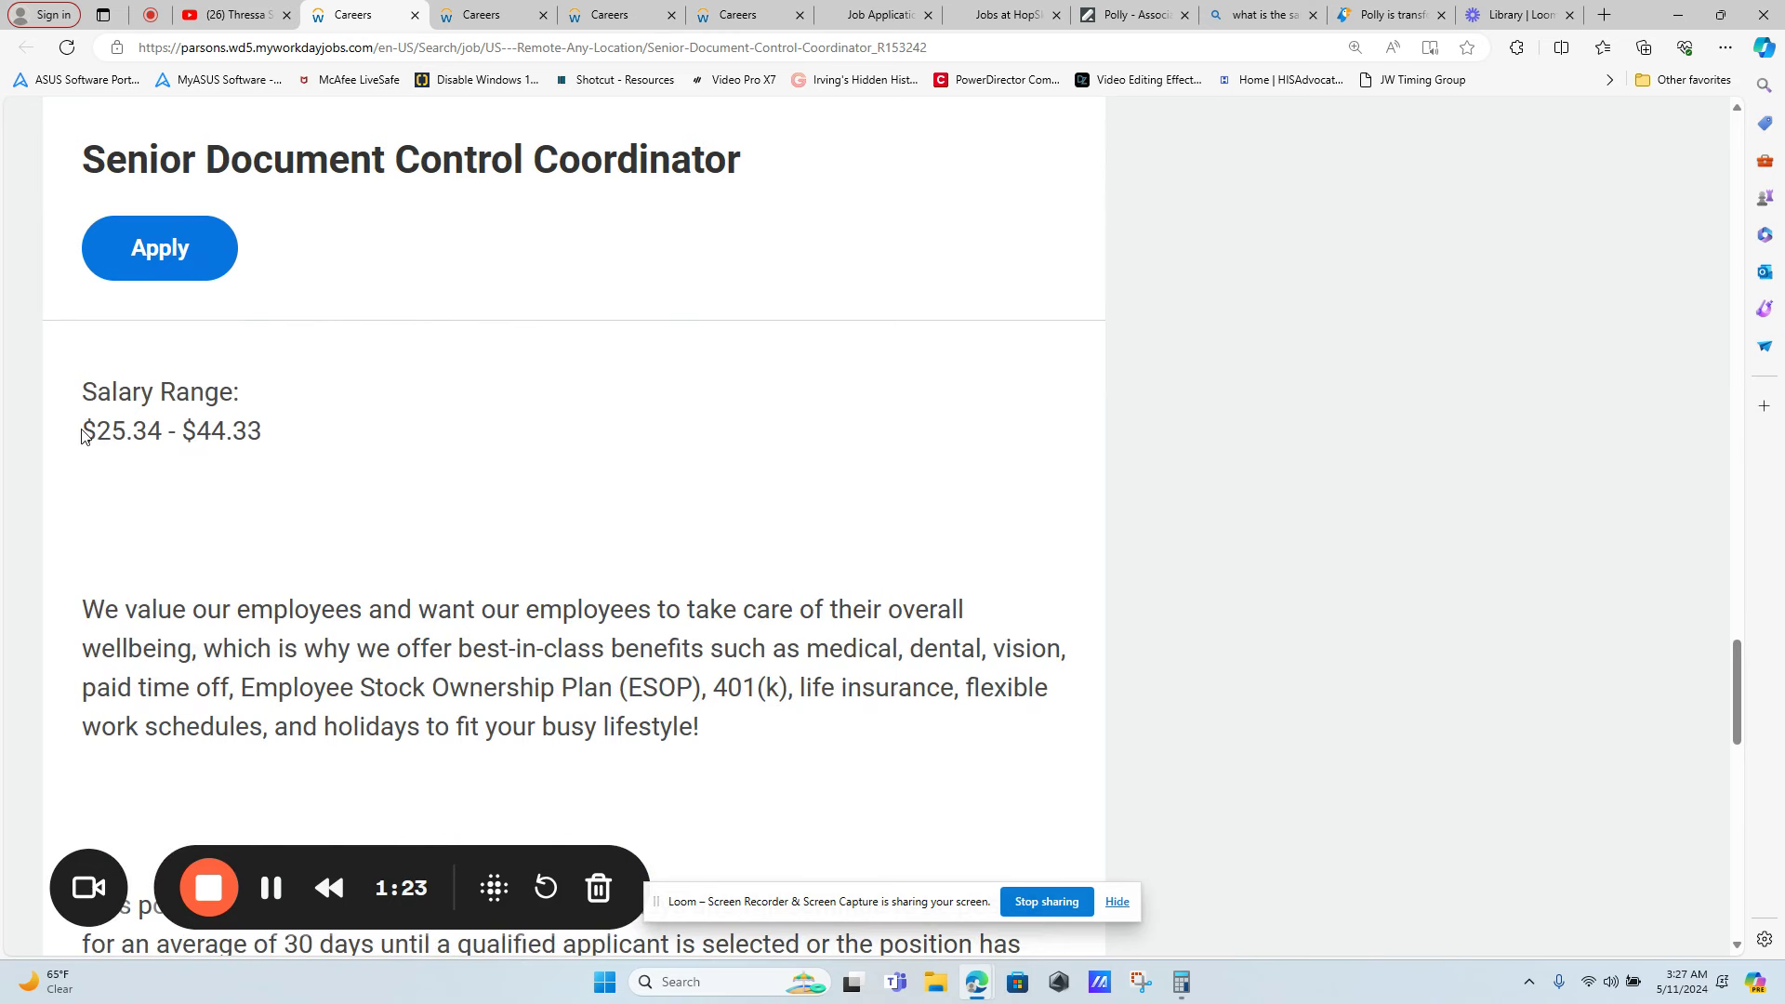
# Highlight the $25.34 - $44.33 figure in the Salary Range section
pyautogui.moveTo(82, 430); pyautogui.dragTo(259, 435)
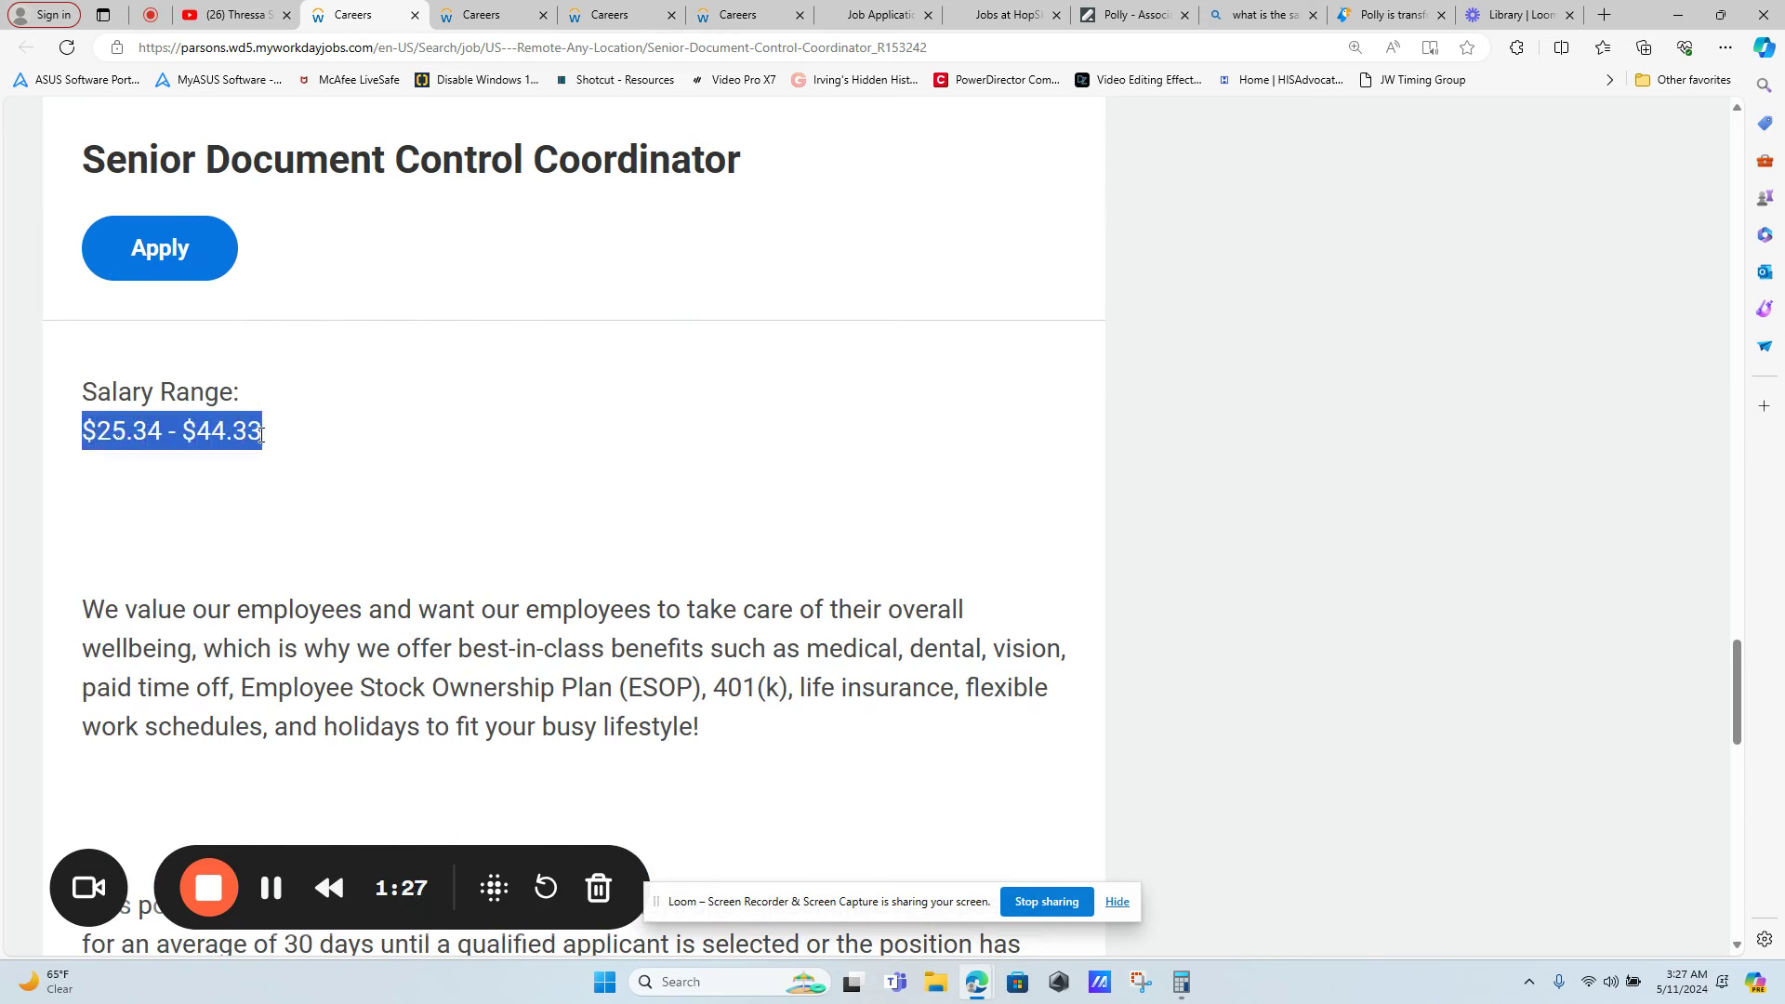
pyautogui.scroll(3, 504, 517)
pyautogui.scroll(3, 504, 517)
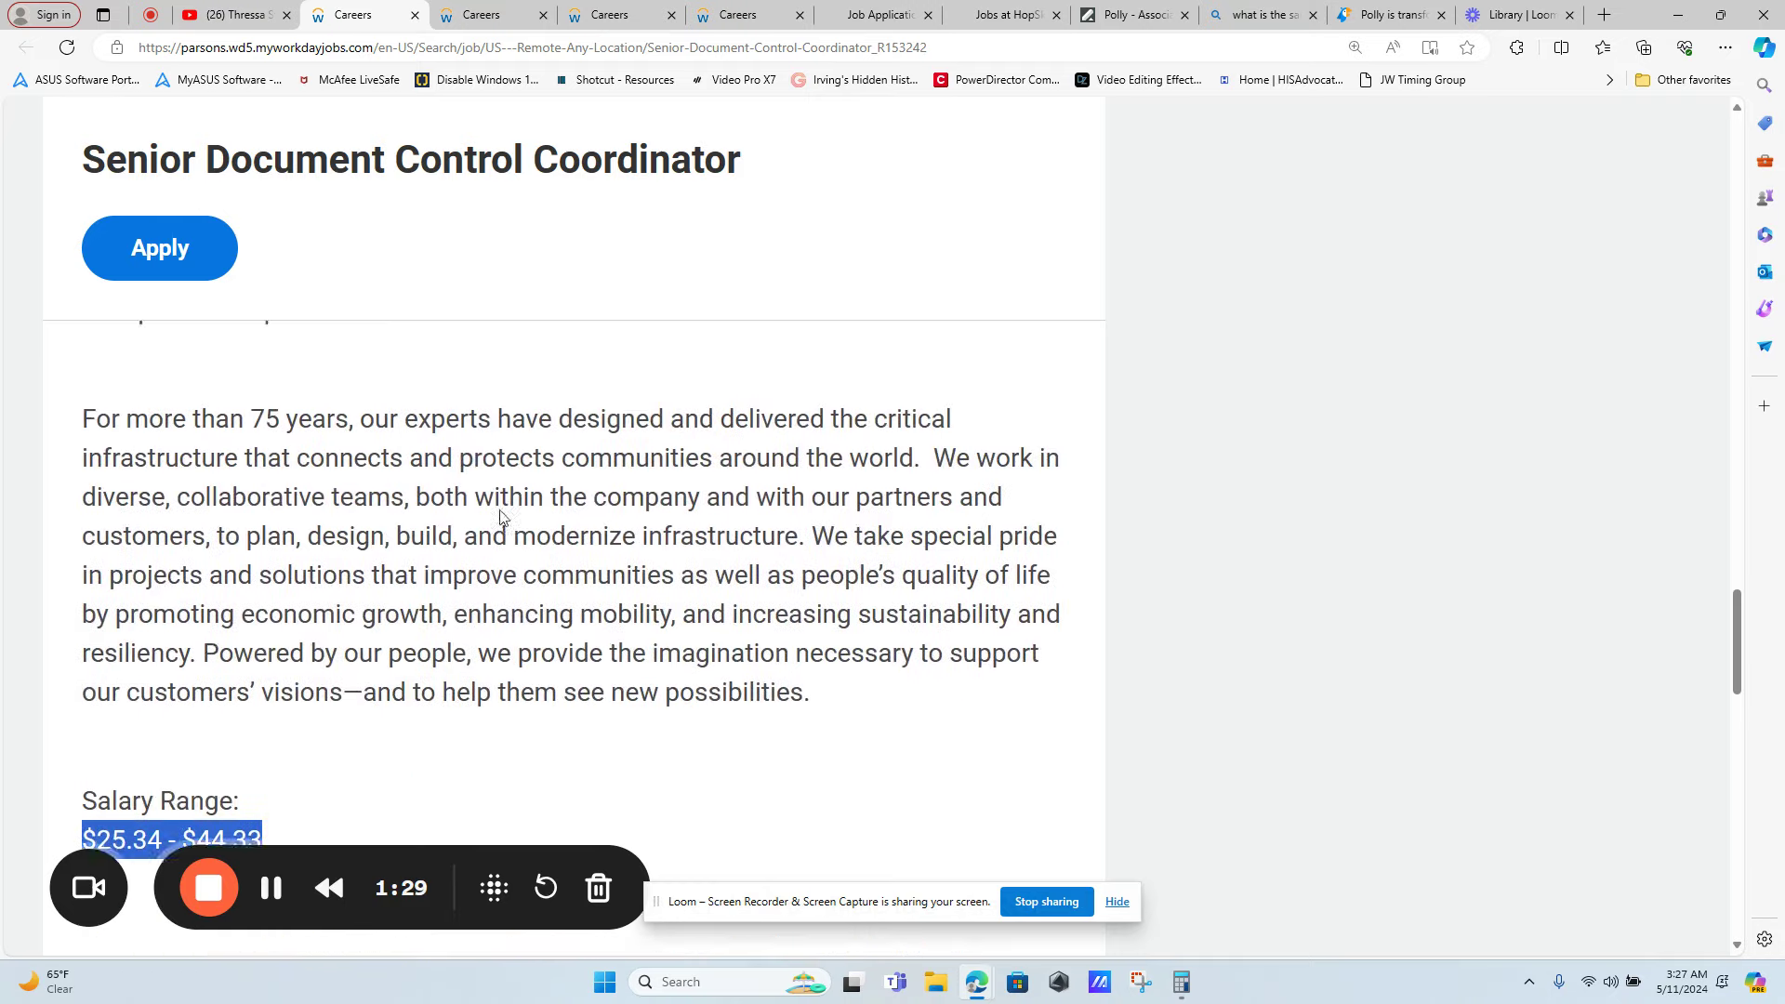
pyautogui.scroll(5, 503, 518)
pyautogui.scroll(3, 504, 518)
pyautogui.scroll(2, 503, 517)
pyautogui.scroll(-1, 504, 517)
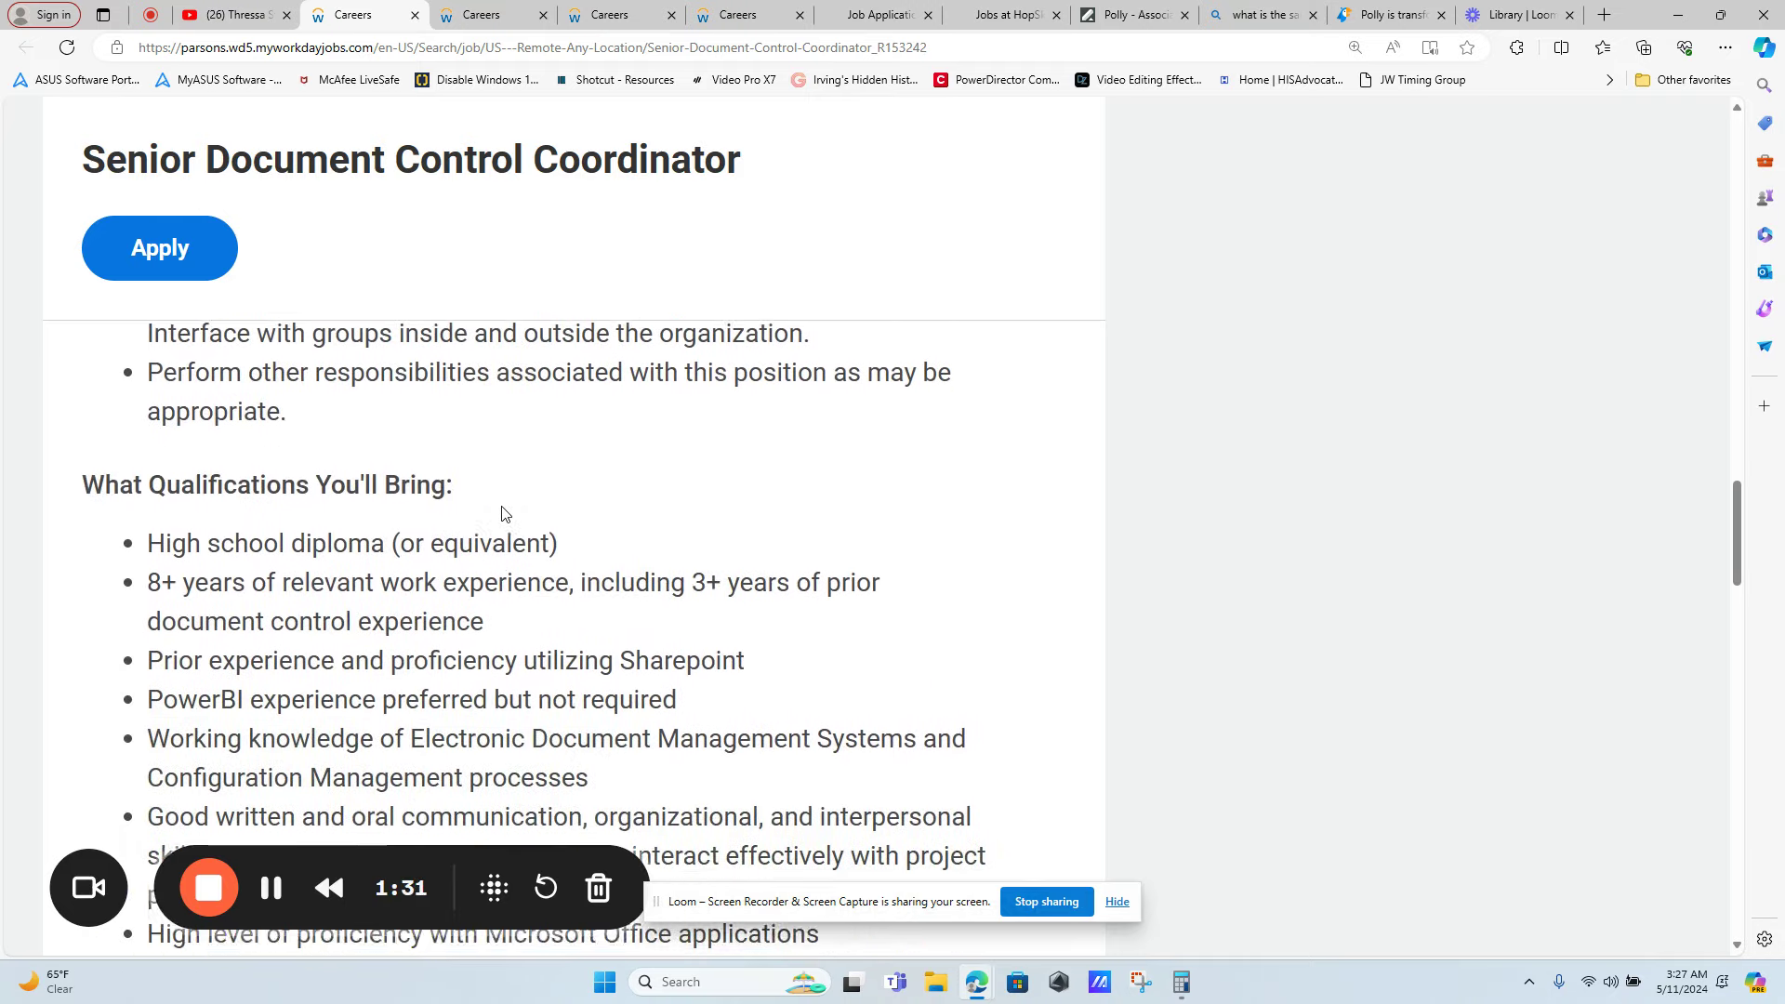
pyautogui.scroll(-1, 504, 513)
# Highlight the high school diploma and 8+ years experience bullets under What Qualifications You'll Bring
pyautogui.moveTo(149, 533); pyautogui.dragTo(570, 527)
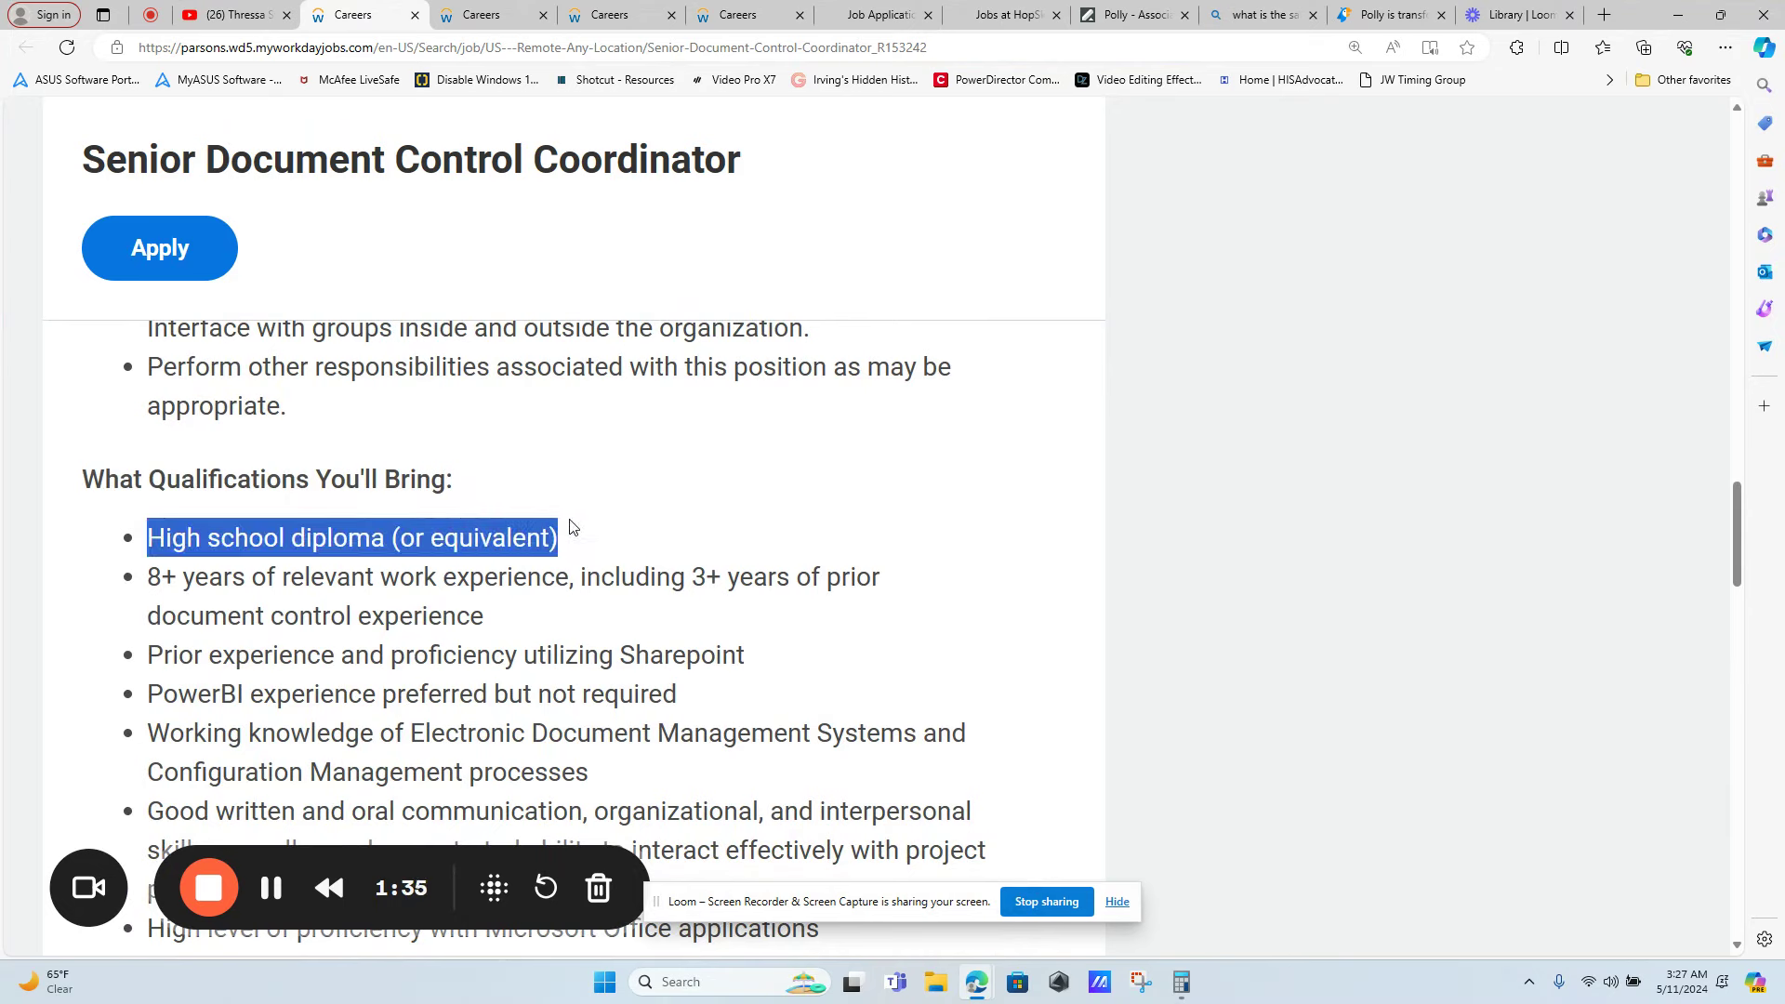
pyautogui.moveTo(148, 577); pyautogui.dragTo(805, 611)
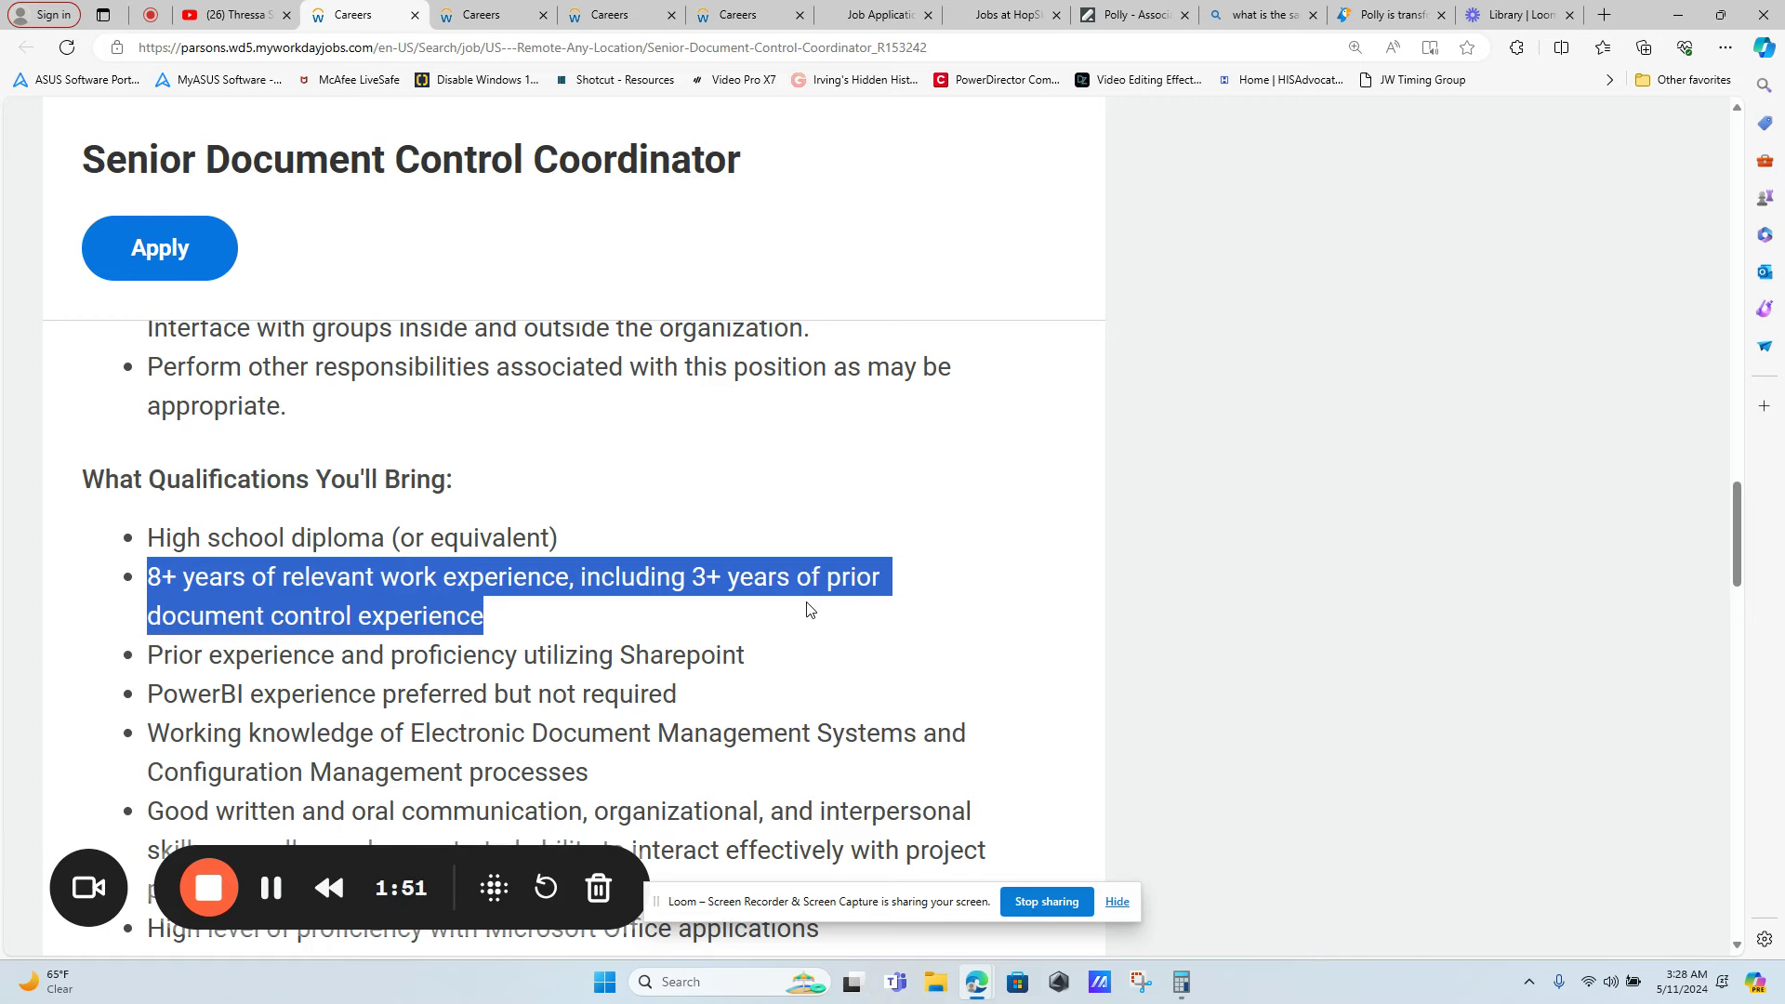
pyautogui.scroll(5, 492, 434)
pyautogui.scroll(5, 493, 433)
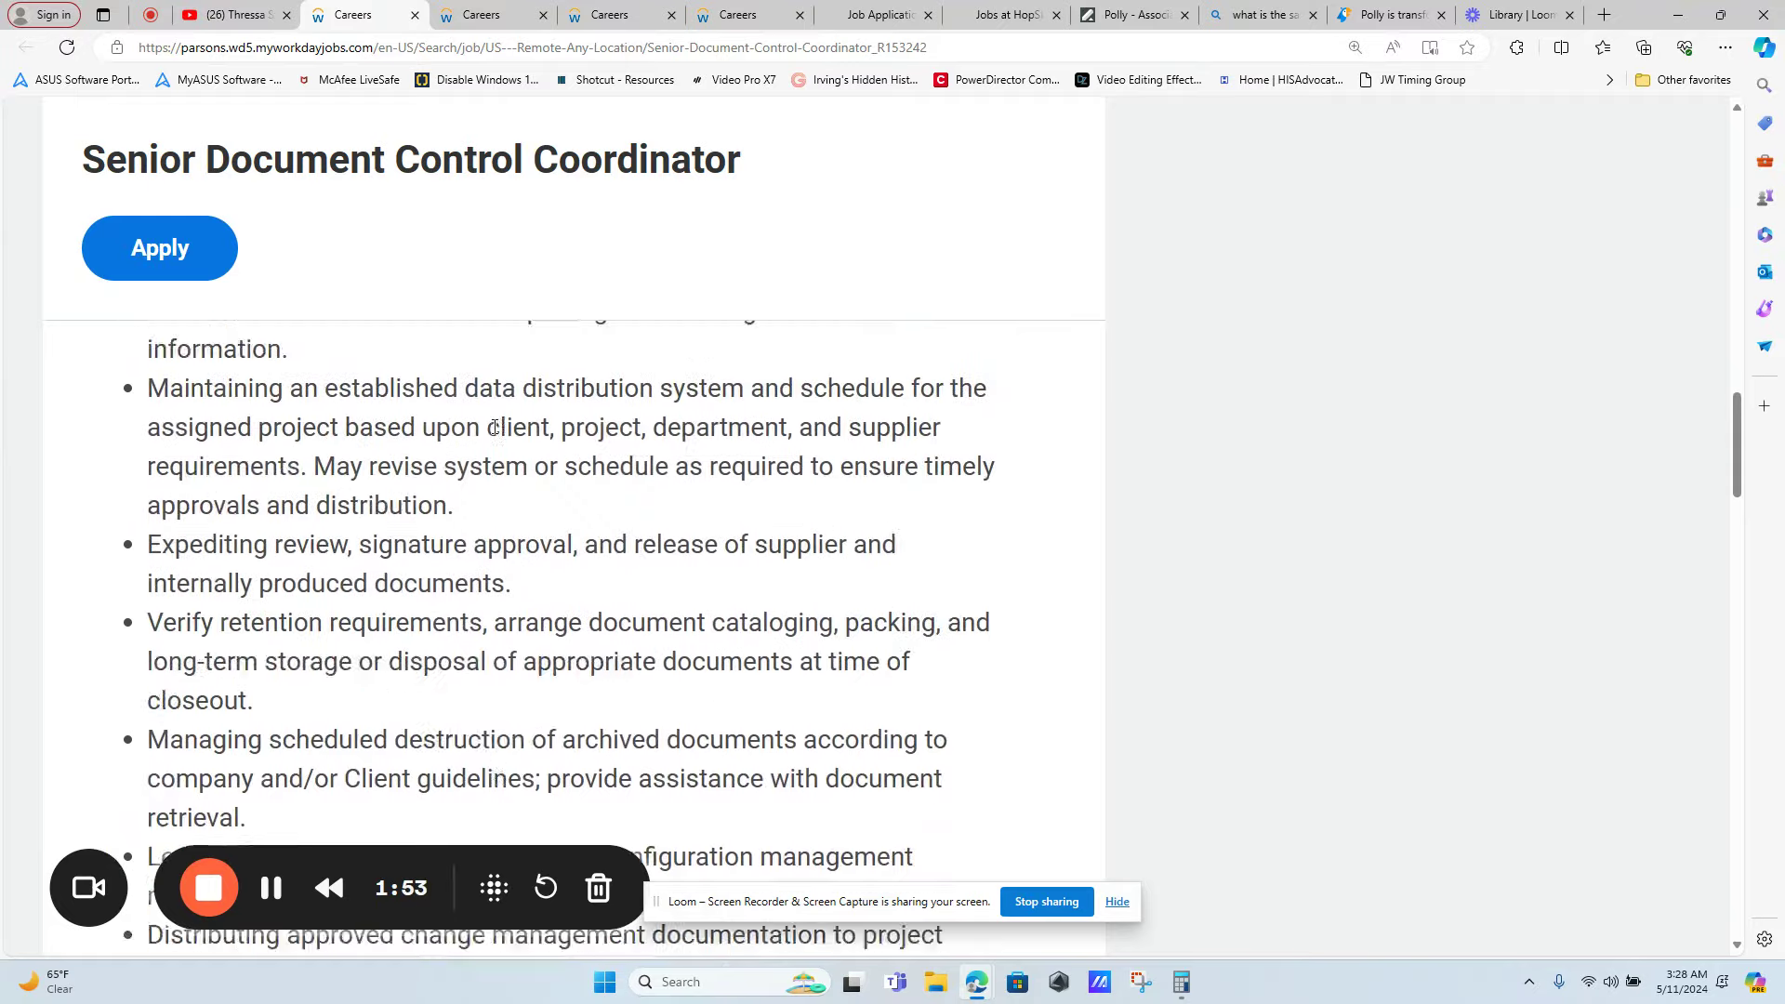
pyautogui.scroll(3, 493, 432)
pyautogui.scroll(5, 492, 426)
pyautogui.scroll(4, 493, 426)
pyautogui.scroll(1, 492, 425)
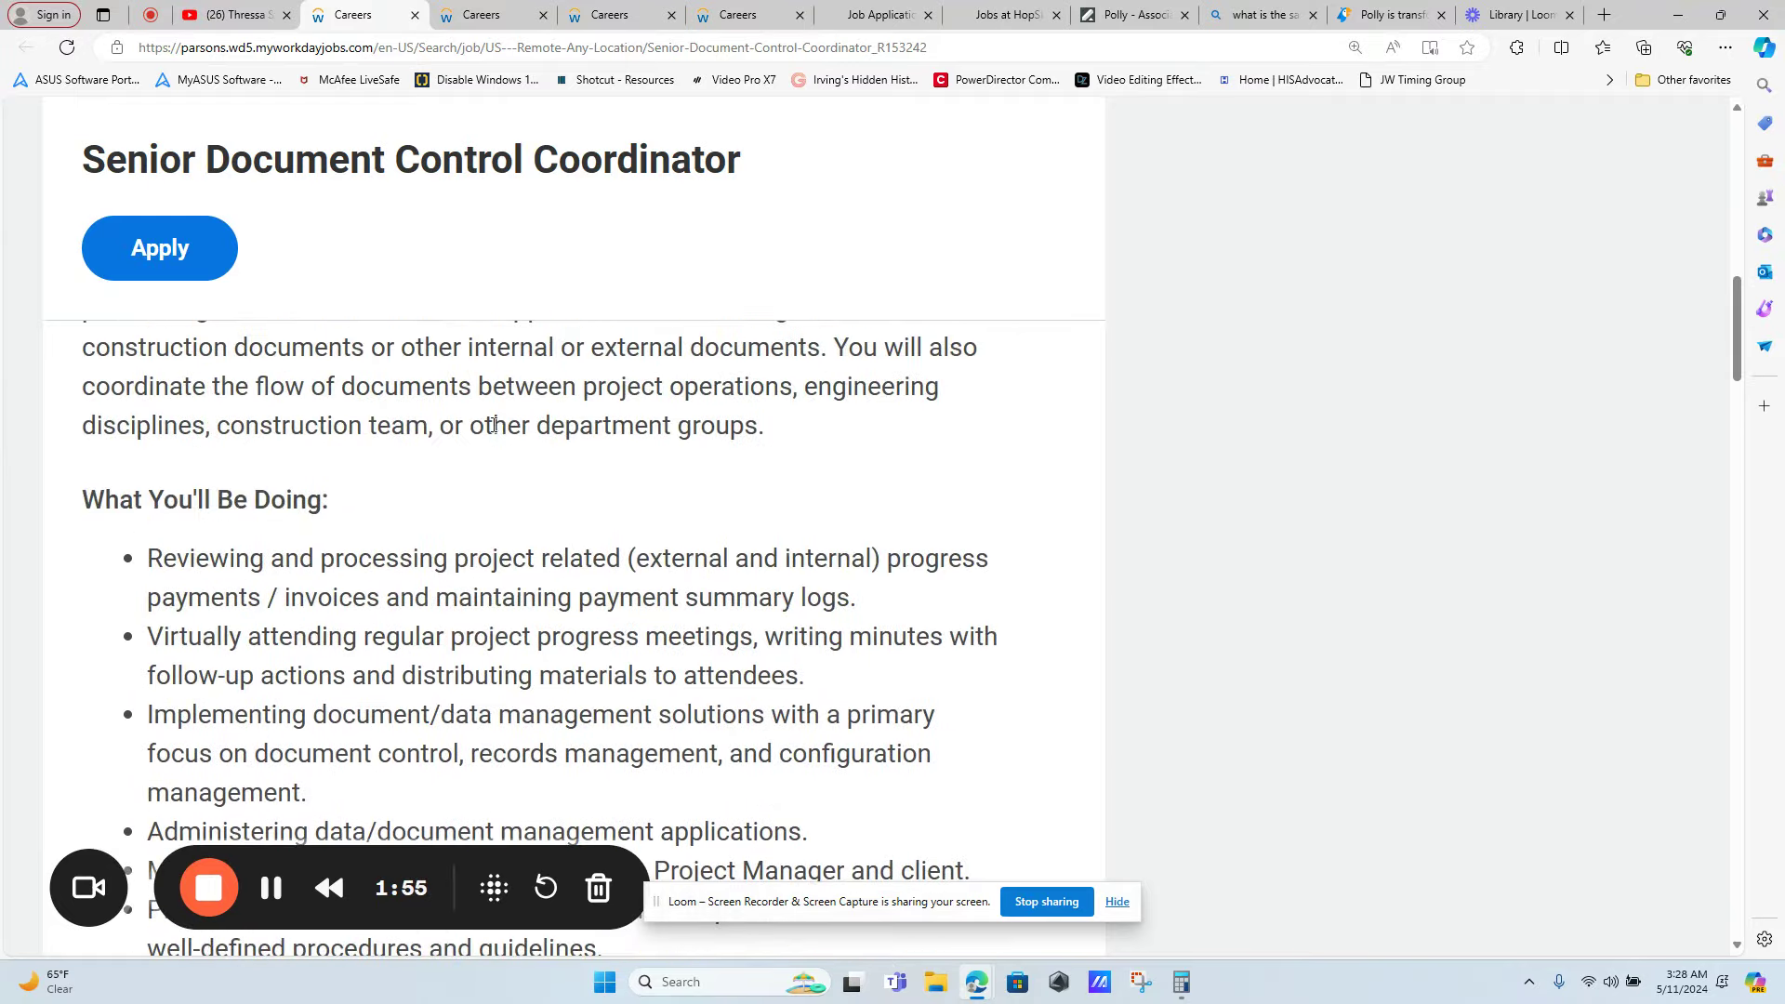
pyautogui.scroll(-1, 492, 425)
# Highlight the payment review, document processing and data entry/reporting duty bullets in turn
pyautogui.moveTo(146, 418)
pyautogui.mouseDown()
pyautogui.moveTo(977, 444)
pyautogui.moveTo(979, 471)
pyautogui.mouseUp()
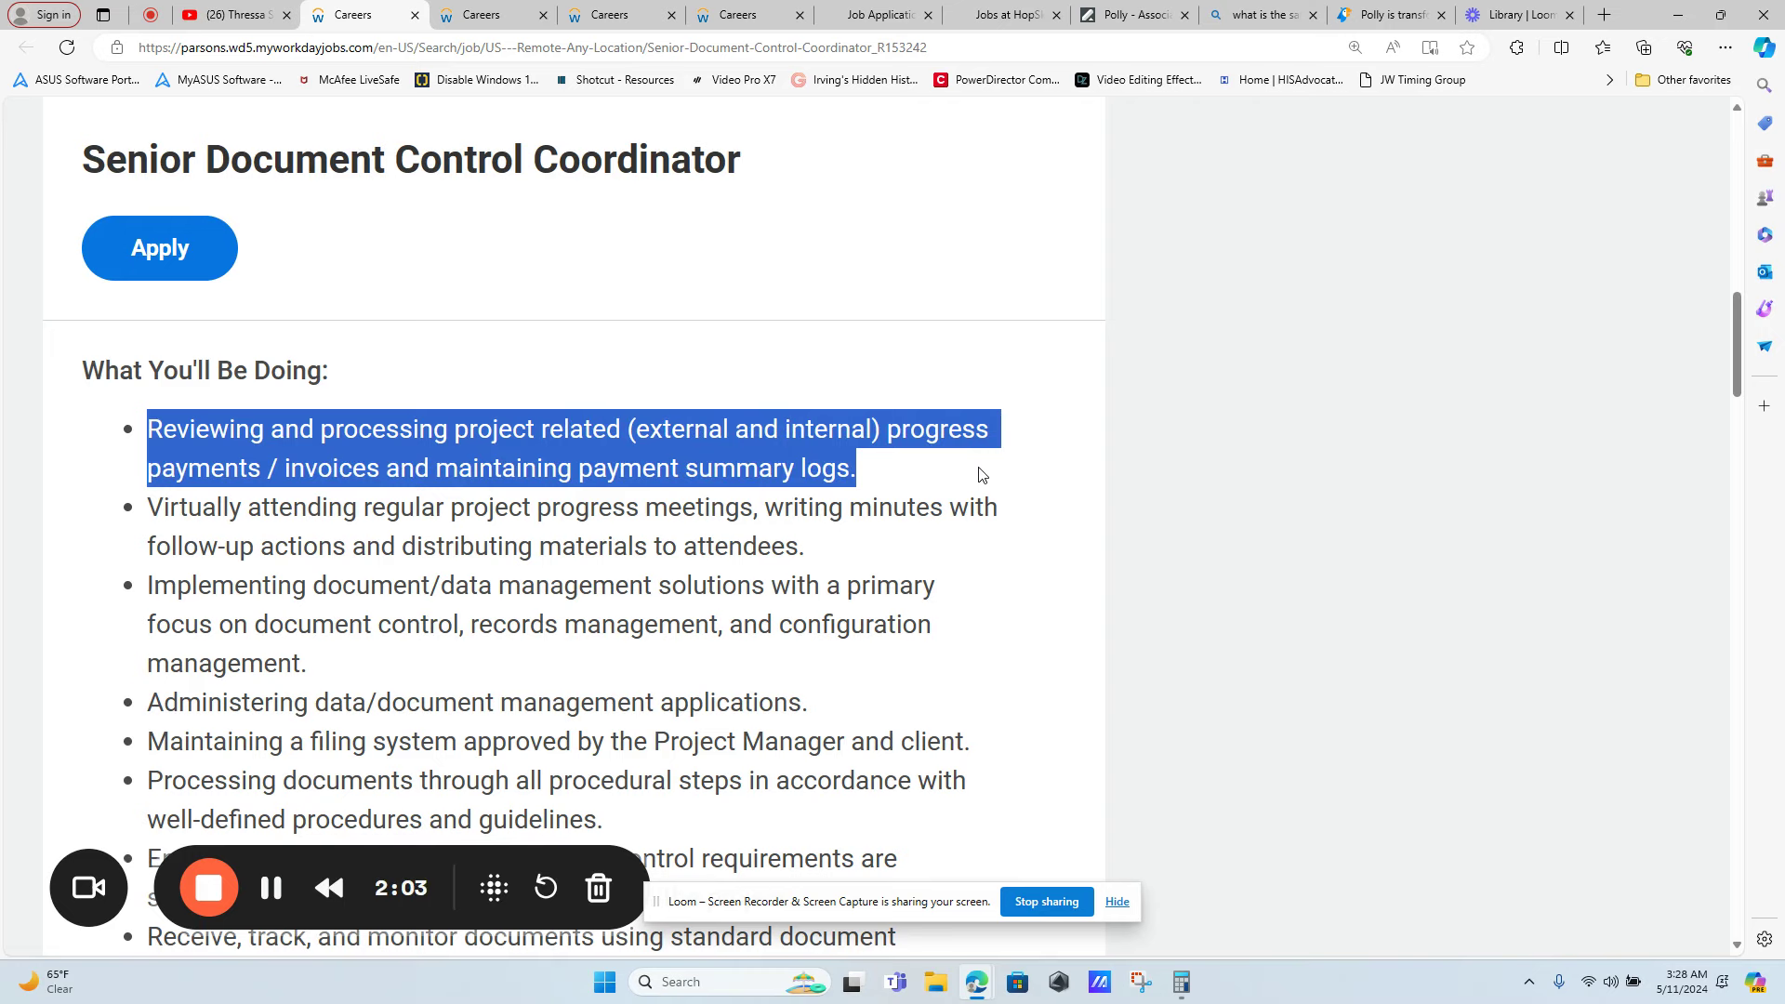
pyautogui.scroll(-3, 558, 558)
pyautogui.scroll(-1, 418, 558)
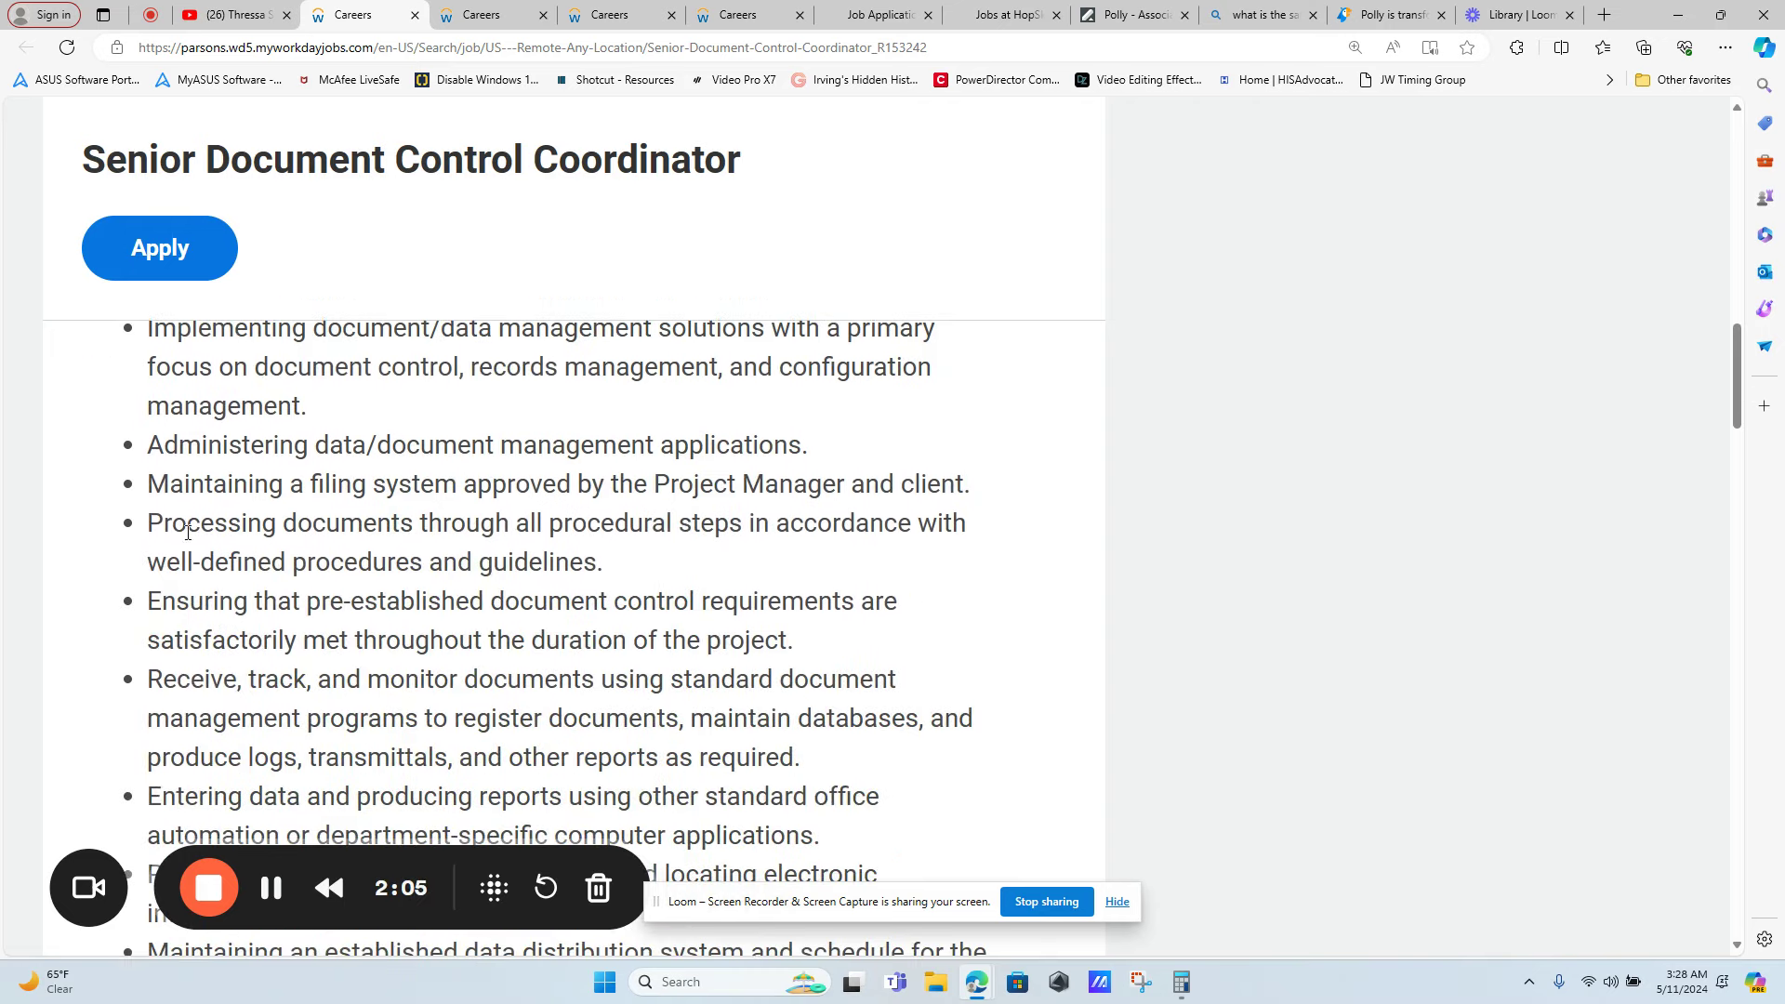
pyautogui.moveTo(147, 527)
pyautogui.mouseDown()
pyautogui.moveTo(776, 530)
pyautogui.moveTo(927, 555)
pyautogui.mouseUp()
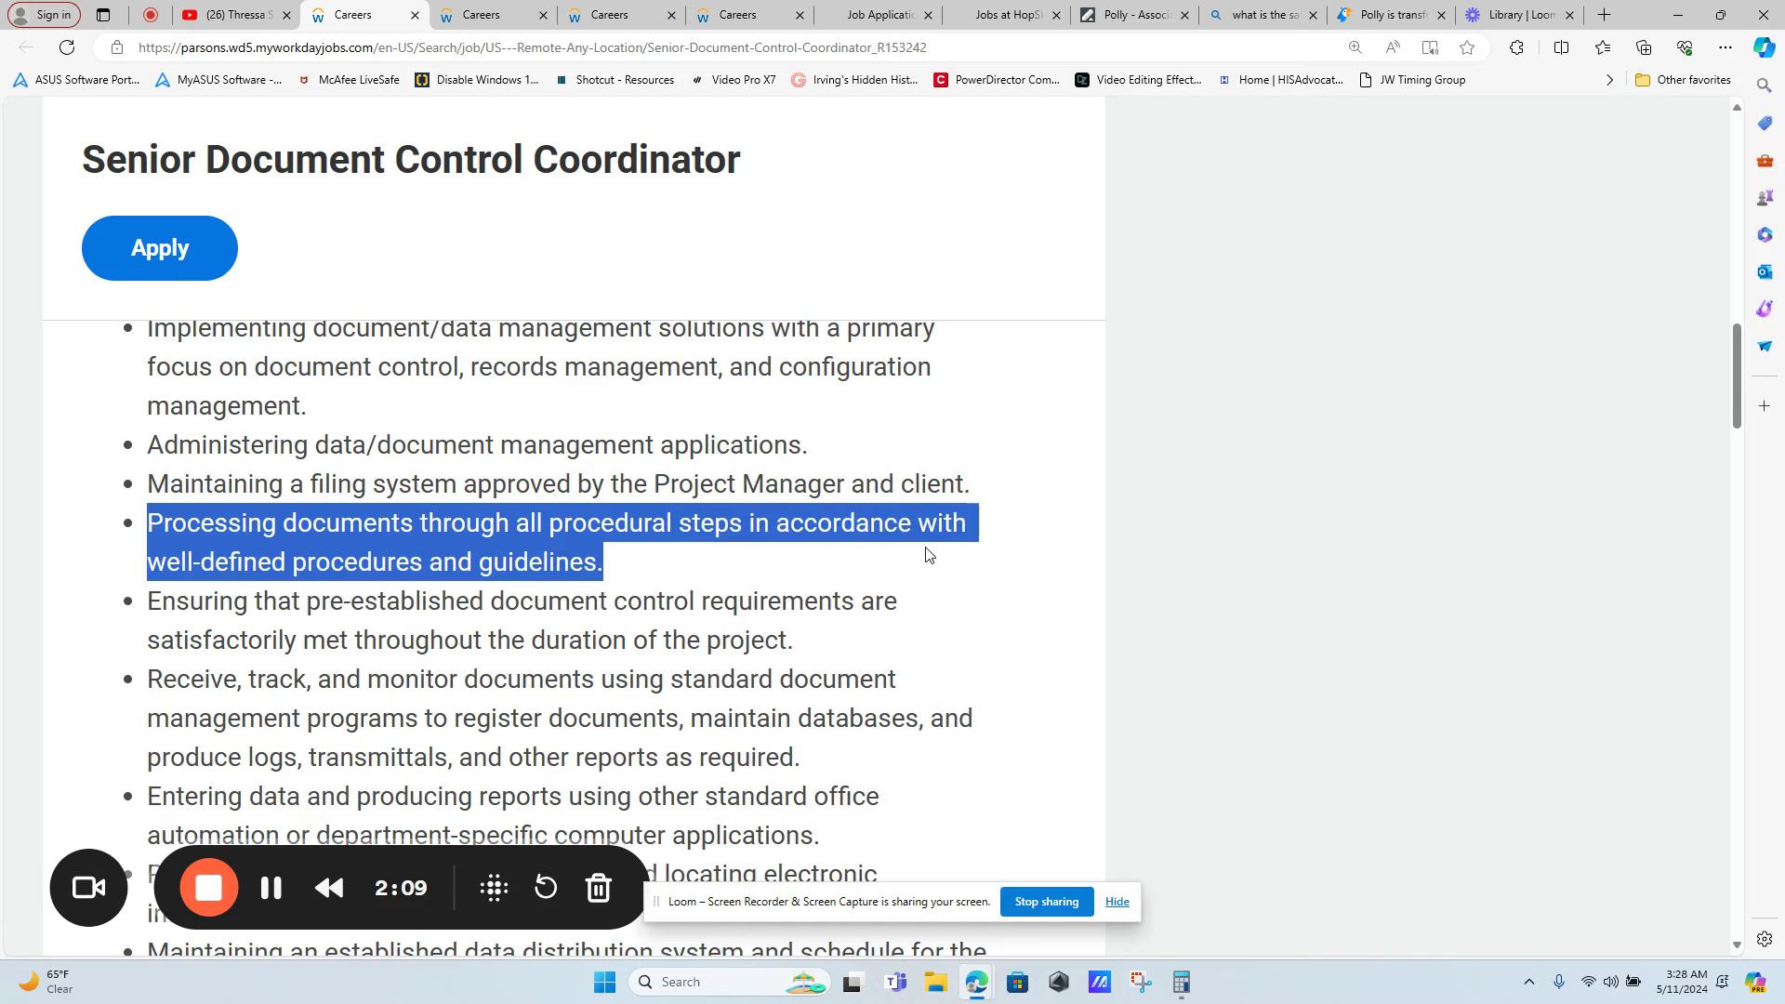
pyautogui.scroll(-2, 928, 556)
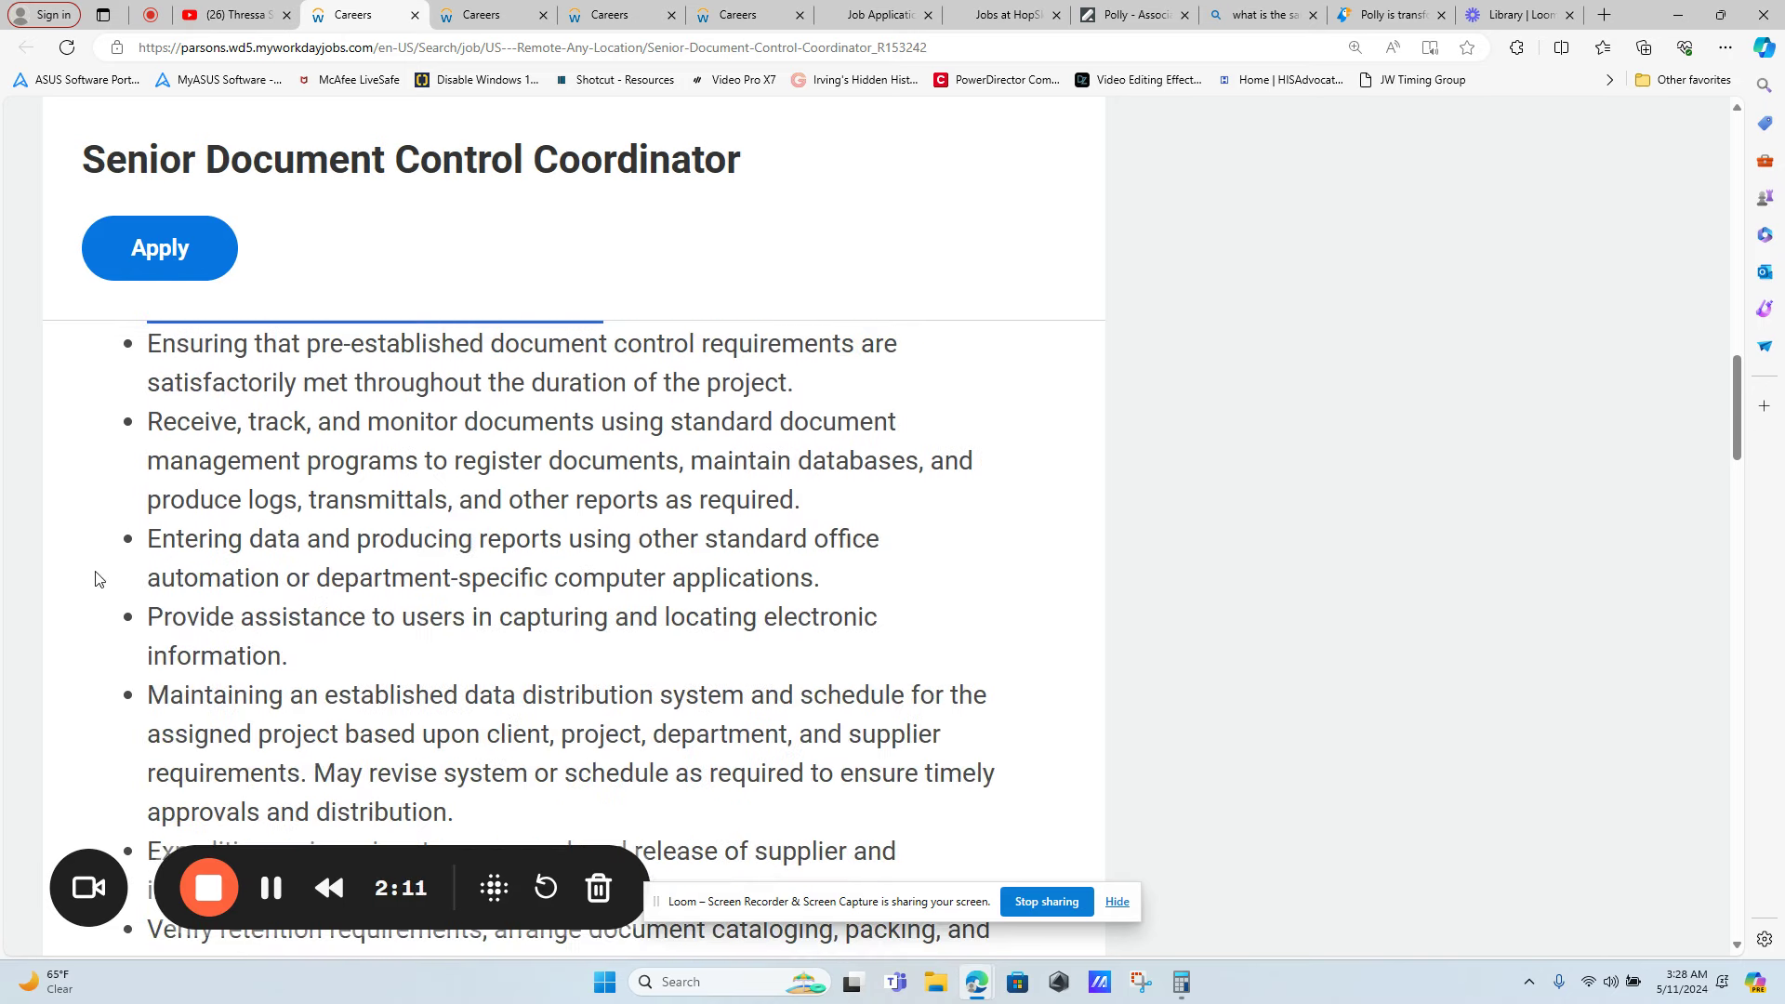
pyautogui.moveTo(147, 542); pyautogui.dragTo(829, 579)
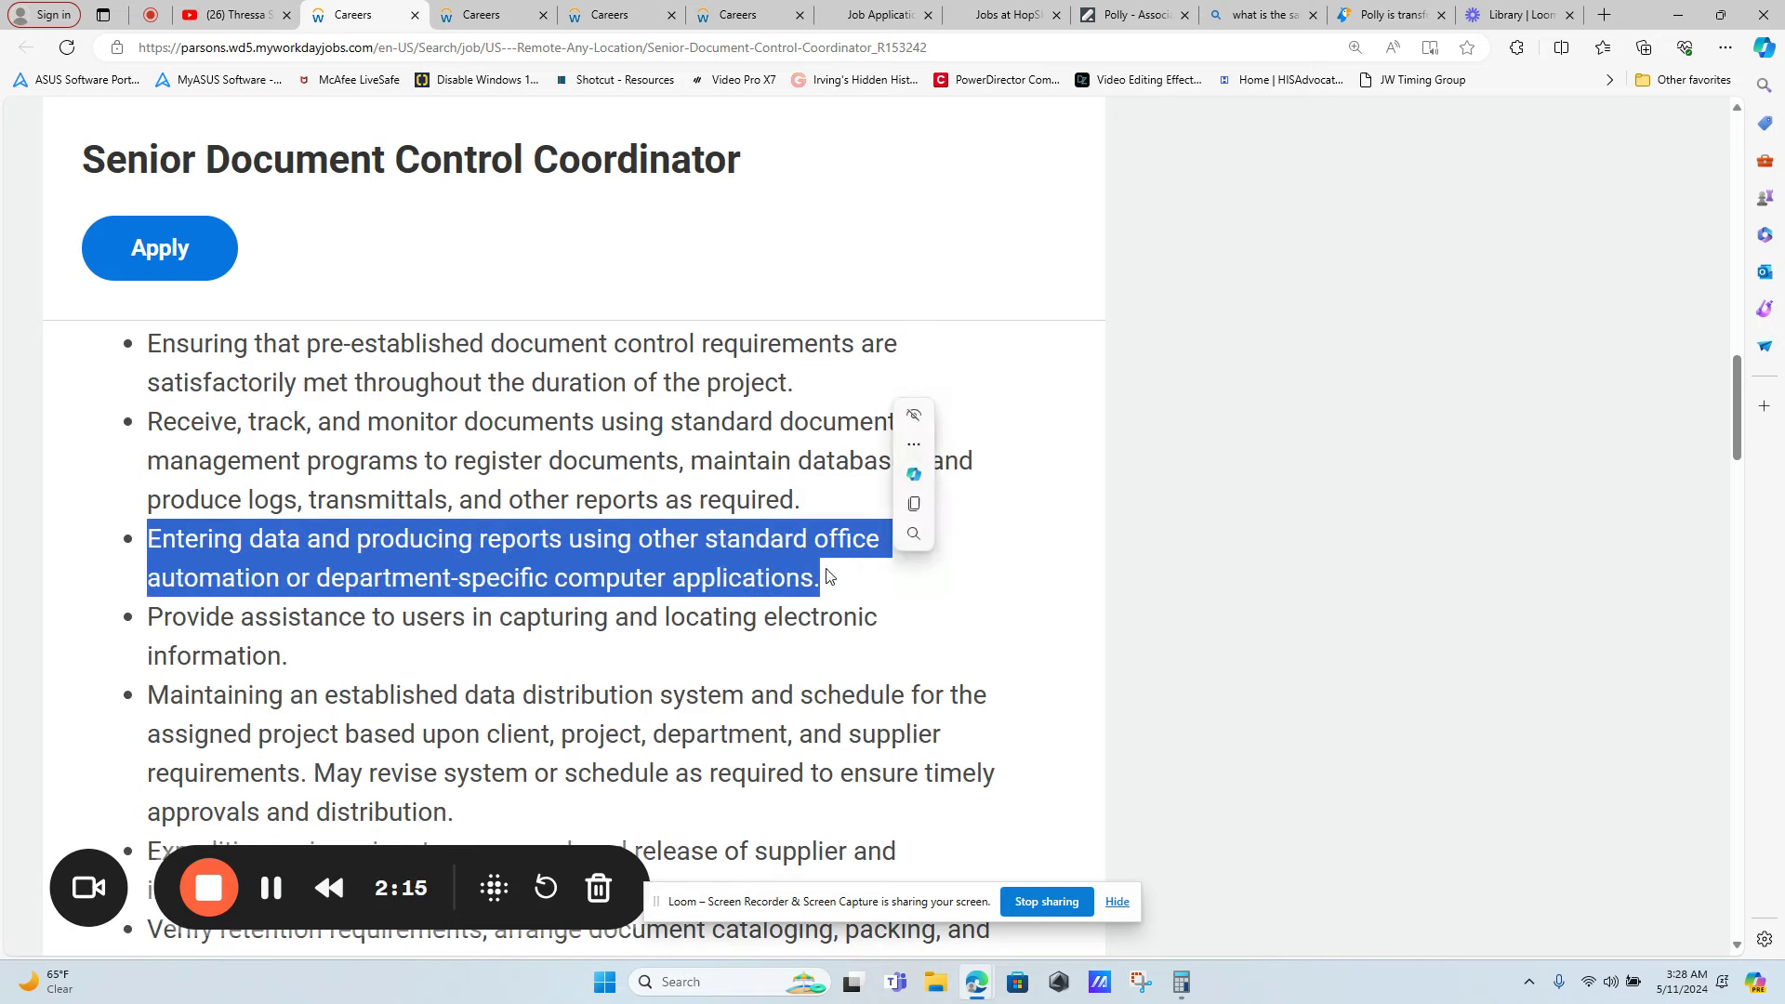
pyautogui.scroll(-3, 829, 578)
pyautogui.scroll(-2, 829, 579)
pyautogui.scroll(-2, 829, 578)
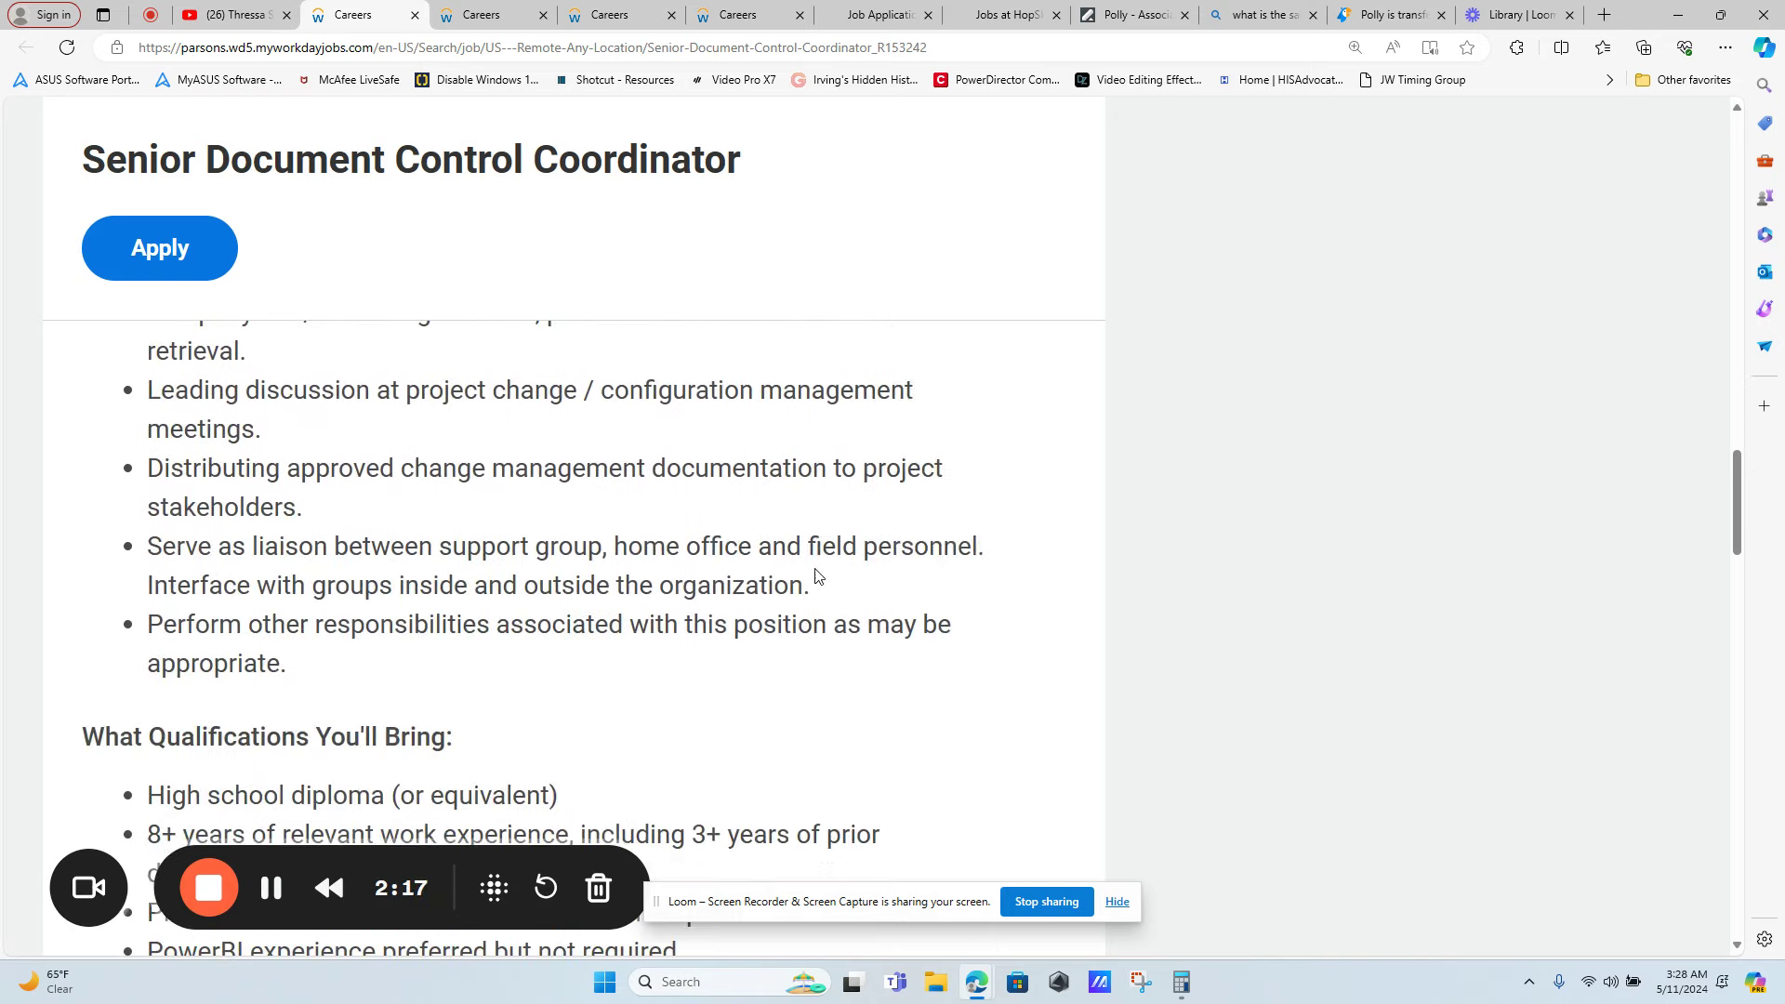
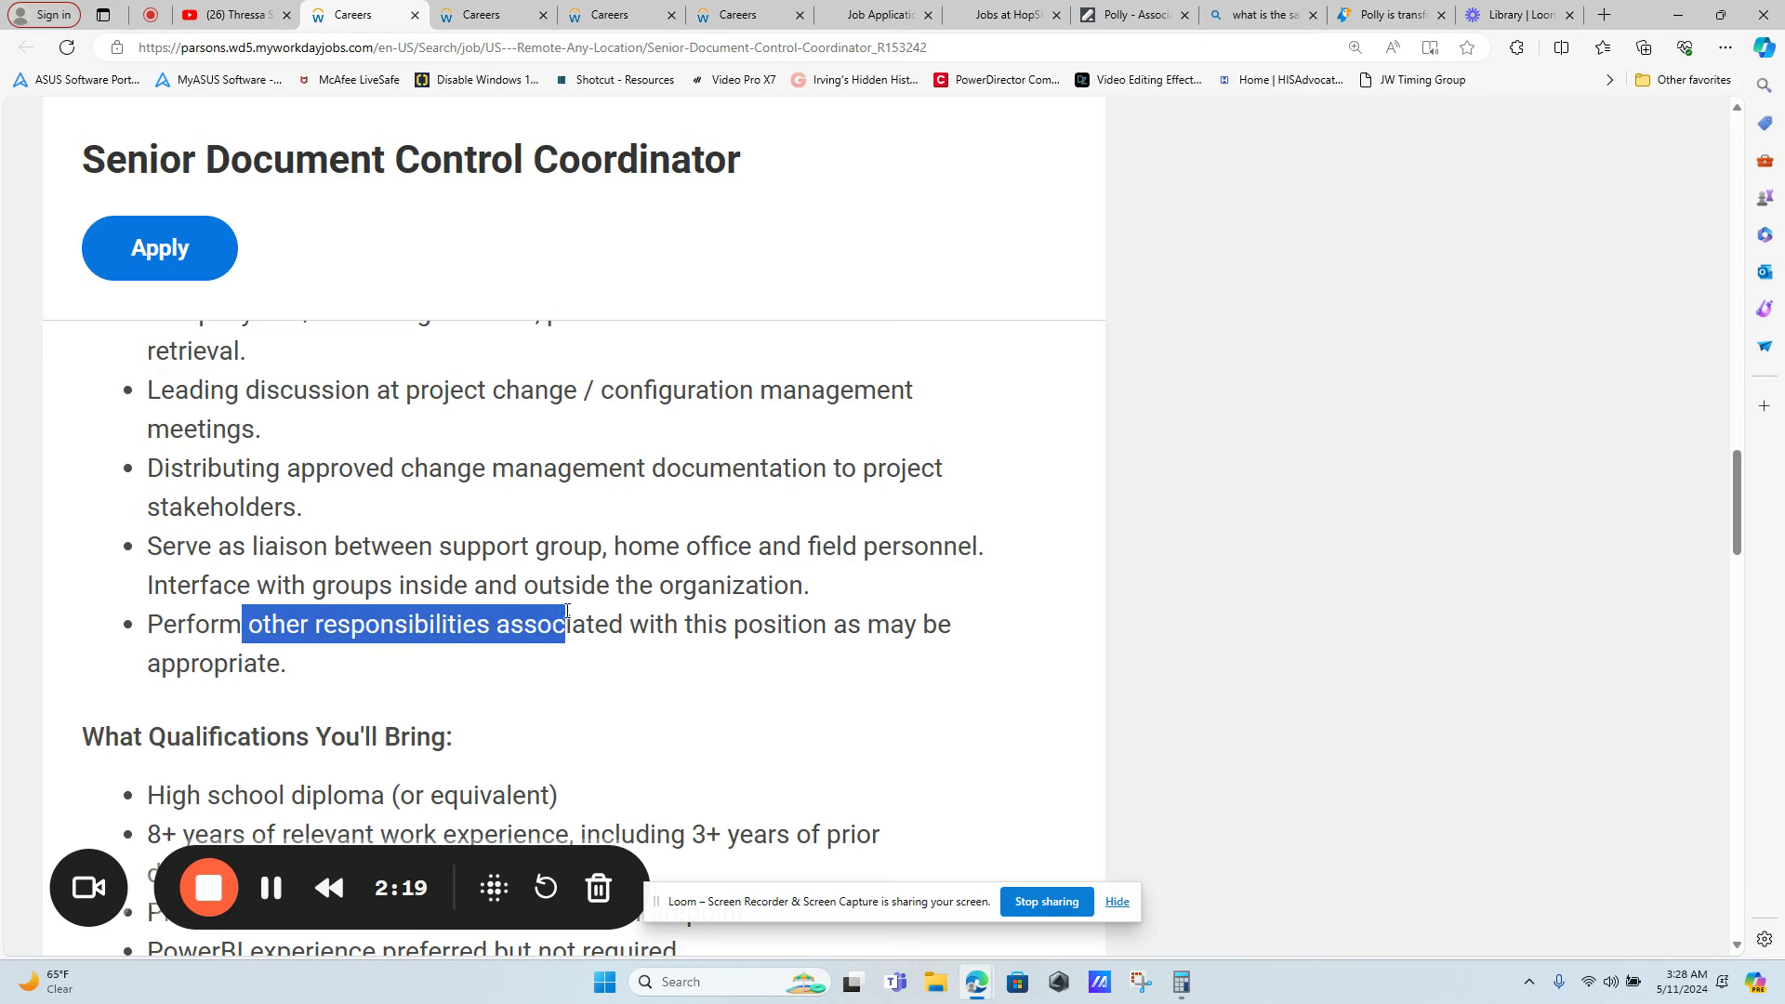
# Highlight the Sharepoint, communication and Microsoft Office requirements, then switch to the Parsons job results
pyautogui.moveTo(568, 623); pyautogui.dragTo(898, 652)
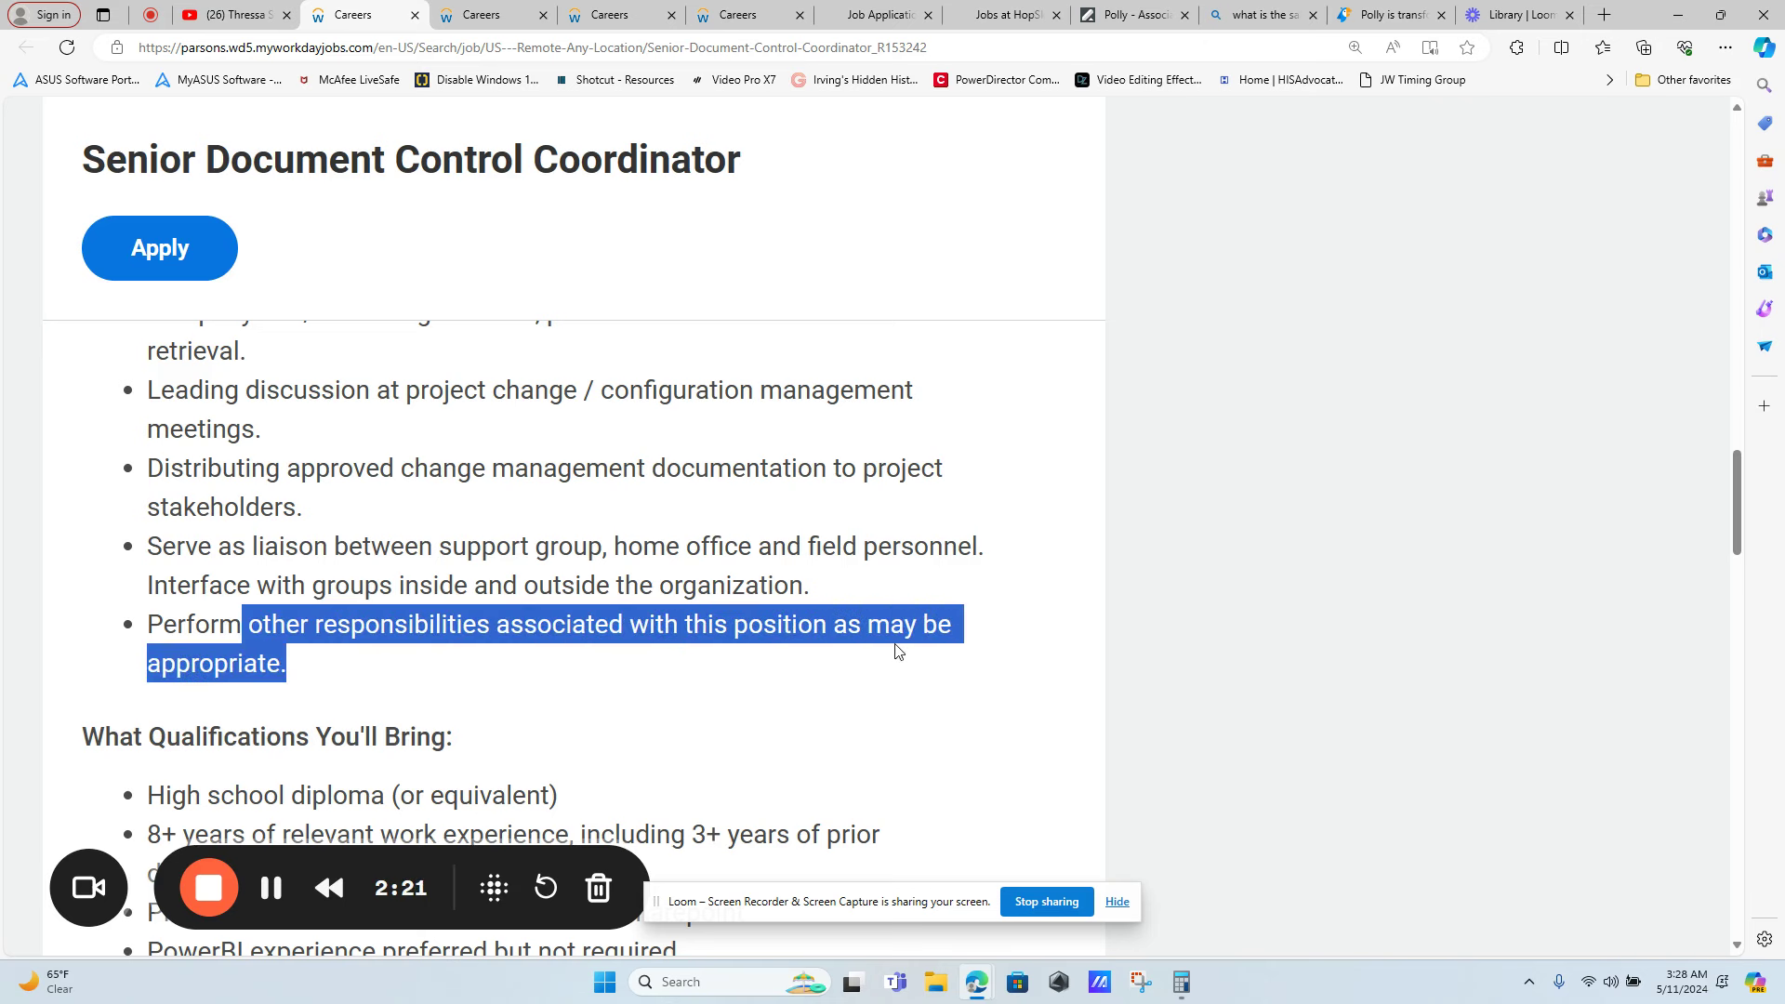
pyautogui.scroll(-1, 899, 651)
pyautogui.scroll(-3, 898, 652)
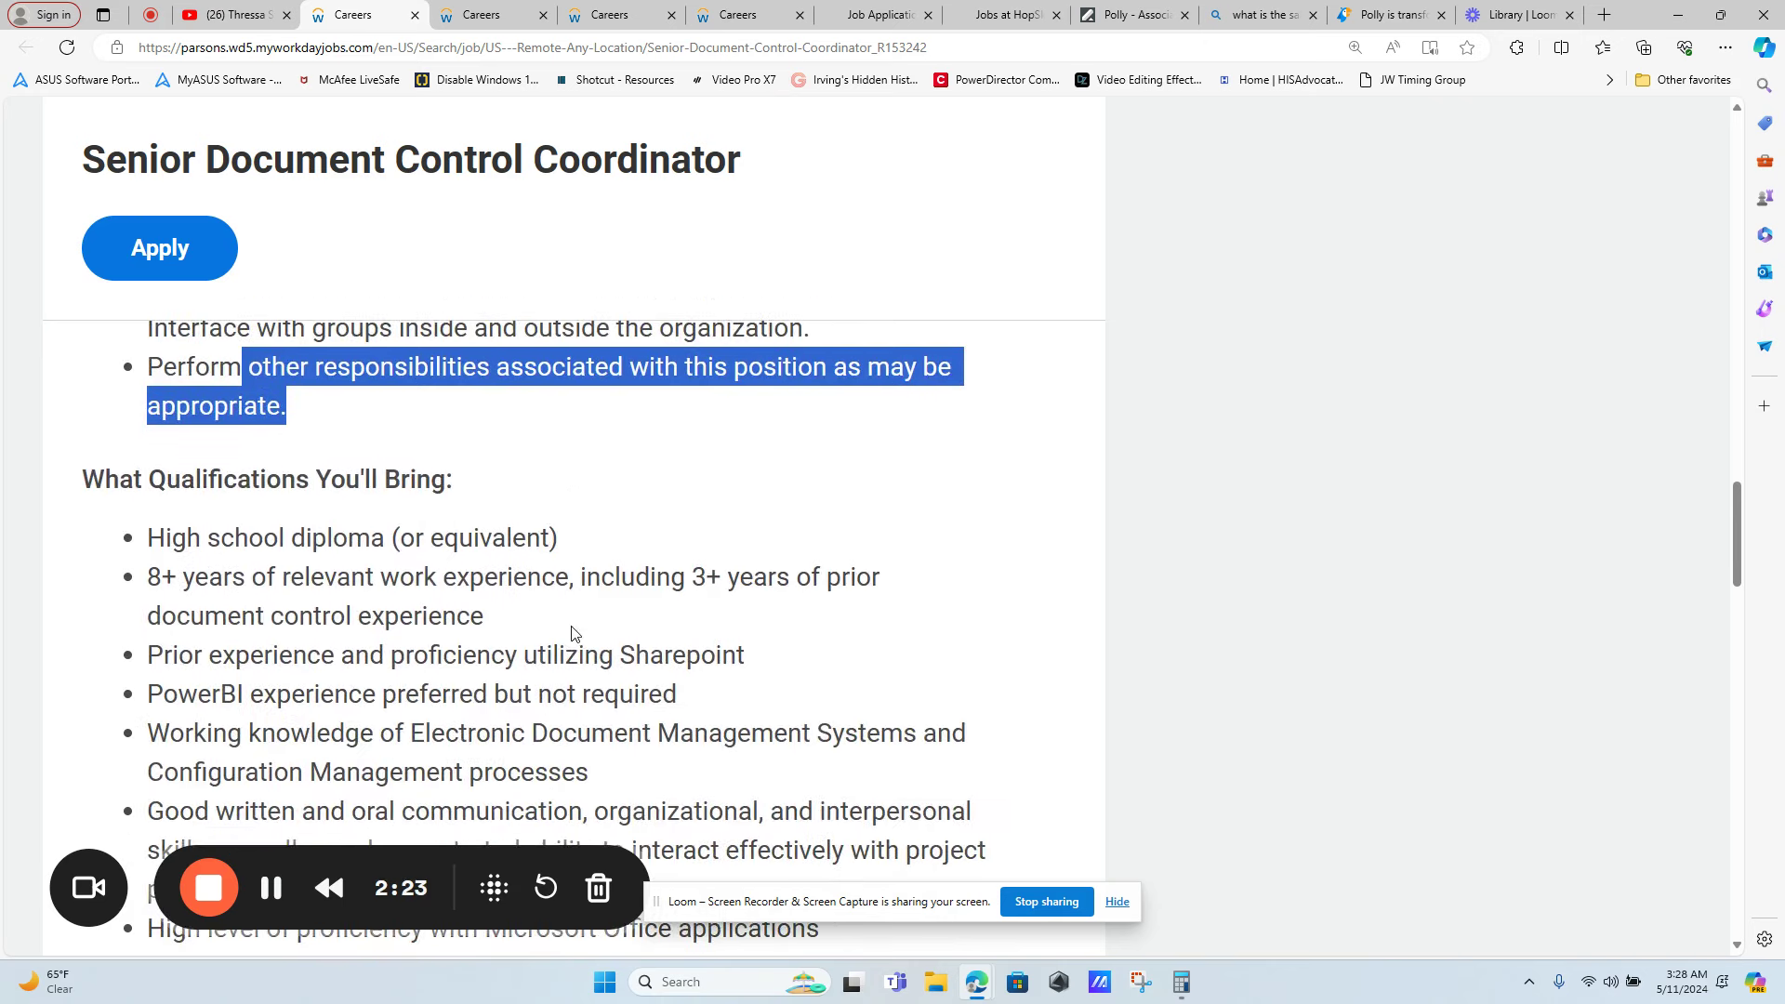
pyautogui.scroll(-3, 698, 629)
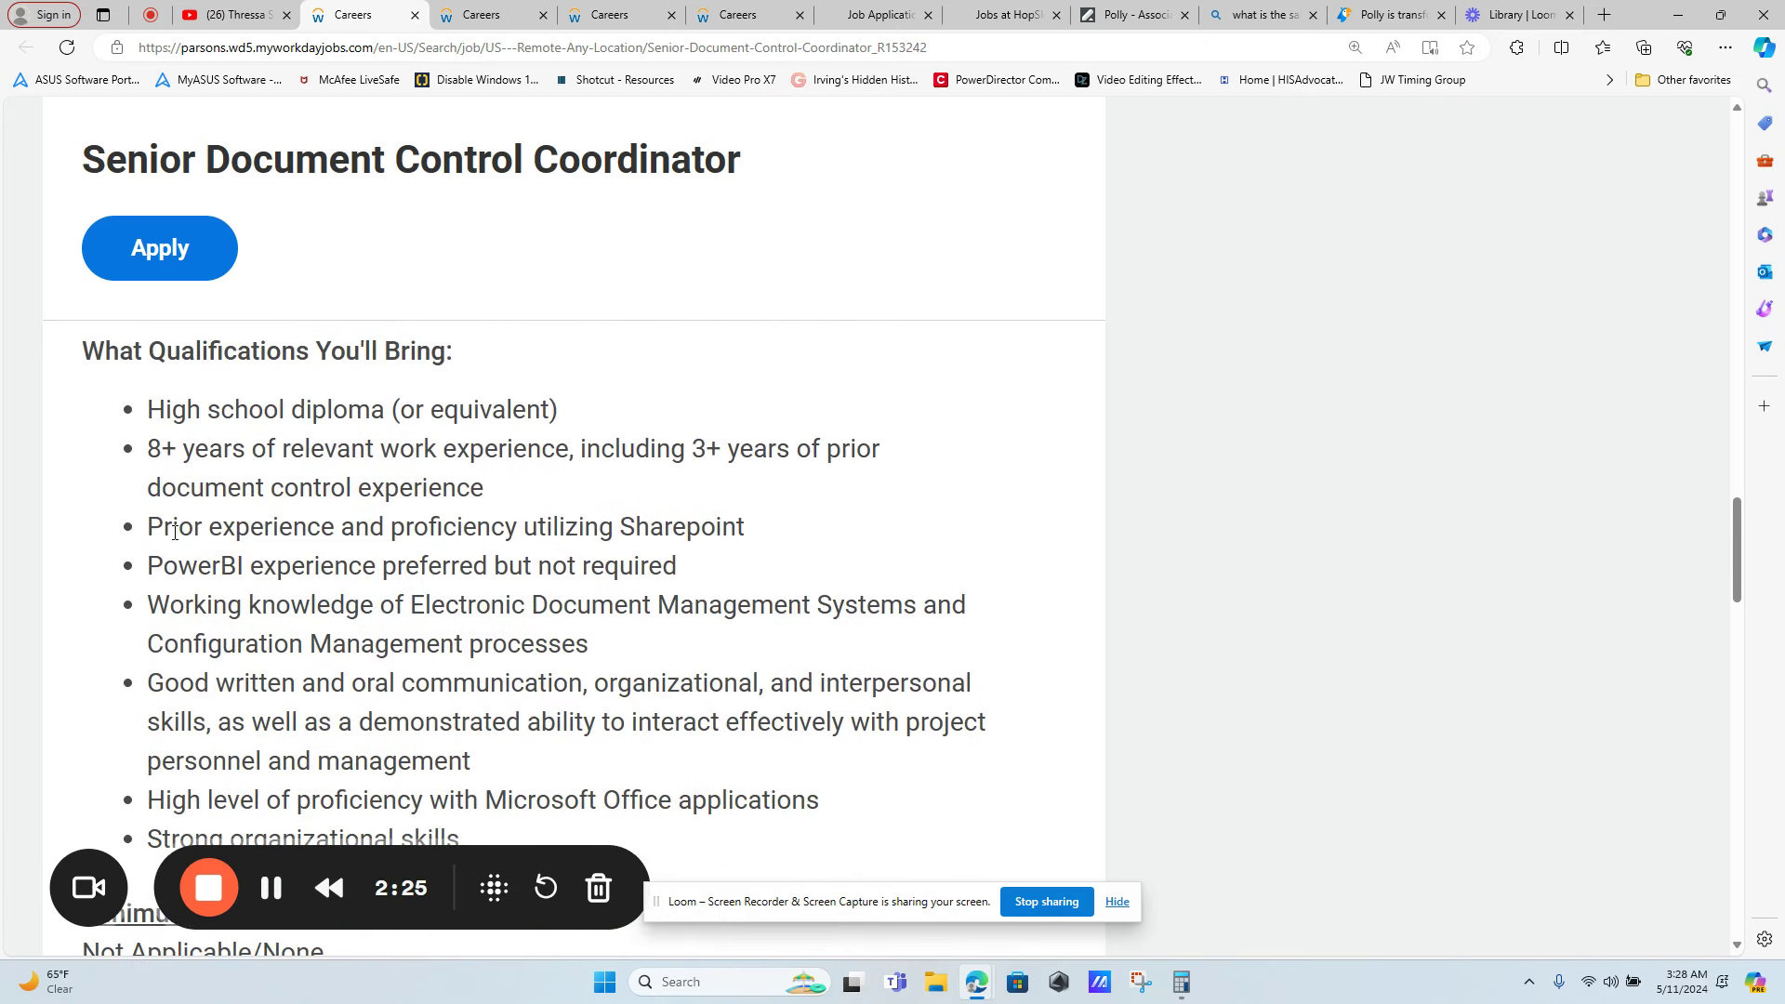
pyautogui.moveTo(171, 529); pyautogui.dragTo(731, 541)
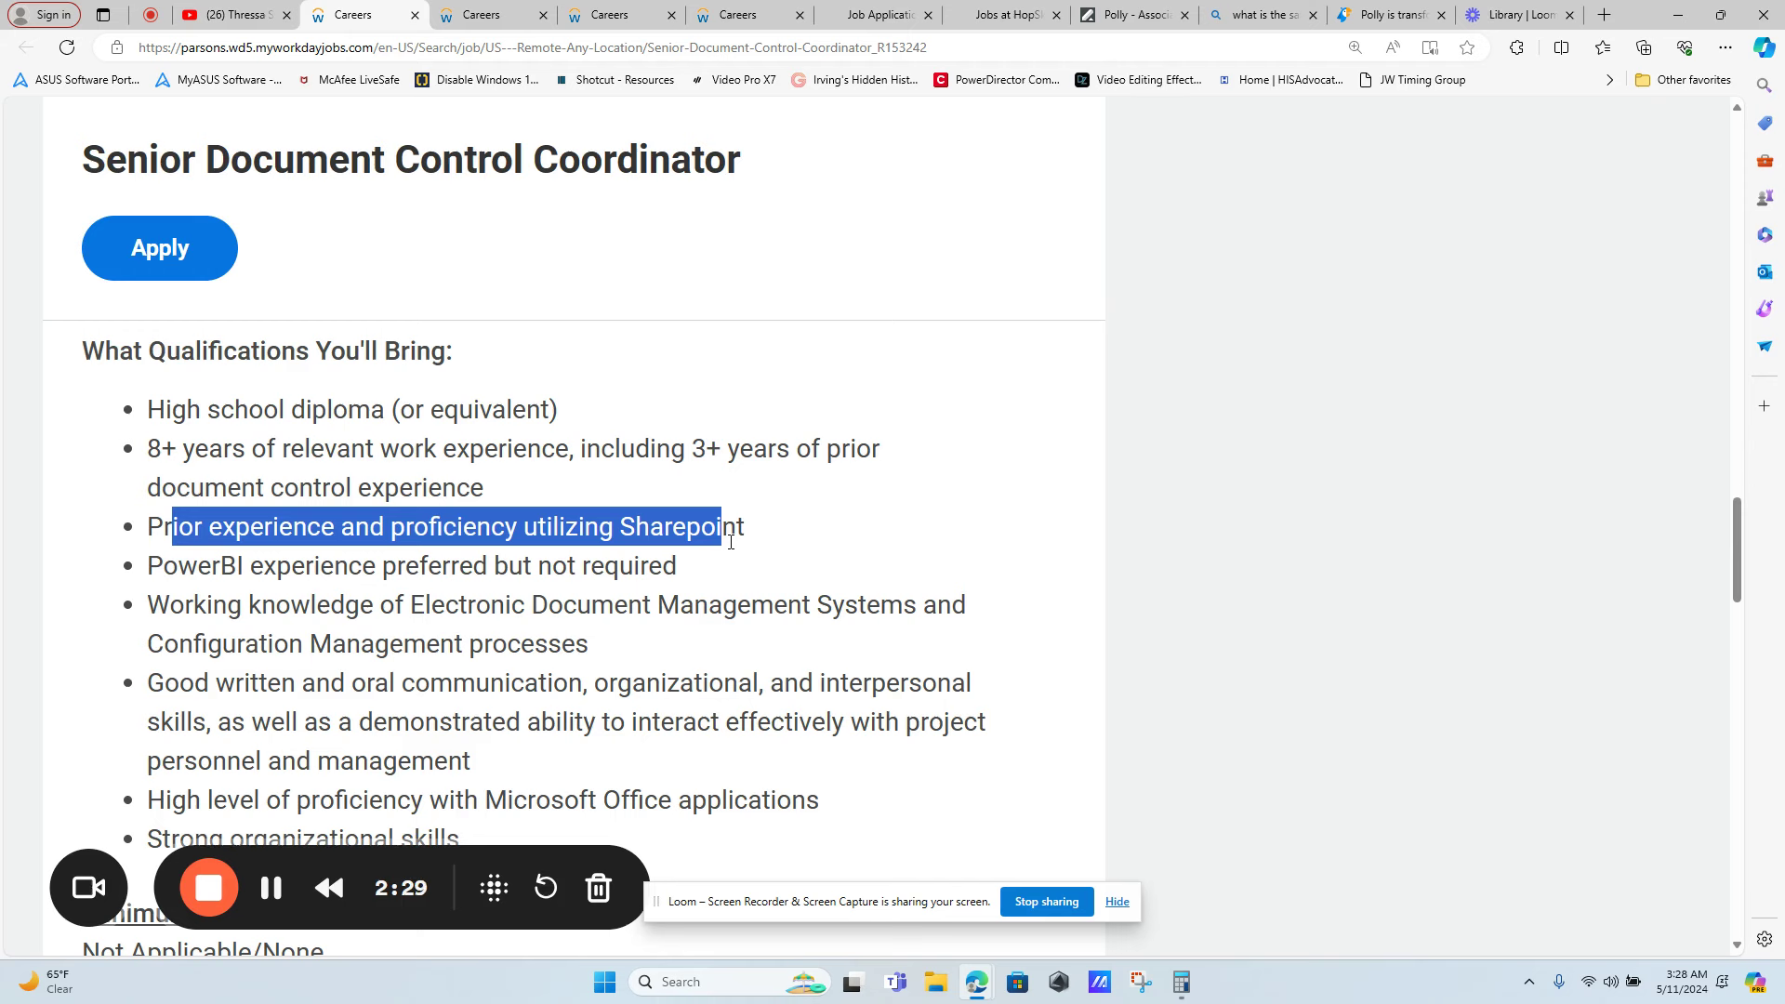
pyautogui.moveTo(732, 541); pyautogui.dragTo(737, 542)
pyautogui.moveTo(161, 682); pyautogui.dragTo(904, 683)
pyautogui.scroll(-1, 921, 641)
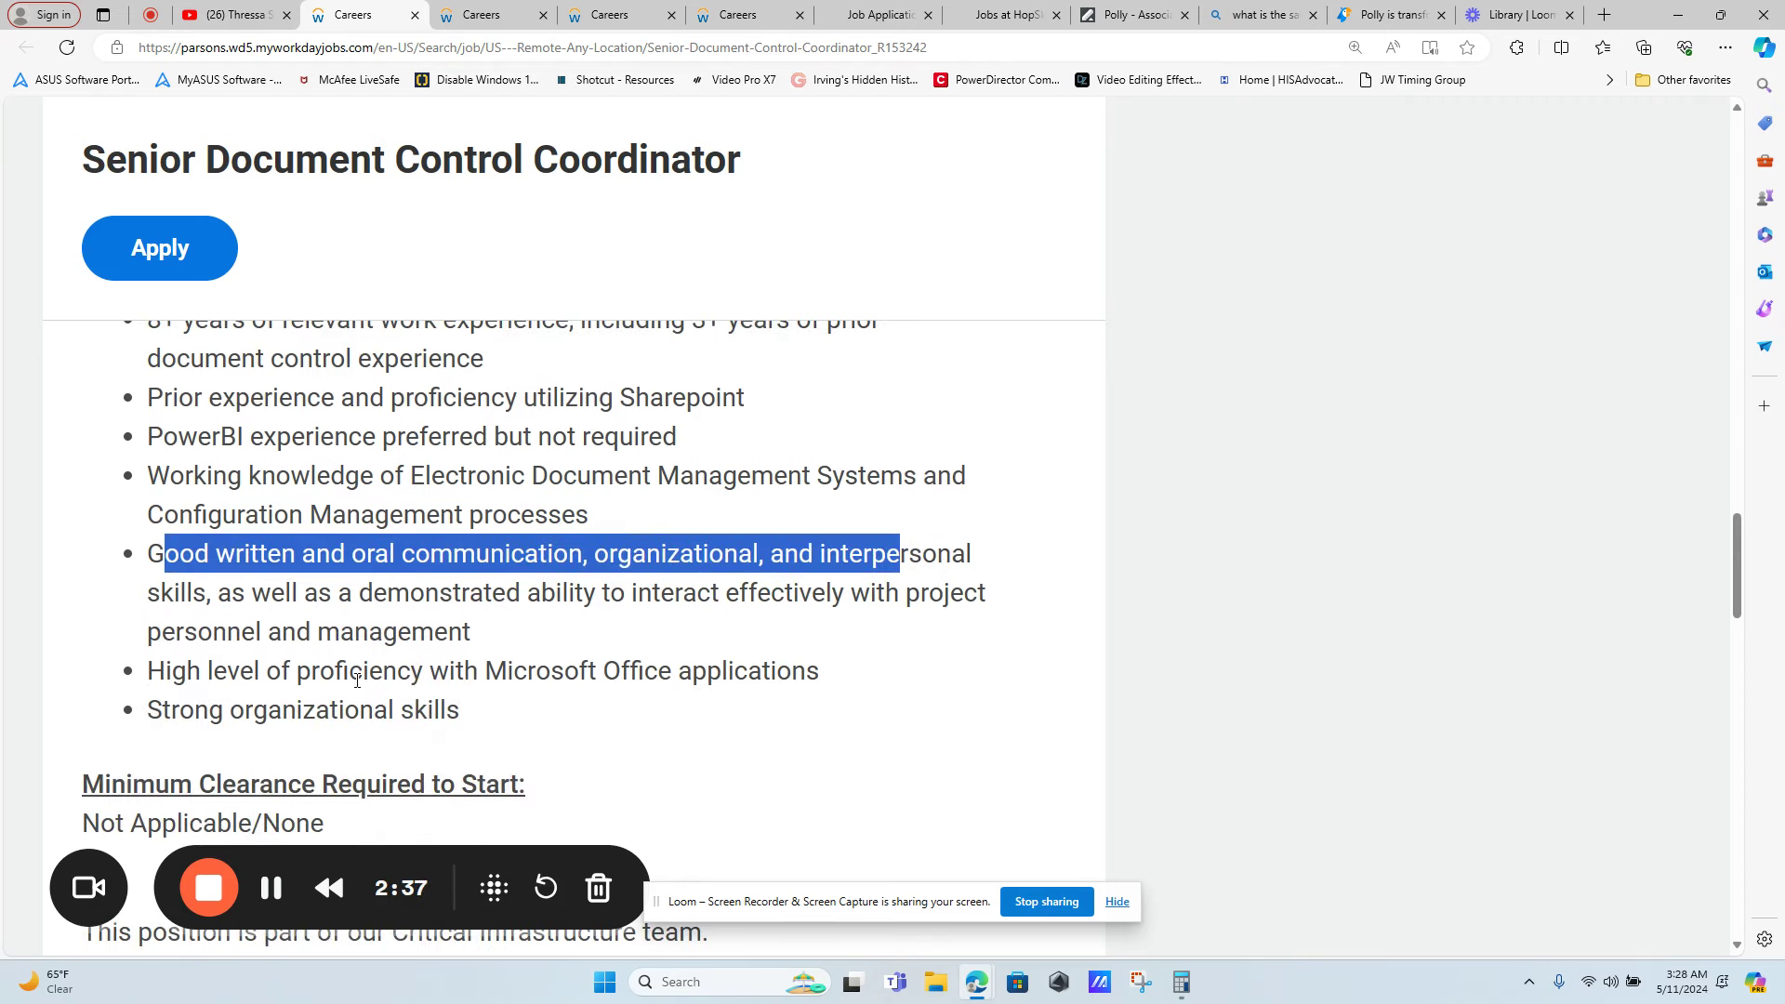
pyautogui.moveTo(351, 681); pyautogui.dragTo(845, 681)
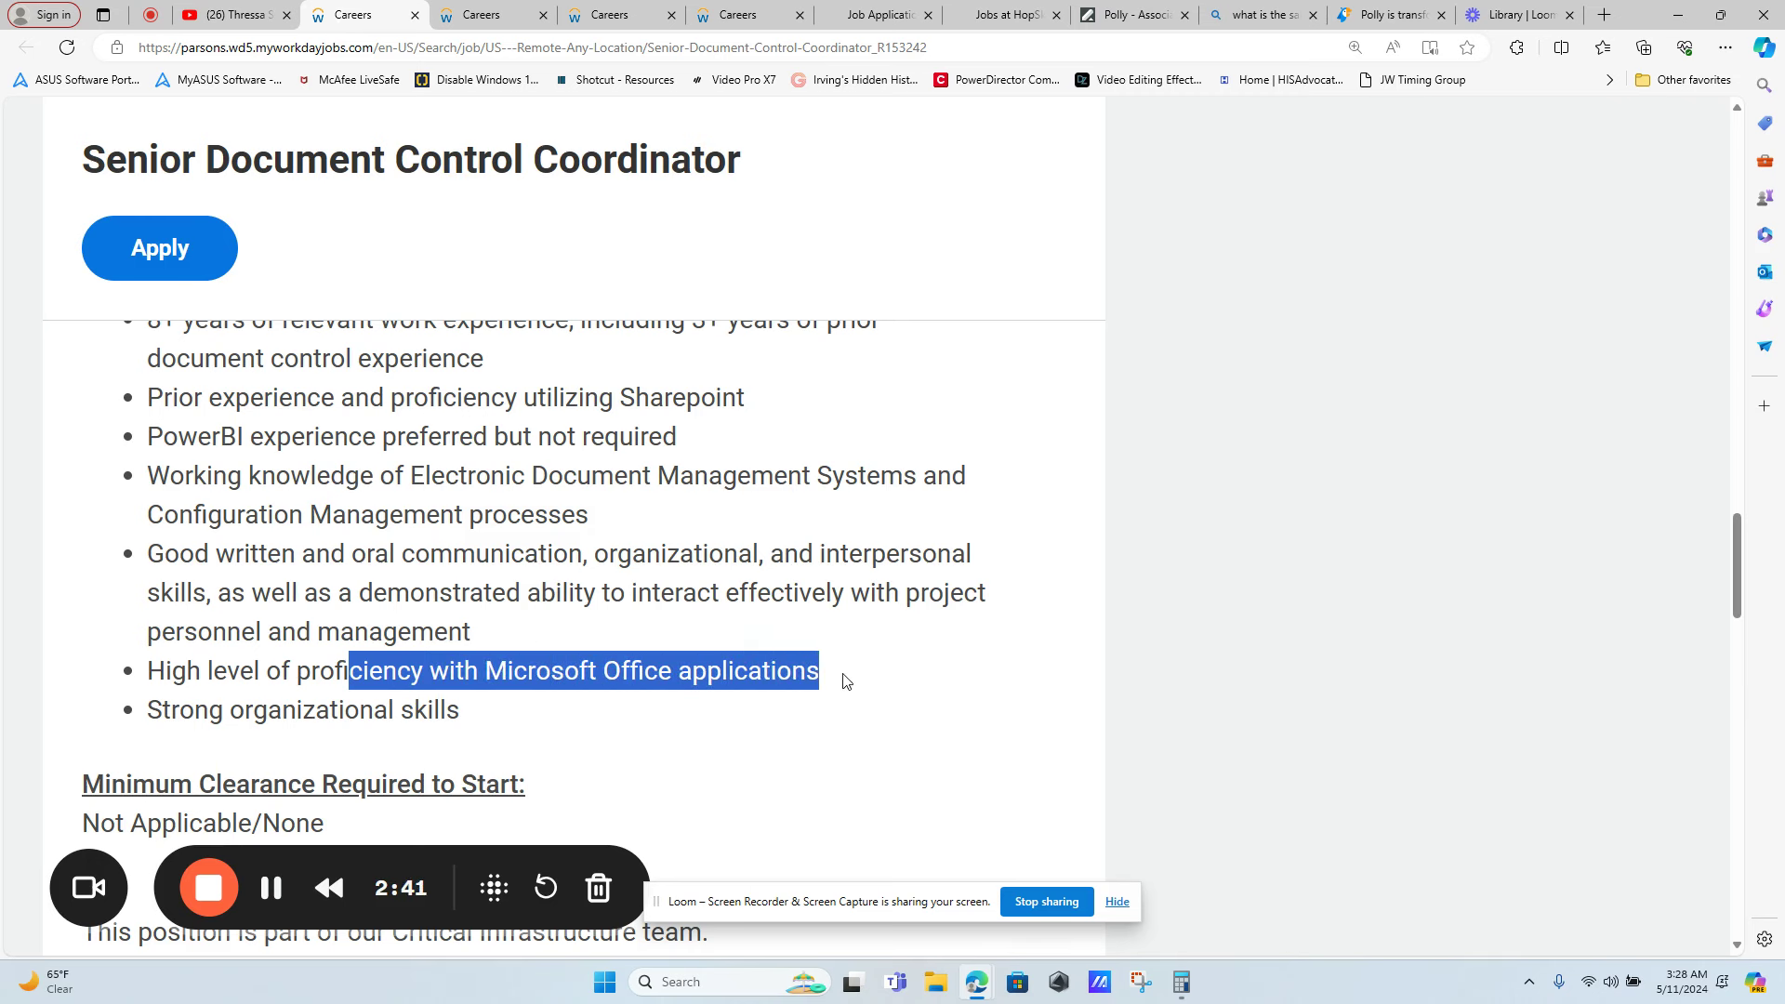
pyautogui.scroll(-1, 144, 521)
pyautogui.scroll(-1, 143, 521)
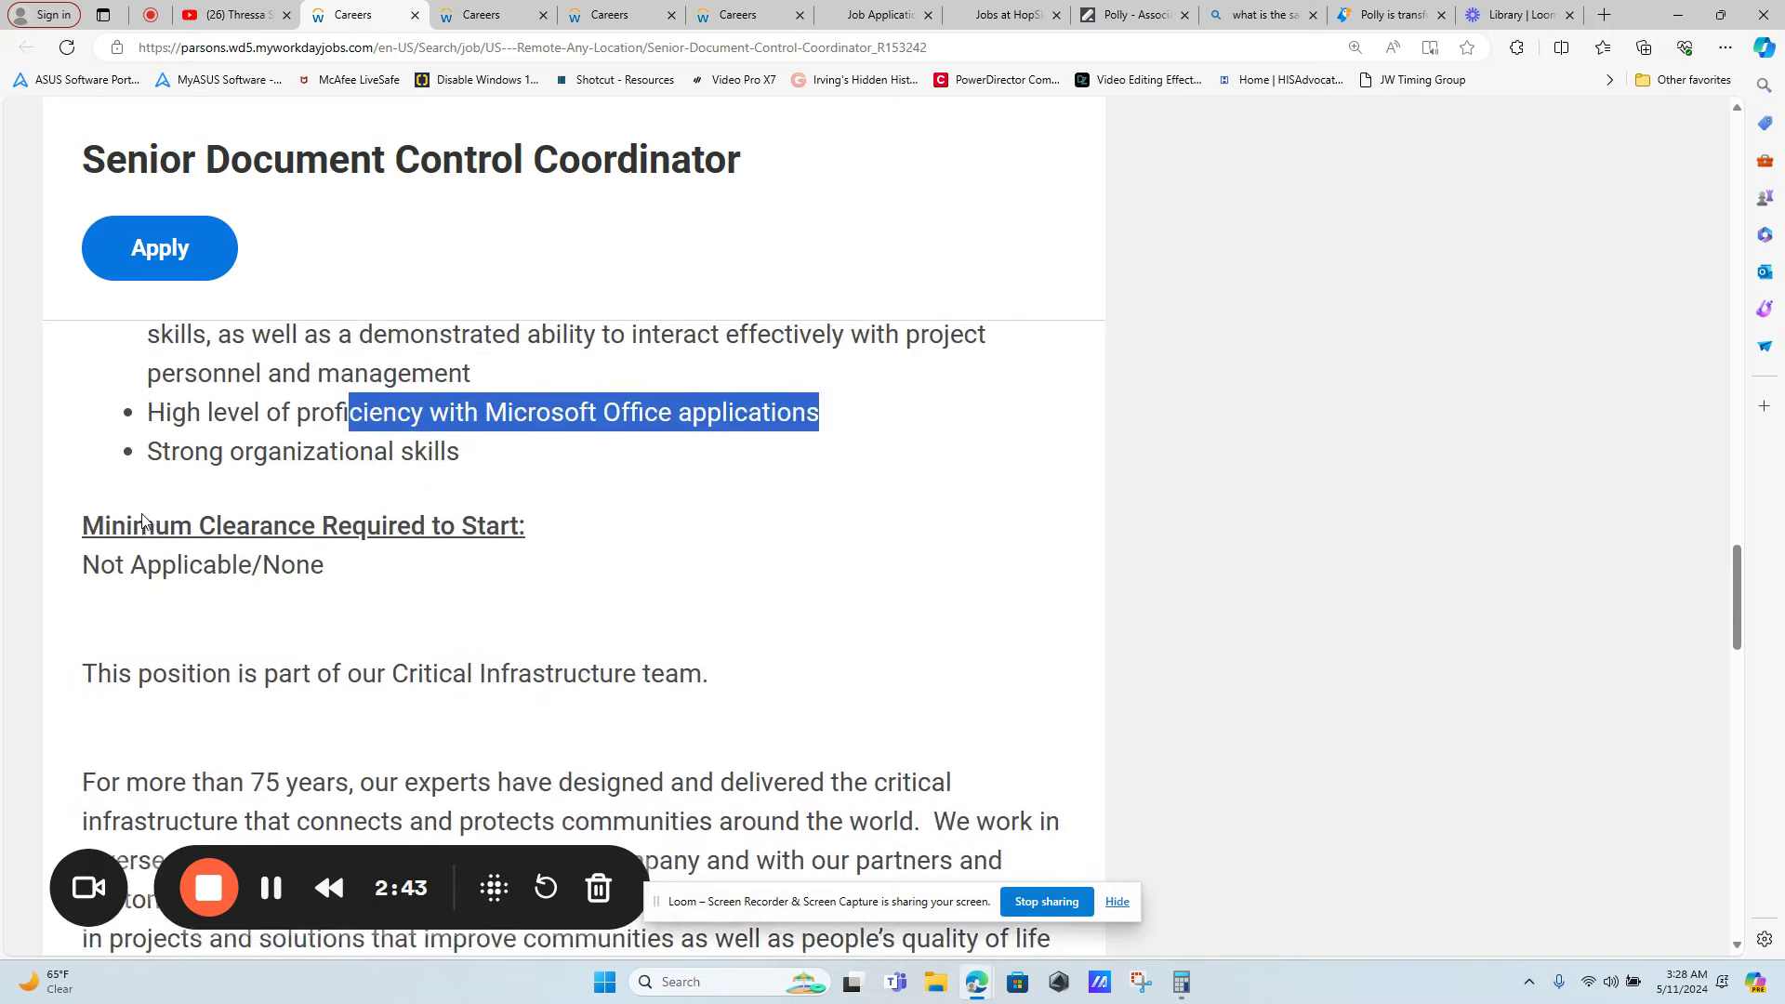
pyautogui.scroll(-2, 143, 520)
pyautogui.click(142, 521)
pyautogui.scroll(3, 142, 521)
pyautogui.scroll(1, 143, 521)
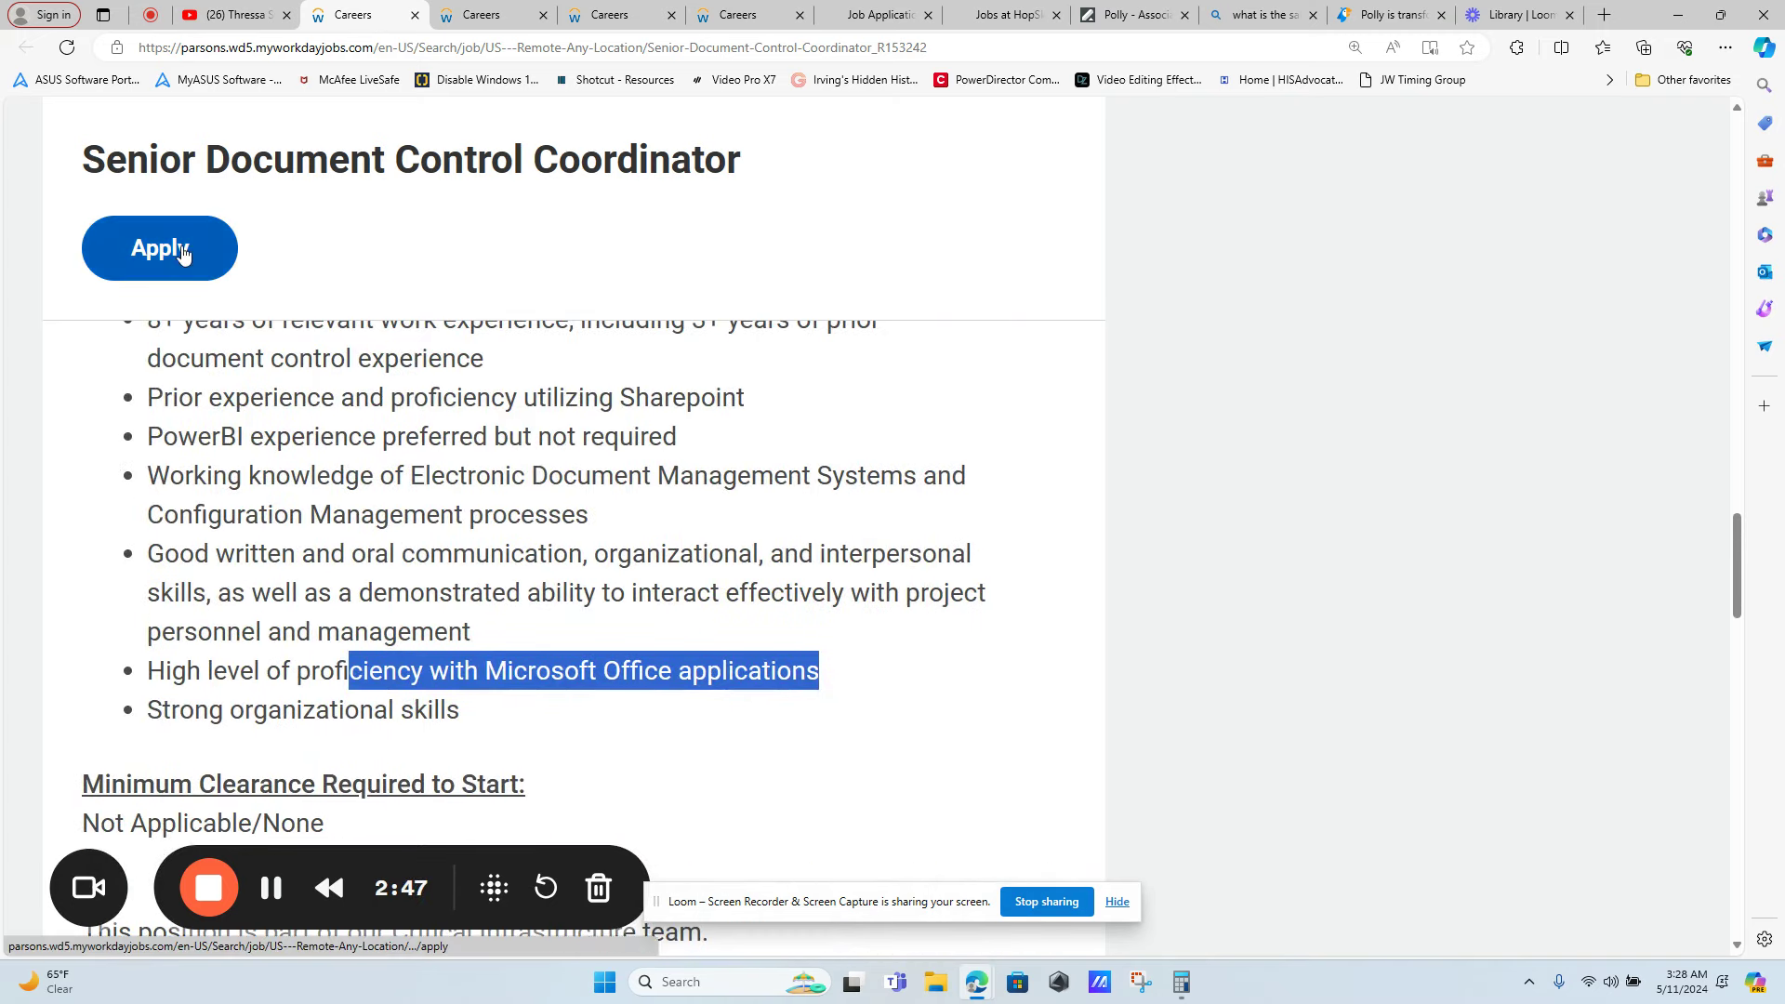
pyautogui.scroll(1, 641, 482)
pyautogui.scroll(5, 641, 482)
pyautogui.scroll(5, 641, 481)
pyautogui.scroll(5, 642, 482)
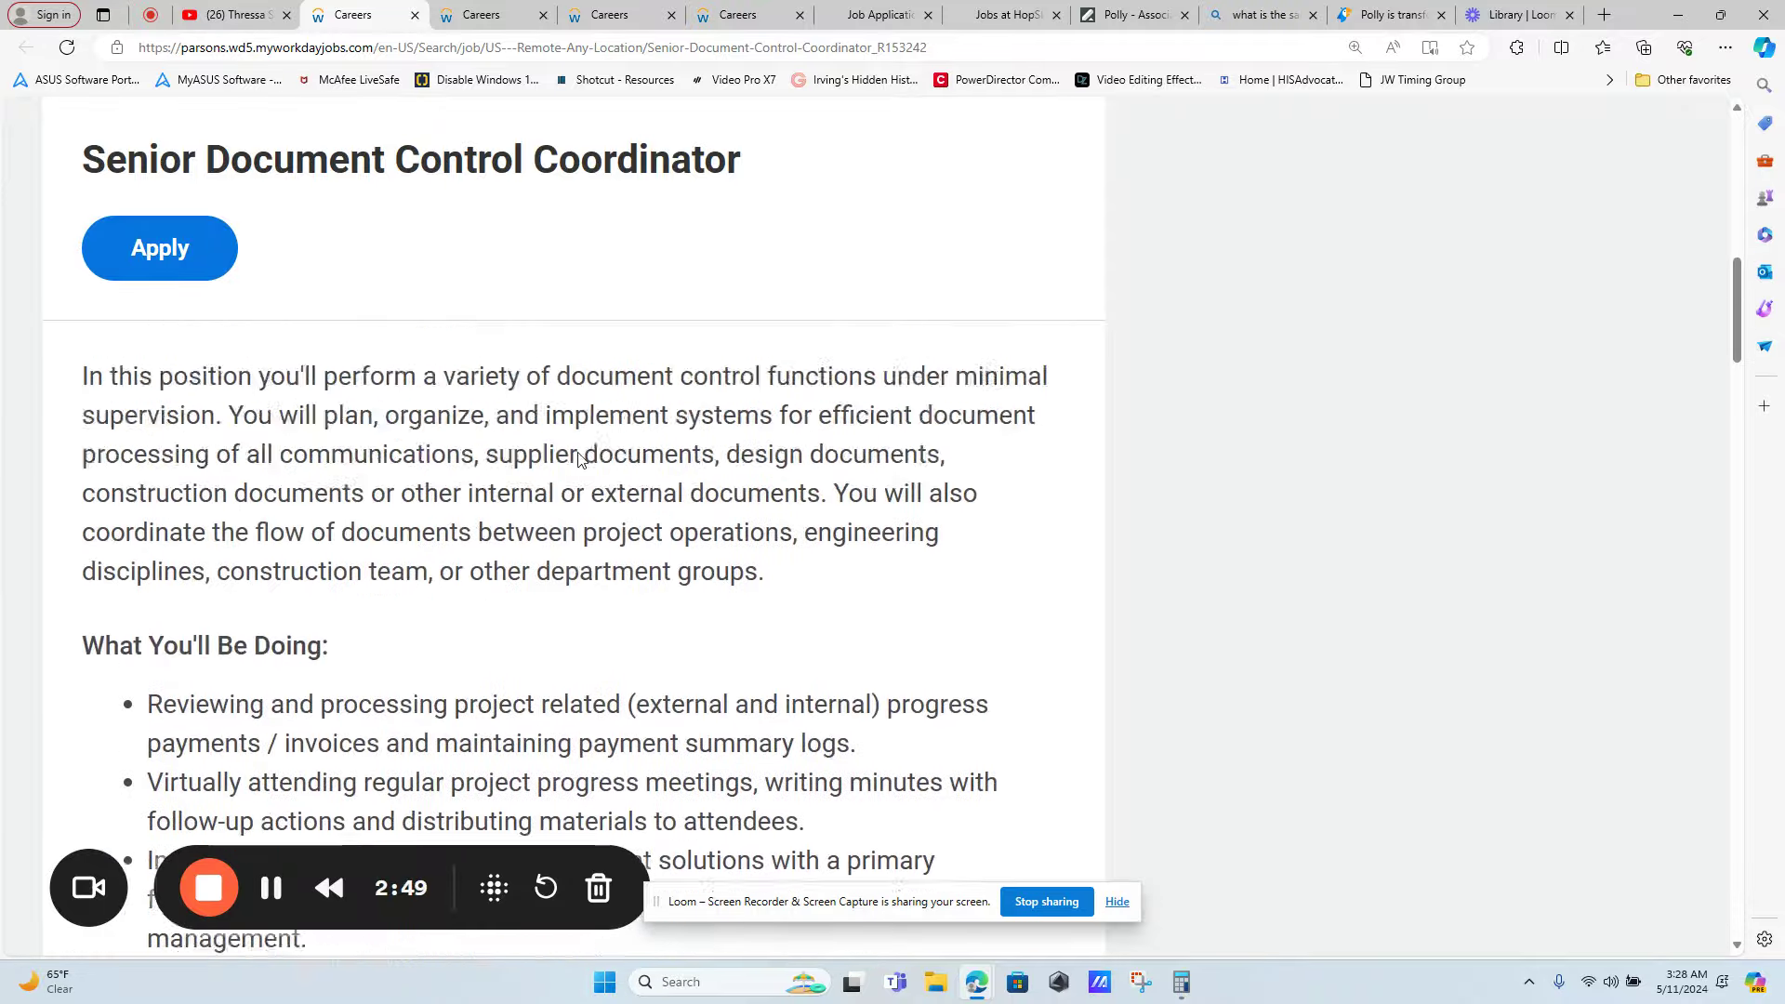
pyautogui.scroll(4, 576, 450)
pyautogui.scroll(4, 574, 450)
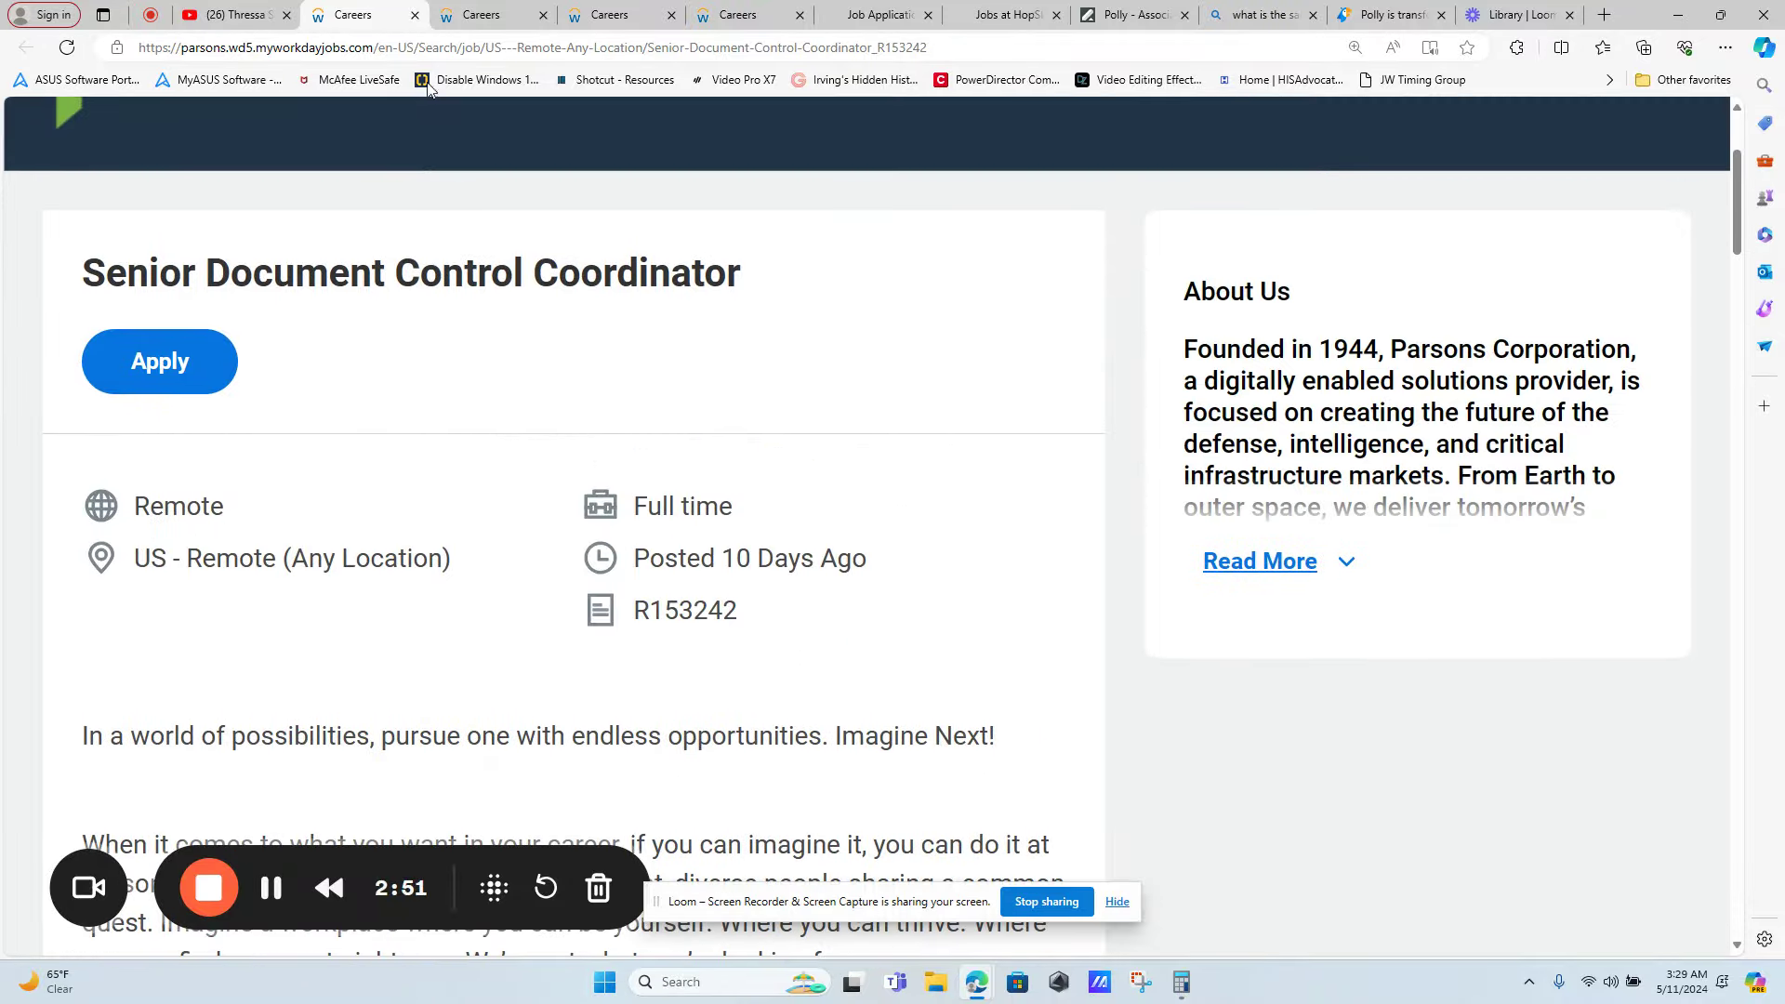
pyautogui.click(477, 14)
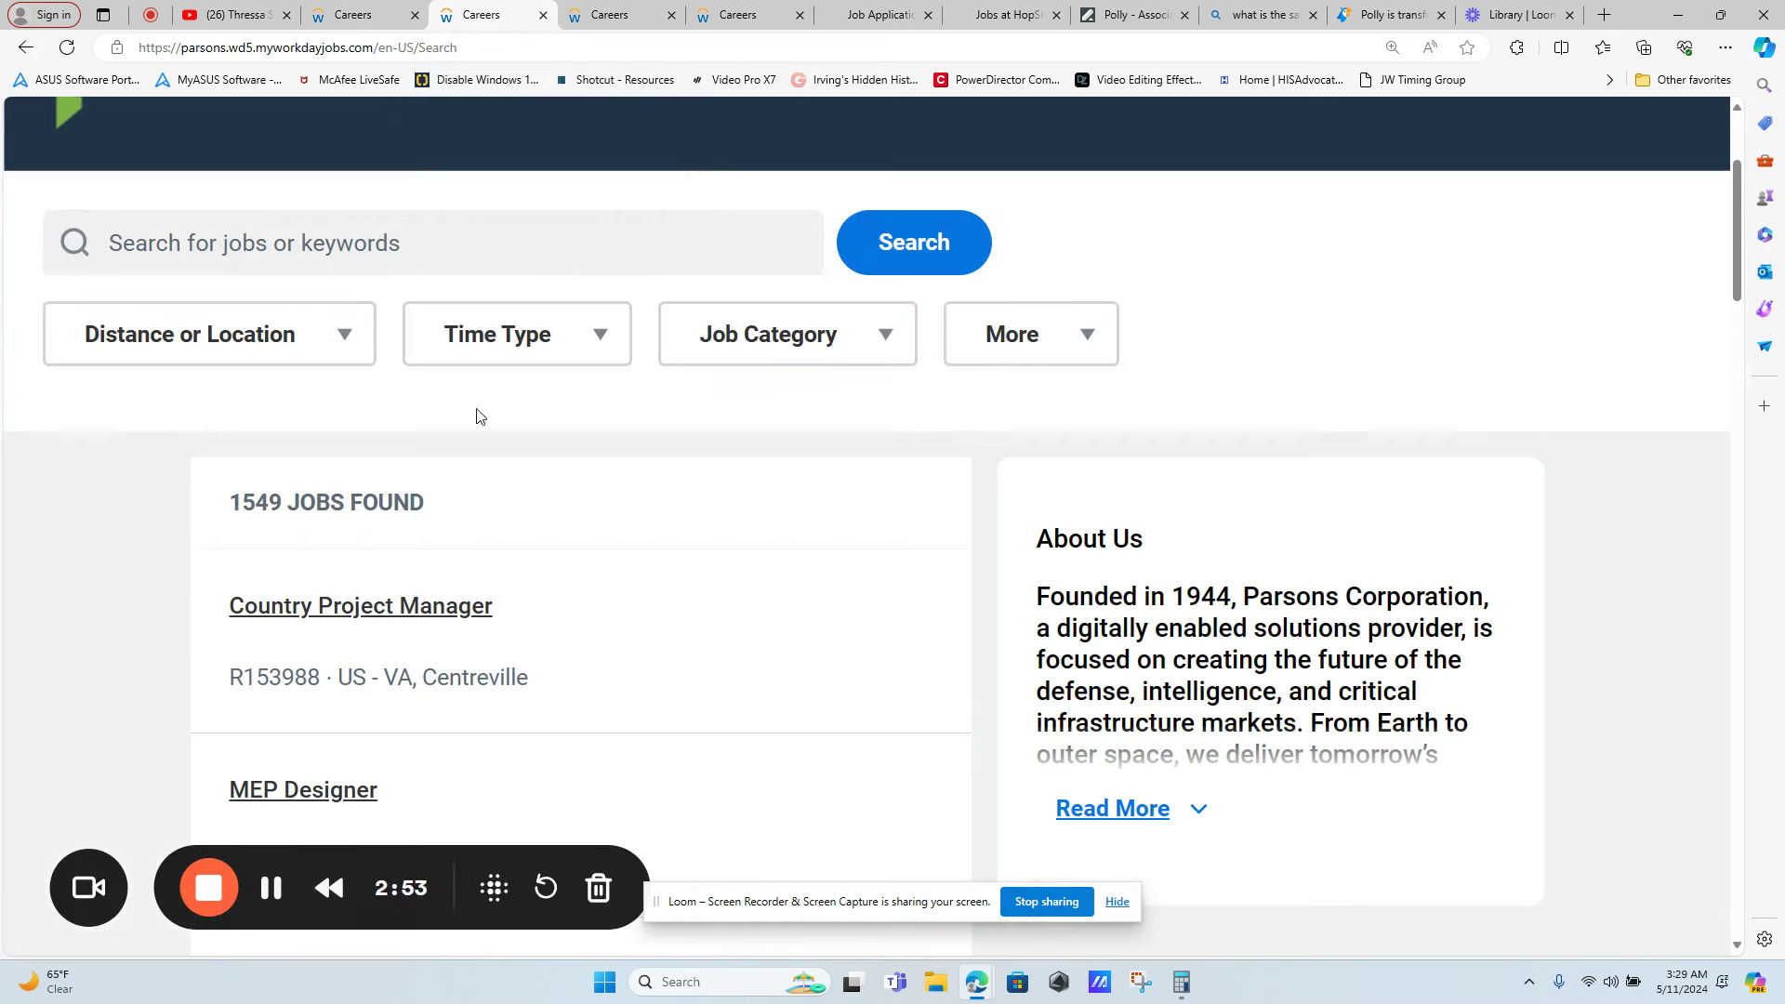
pyautogui.scroll(3, 474, 452)
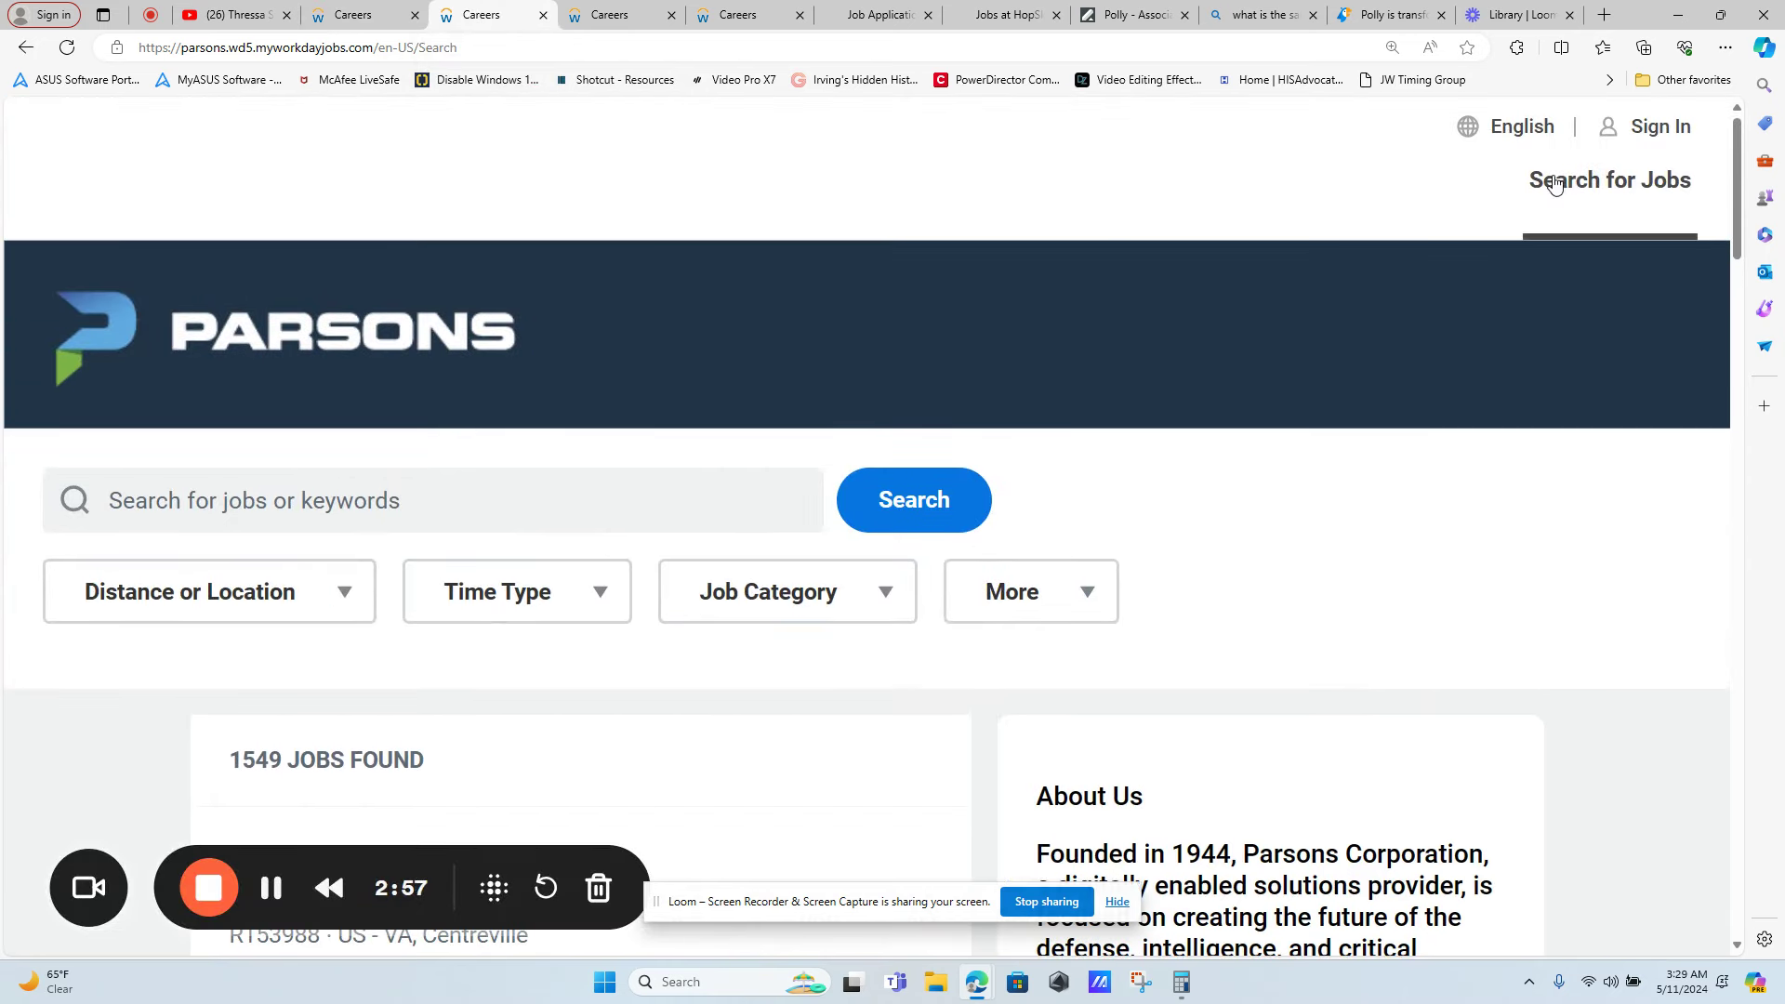
pyautogui.scroll(-3, 782, 320)
pyautogui.scroll(-2, 753, 322)
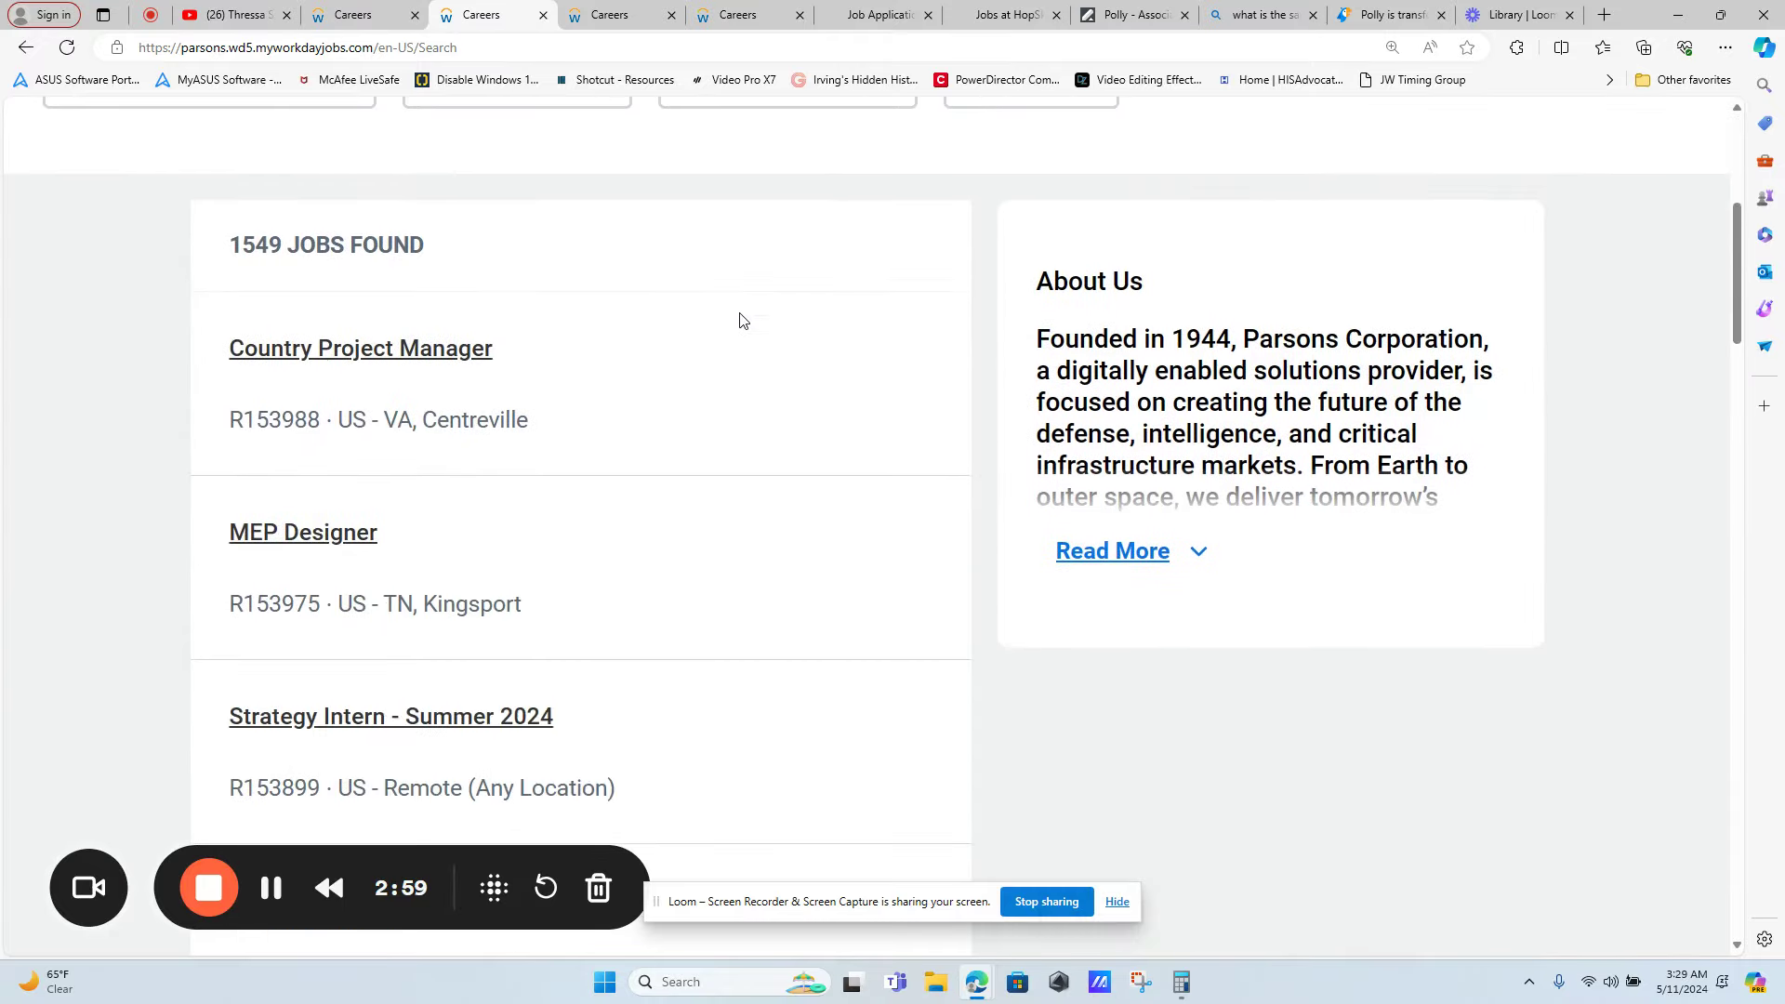
pyautogui.scroll(-1, 740, 321)
pyautogui.scroll(-1, 733, 320)
pyautogui.scroll(-1, 728, 318)
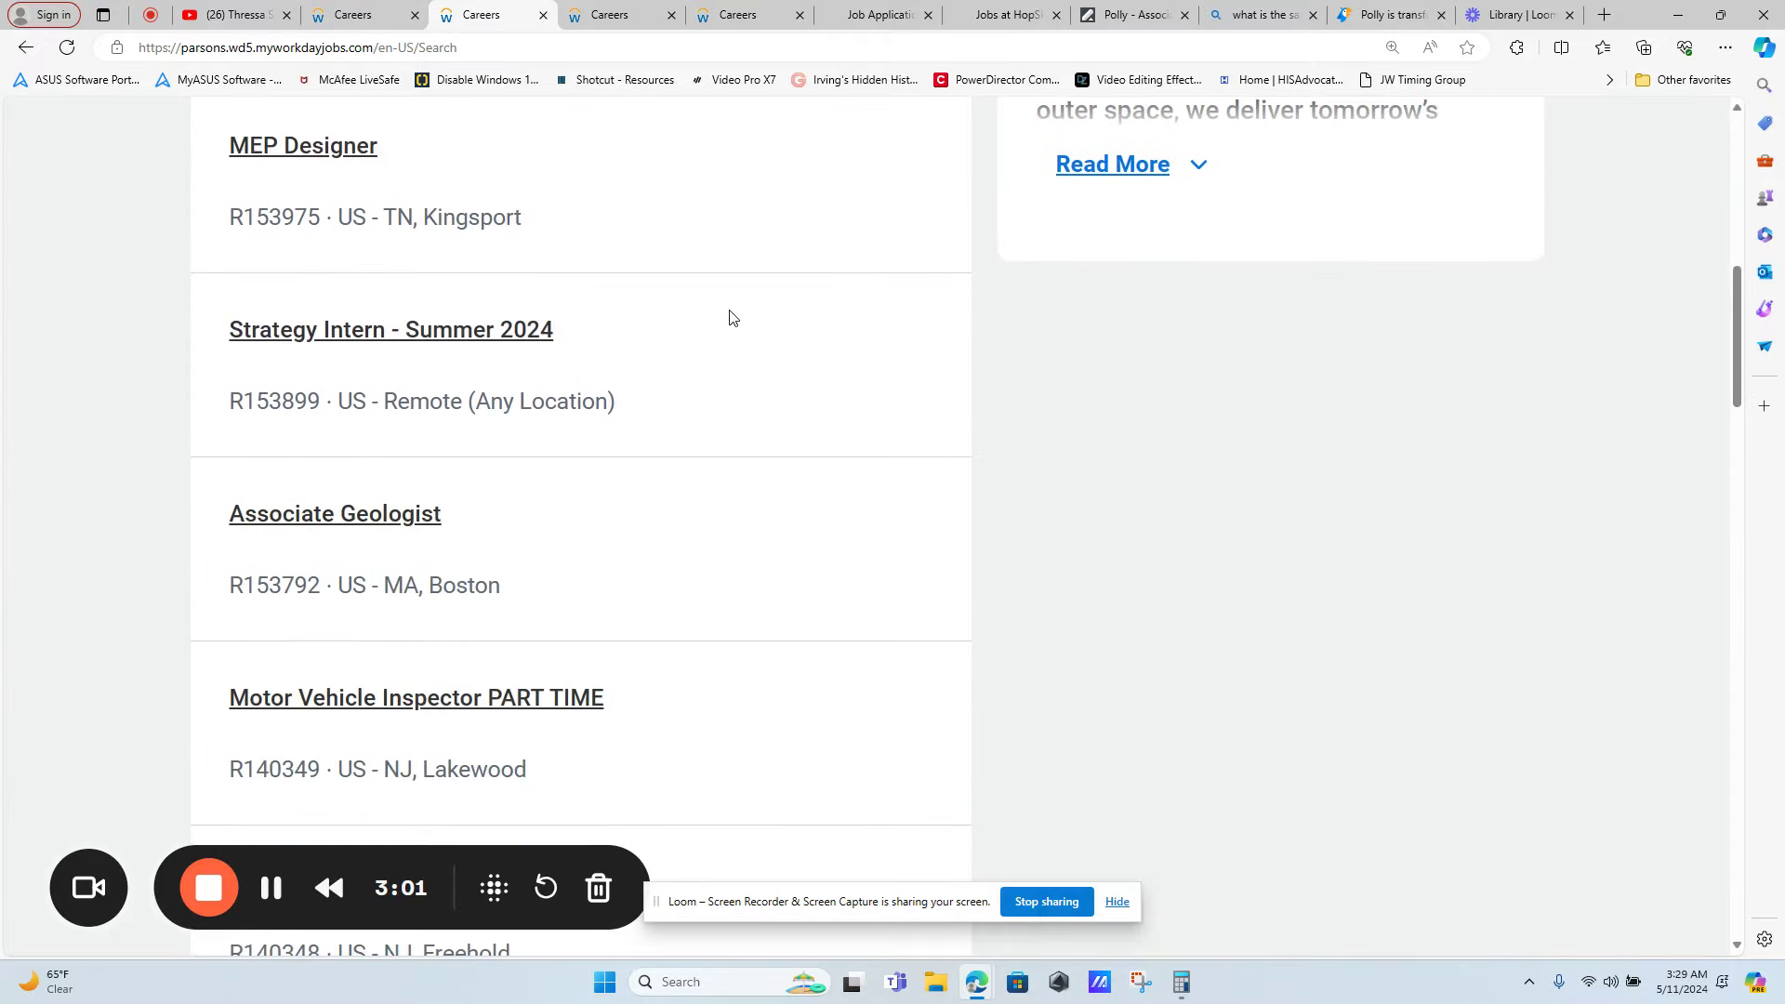
pyautogui.scroll(-2, 729, 318)
pyautogui.scroll(-2, 728, 318)
pyautogui.scroll(-1, 728, 318)
pyautogui.scroll(-1, 719, 309)
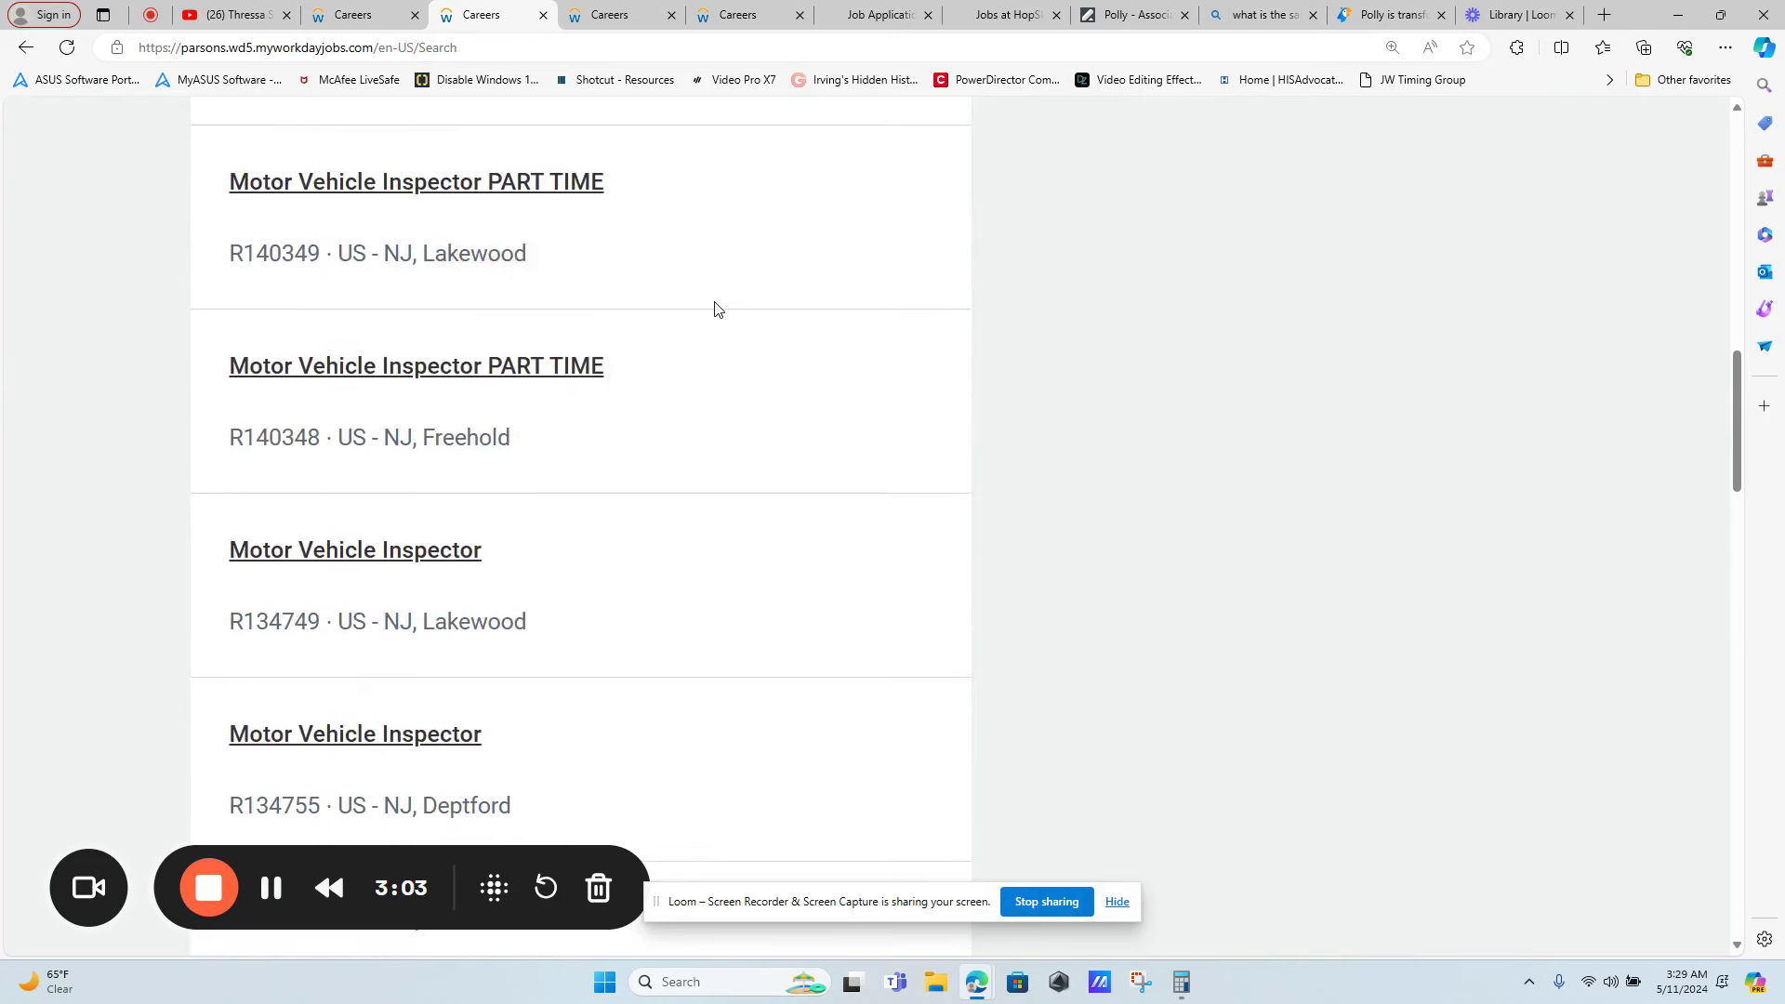
pyautogui.scroll(-2, 715, 309)
pyautogui.scroll(-1, 712, 310)
pyautogui.scroll(-1, 691, 314)
pyautogui.scroll(-1, 685, 317)
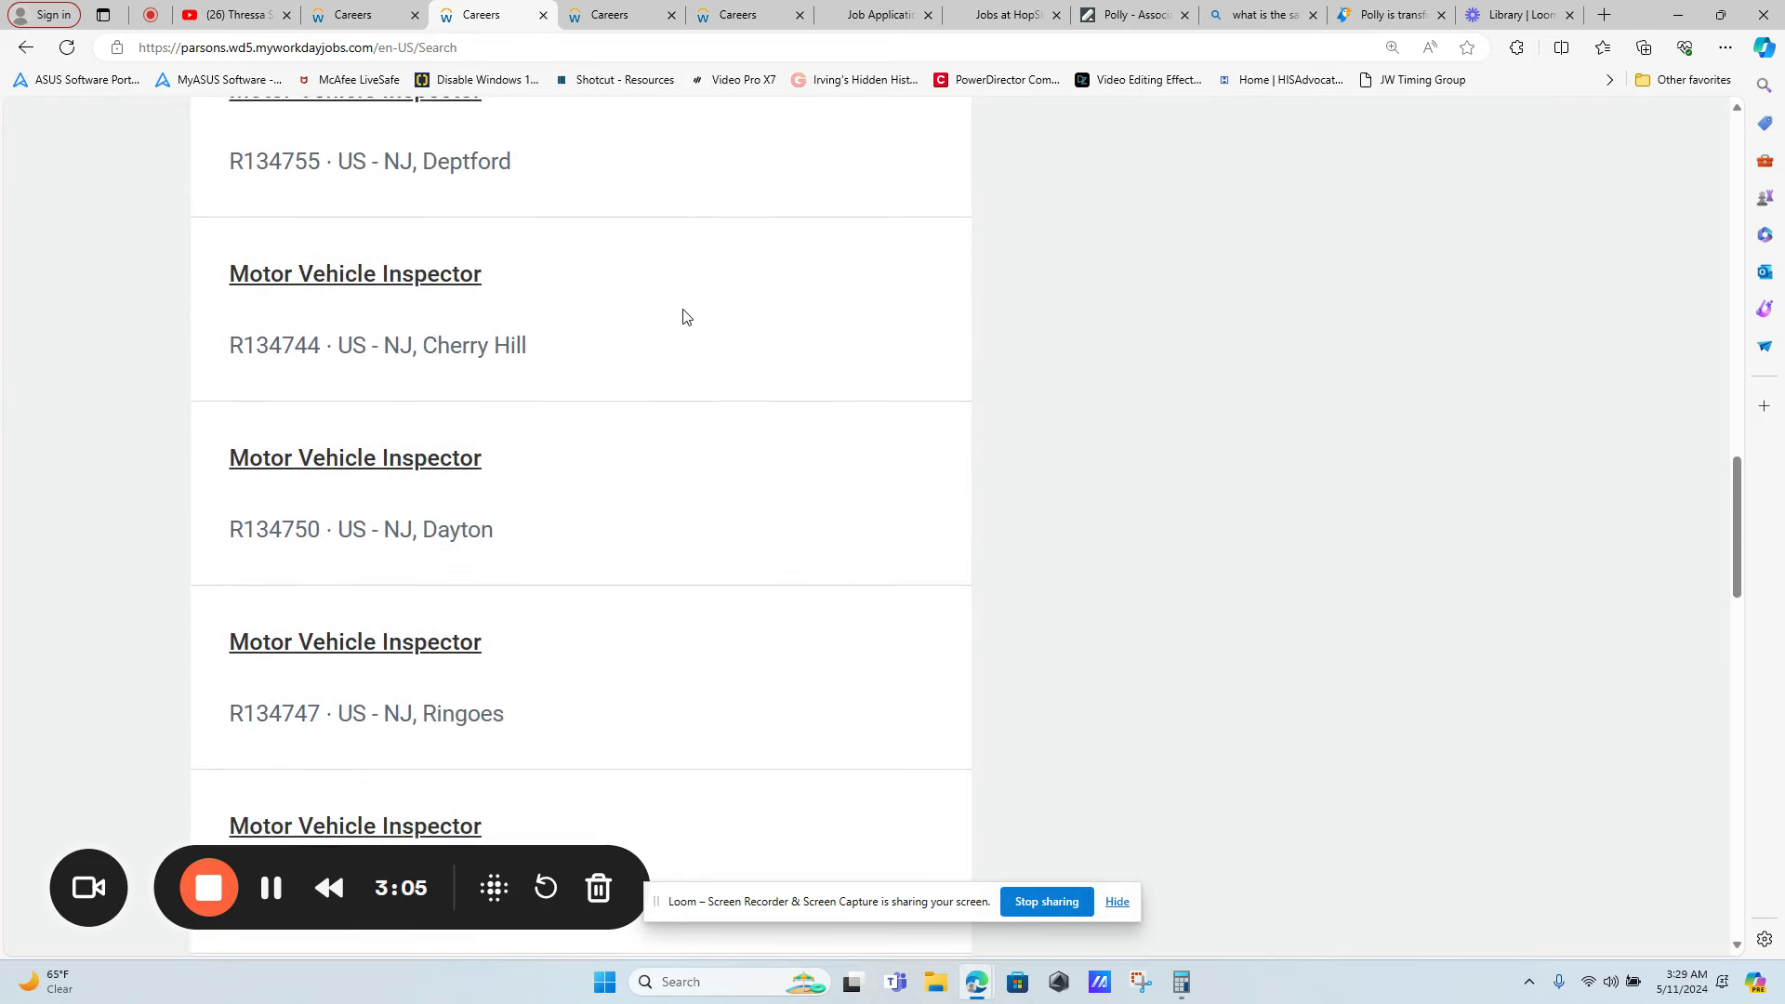
pyautogui.scroll(-1, 684, 317)
pyautogui.scroll(-1, 677, 319)
pyautogui.scroll(-1, 671, 320)
pyautogui.scroll(-1, 666, 322)
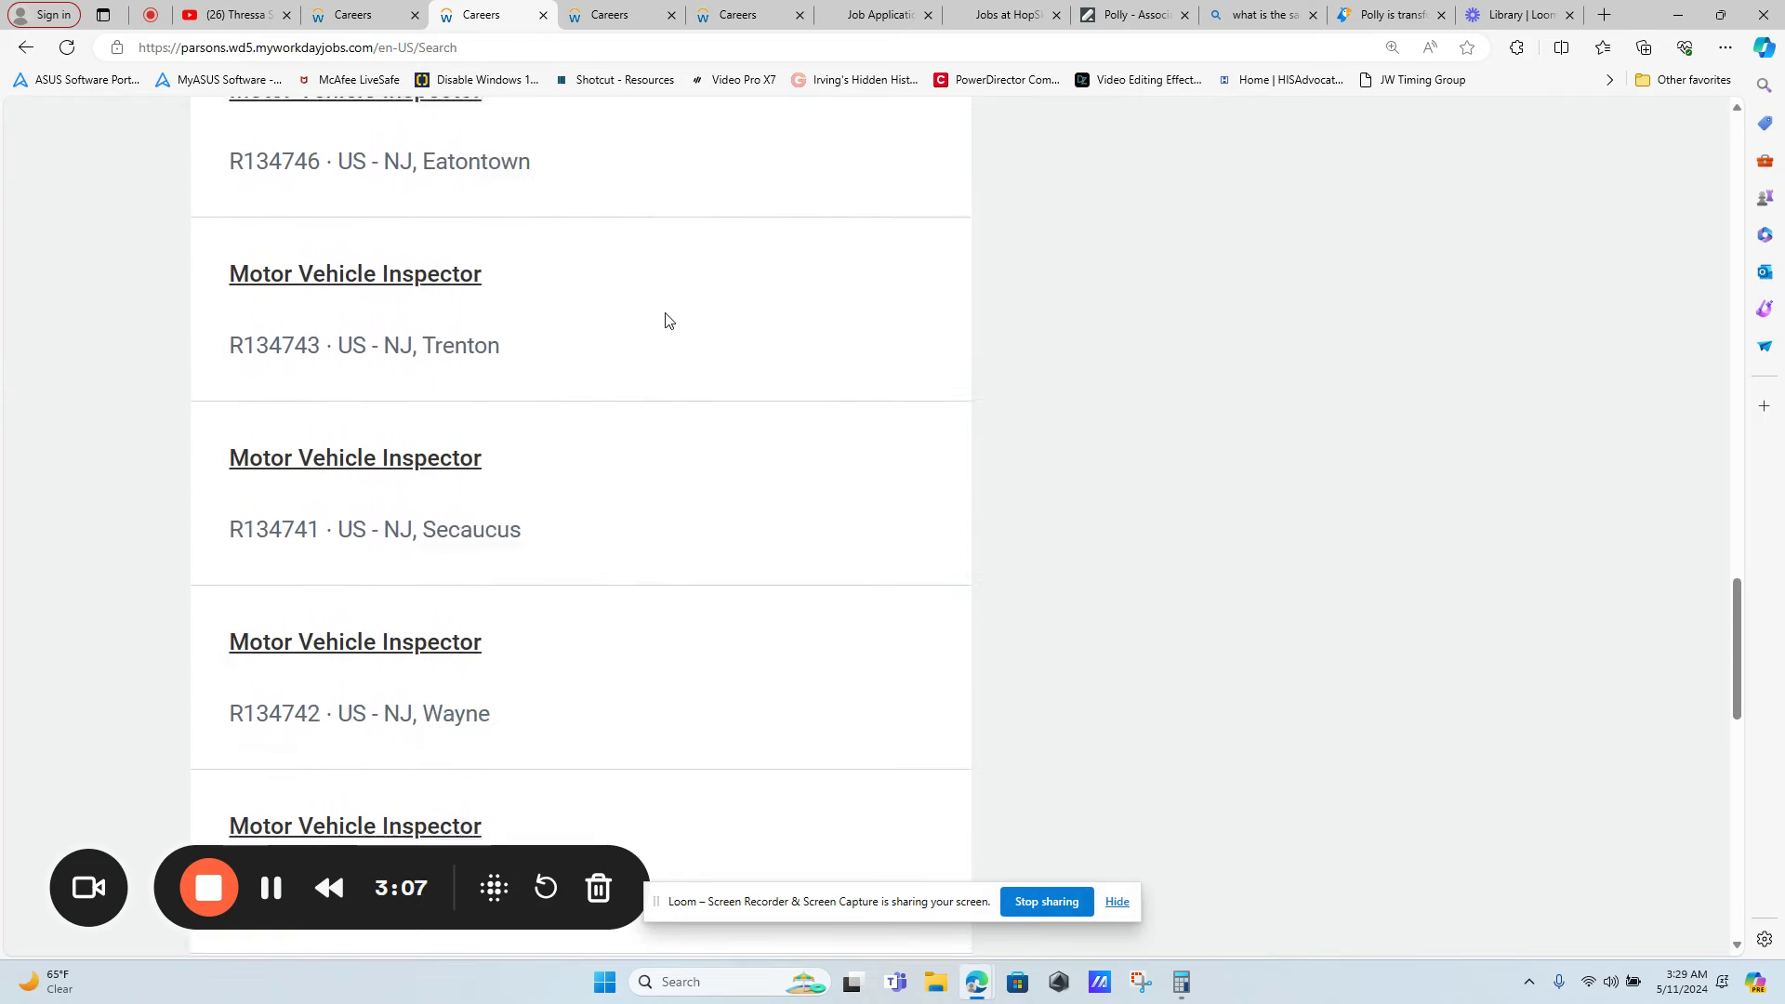
pyautogui.scroll(-1, 666, 321)
pyautogui.scroll(-1, 666, 322)
pyautogui.scroll(-1, 665, 321)
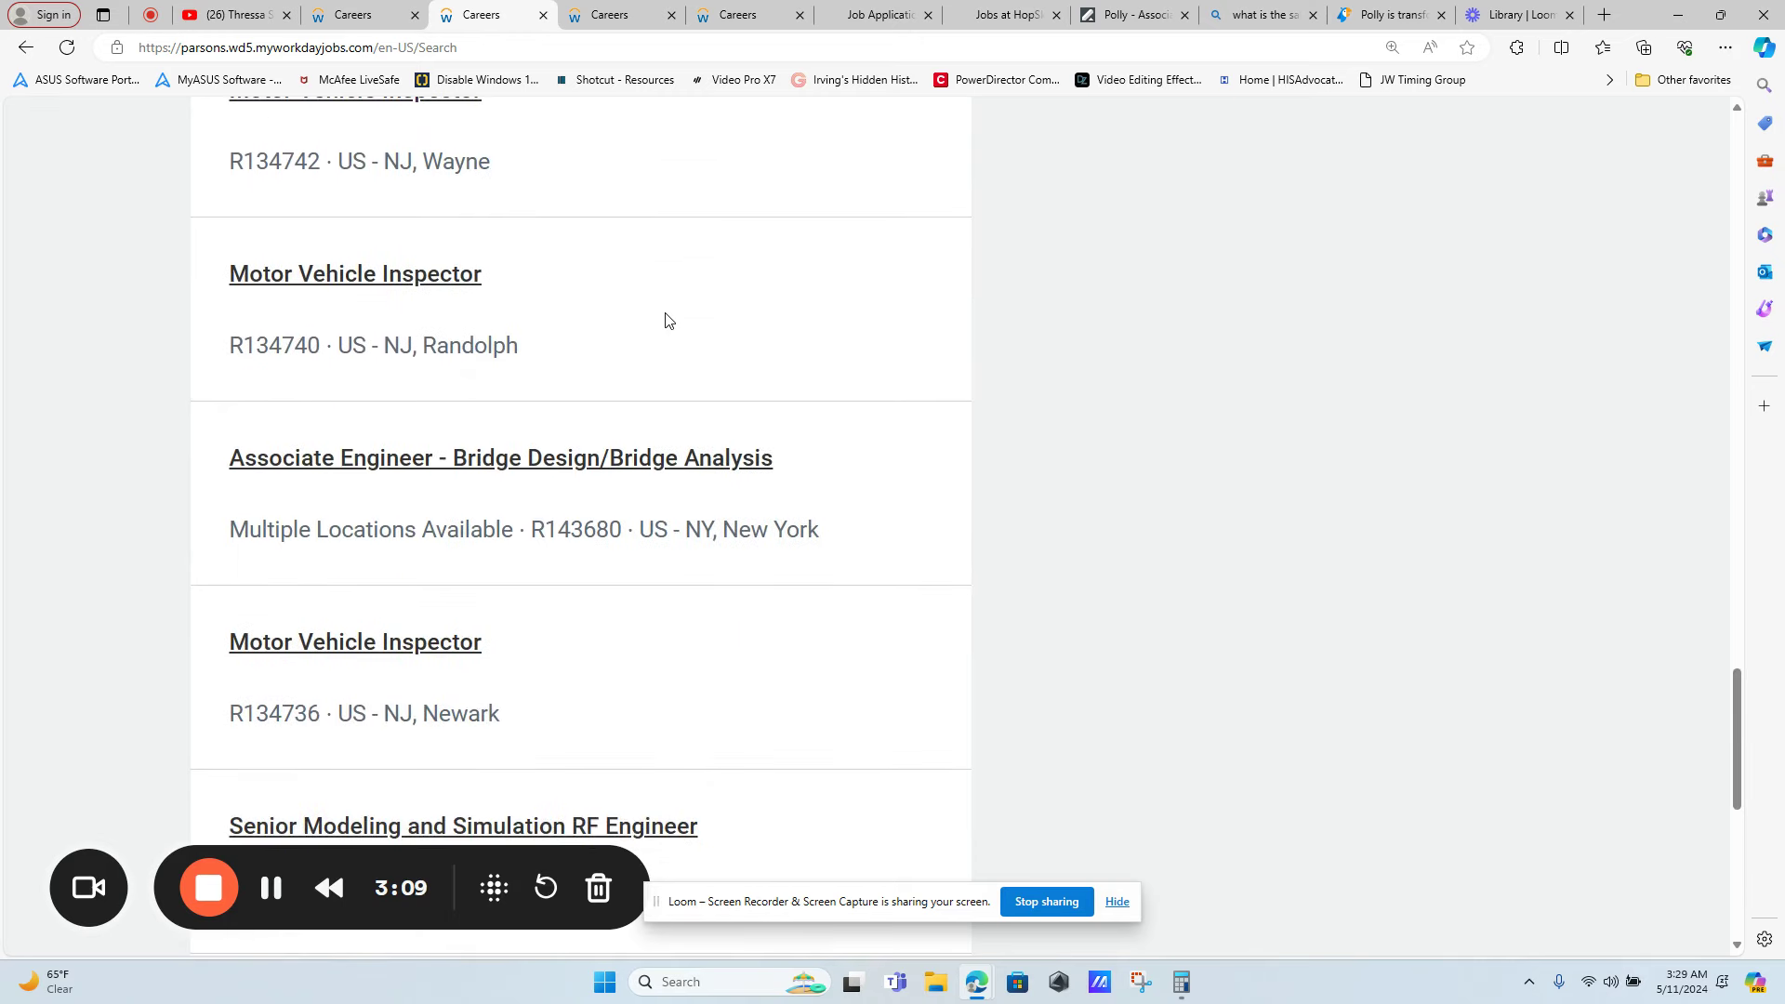
pyautogui.scroll(-2, 665, 321)
pyautogui.scroll(-1, 666, 322)
pyautogui.scroll(-1, 666, 320)
pyautogui.scroll(-1, 670, 349)
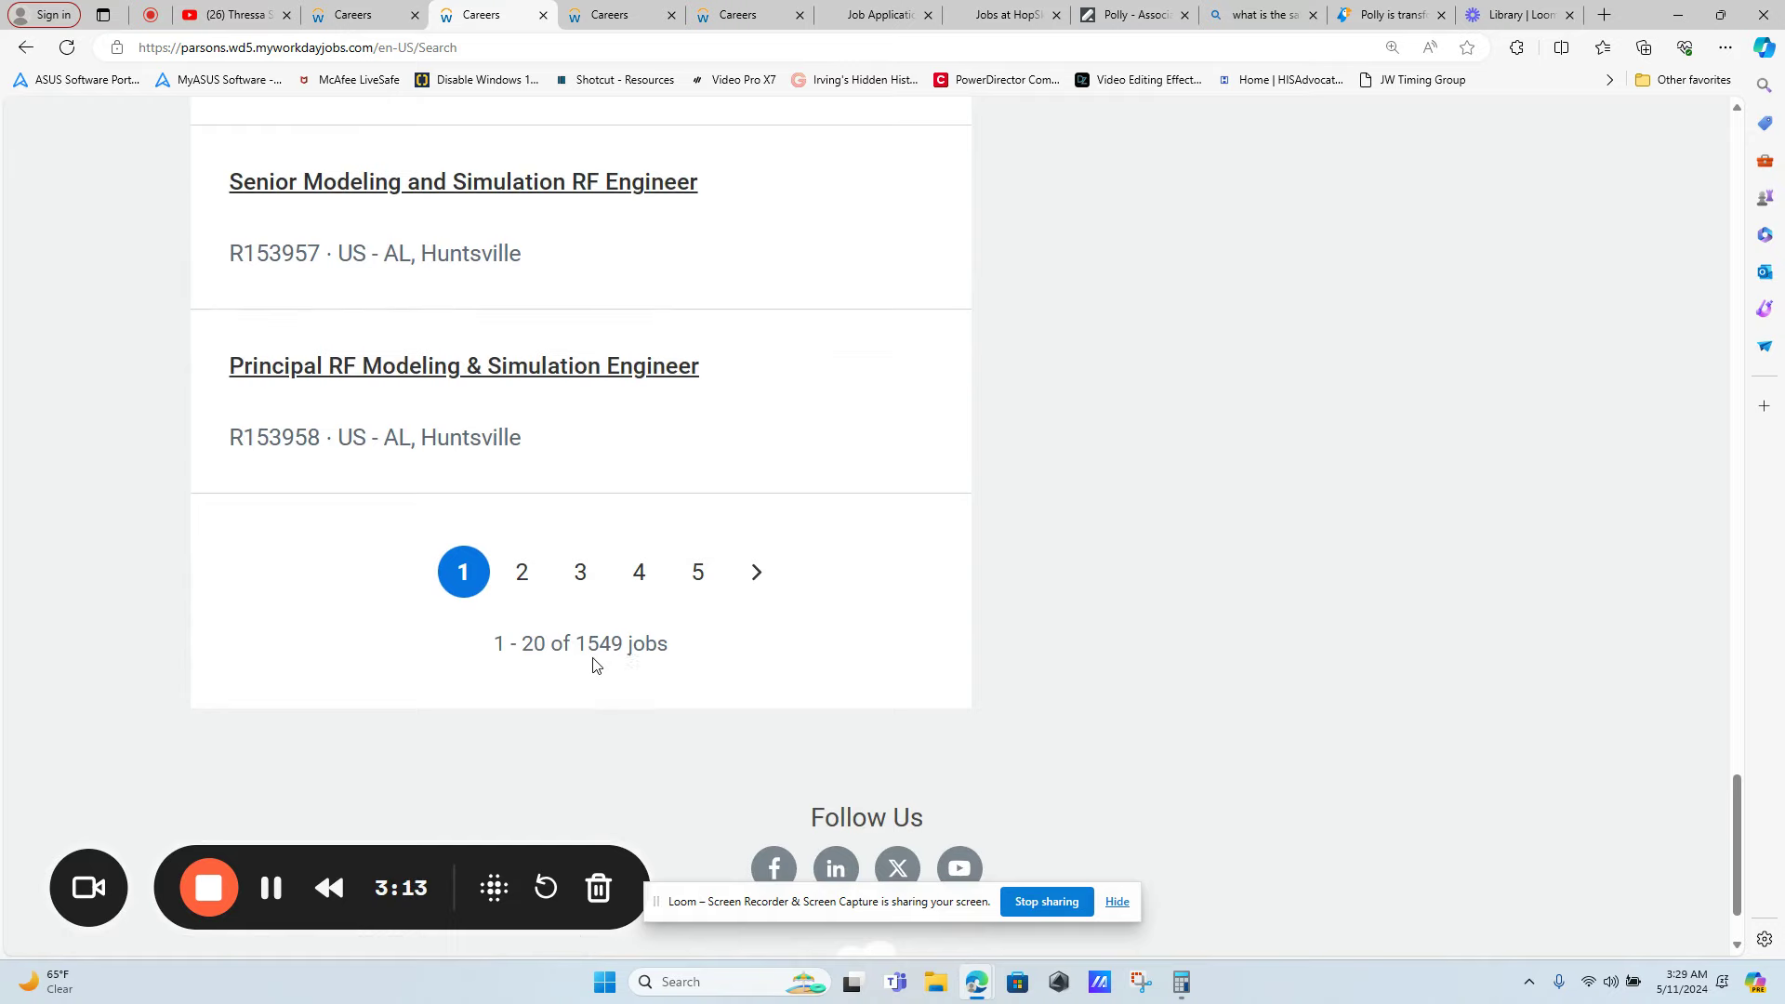
pyautogui.scroll(4, 798, 594)
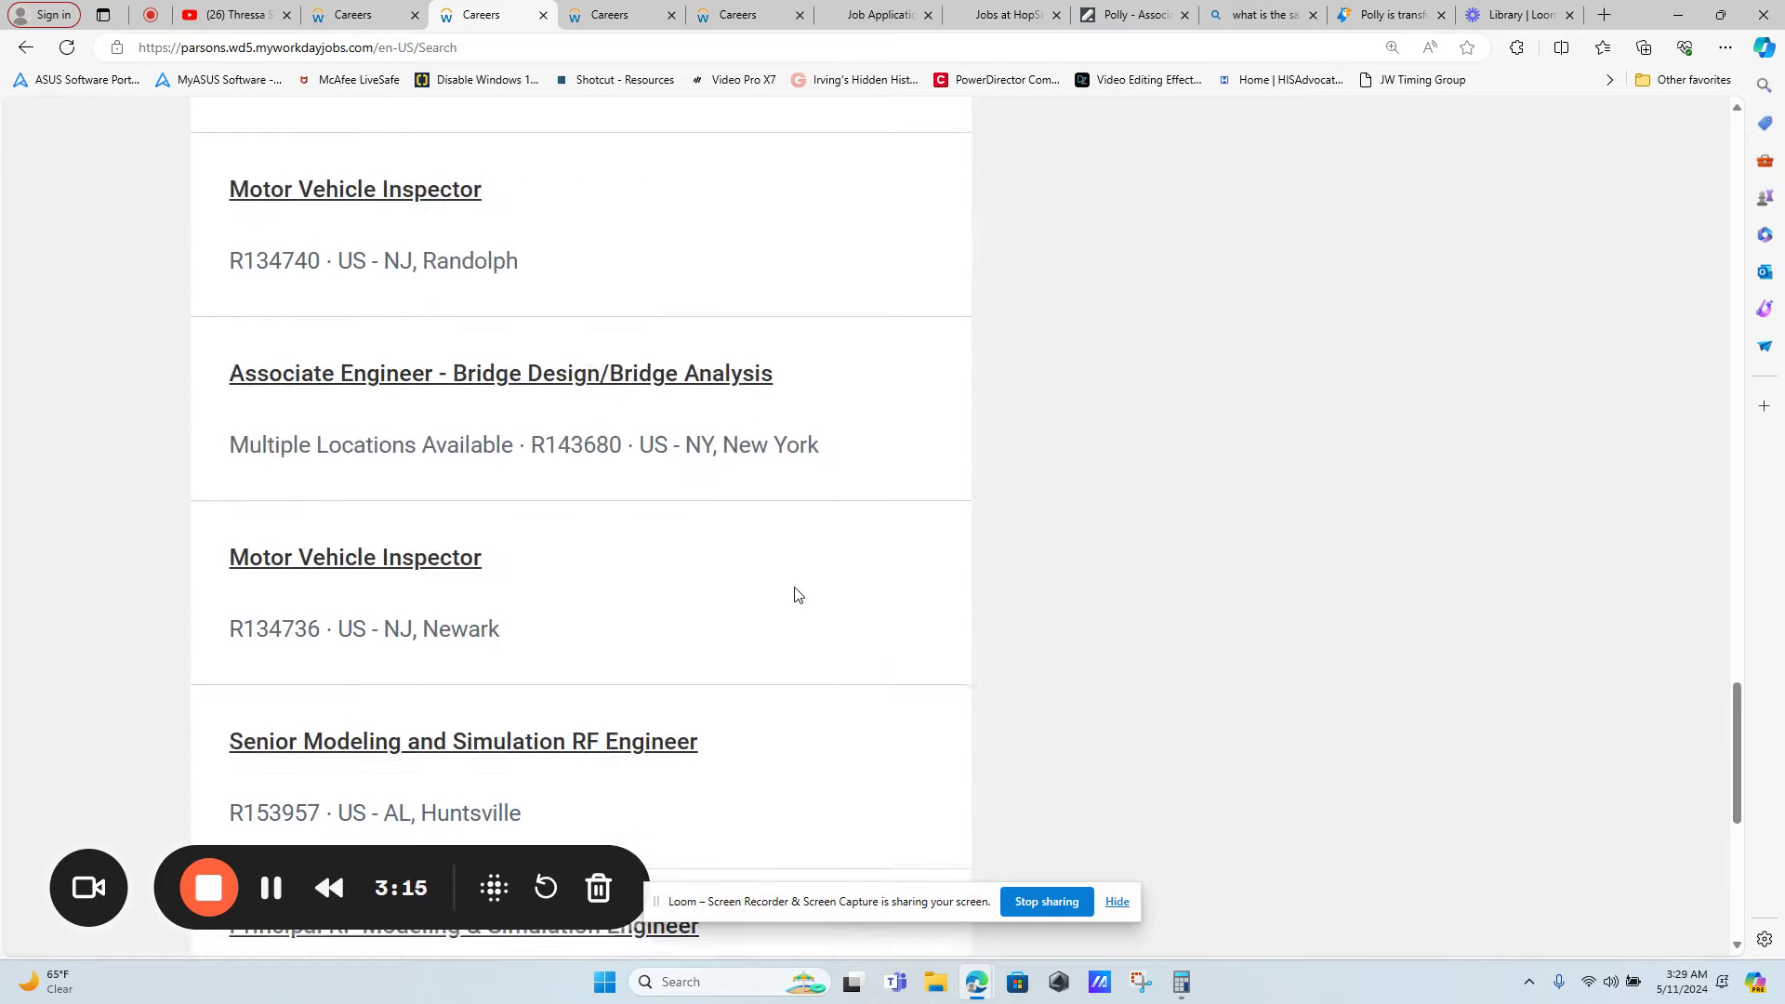
pyautogui.scroll(4, 799, 594)
pyautogui.scroll(4, 797, 594)
pyautogui.scroll(4, 798, 594)
pyautogui.scroll(4, 796, 586)
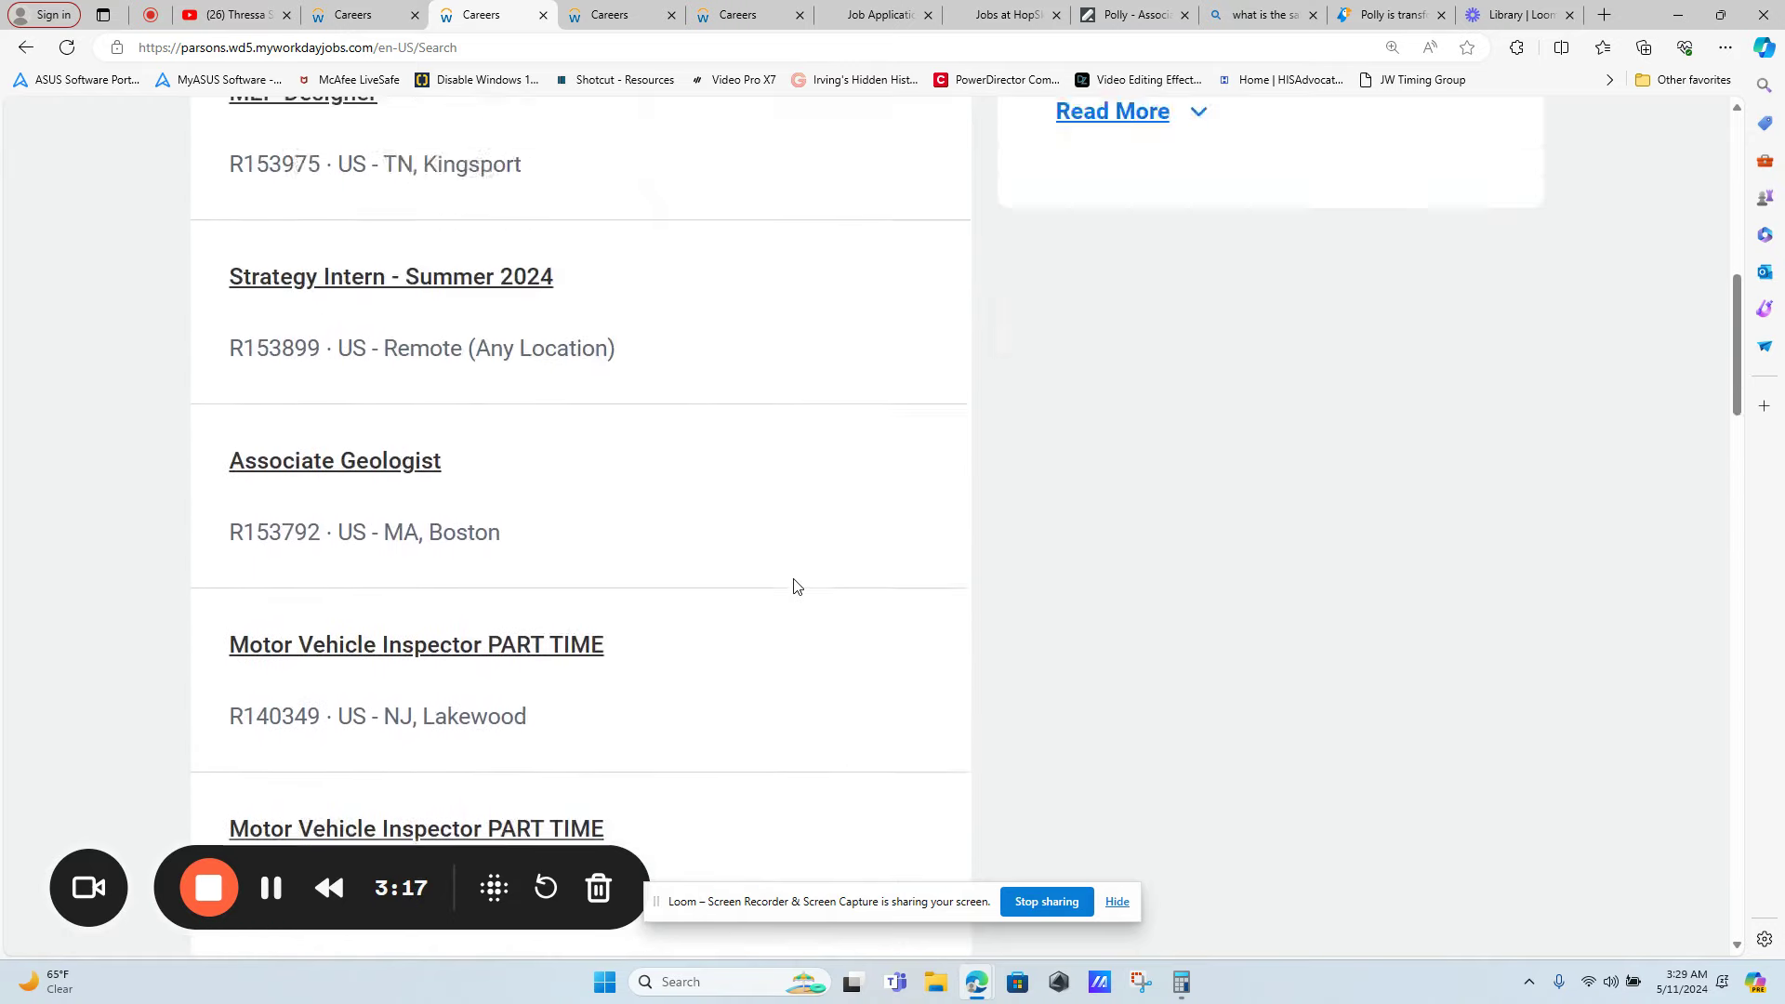
pyautogui.scroll(4, 796, 586)
pyautogui.scroll(4, 763, 552)
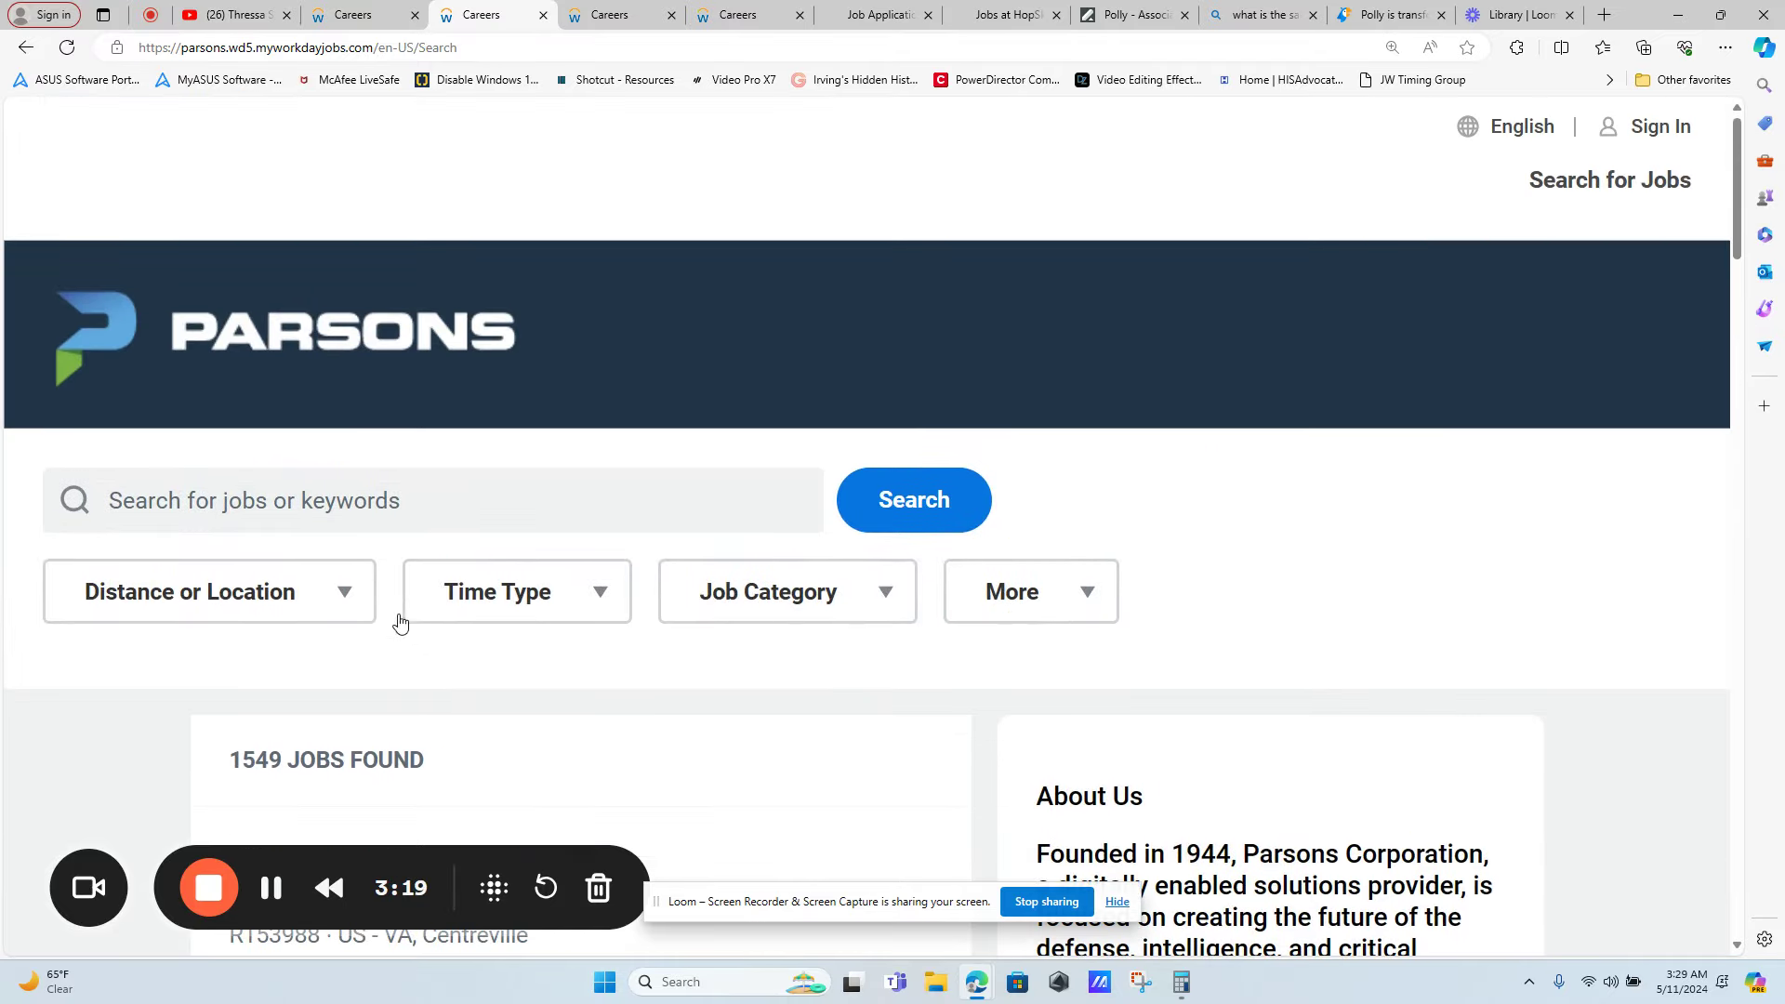
# Inspect the location, job type and category filters, then highlight the Strategy Intern's remote location
pyautogui.click(347, 596)
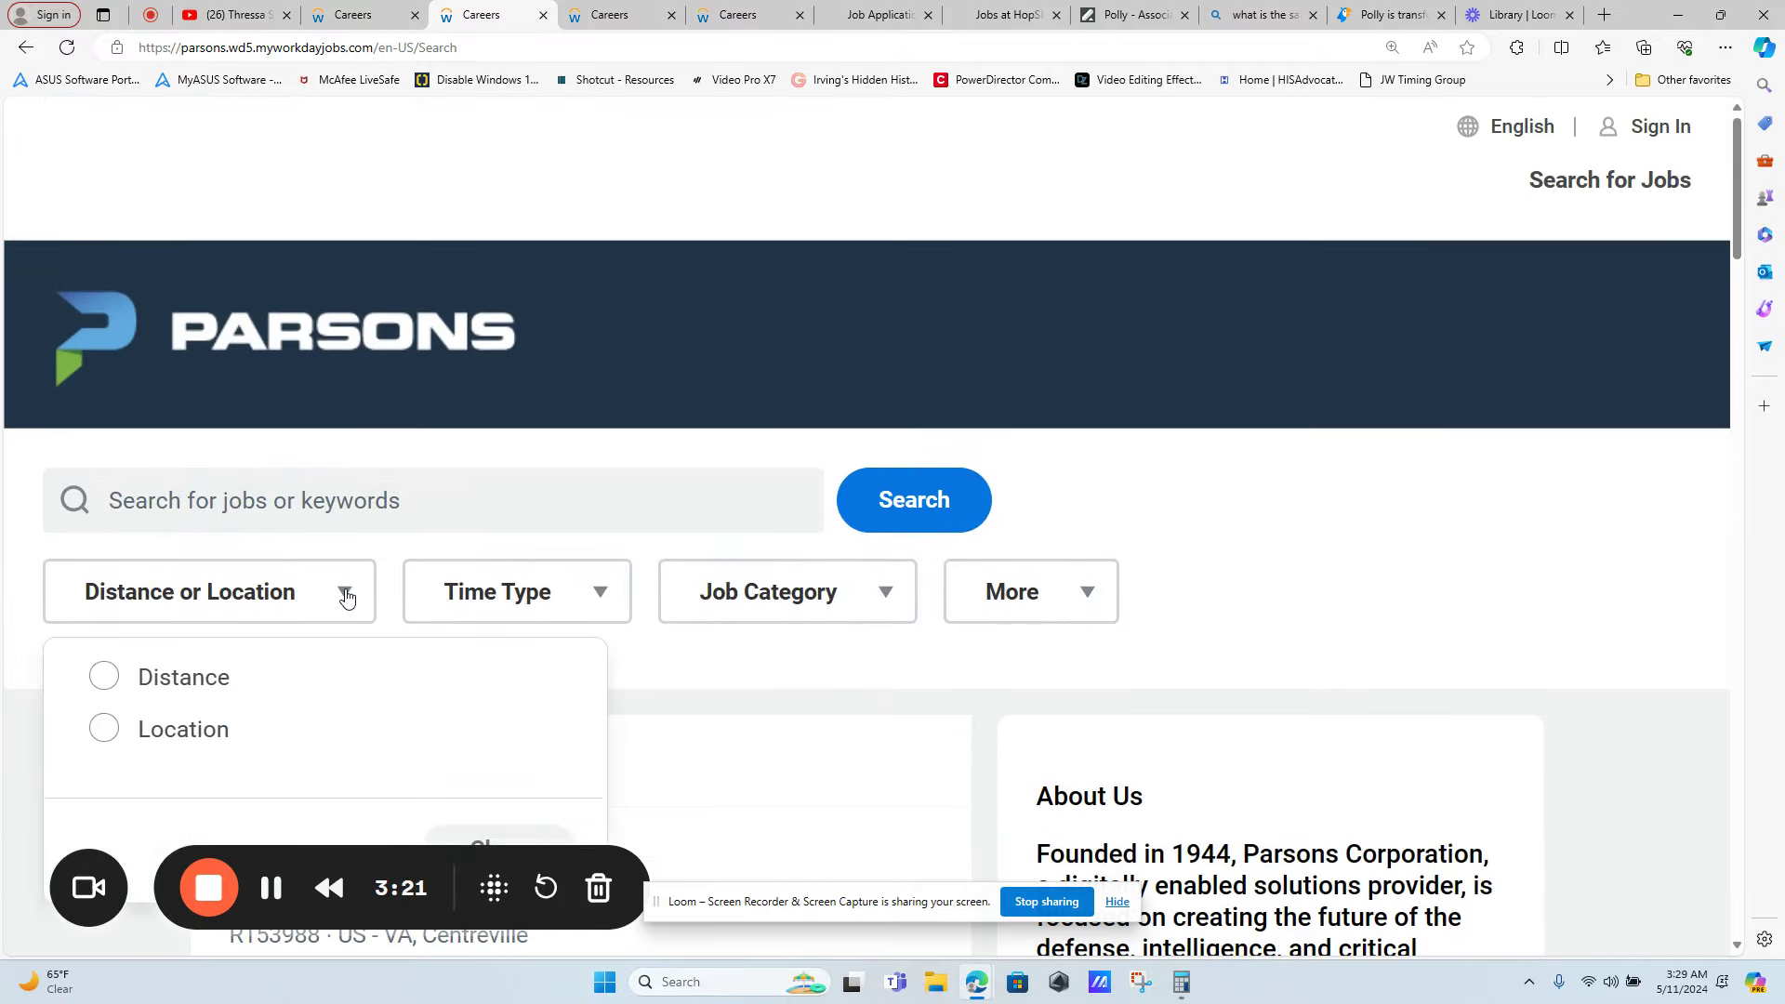
pyautogui.click(348, 595)
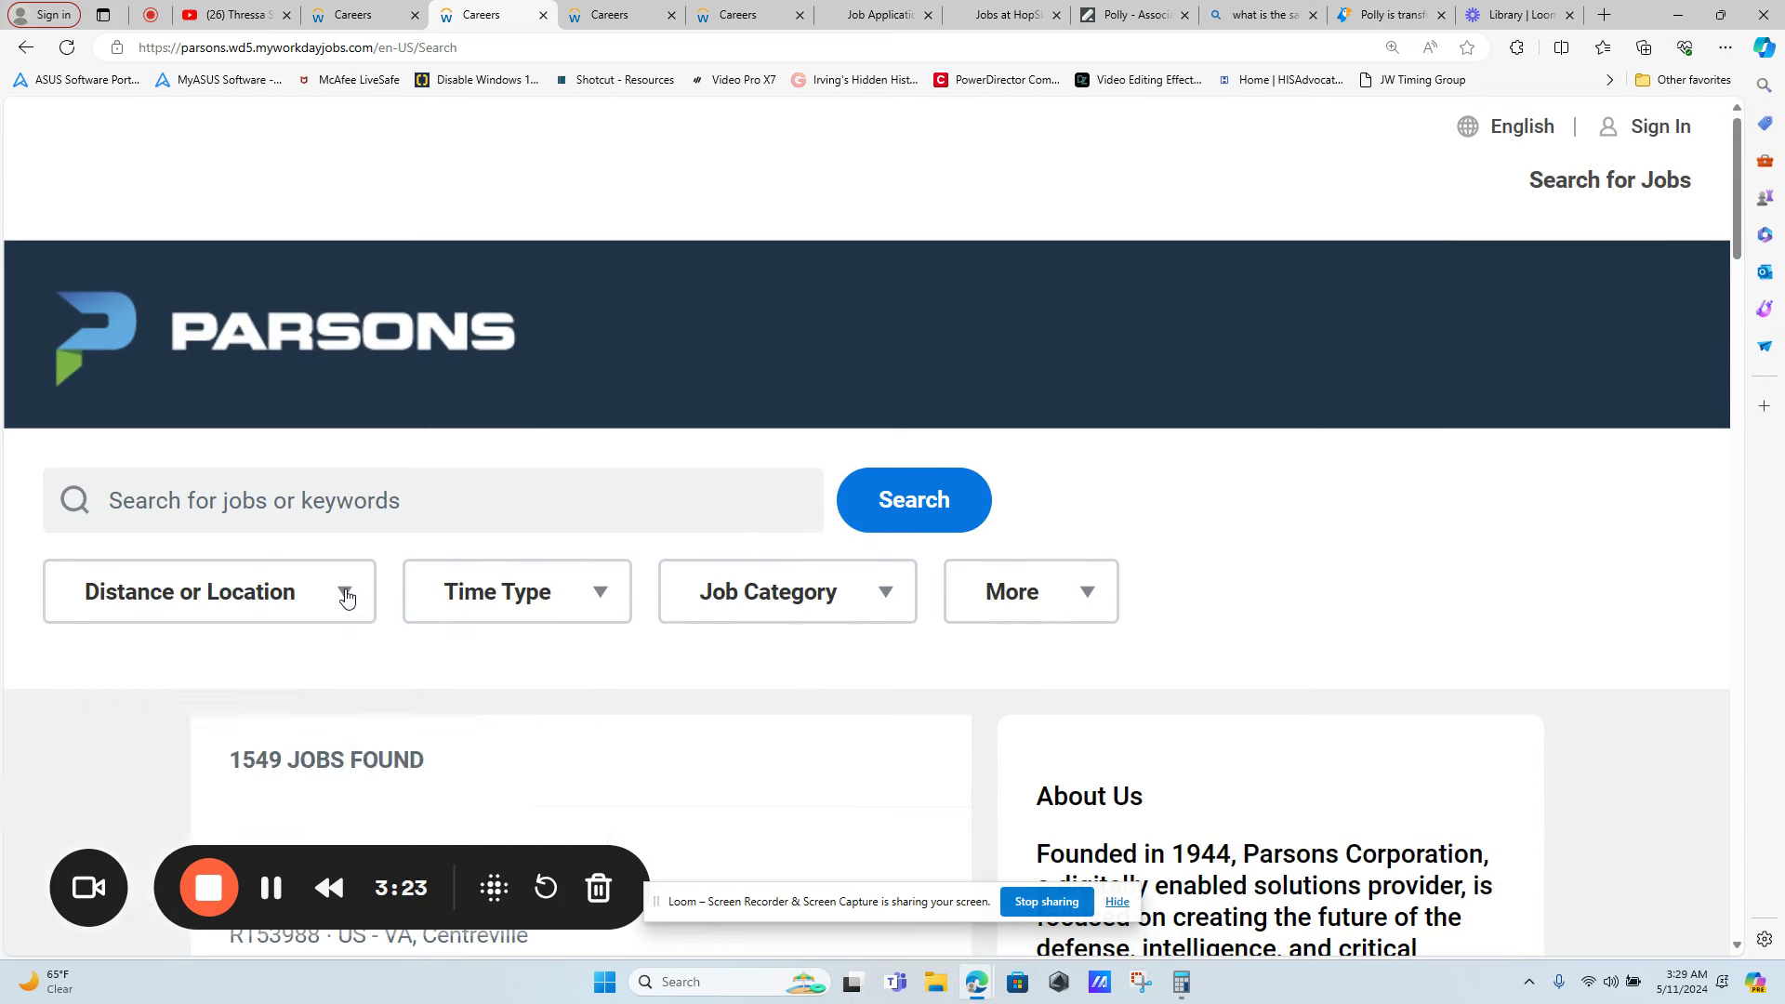
pyautogui.click(574, 595)
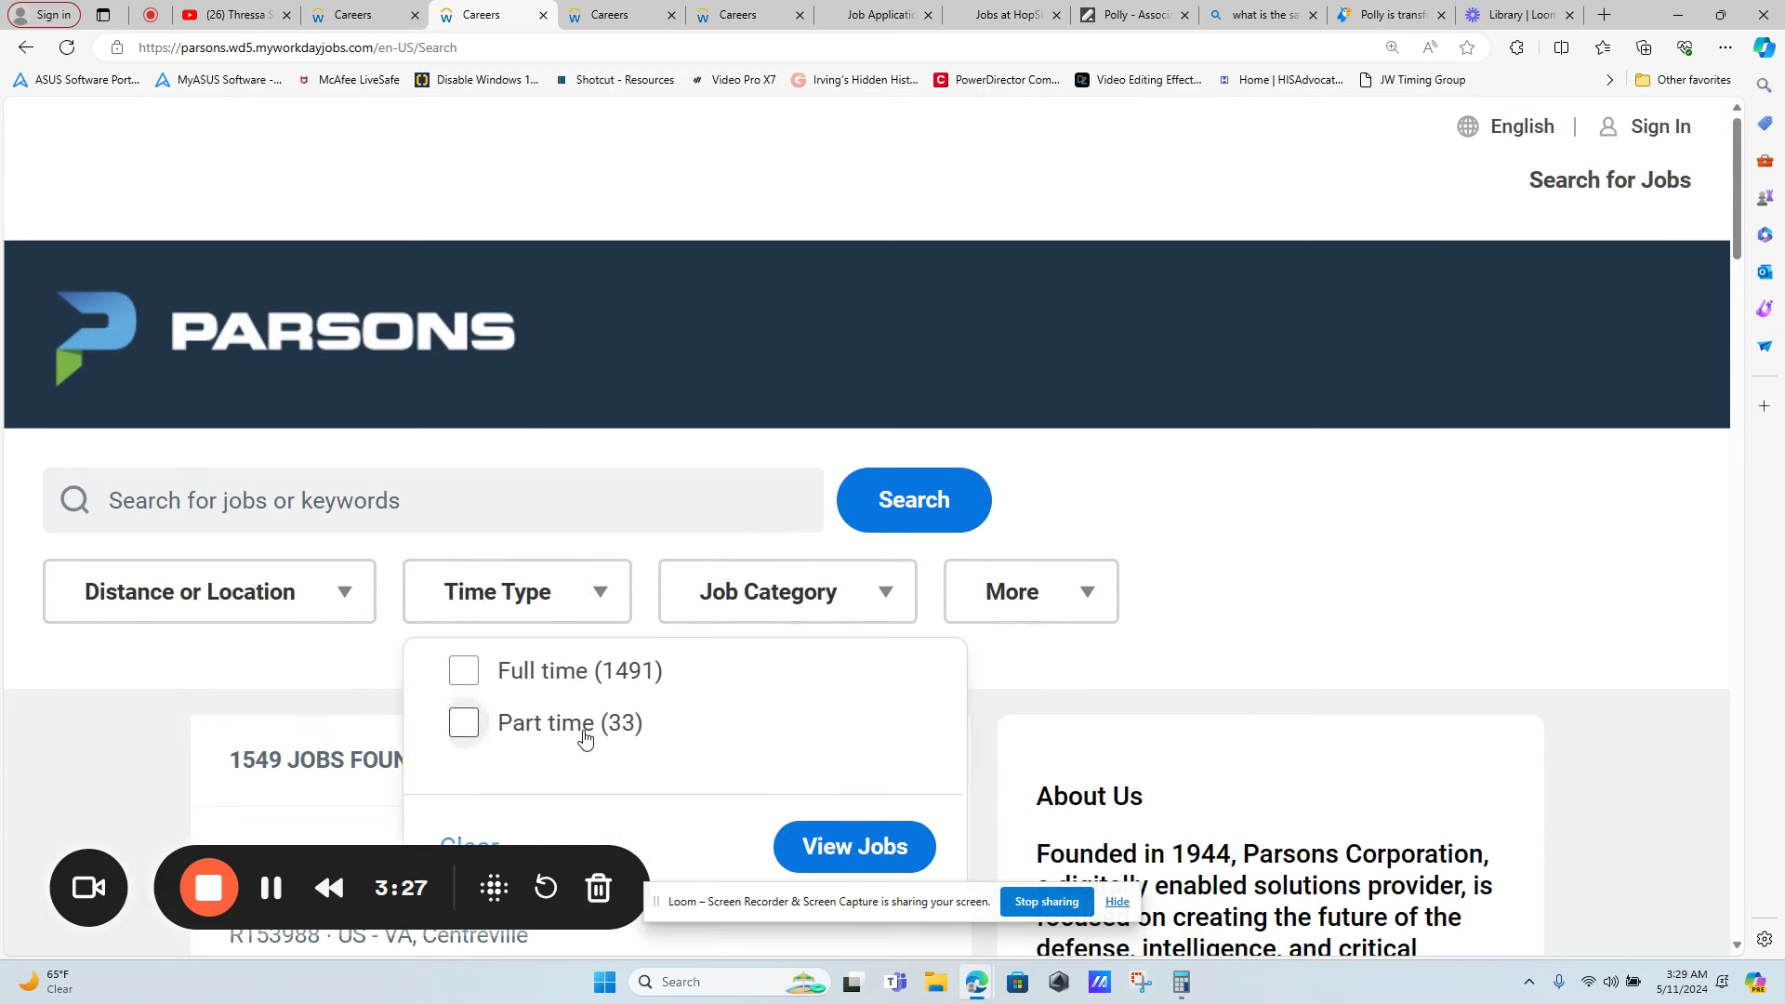
pyautogui.click(876, 599)
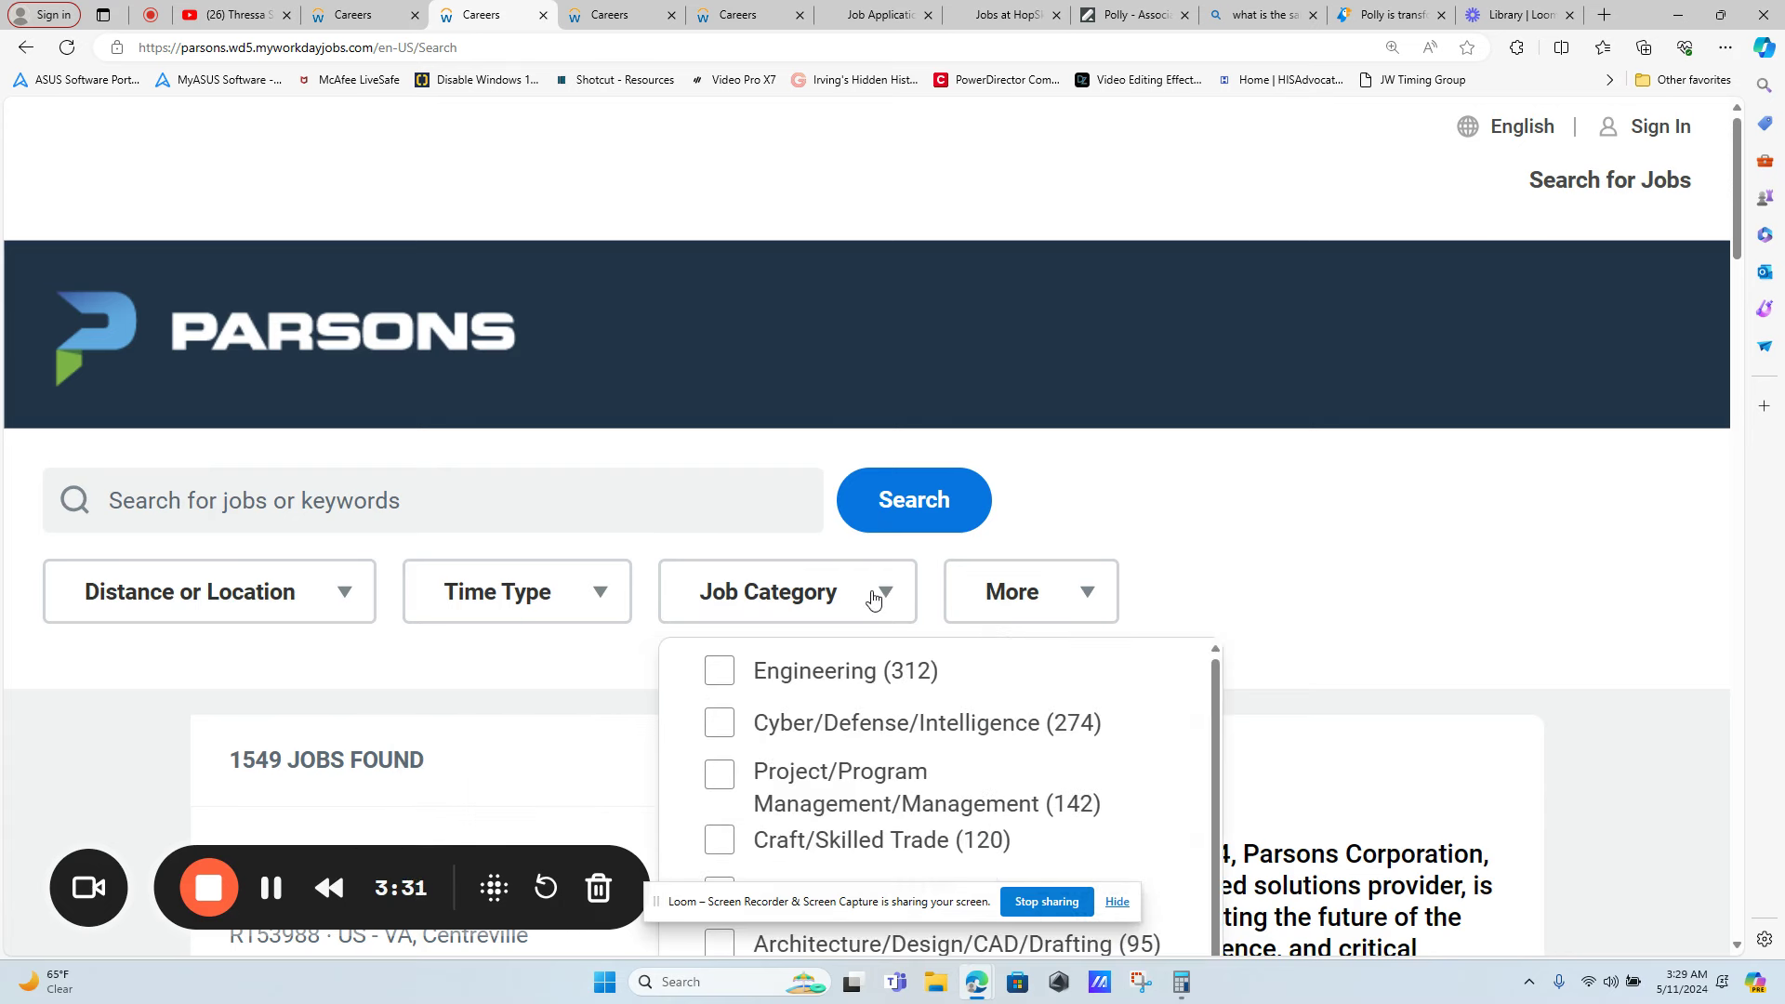
pyautogui.click(876, 599)
pyautogui.click(1091, 600)
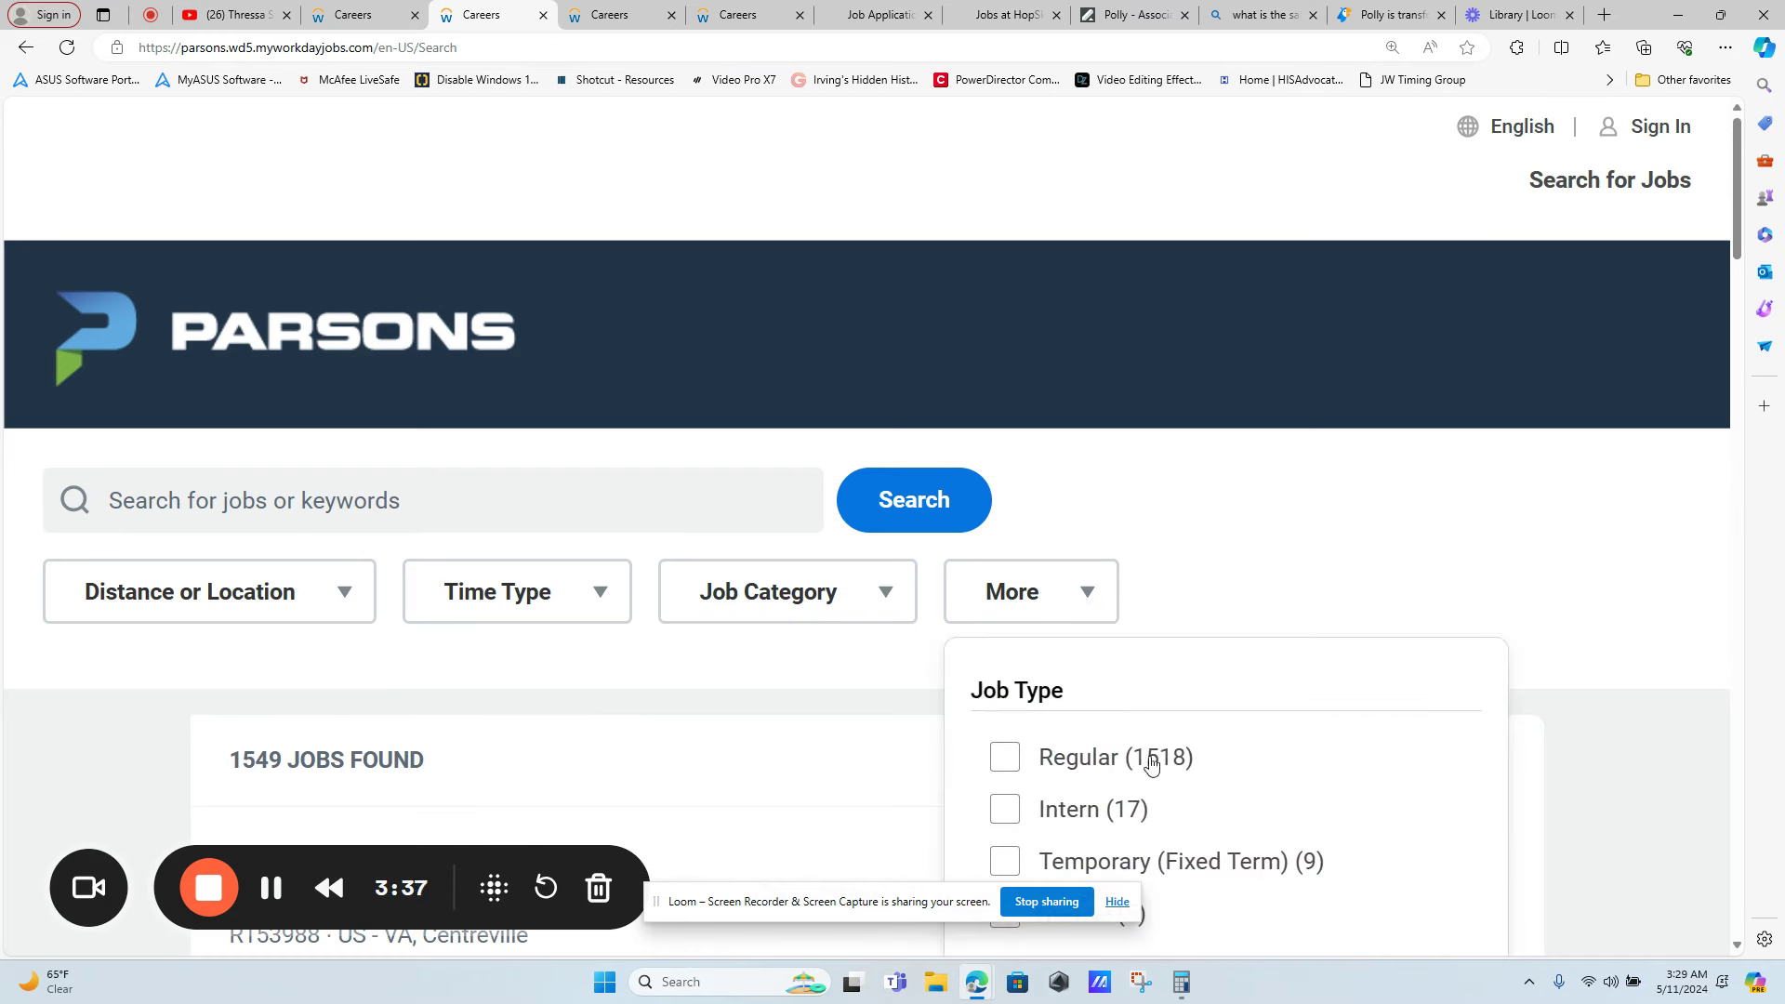
pyautogui.click(1091, 609)
pyautogui.scroll(-2, 1094, 642)
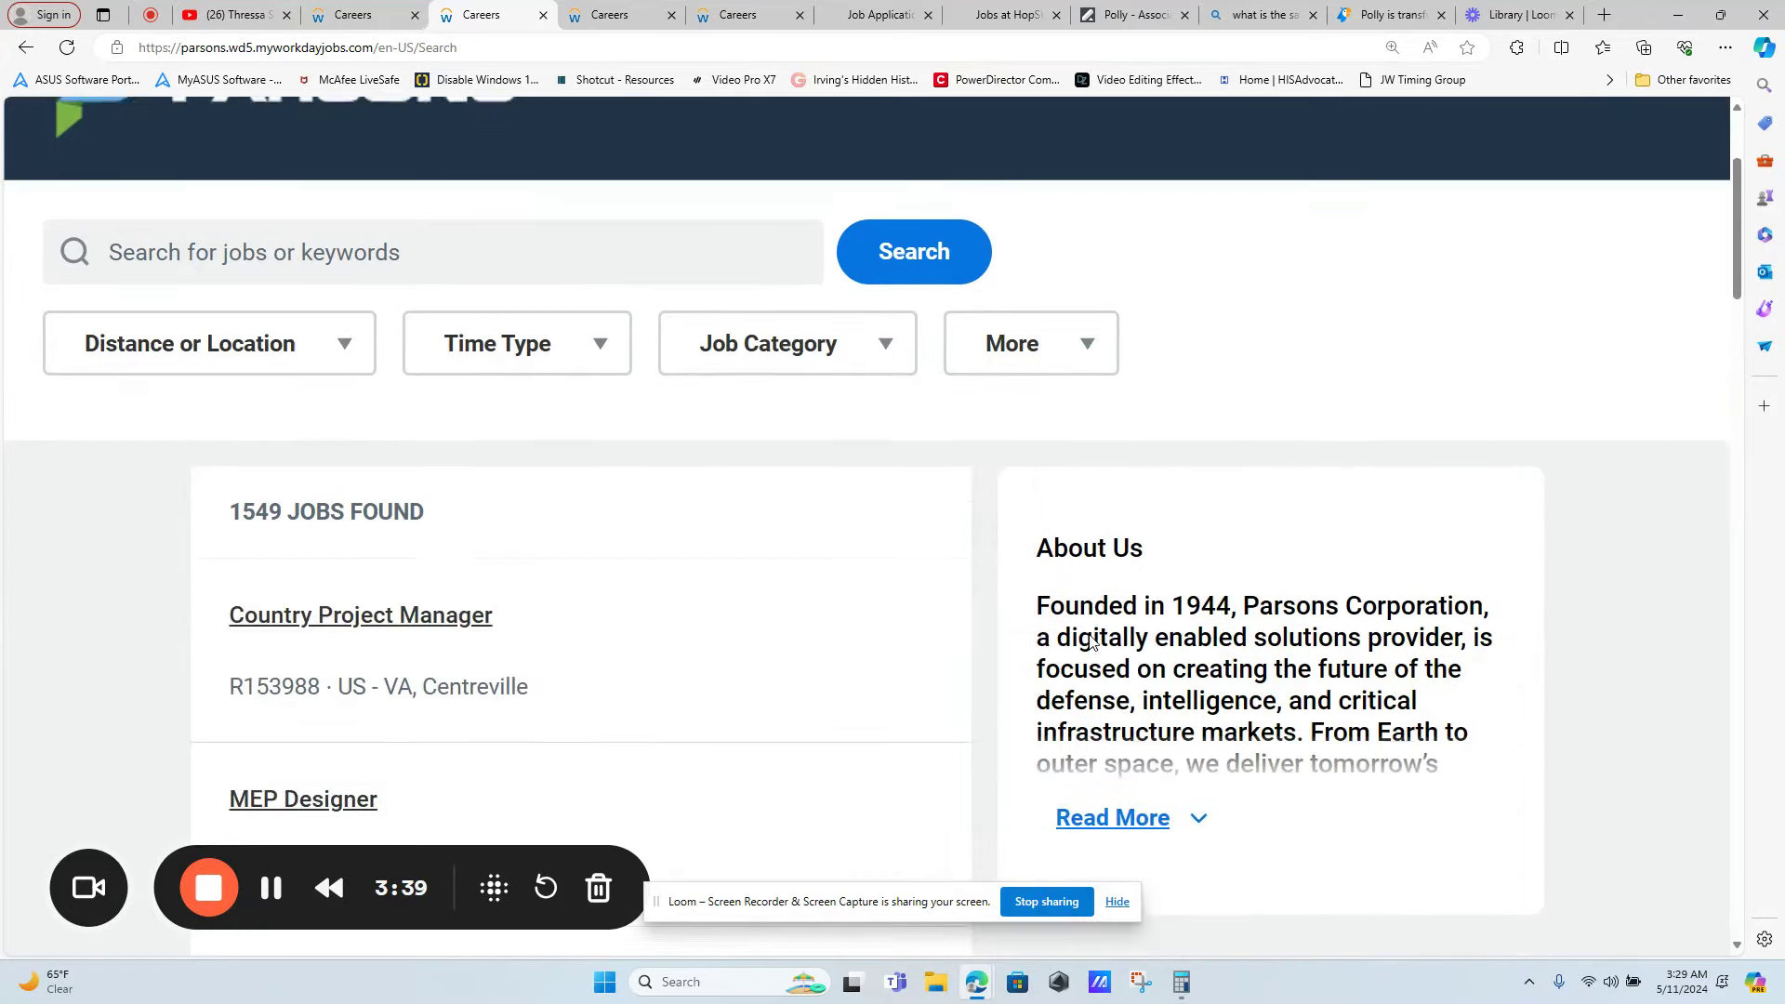
pyautogui.scroll(-2, 1093, 643)
pyautogui.scroll(-2, 1093, 642)
pyautogui.scroll(-2, 1093, 642)
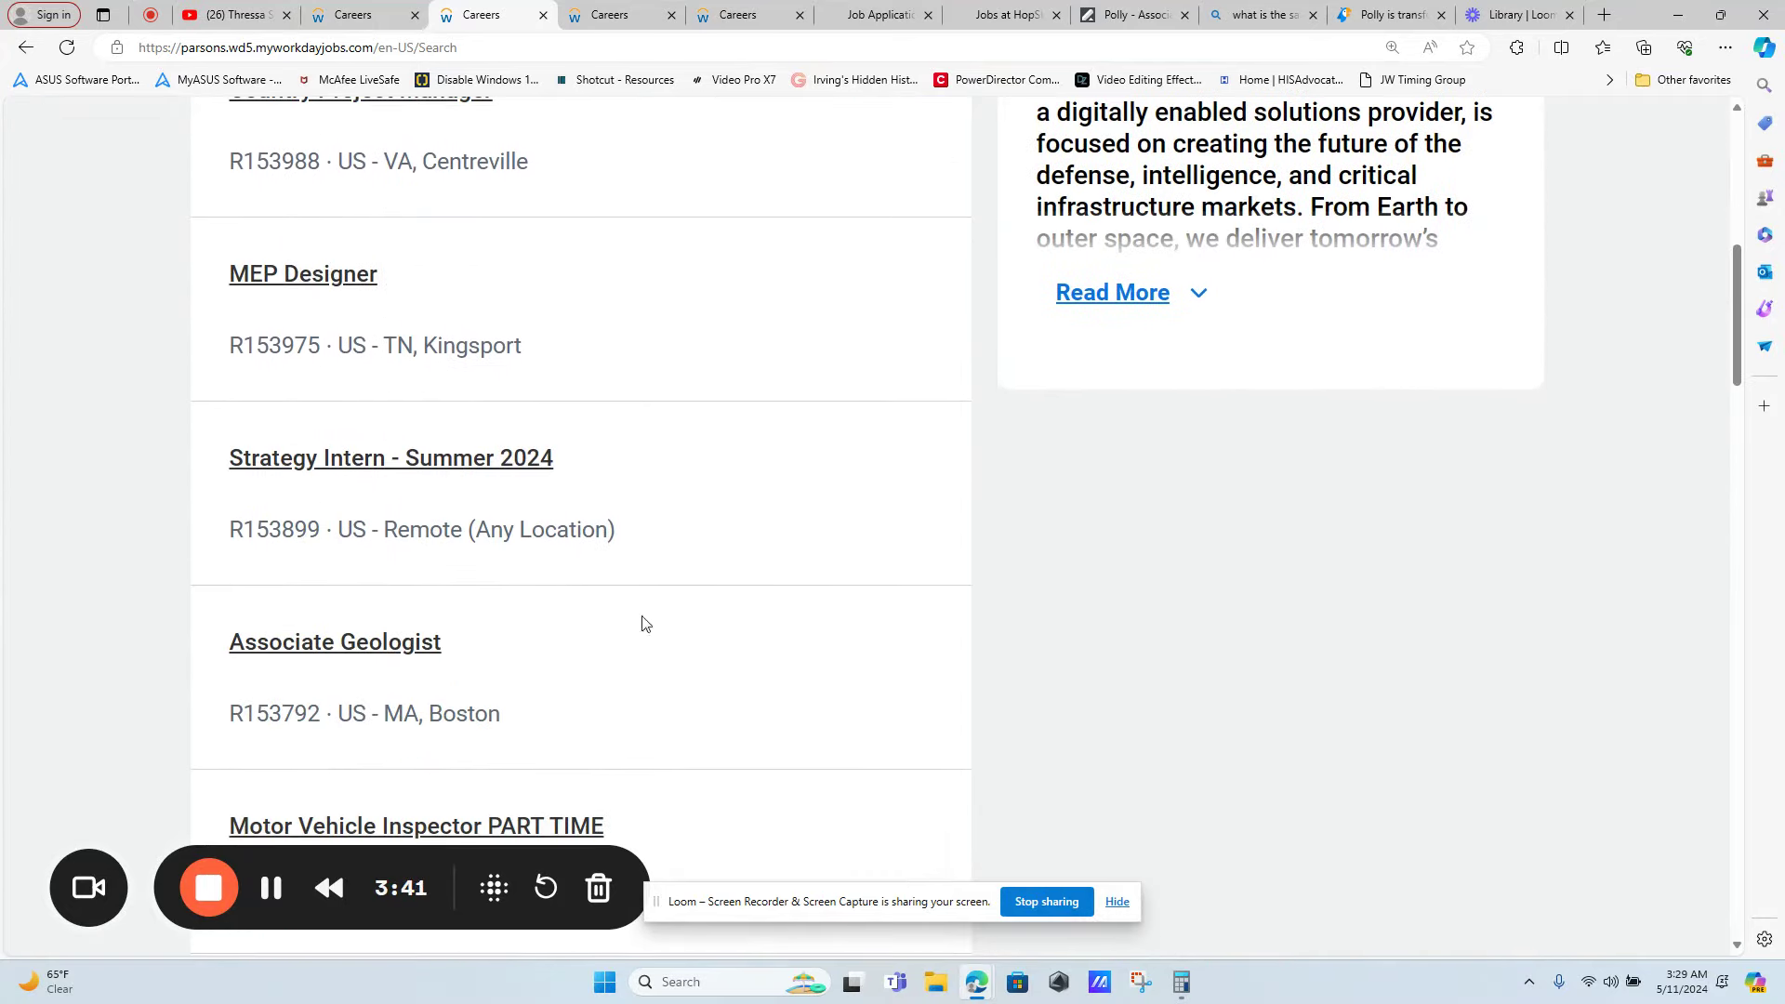
pyautogui.moveTo(337, 530); pyautogui.dragTo(495, 531)
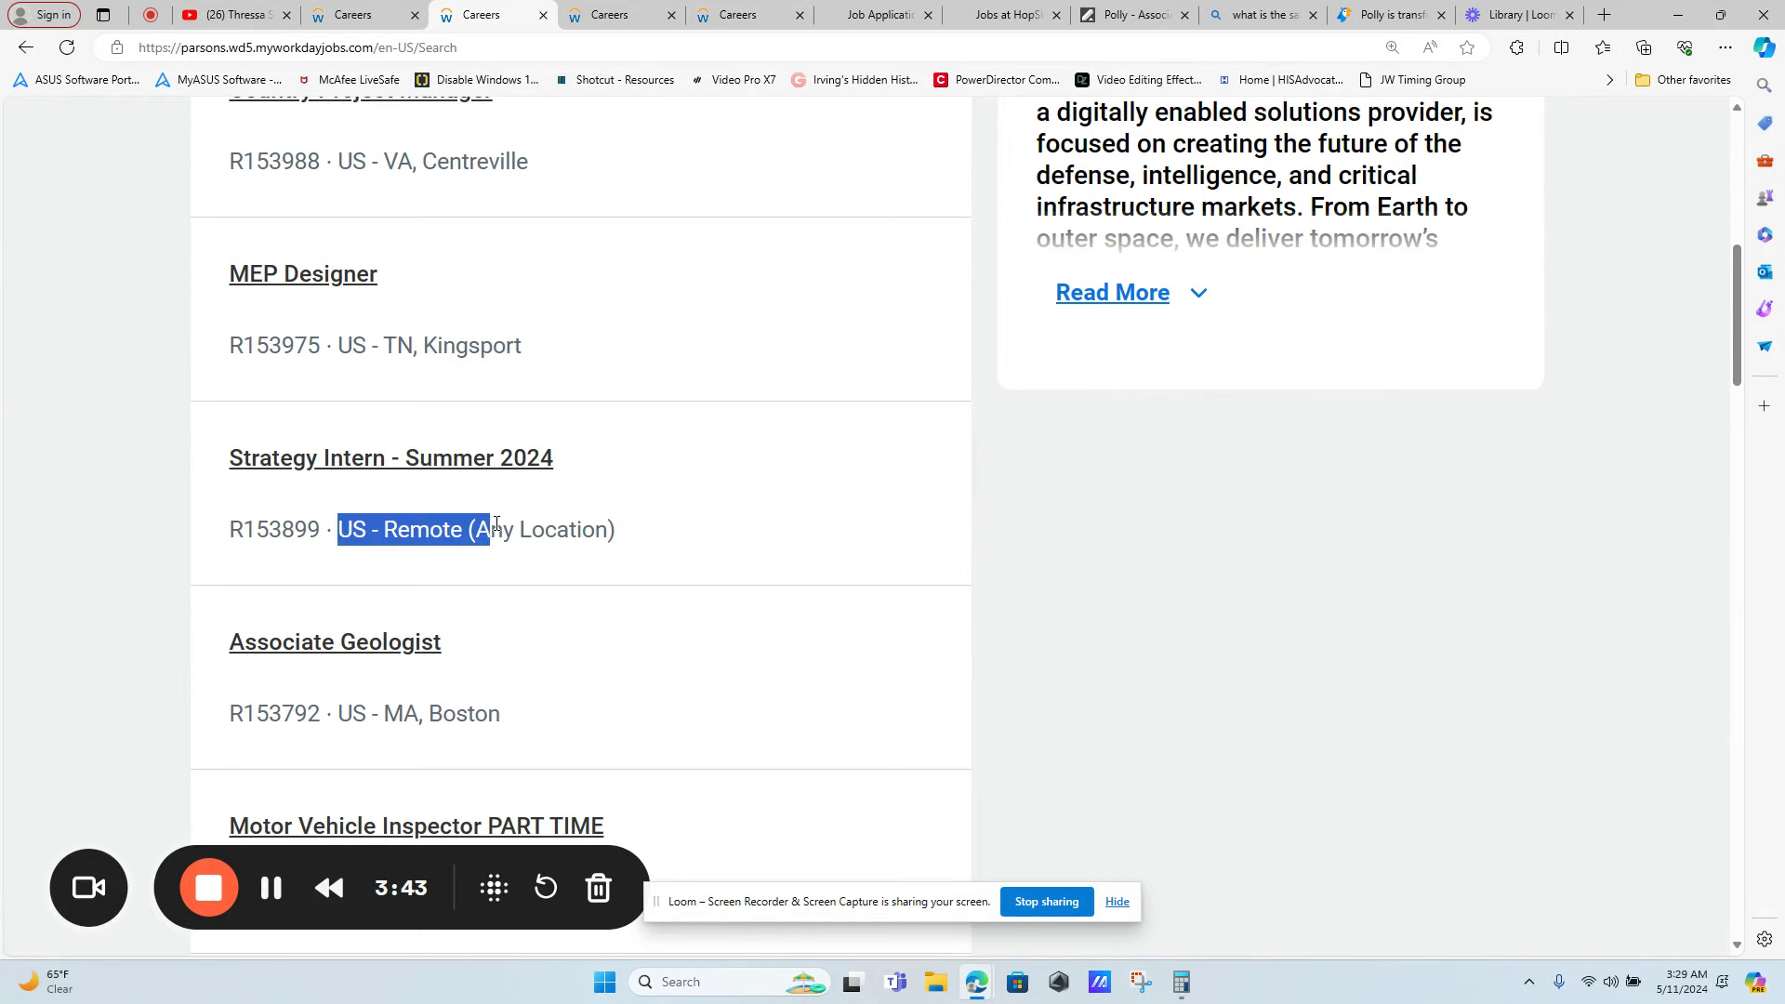
pyautogui.scroll(2, 449, 600)
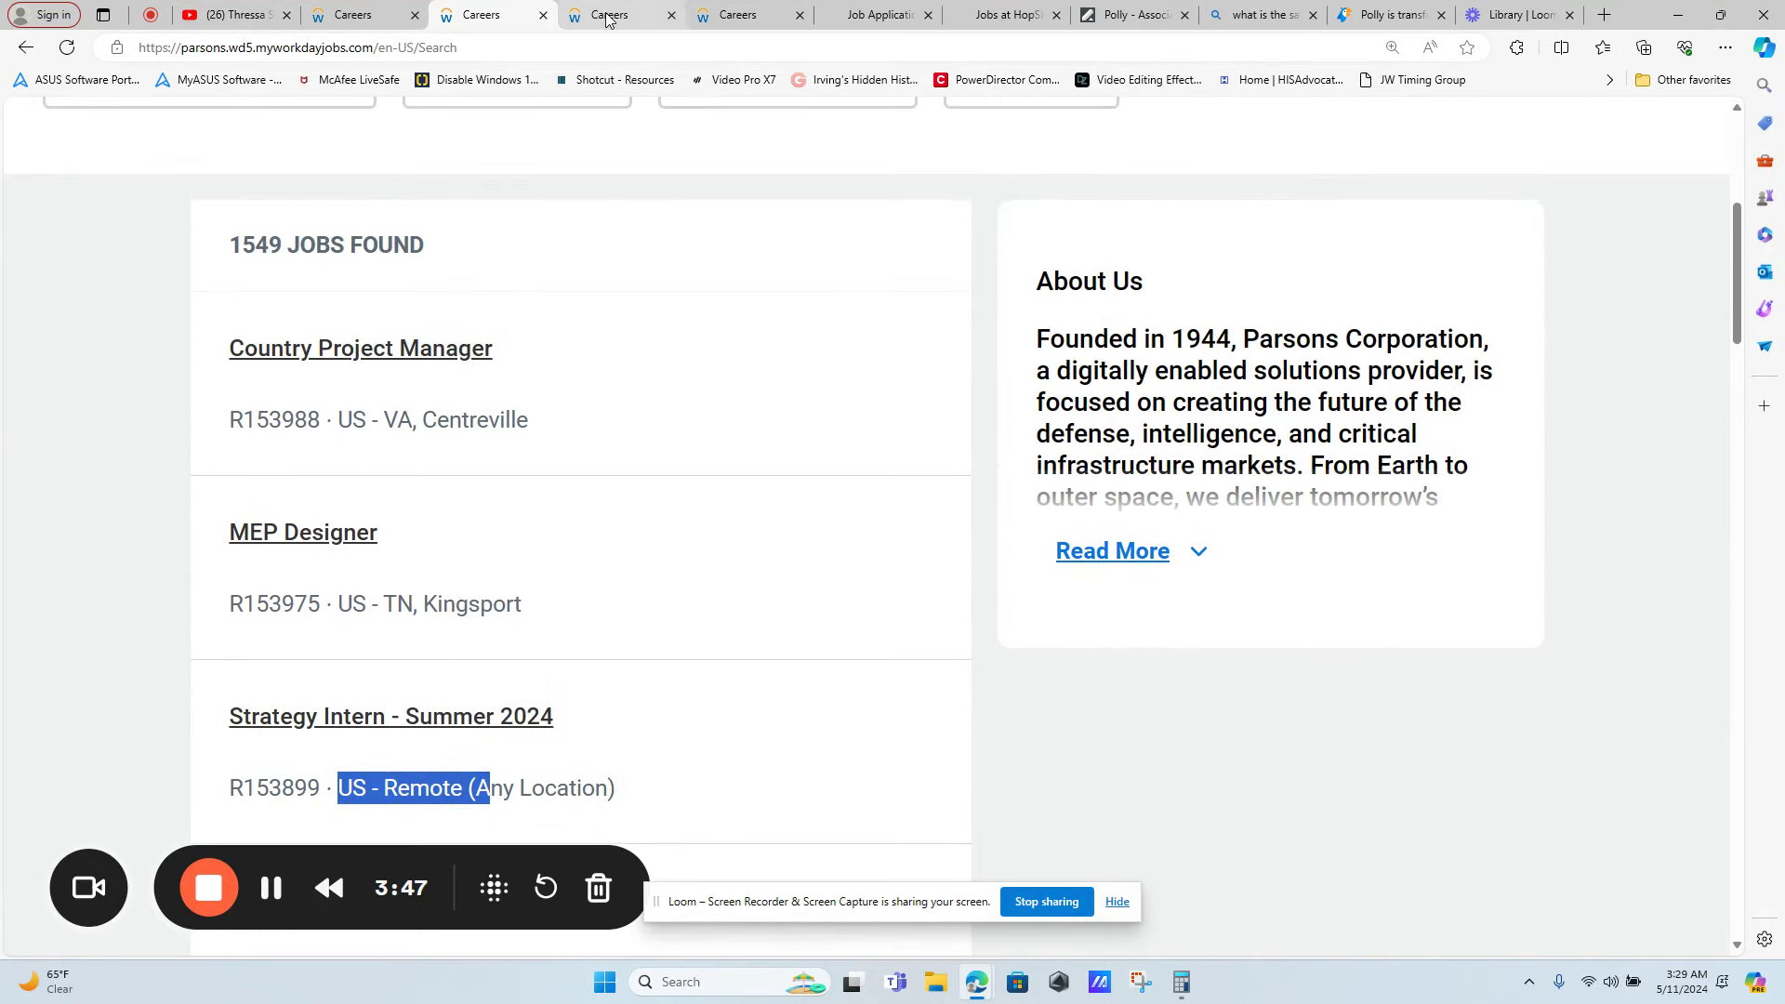
# Switch to the Warner Music Group Email Operations posting and highlight Full time and USA - Remote
pyautogui.click(352, 15)
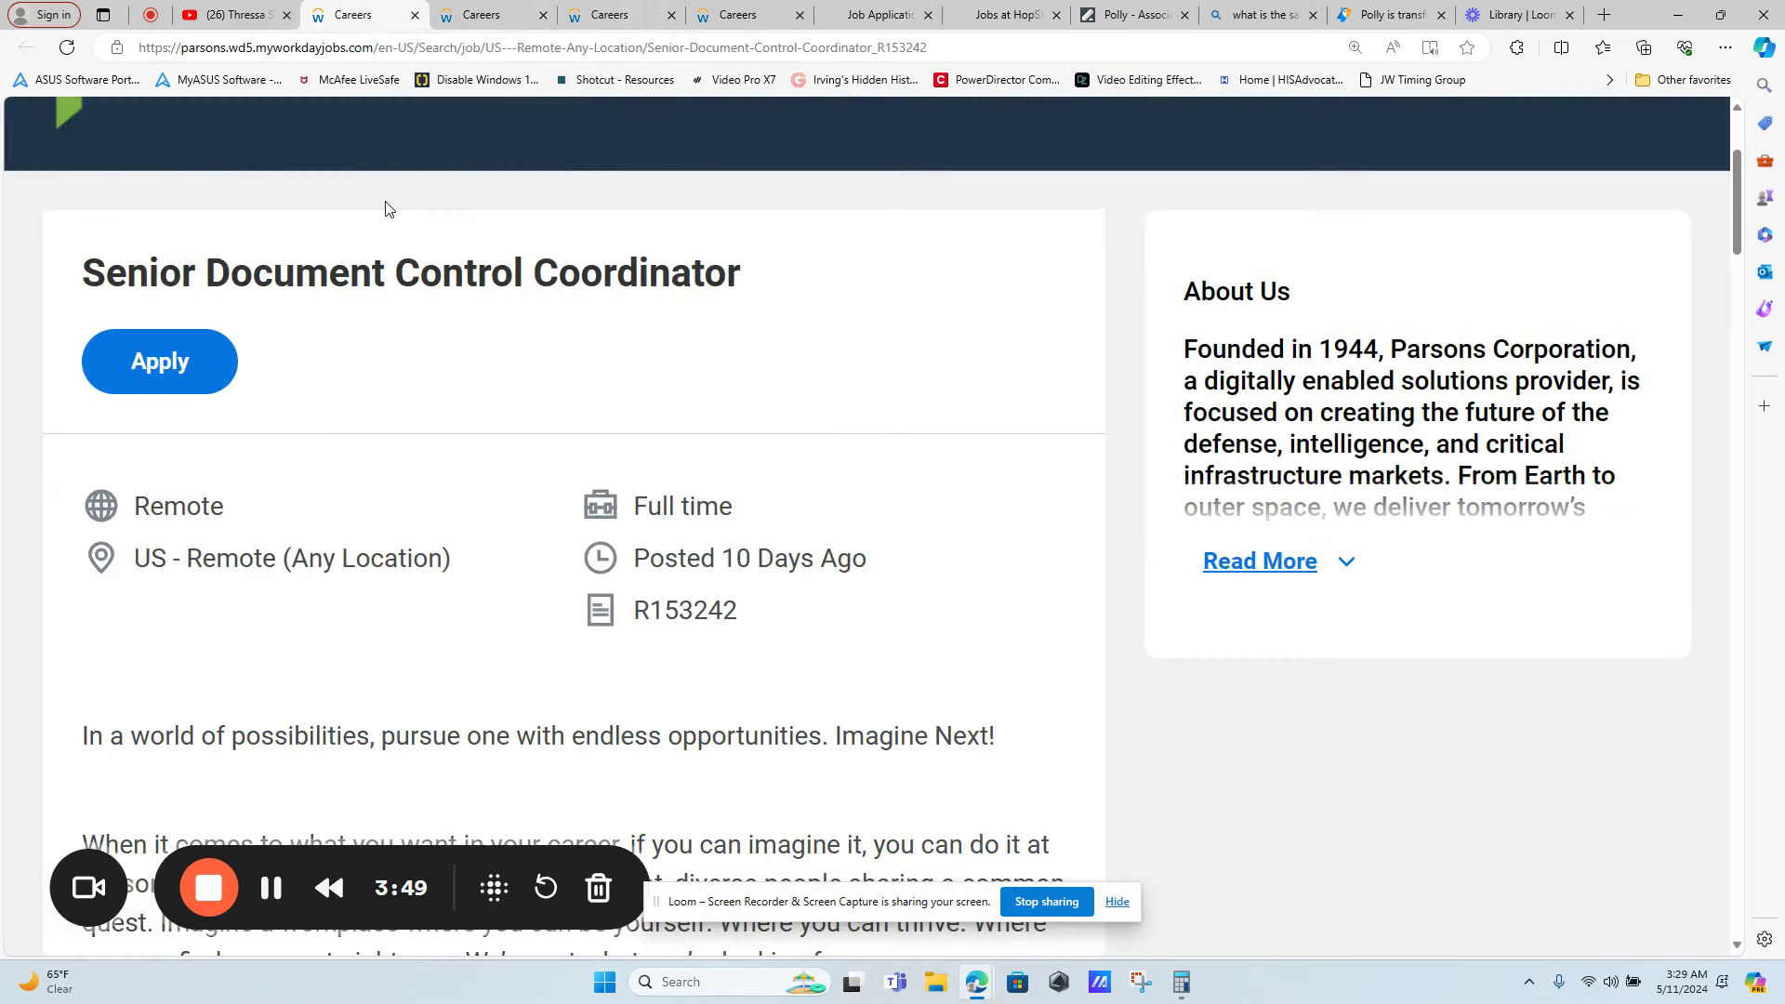
pyautogui.click(609, 14)
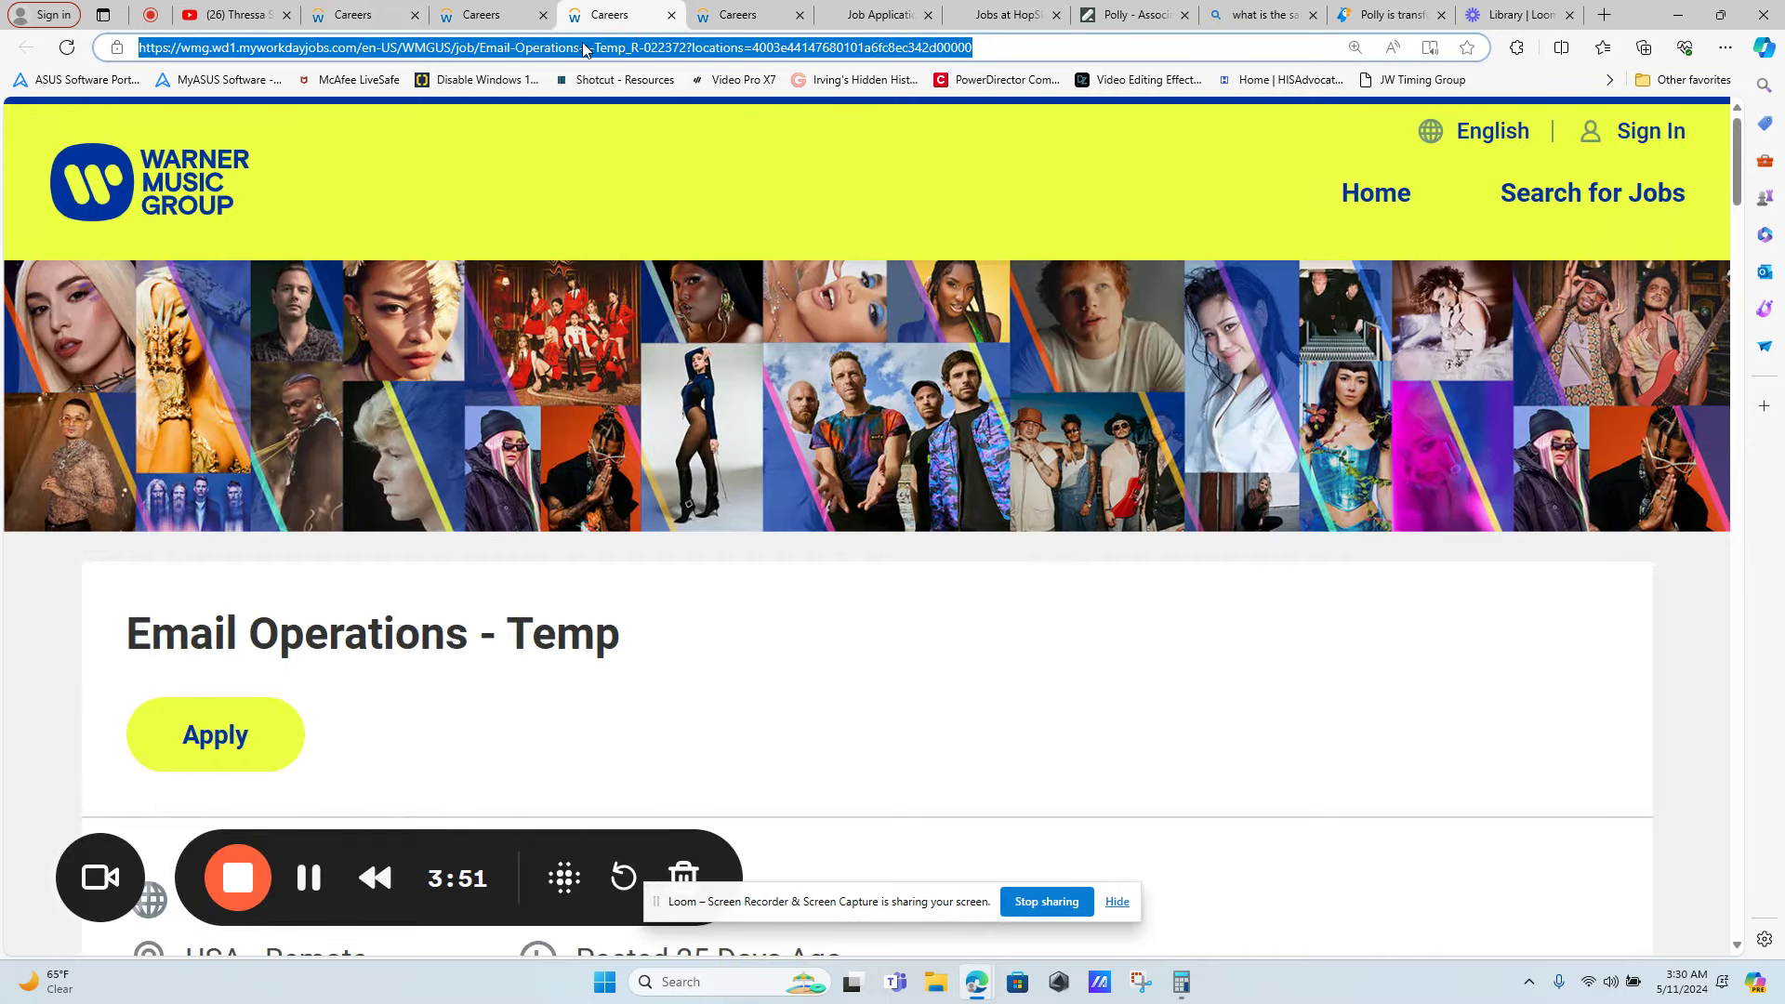
pyautogui.moveTo(865, 396)
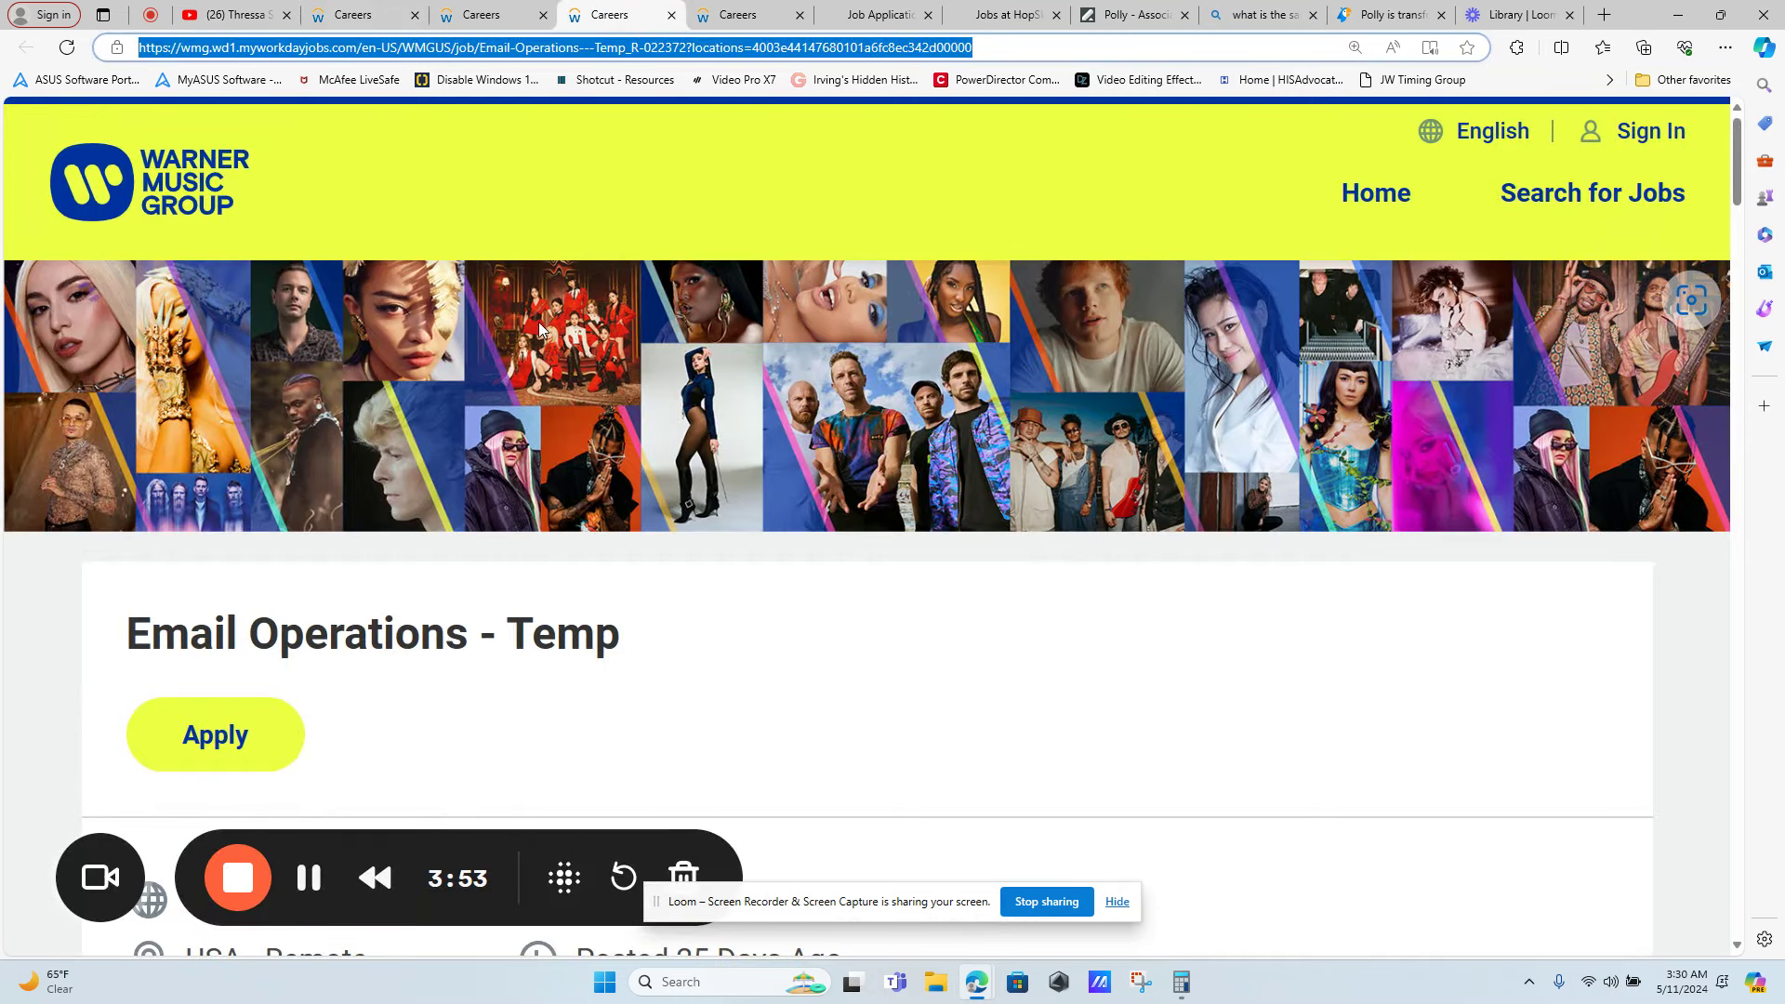
pyautogui.scroll(-1, 539, 336)
pyautogui.moveTo(164, 502); pyautogui.dragTo(626, 482)
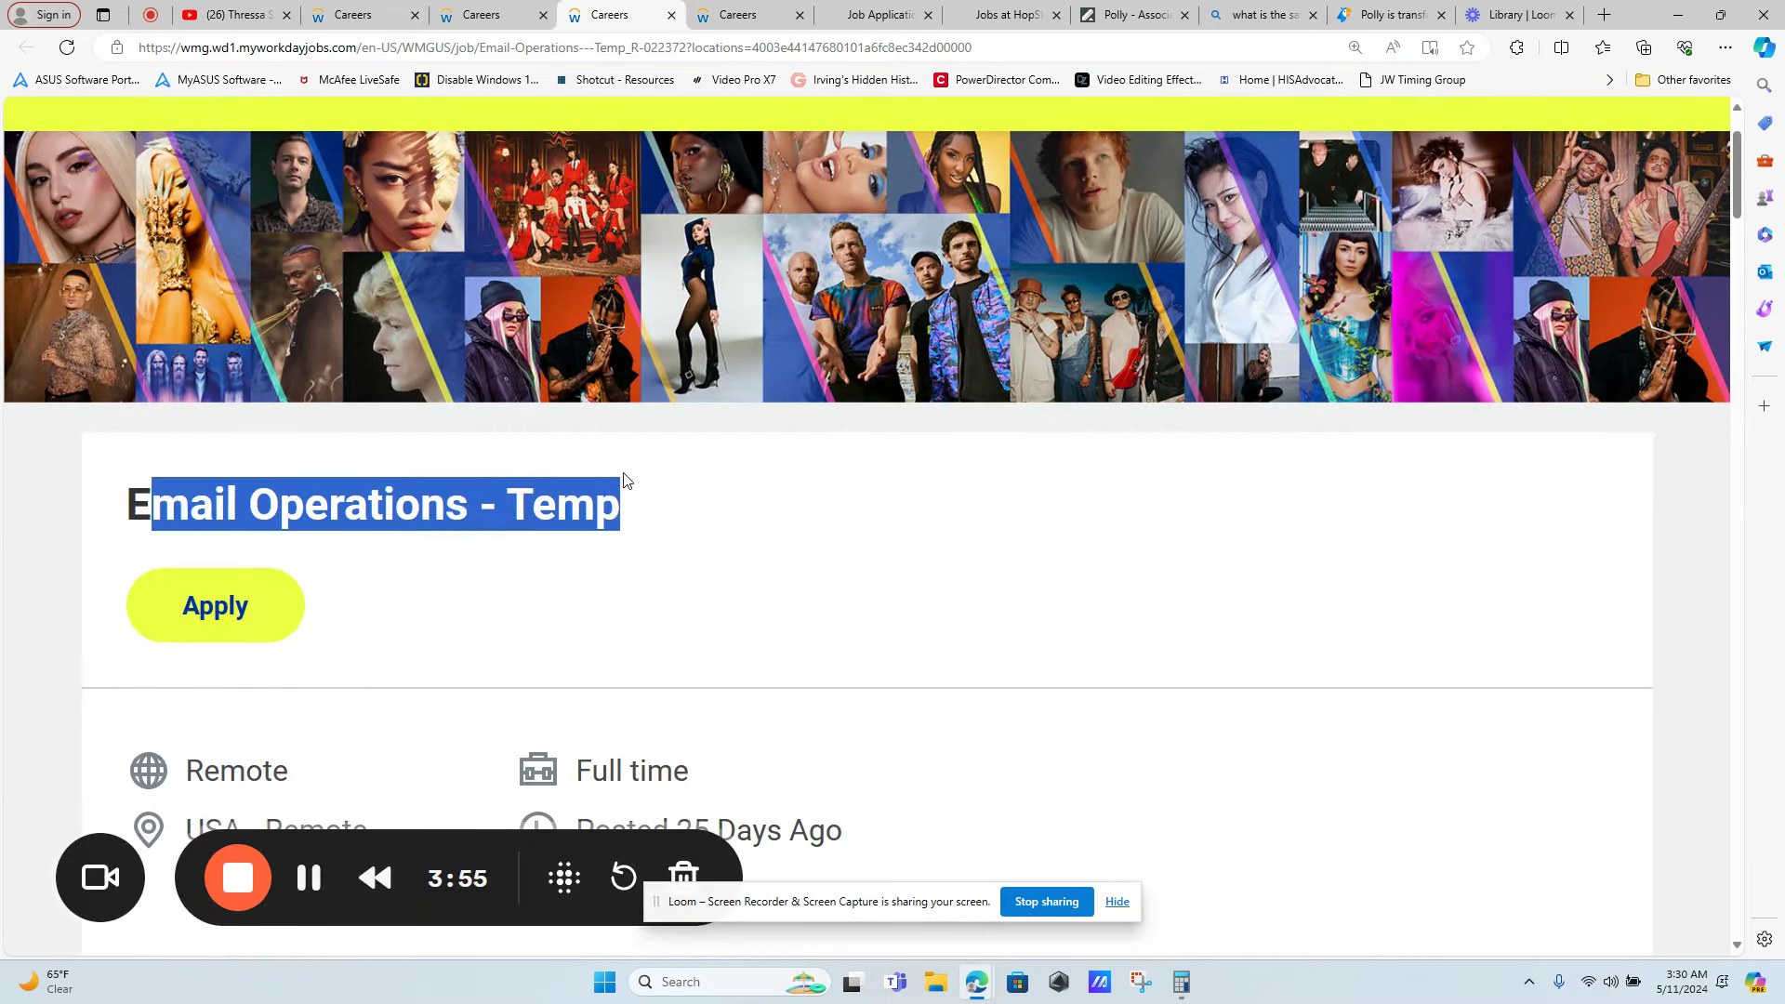
pyautogui.scroll(-2, 627, 482)
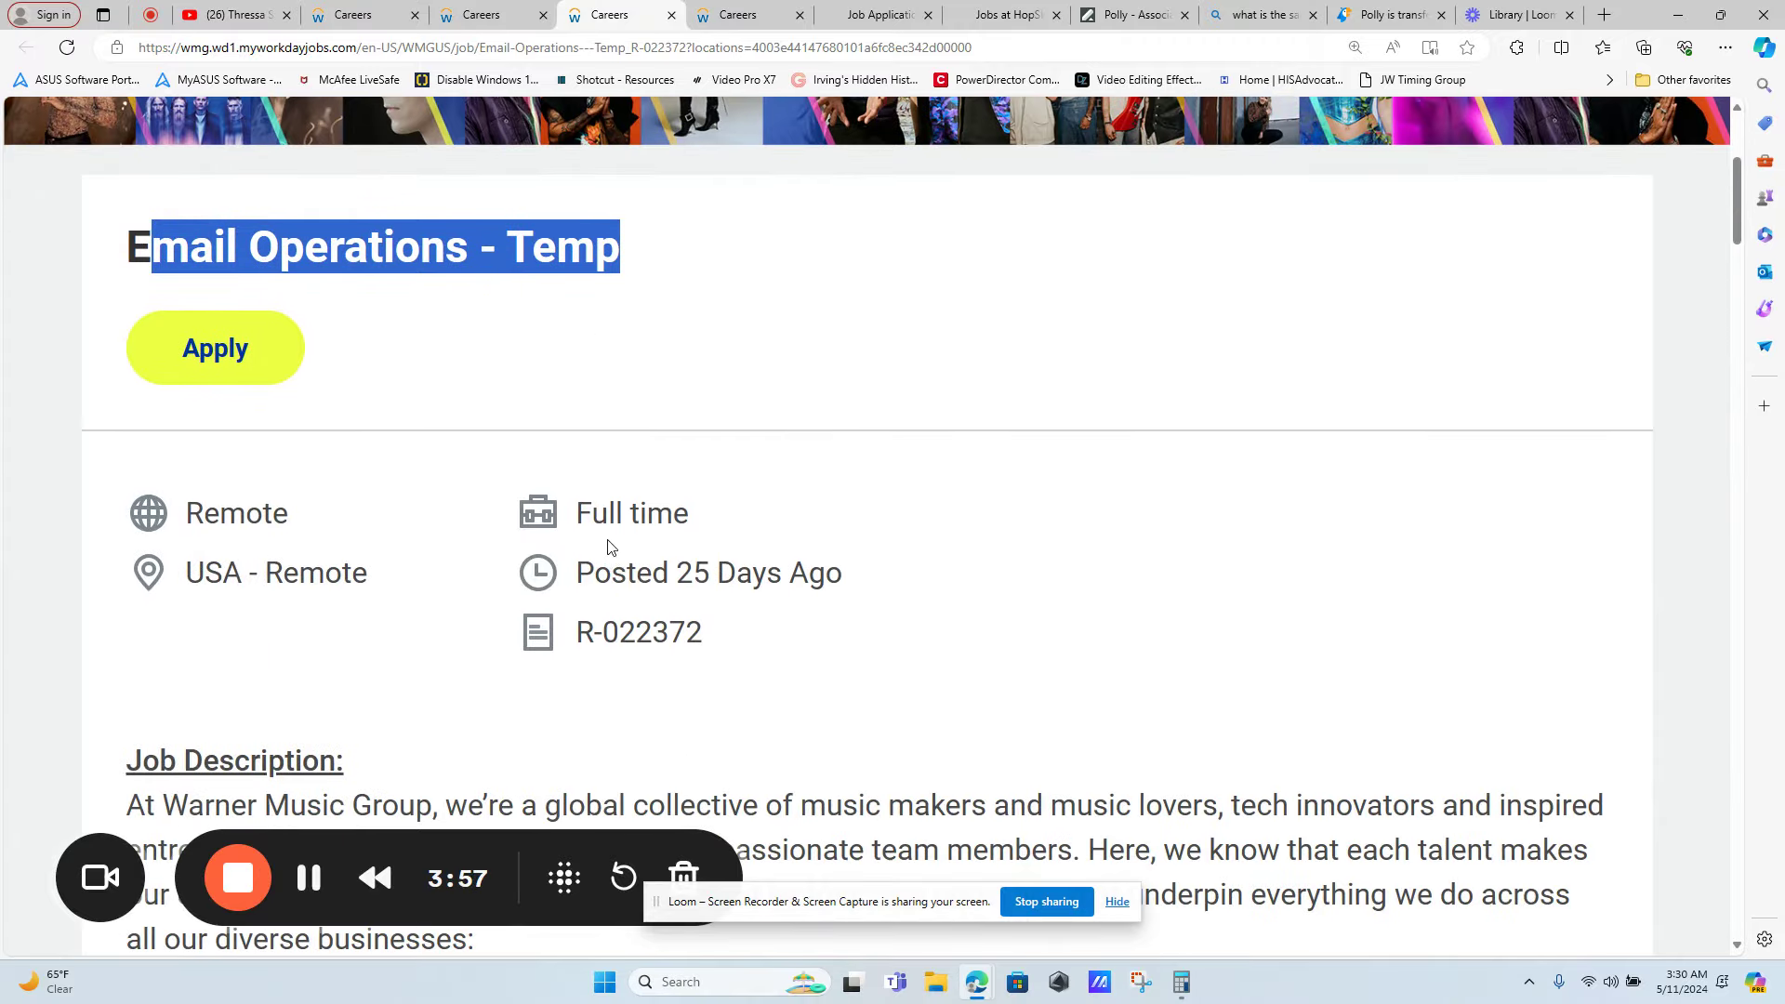
pyautogui.moveTo(577, 513); pyautogui.dragTo(692, 514)
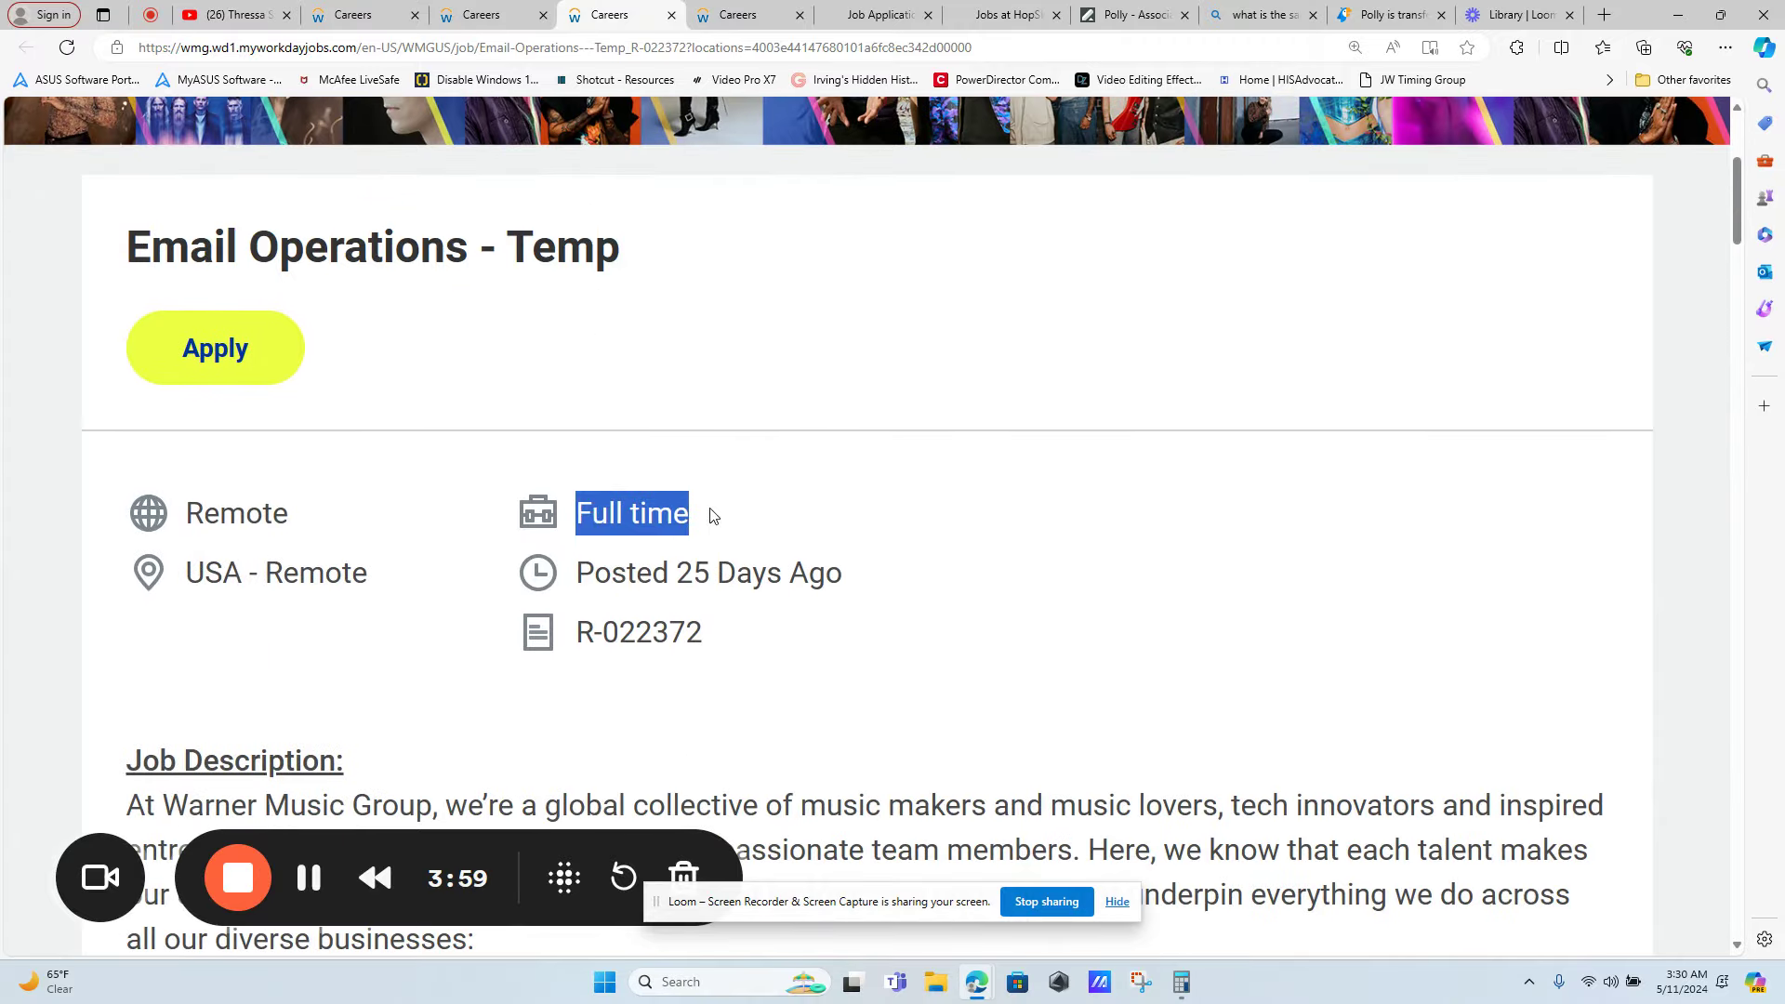
pyautogui.moveTo(203, 573); pyautogui.dragTo(325, 572)
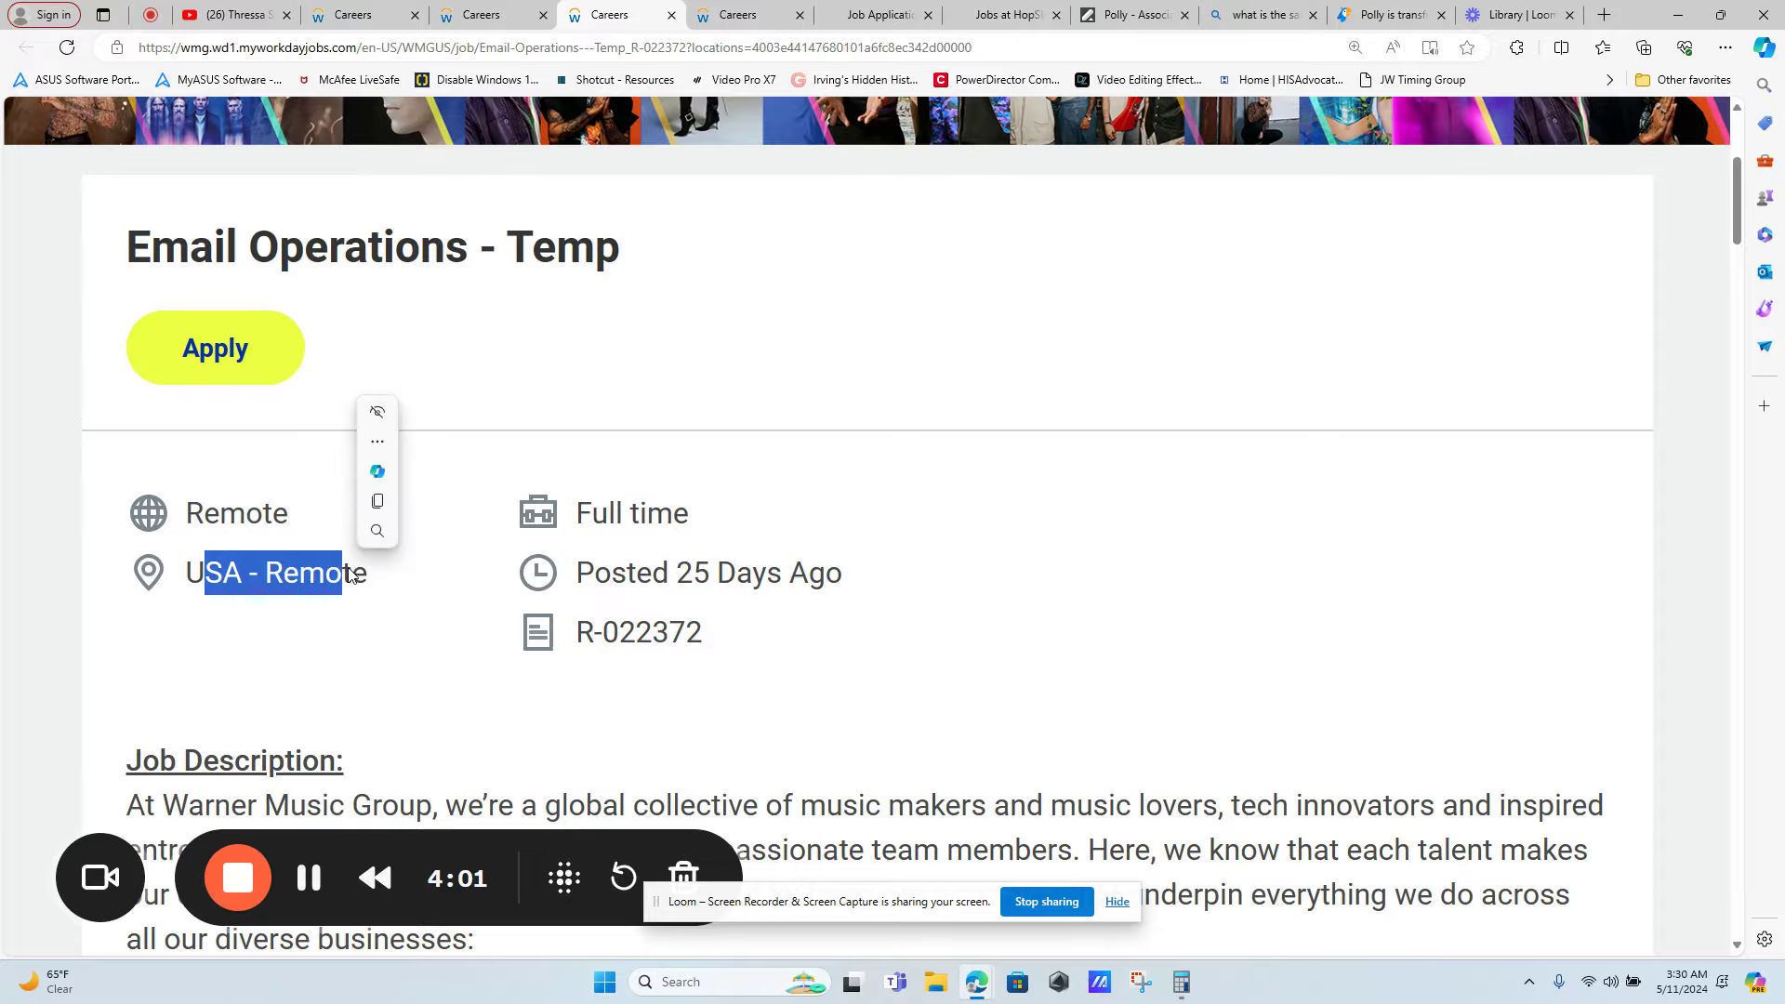
pyautogui.scroll(-3, 363, 572)
pyautogui.scroll(-5, 363, 572)
pyautogui.scroll(-3, 363, 572)
pyautogui.scroll(-4, 363, 573)
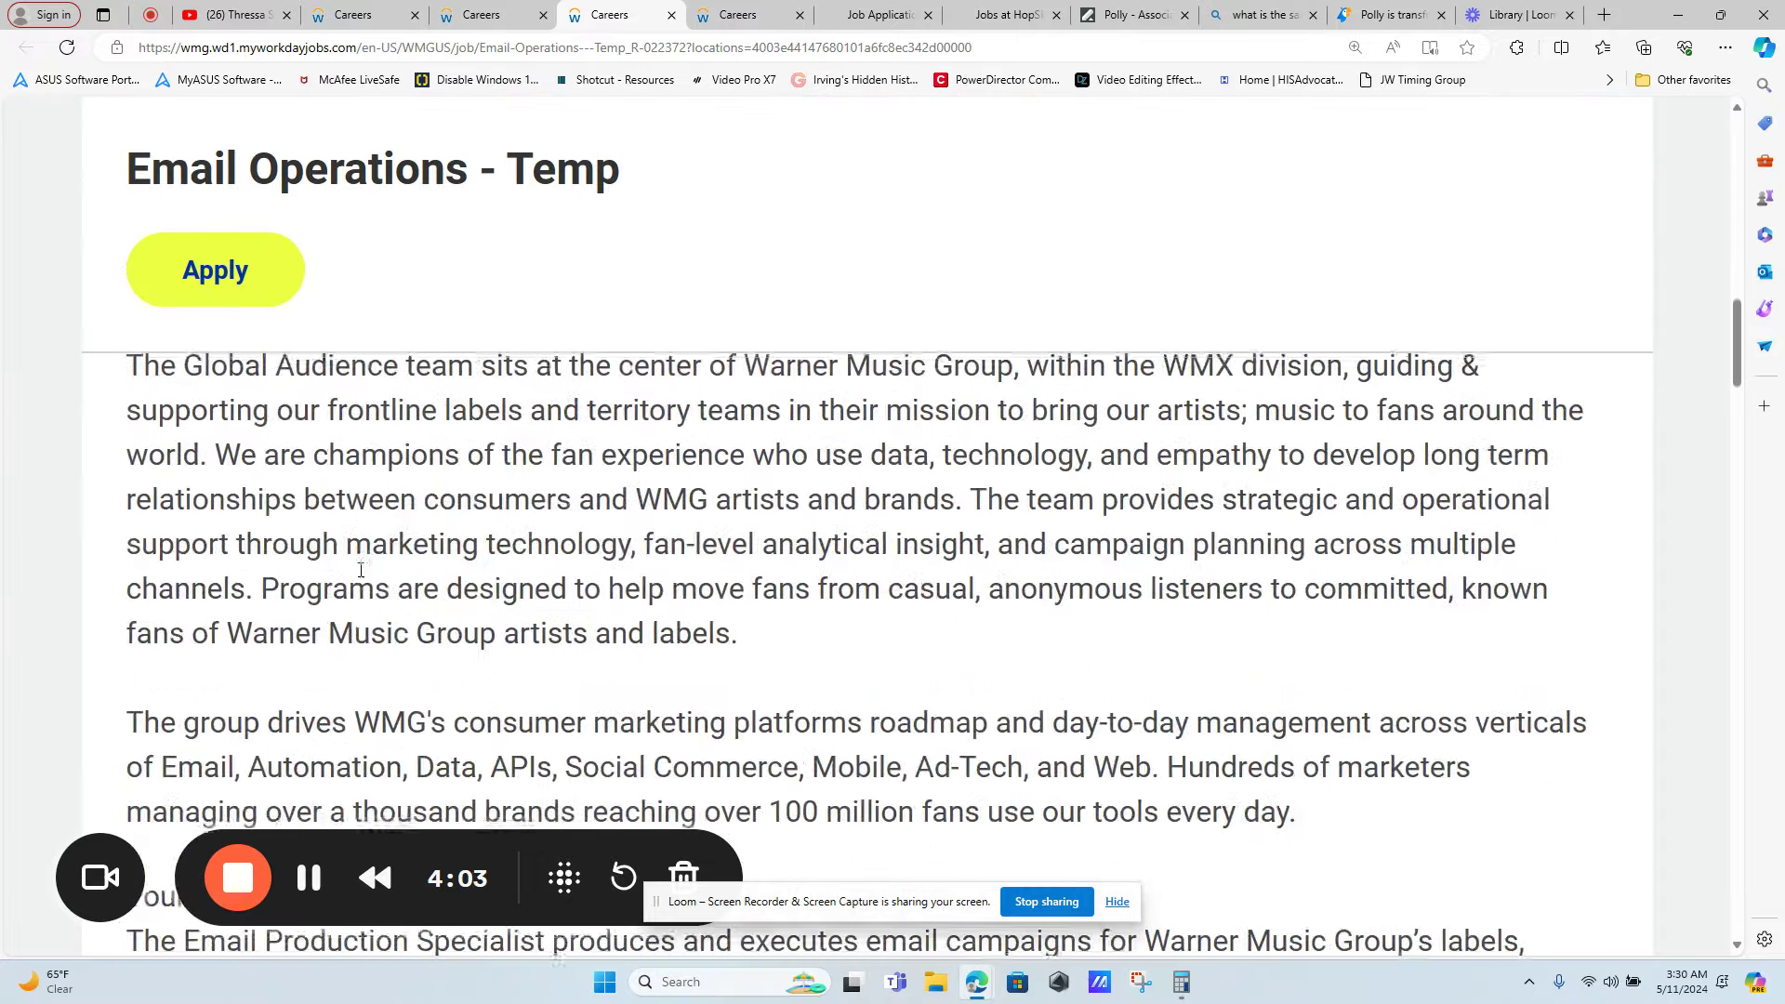
pyautogui.scroll(-4, 363, 572)
pyautogui.scroll(-3, 363, 572)
pyautogui.scroll(-3, 364, 572)
pyautogui.scroll(-4, 364, 576)
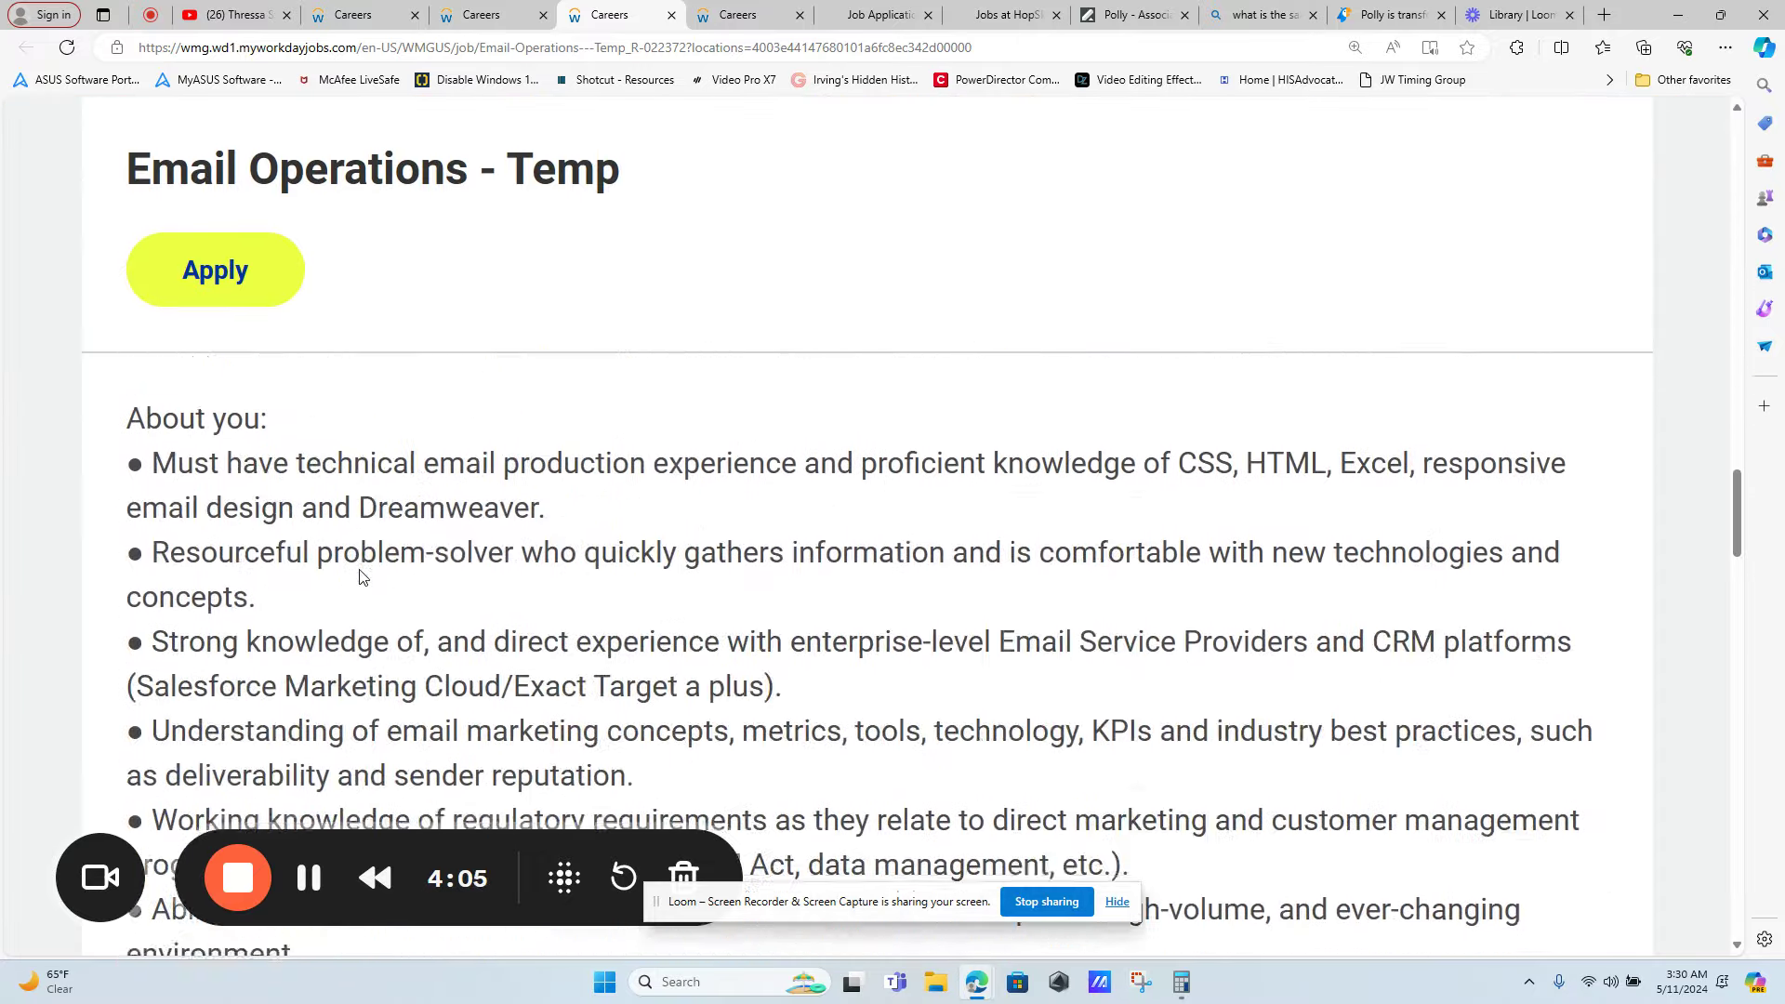
pyautogui.scroll(-3, 362, 575)
pyautogui.scroll(-3, 362, 575)
pyautogui.scroll(-4, 364, 575)
pyautogui.scroll(-5, 363, 574)
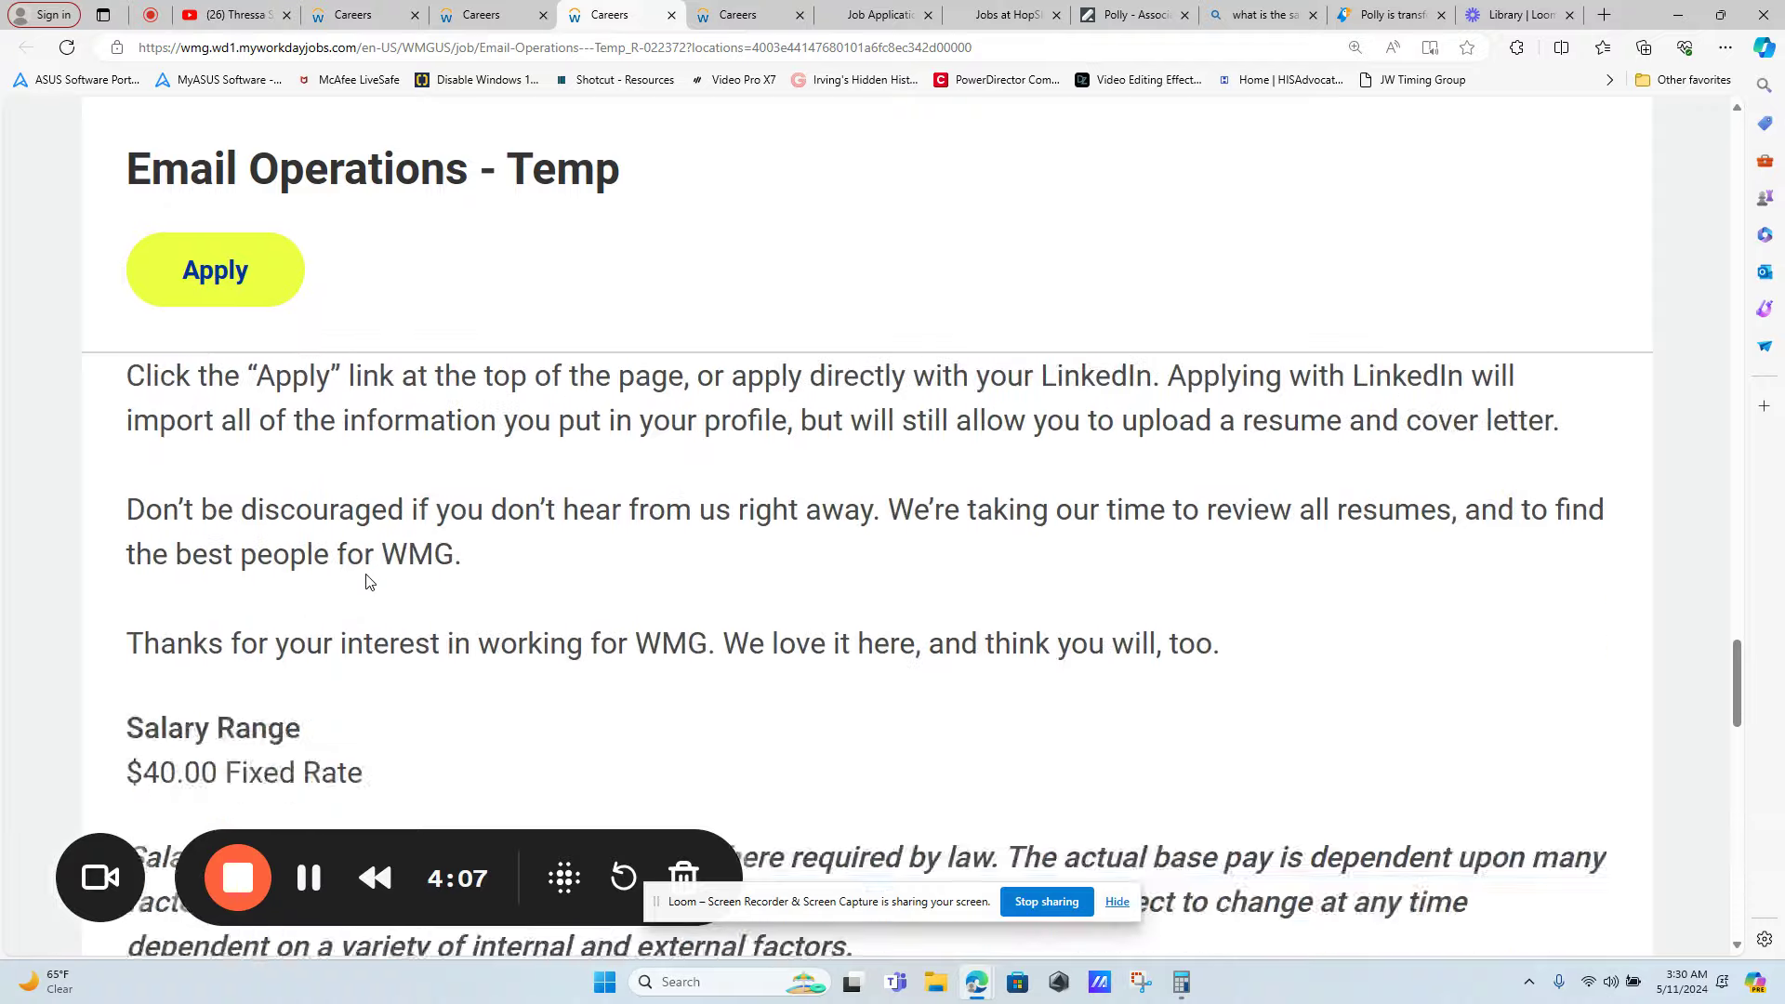
pyautogui.scroll(-5, 364, 575)
pyautogui.scroll(1, 362, 575)
pyautogui.scroll(3, 363, 575)
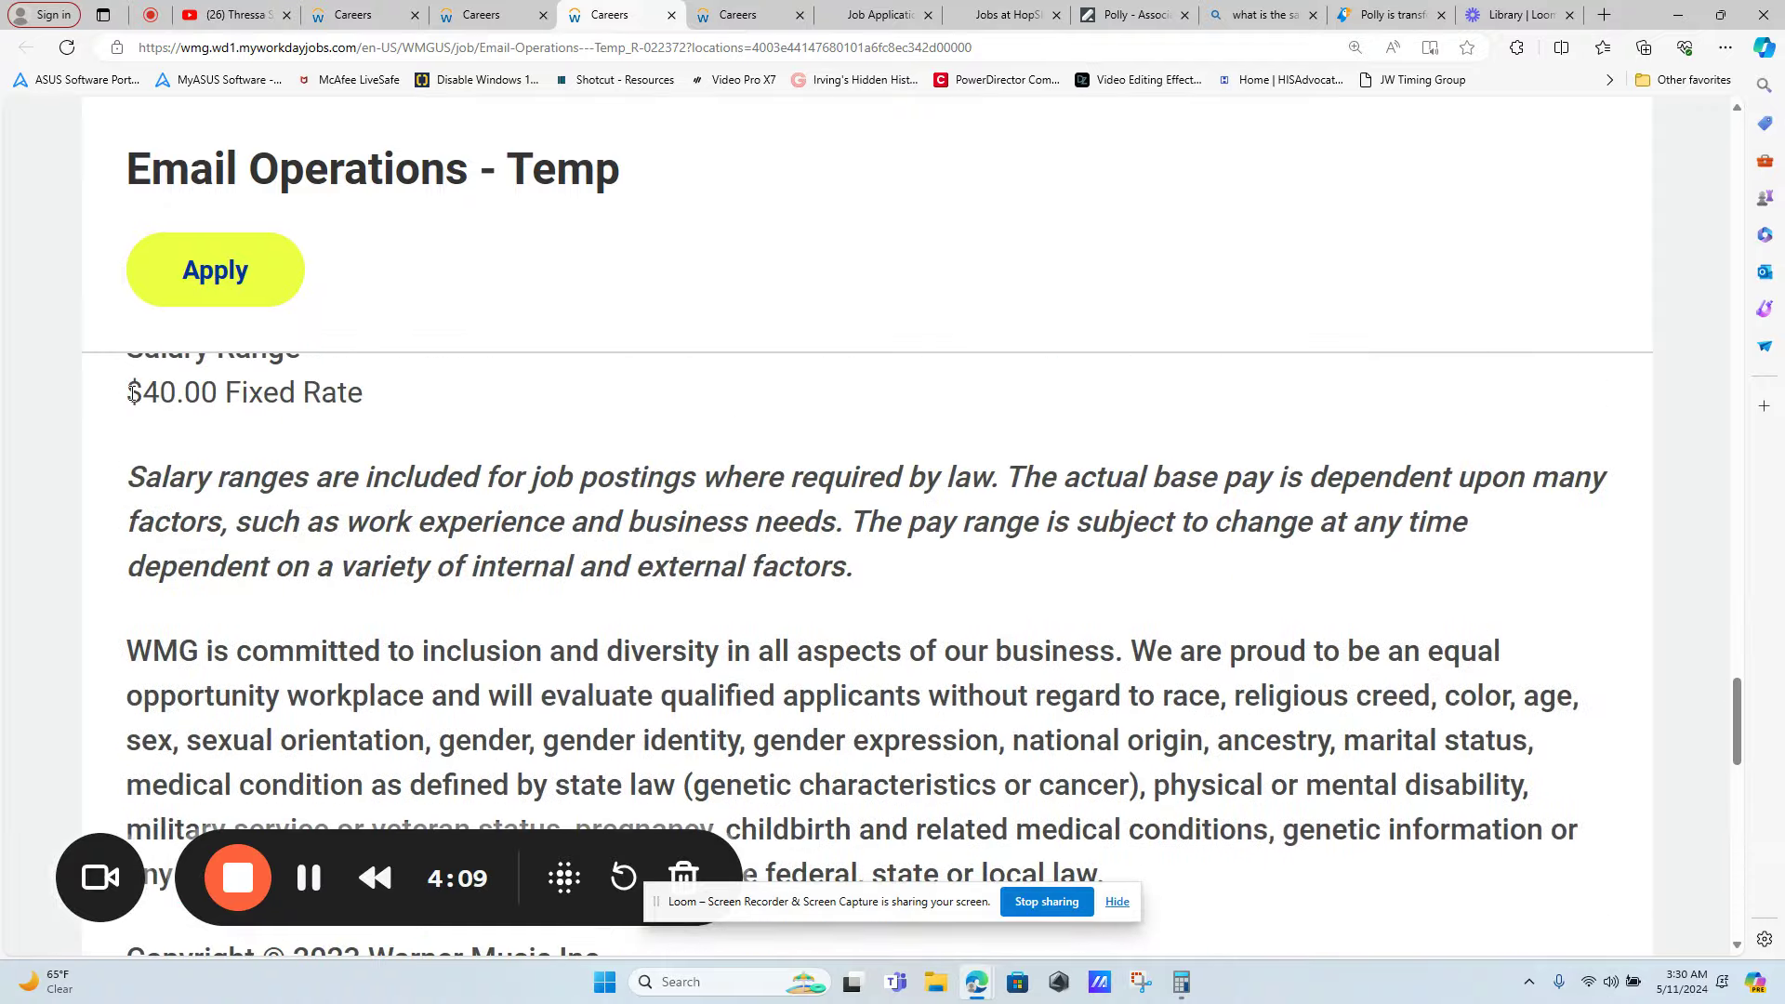
pyautogui.moveTo(128, 392); pyautogui.dragTo(363, 391)
pyautogui.scroll(3, 405, 348)
pyautogui.scroll(1, 296, 513)
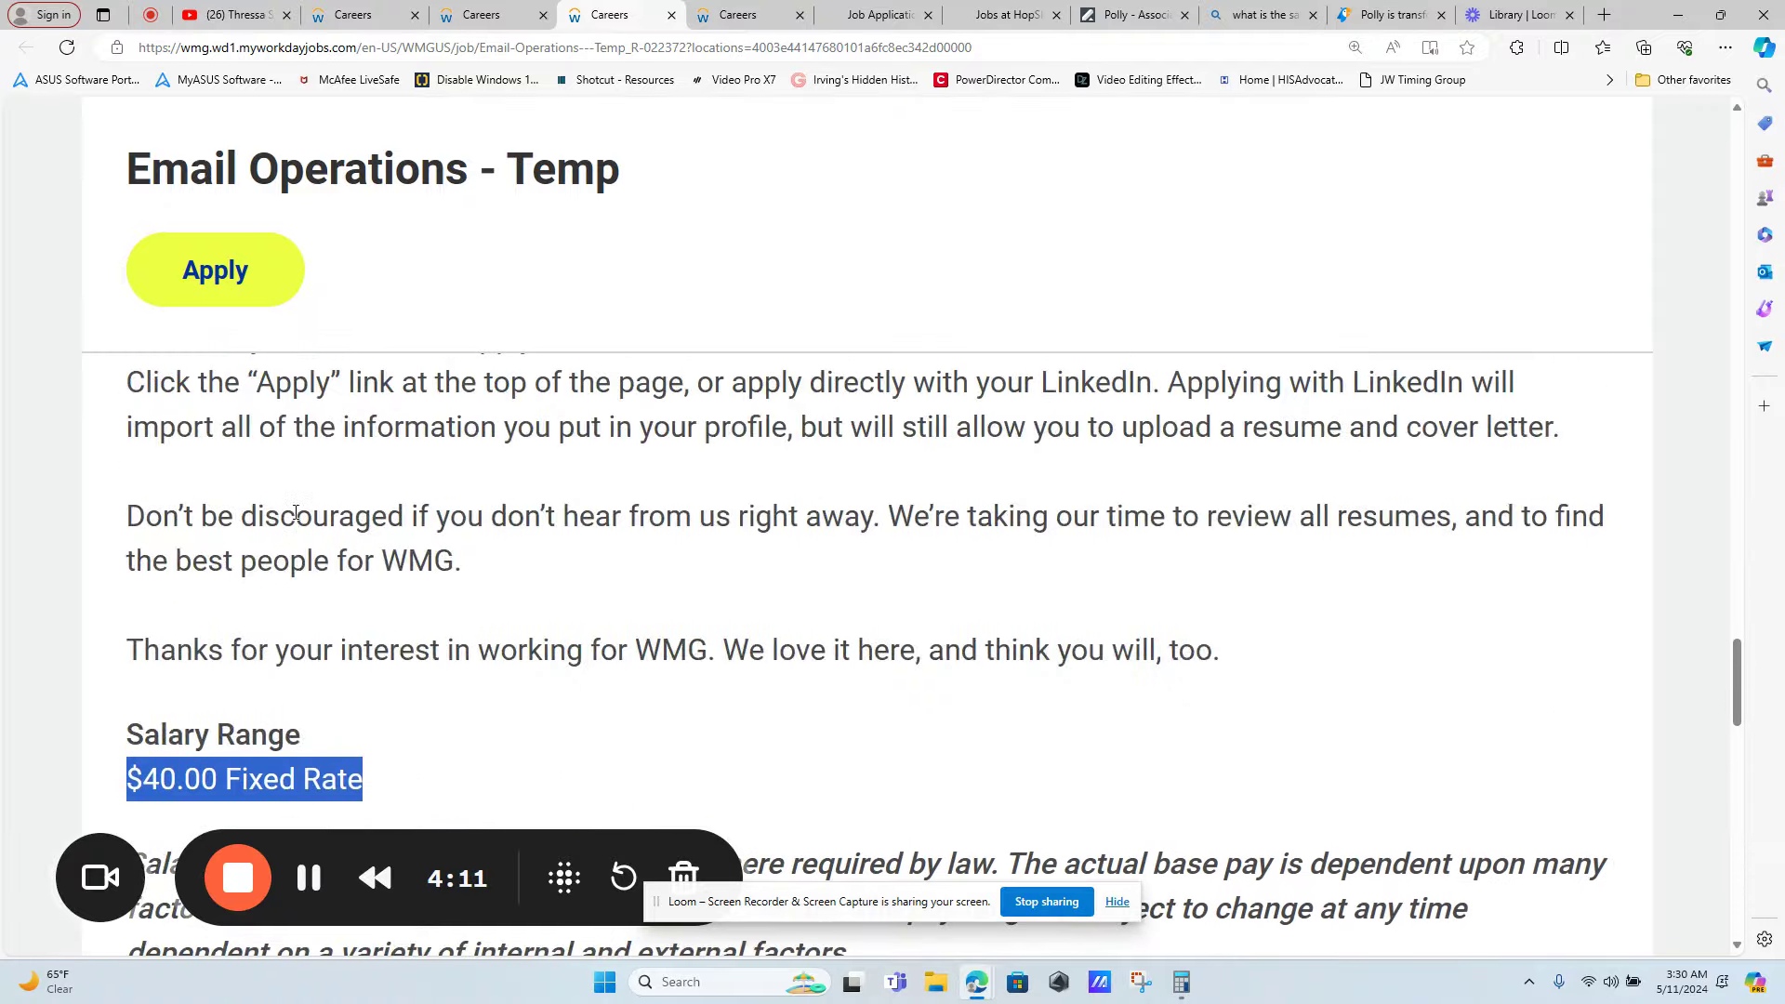
pyautogui.scroll(5, 296, 513)
pyautogui.scroll(4, 296, 515)
pyautogui.scroll(3, 296, 514)
pyautogui.scroll(2, 296, 514)
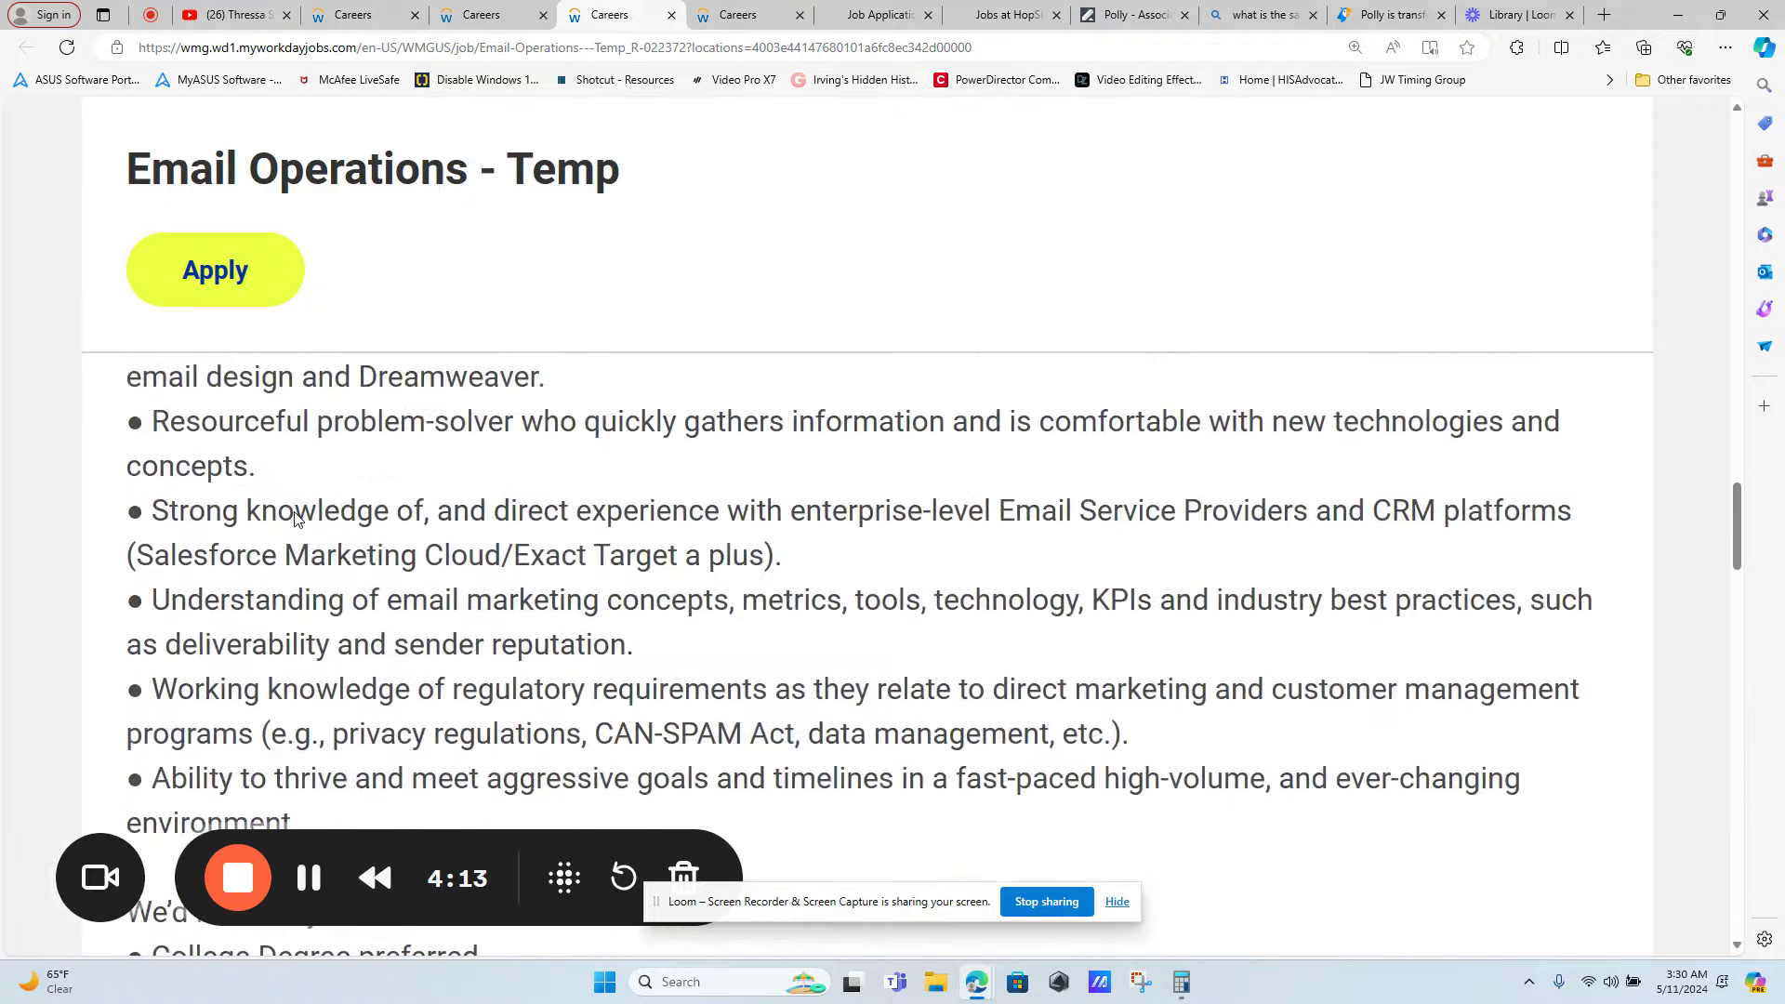
pyautogui.scroll(4, 296, 516)
pyautogui.scroll(4, 296, 517)
pyautogui.scroll(4, 296, 516)
pyautogui.scroll(2, 295, 516)
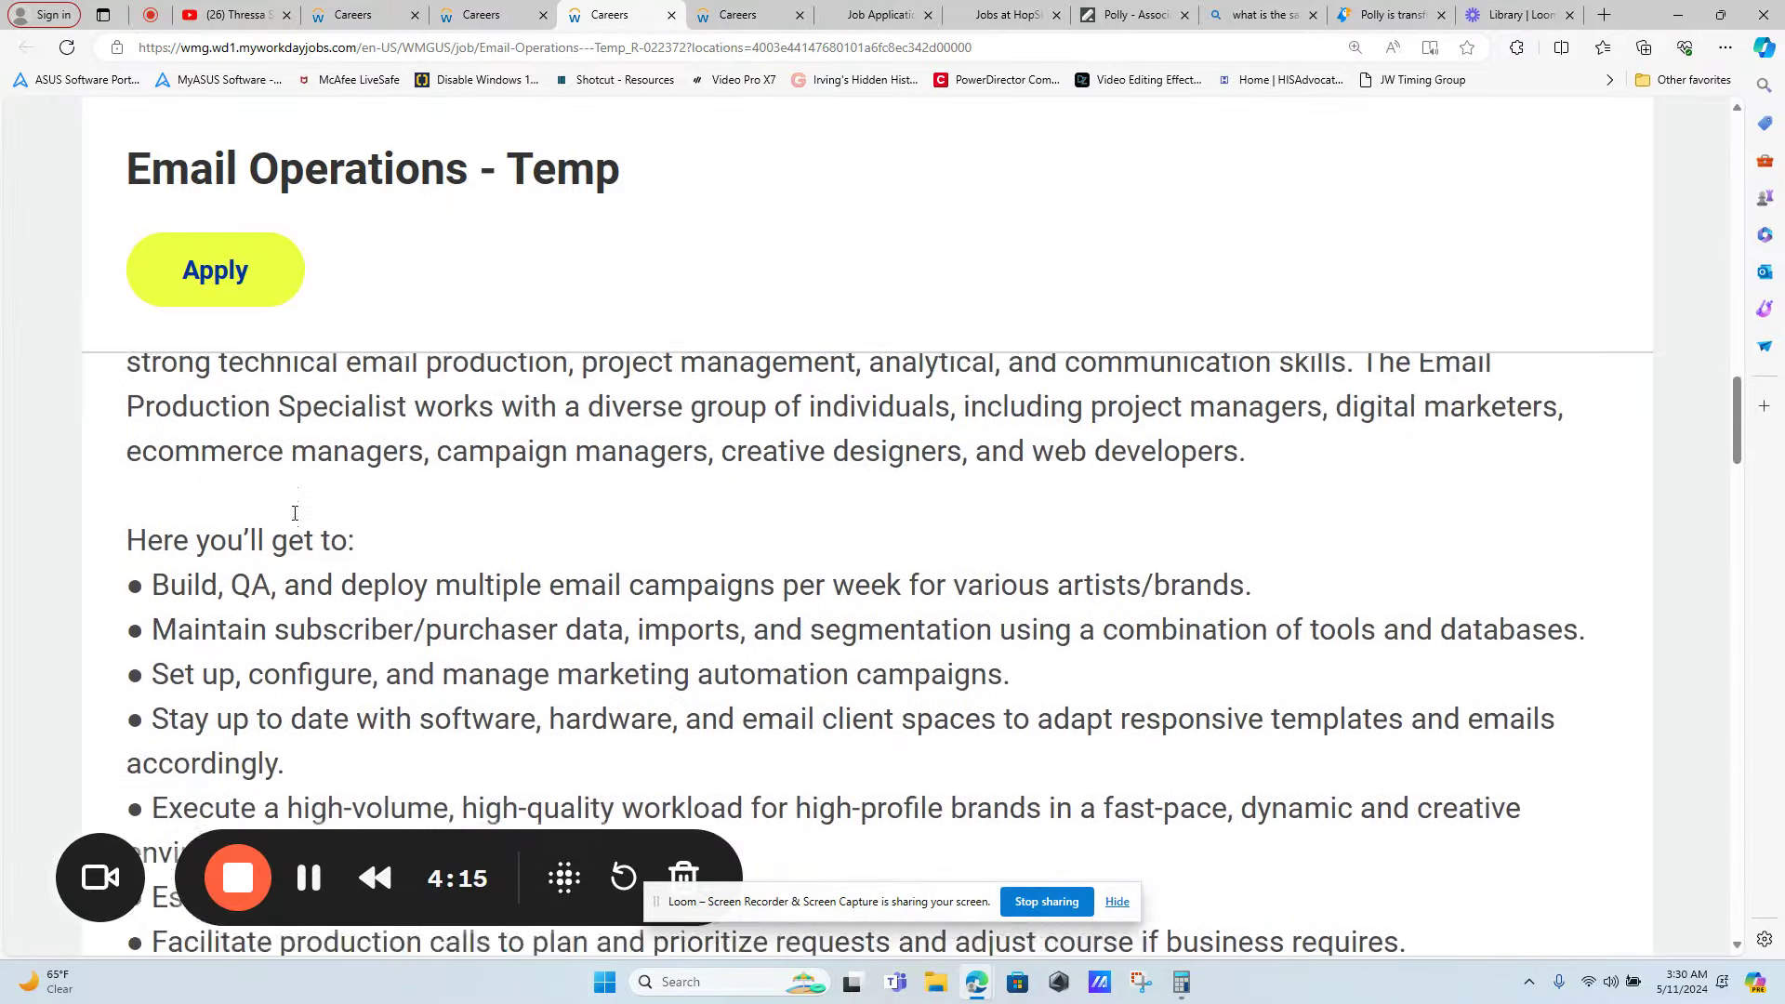
pyautogui.scroll(-1, 296, 513)
# Highlight the email deployment, marketing automation, high-volume workload and quality assurance duties
pyautogui.moveTo(168, 435); pyautogui.dragTo(997, 435)
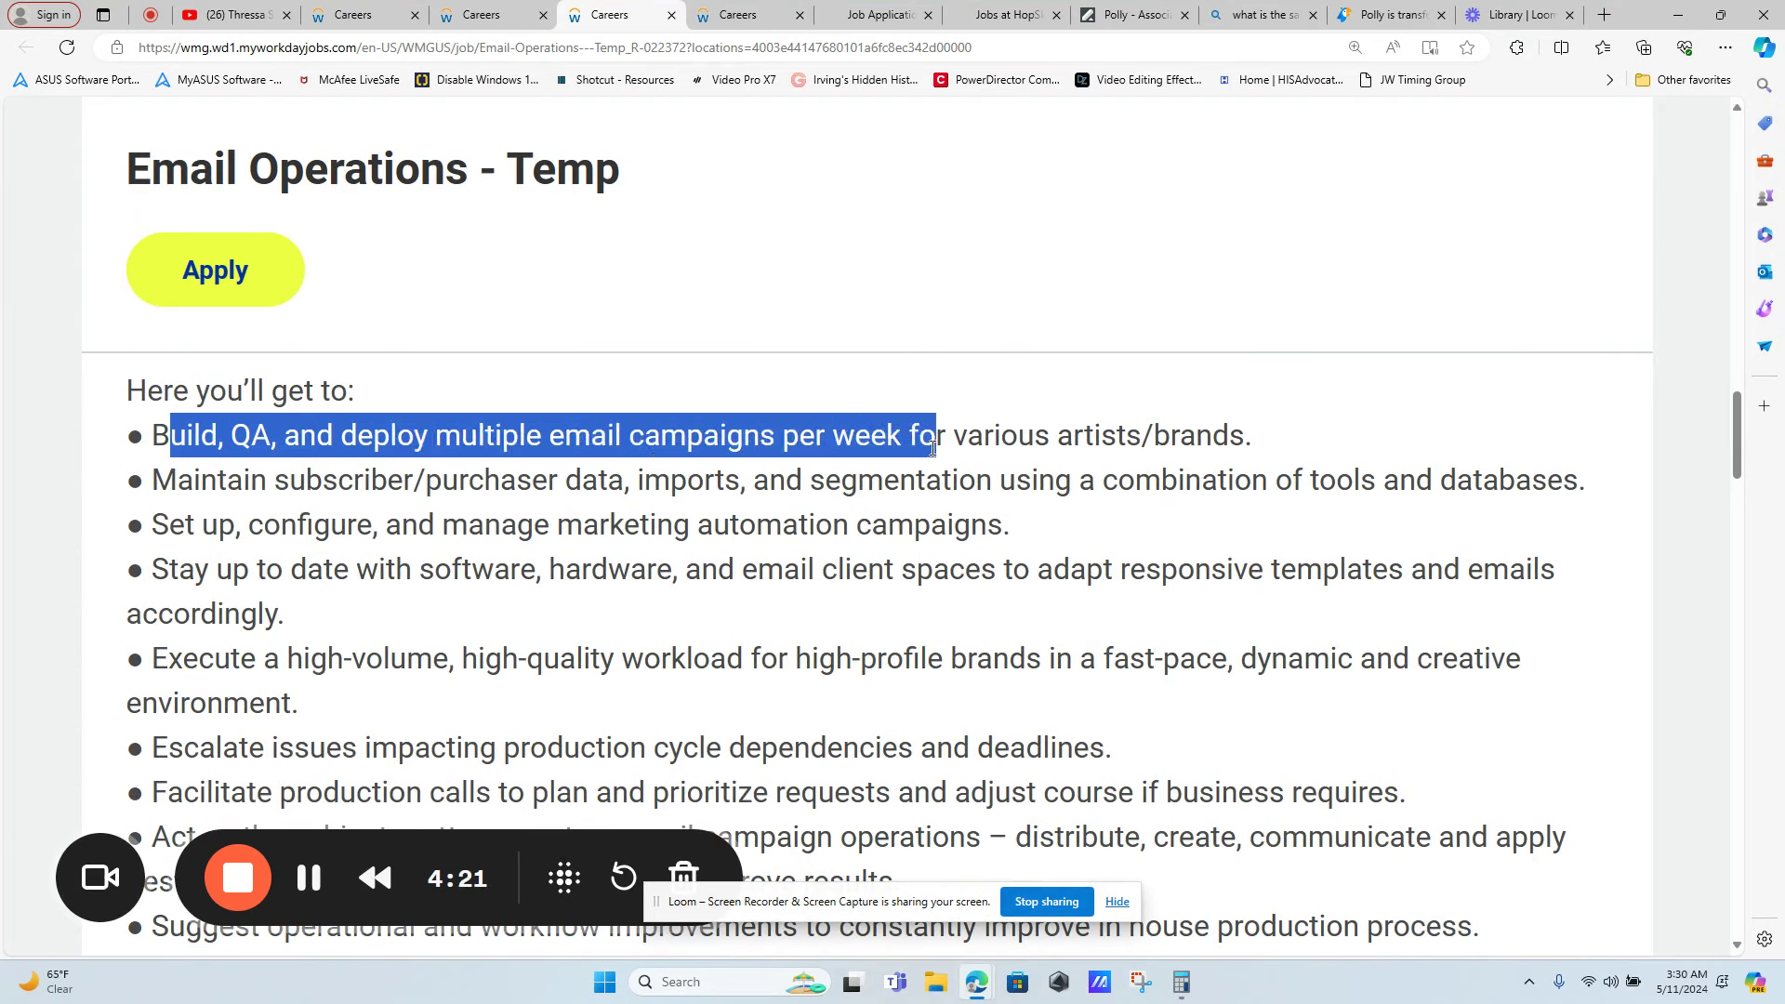
pyautogui.moveTo(182, 524); pyautogui.dragTo(1008, 531)
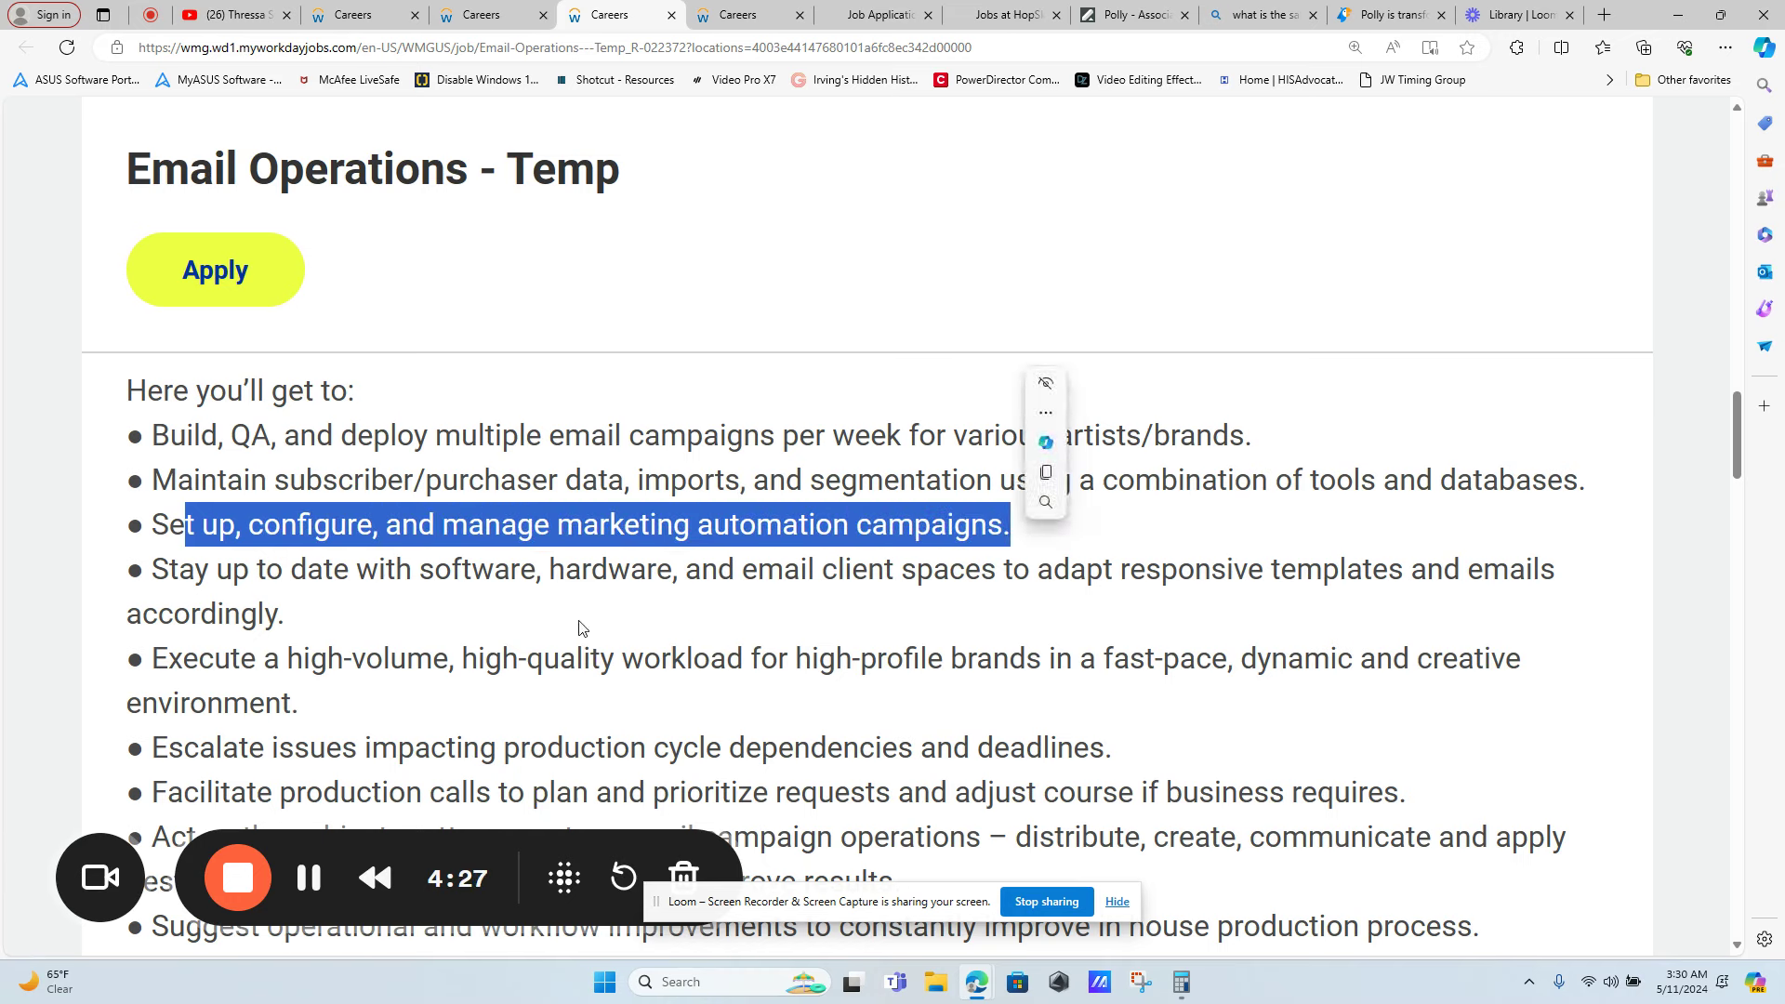
pyautogui.scroll(-1, 1008, 531)
pyautogui.moveTo(145, 533); pyautogui.dragTo(504, 571)
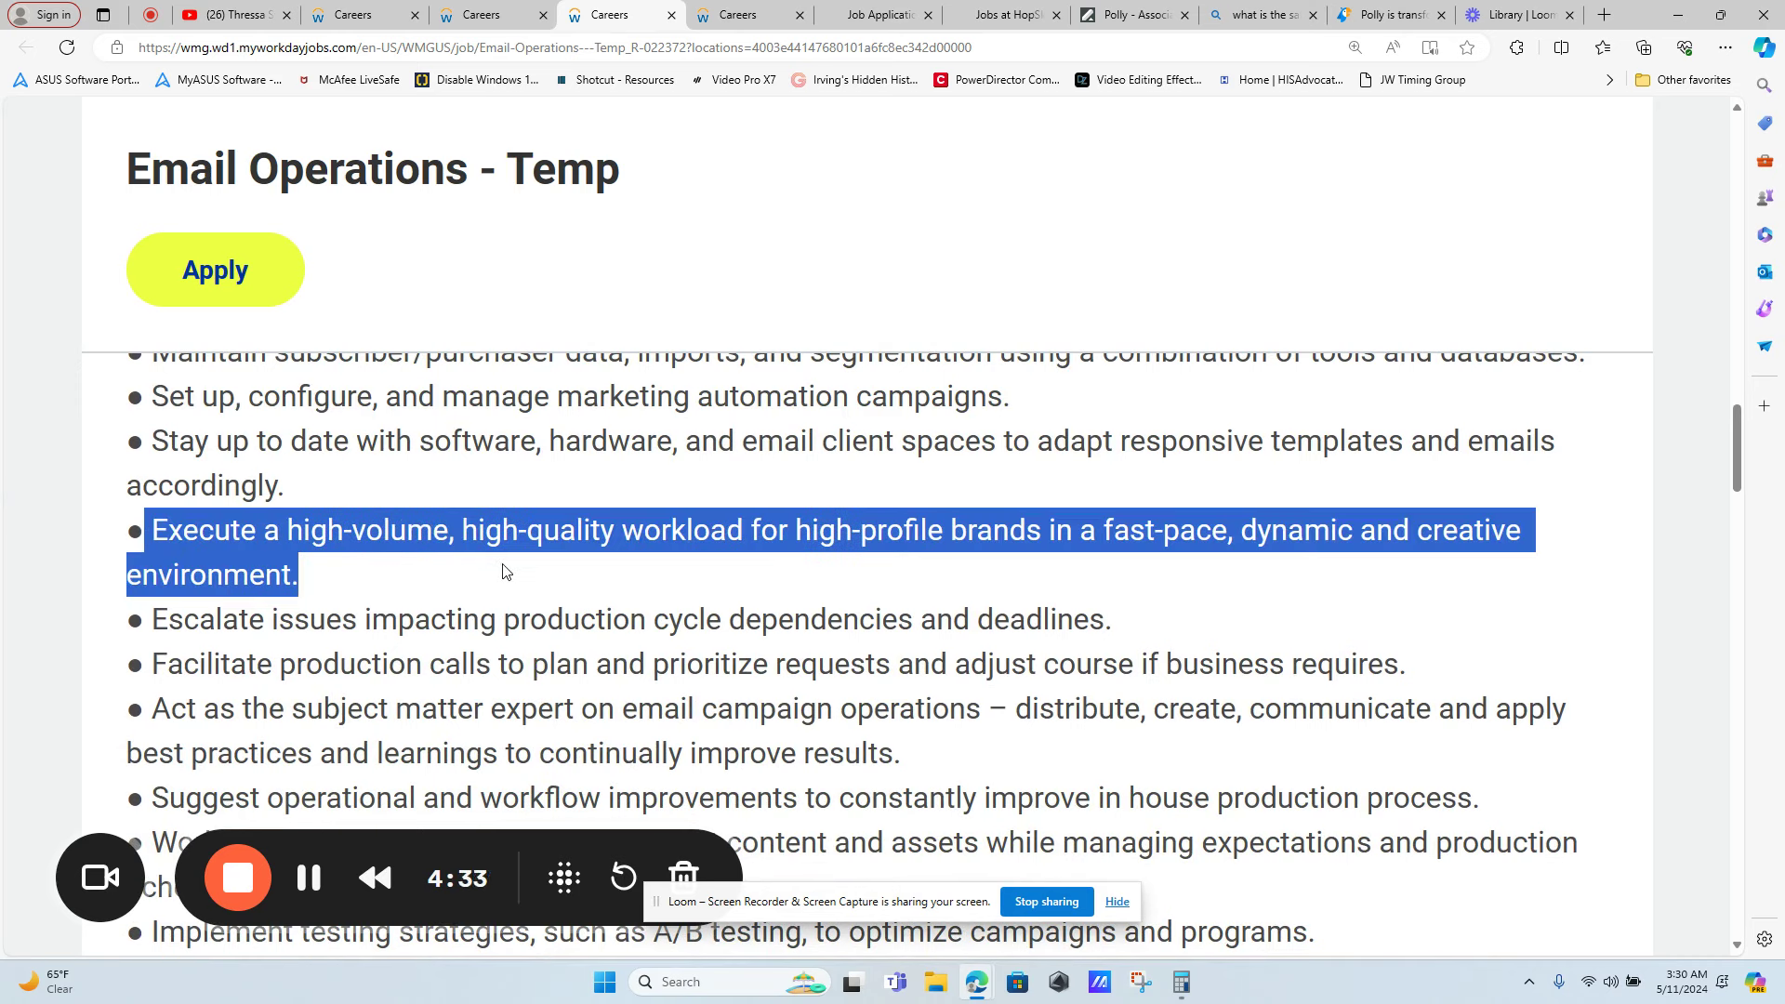
pyautogui.scroll(-3, 410, 615)
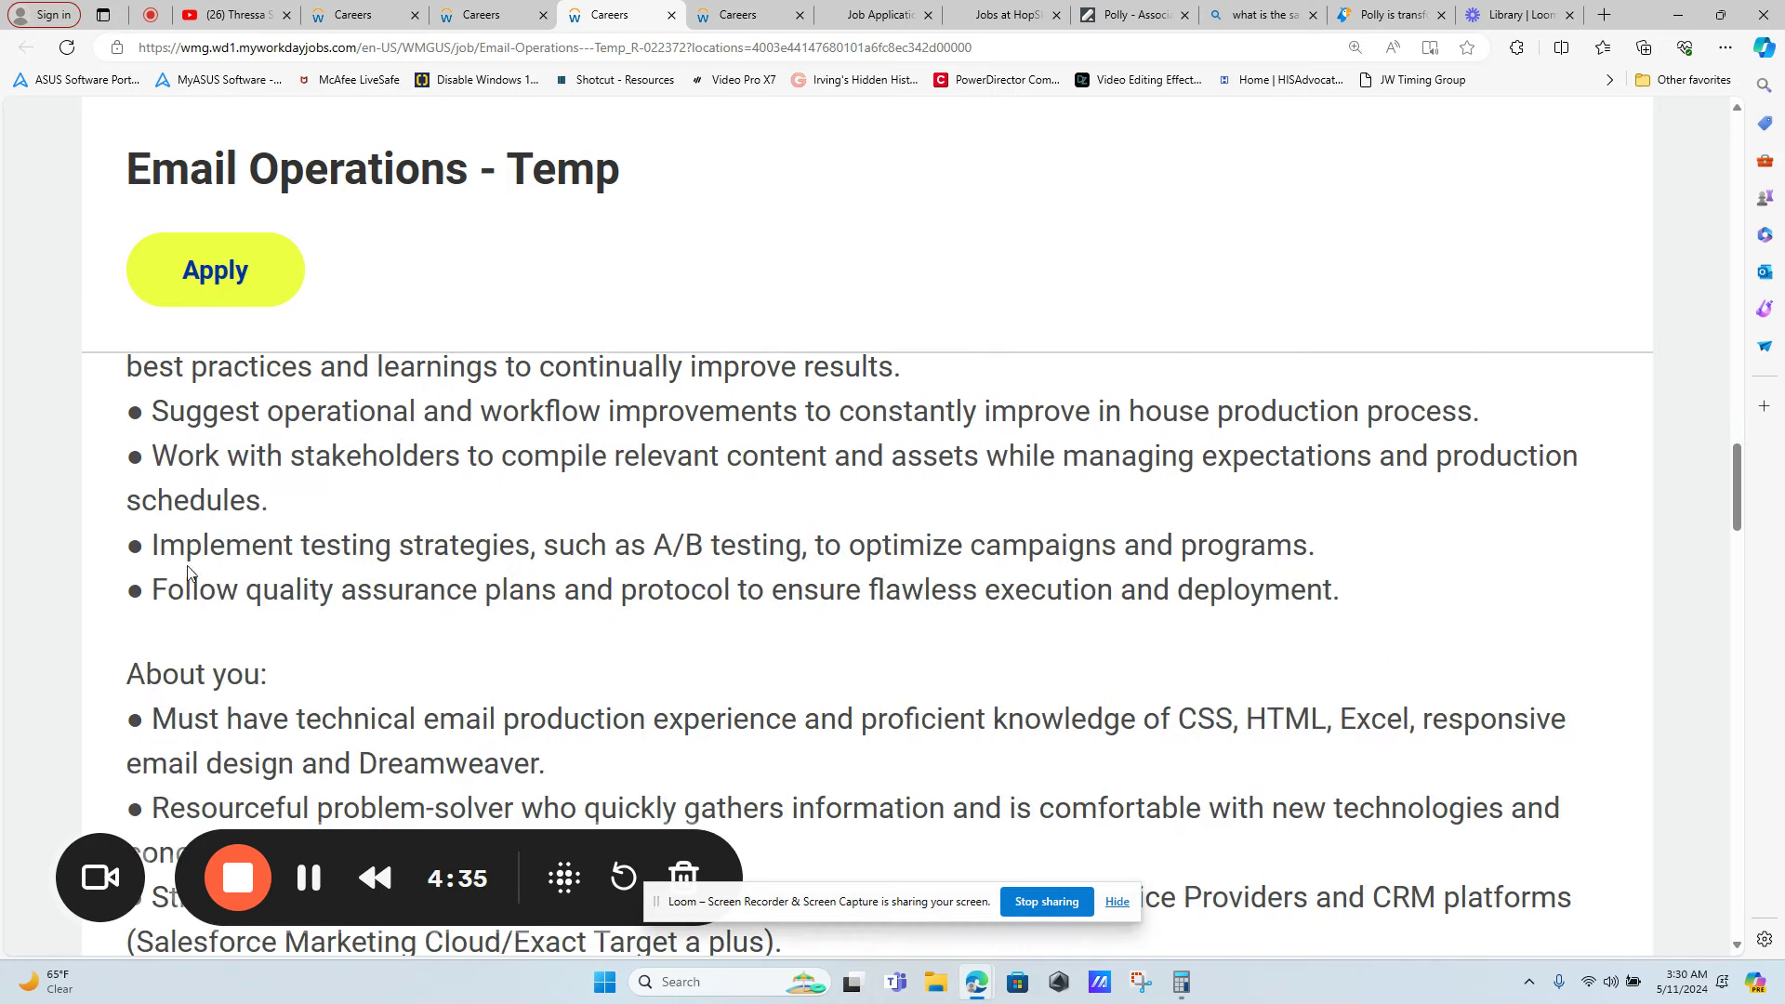
pyautogui.moveTo(186, 587); pyautogui.dragTo(475, 619)
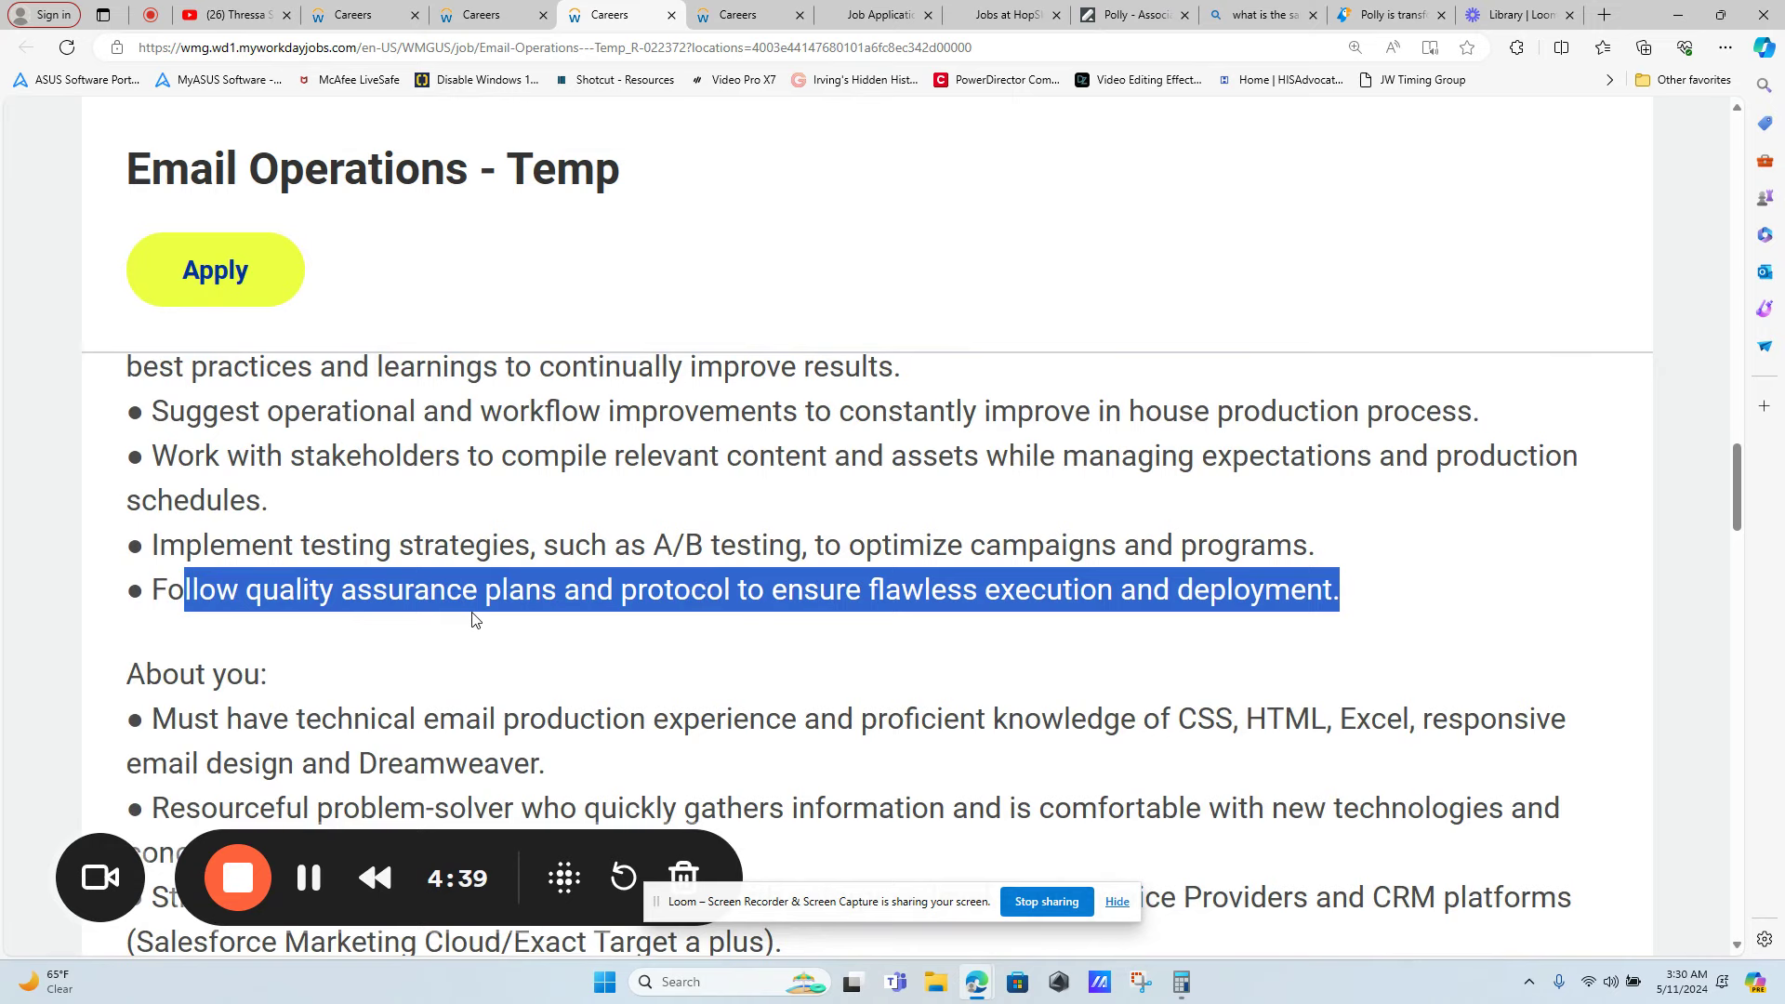
pyautogui.scroll(-2, 324, 626)
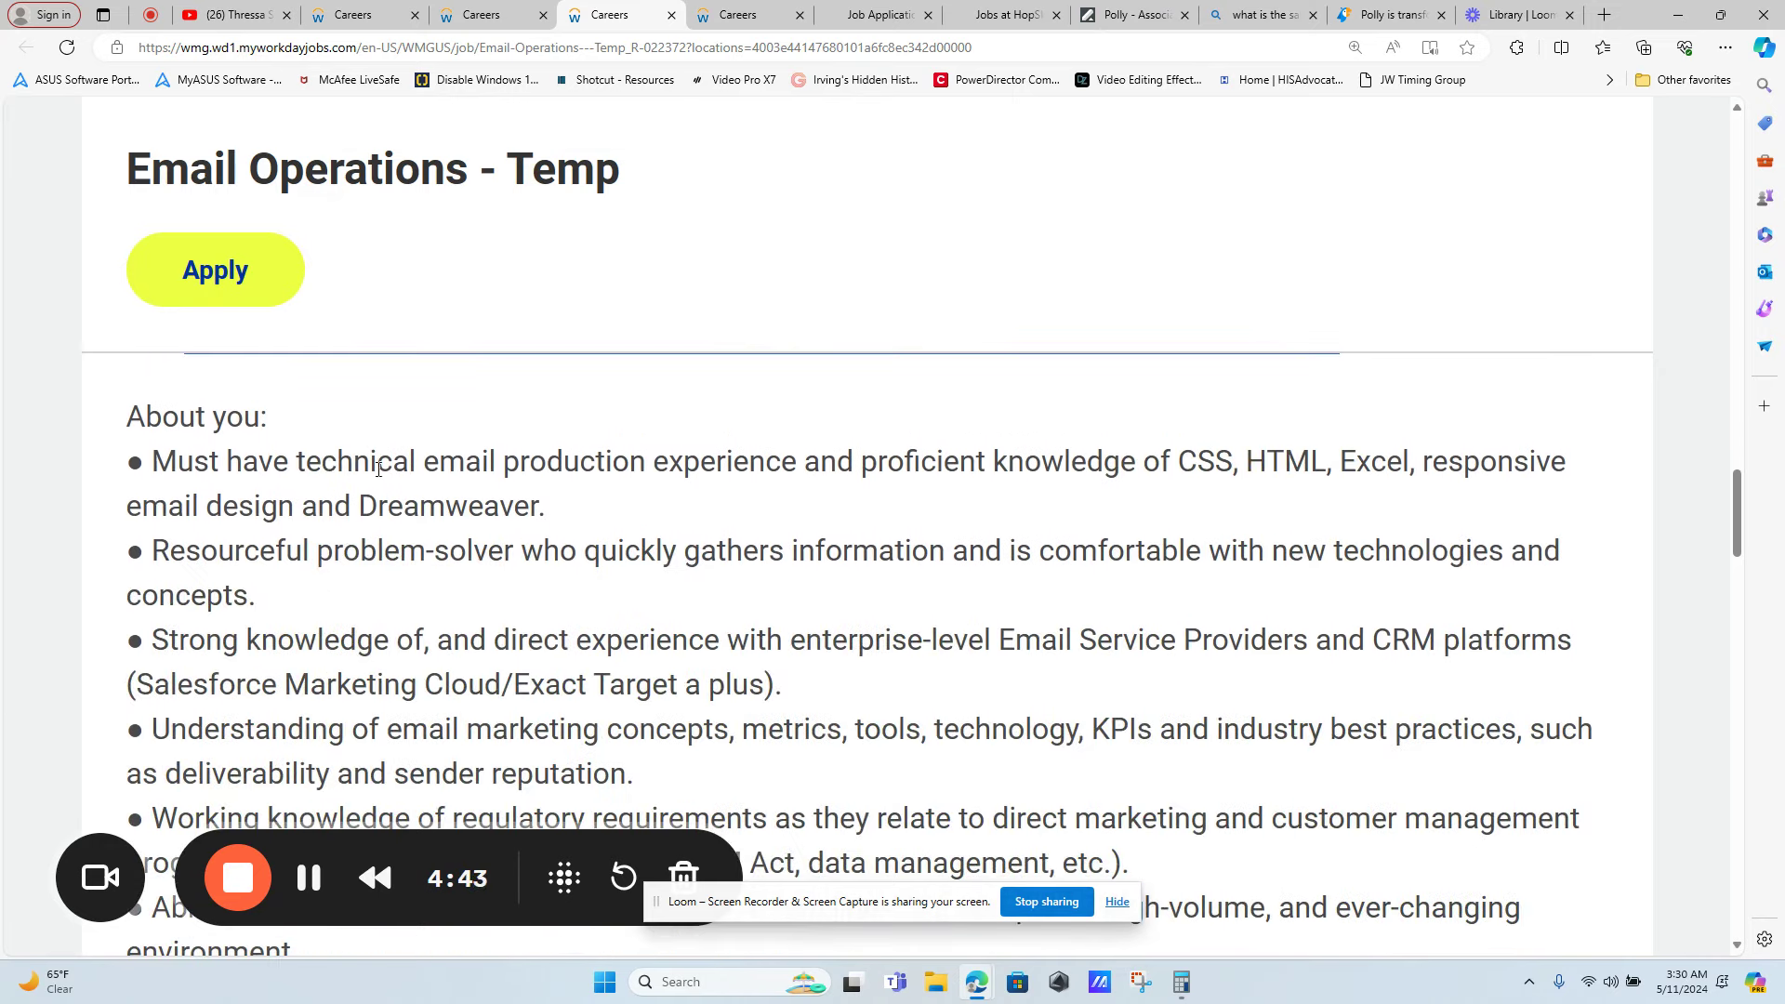
pyautogui.moveTo(379, 466)
pyautogui.mouseDown()
pyautogui.moveTo(1268, 464)
pyautogui.moveTo(1359, 472)
pyautogui.moveTo(1360, 504)
pyautogui.mouseUp()
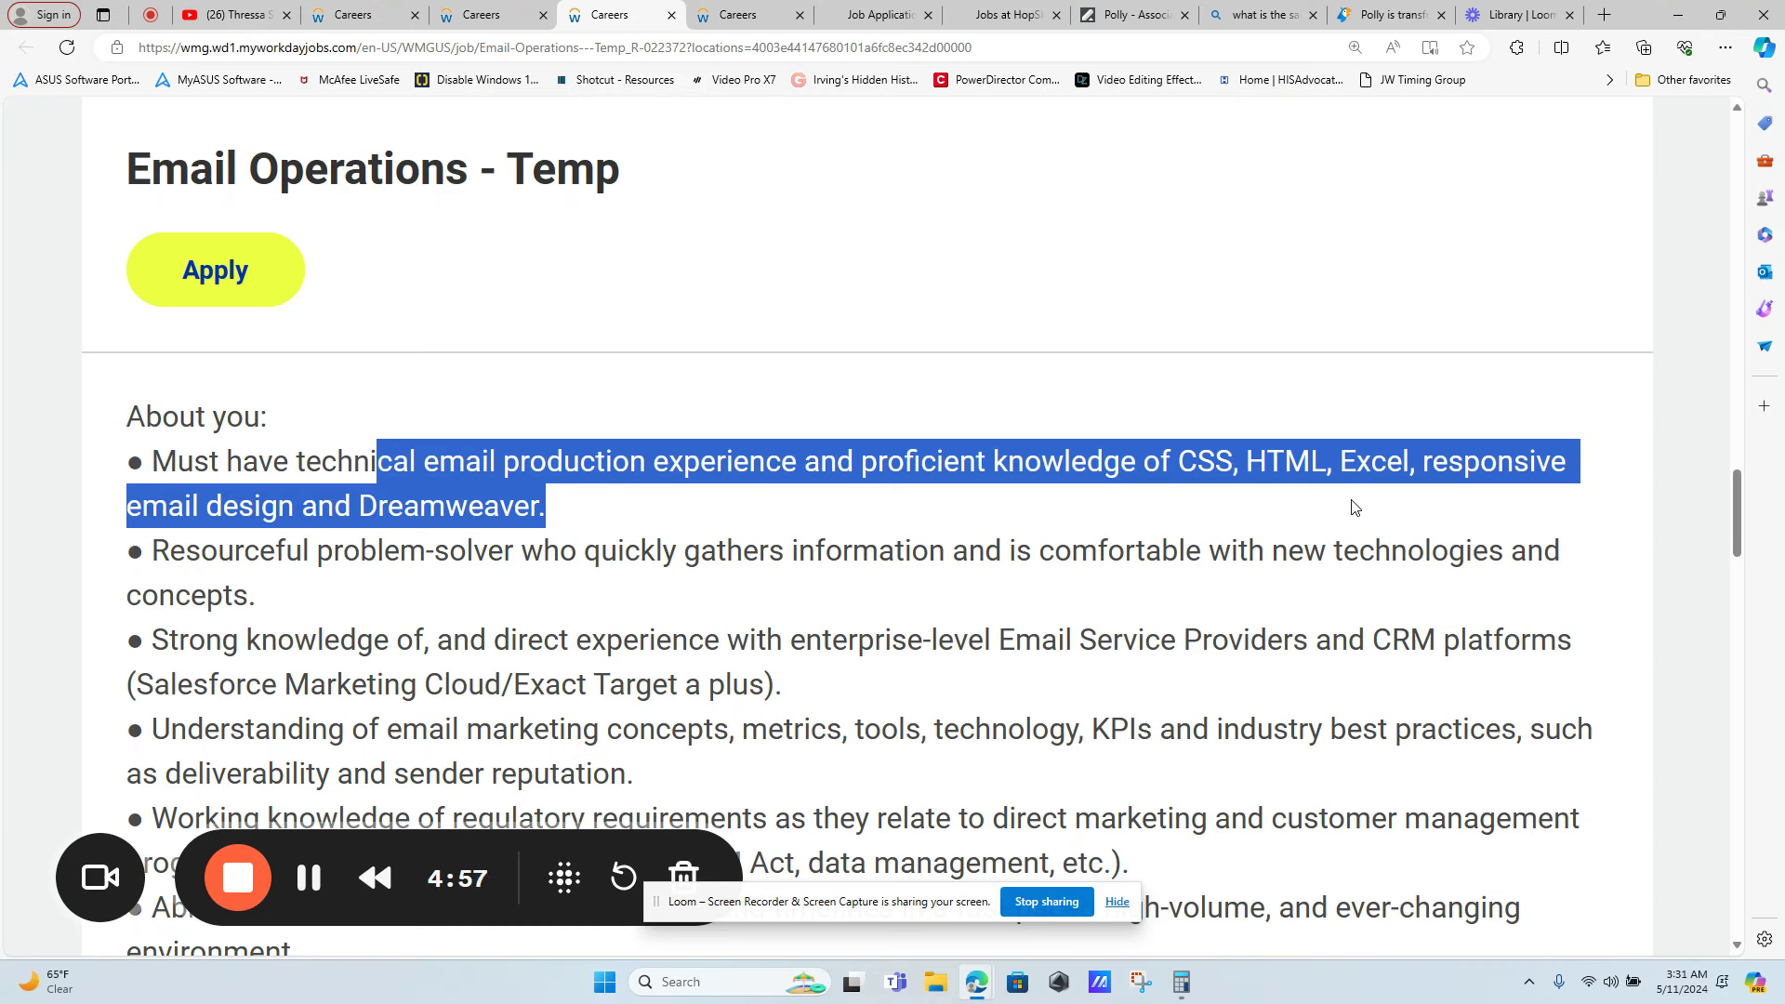
pyautogui.moveTo(318, 639); pyautogui.dragTo(841, 651)
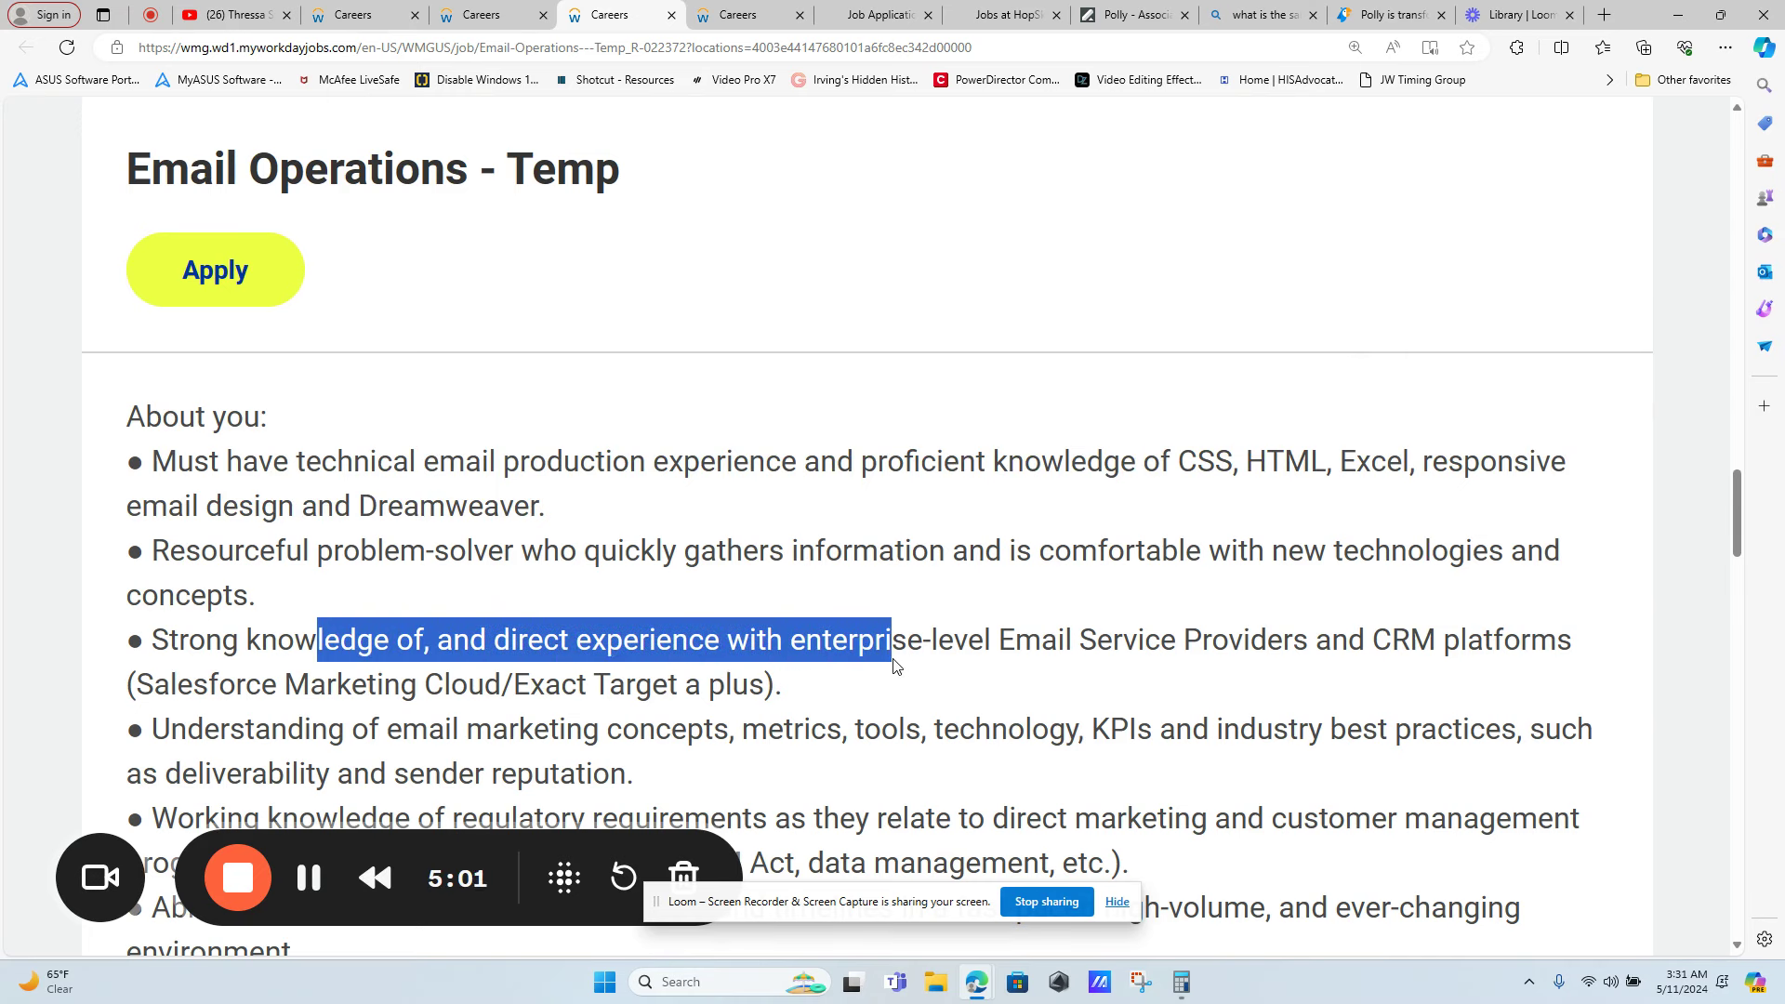
pyautogui.moveTo(840, 651); pyautogui.dragTo(939, 677)
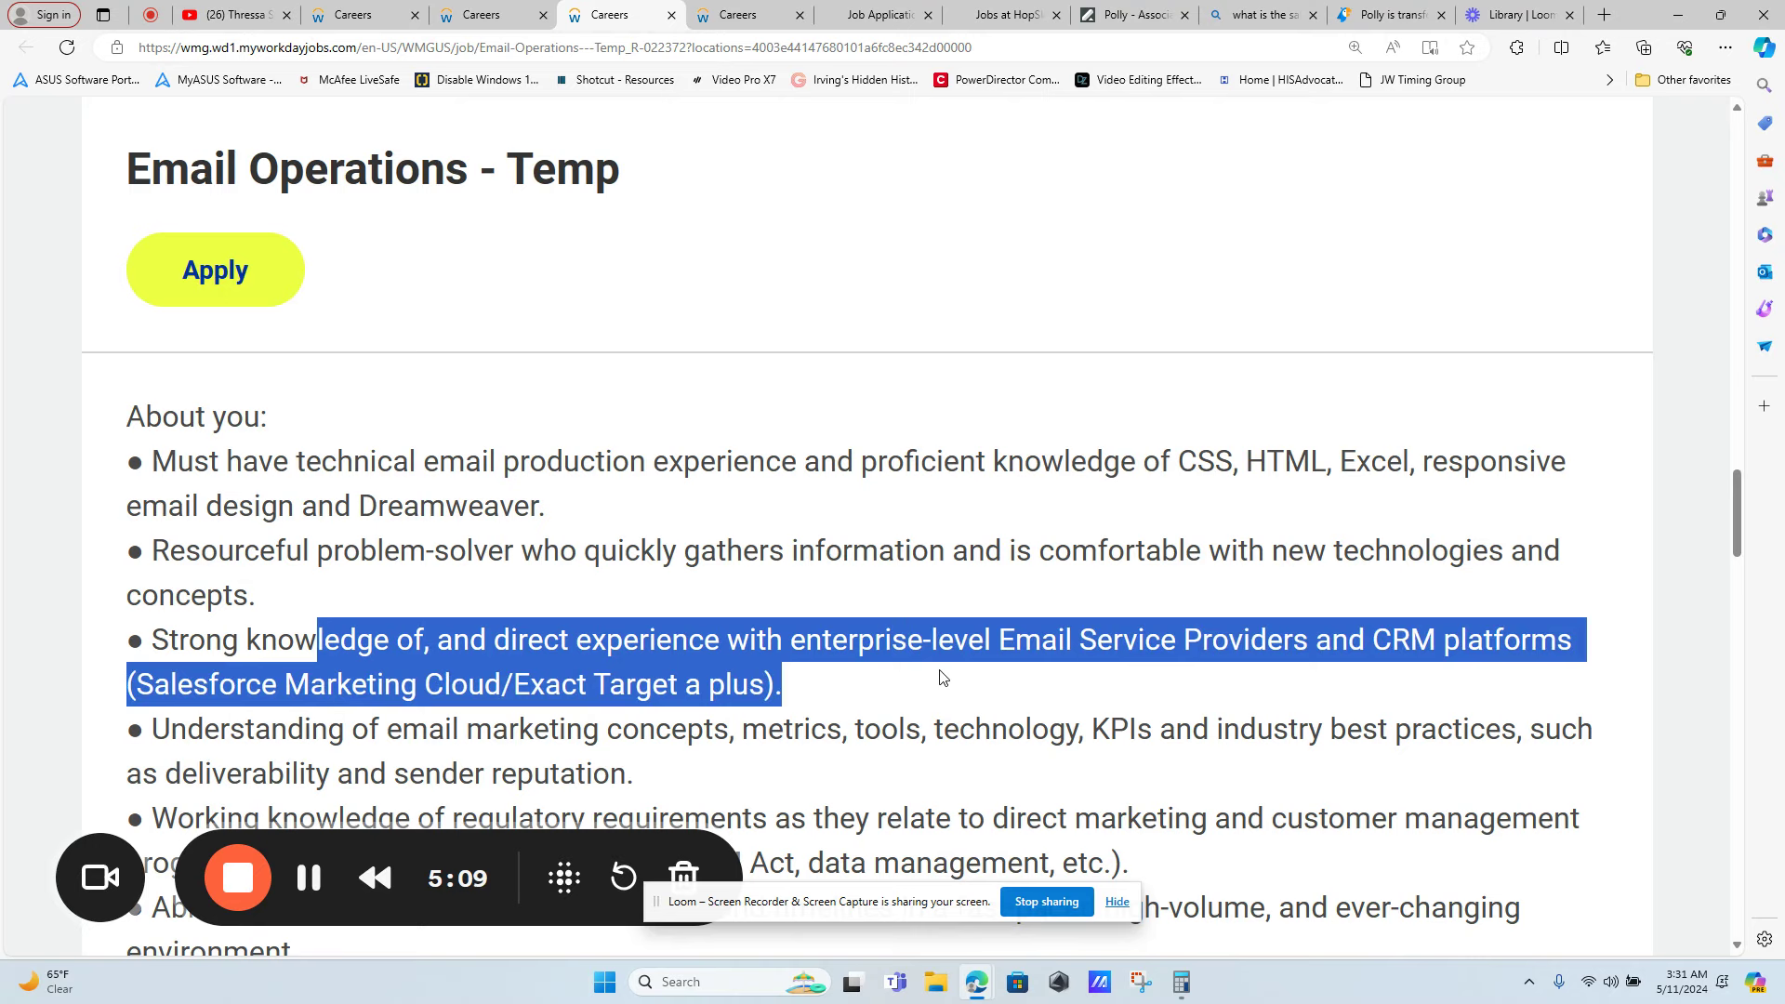
pyautogui.scroll(-3, 475, 679)
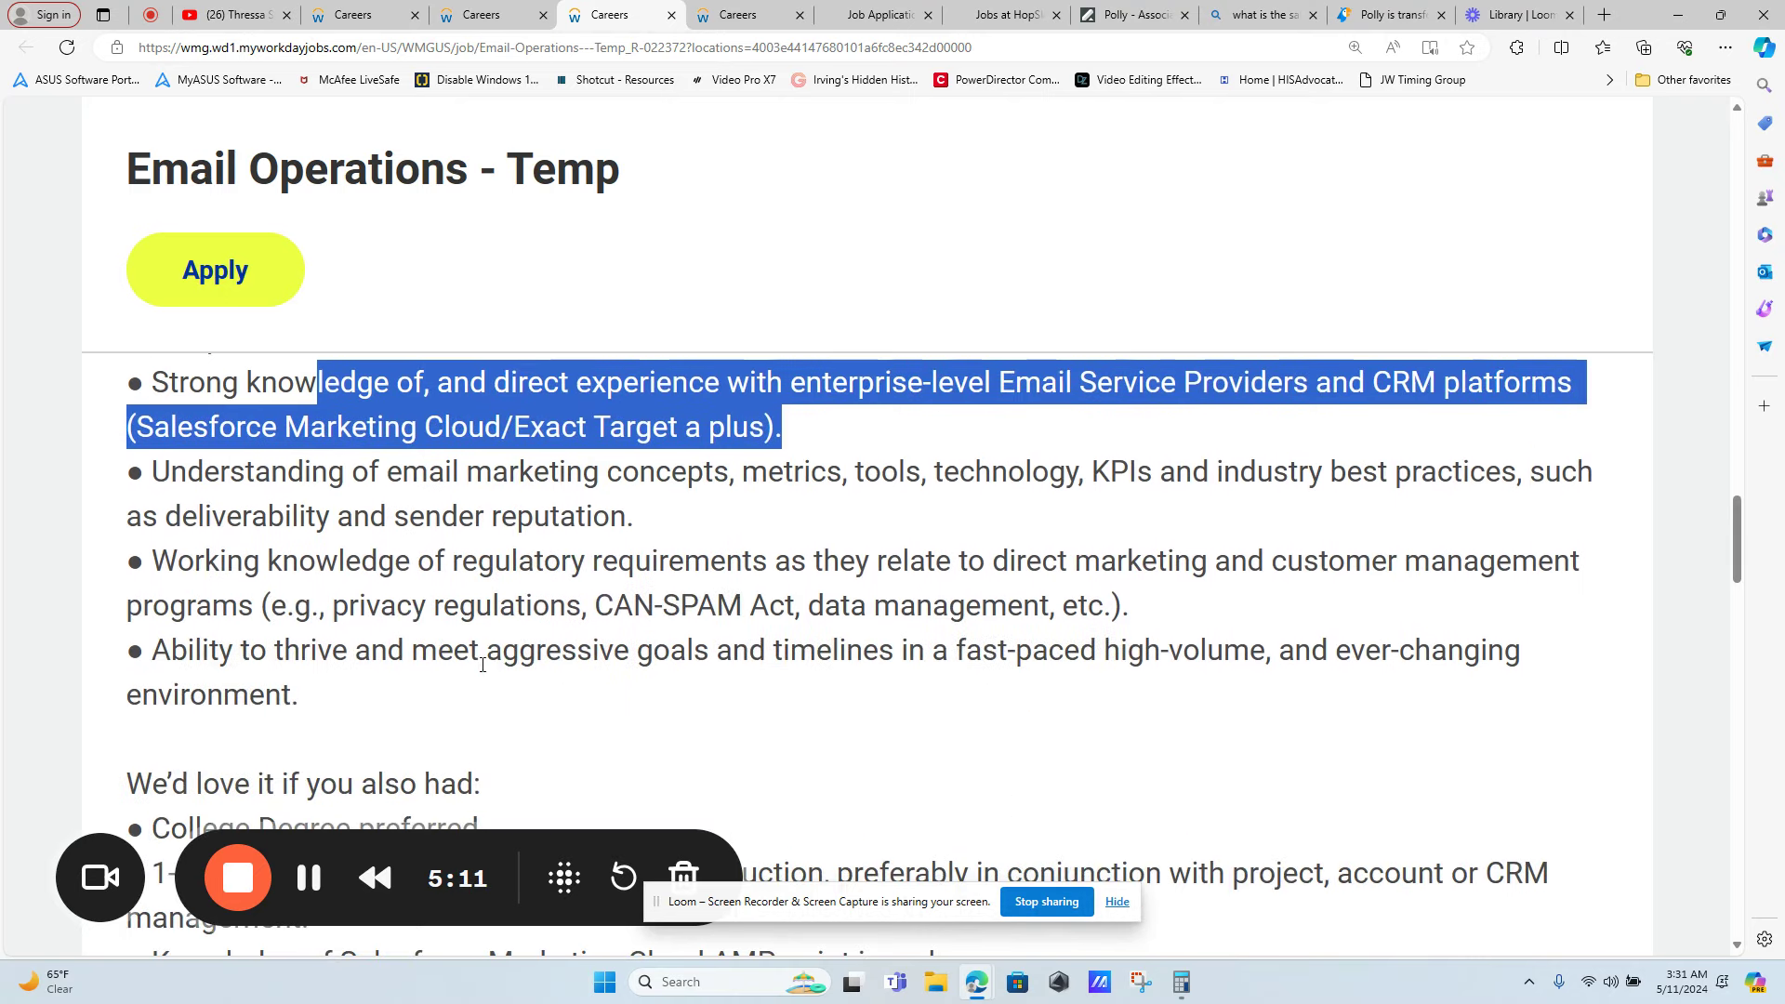
pyautogui.scroll(-3, 476, 678)
pyautogui.scroll(-2, 475, 678)
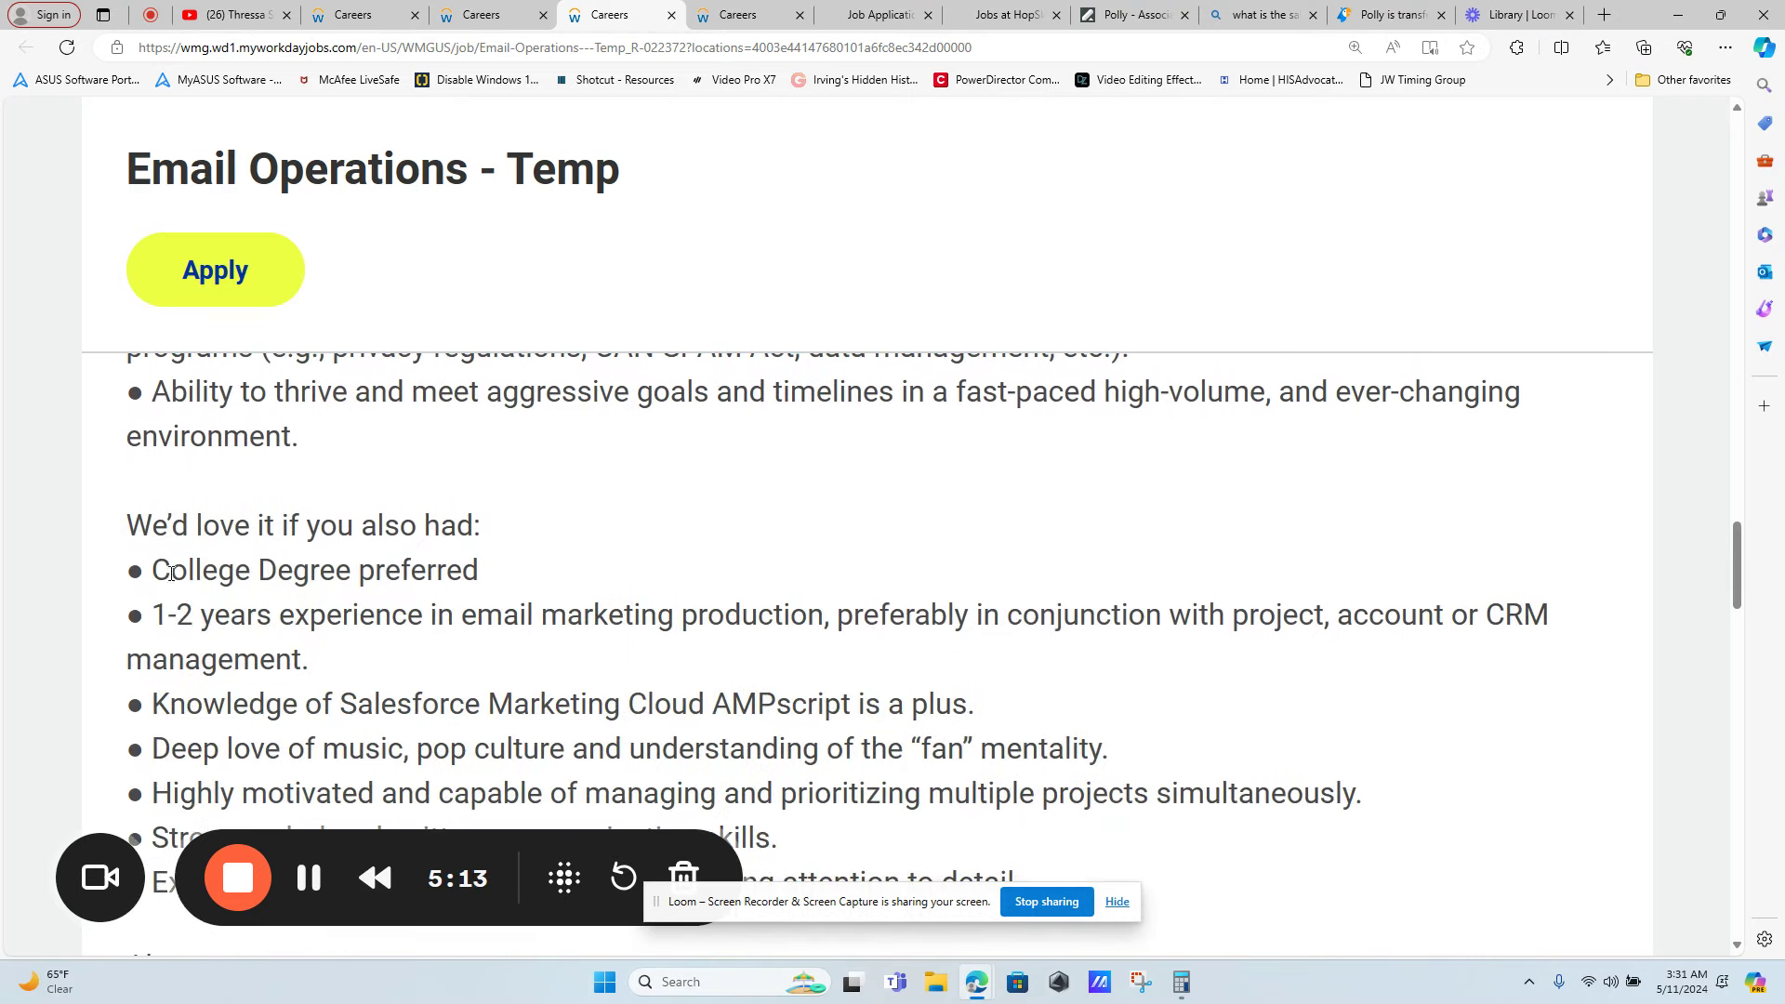
# Highlight the College Degree, email marketing experience and attention-to-detail qualifications
pyautogui.moveTo(169, 571); pyautogui.dragTo(504, 582)
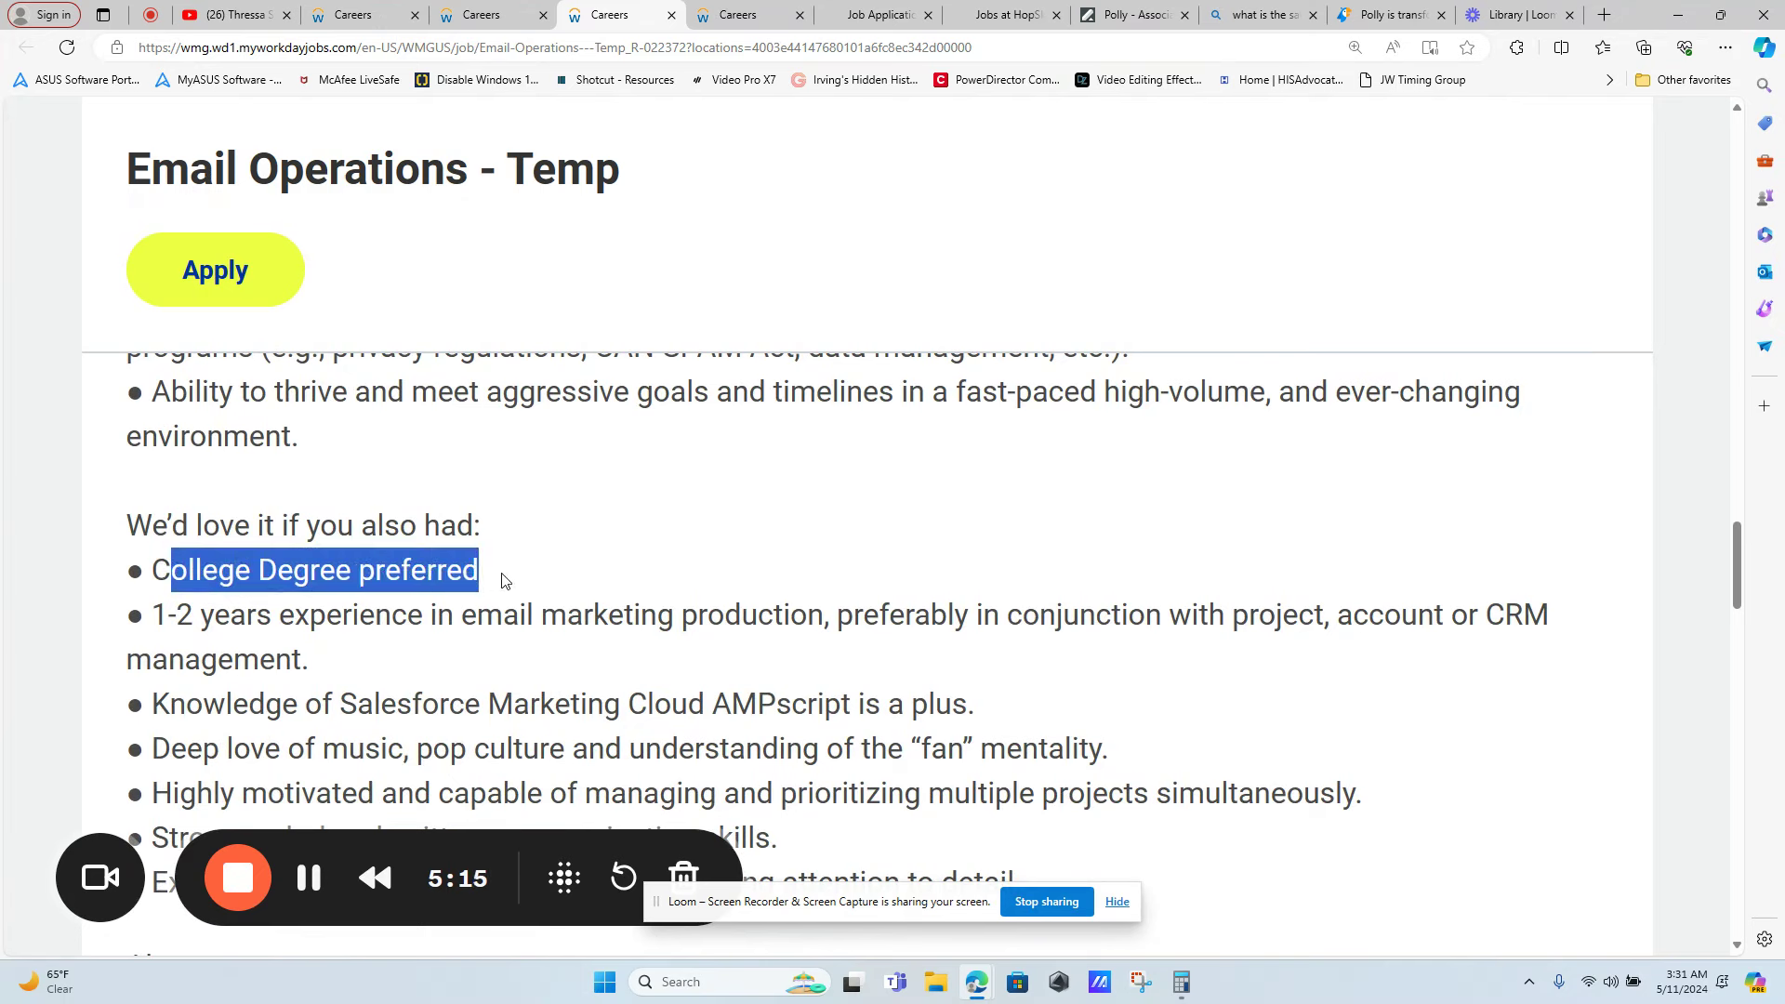
pyautogui.moveTo(503, 581); pyautogui.dragTo(564, 652)
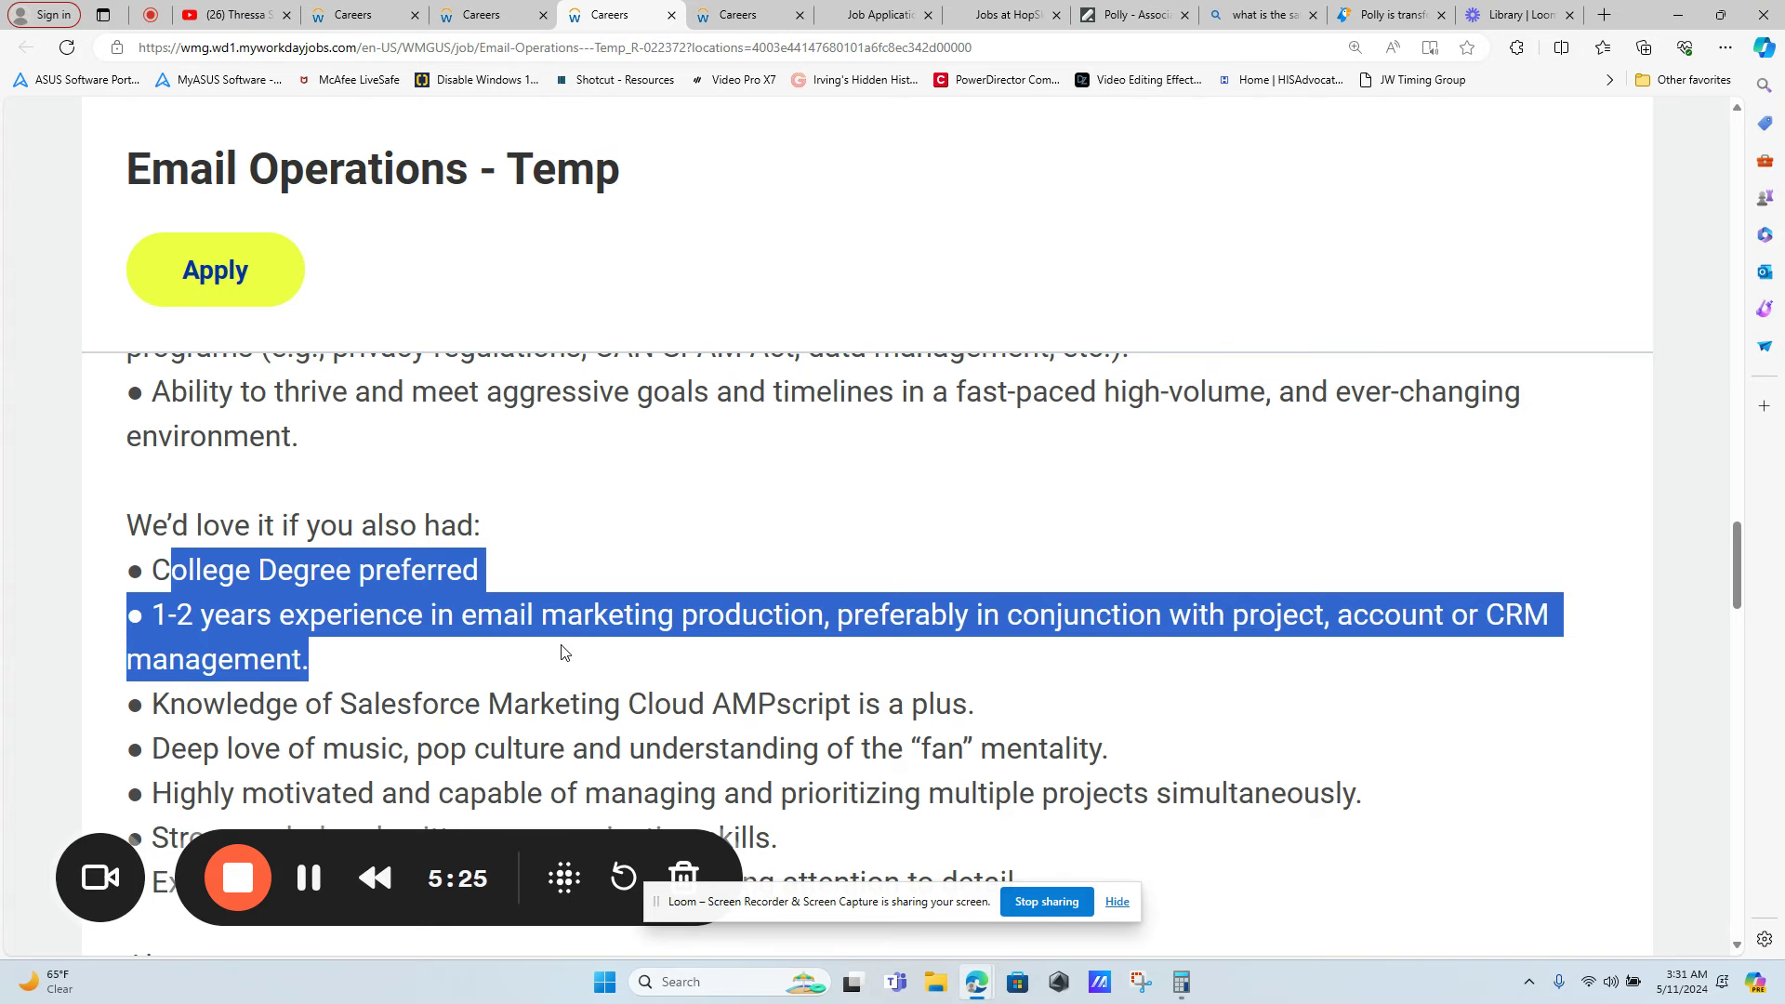
pyautogui.scroll(-2, 565, 654)
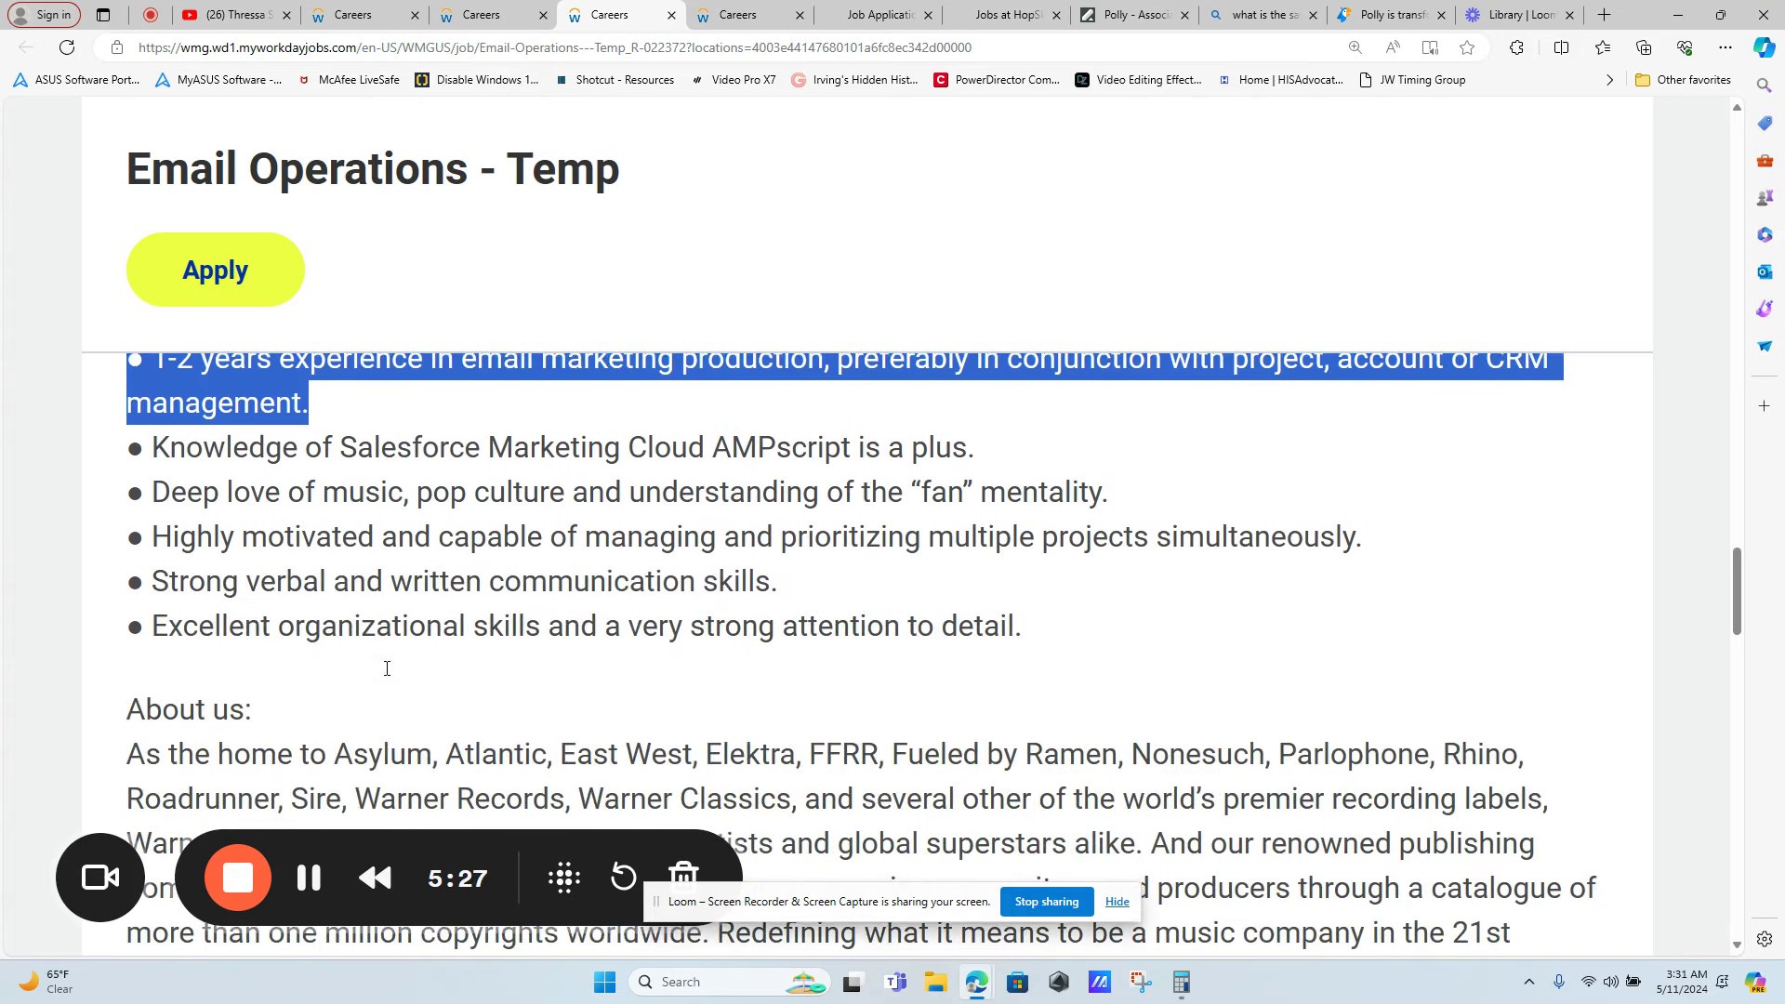
pyautogui.moveTo(260, 628); pyautogui.dragTo(1022, 635)
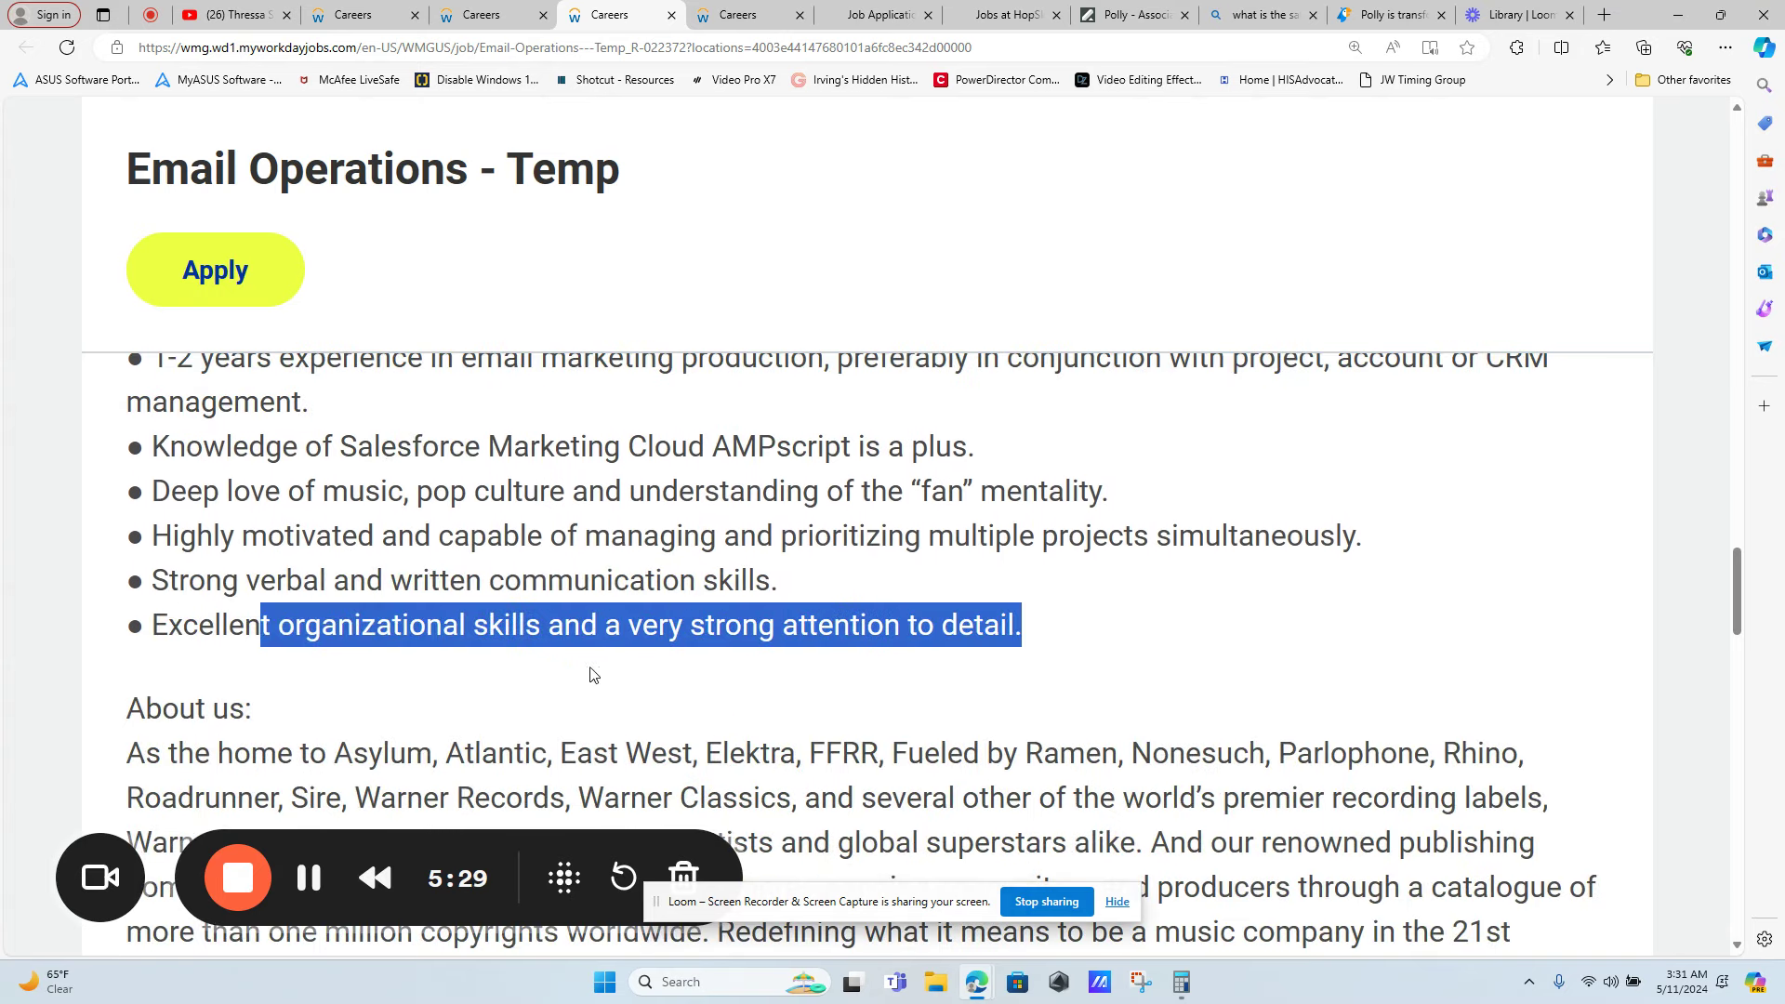
pyautogui.scroll(-4, 607, 680)
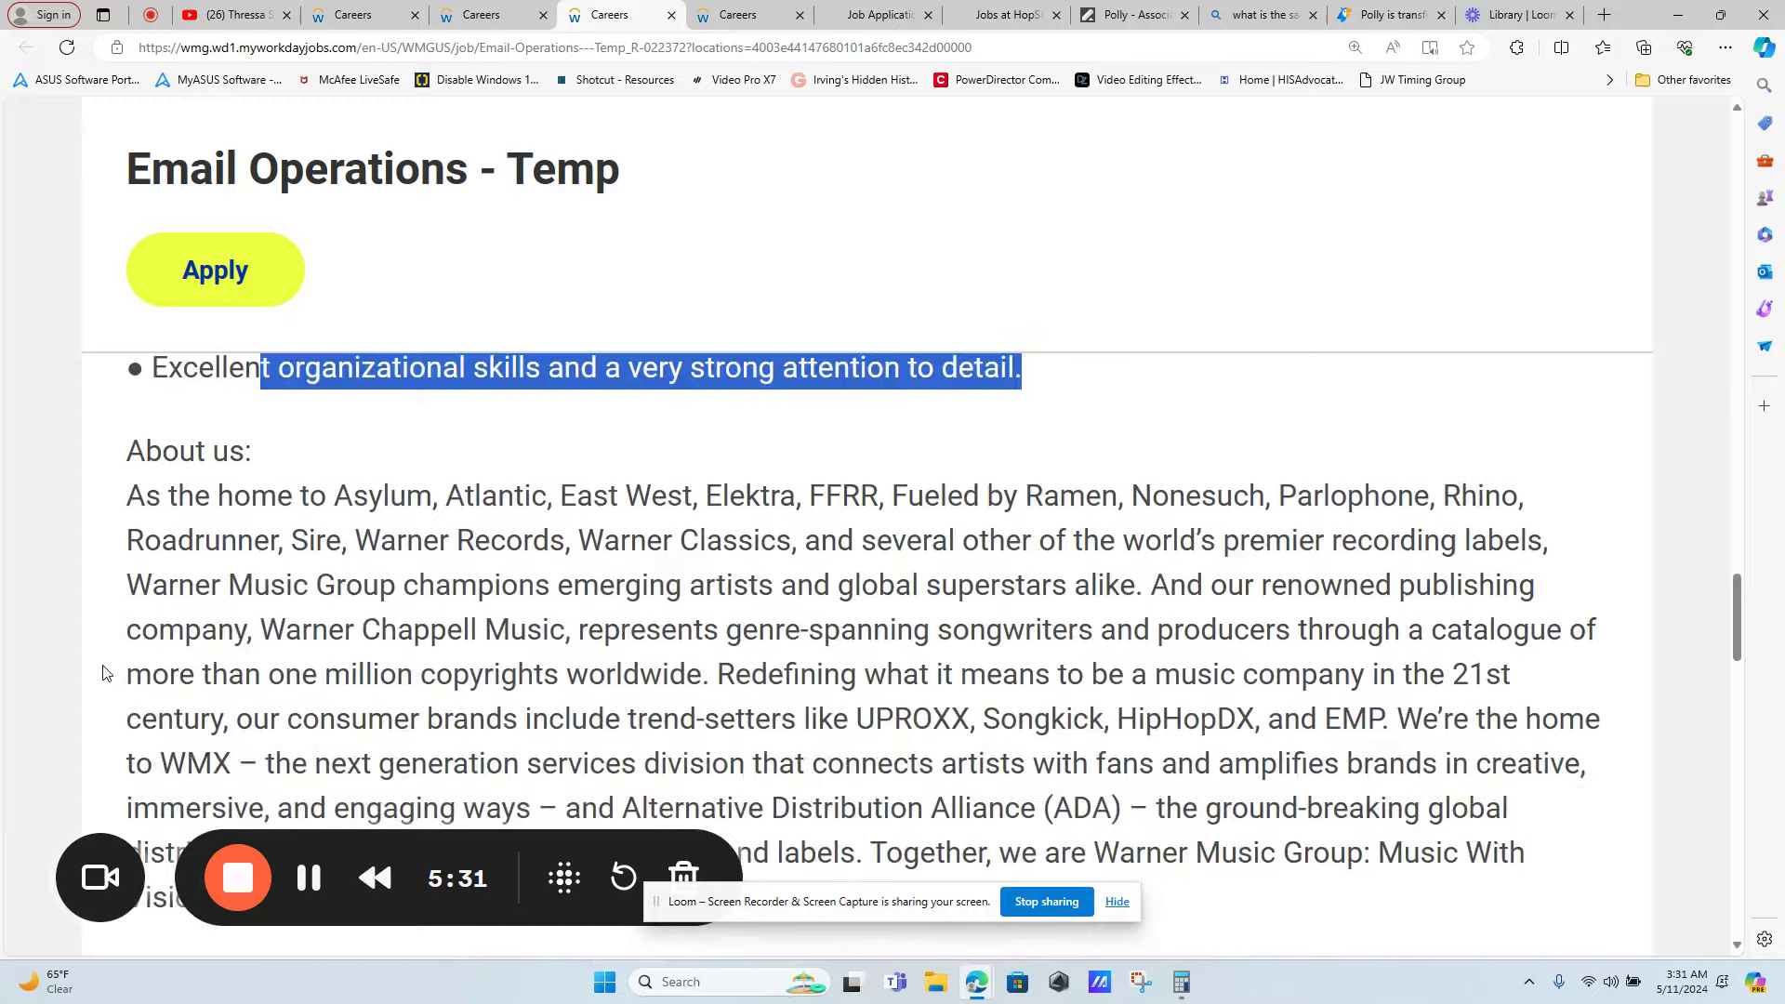
pyautogui.scroll(-4, 607, 681)
pyautogui.scroll(-3, 279, 677)
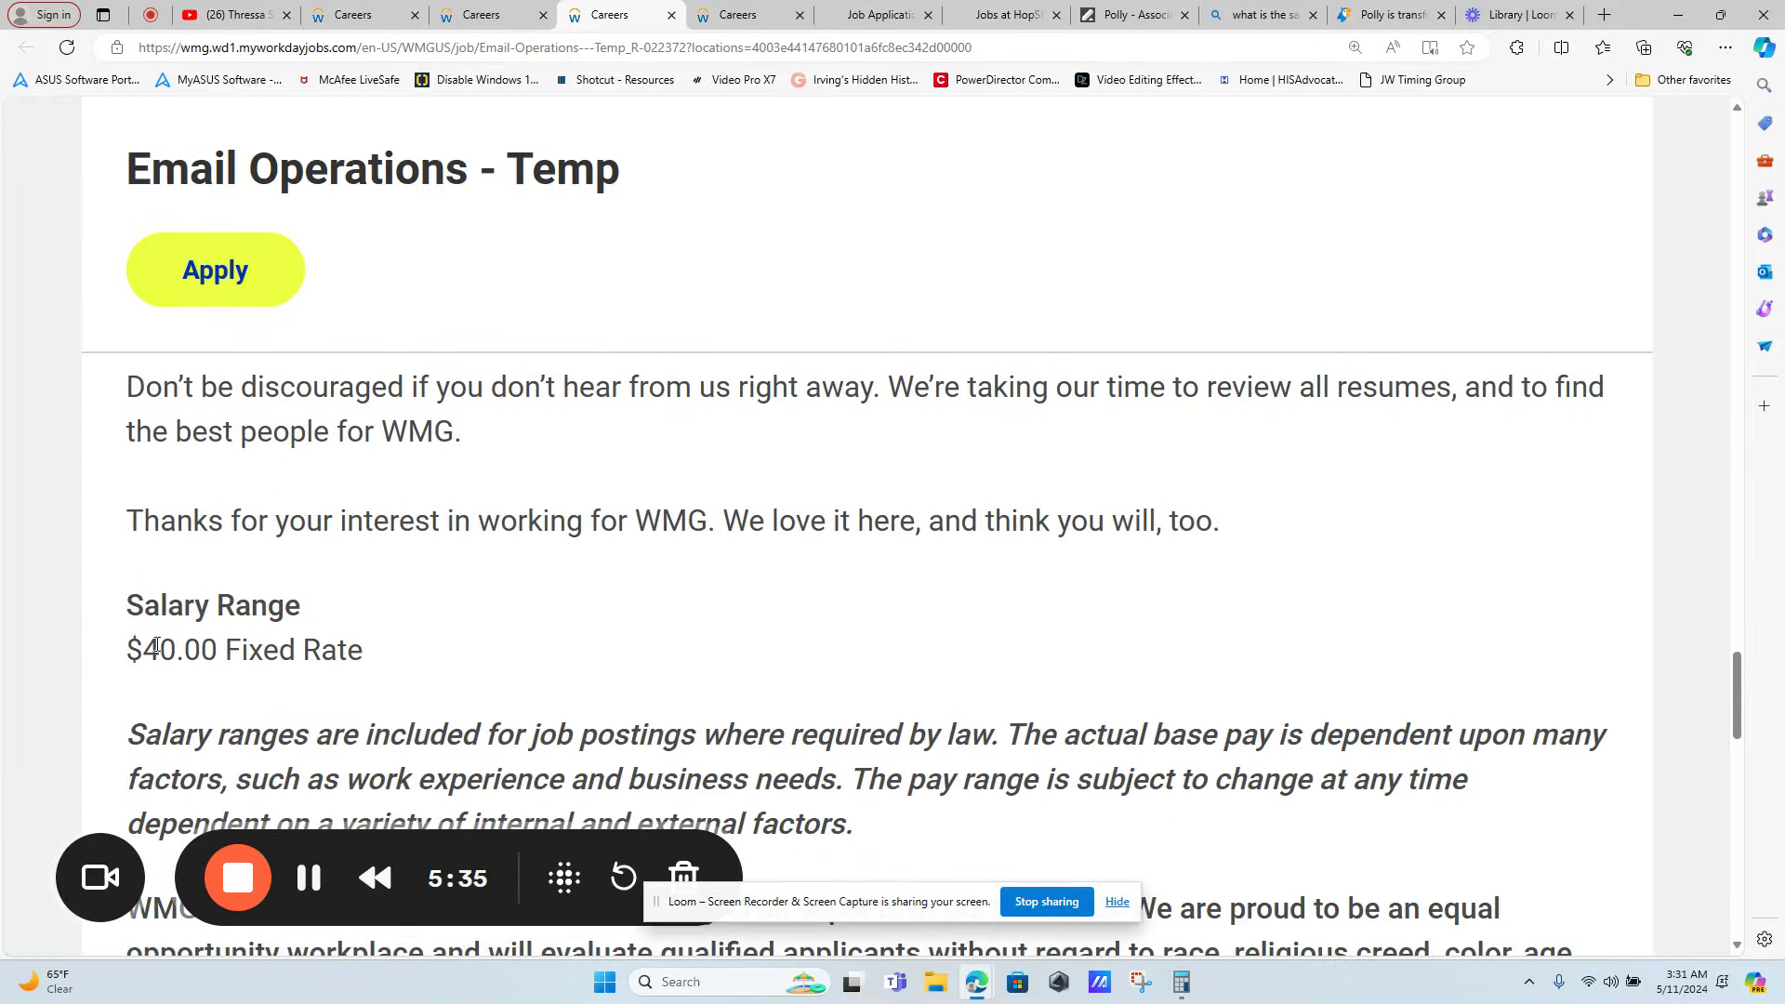
pyautogui.scroll(5, 505, 360)
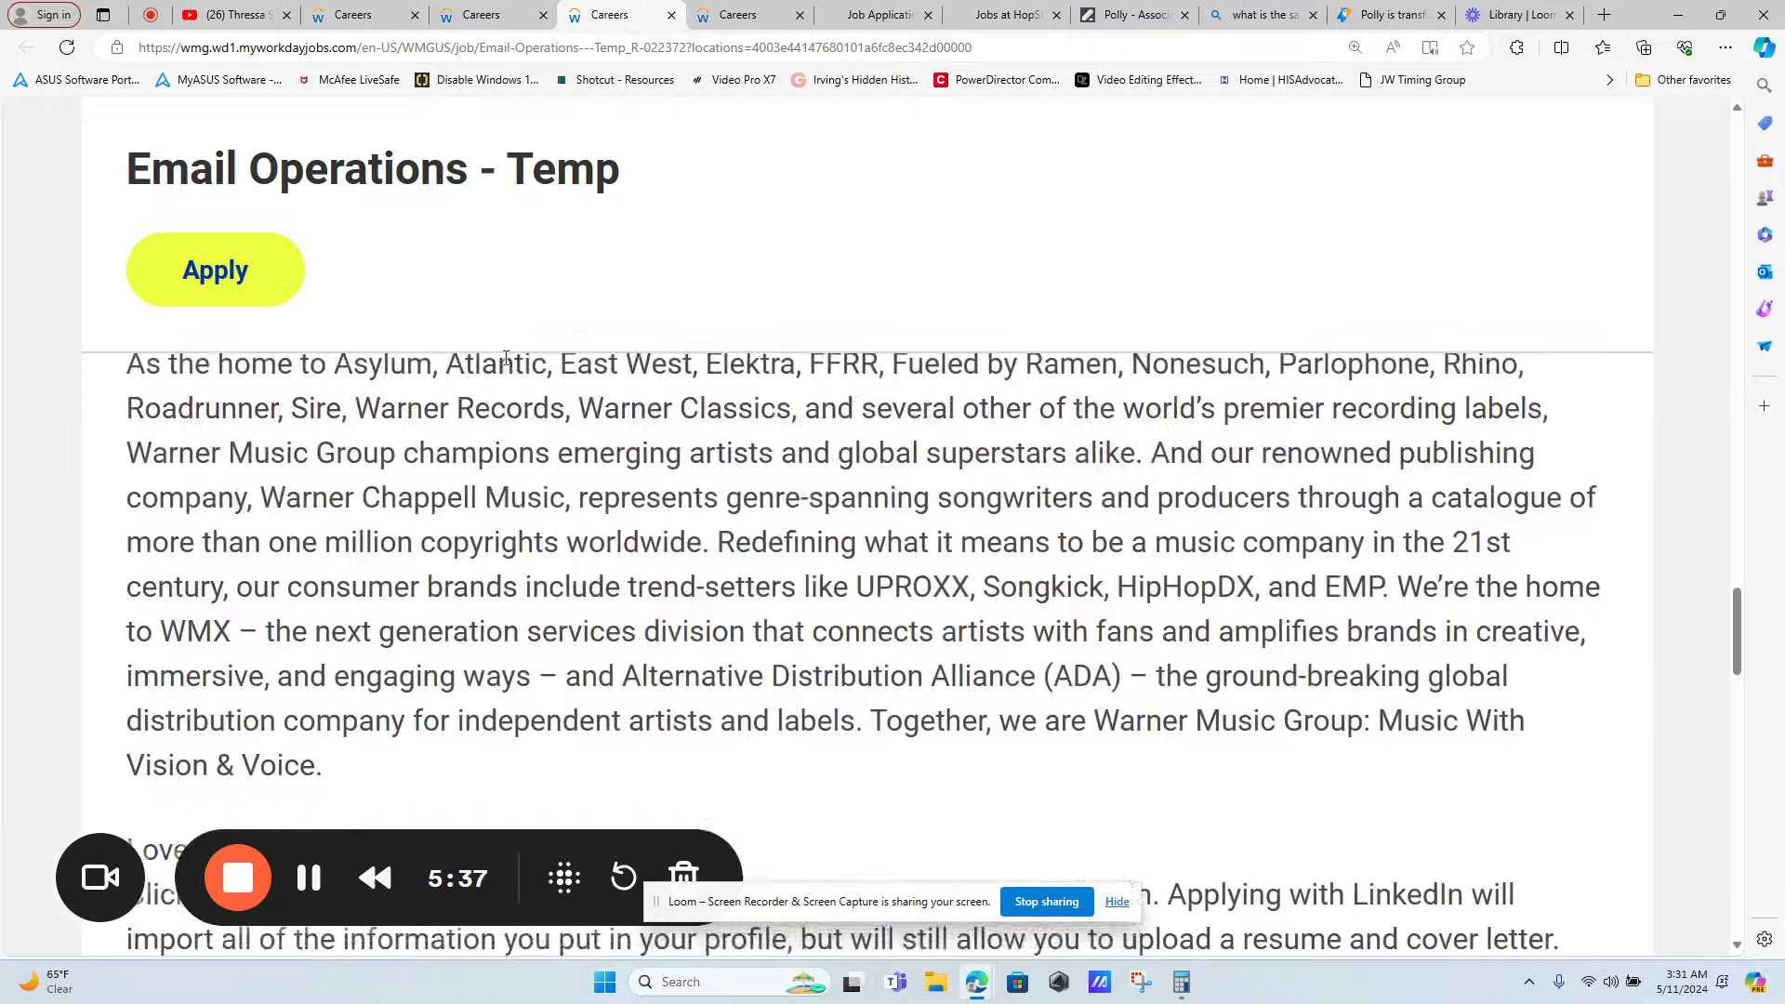
pyautogui.scroll(4, 505, 360)
pyautogui.scroll(5, 505, 360)
pyautogui.scroll(5, 506, 361)
pyautogui.scroll(4, 505, 360)
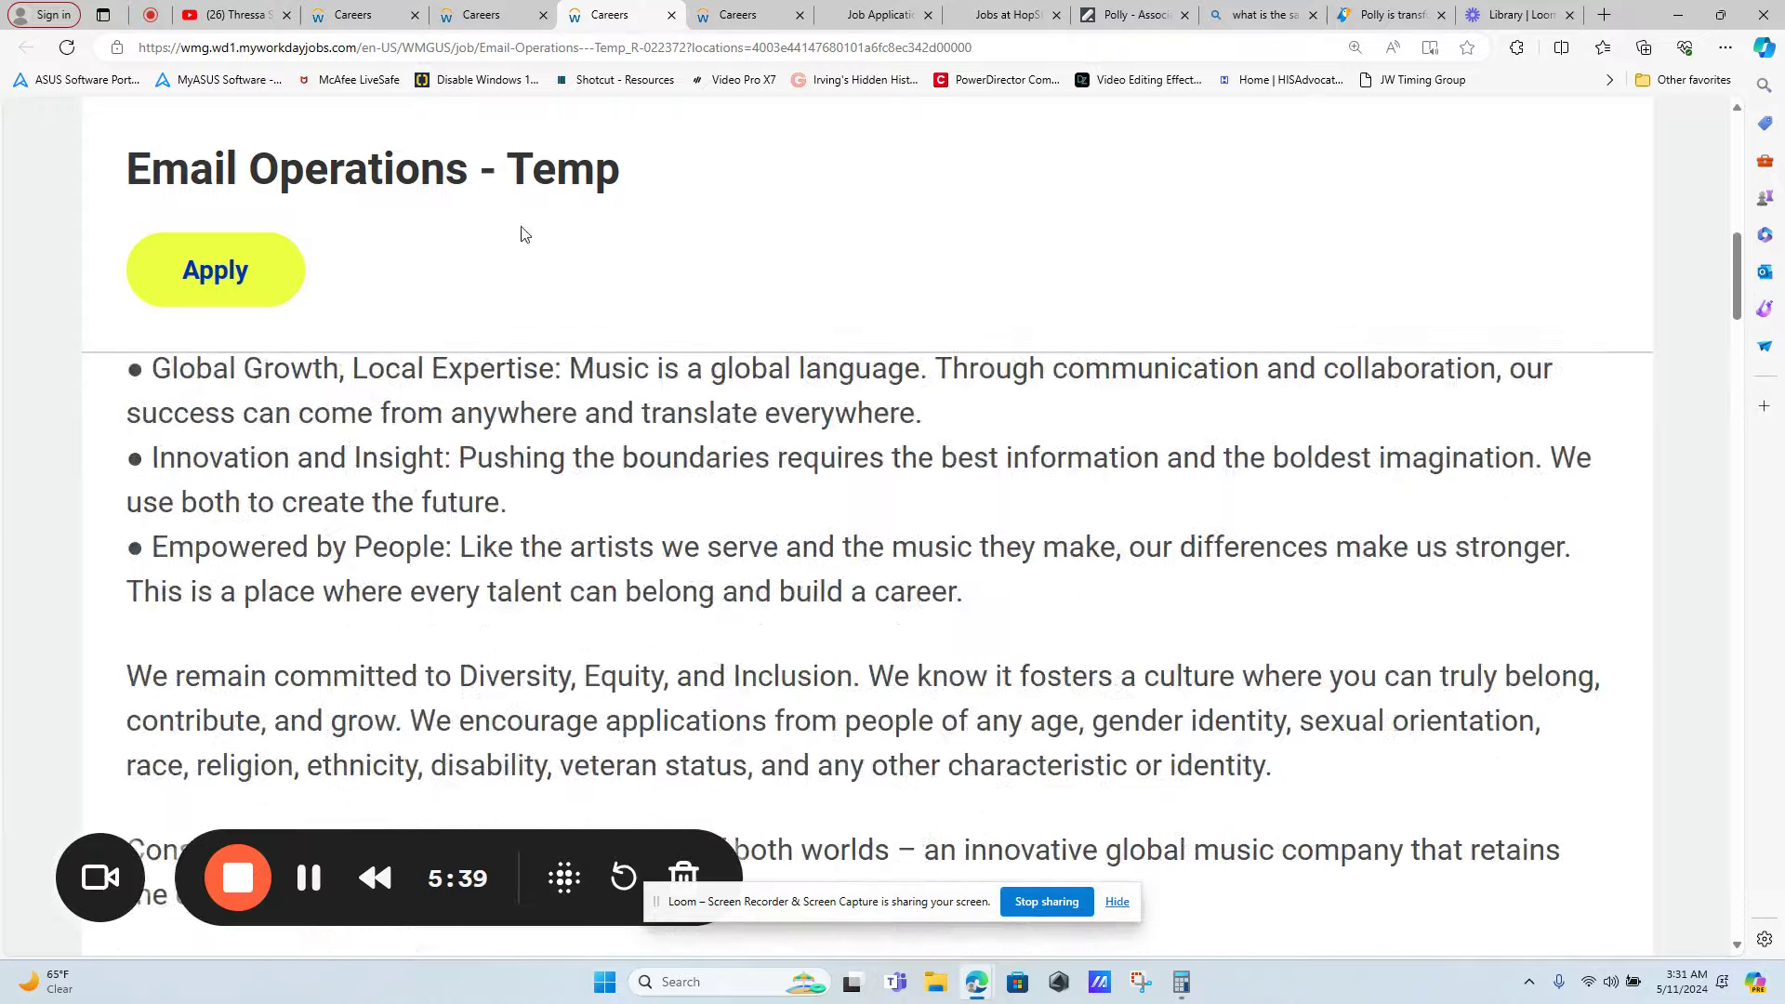
pyautogui.scroll(3, 505, 360)
pyautogui.click(718, 15)
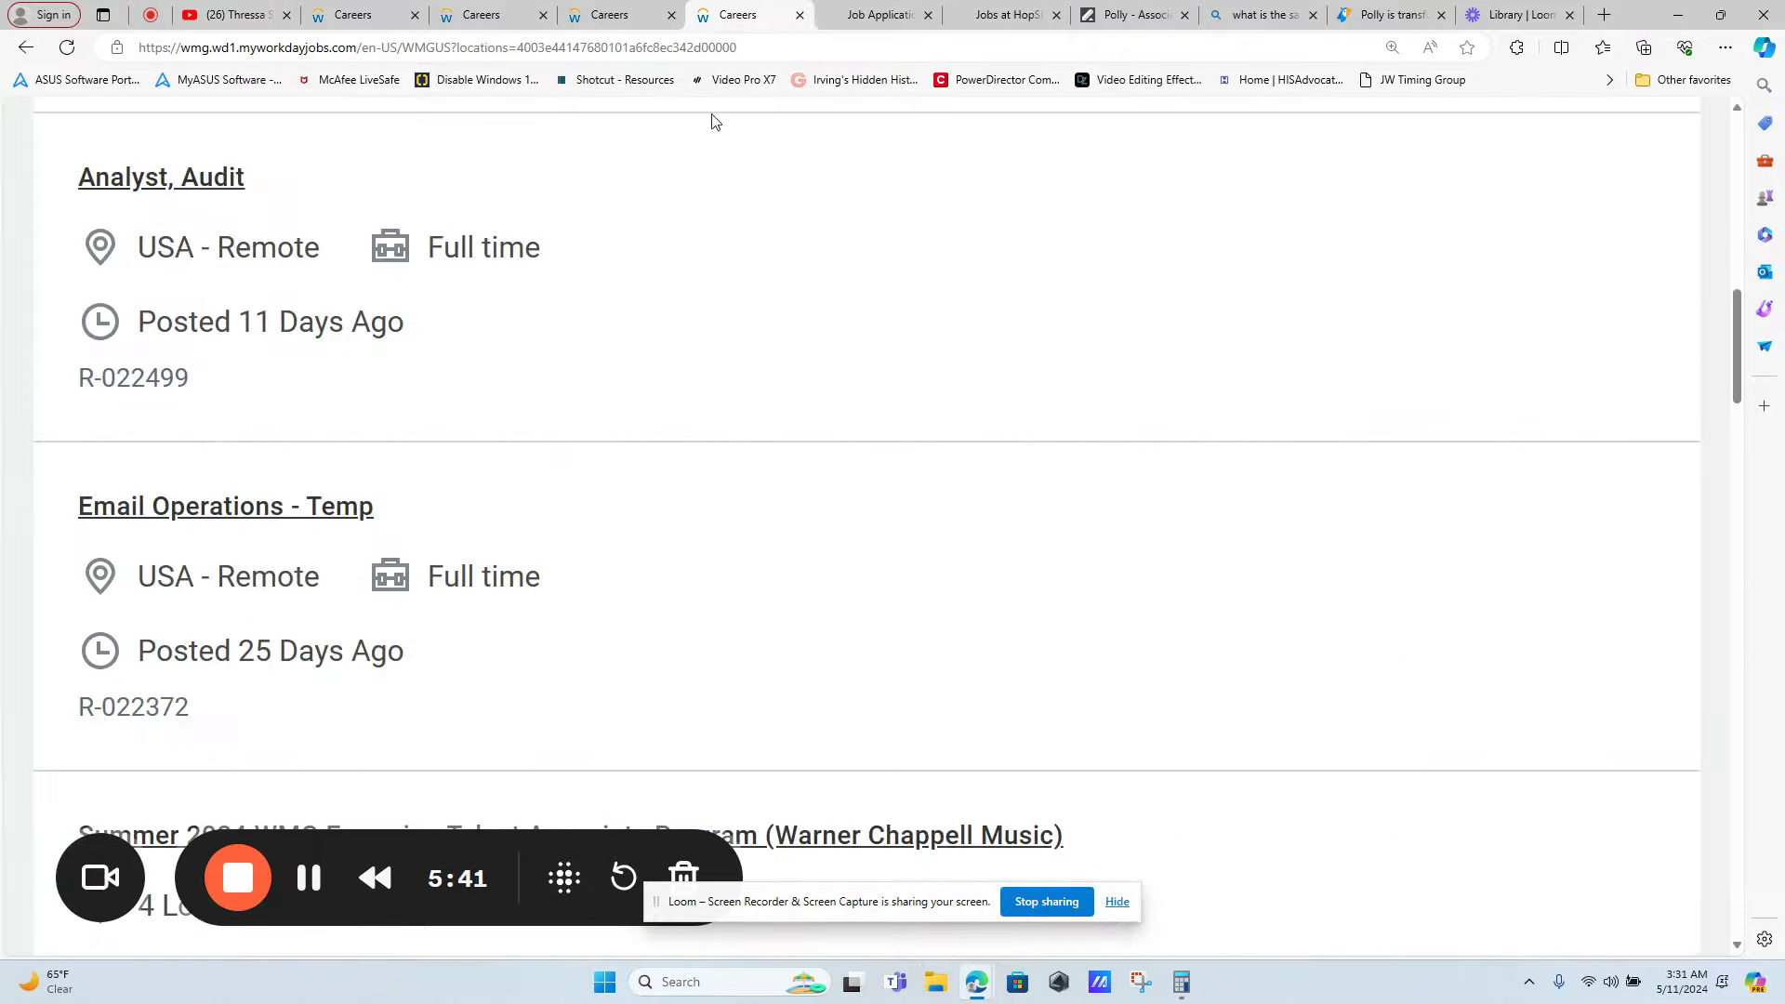
pyautogui.scroll(3, 760, 389)
pyautogui.scroll(5, 763, 389)
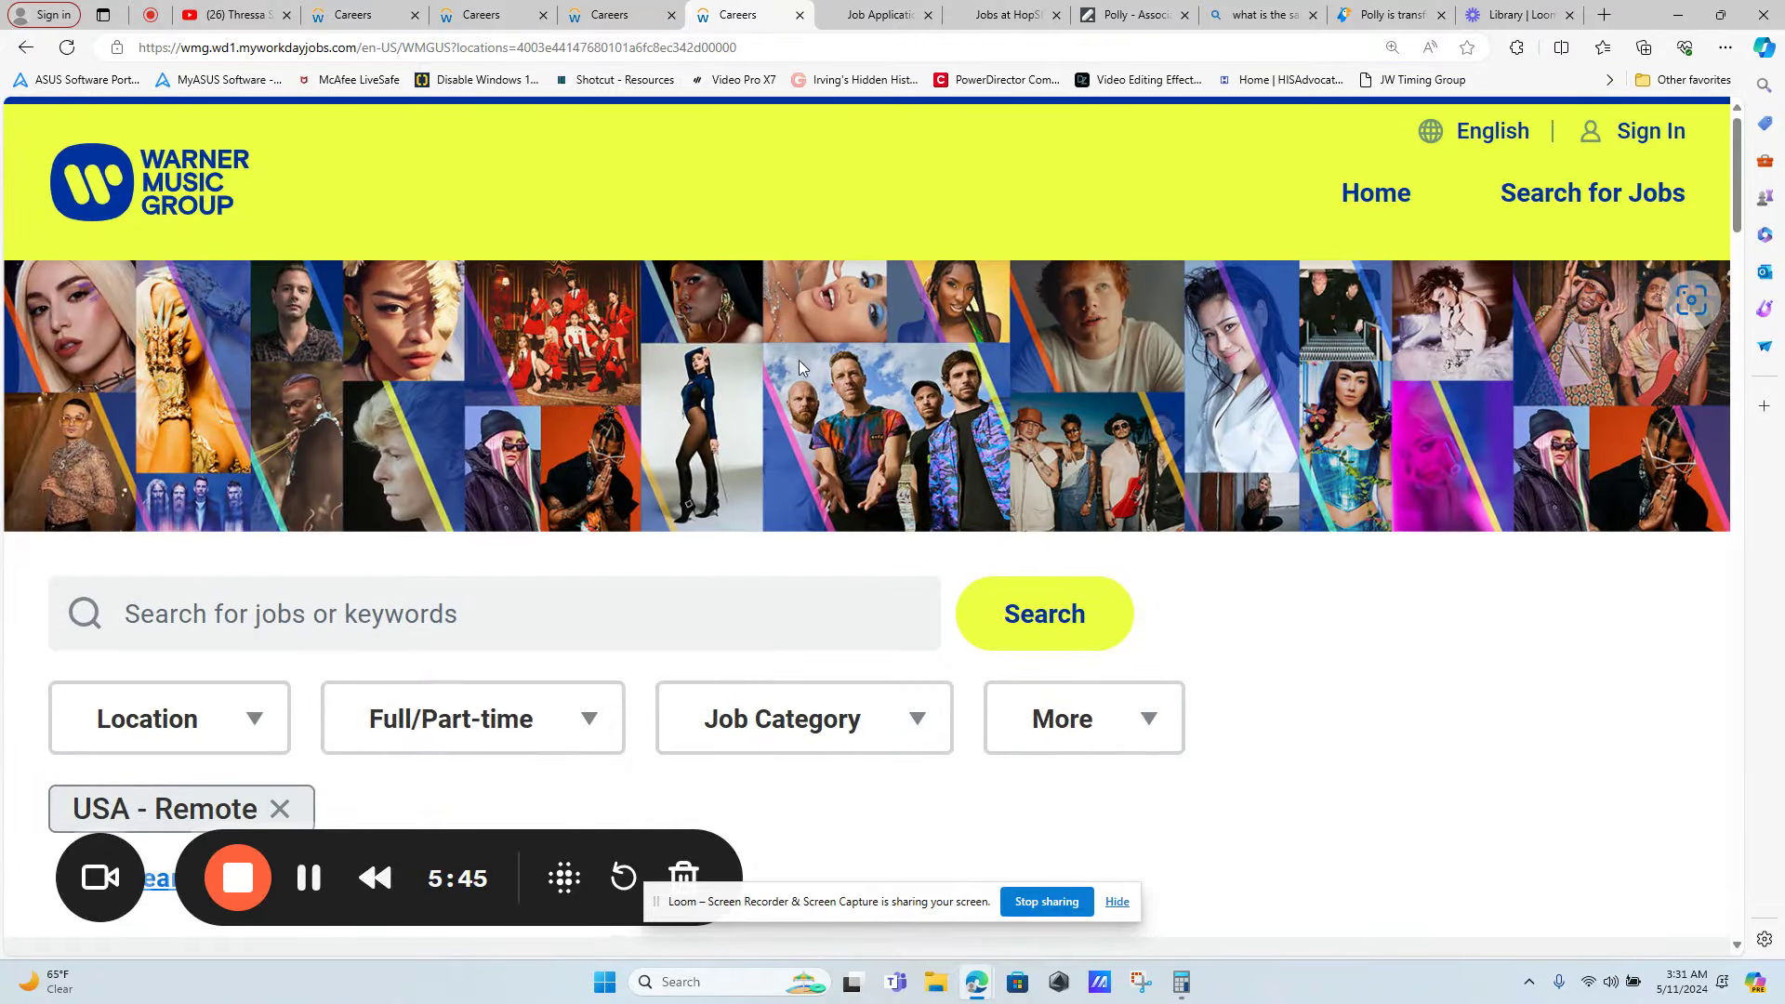
pyautogui.scroll(-3, 799, 360)
pyautogui.scroll(-2, 798, 360)
pyautogui.scroll(-1, 800, 367)
pyautogui.scroll(-3, 747, 375)
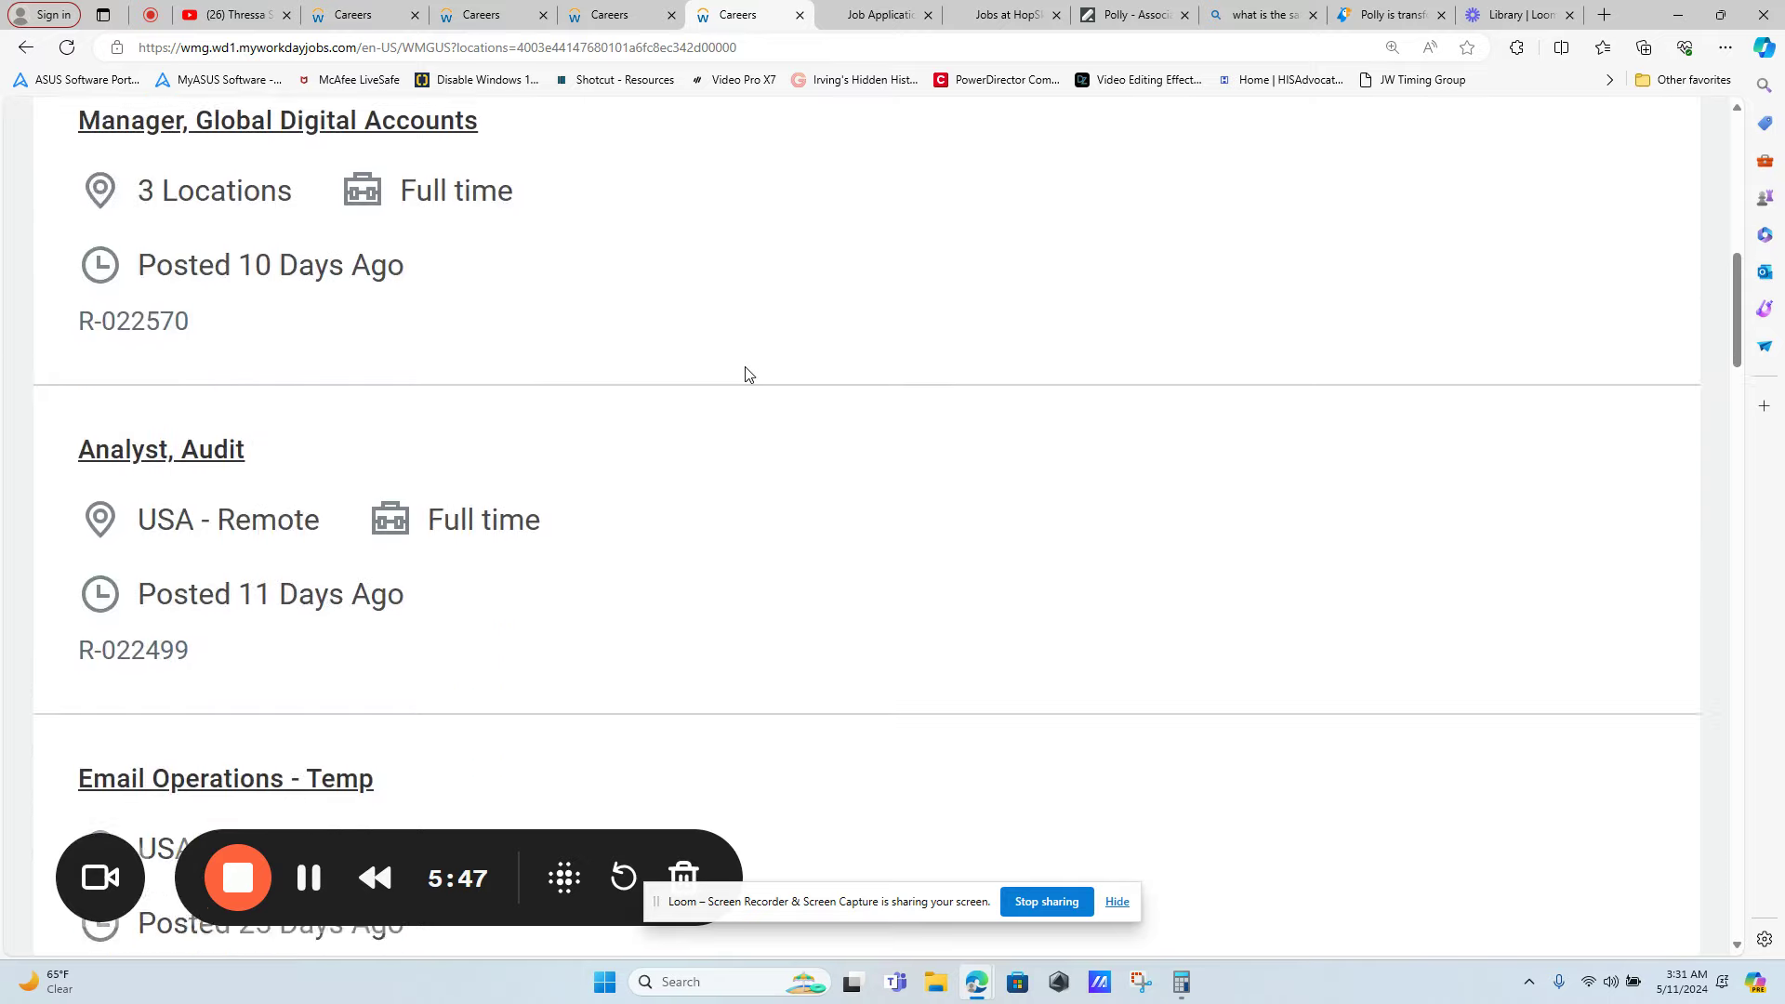
pyautogui.scroll(-1, 747, 376)
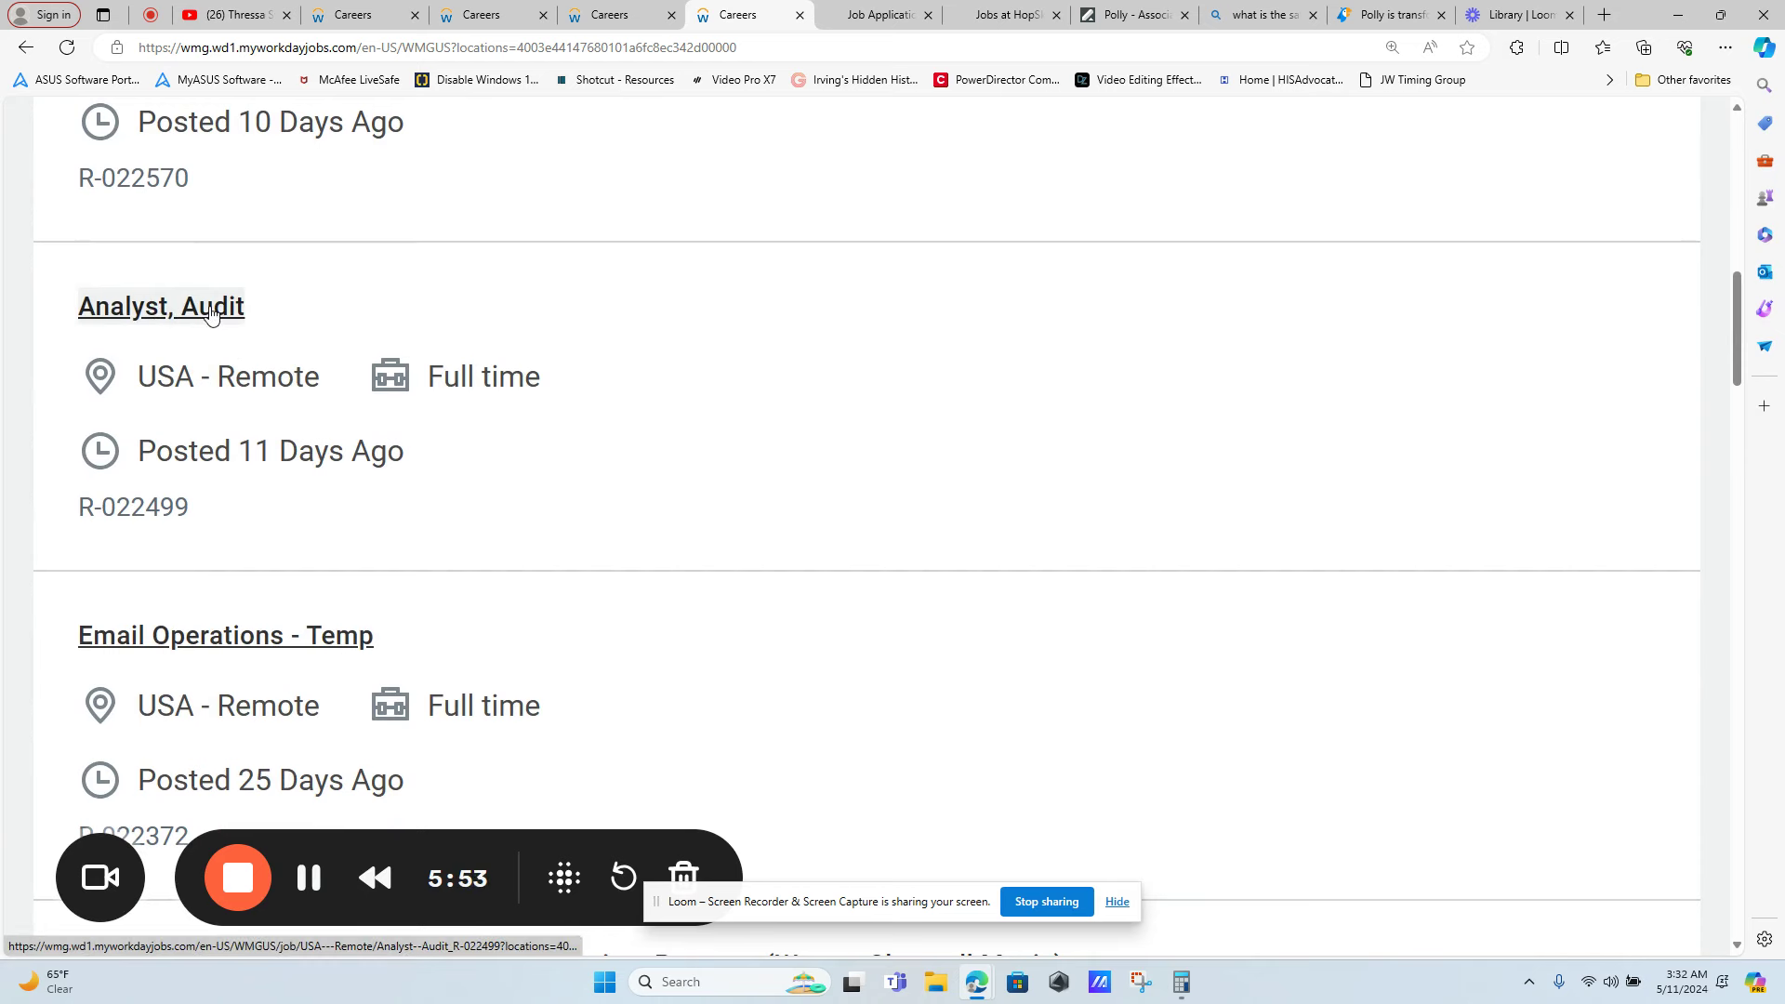
pyautogui.moveTo(234, 377); pyautogui.dragTo(322, 380)
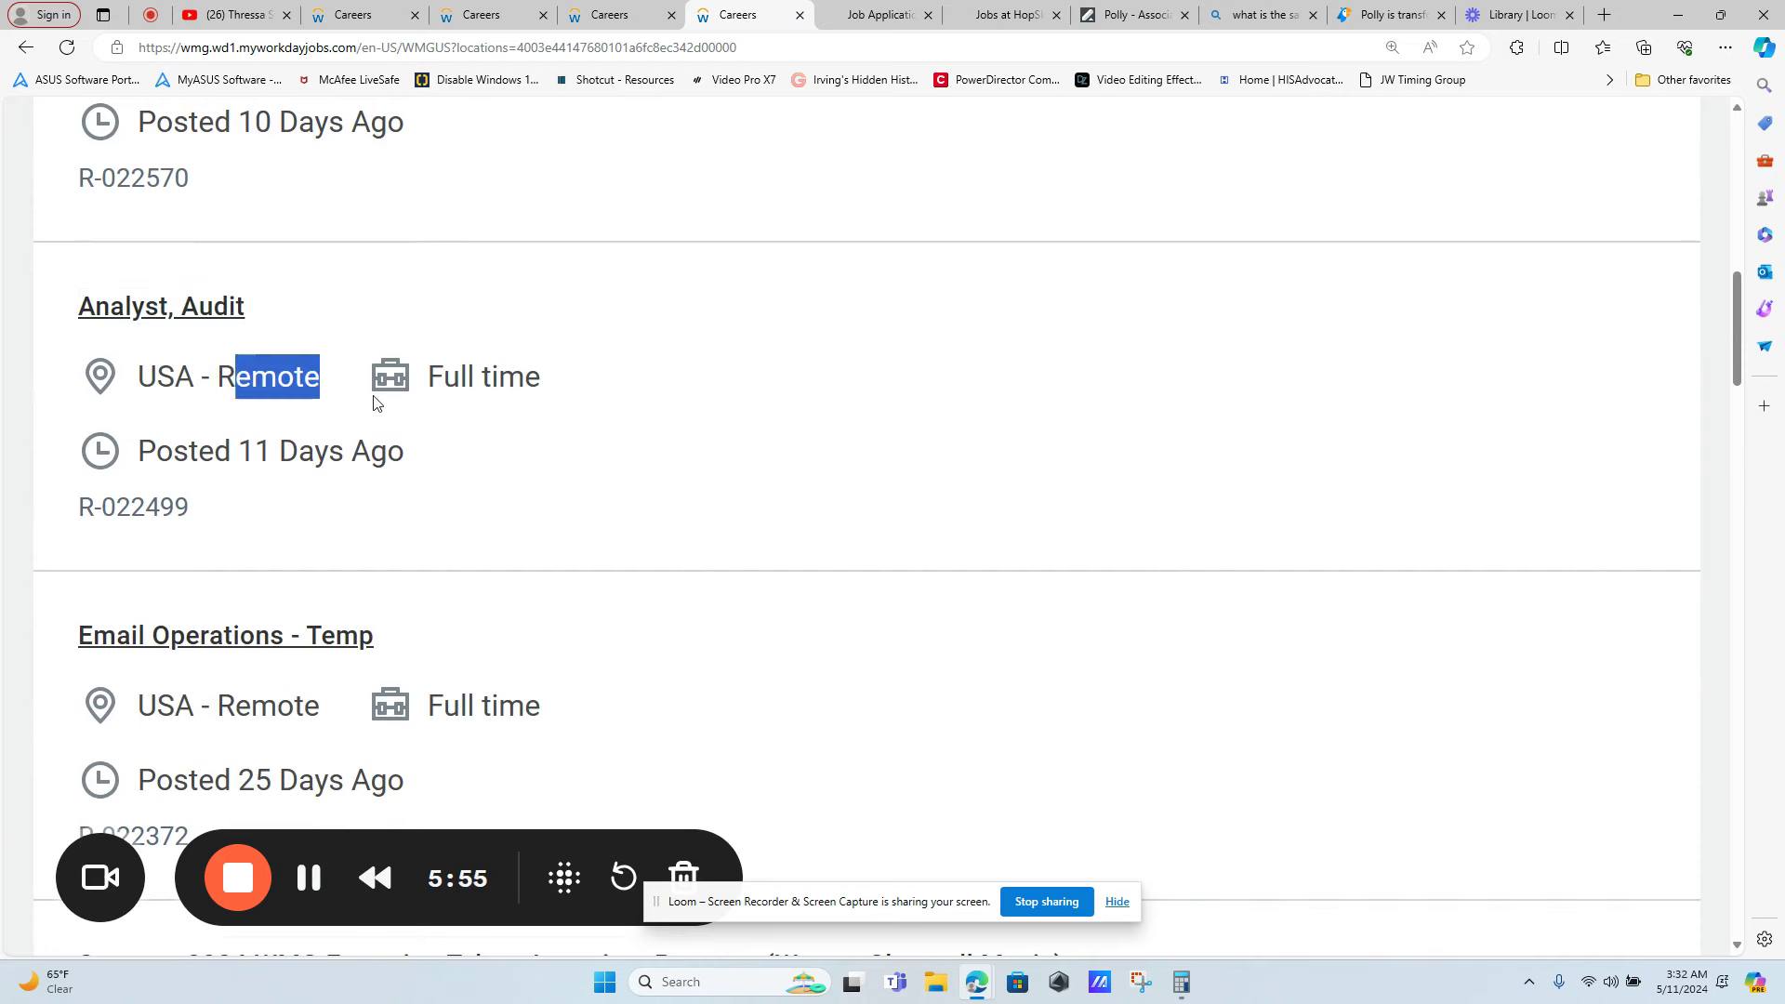
pyautogui.scroll(-2, 354, 421)
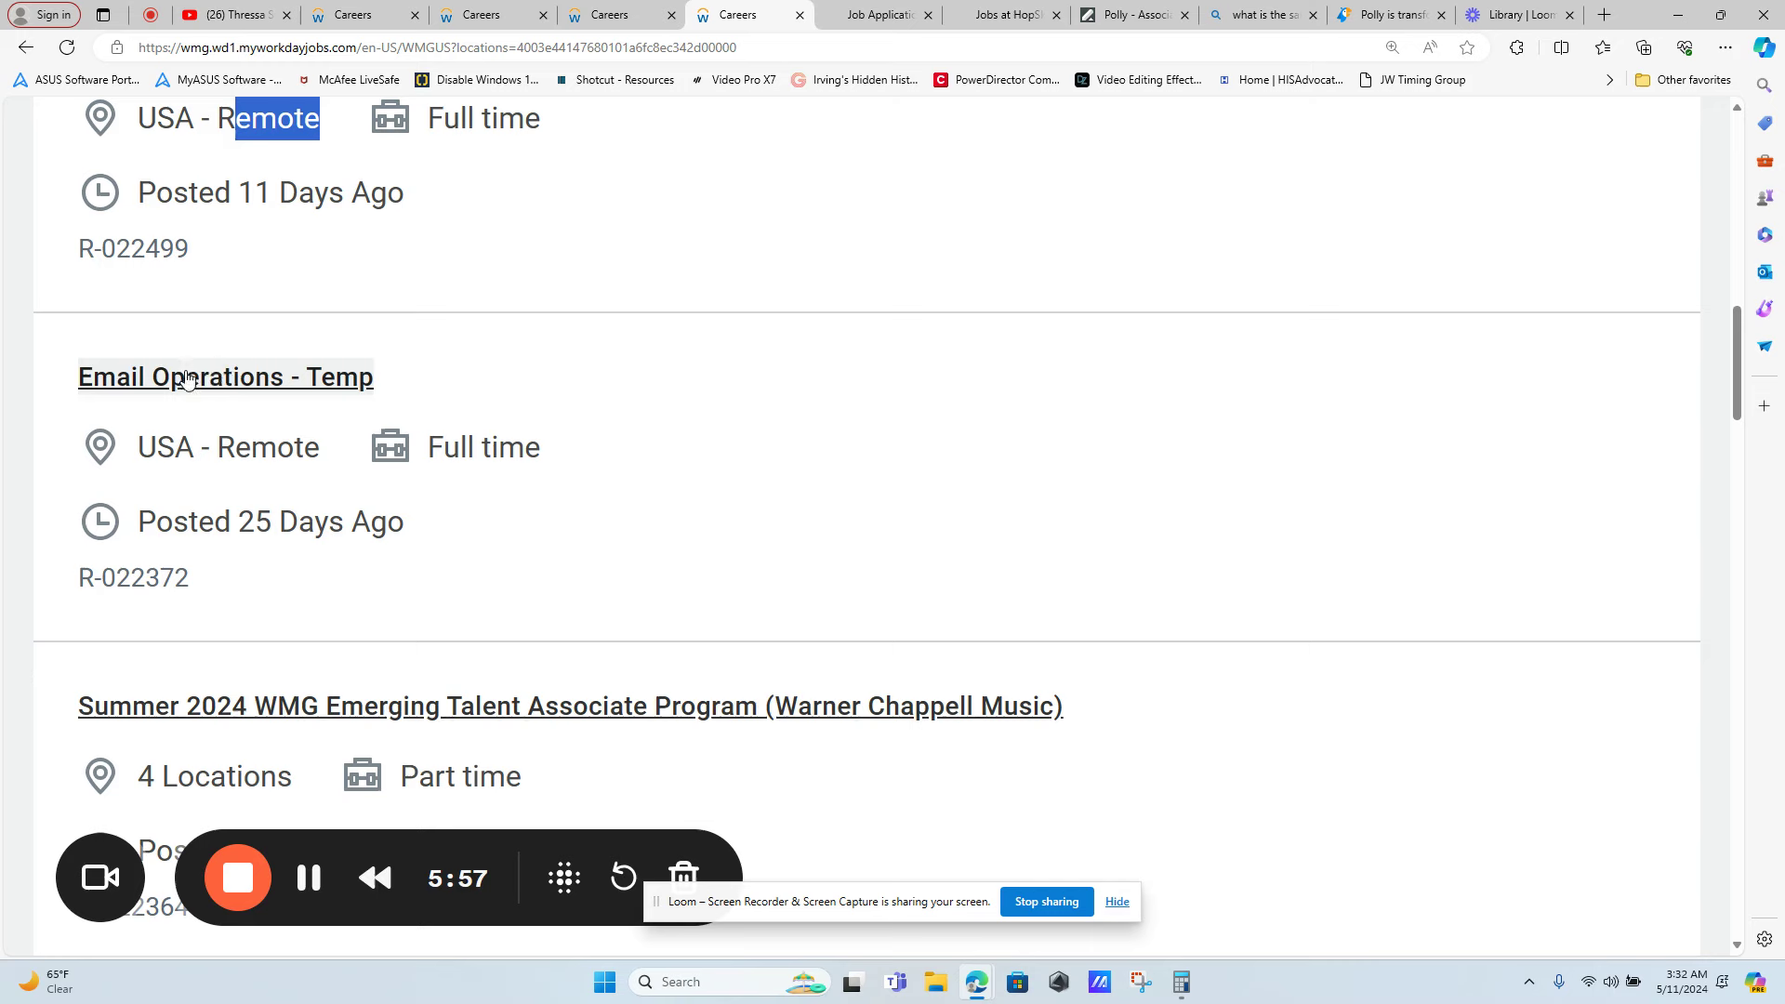
pyautogui.scroll(-2, 374, 396)
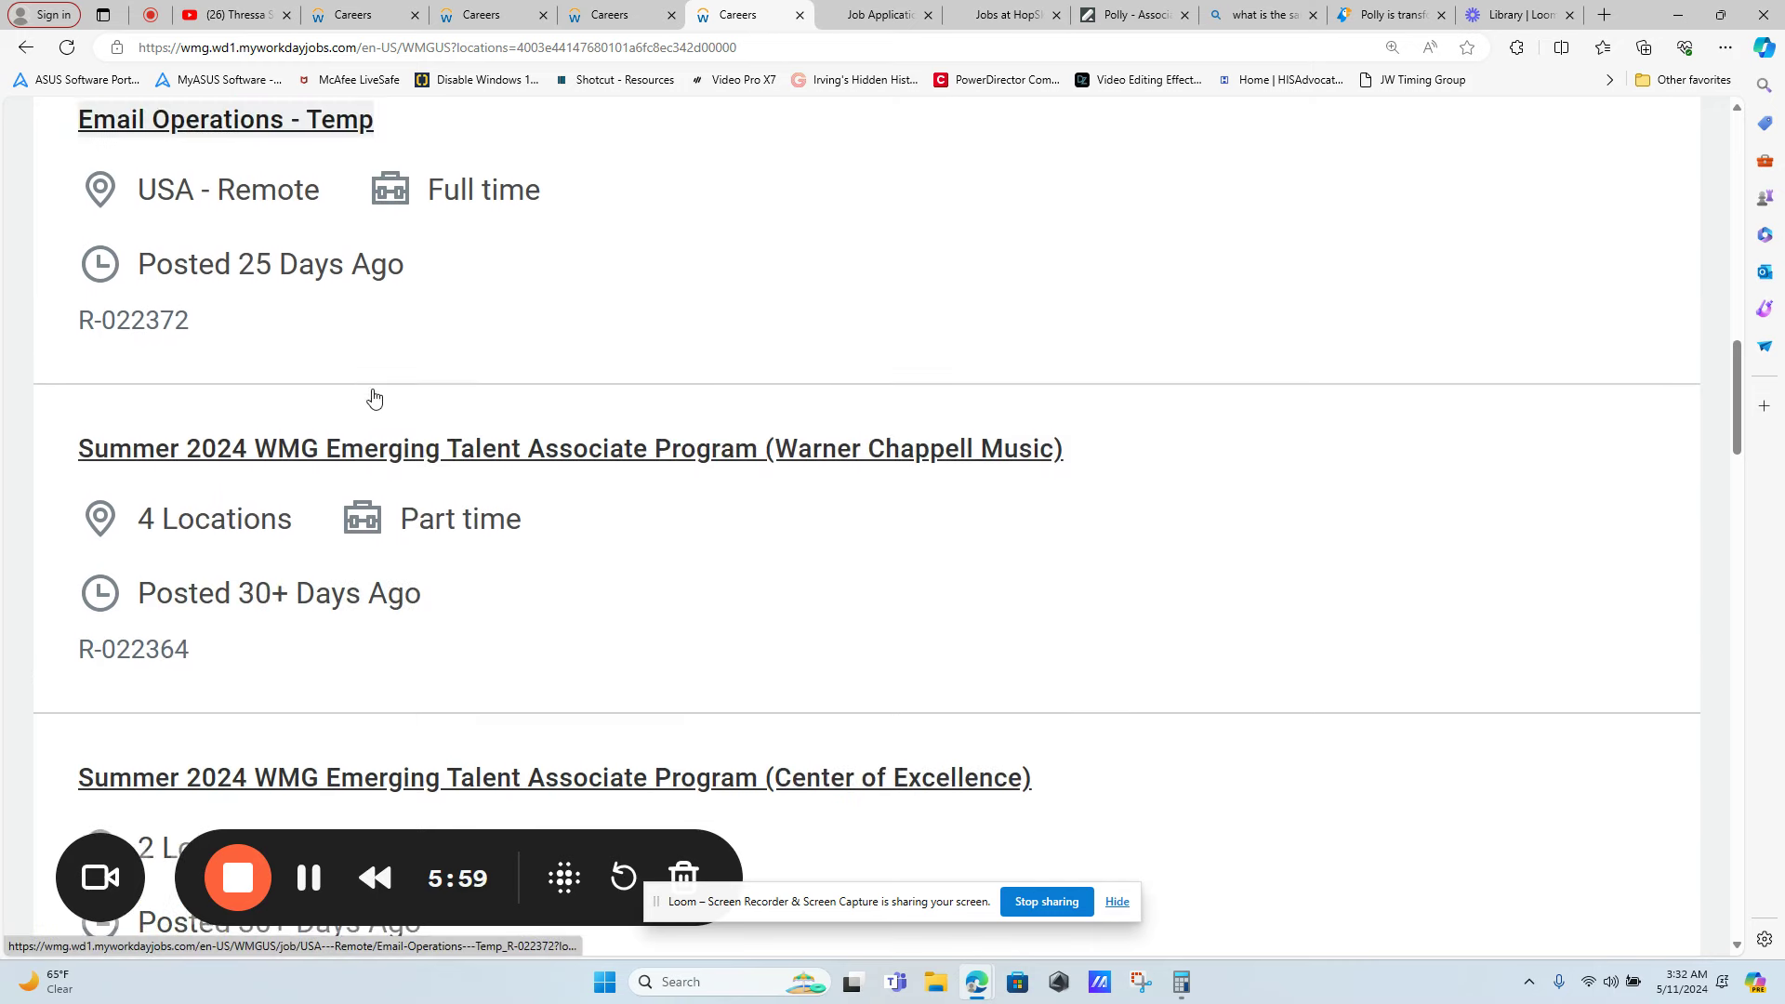
pyautogui.scroll(-1, 373, 396)
pyautogui.scroll(-1, 375, 397)
pyautogui.scroll(-1, 375, 397)
pyautogui.scroll(-1, 374, 397)
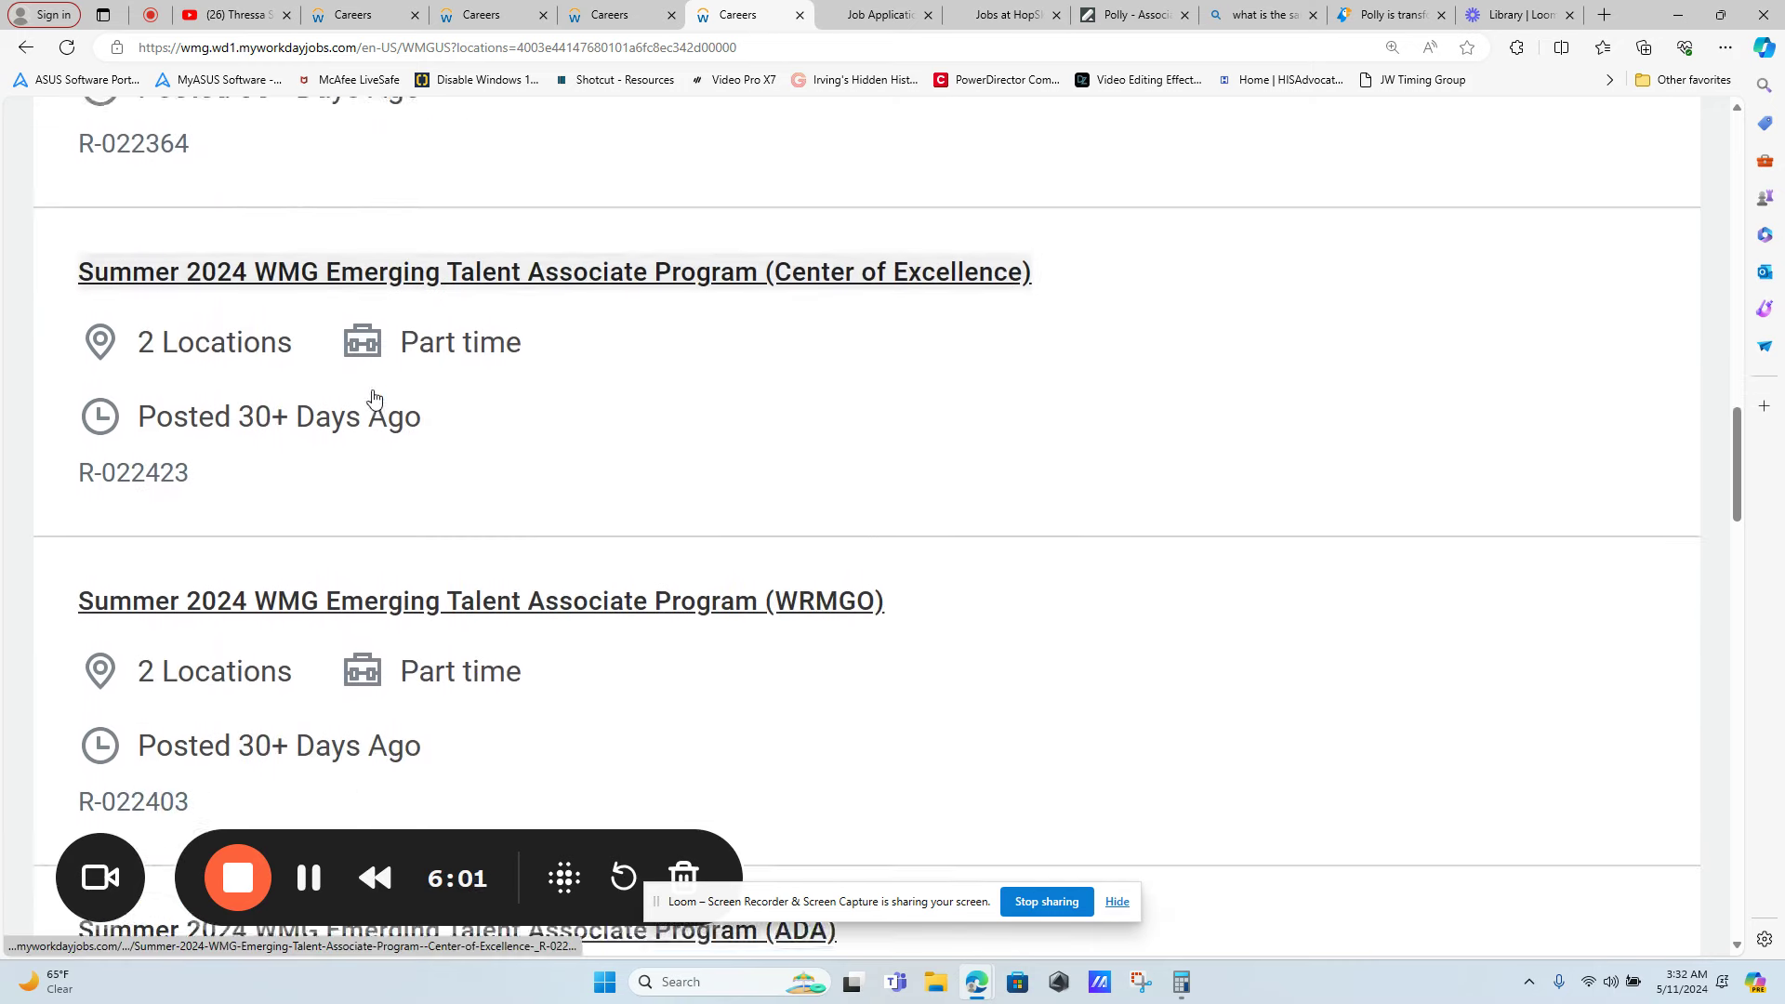
pyautogui.scroll(-1, 375, 396)
pyautogui.scroll(-1, 375, 397)
pyautogui.scroll(-1, 374, 396)
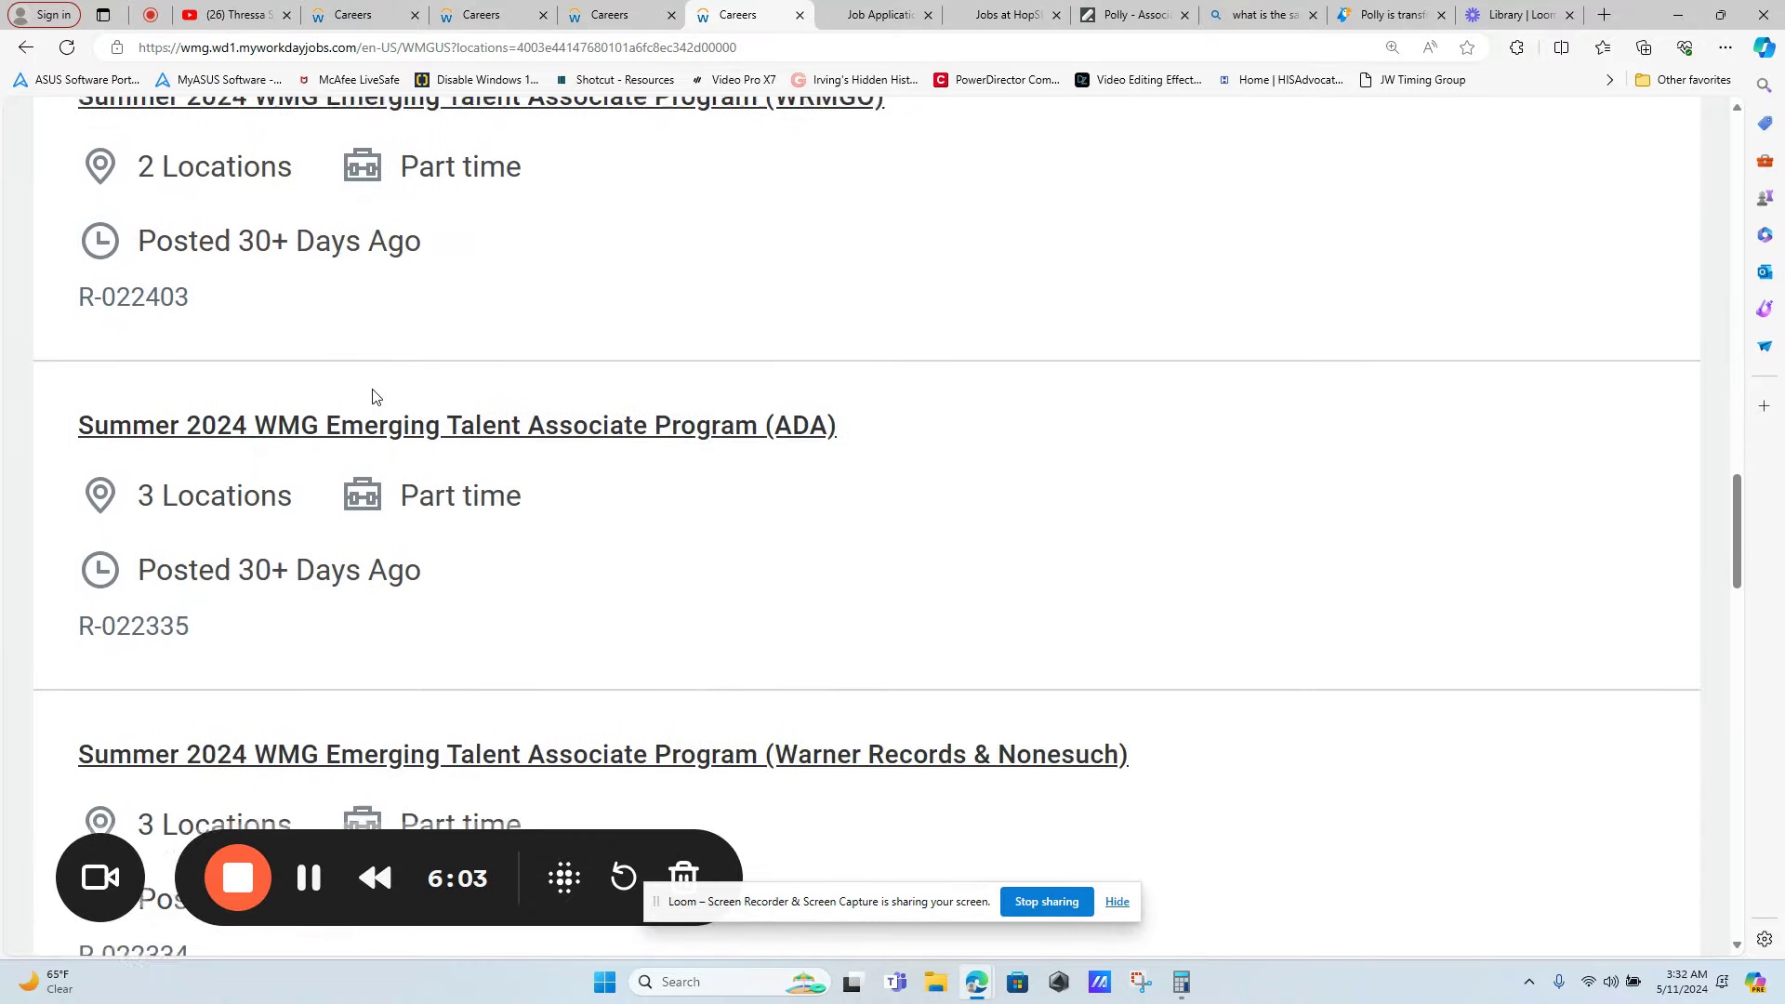
pyautogui.scroll(-1, 373, 397)
pyautogui.scroll(-1, 374, 397)
pyautogui.scroll(-1, 374, 396)
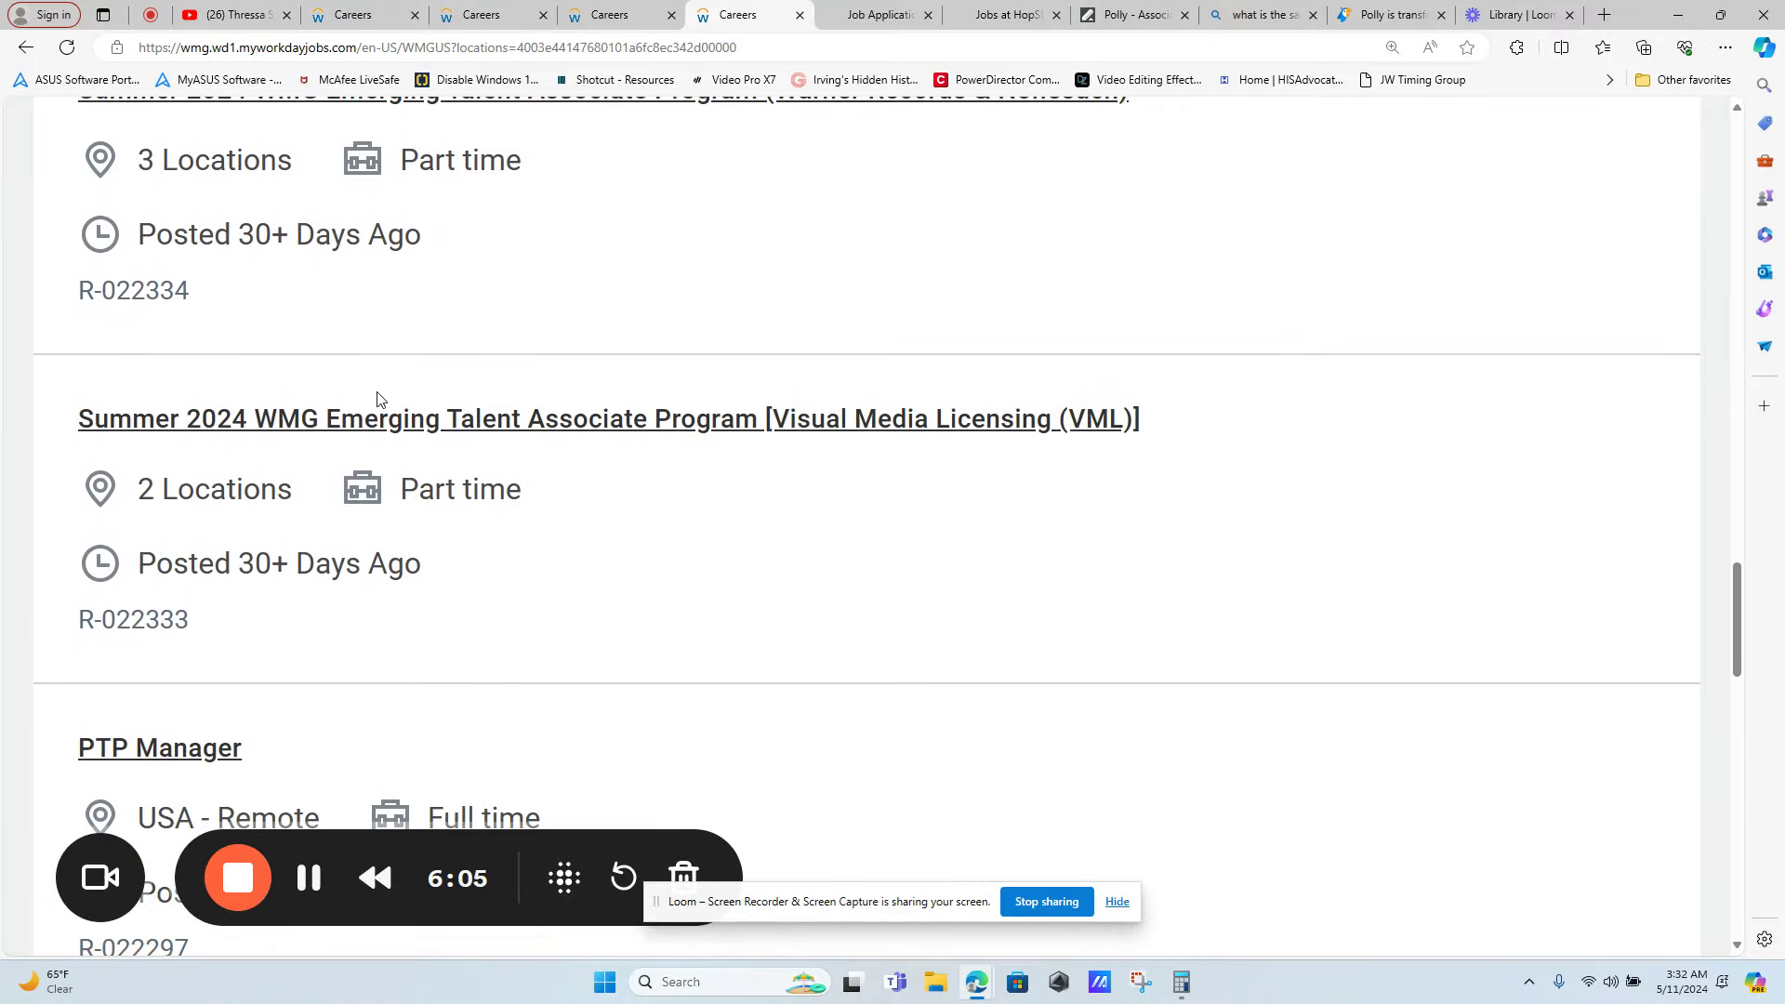
pyautogui.scroll(-2, 375, 399)
pyautogui.scroll(-1, 404, 394)
pyautogui.scroll(-1, 404, 393)
pyautogui.scroll(-1, 405, 393)
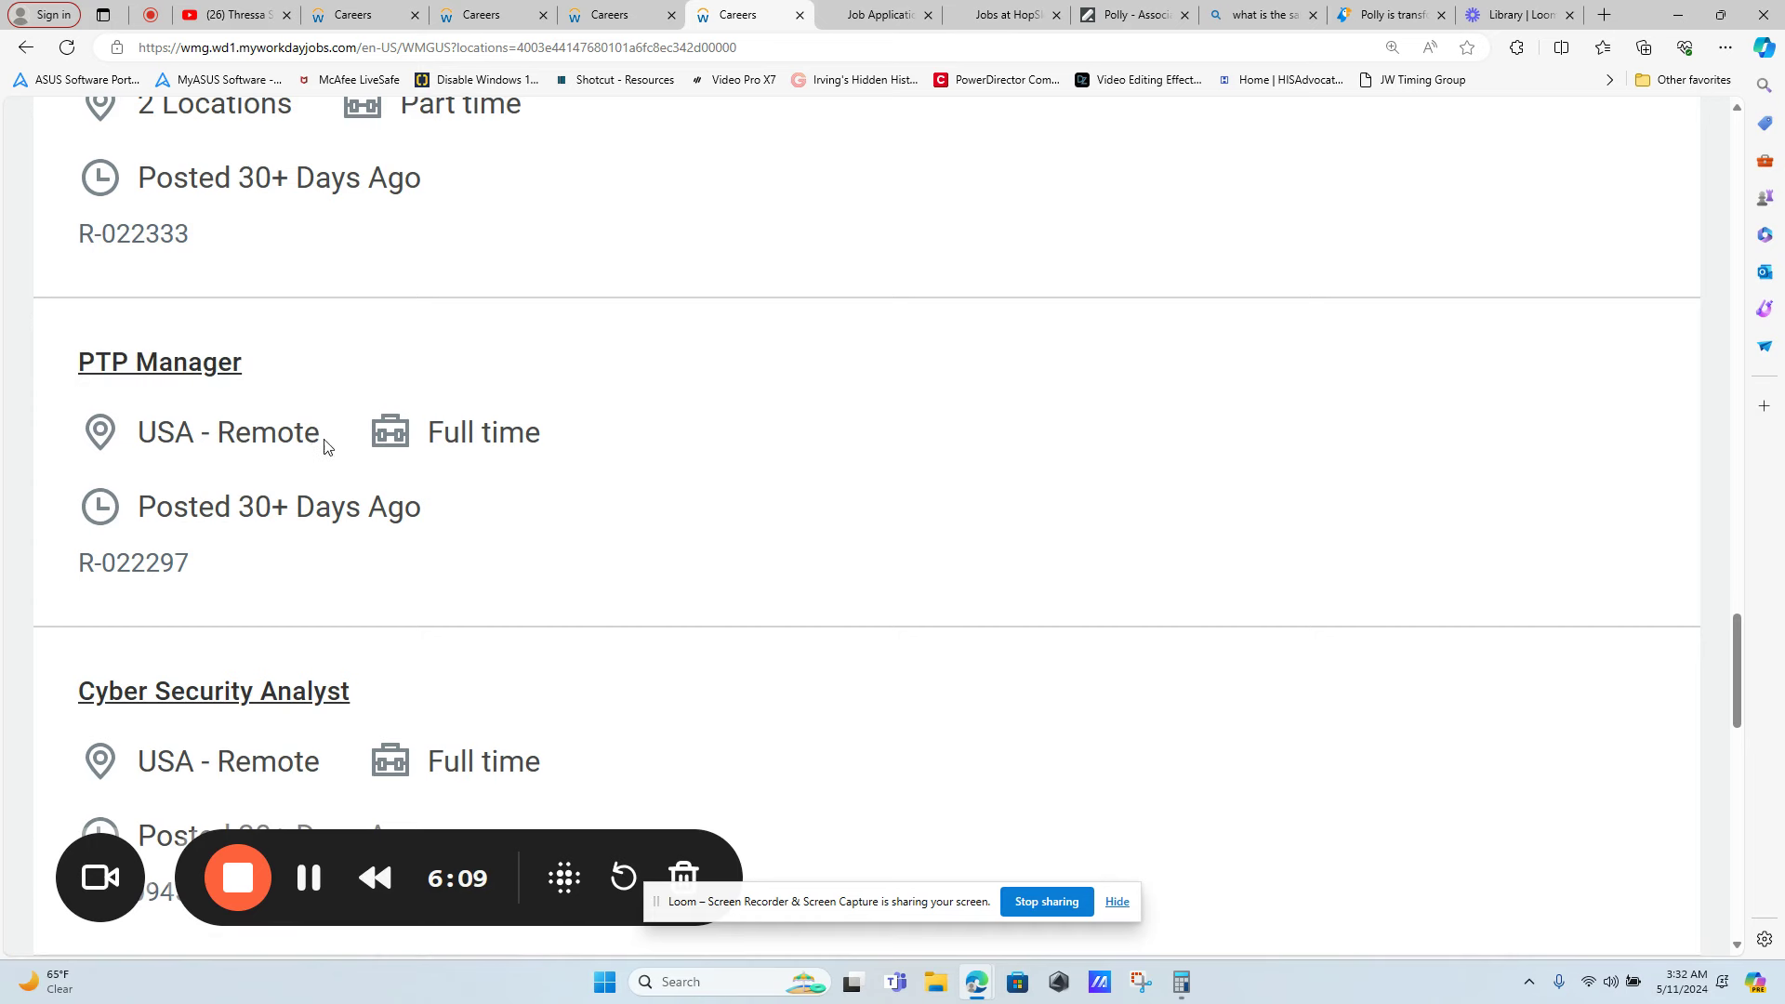
pyautogui.moveTo(260, 435); pyautogui.dragTo(320, 434)
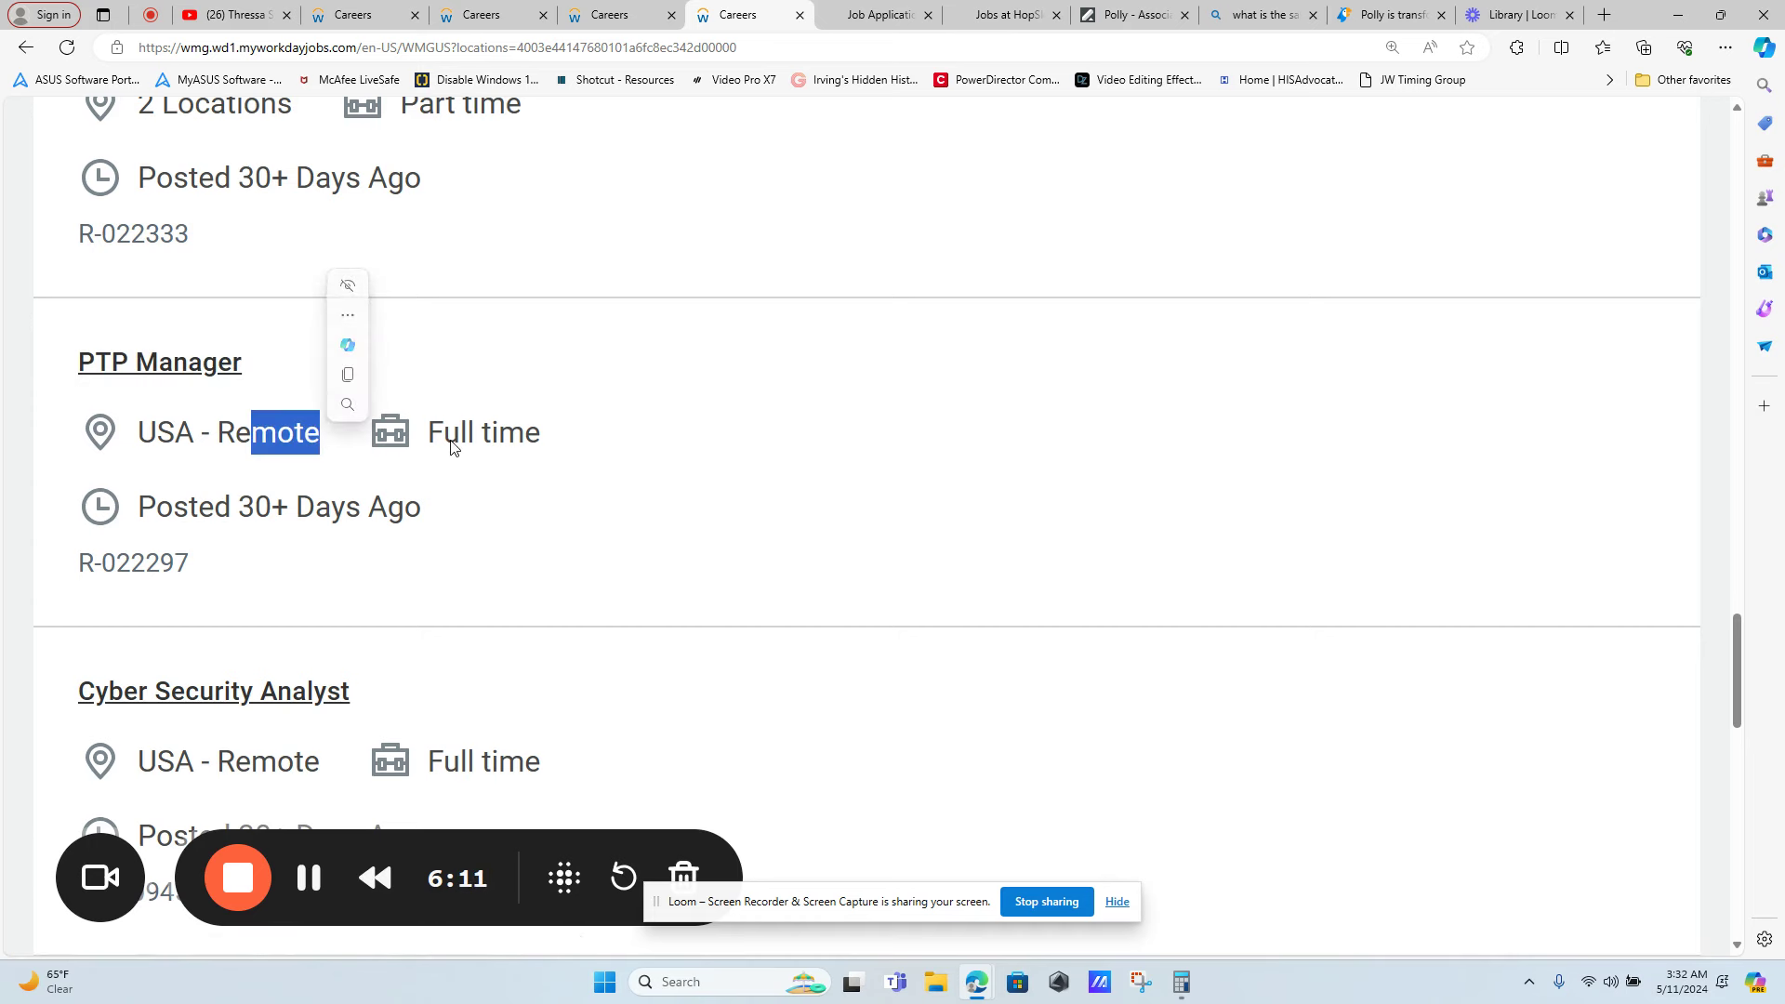
pyautogui.scroll(-3, 420, 447)
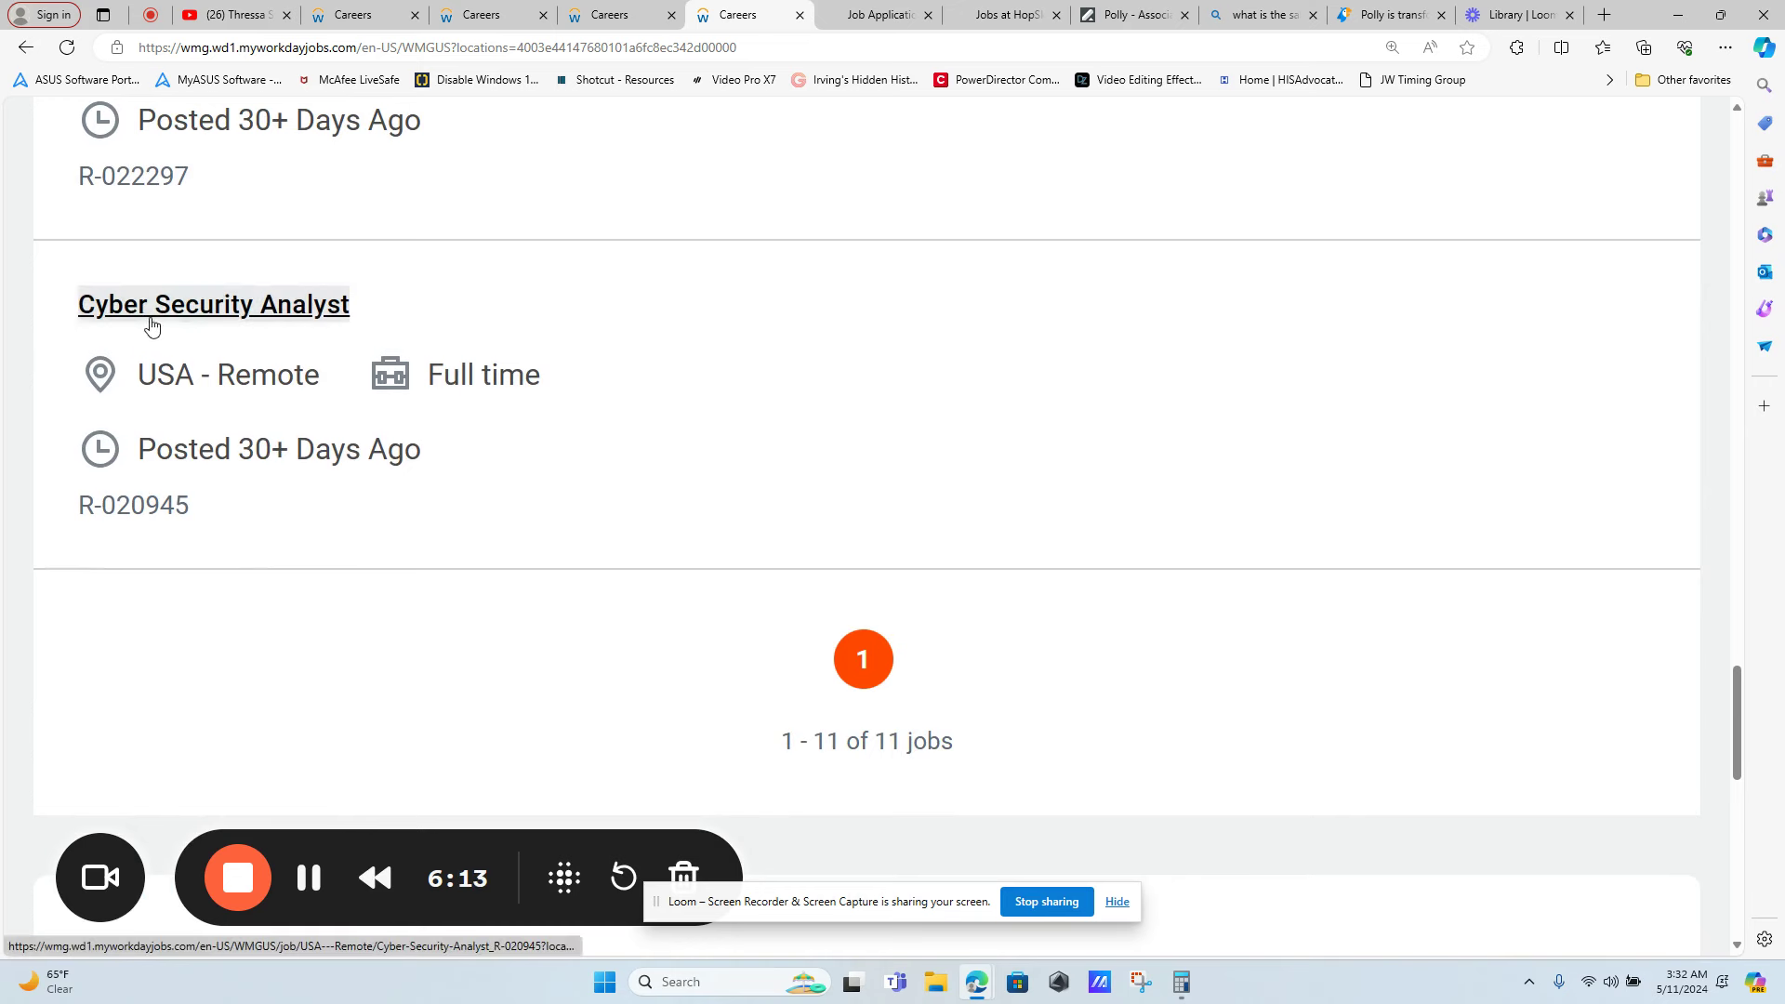
pyautogui.moveTo(235, 376); pyautogui.dragTo(320, 375)
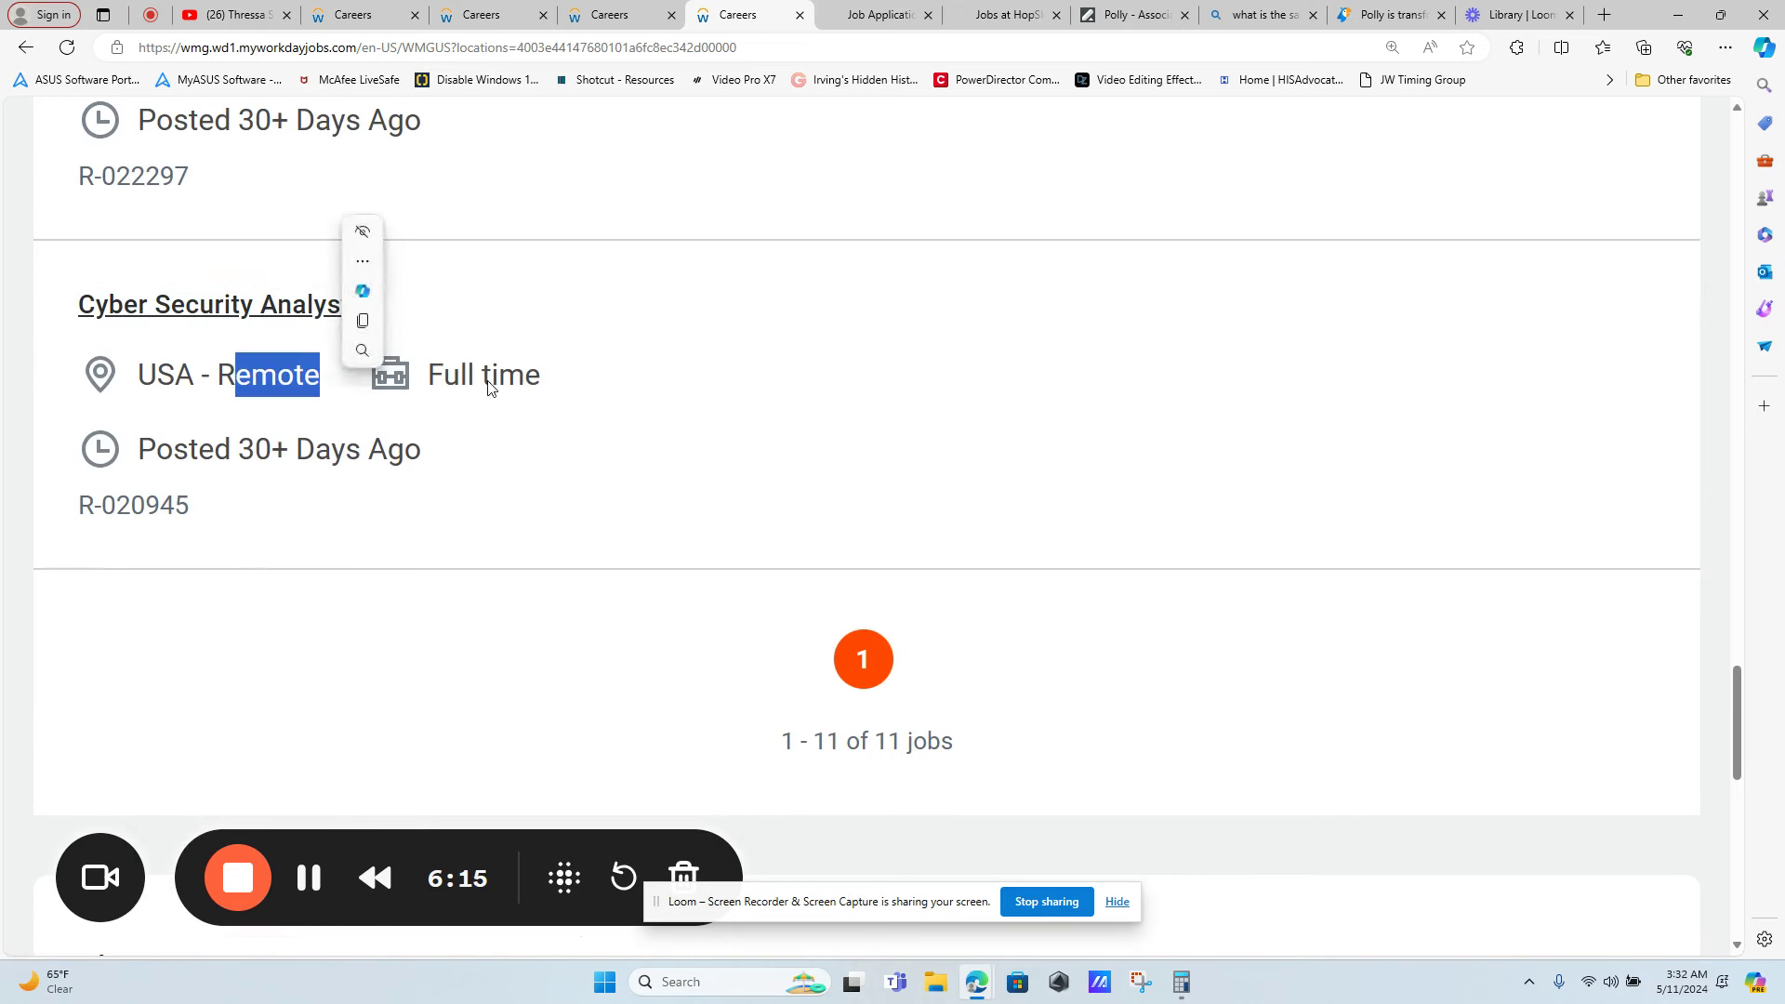
pyautogui.scroll(-1, 627, 418)
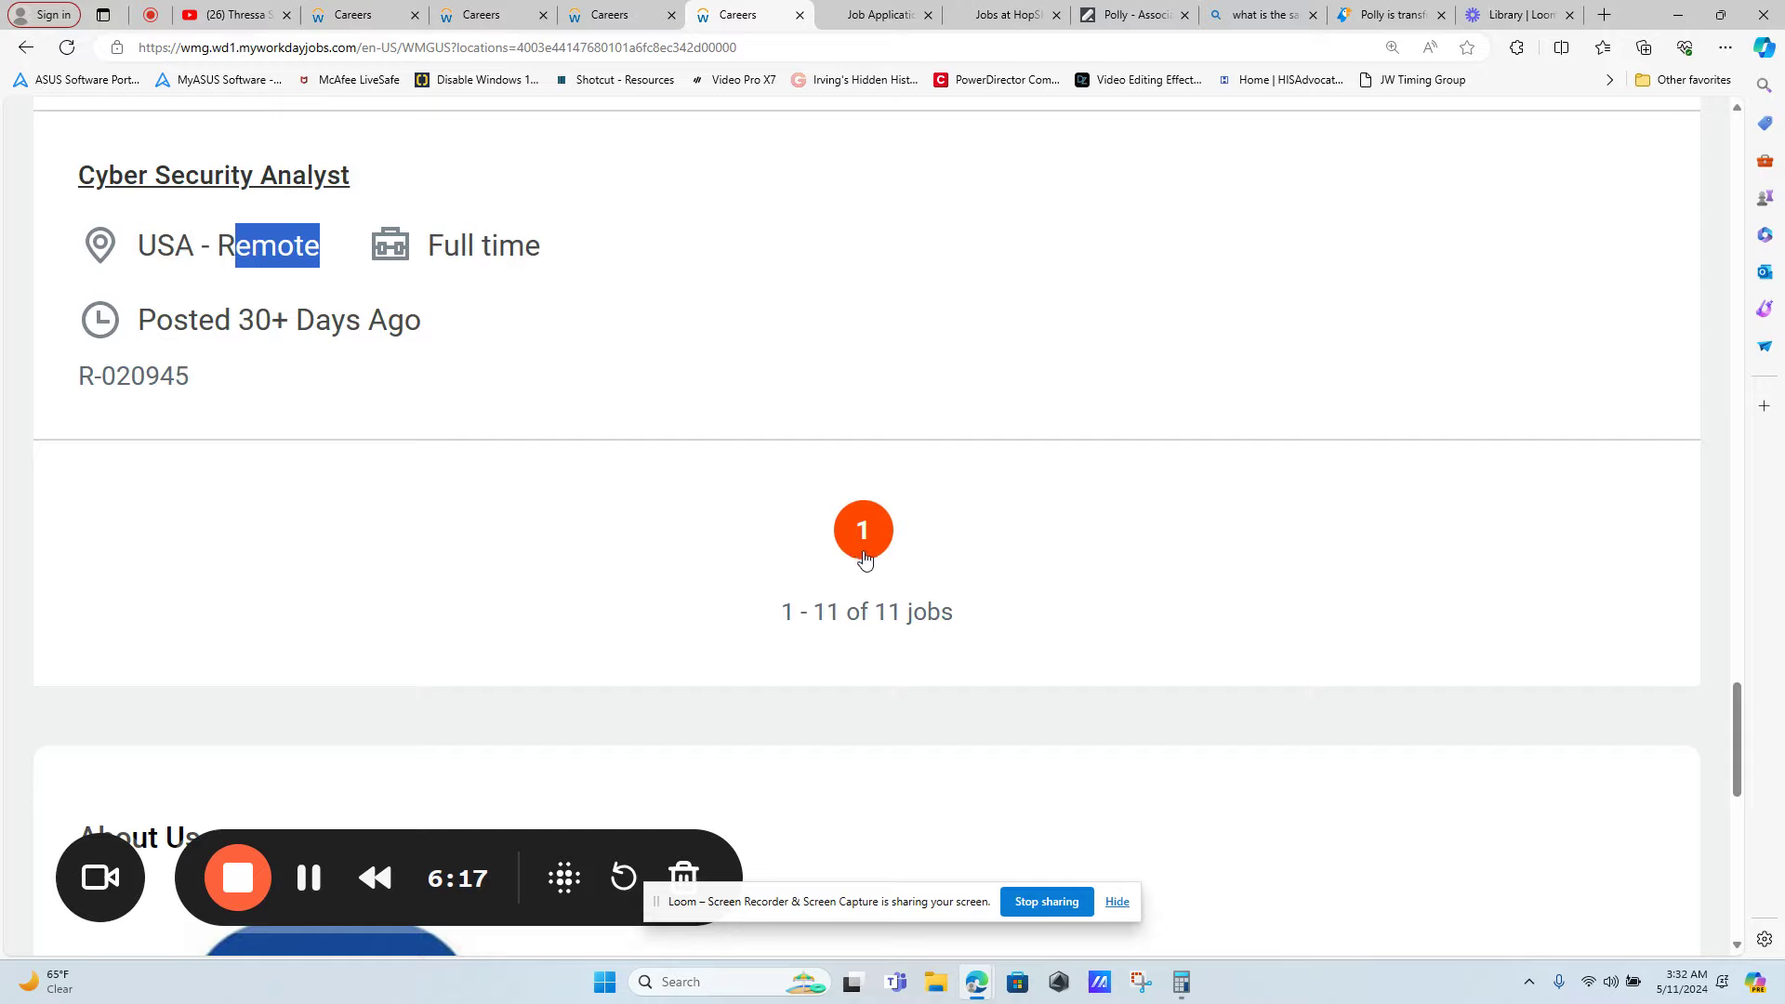
pyautogui.scroll(-2, 866, 558)
pyautogui.scroll(-1, 865, 558)
pyautogui.scroll(-3, 843, 512)
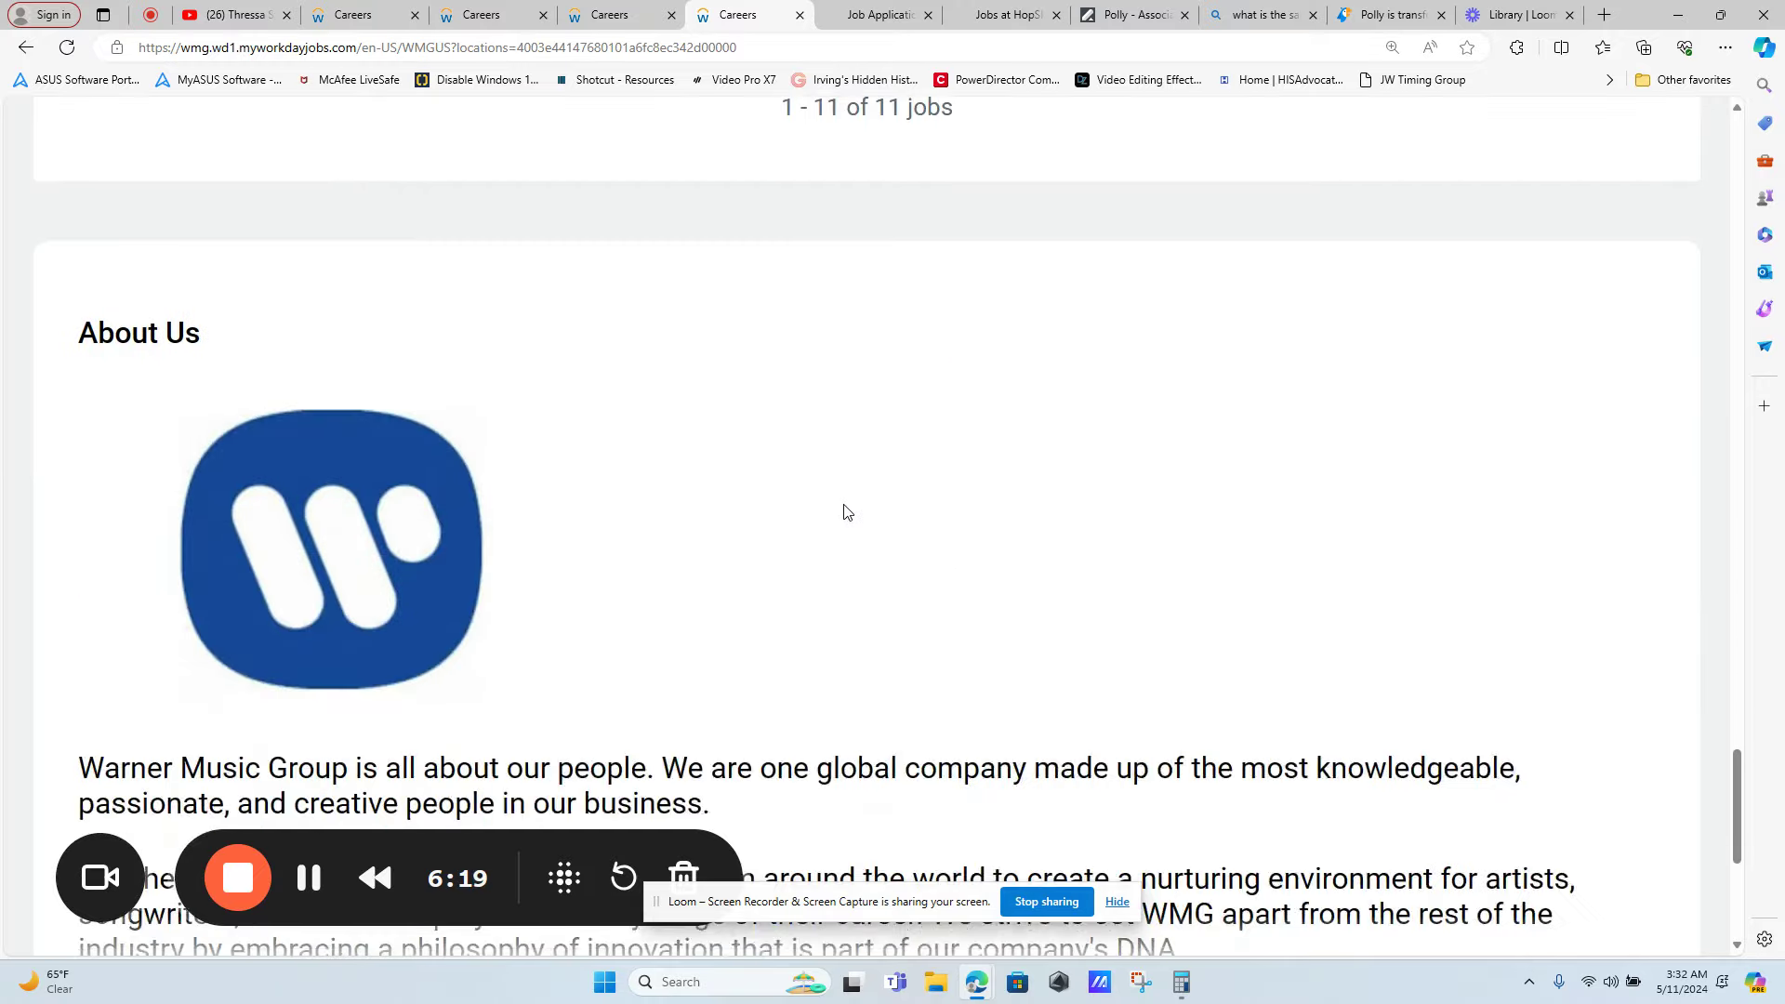
pyautogui.scroll(3, 843, 513)
pyautogui.scroll(4, 842, 511)
pyautogui.scroll(3, 842, 513)
pyautogui.scroll(3, 843, 509)
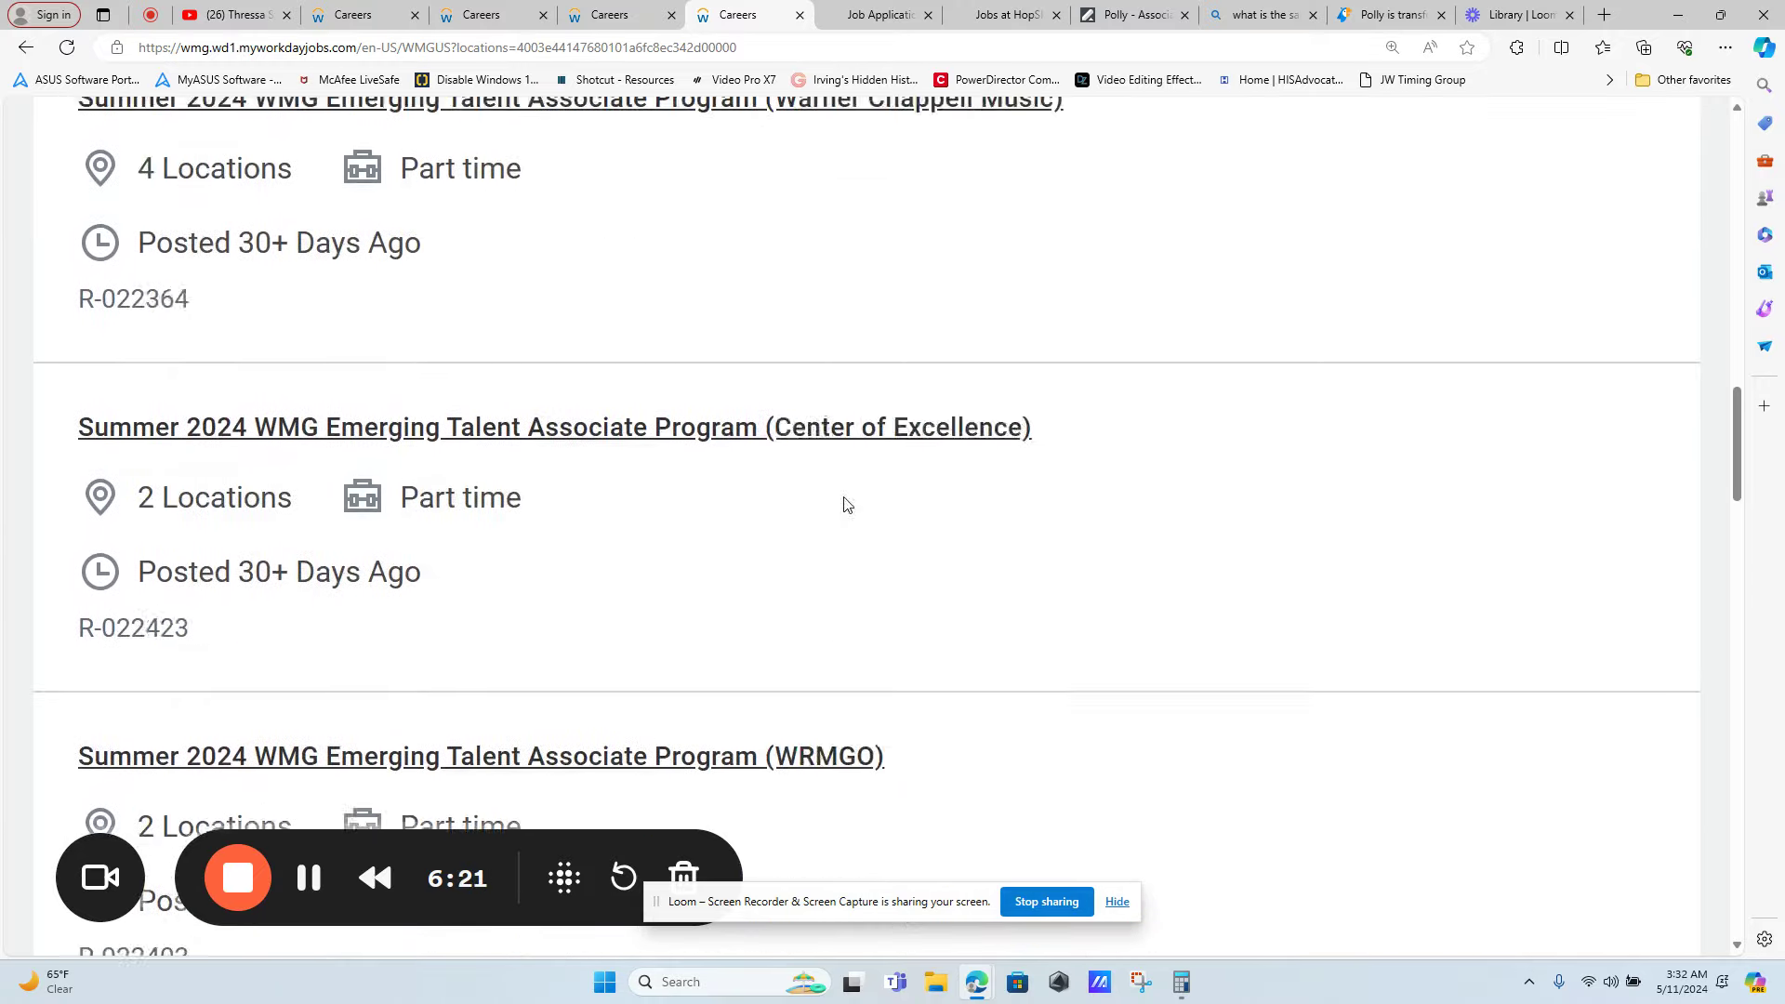
pyautogui.scroll(5, 843, 504)
pyautogui.scroll(6, 842, 504)
pyautogui.scroll(2, 842, 504)
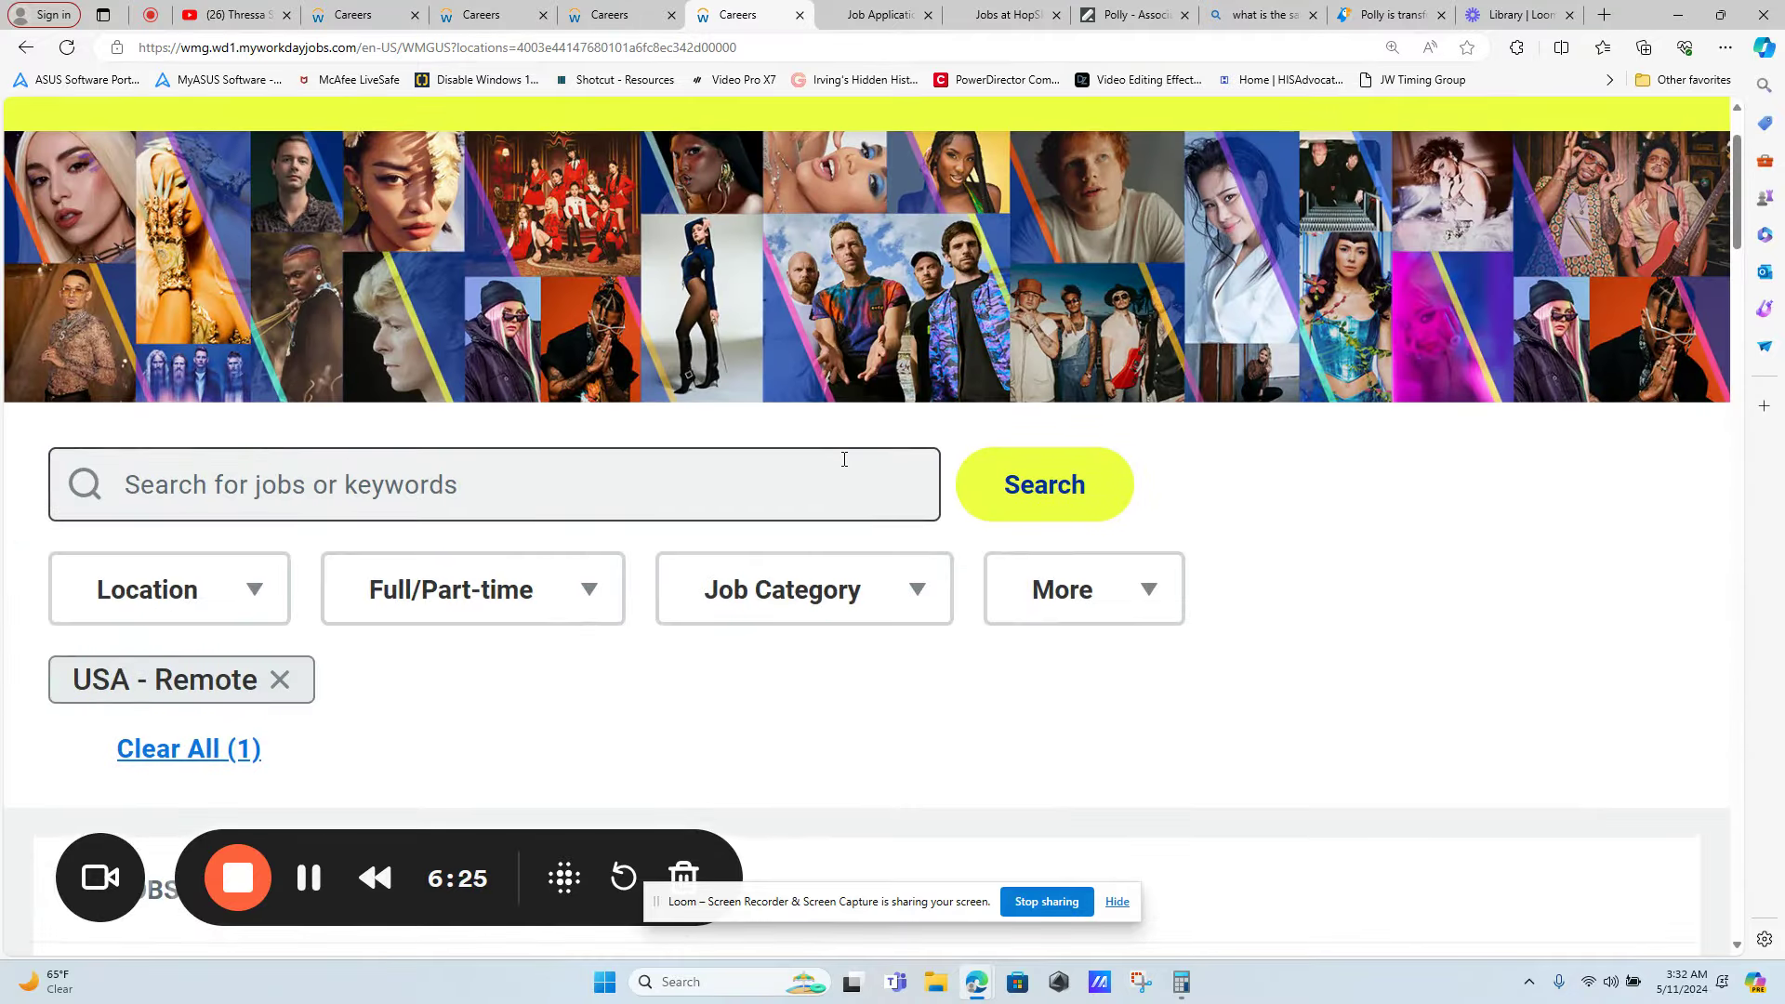
pyautogui.click(610, 15)
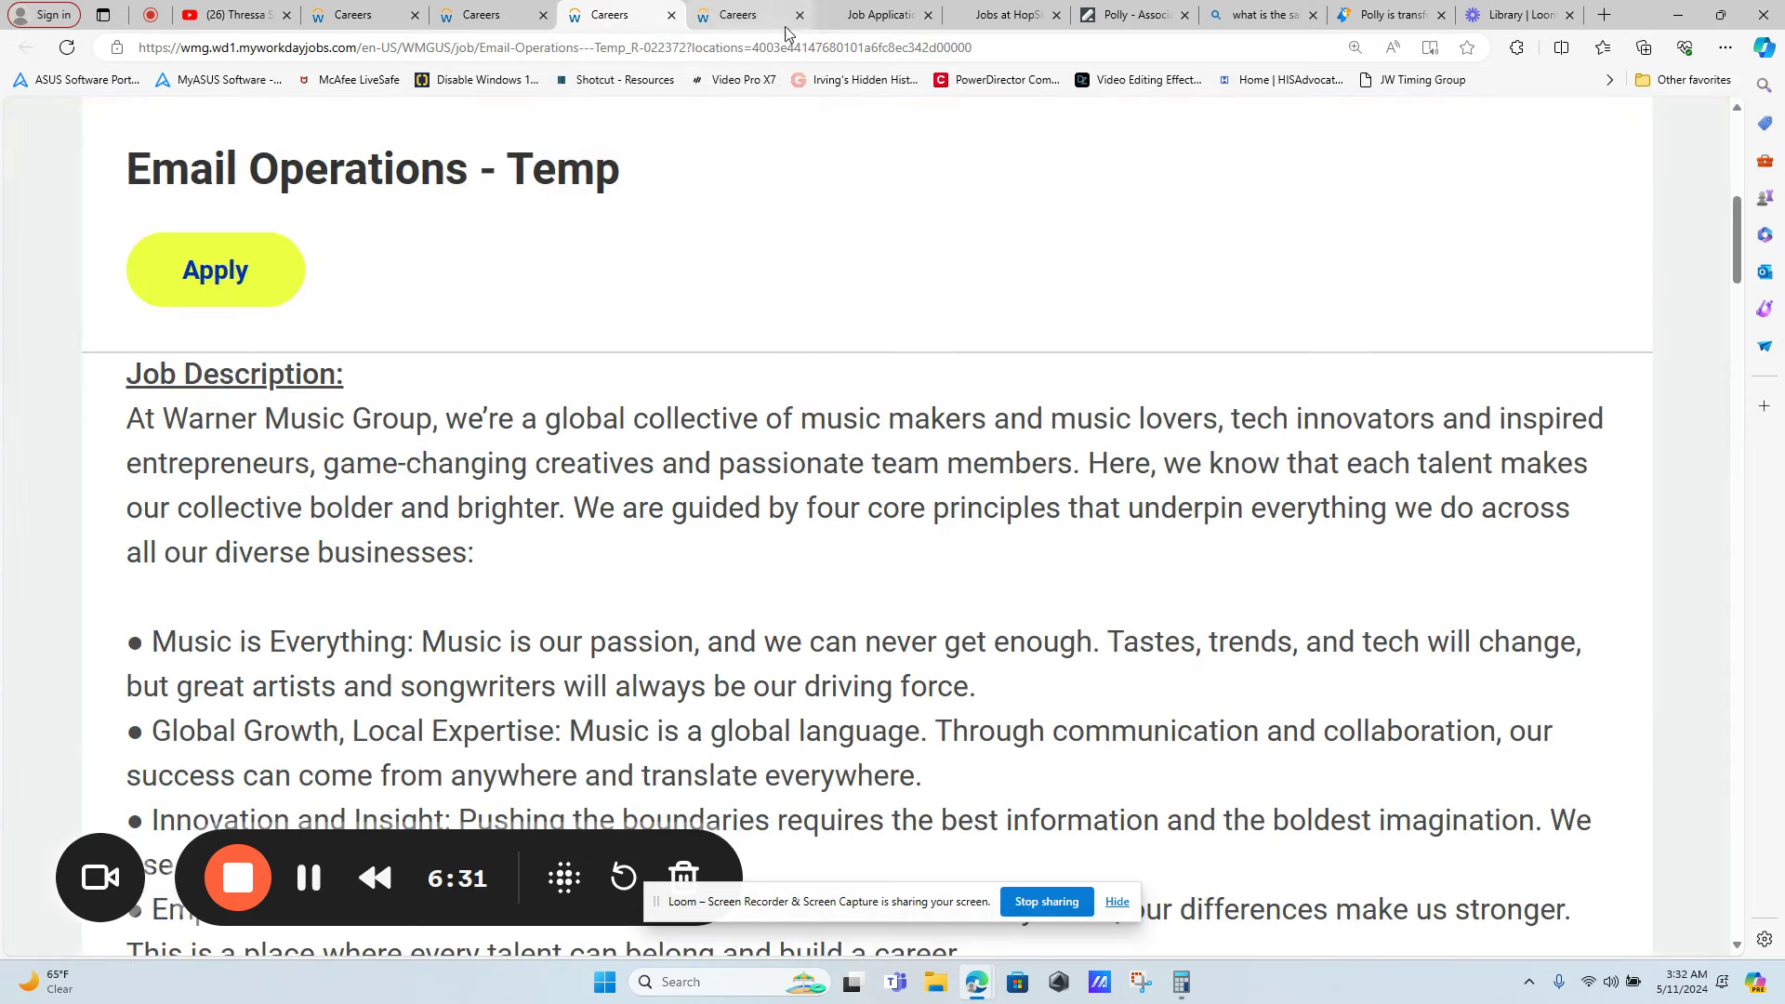
# Open the HopSkipDrive posting and highlight the remote states list and $19-20/hr pay range
pyautogui.click(879, 15)
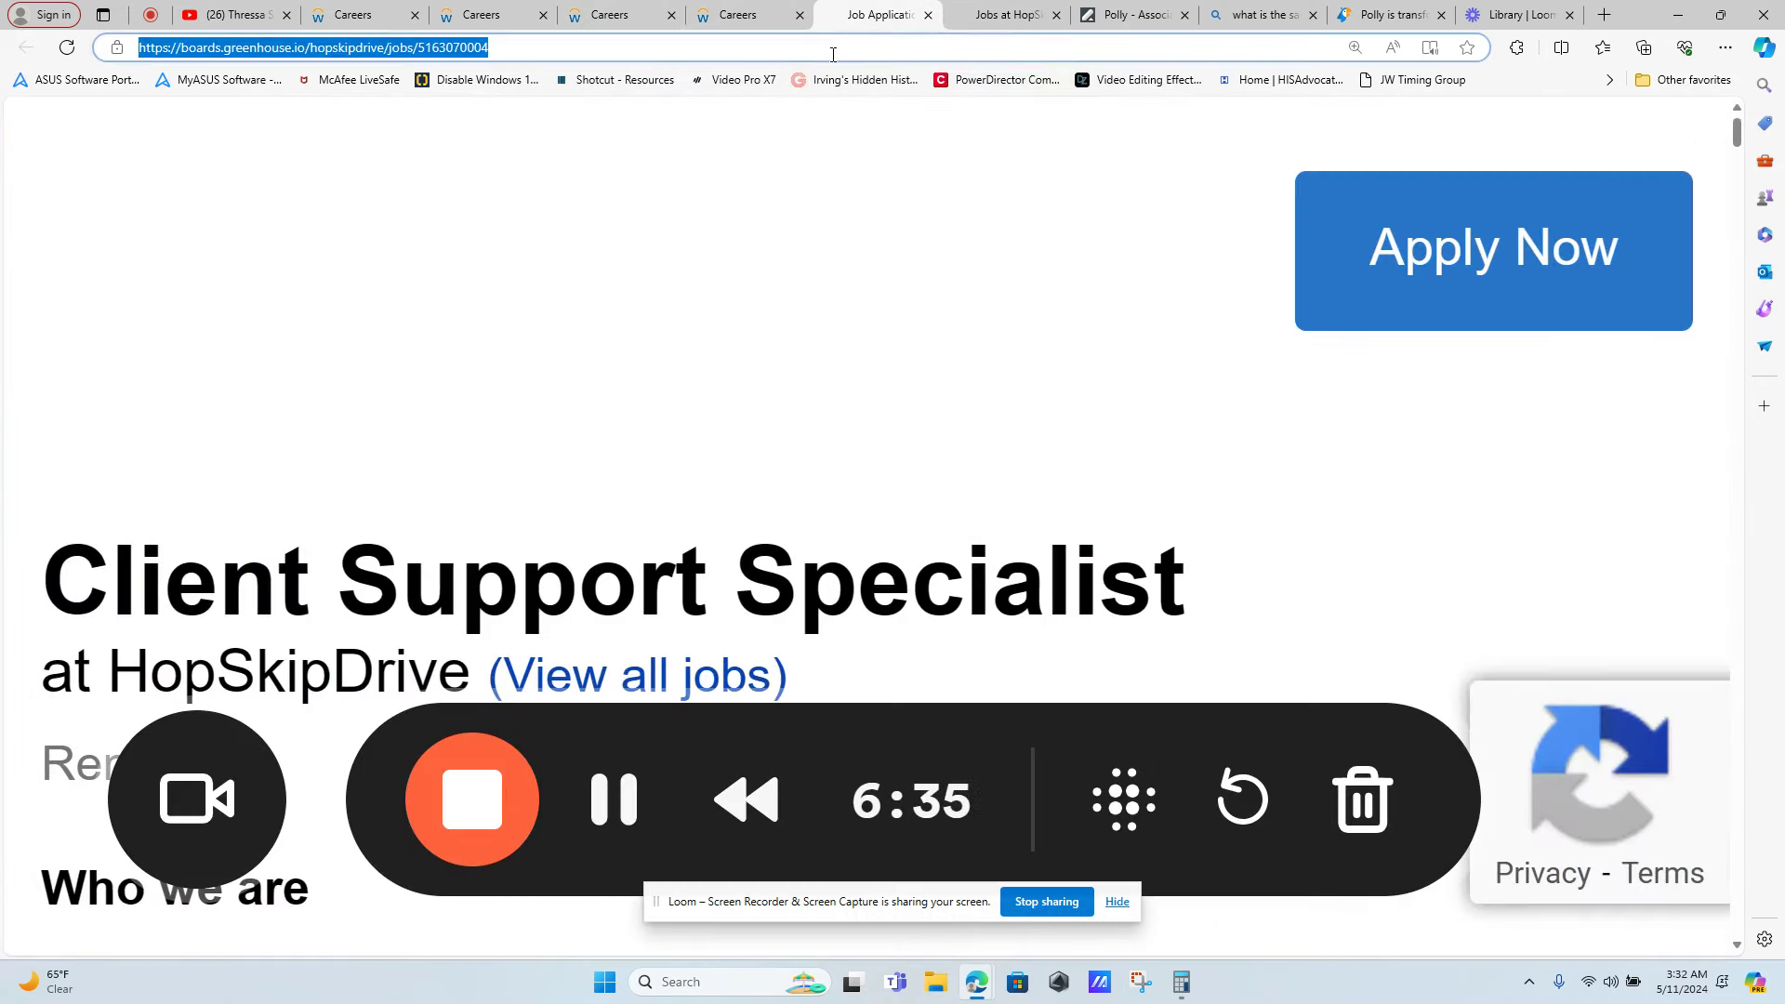
pyautogui.scroll(-2, 849, 160)
pyautogui.scroll(-2, 851, 175)
pyautogui.scroll(-1, 851, 174)
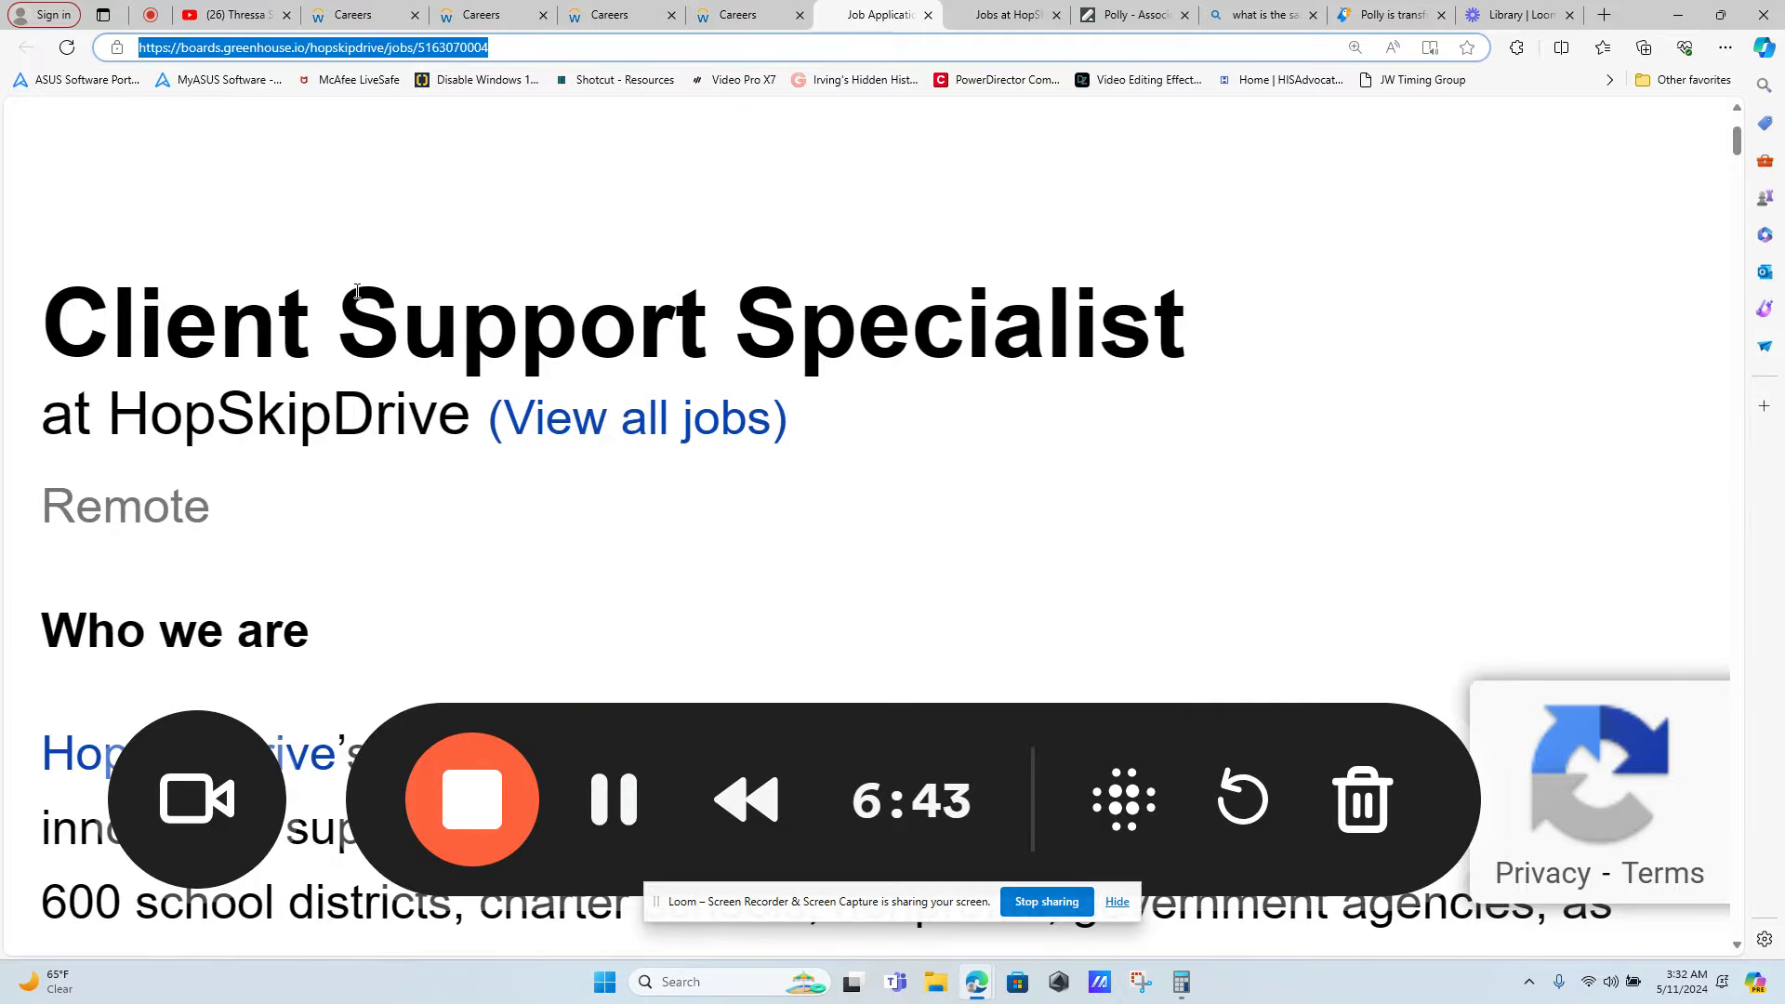
pyautogui.scroll(-4, 723, 329)
pyautogui.scroll(-4, 723, 329)
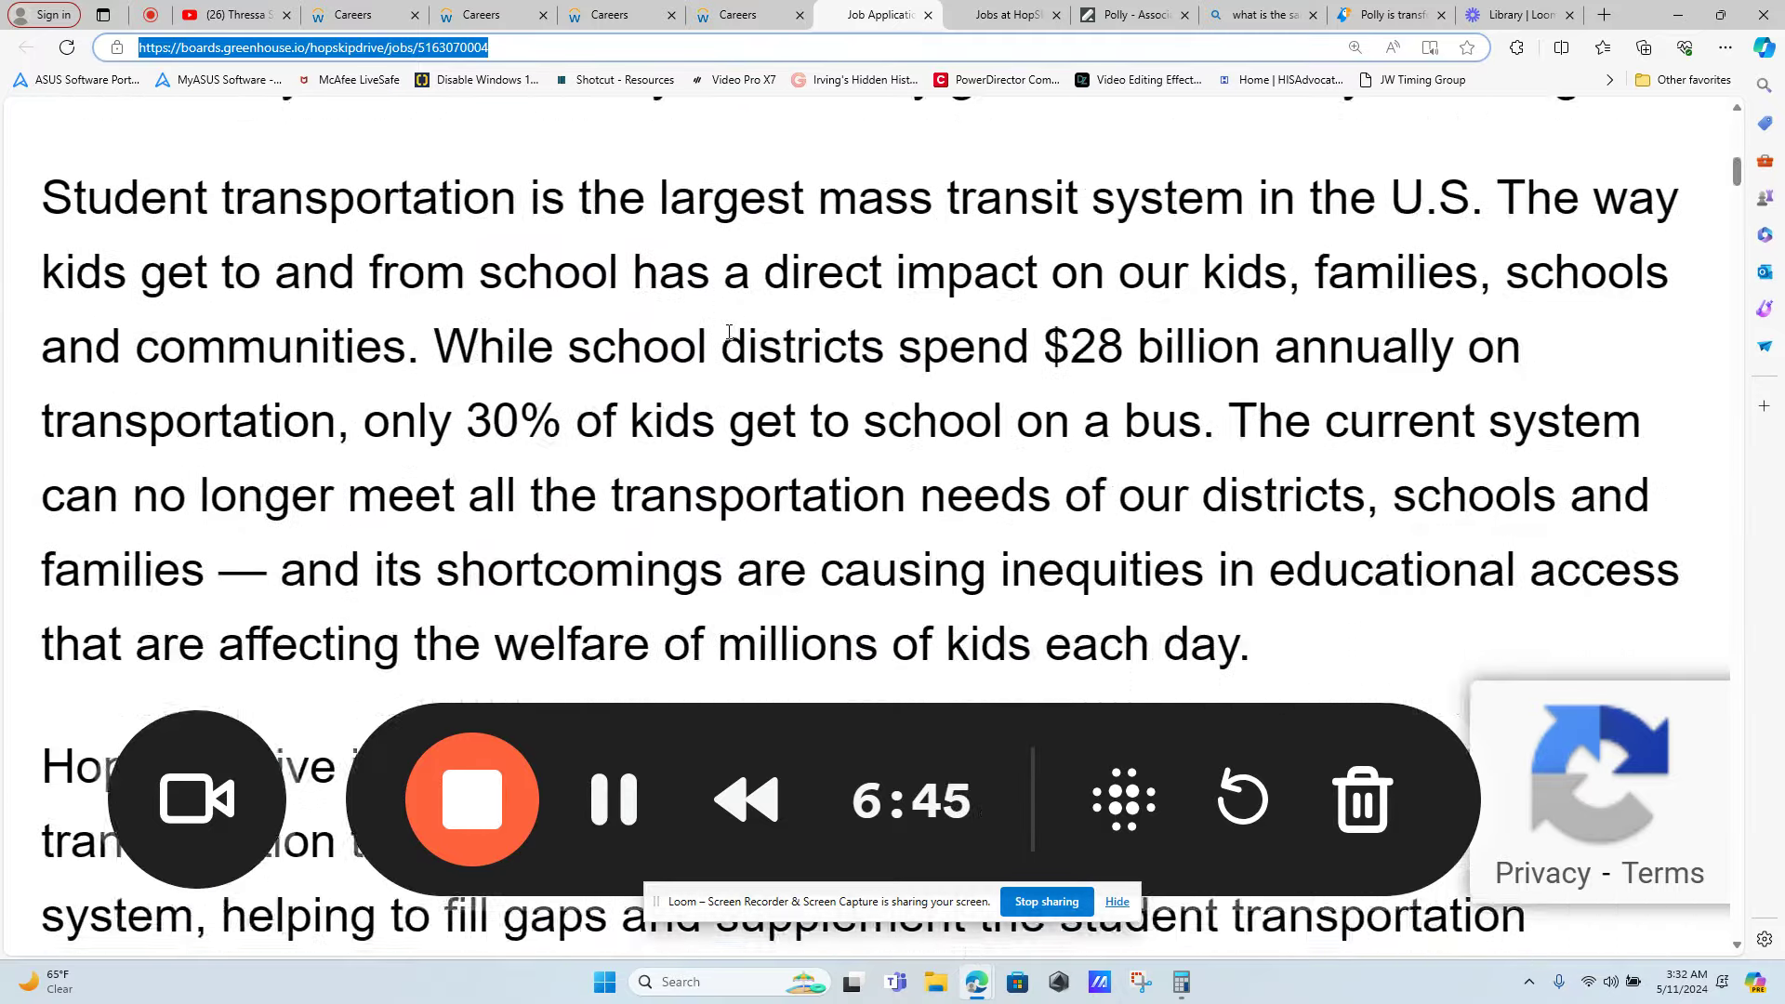
pyautogui.scroll(-3, 733, 335)
pyautogui.scroll(-3, 742, 340)
pyautogui.scroll(-4, 742, 340)
pyautogui.scroll(-3, 742, 341)
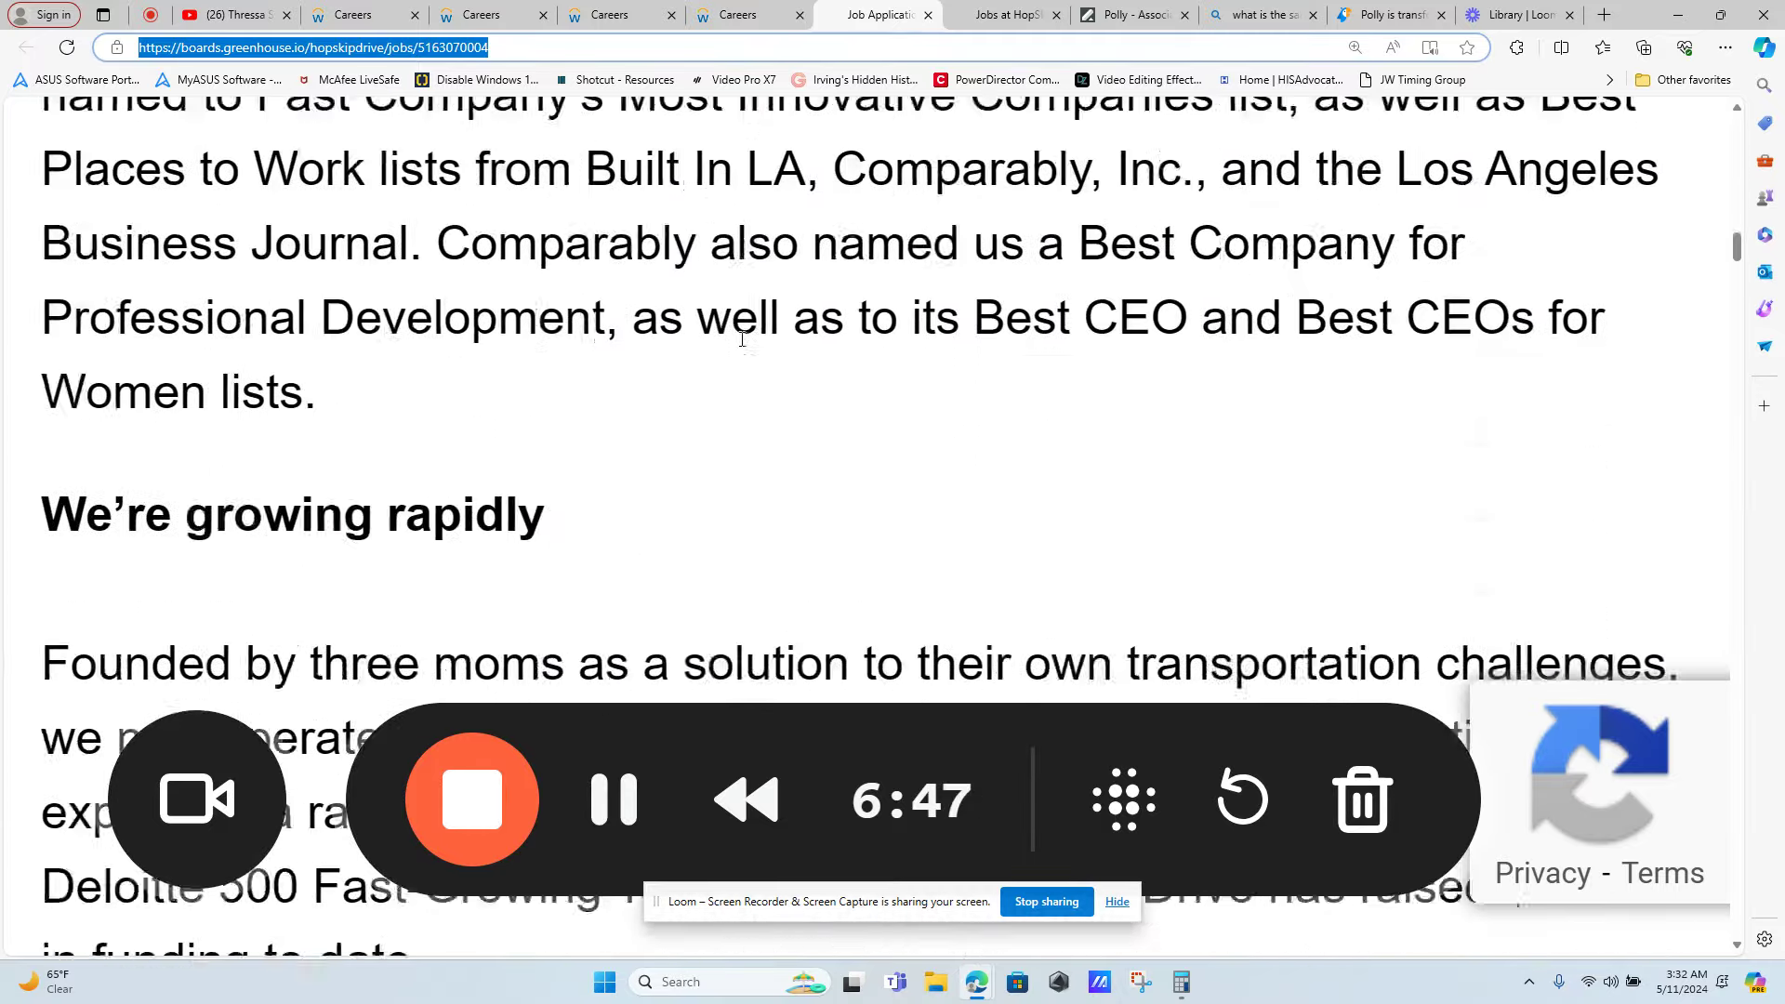
pyautogui.scroll(-3, 742, 340)
pyautogui.scroll(-2, 742, 341)
pyautogui.scroll(-4, 743, 341)
pyautogui.scroll(-3, 742, 341)
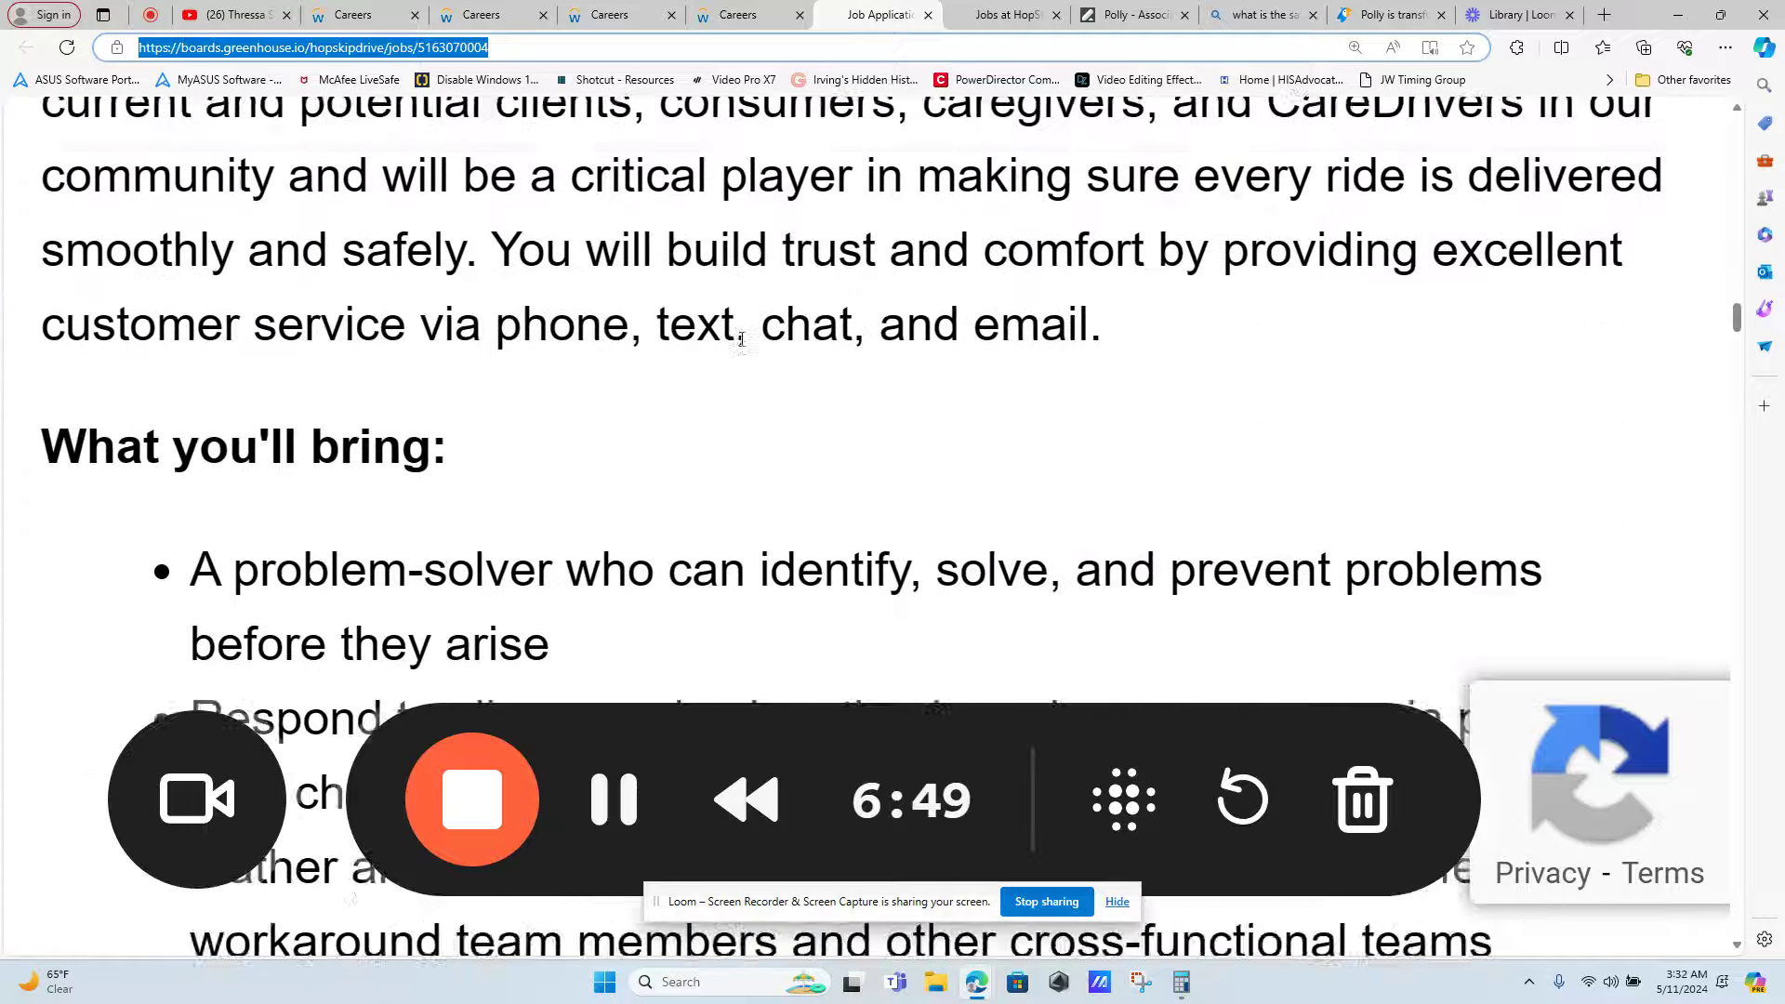
pyautogui.scroll(-3, 742, 341)
pyautogui.scroll(-3, 742, 340)
pyautogui.scroll(-4, 742, 340)
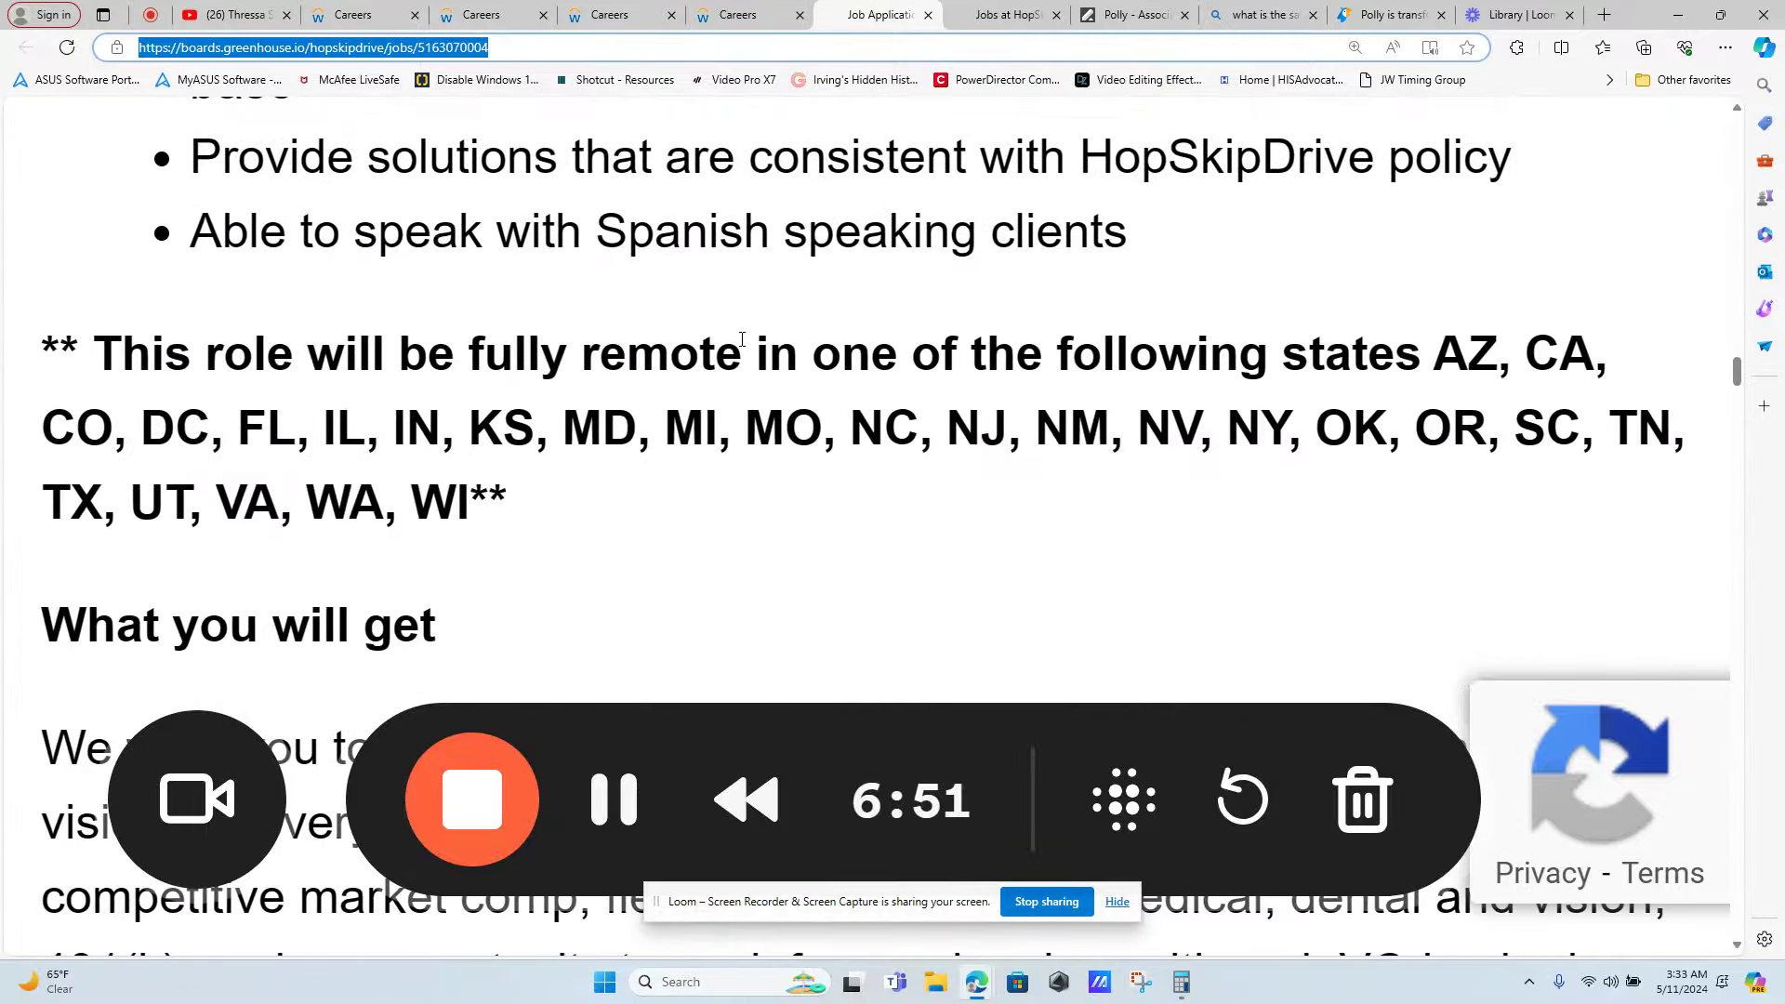
pyautogui.click(297, 349)
pyautogui.moveTo(297, 349); pyautogui.dragTo(757, 497)
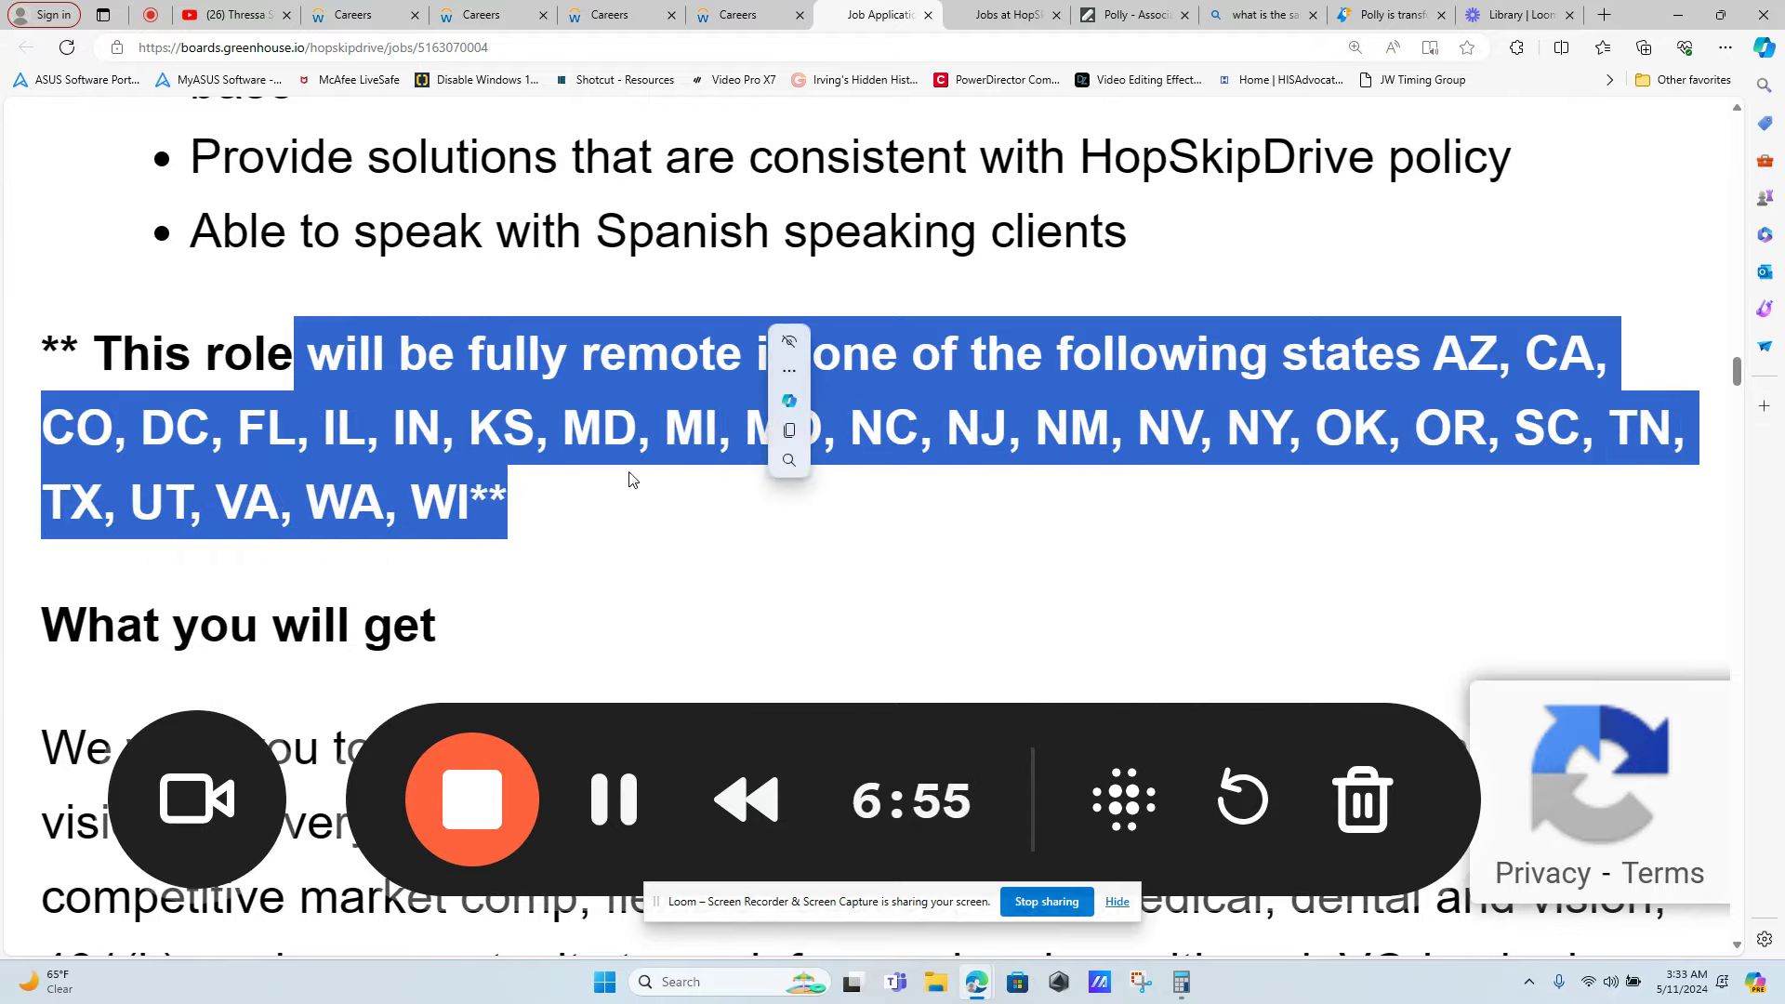
pyautogui.scroll(-4, 758, 499)
pyautogui.scroll(-1, 757, 499)
pyautogui.scroll(-1, 837, 530)
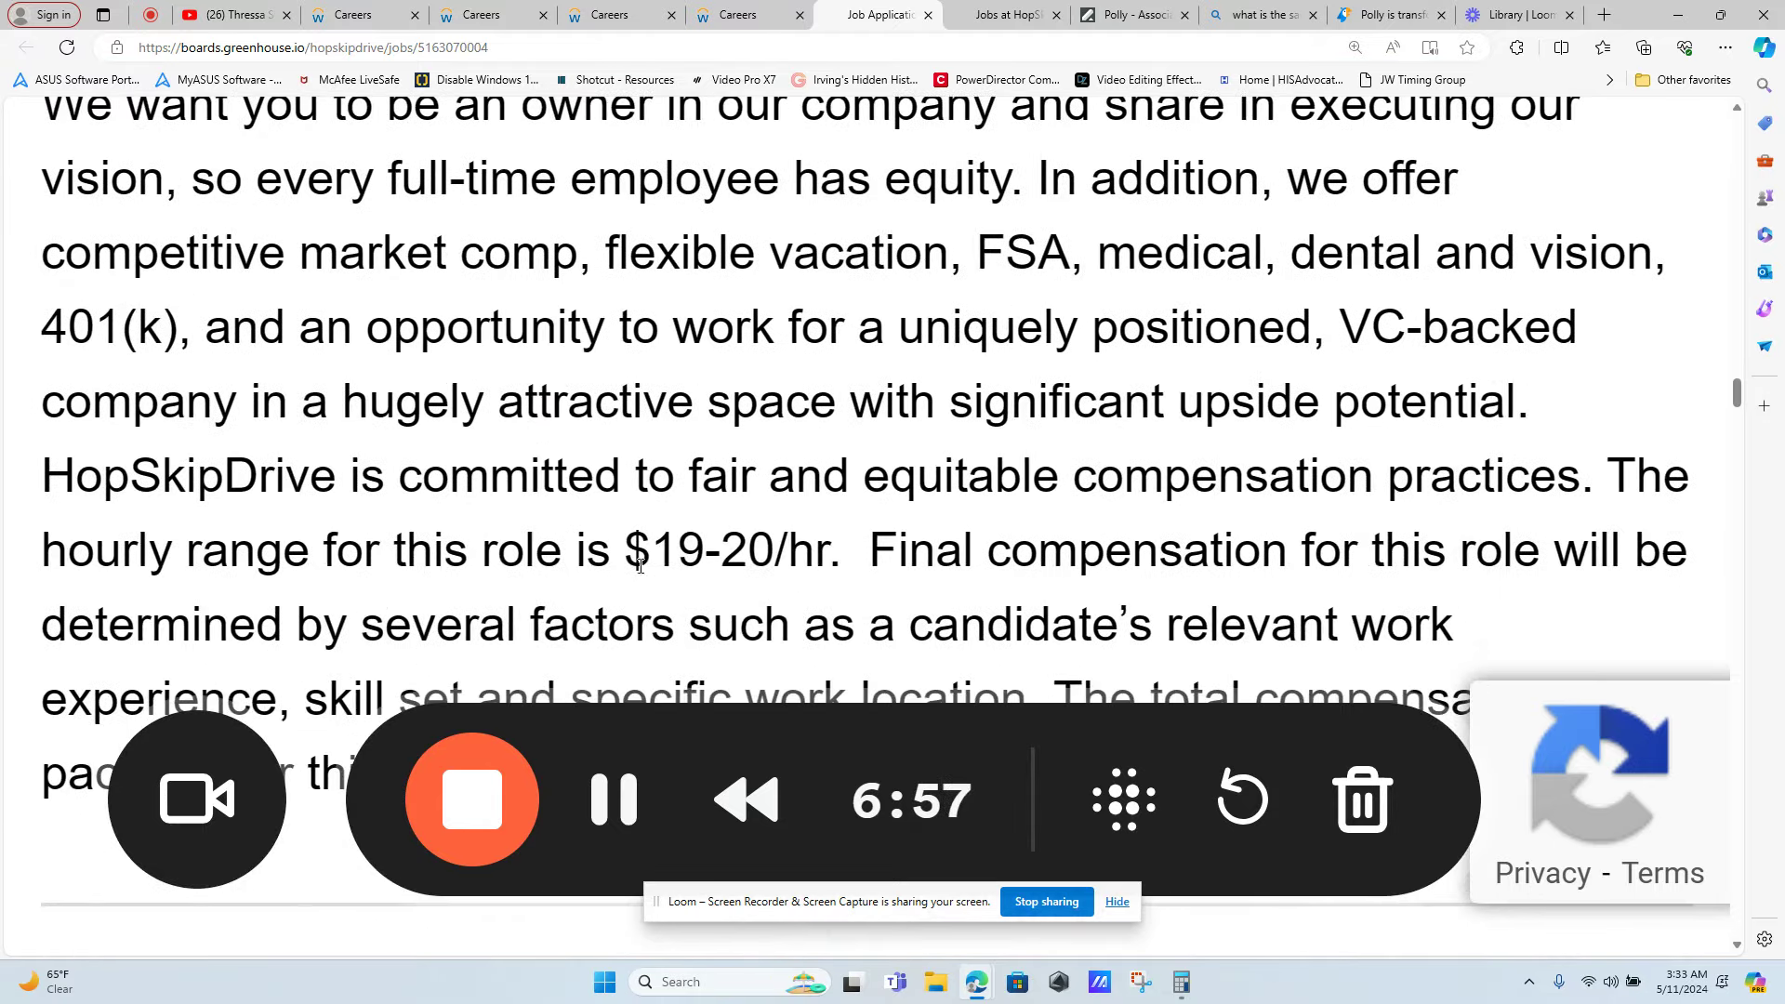
pyautogui.moveTo(624, 558); pyautogui.dragTo(818, 553)
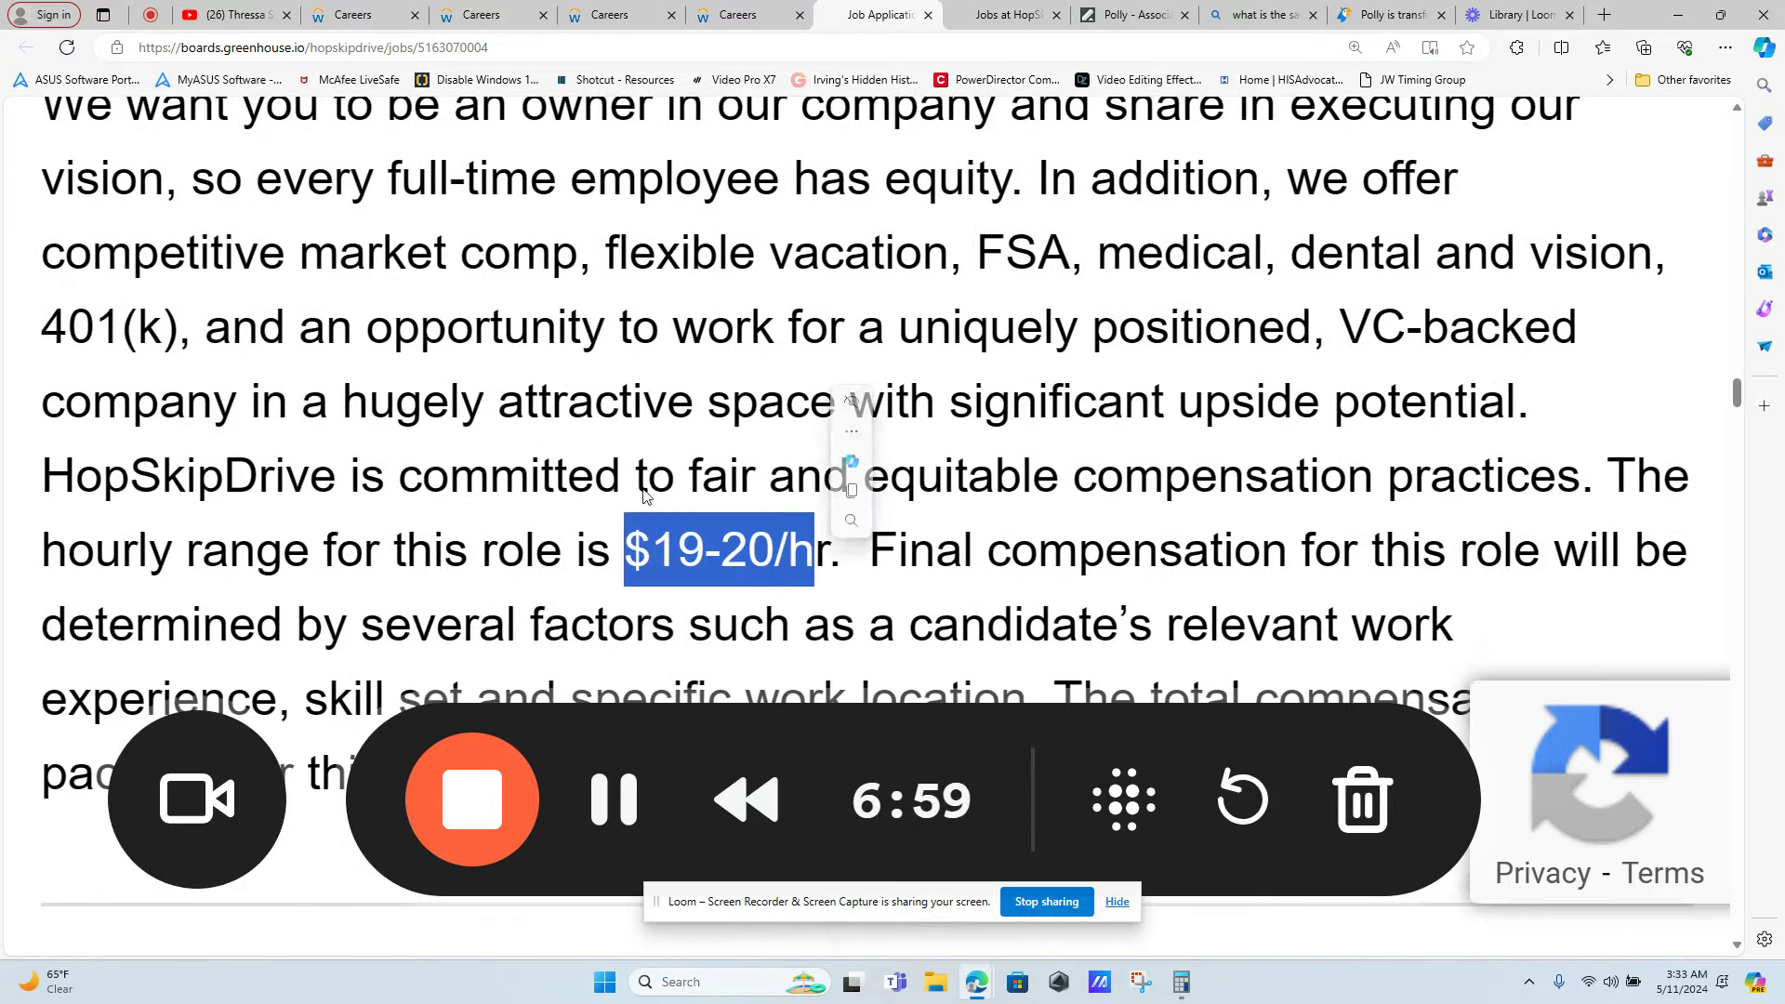
pyautogui.scroll(4, 837, 475)
pyautogui.scroll(4, 838, 474)
pyautogui.scroll(3, 626, 464)
pyautogui.scroll(5, 625, 464)
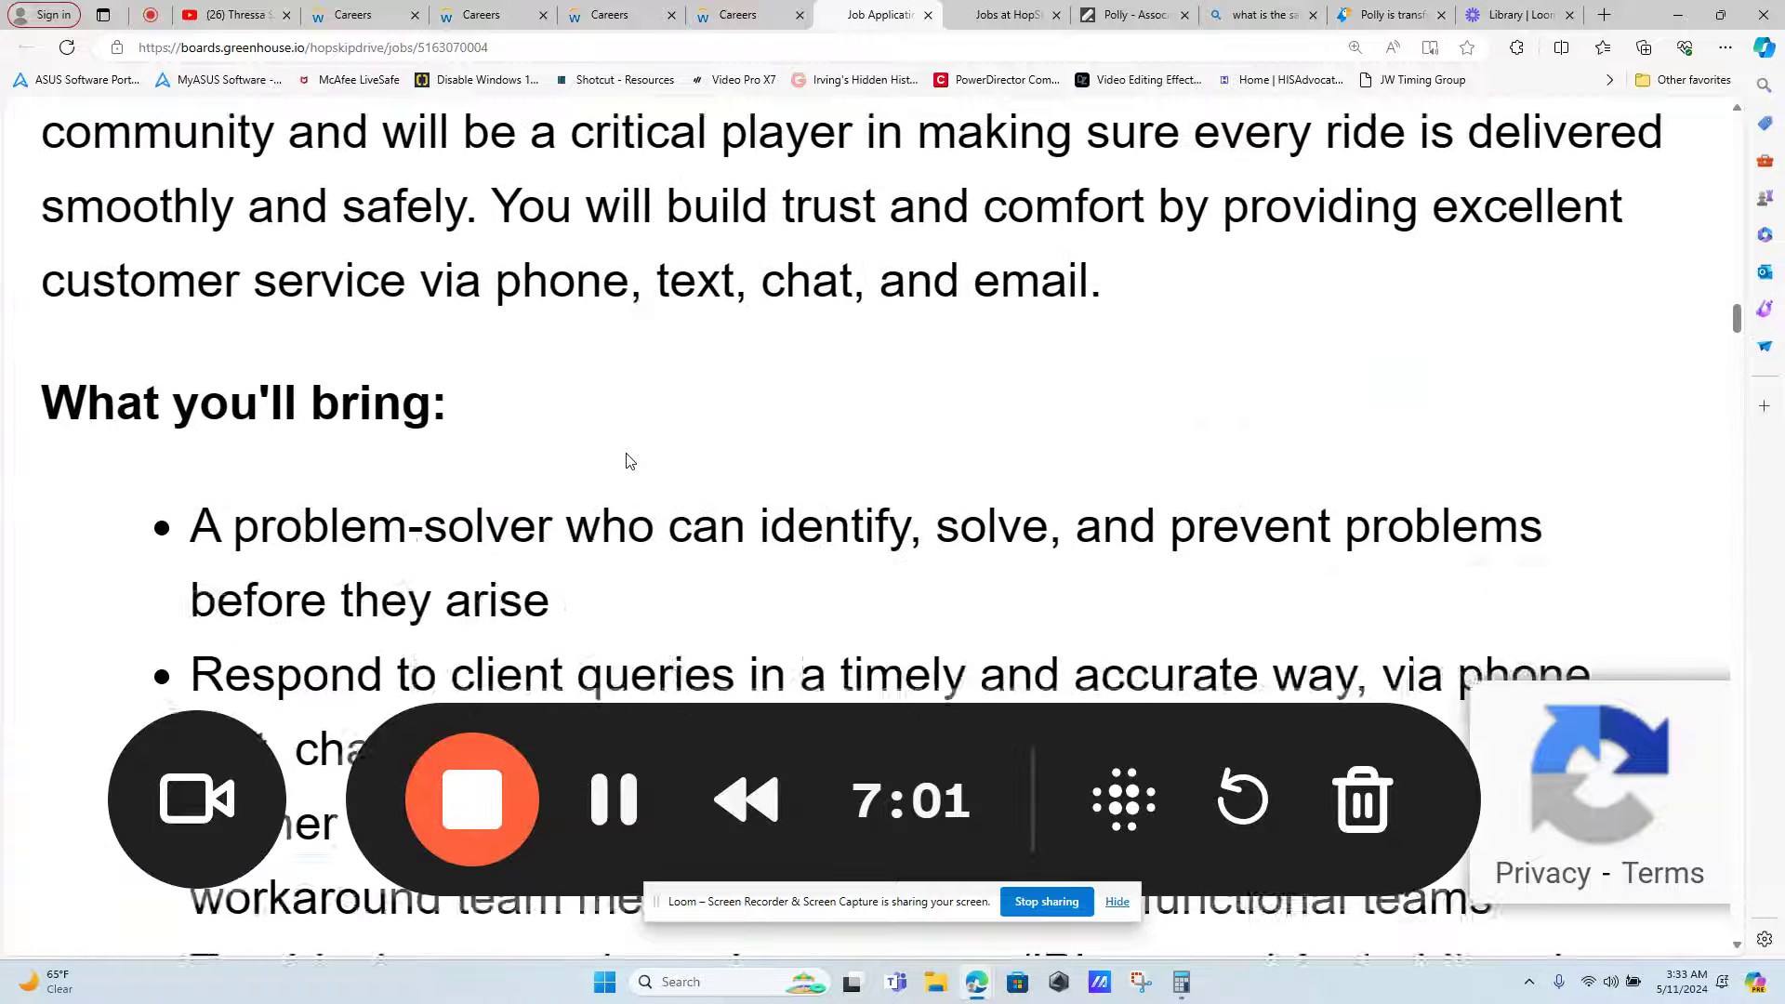
pyautogui.scroll(-2, 625, 465)
pyautogui.scroll(-1, 625, 464)
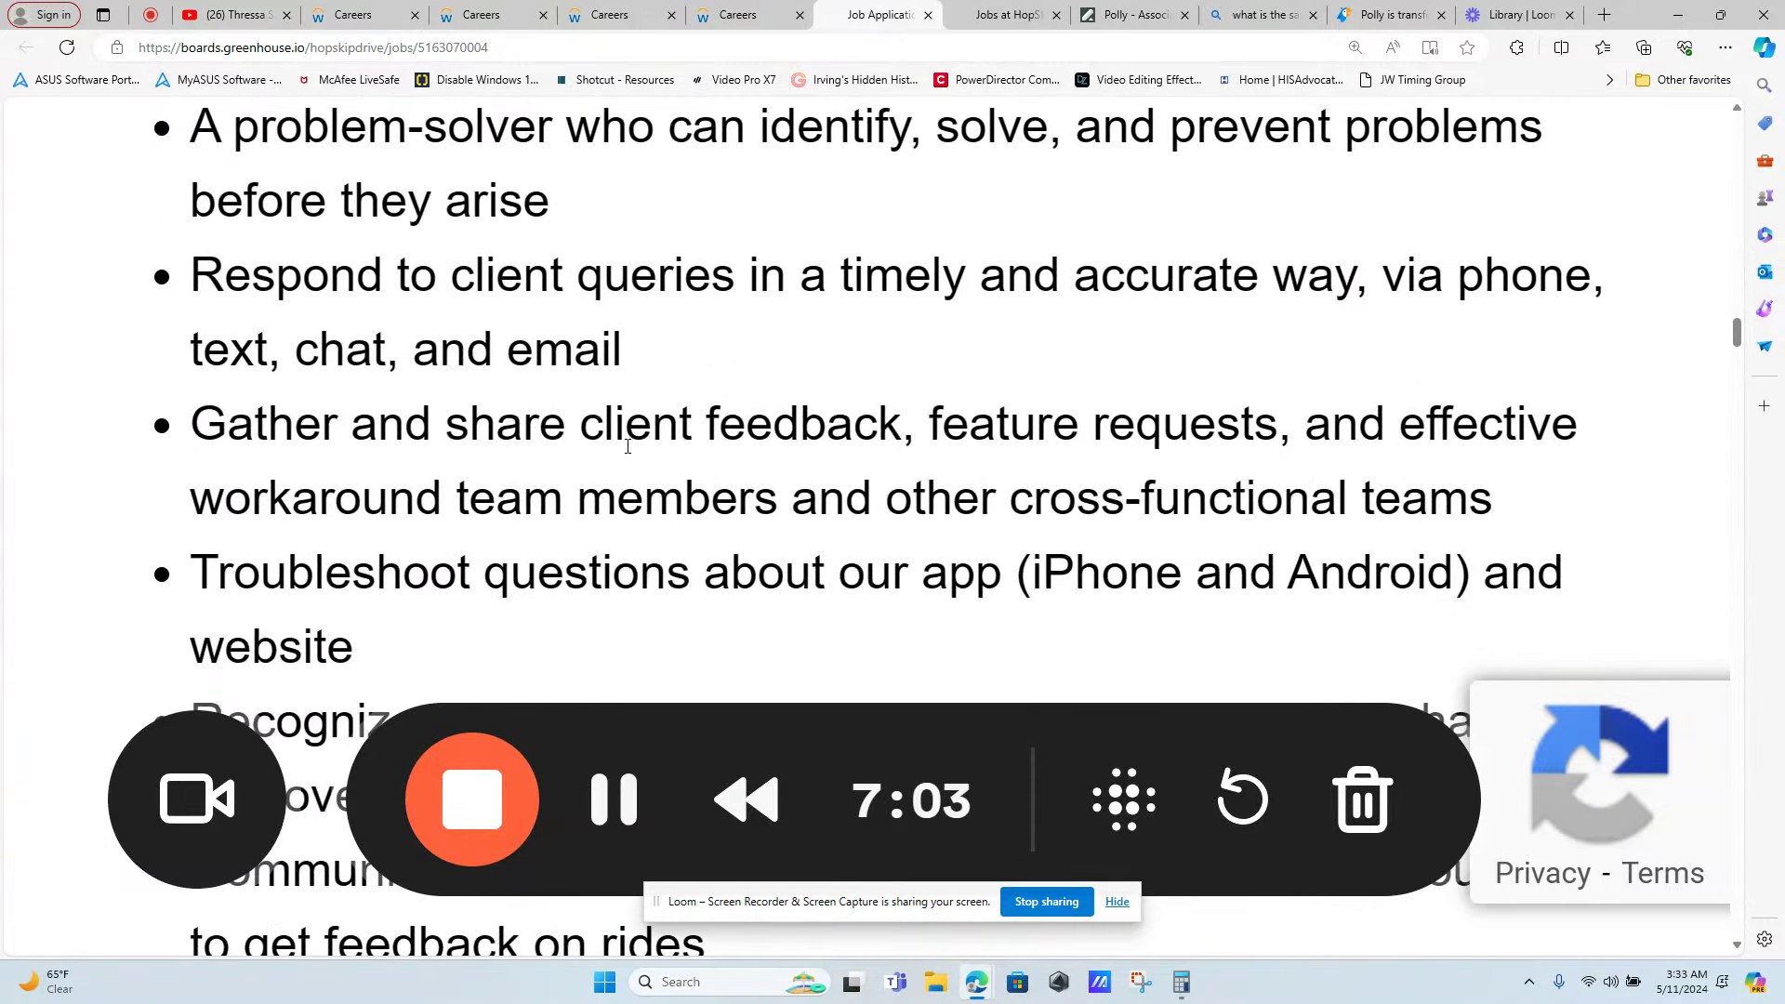
pyautogui.scroll(4, 628, 446)
pyautogui.scroll(4, 628, 446)
pyautogui.scroll(1, 637, 442)
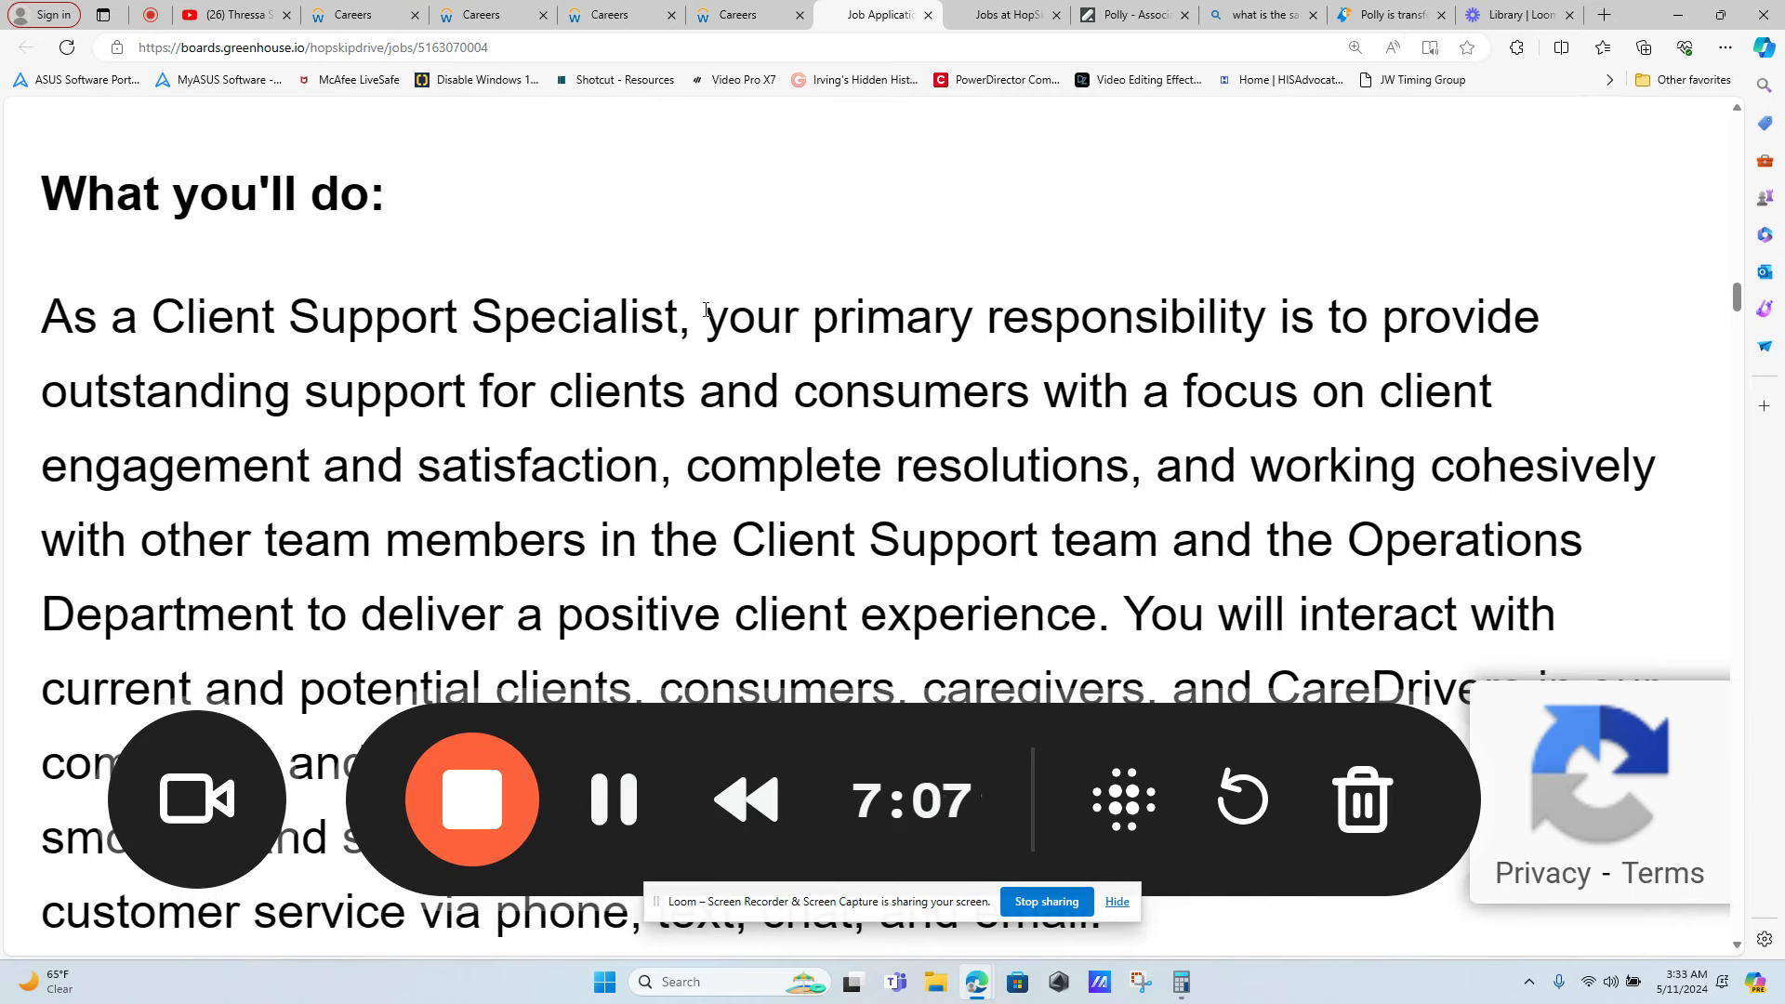
# Highlight the 'What you'll do' duties paragraph sentence by sentence
pyautogui.moveTo(707, 314)
pyautogui.mouseDown()
pyautogui.moveTo(1456, 343)
pyautogui.moveTo(1513, 444)
pyautogui.mouseUp()
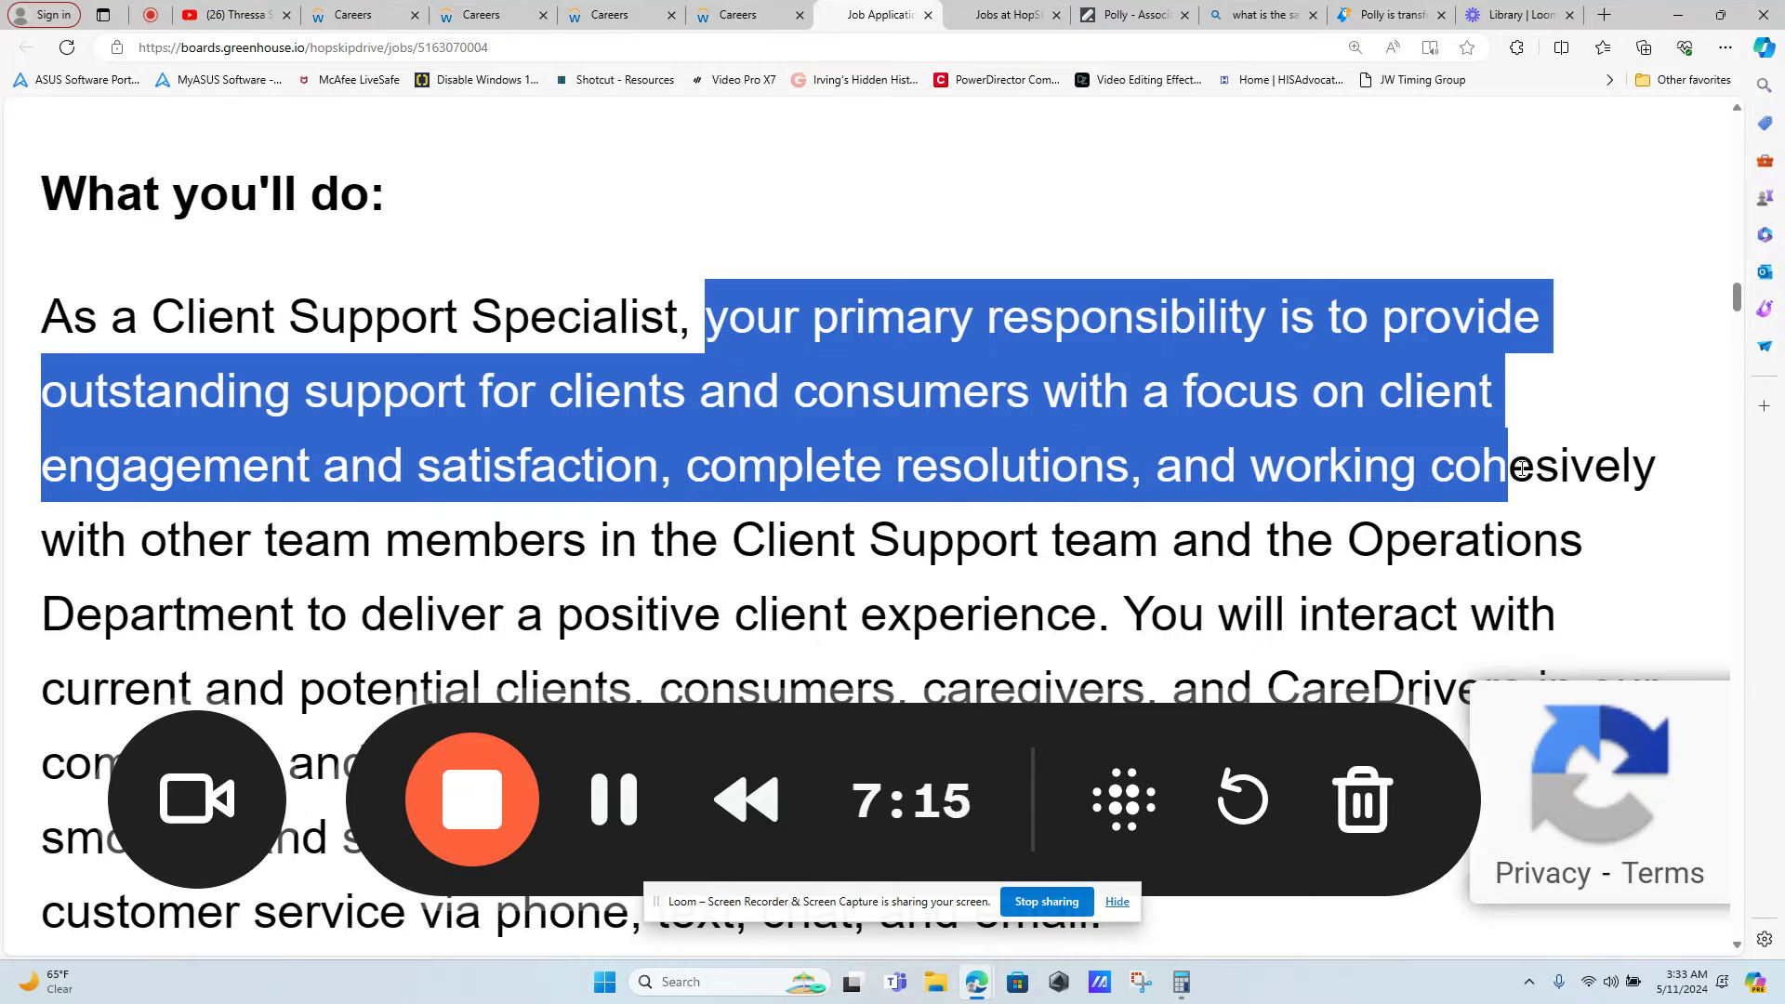
pyautogui.moveTo(1524, 469)
pyautogui.mouseDown()
pyautogui.moveTo(1560, 476)
pyautogui.moveTo(1580, 522)
pyautogui.mouseUp()
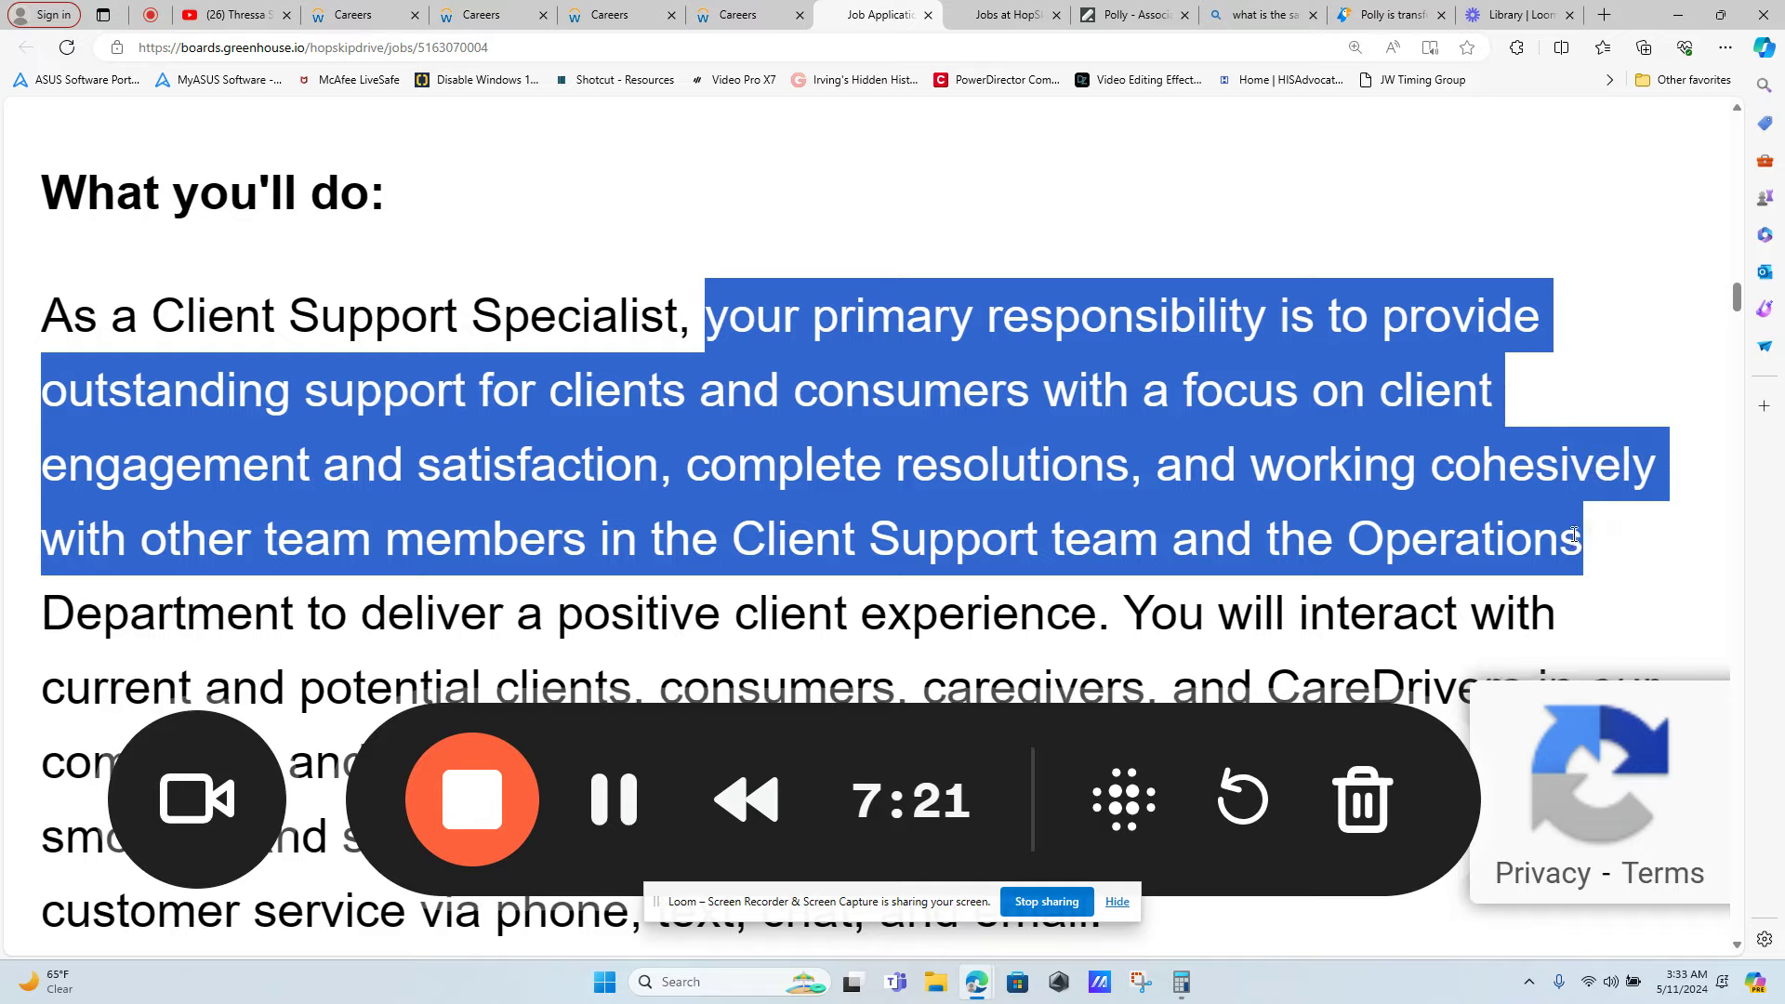
pyautogui.scroll(-1, 1580, 527)
pyautogui.moveTo(324, 524); pyautogui.dragTo(1560, 538)
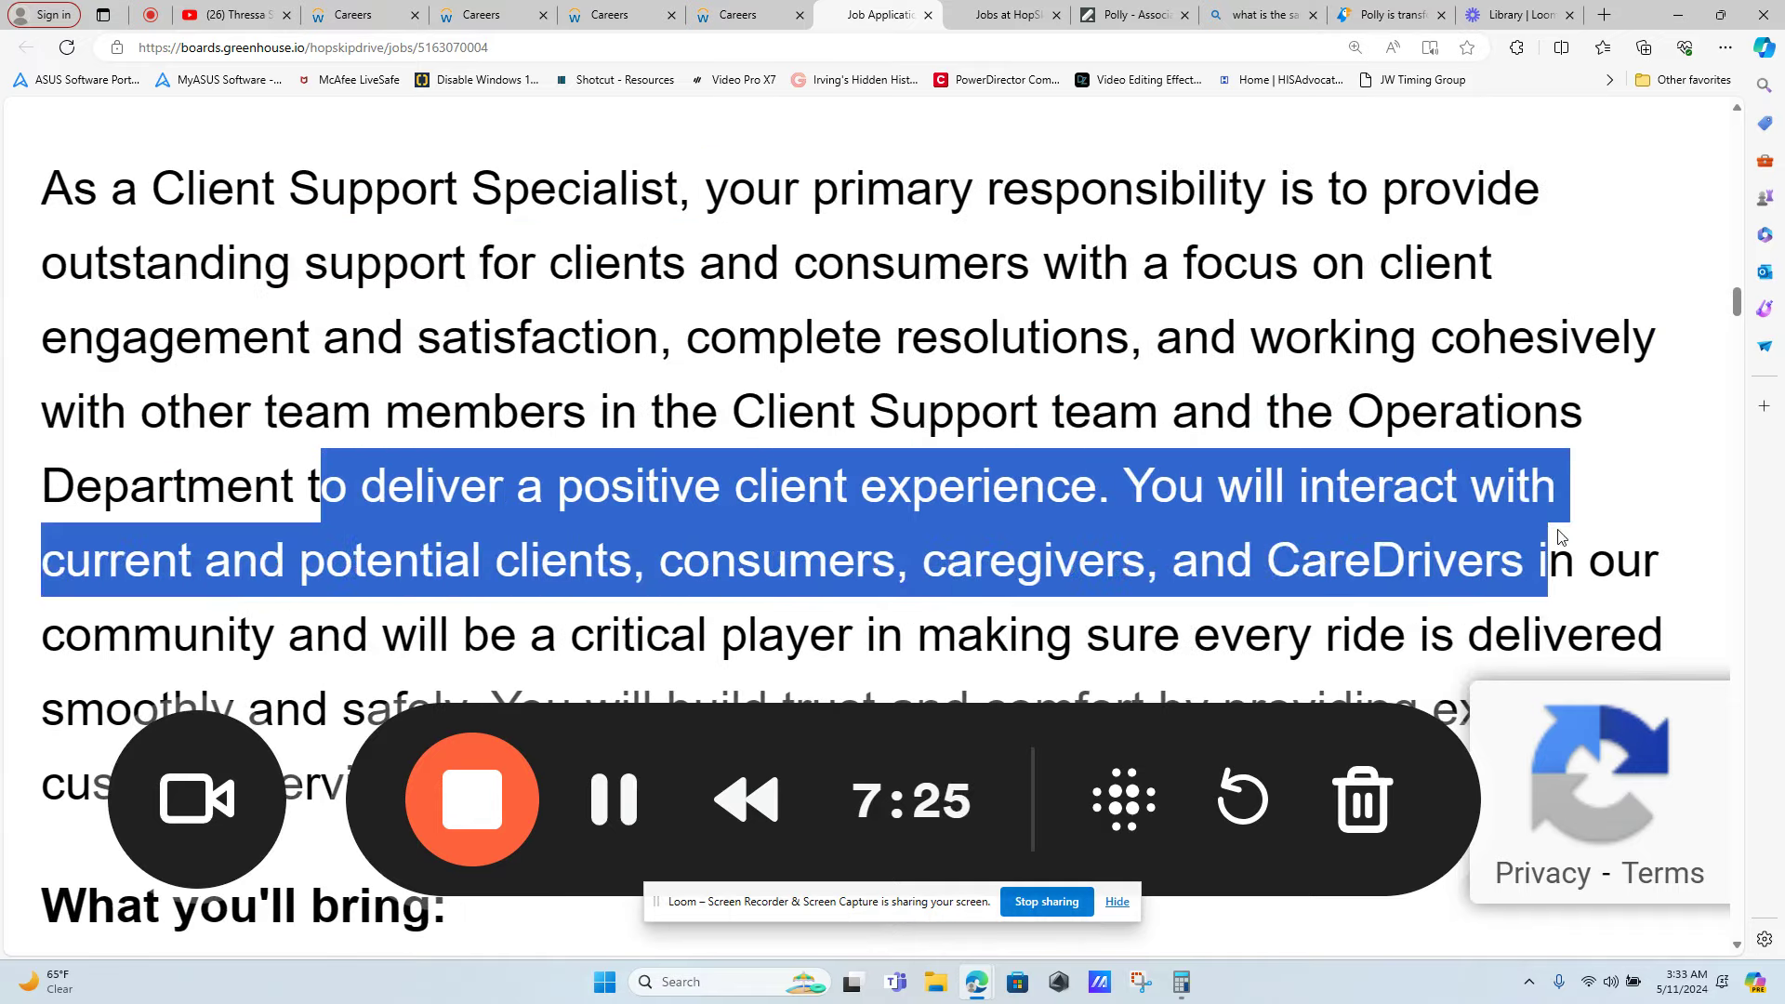
pyautogui.scroll(-1, 1560, 538)
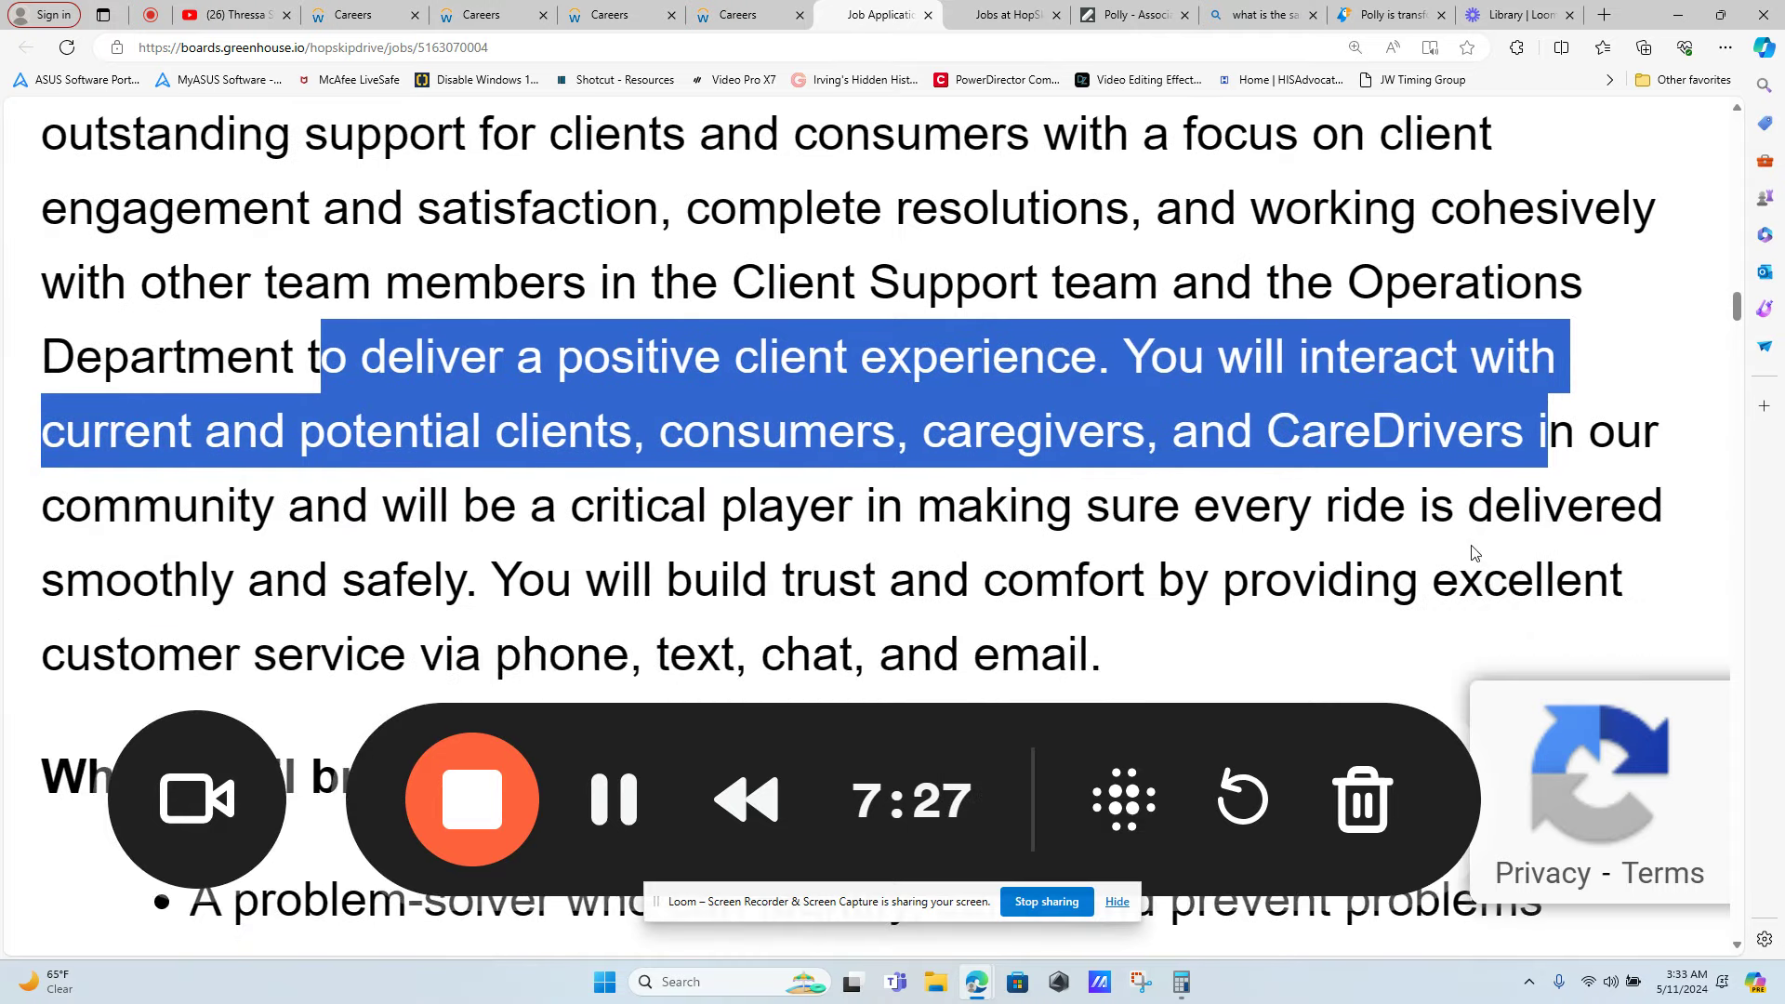
pyautogui.scroll(-1, 1474, 554)
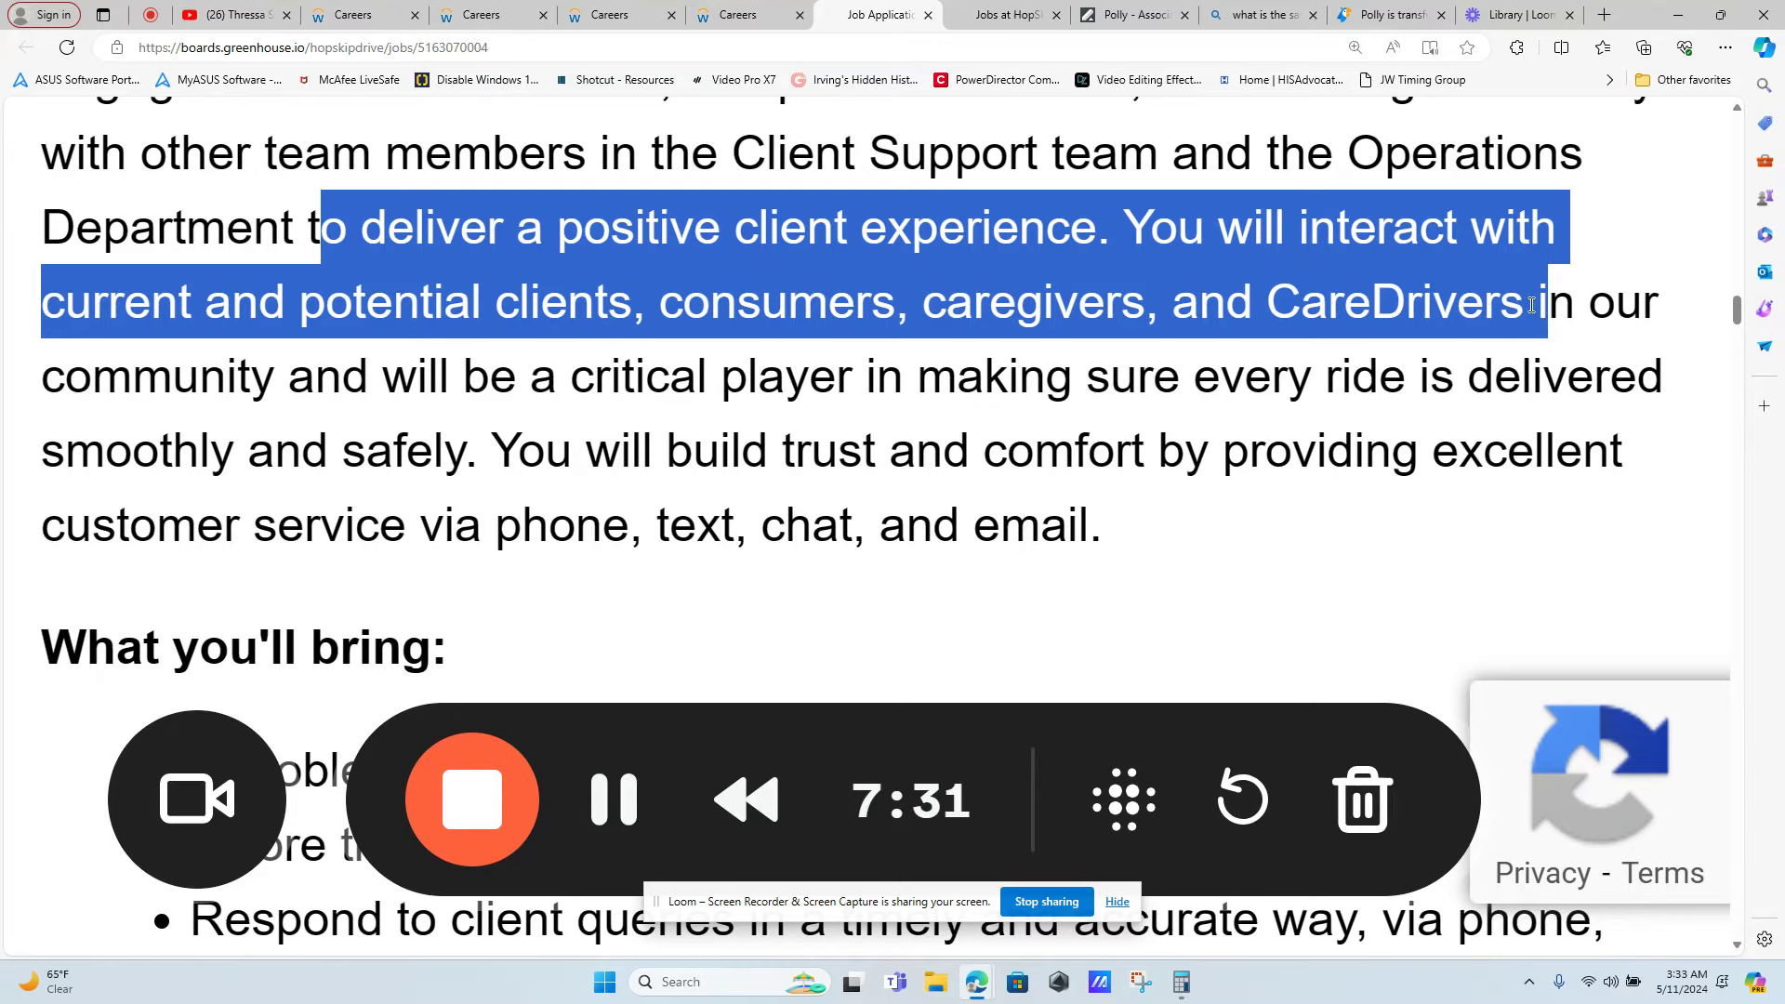
pyautogui.moveTo(290, 376)
pyautogui.mouseDown()
pyautogui.moveTo(891, 384)
pyautogui.moveTo(1156, 425)
pyautogui.mouseUp()
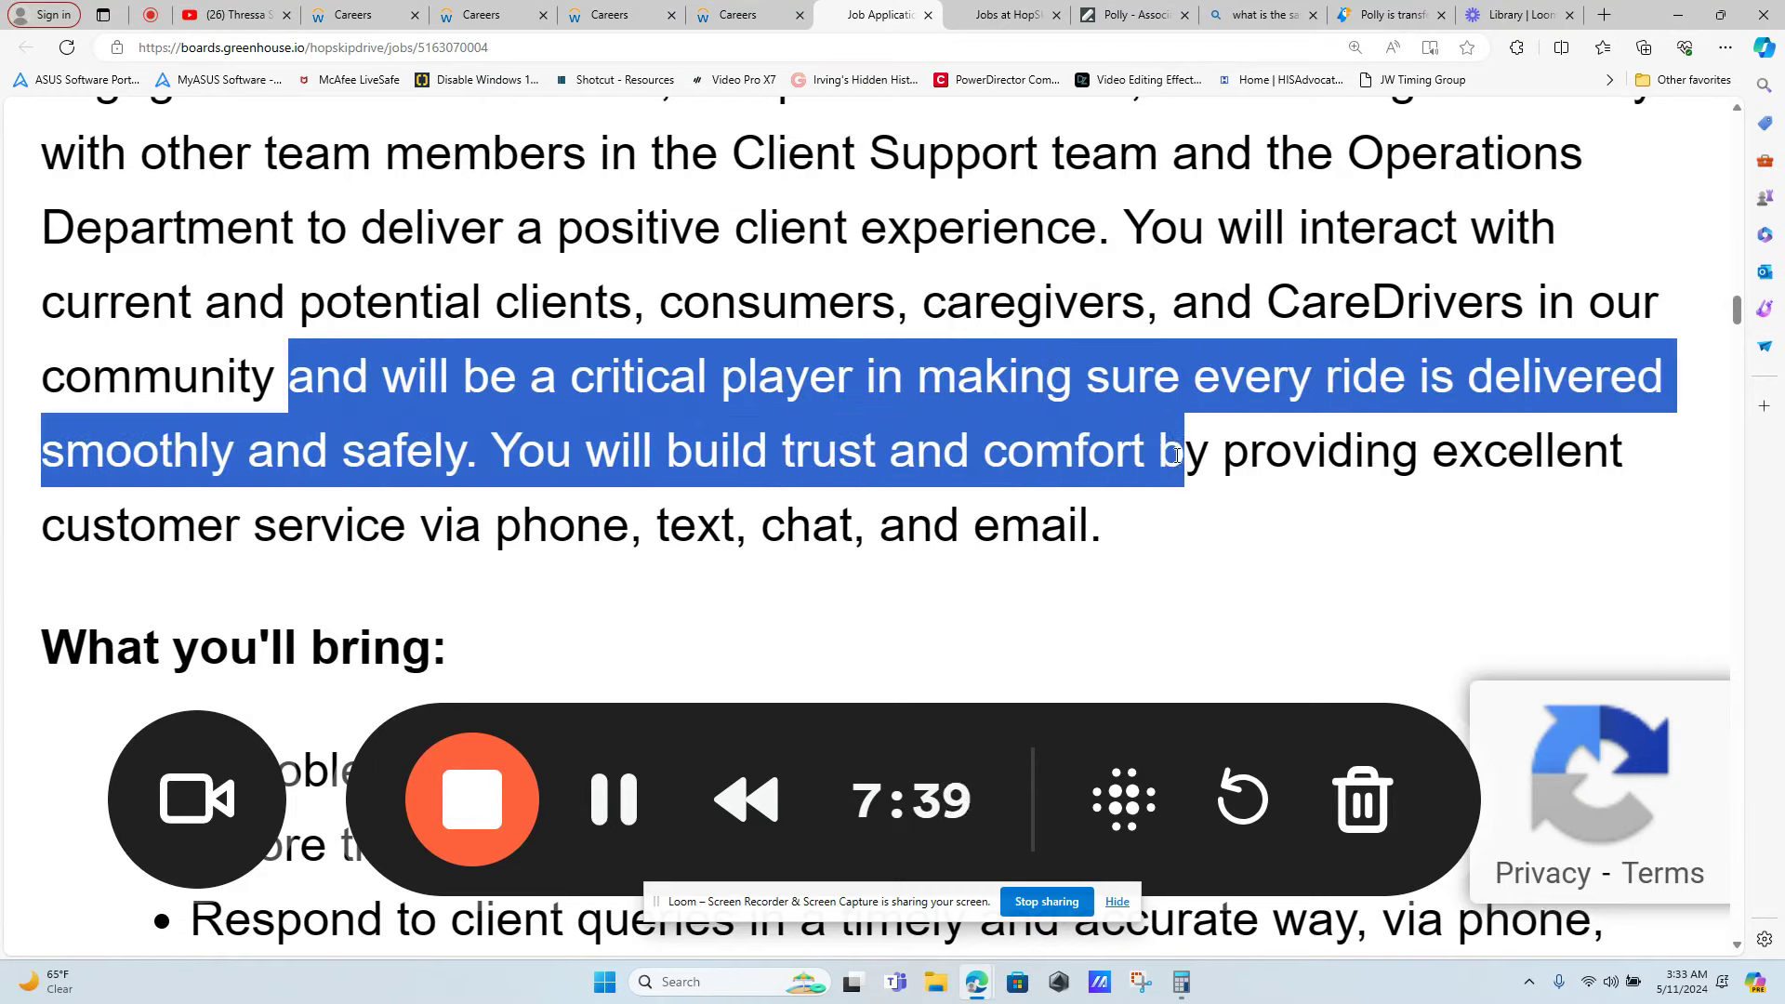
pyautogui.moveTo(1160, 447); pyautogui.dragTo(1281, 515)
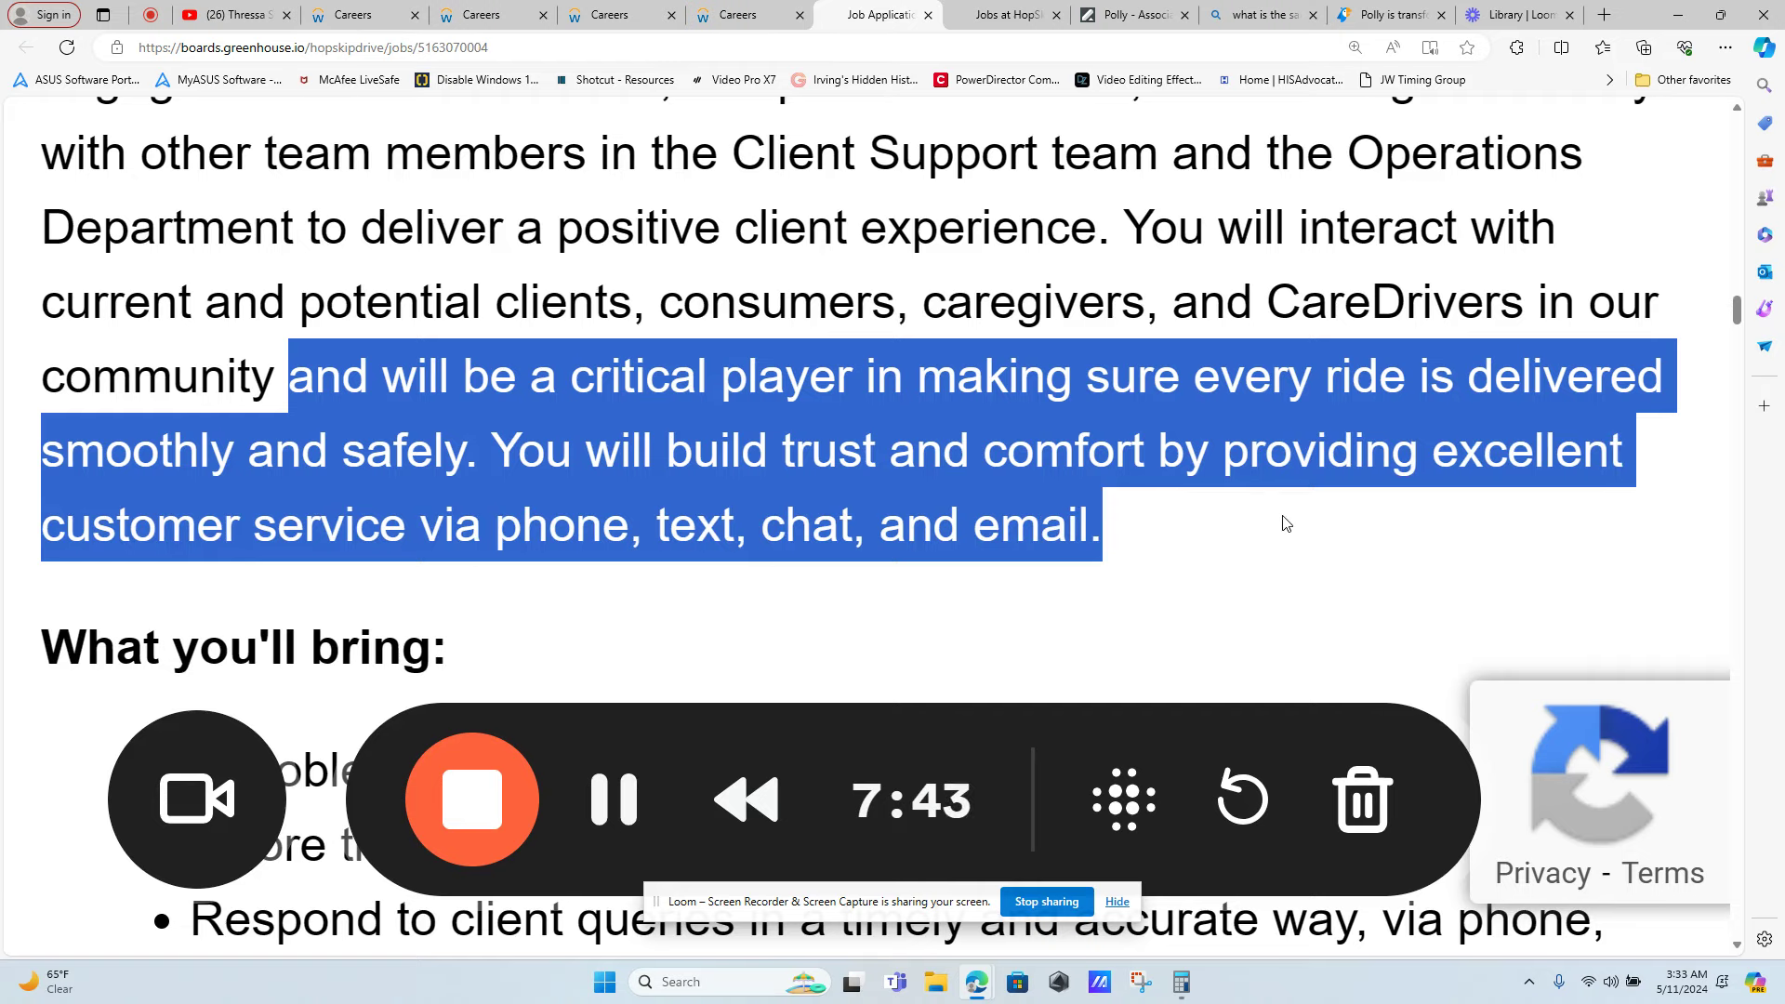
pyautogui.scroll(-3, 865, 509)
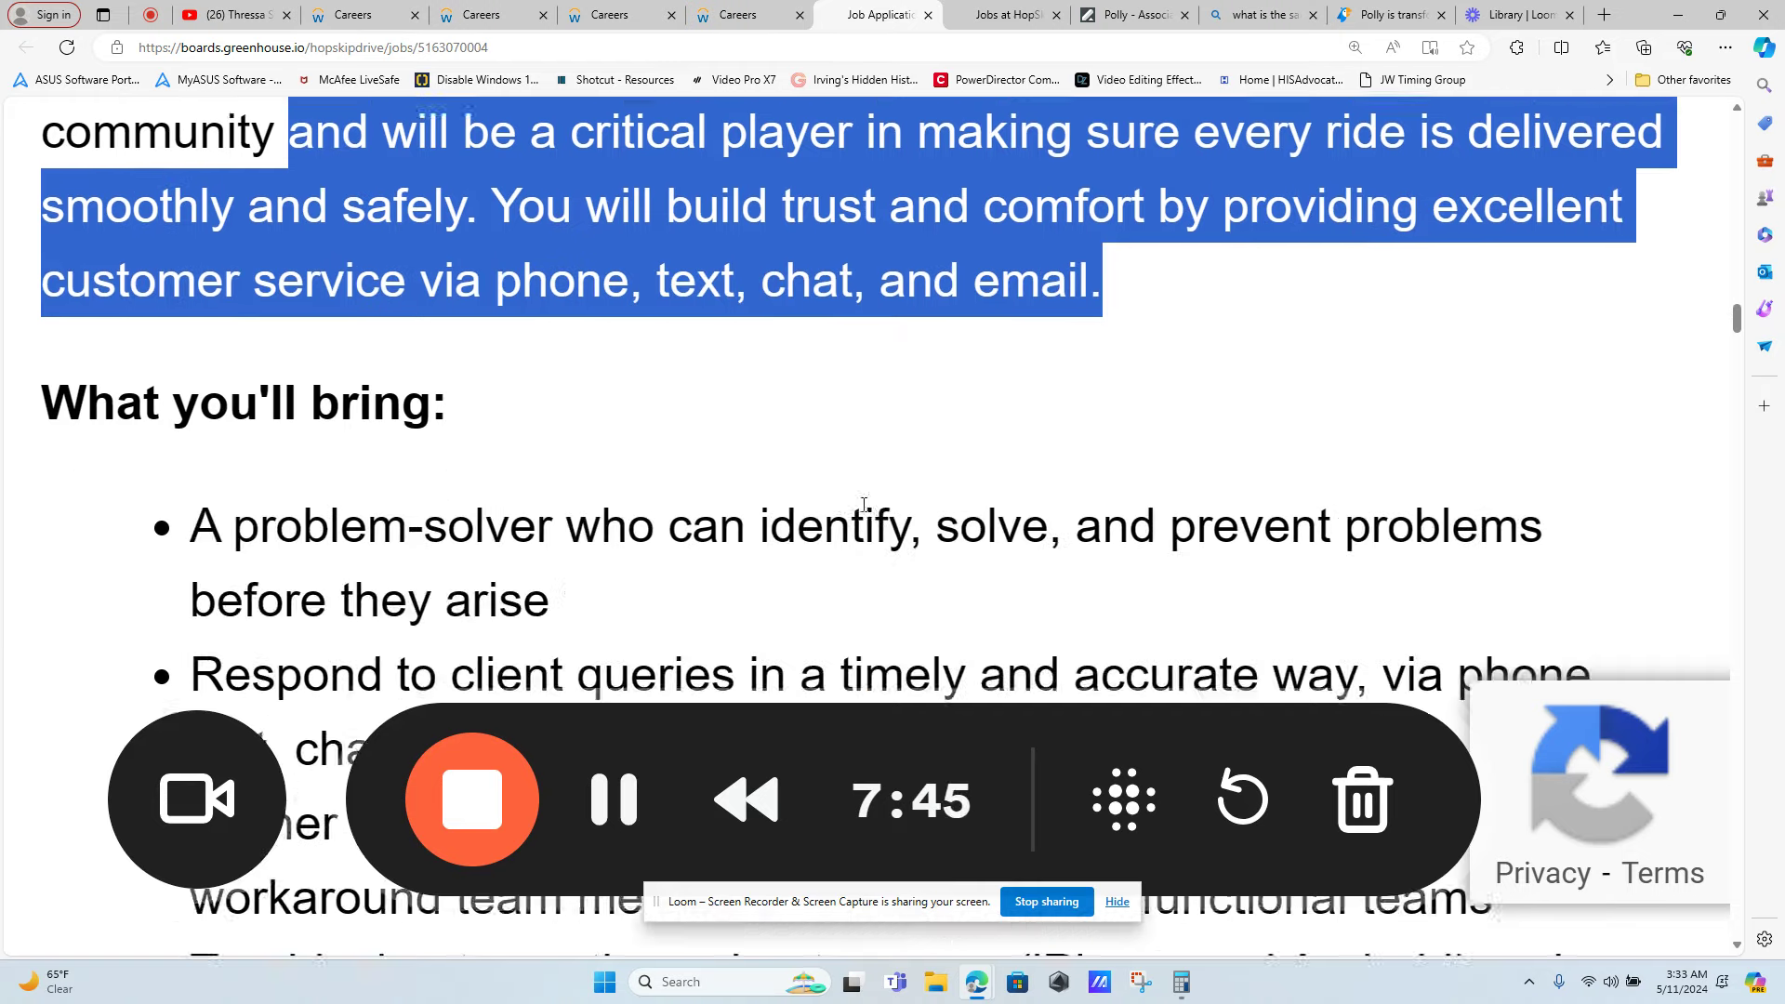
pyautogui.scroll(-2, 865, 509)
pyautogui.scroll(-2, 866, 513)
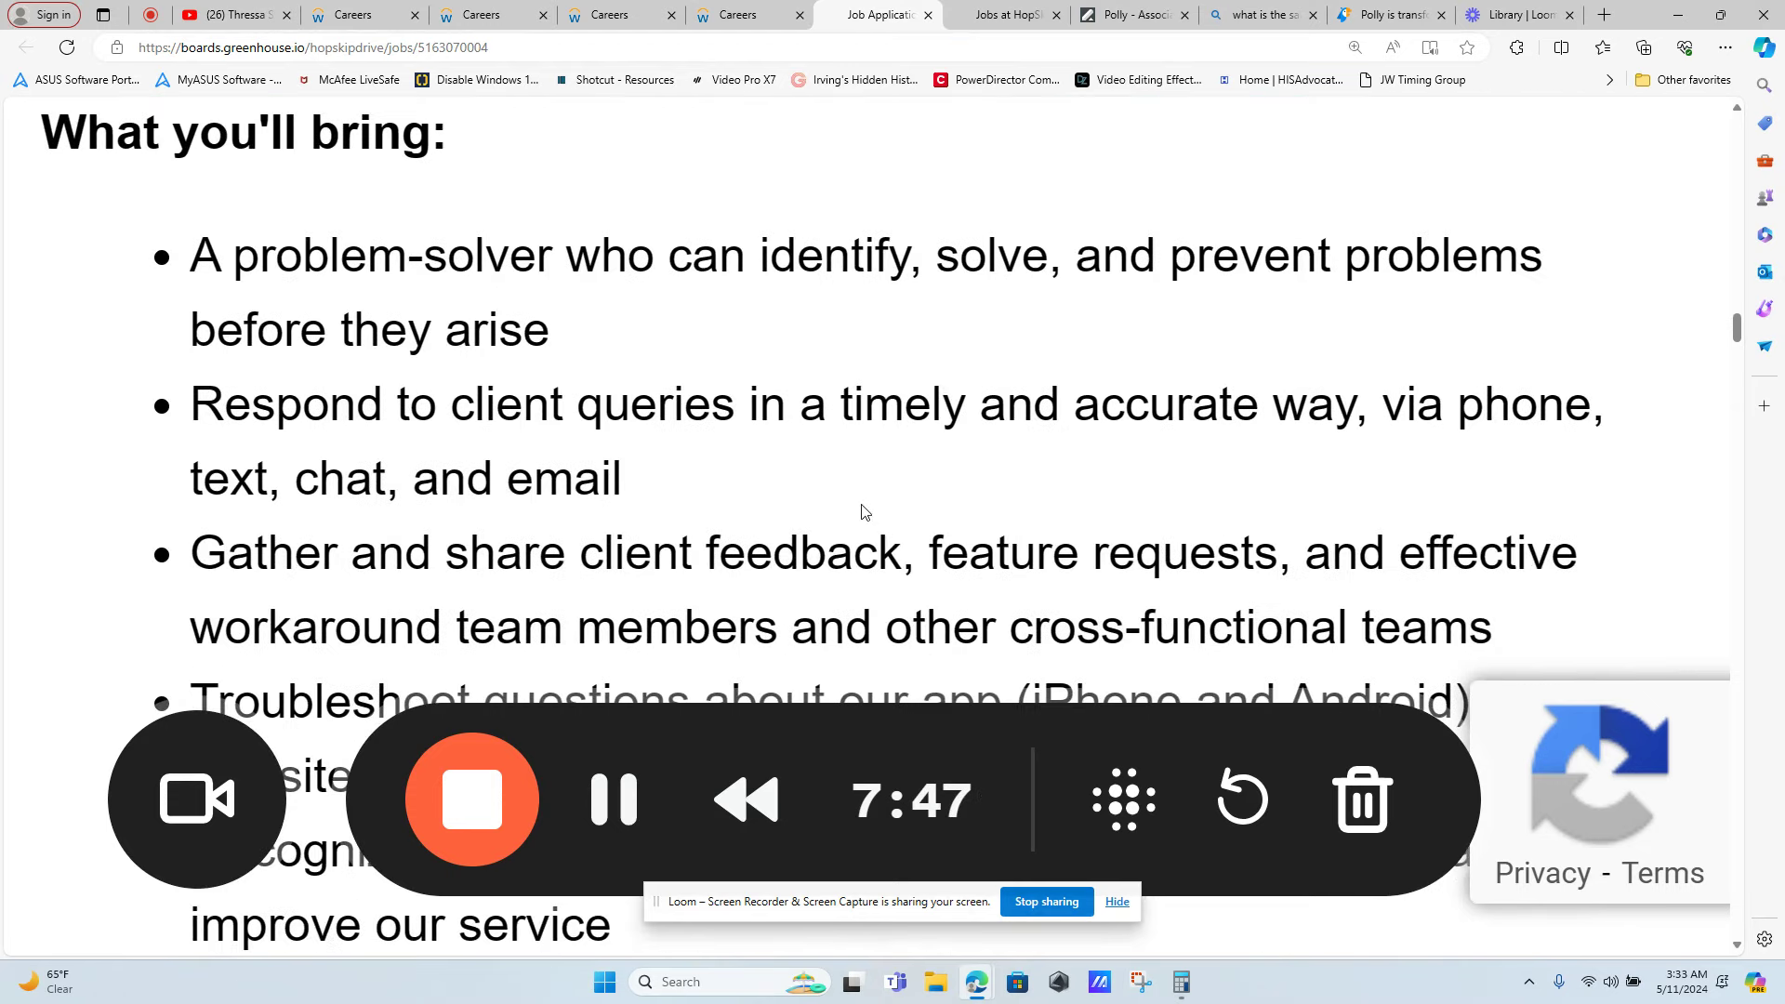
# Highlight the problem-solver, client queries, complaint trends, FAQs and Spanish-speaking client bullets
pyautogui.moveTo(301, 256); pyautogui.dragTo(661, 305)
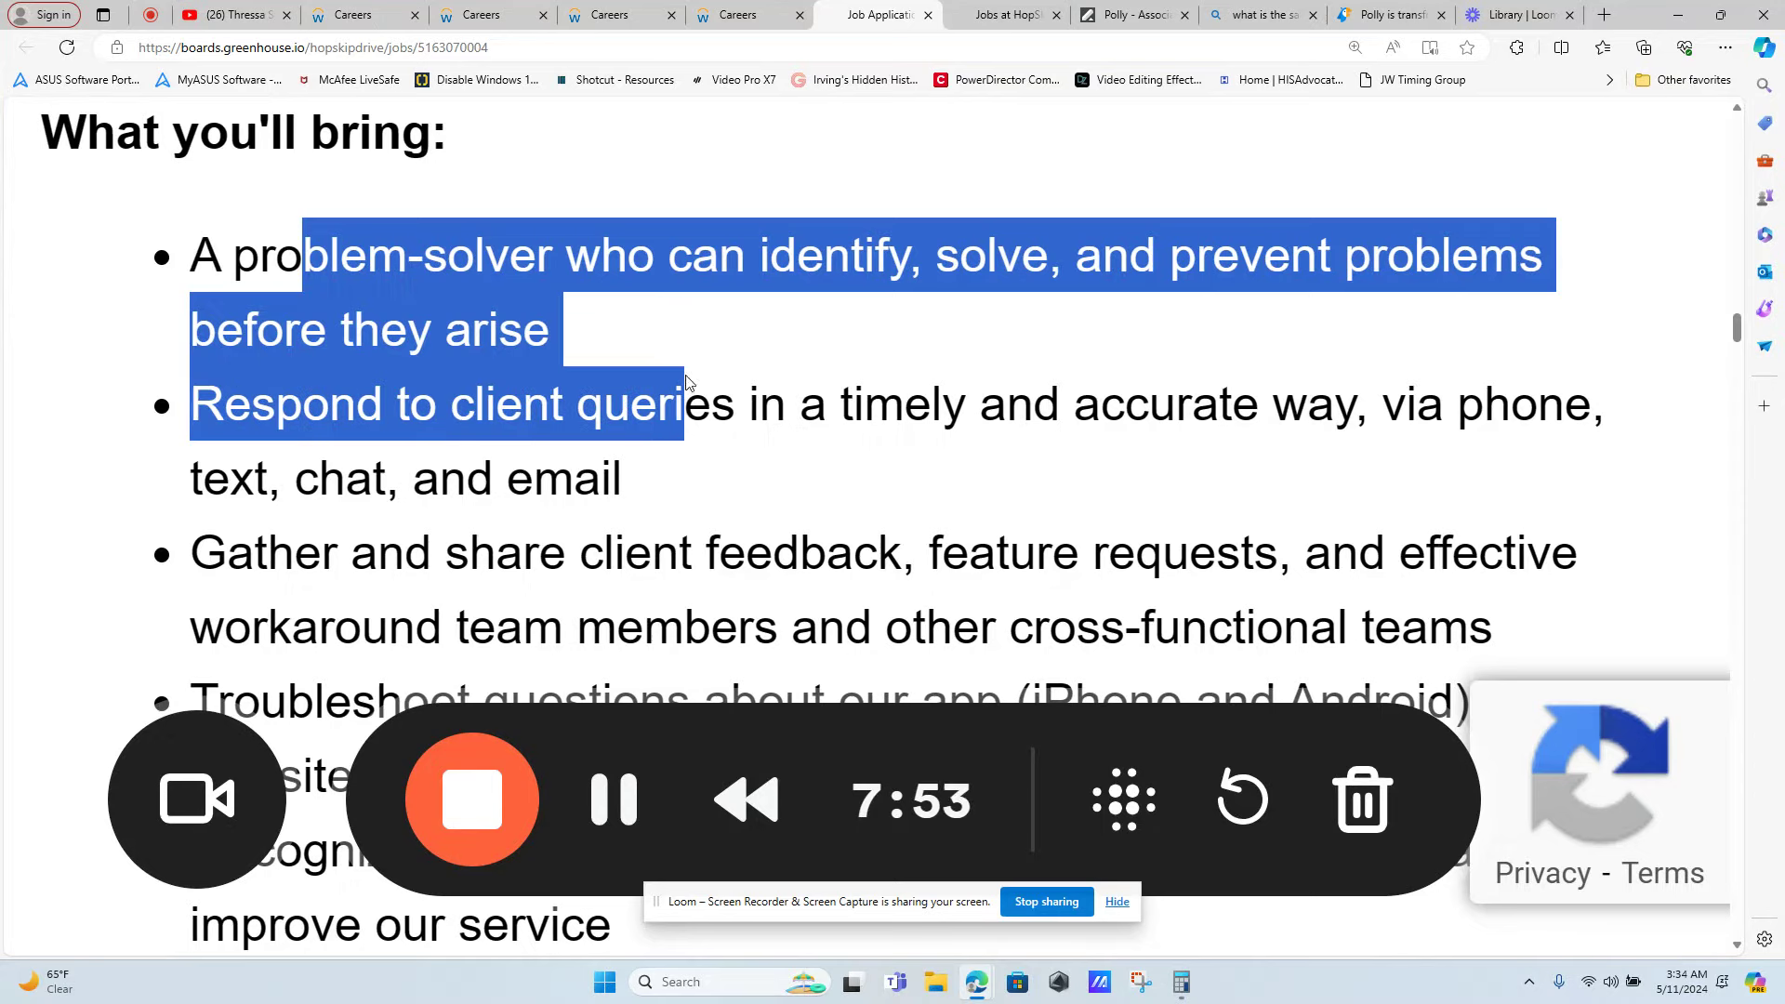
pyautogui.moveTo(661, 304); pyautogui.dragTo(708, 478)
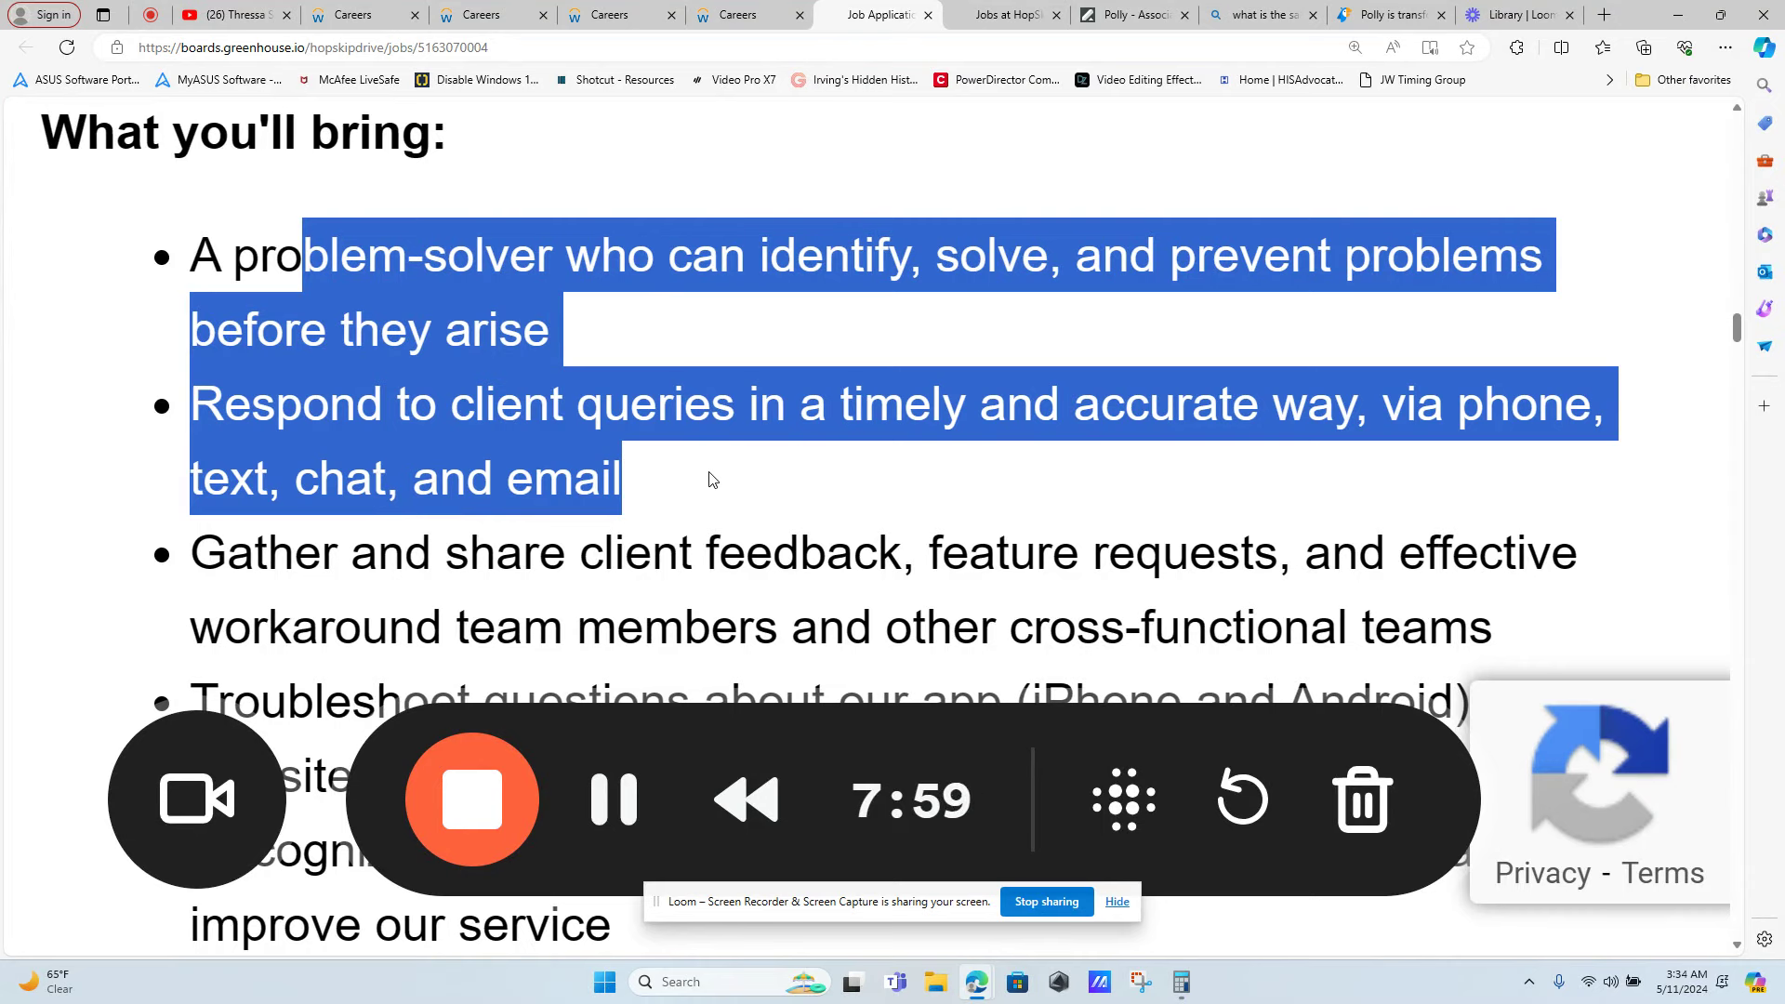
pyautogui.scroll(-2, 709, 479)
pyautogui.scroll(-1, 559, 447)
pyautogui.scroll(-1, 418, 440)
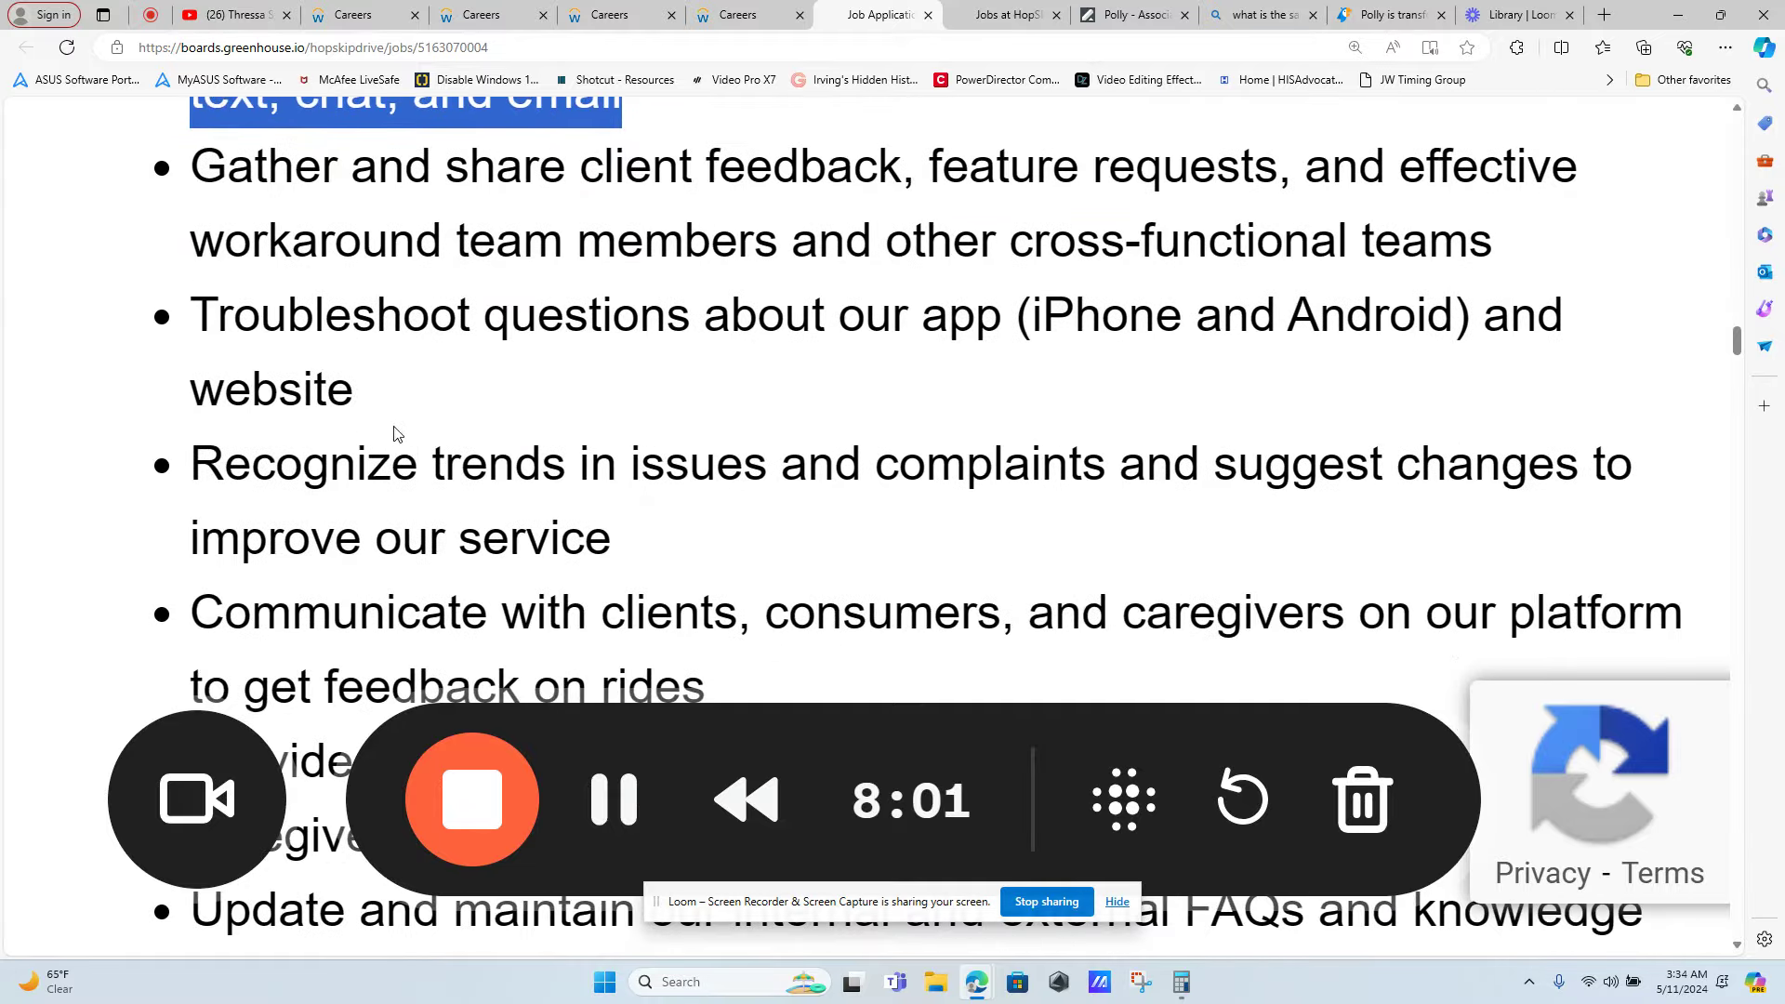
pyautogui.moveTo(366, 464); pyautogui.dragTo(832, 516)
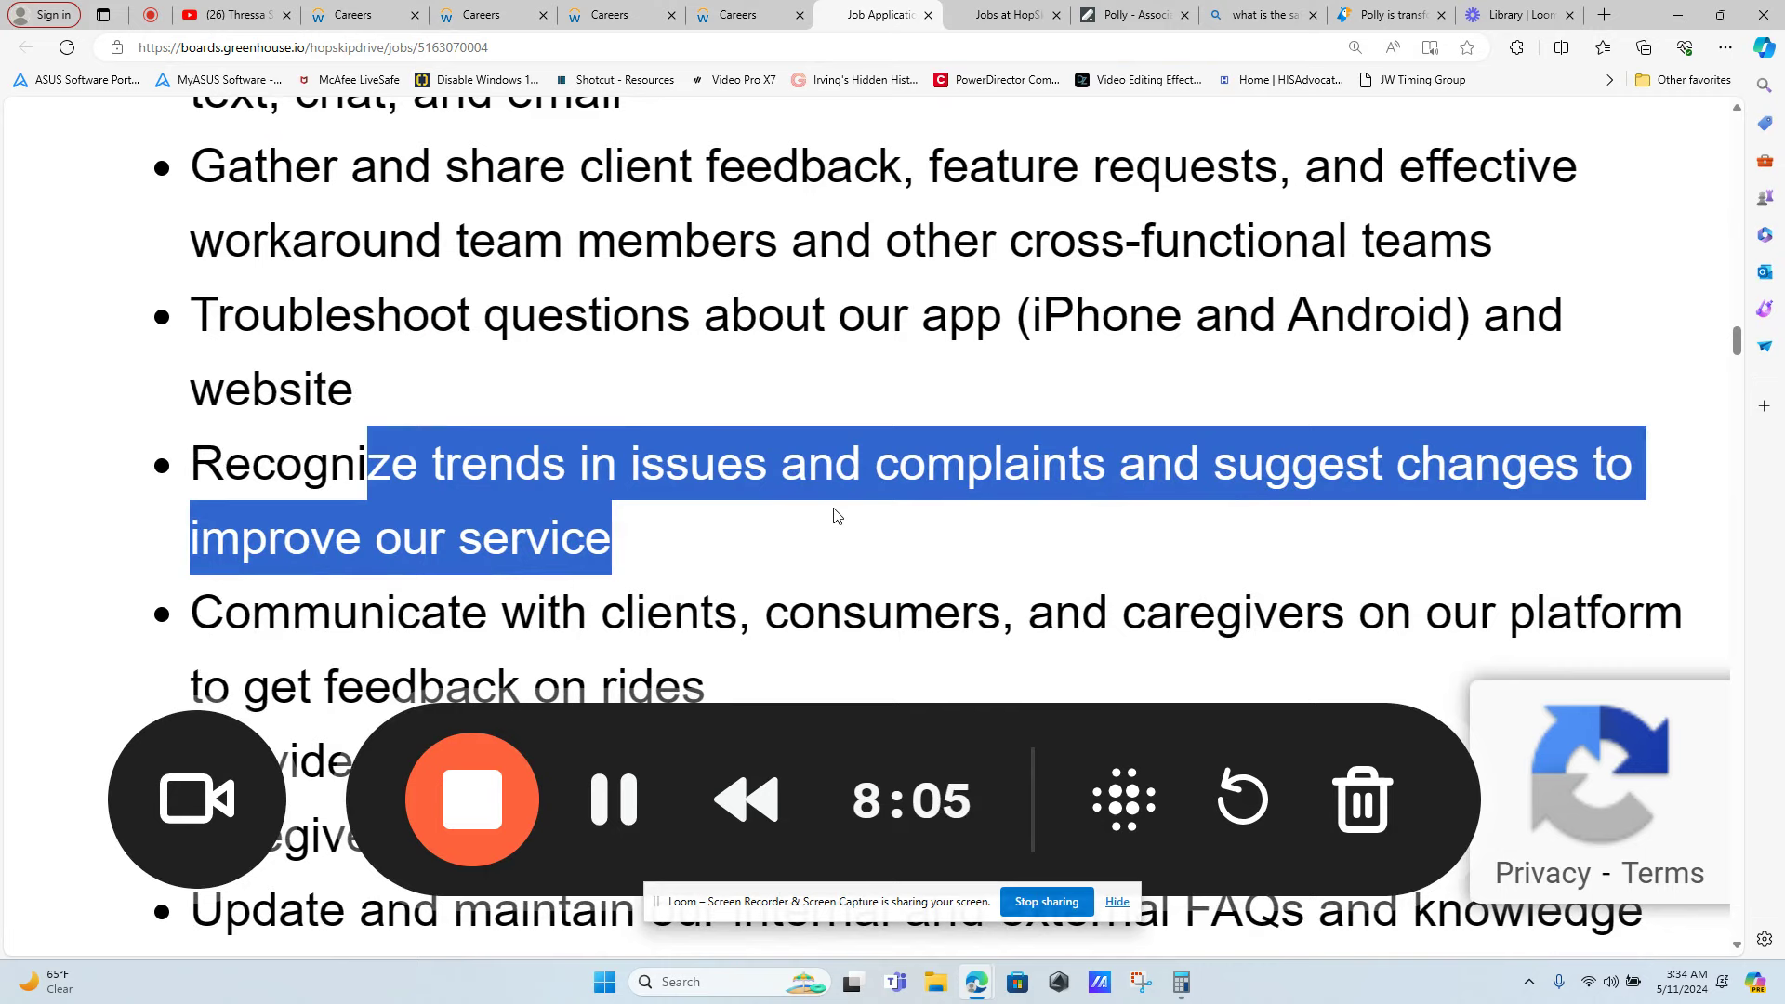
pyautogui.scroll(-1, 835, 517)
pyautogui.scroll(-1, 836, 516)
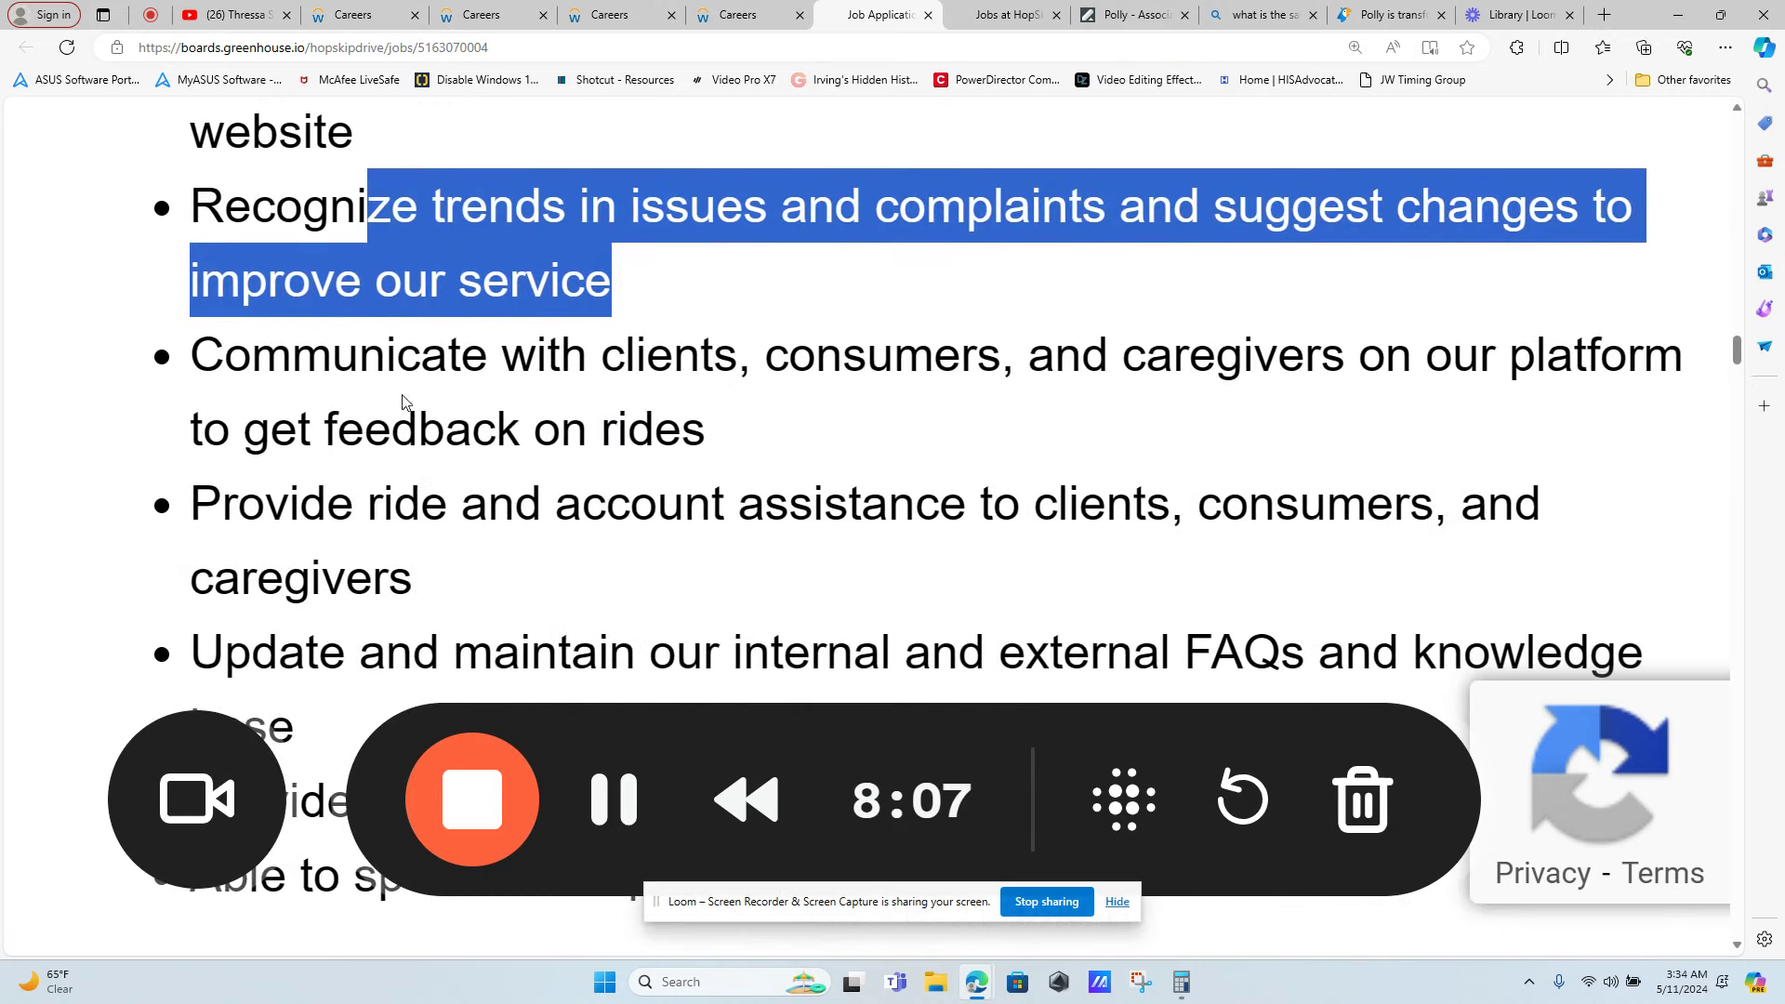
pyautogui.moveTo(364, 354)
pyautogui.mouseDown()
pyautogui.moveTo(672, 380)
pyautogui.moveTo(721, 402)
pyautogui.mouseUp()
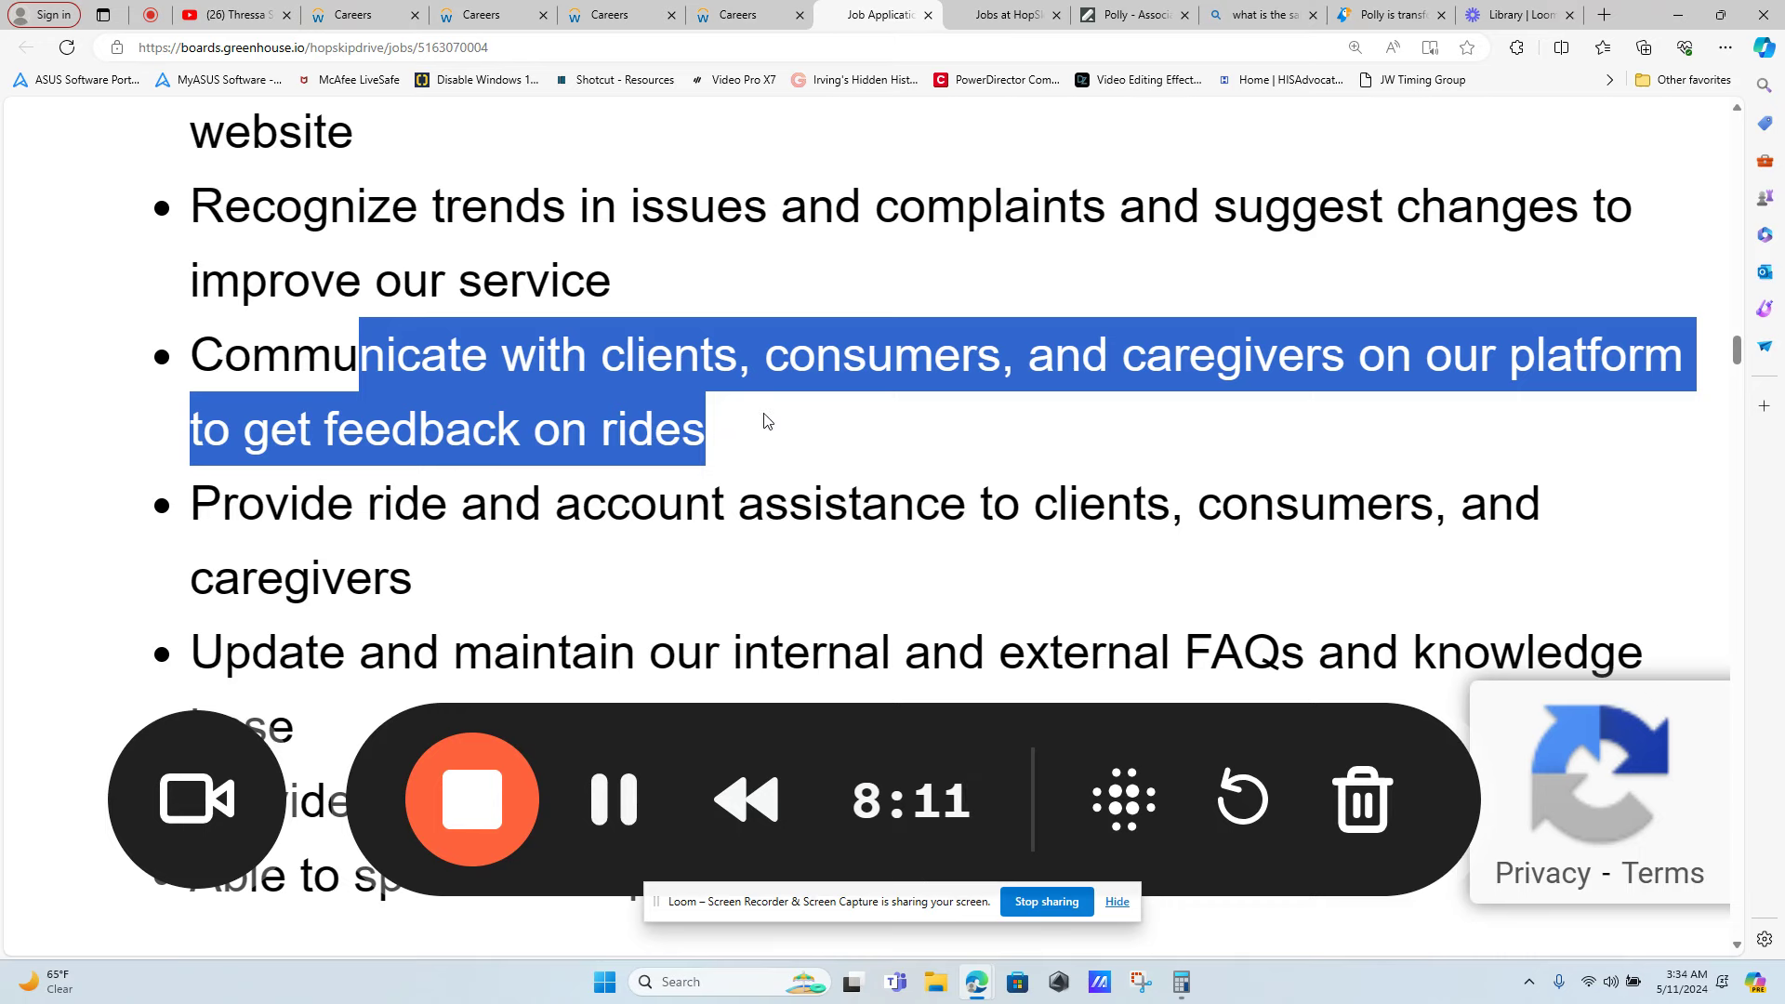
pyautogui.scroll(-3, 765, 421)
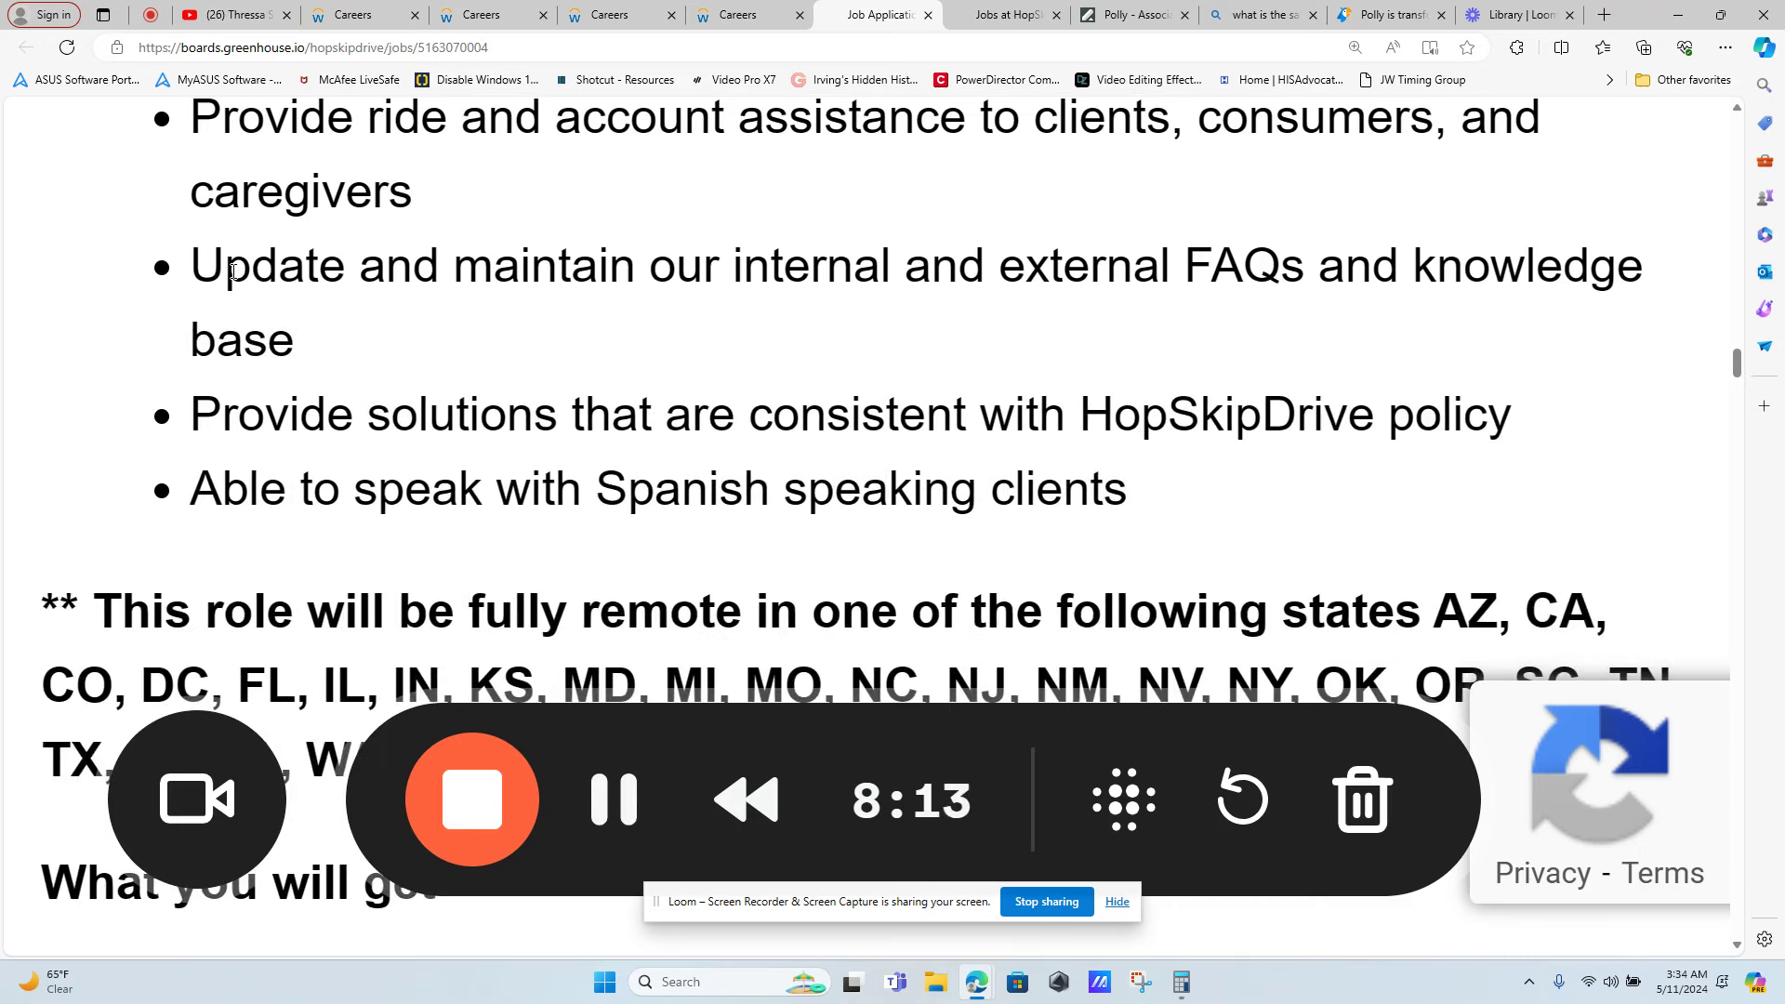
pyautogui.moveTo(223, 266); pyautogui.dragTo(620, 322)
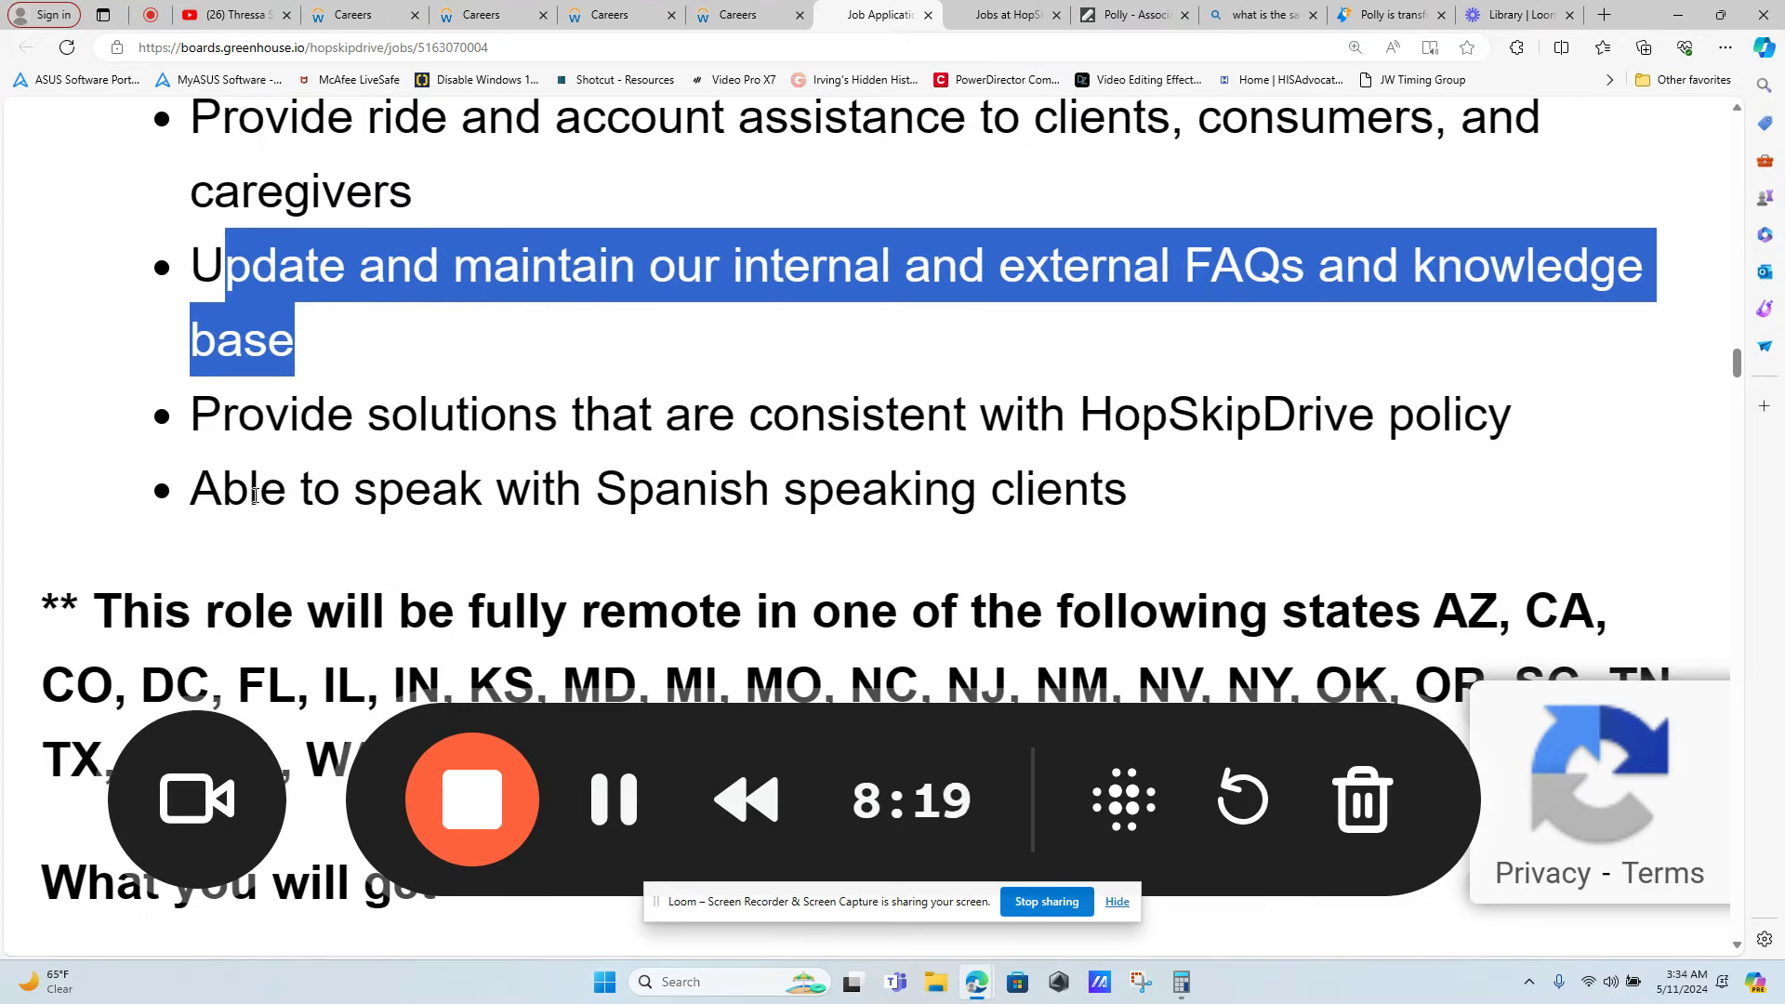
pyautogui.moveTo(223, 488)
pyautogui.mouseDown()
pyautogui.moveTo(865, 491)
pyautogui.moveTo(1059, 527)
pyautogui.mouseUp()
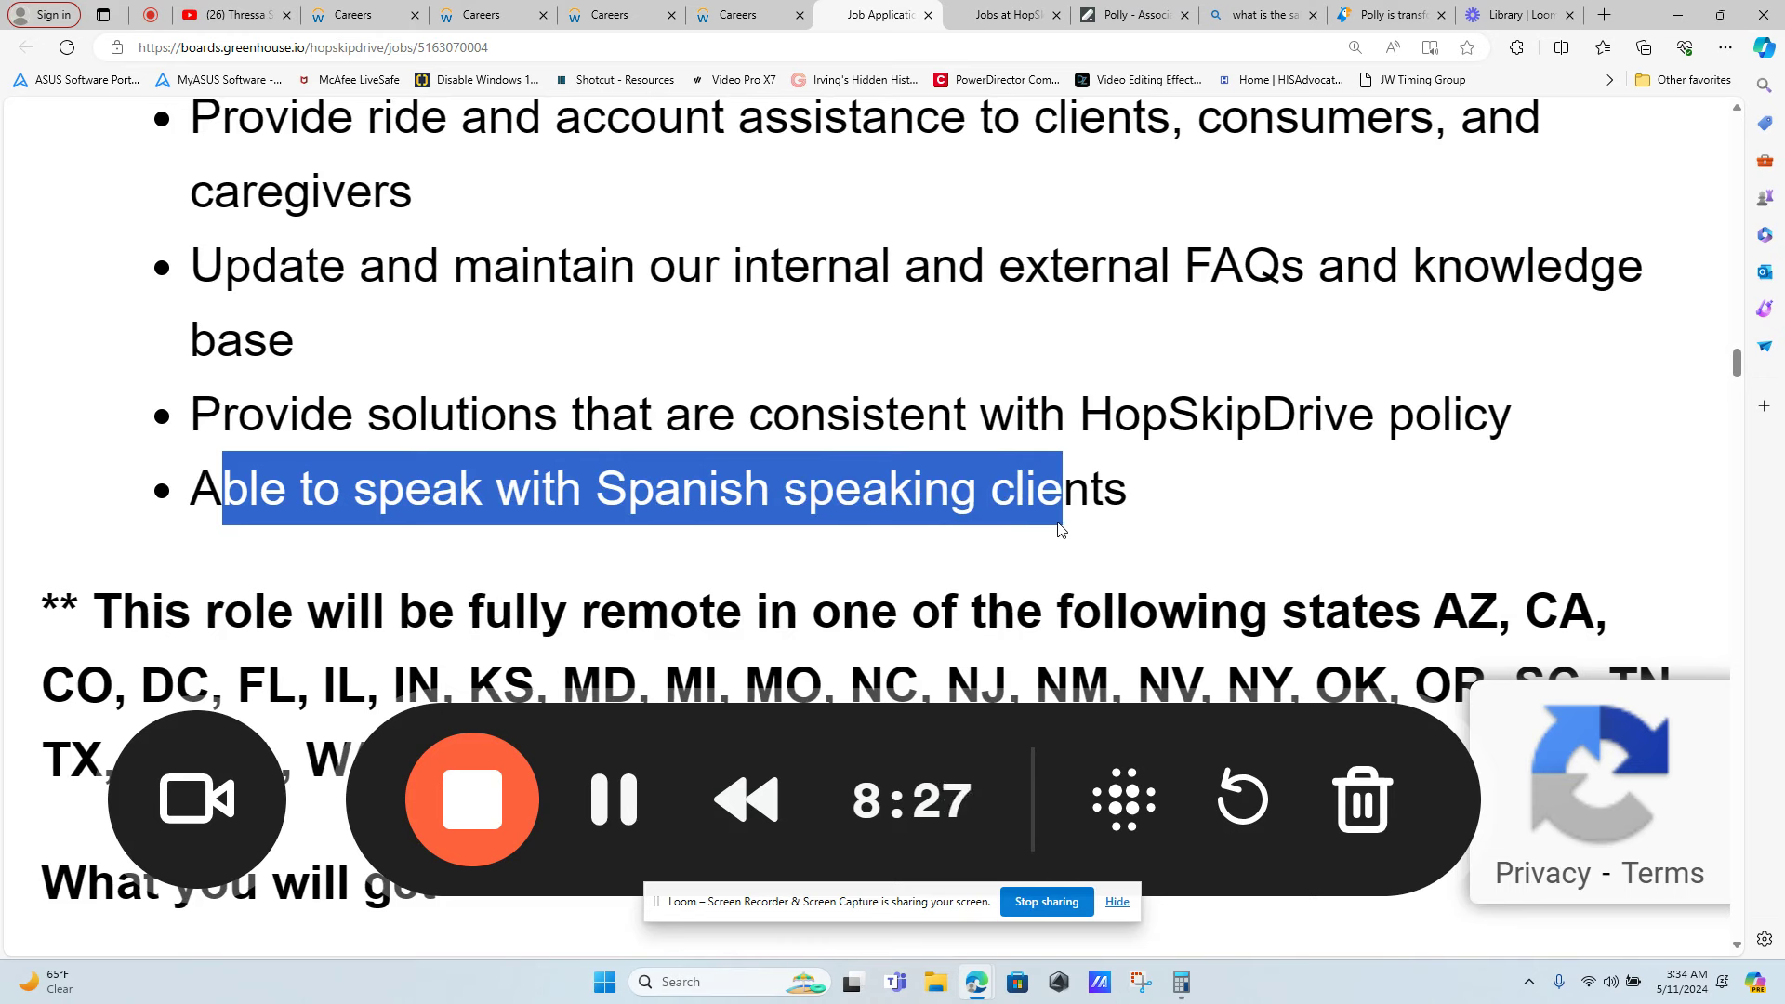
pyautogui.moveTo(1059, 527); pyautogui.dragTo(1126, 514)
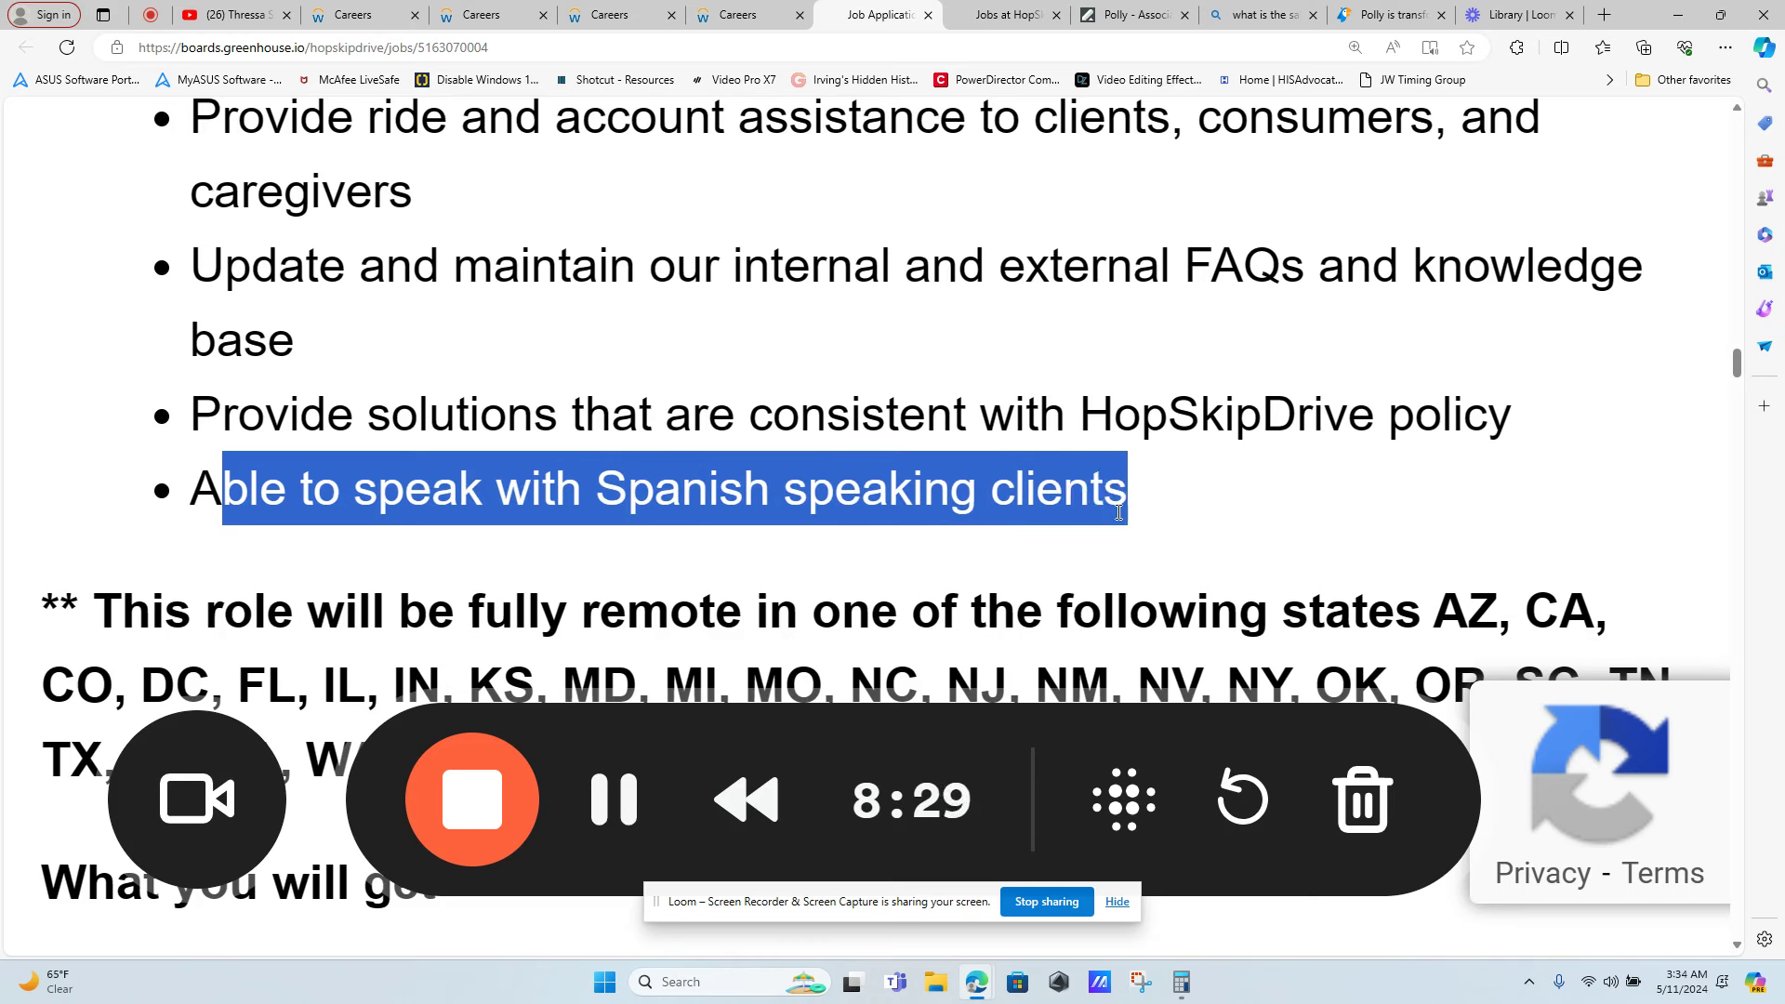
pyautogui.scroll(-2, 1138, 527)
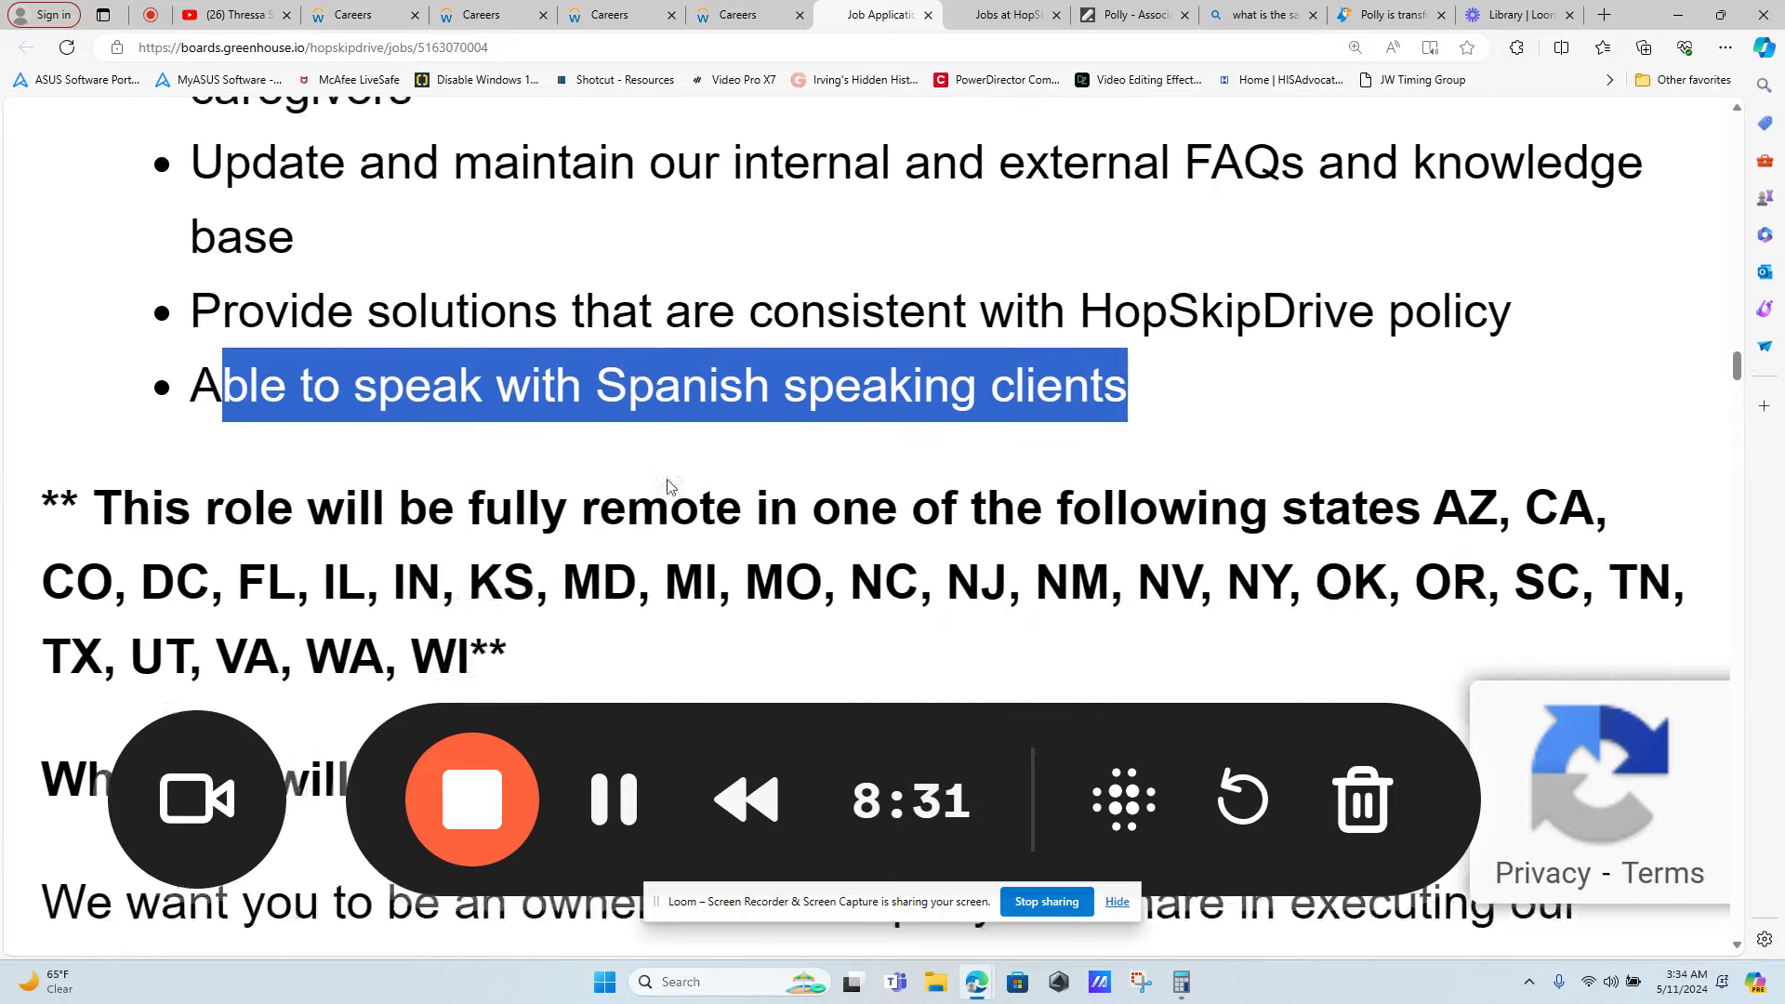
pyautogui.scroll(-2, 976, 418)
pyautogui.scroll(-3, 768, 446)
pyautogui.scroll(-4, 671, 478)
pyautogui.scroll(-2, 663, 474)
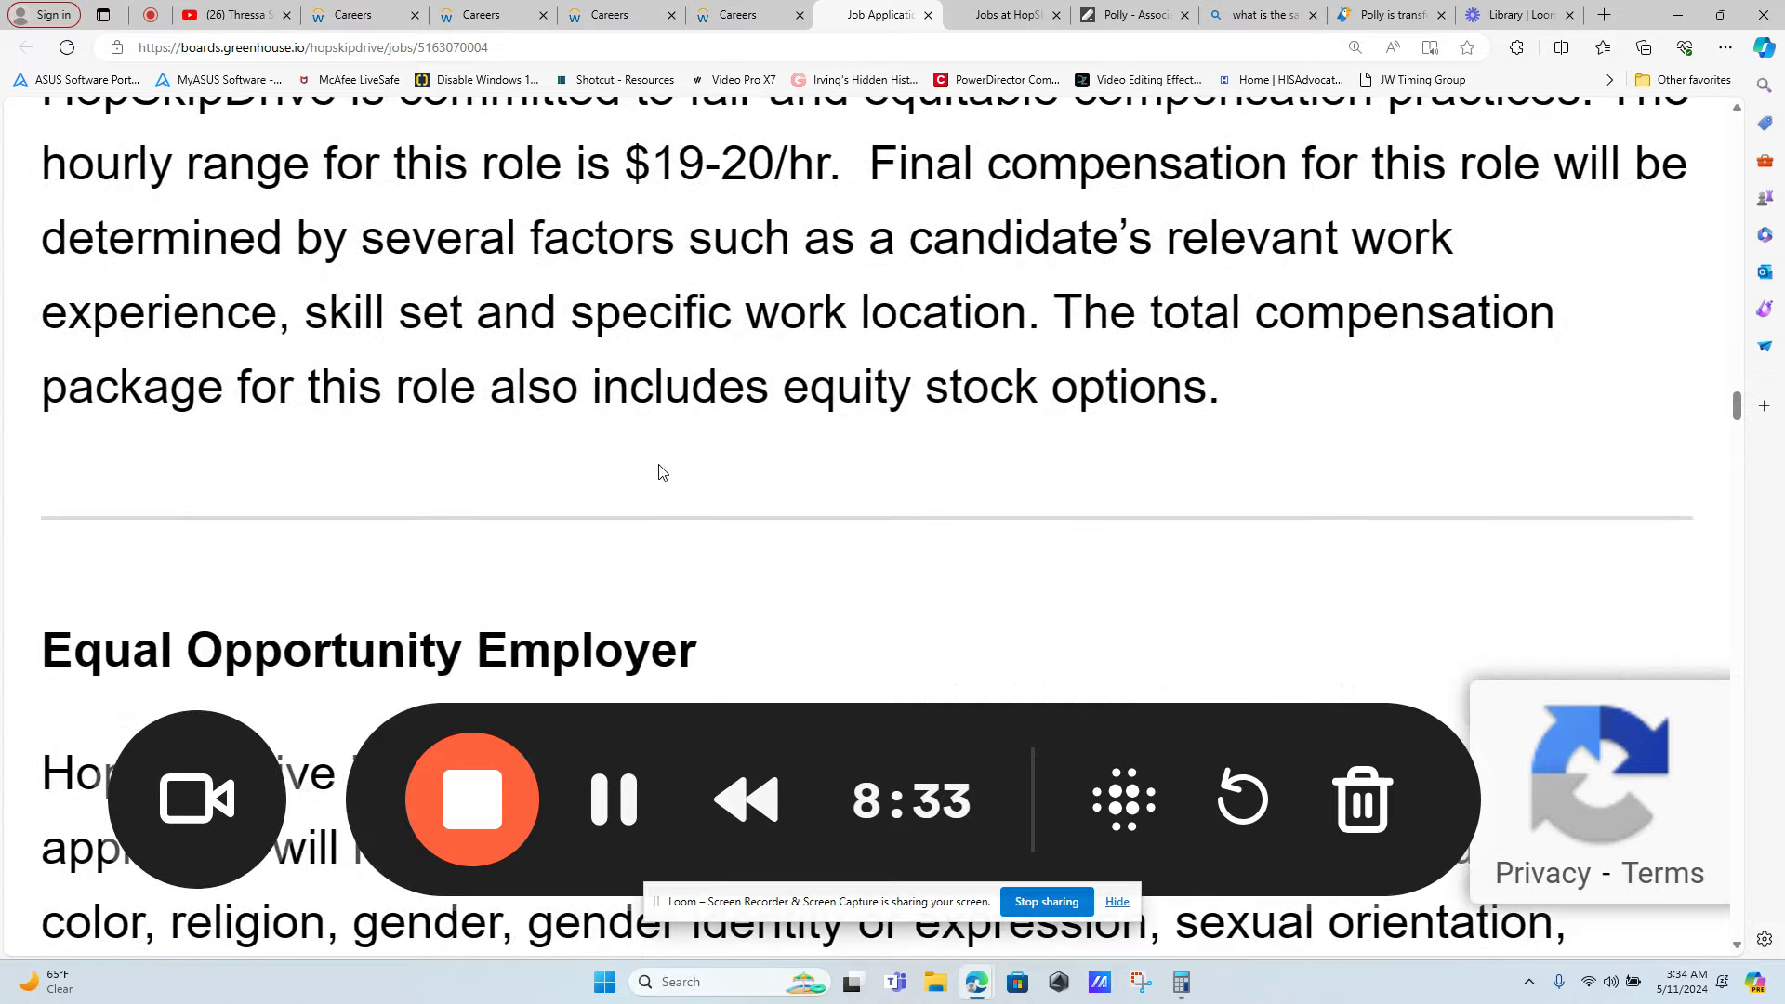
pyautogui.scroll(-3, 662, 474)
pyautogui.scroll(-3, 658, 472)
pyautogui.scroll(-3, 657, 472)
pyautogui.scroll(-3, 652, 468)
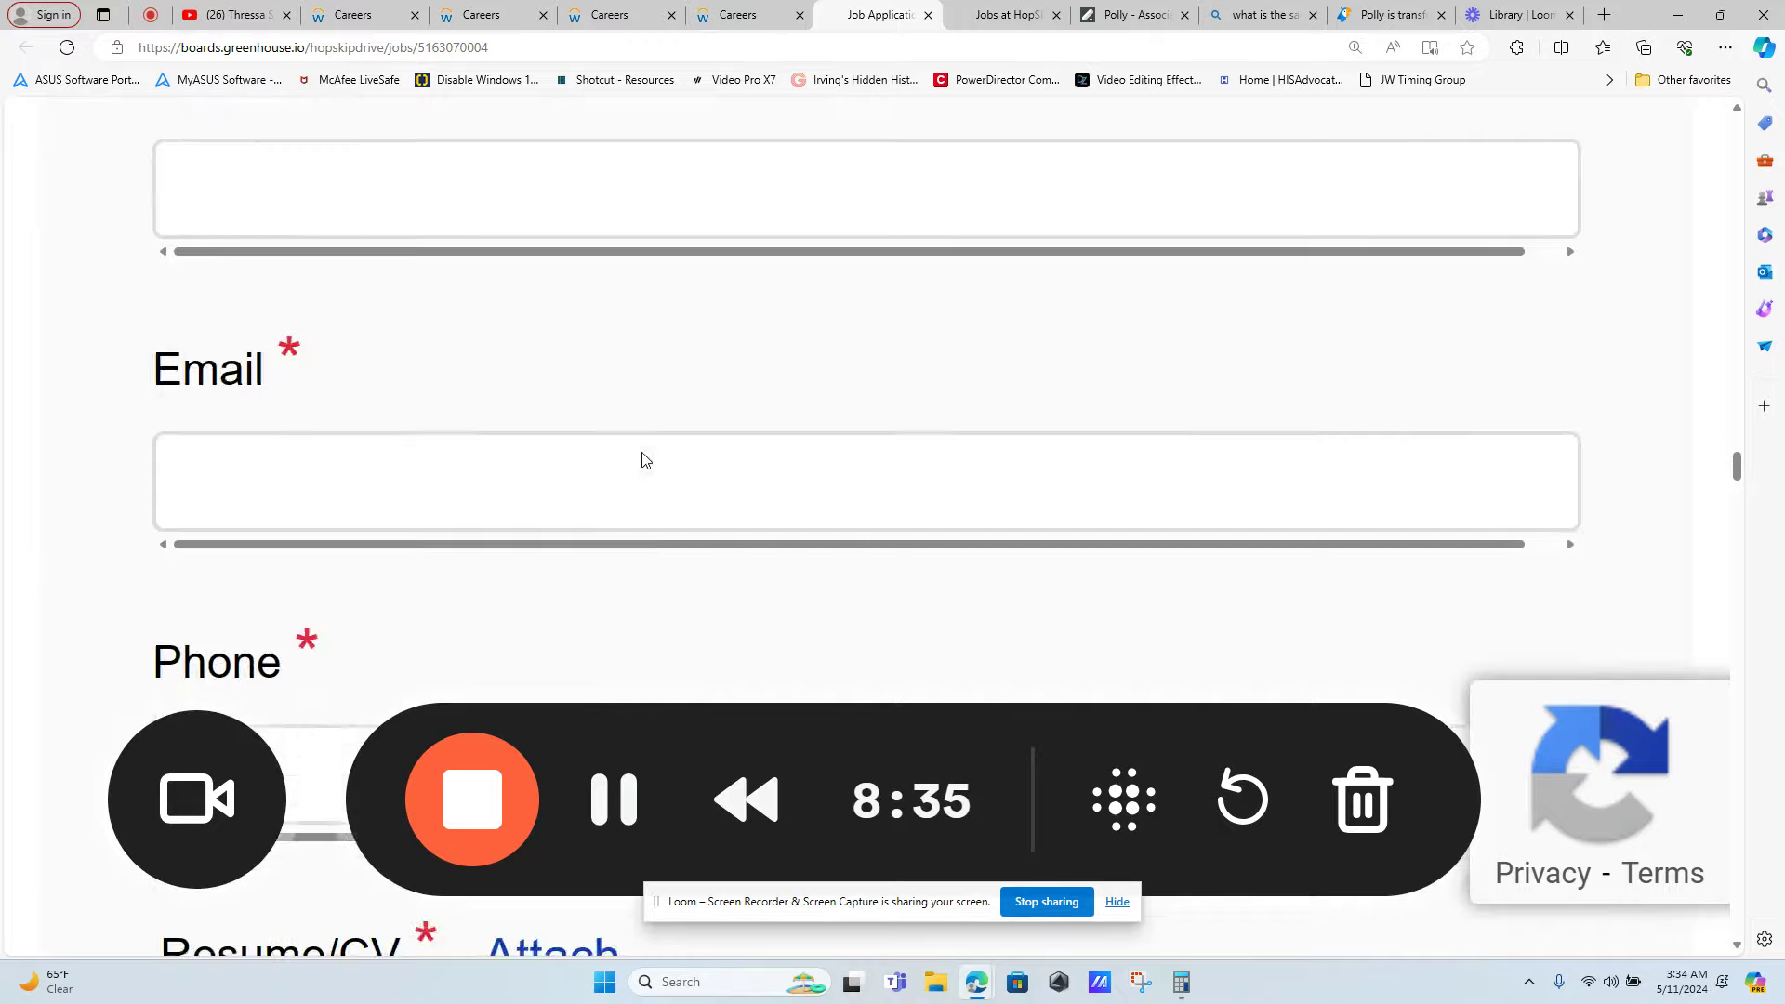
pyautogui.scroll(-2, 648, 461)
pyautogui.scroll(-2, 643, 452)
pyautogui.scroll(-3, 643, 452)
pyautogui.scroll(-2, 642, 456)
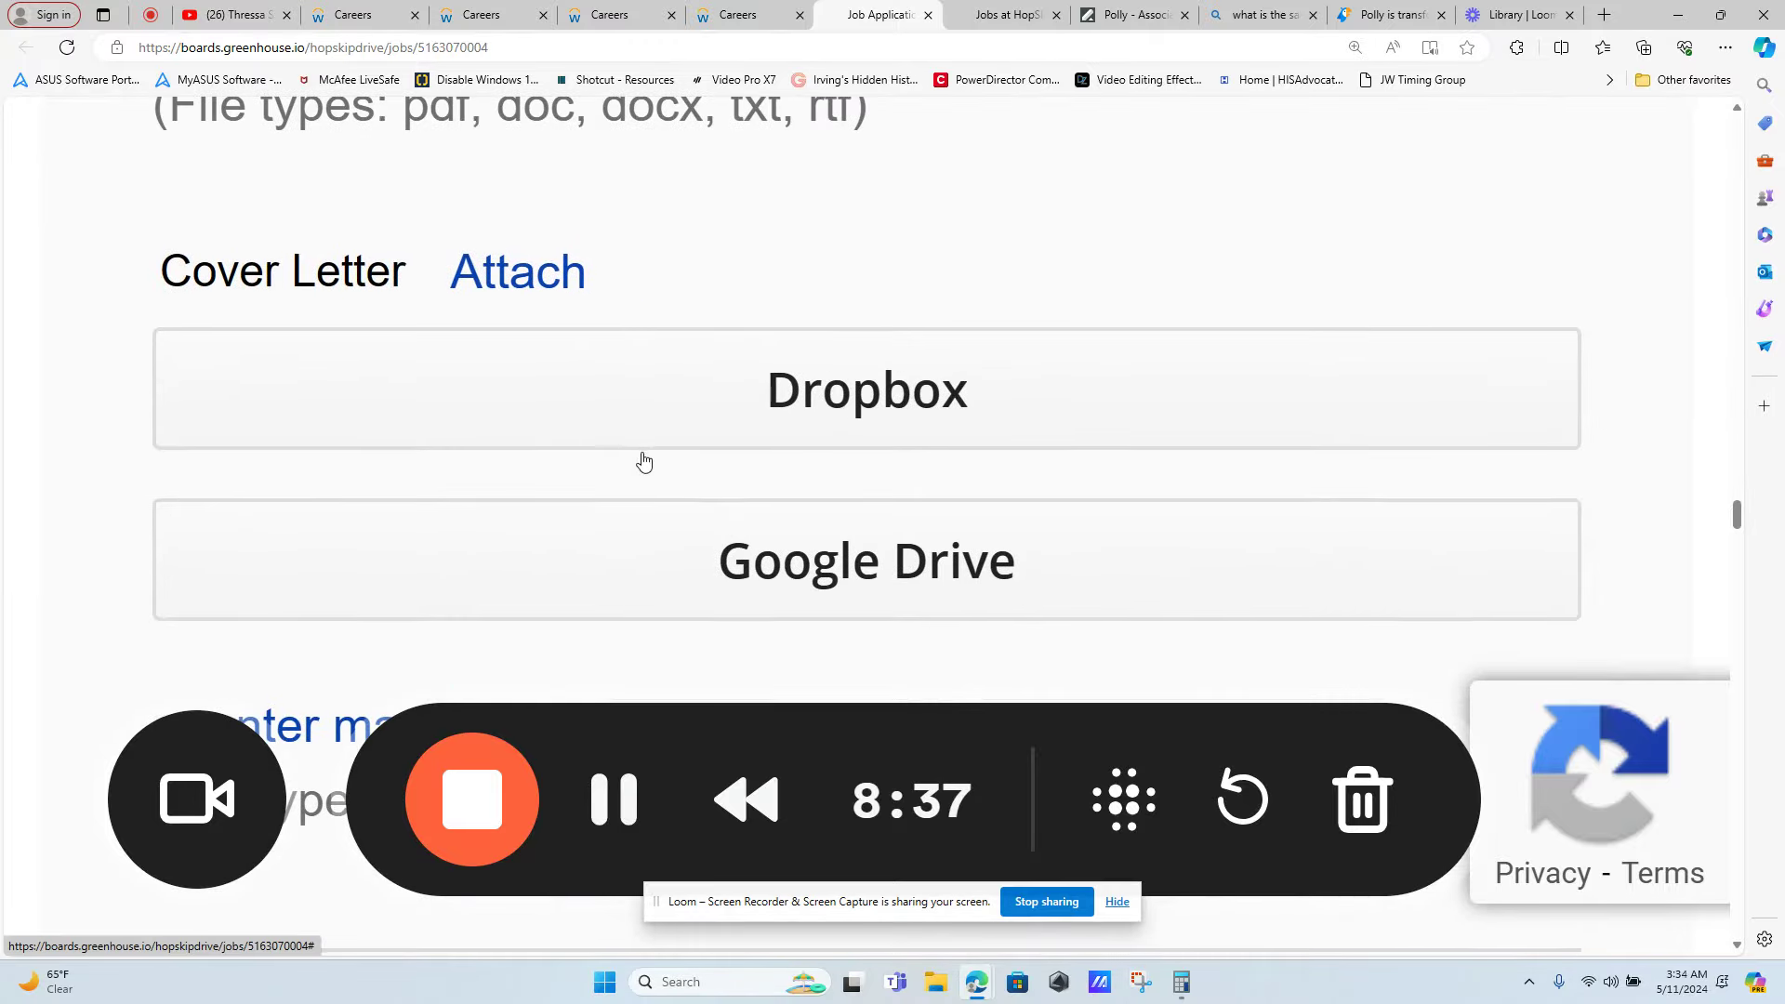
pyautogui.scroll(-3, 635, 461)
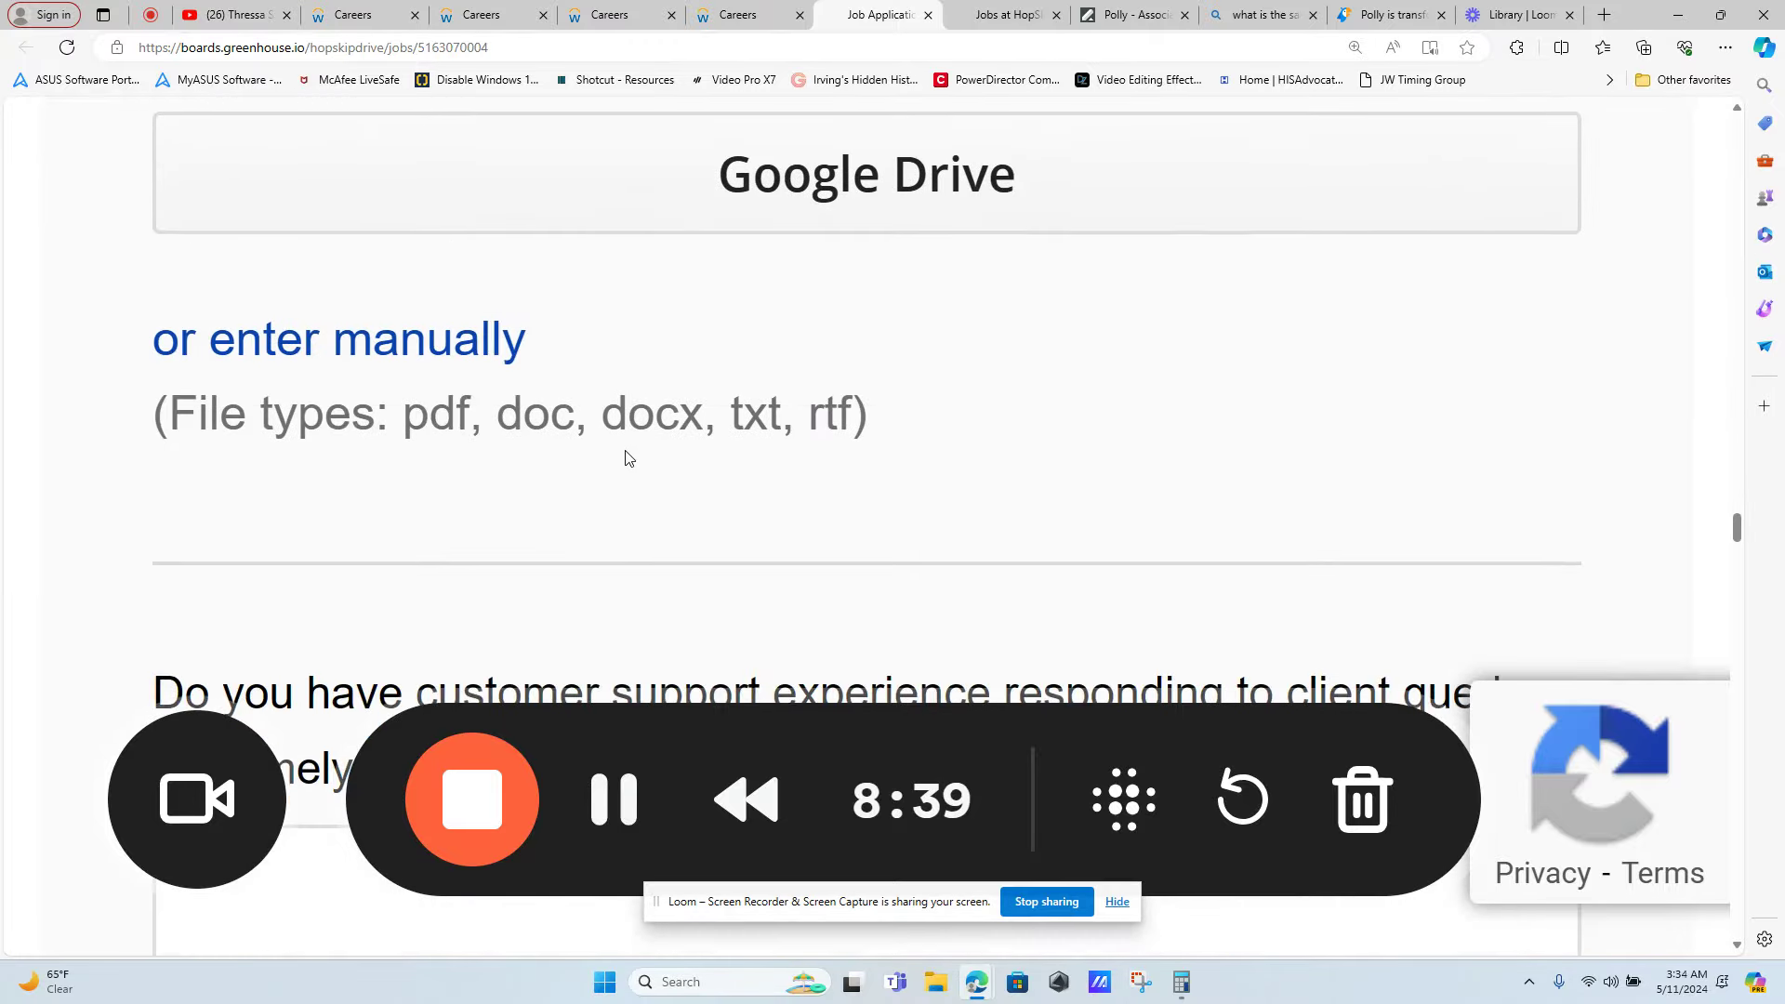
pyautogui.scroll(-2, 629, 458)
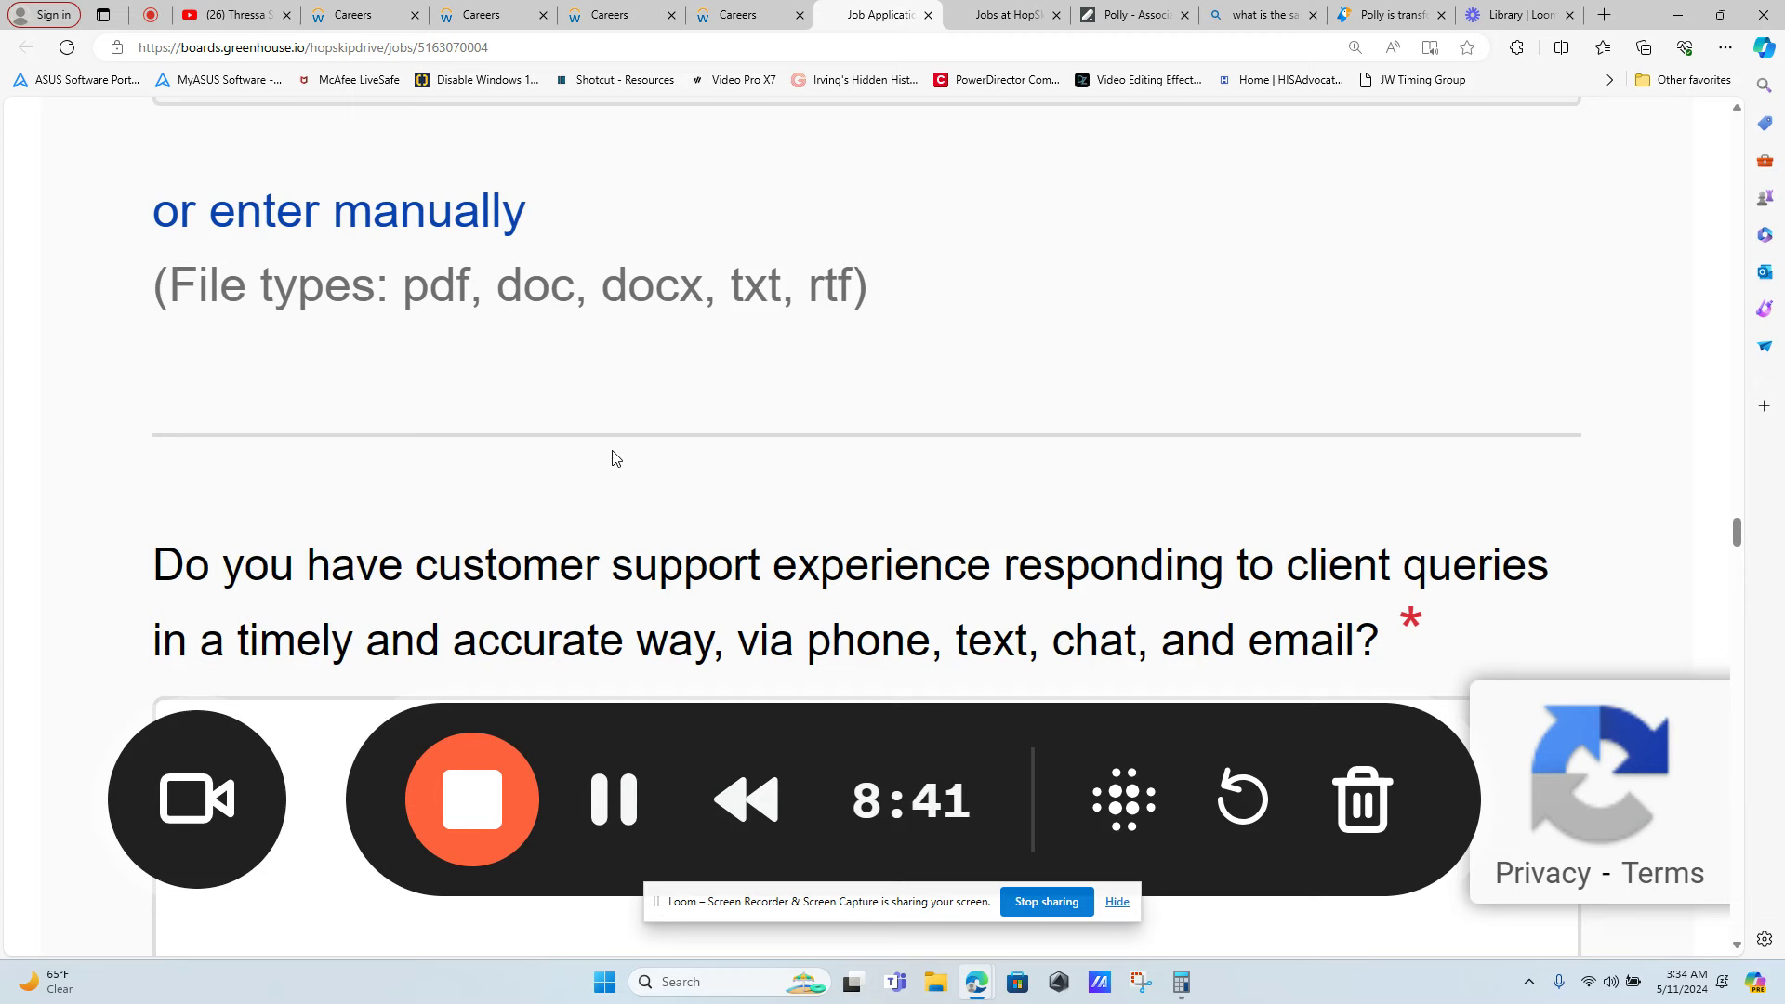
pyautogui.scroll(3, 610, 452)
pyautogui.scroll(3, 608, 447)
pyautogui.scroll(2, 600, 433)
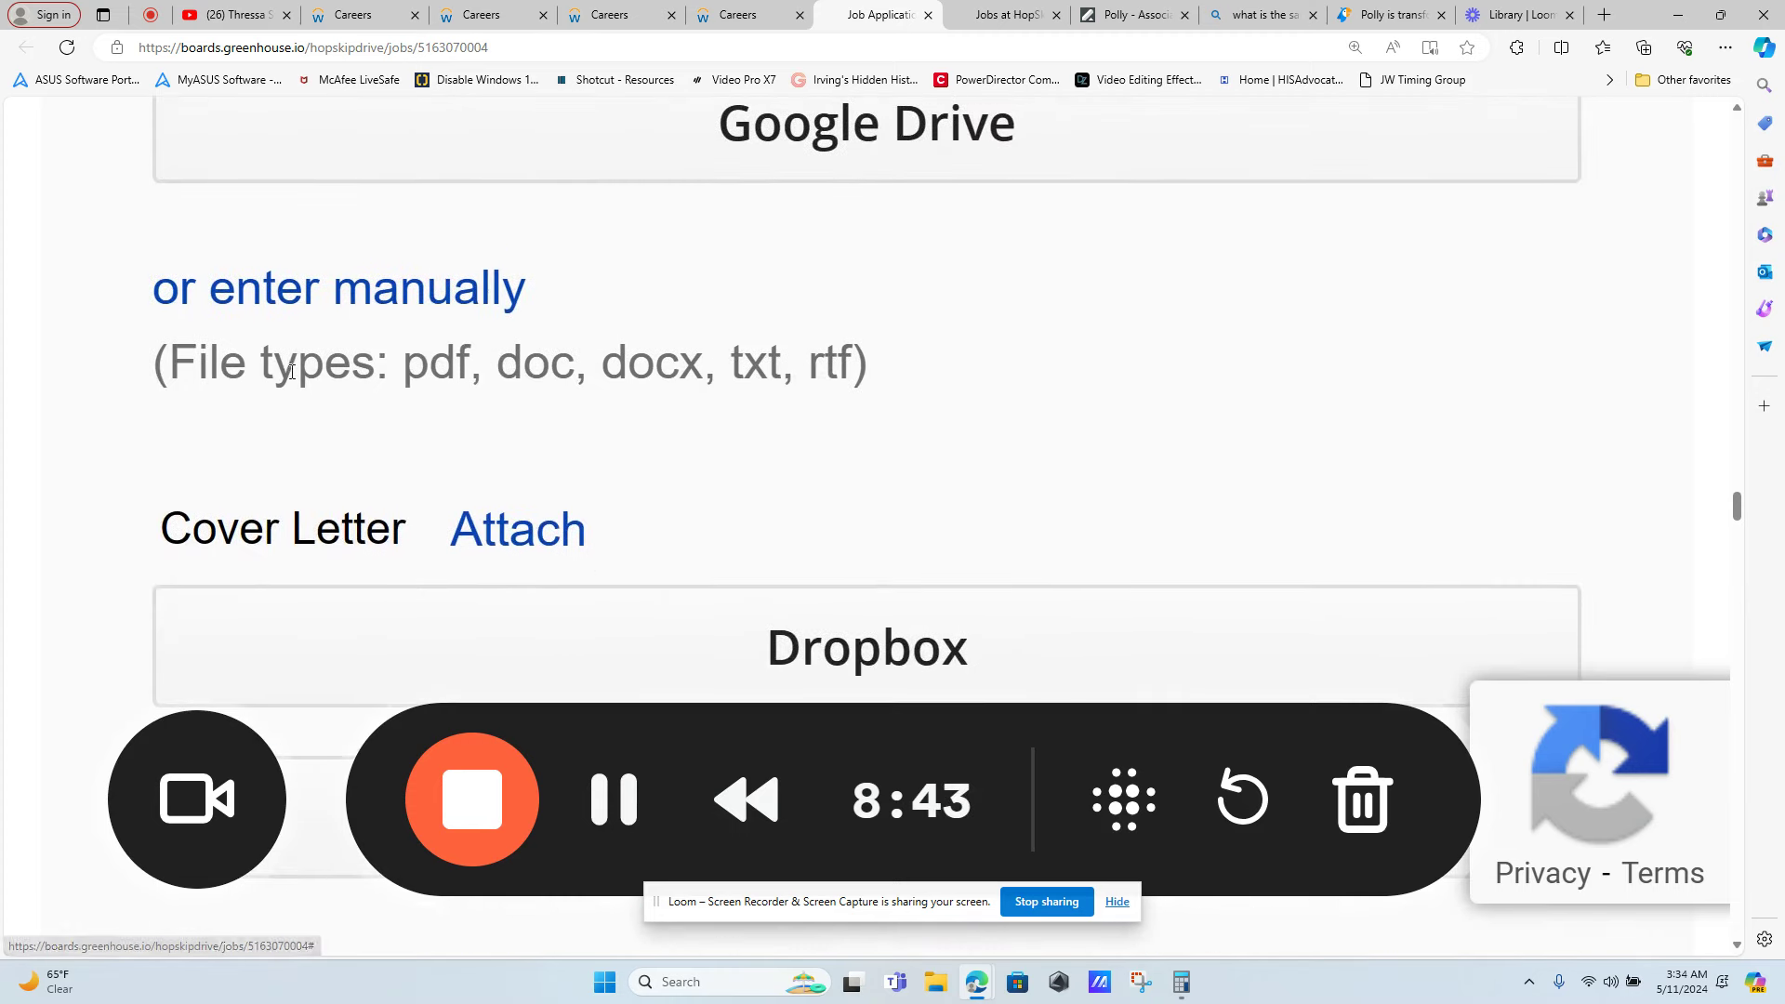
# Highlight the accepted file types in the Apply for this Job form
pyautogui.moveTo(324, 365); pyautogui.dragTo(490, 365)
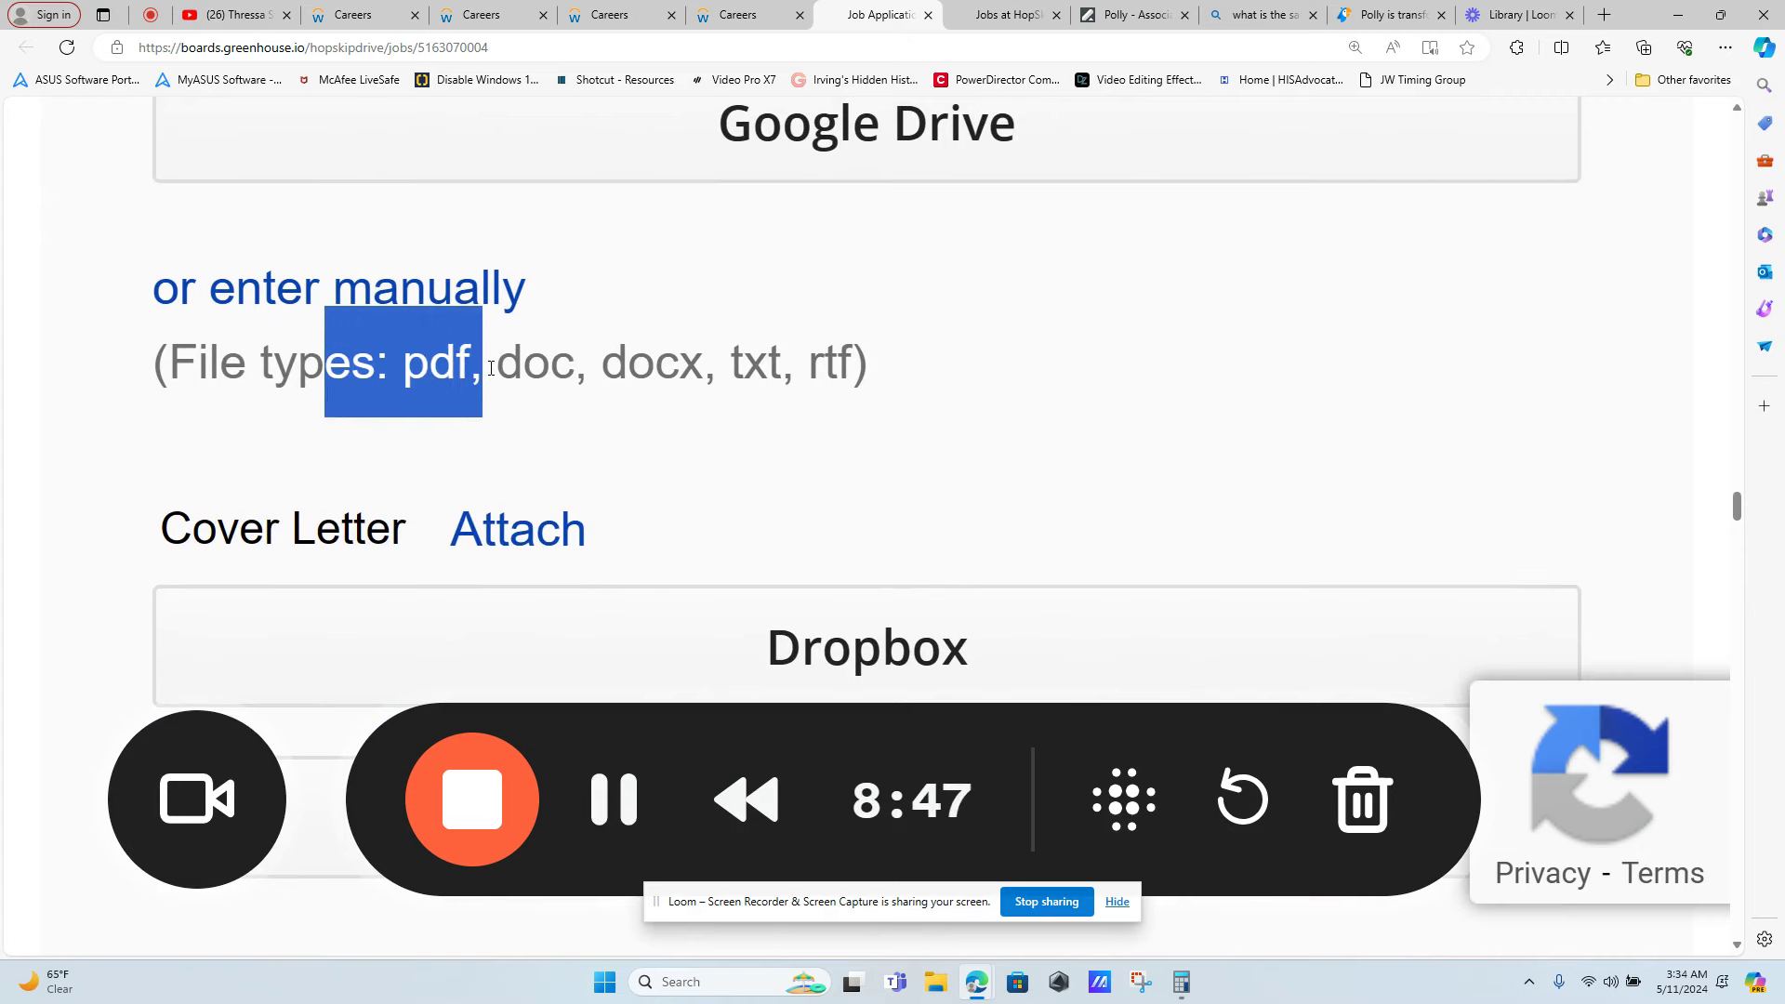
pyautogui.scroll(-1, 289, 411)
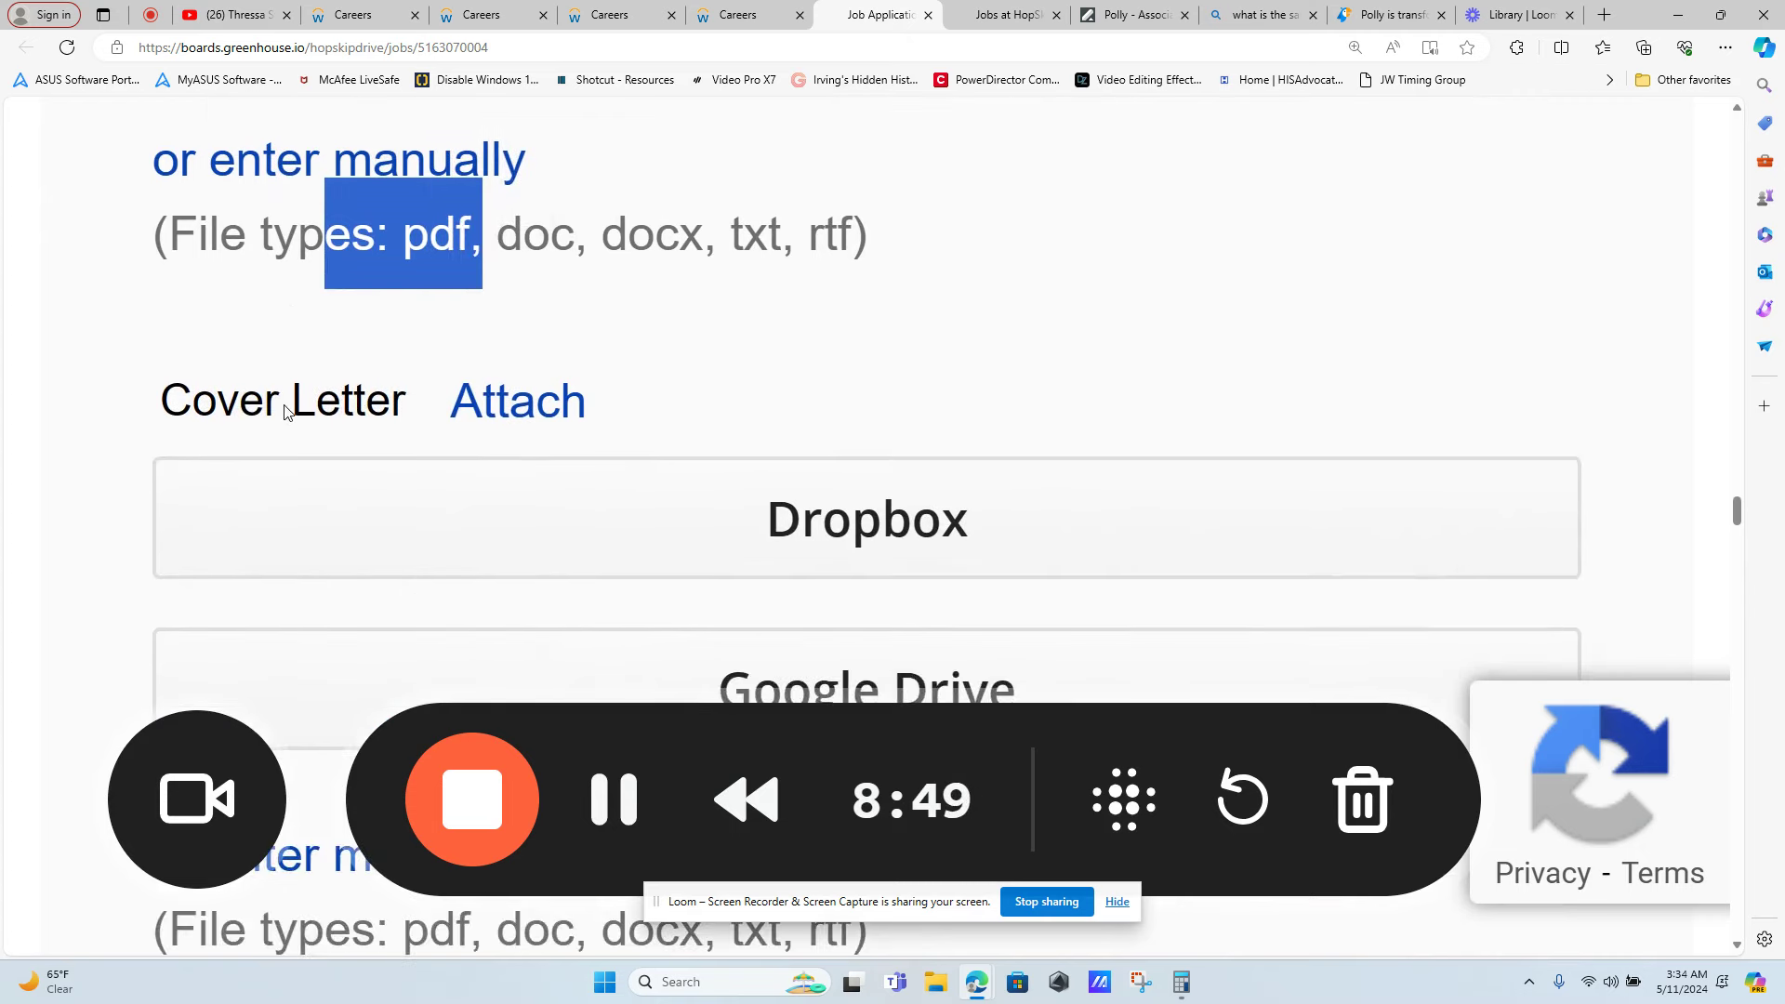
pyautogui.scroll(-3, 287, 409)
pyautogui.scroll(-3, 280, 400)
pyautogui.scroll(-2, 279, 401)
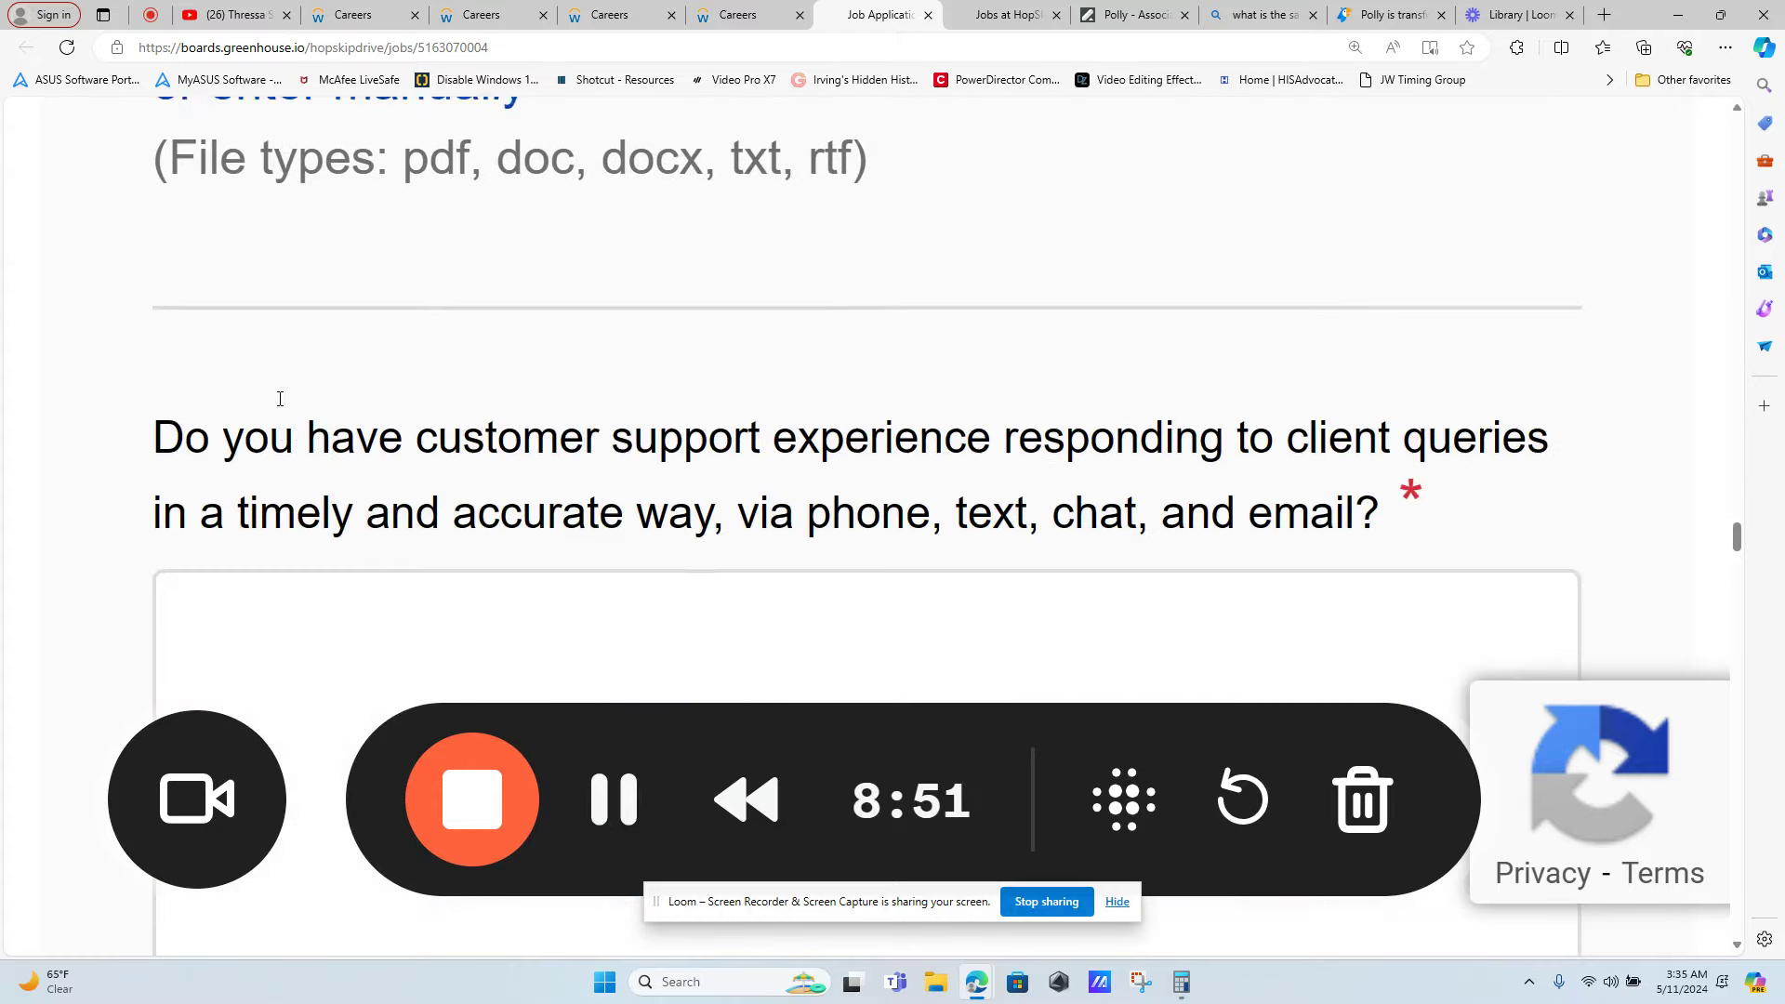
pyautogui.scroll(-2, 280, 401)
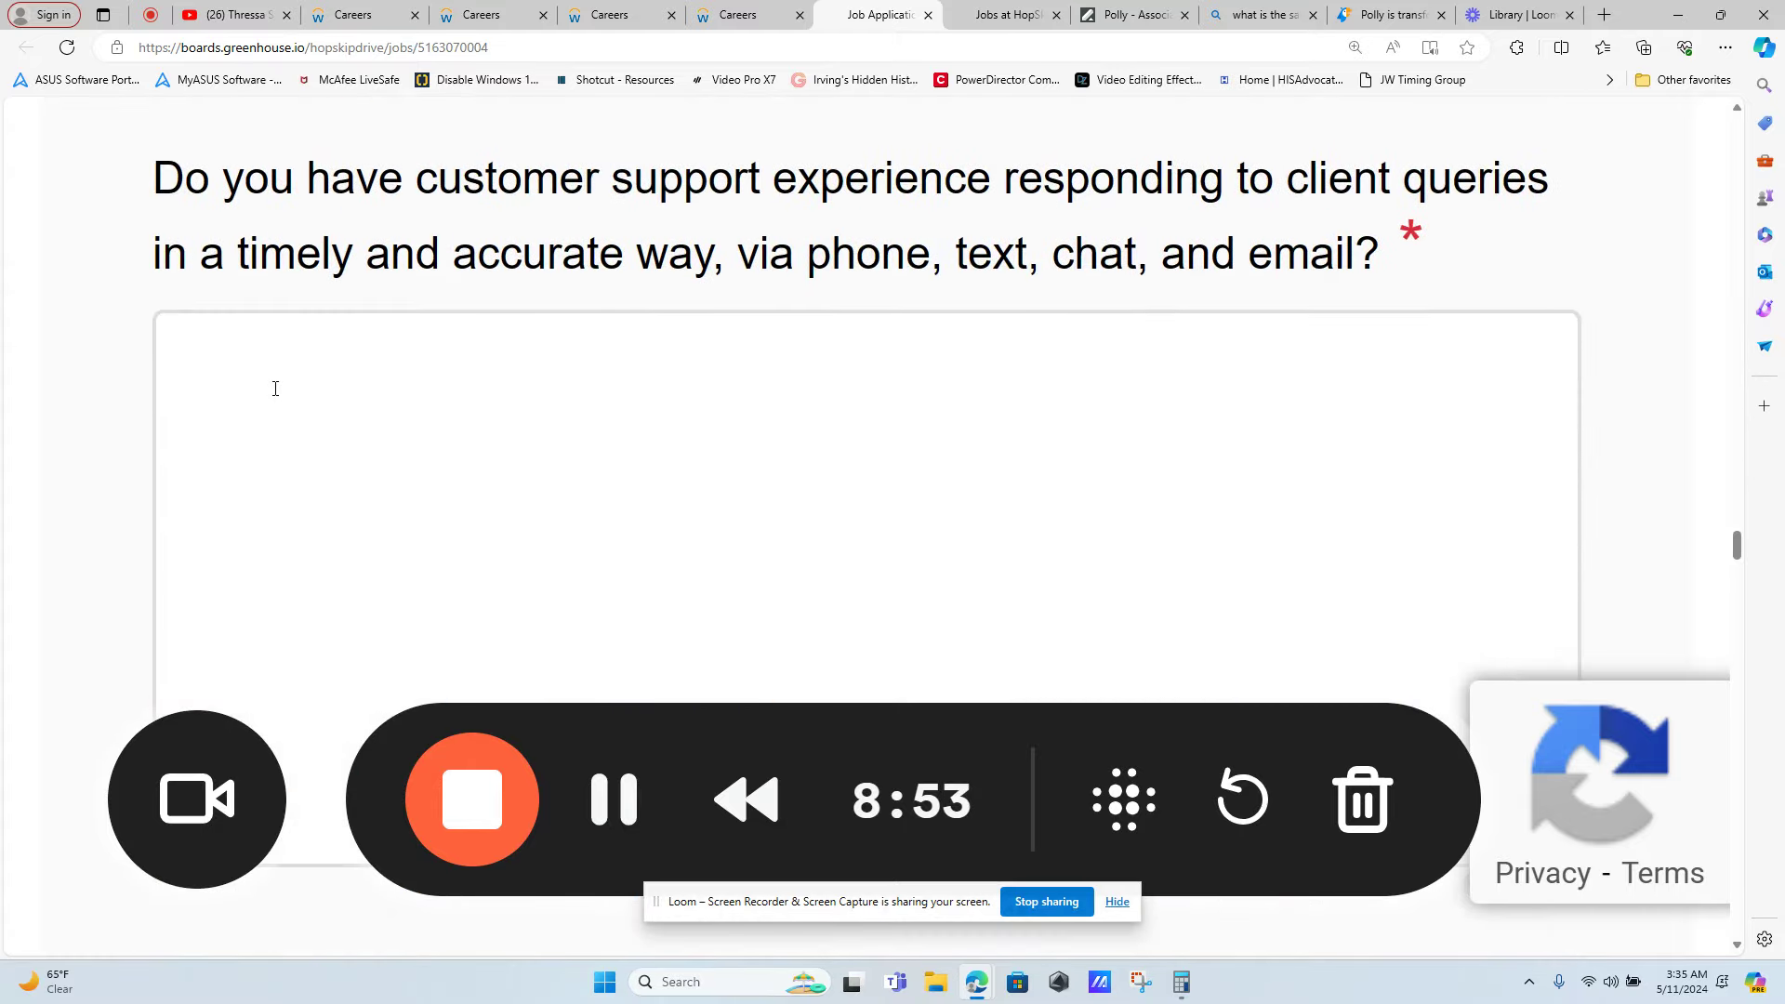
pyautogui.scroll(-2, 274, 388)
pyautogui.scroll(-3, 275, 388)
pyautogui.scroll(-2, 275, 389)
pyautogui.scroll(-2, 273, 391)
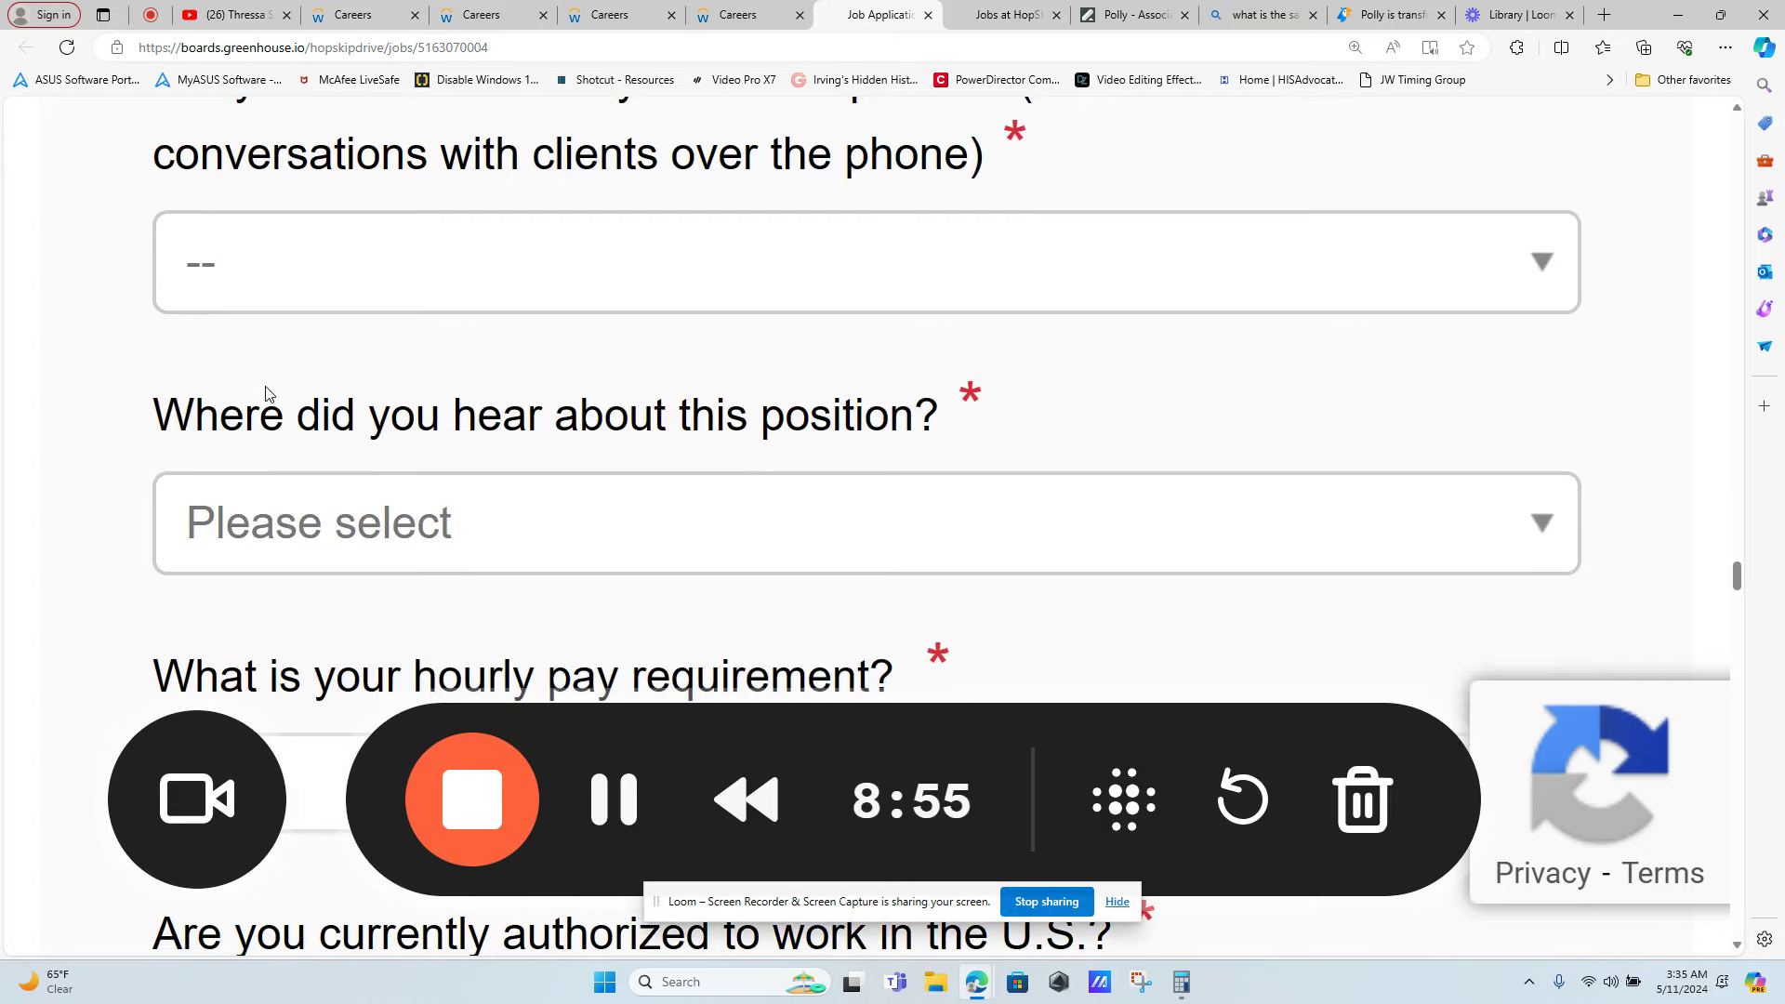
pyautogui.scroll(-1, 265, 394)
pyautogui.scroll(2, 259, 402)
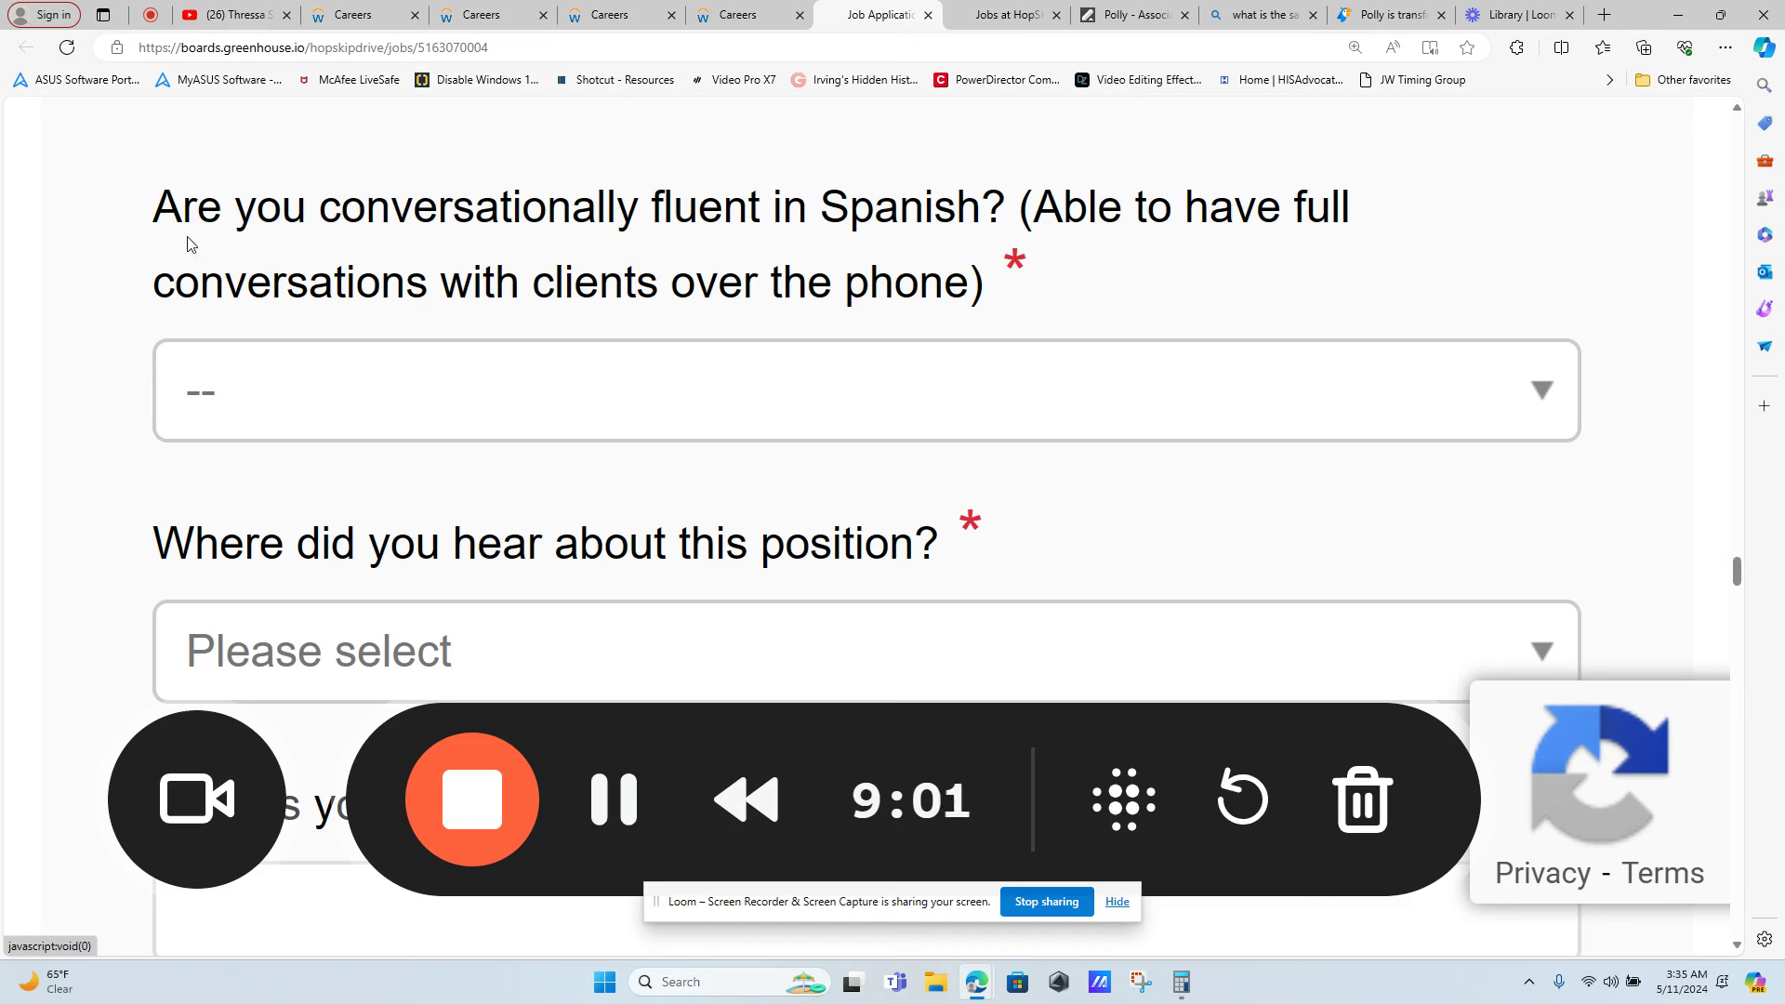
# Highlight the Spanish fluency question and view its choices without answering
pyautogui.moveTo(150, 204); pyautogui.dragTo(897, 293)
pyautogui.click(1563, 401)
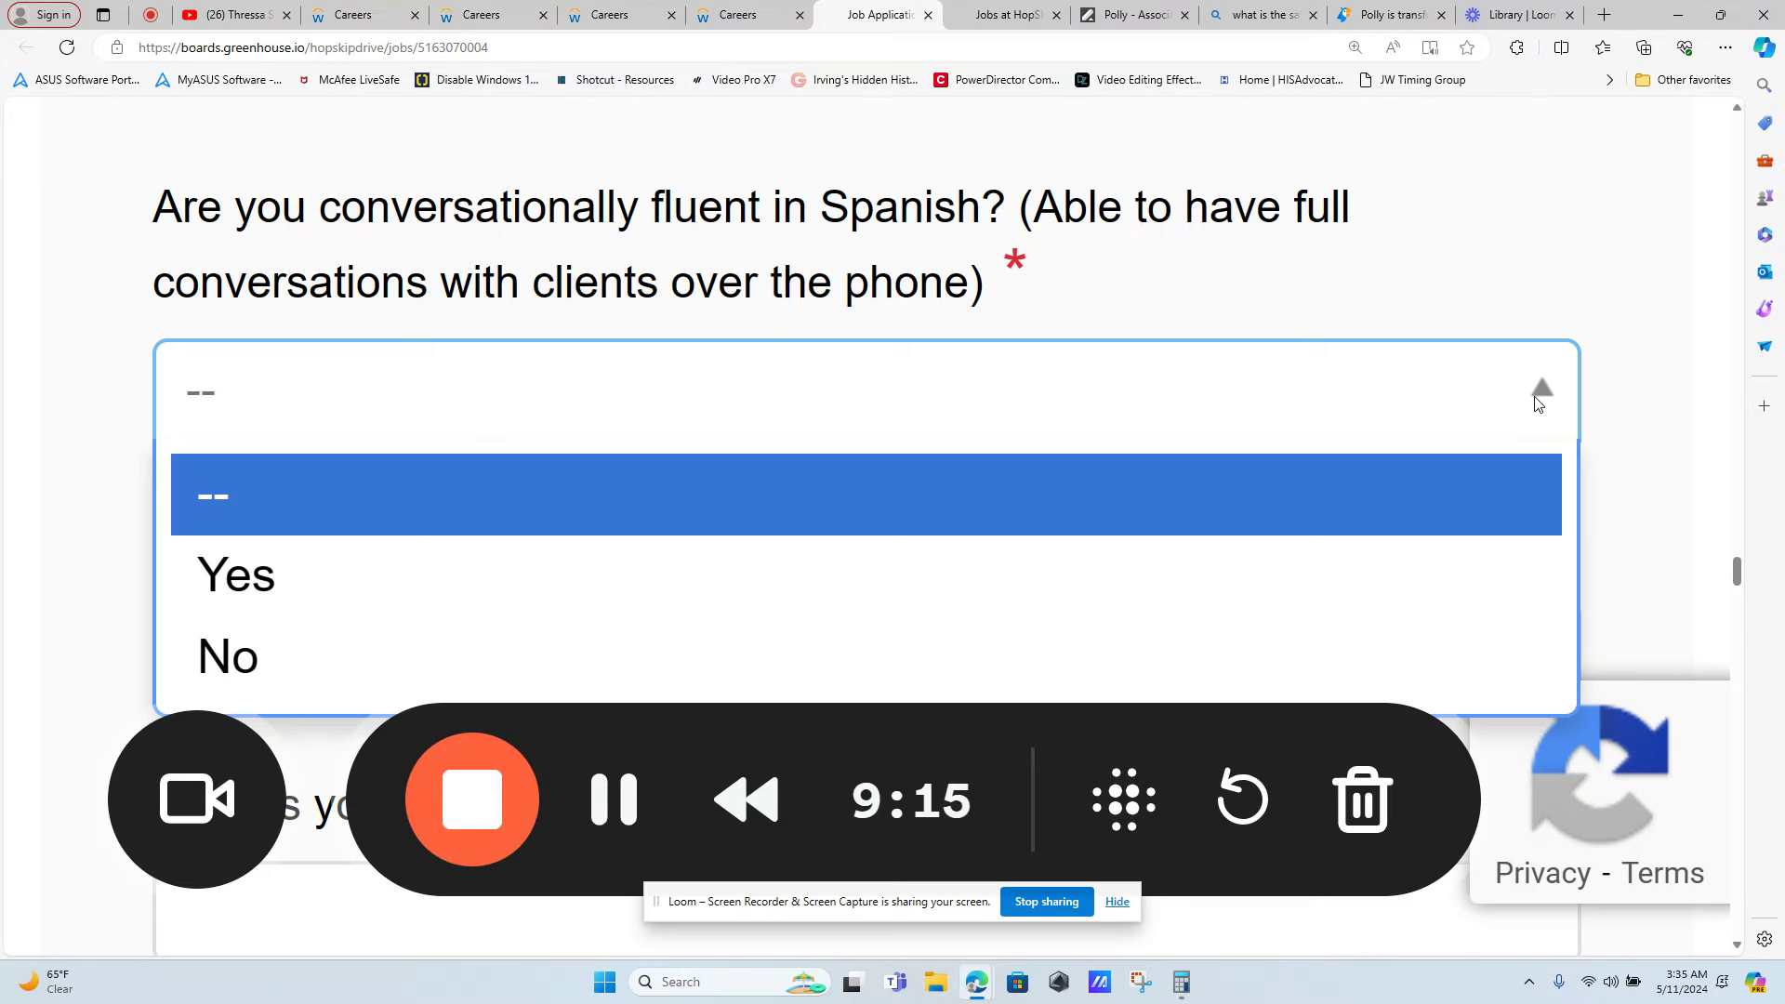
pyautogui.click(1538, 401)
pyautogui.scroll(-4, 1395, 405)
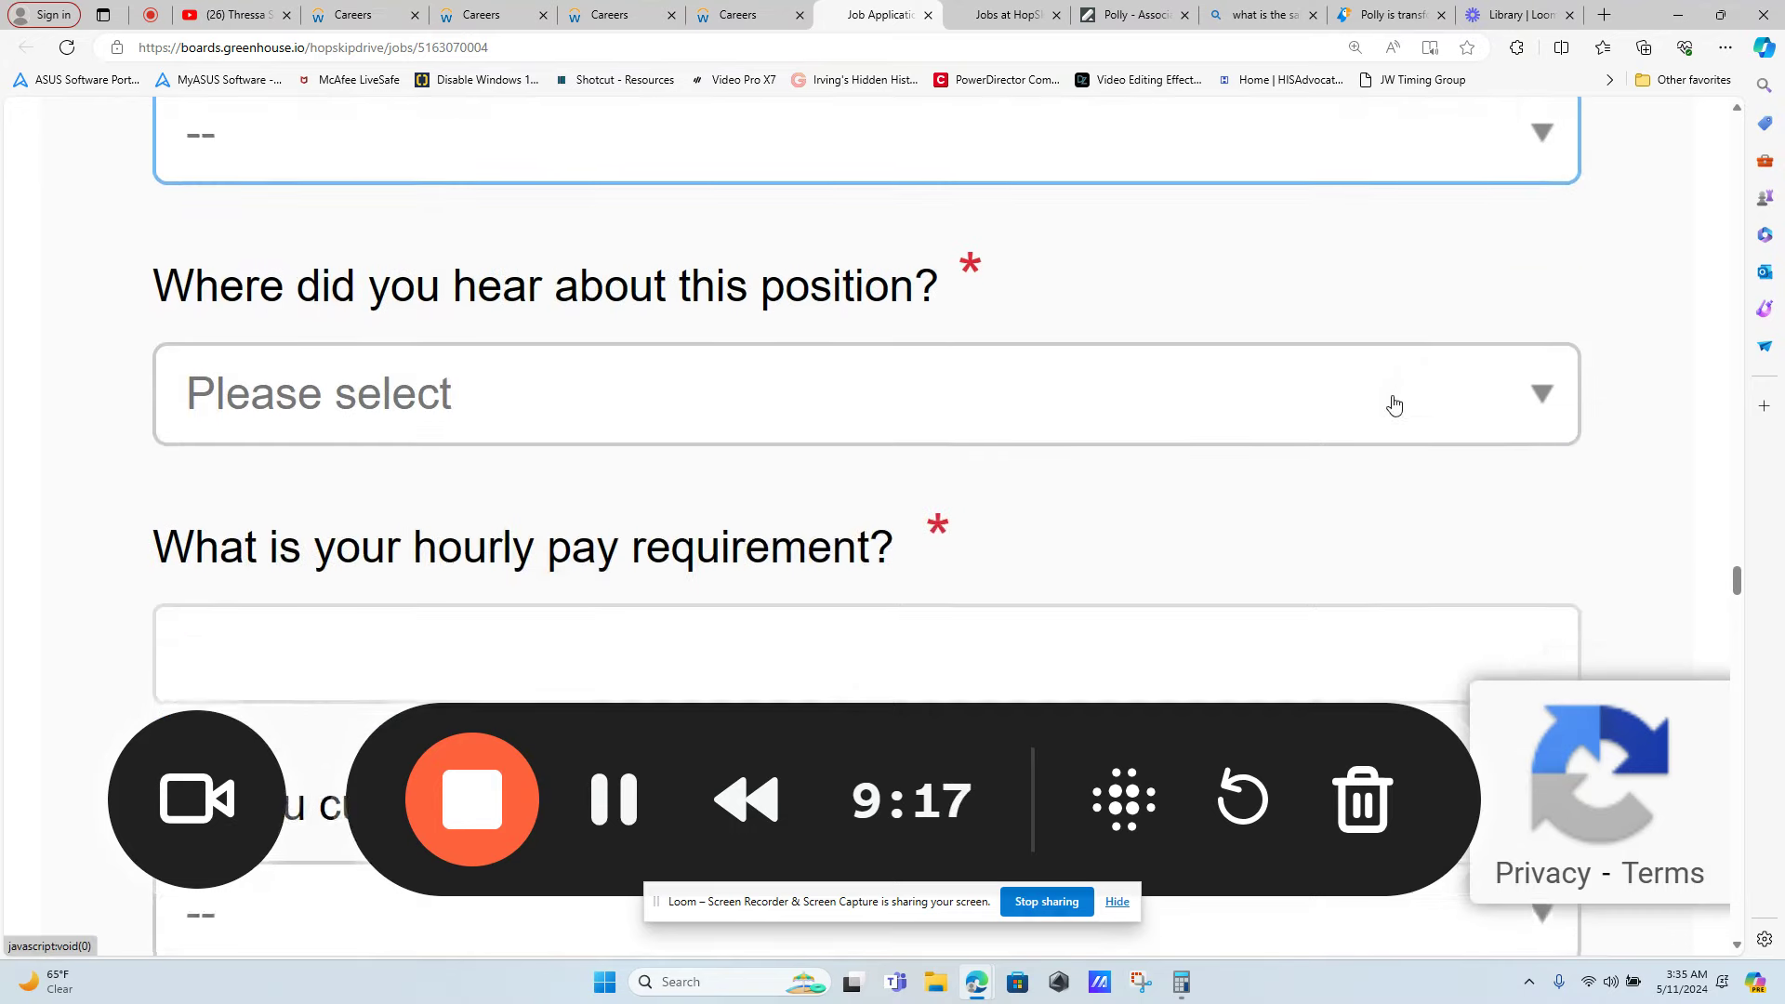
pyautogui.scroll(-3, 1396, 405)
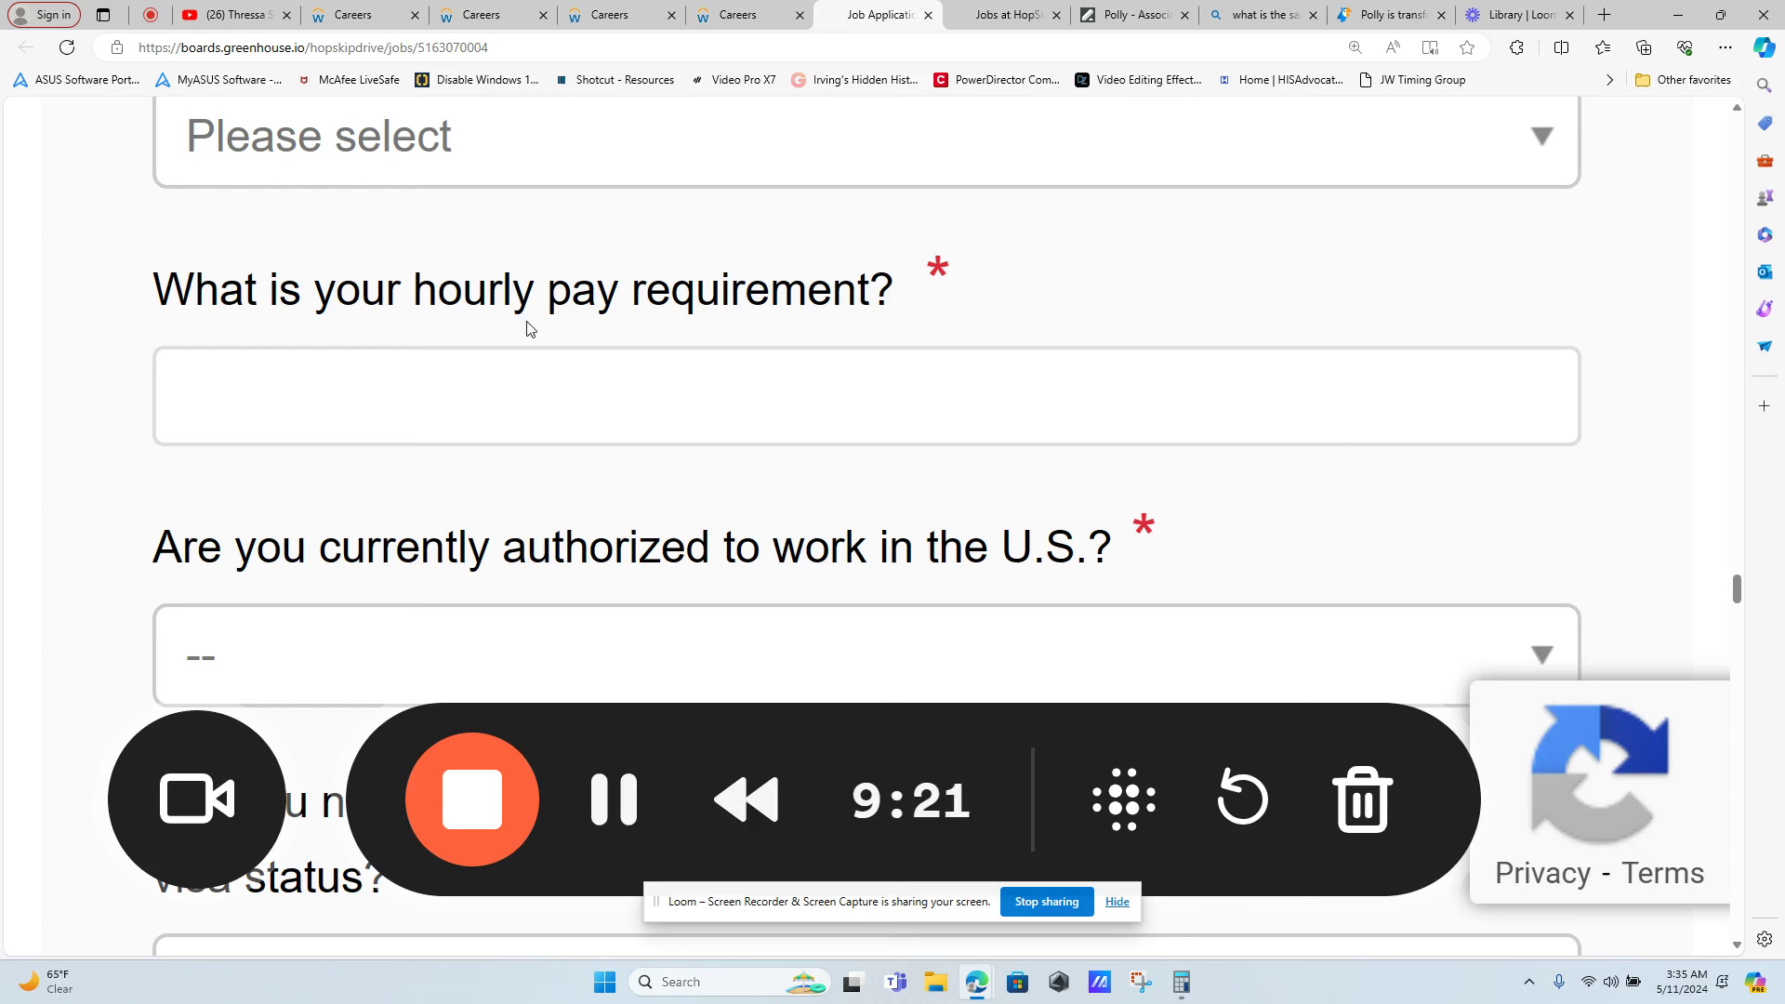
# Select the hourly pay field and view the state list without choosing a state
pyautogui.click(603, 403)
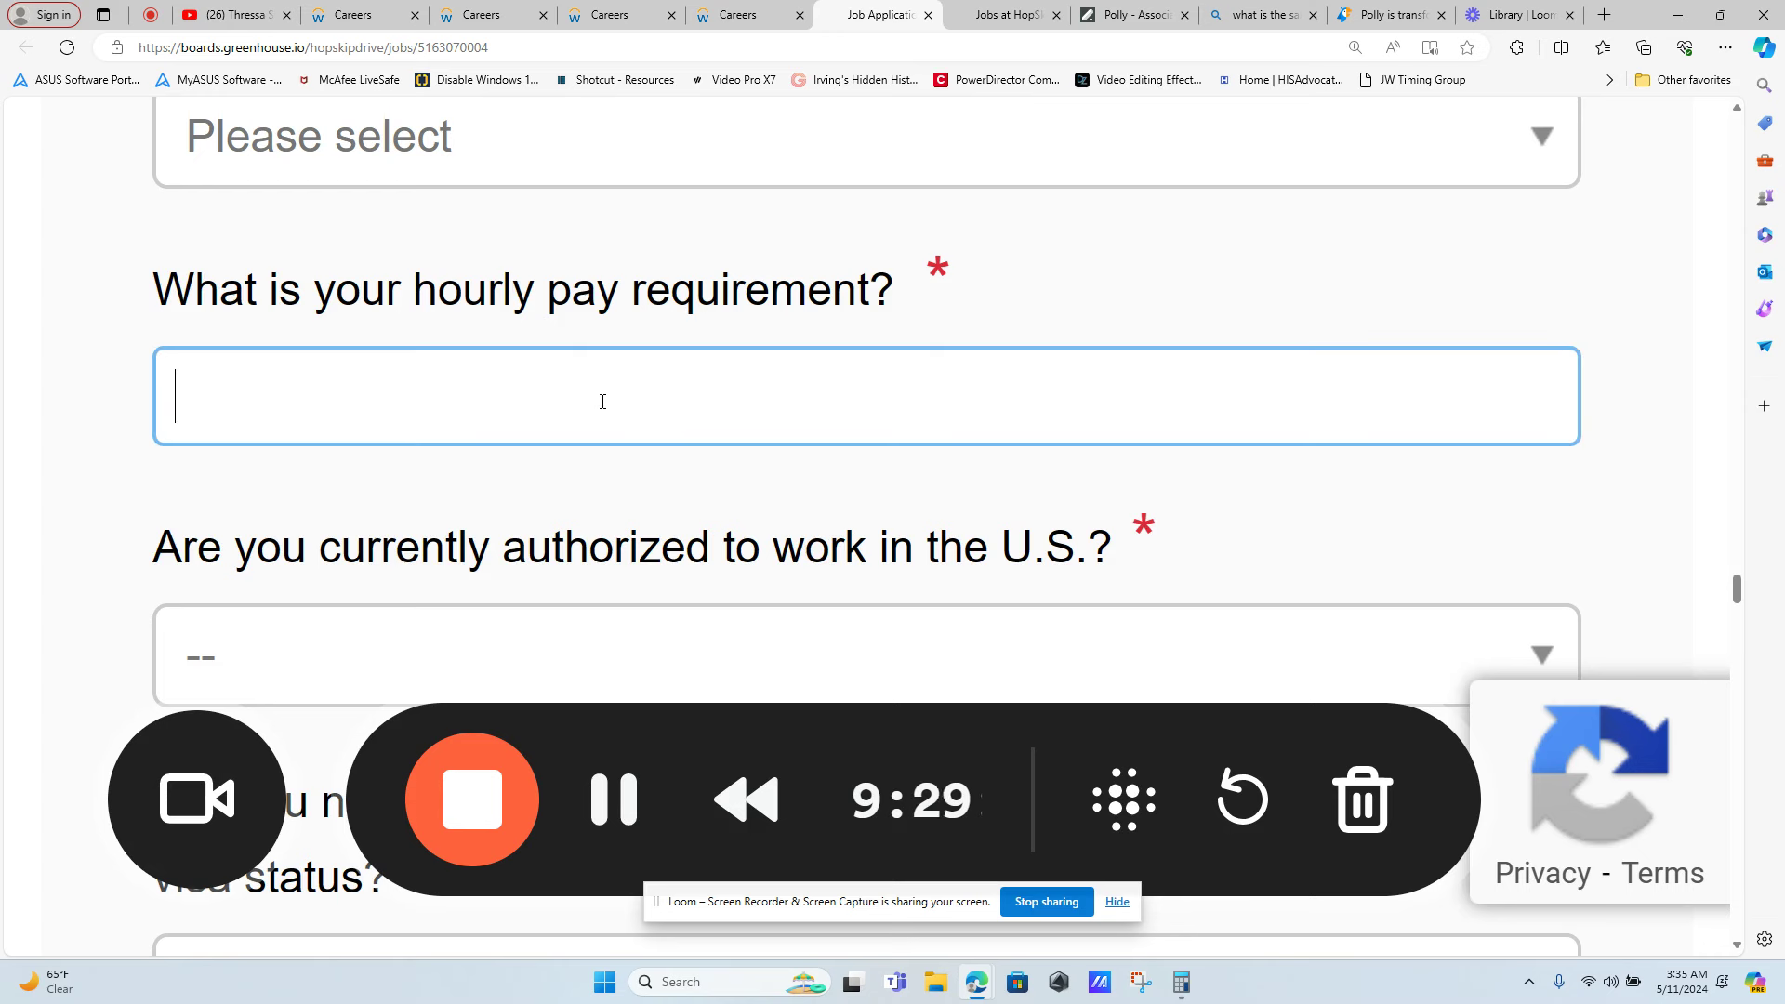
pyautogui.scroll(-2, 602, 402)
pyautogui.scroll(-3, 604, 404)
pyautogui.scroll(-2, 603, 404)
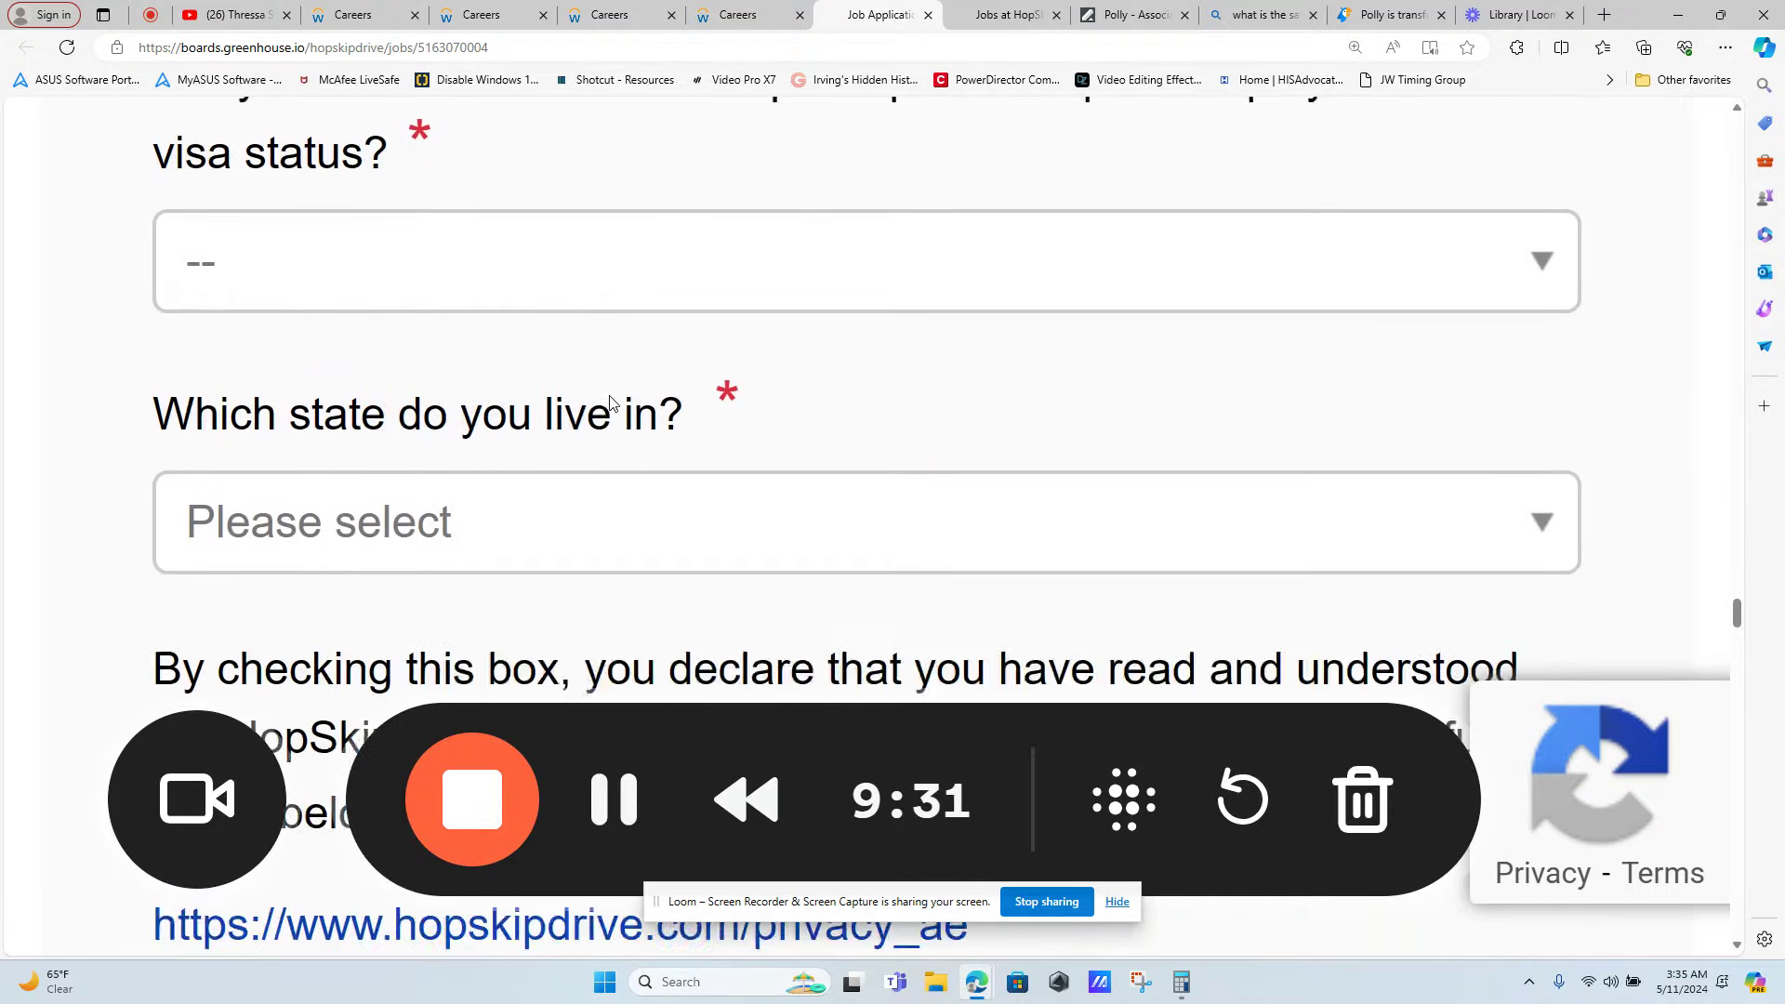
pyautogui.scroll(-2, 610, 402)
pyautogui.scroll(-1, 610, 403)
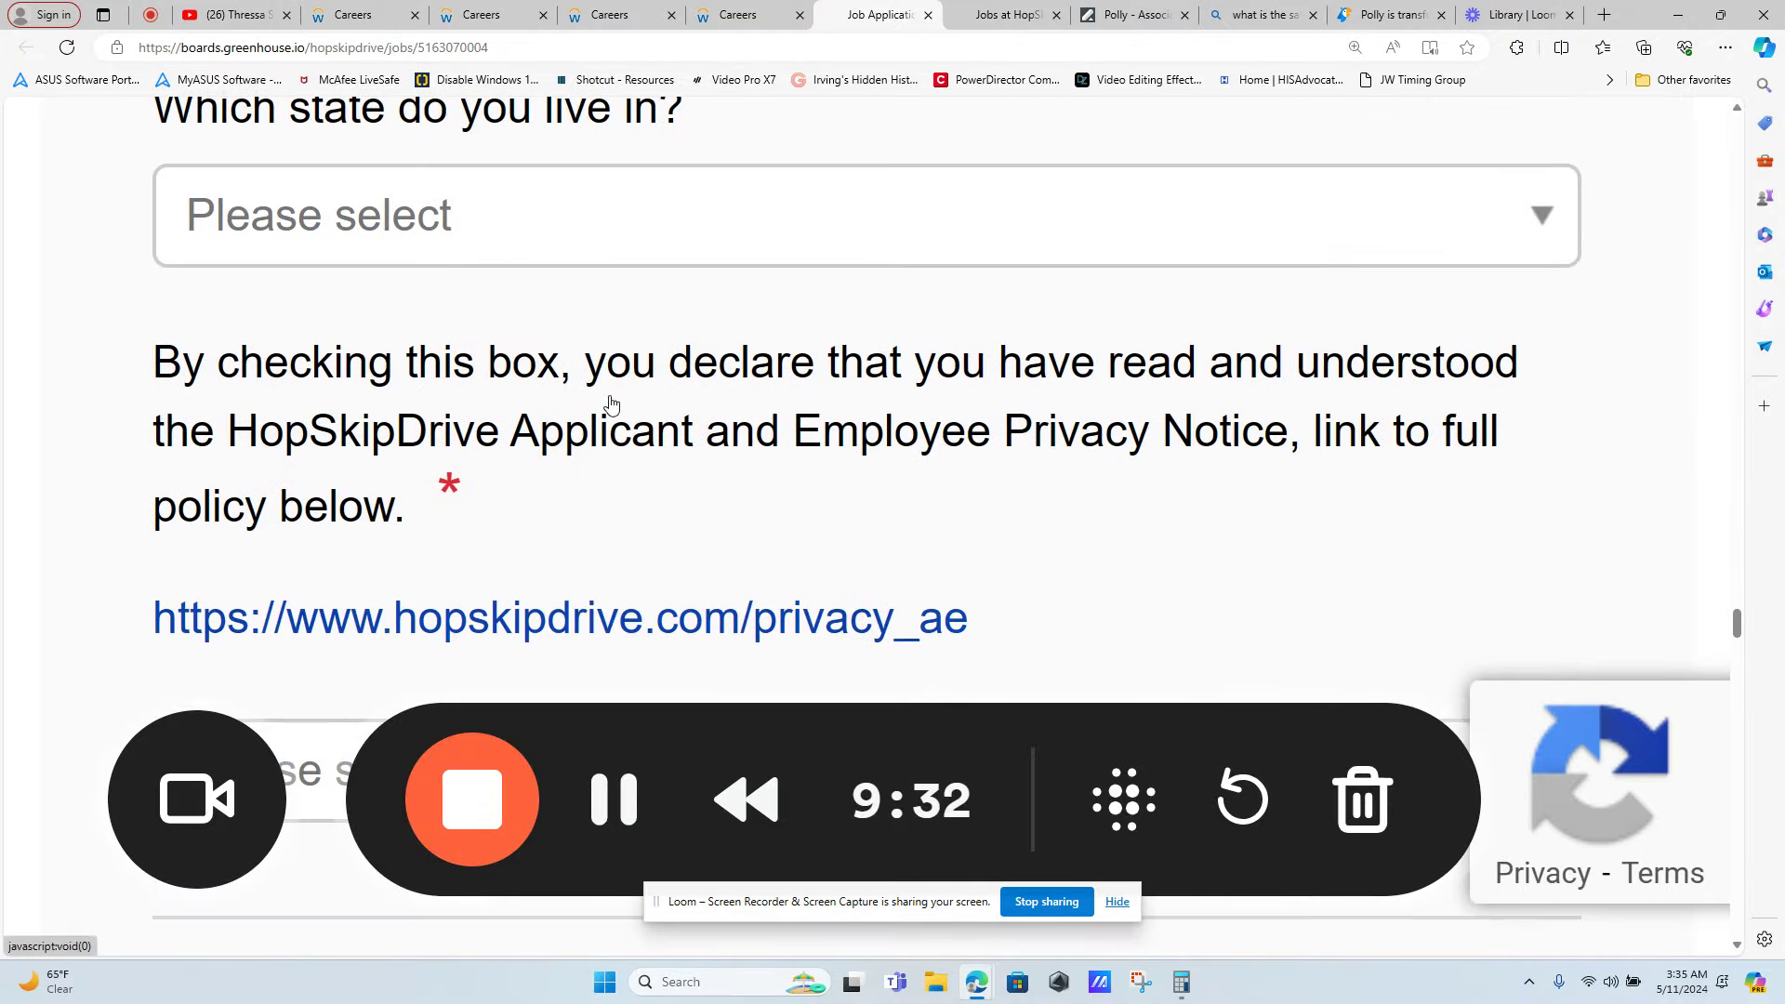
pyautogui.click(1238, 225)
pyautogui.scroll(-3, 1046, 362)
pyautogui.scroll(-3, 1034, 375)
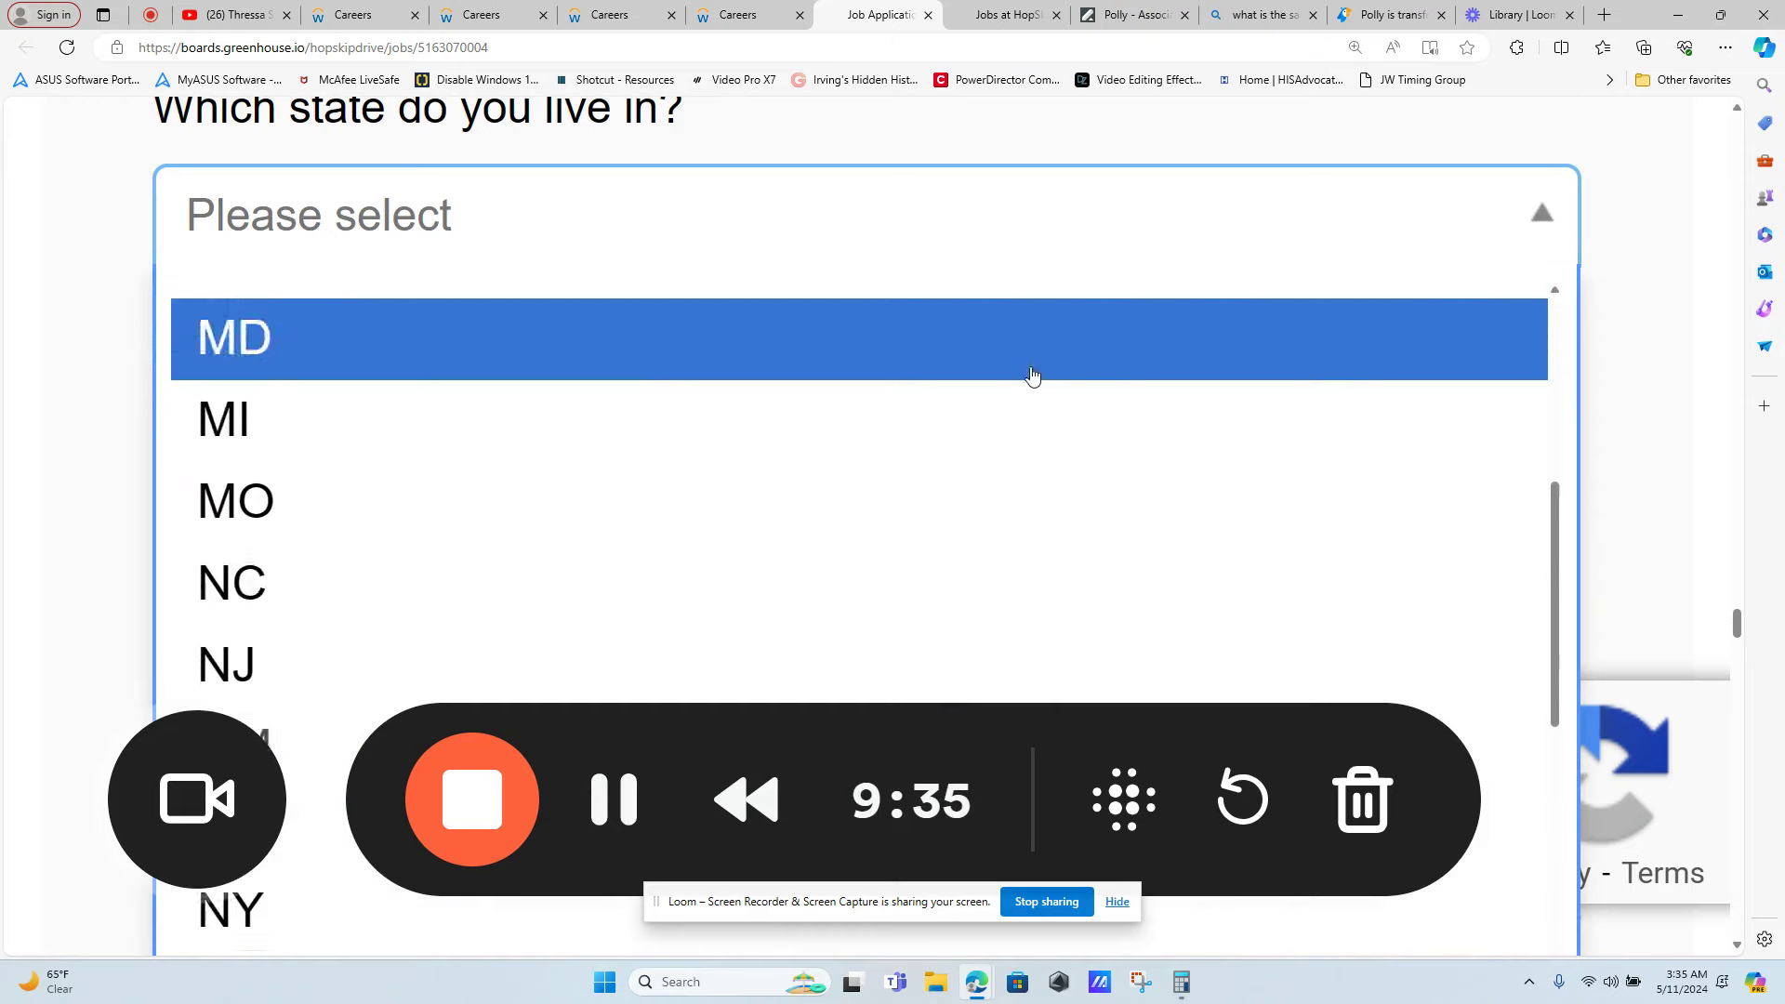
pyautogui.scroll(-1, 1033, 375)
pyautogui.scroll(1, 1117, 321)
pyautogui.click(1442, 233)
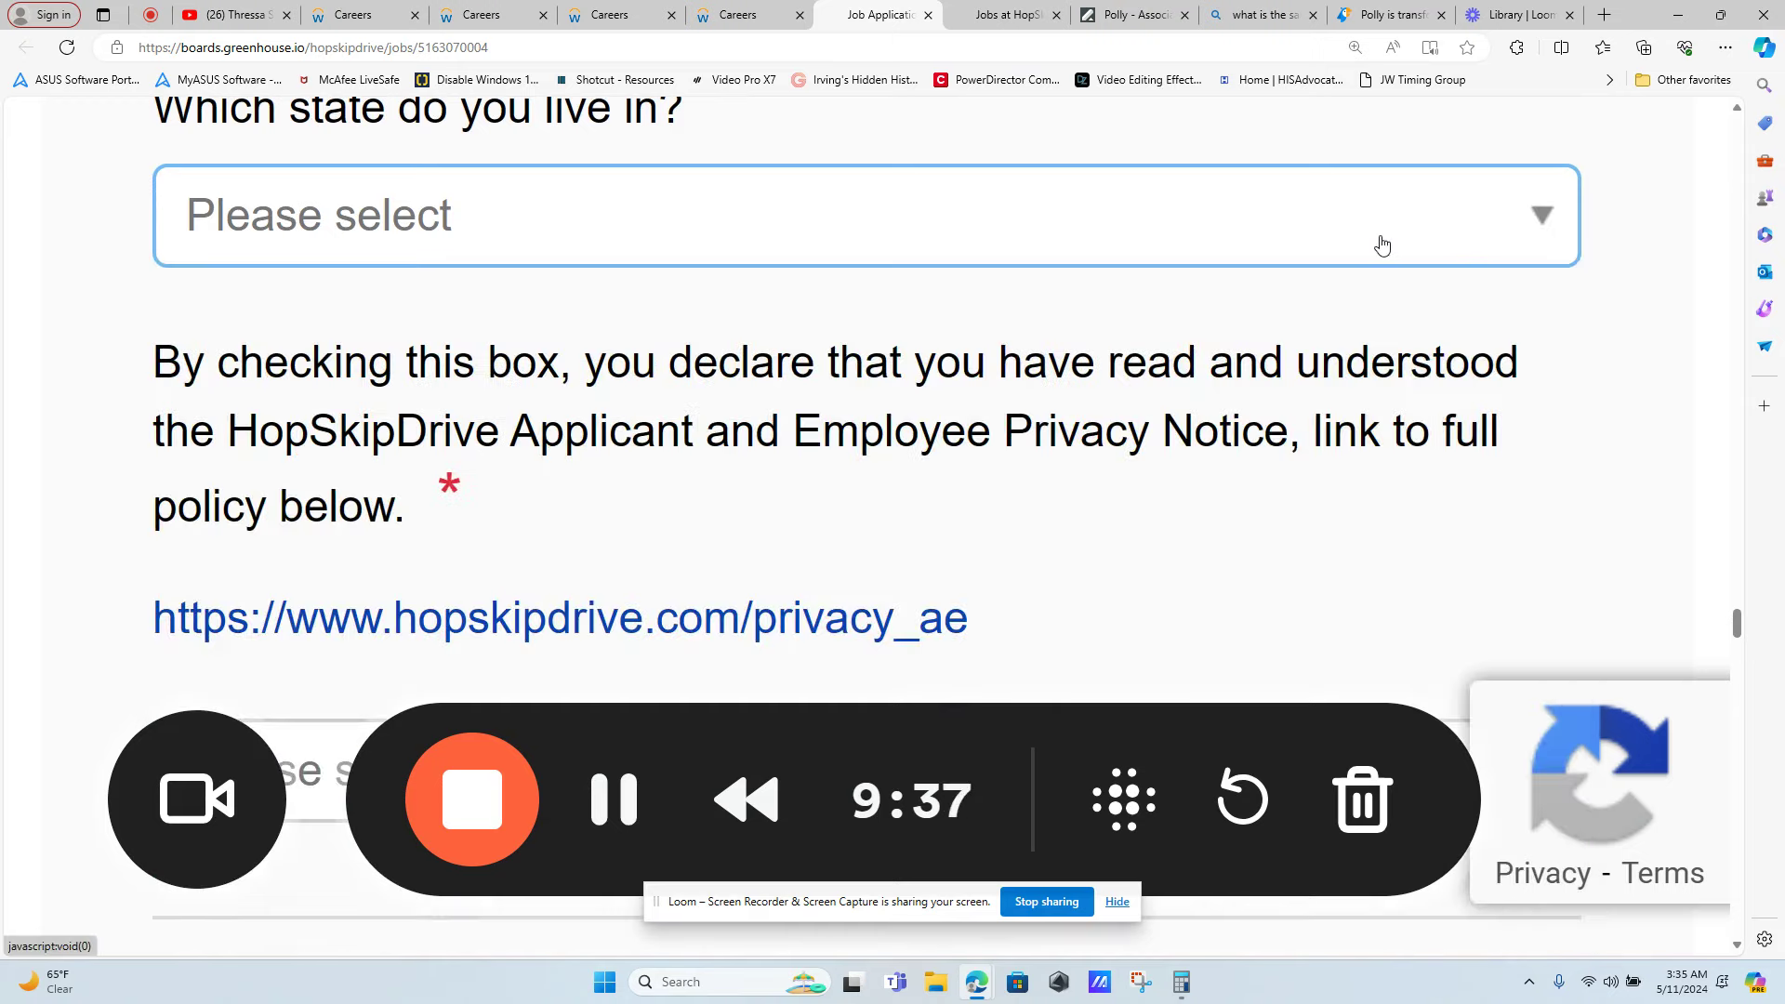
pyautogui.scroll(-3, 1383, 246)
pyautogui.scroll(-3, 1382, 247)
pyautogui.scroll(-2, 1383, 246)
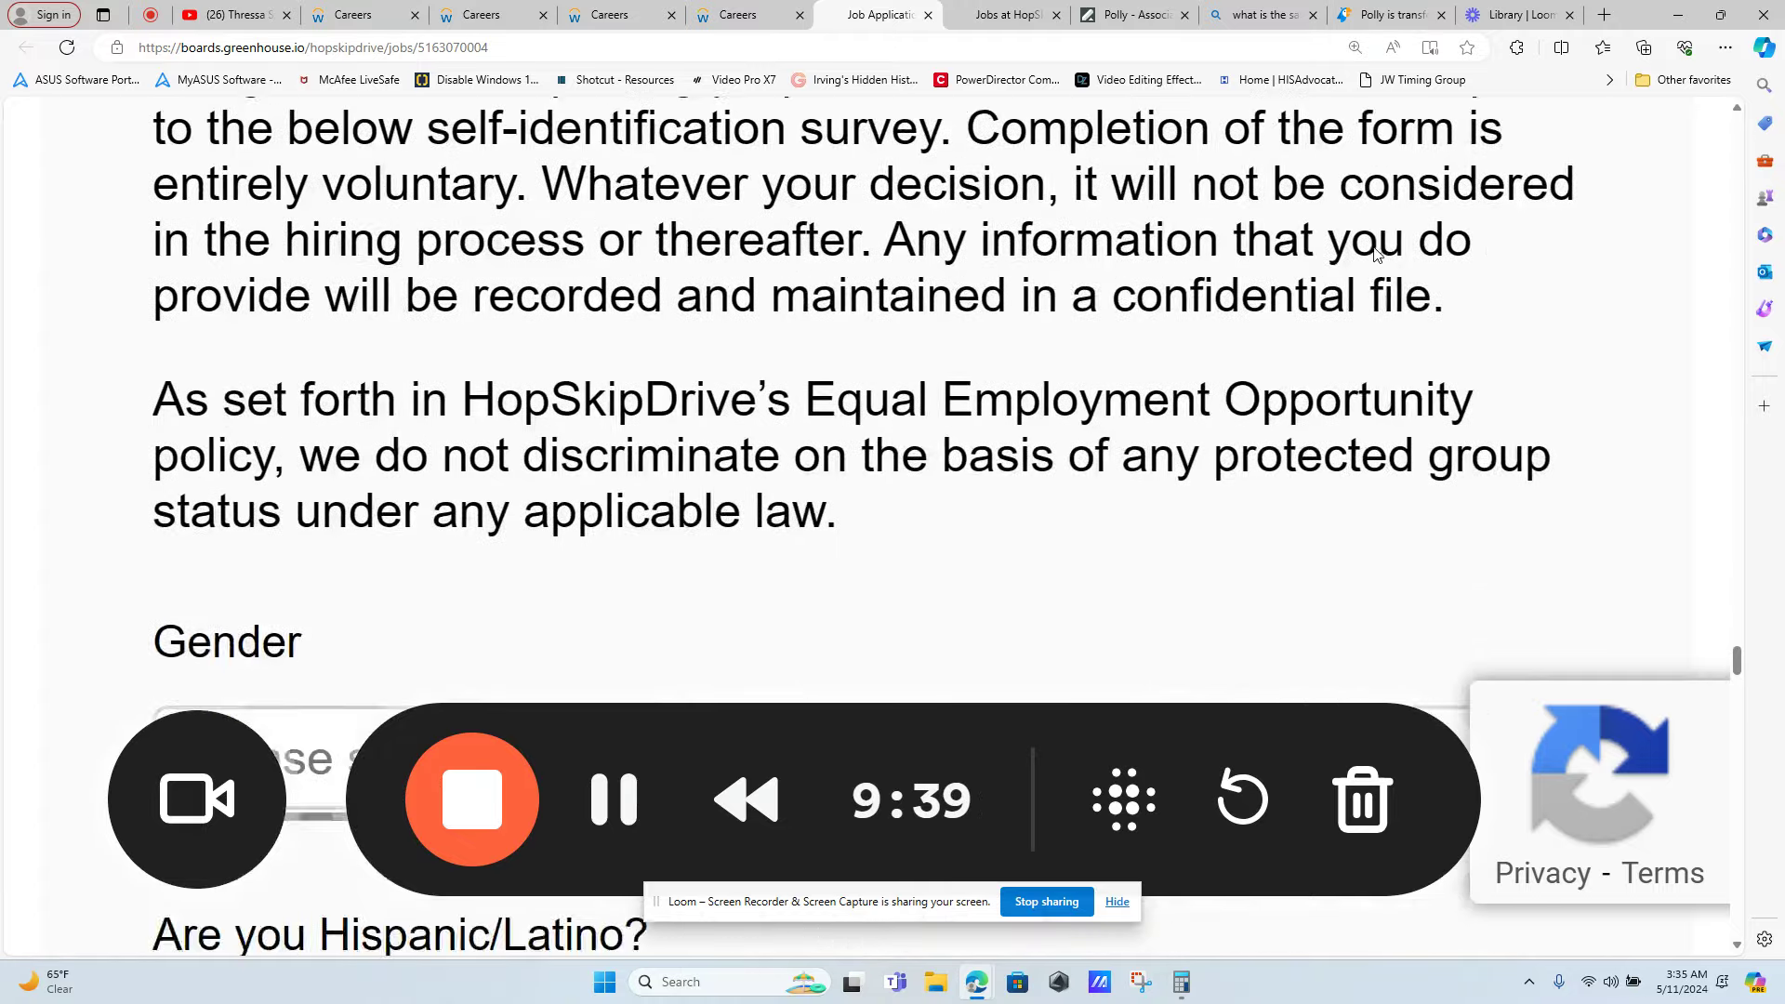
pyautogui.scroll(-3, 1373, 254)
pyautogui.scroll(-3, 1374, 254)
pyautogui.scroll(-3, 1374, 254)
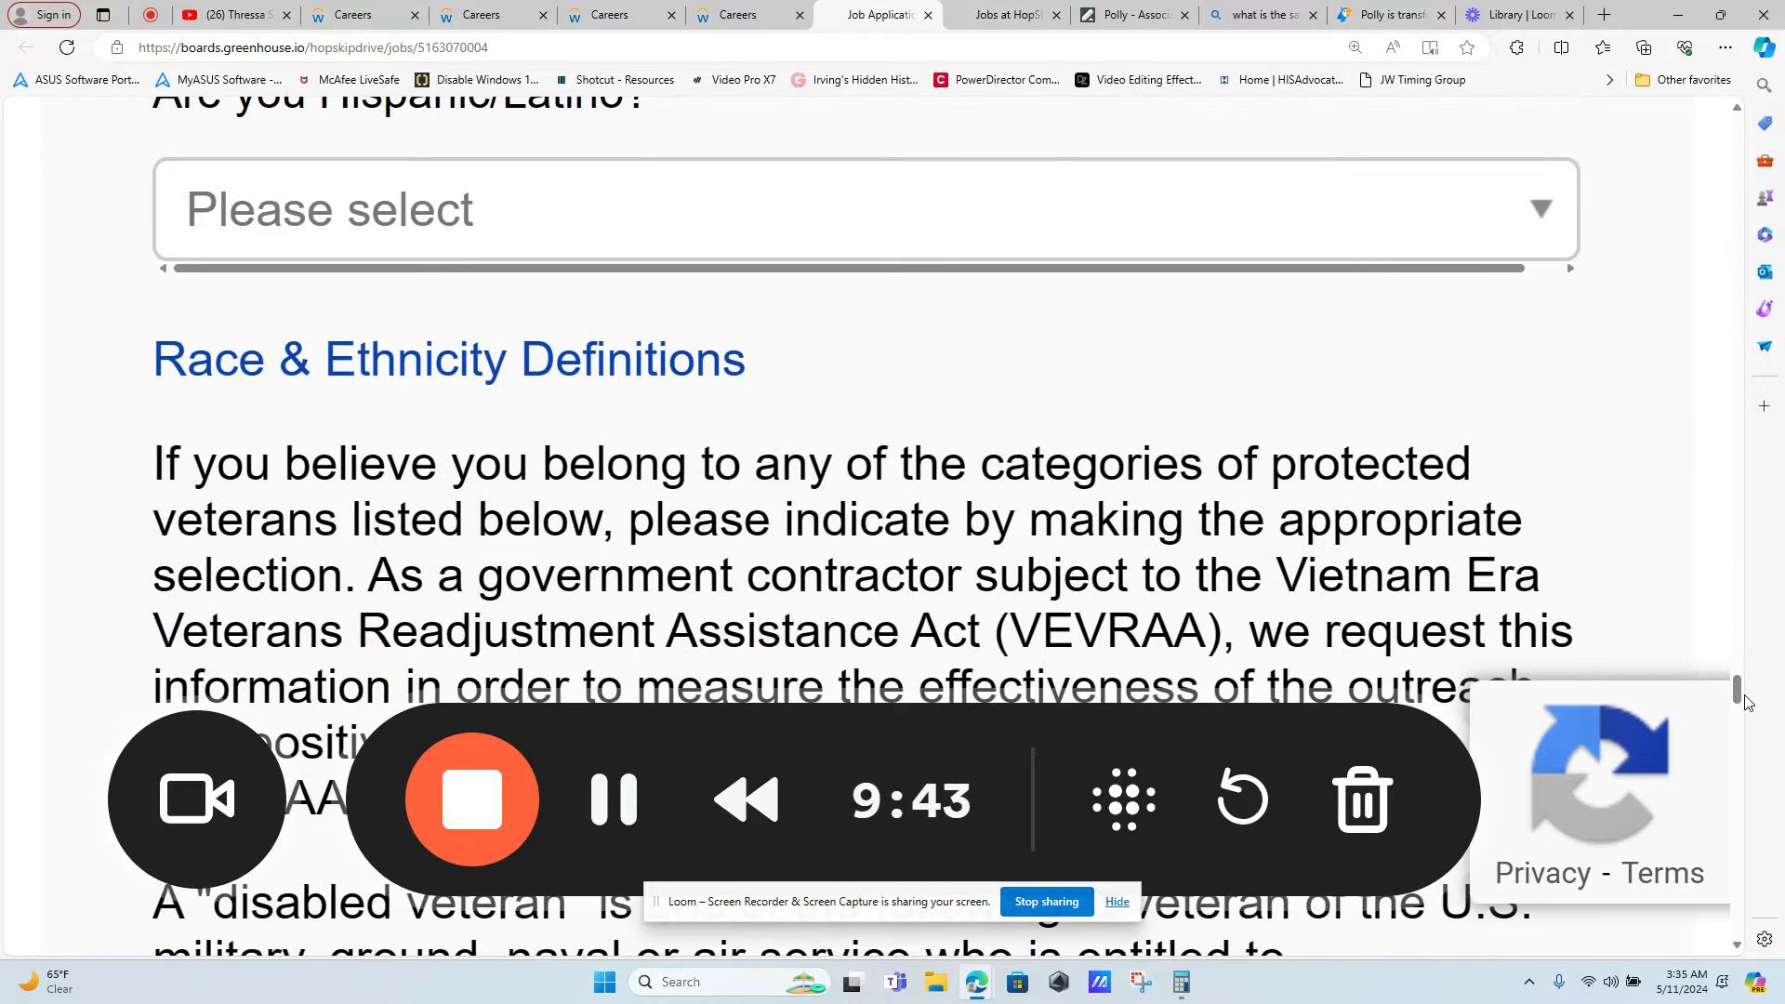
pyautogui.moveTo(1747, 696); pyautogui.dragTo(1738, 99)
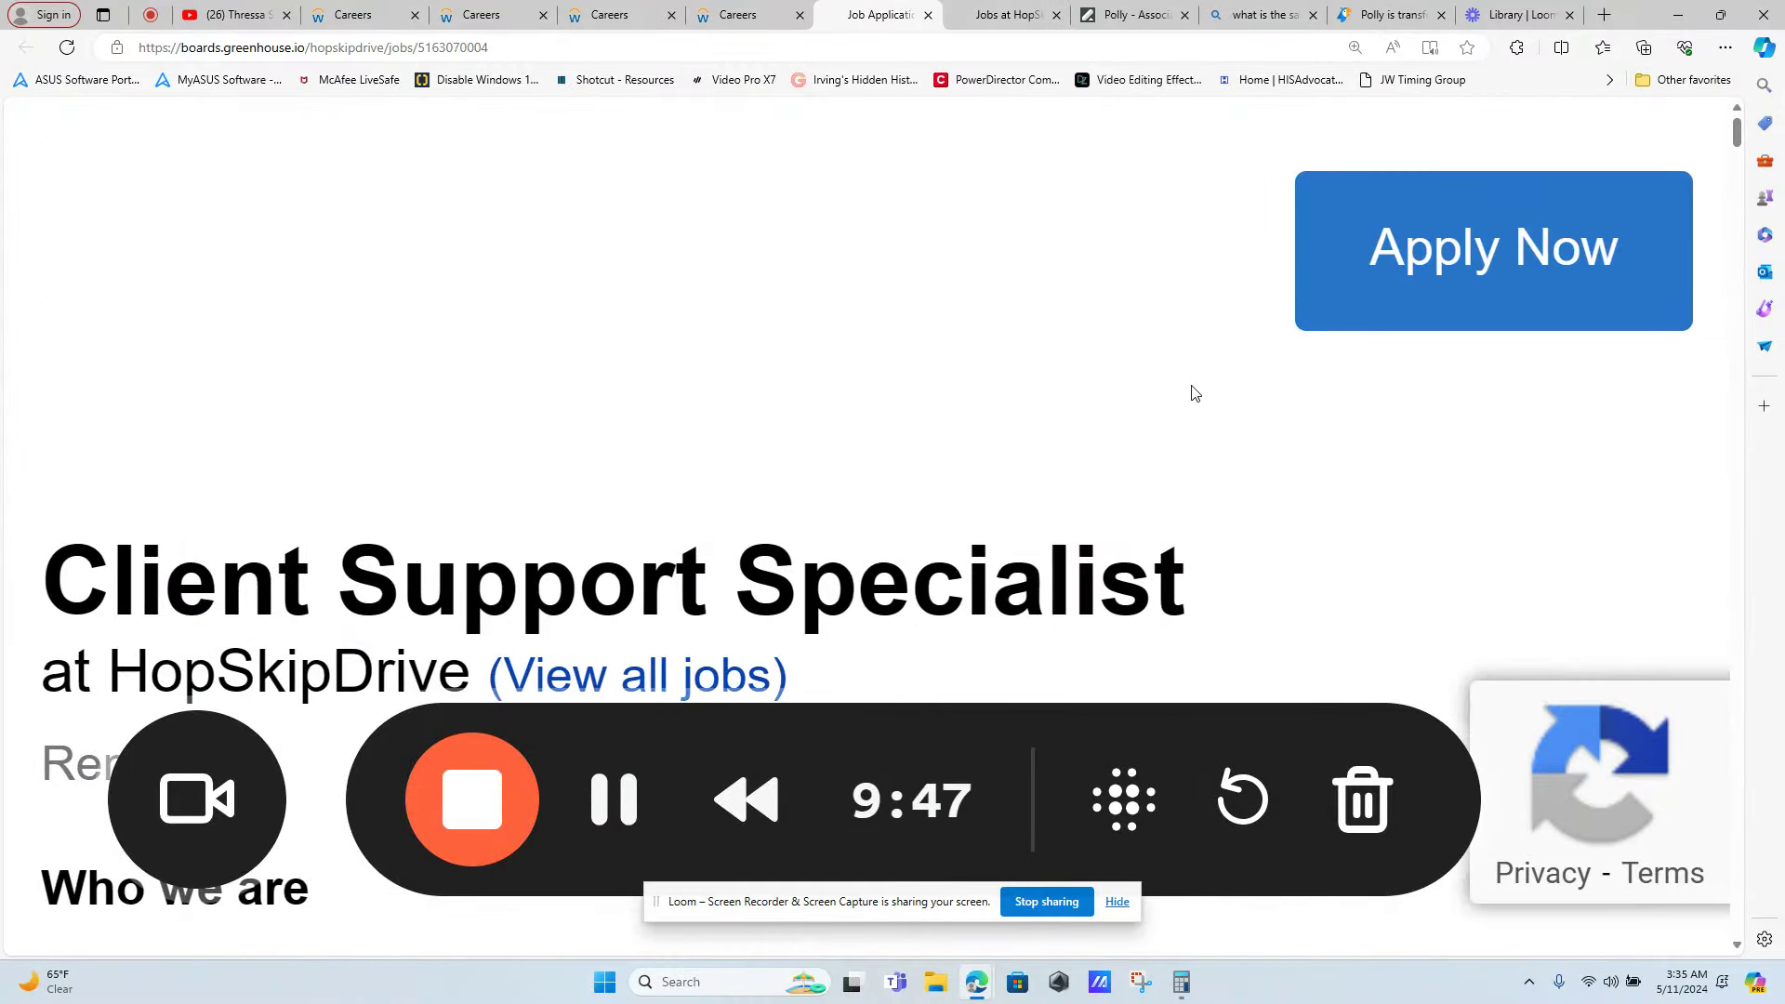
pyautogui.scroll(-1, 1192, 392)
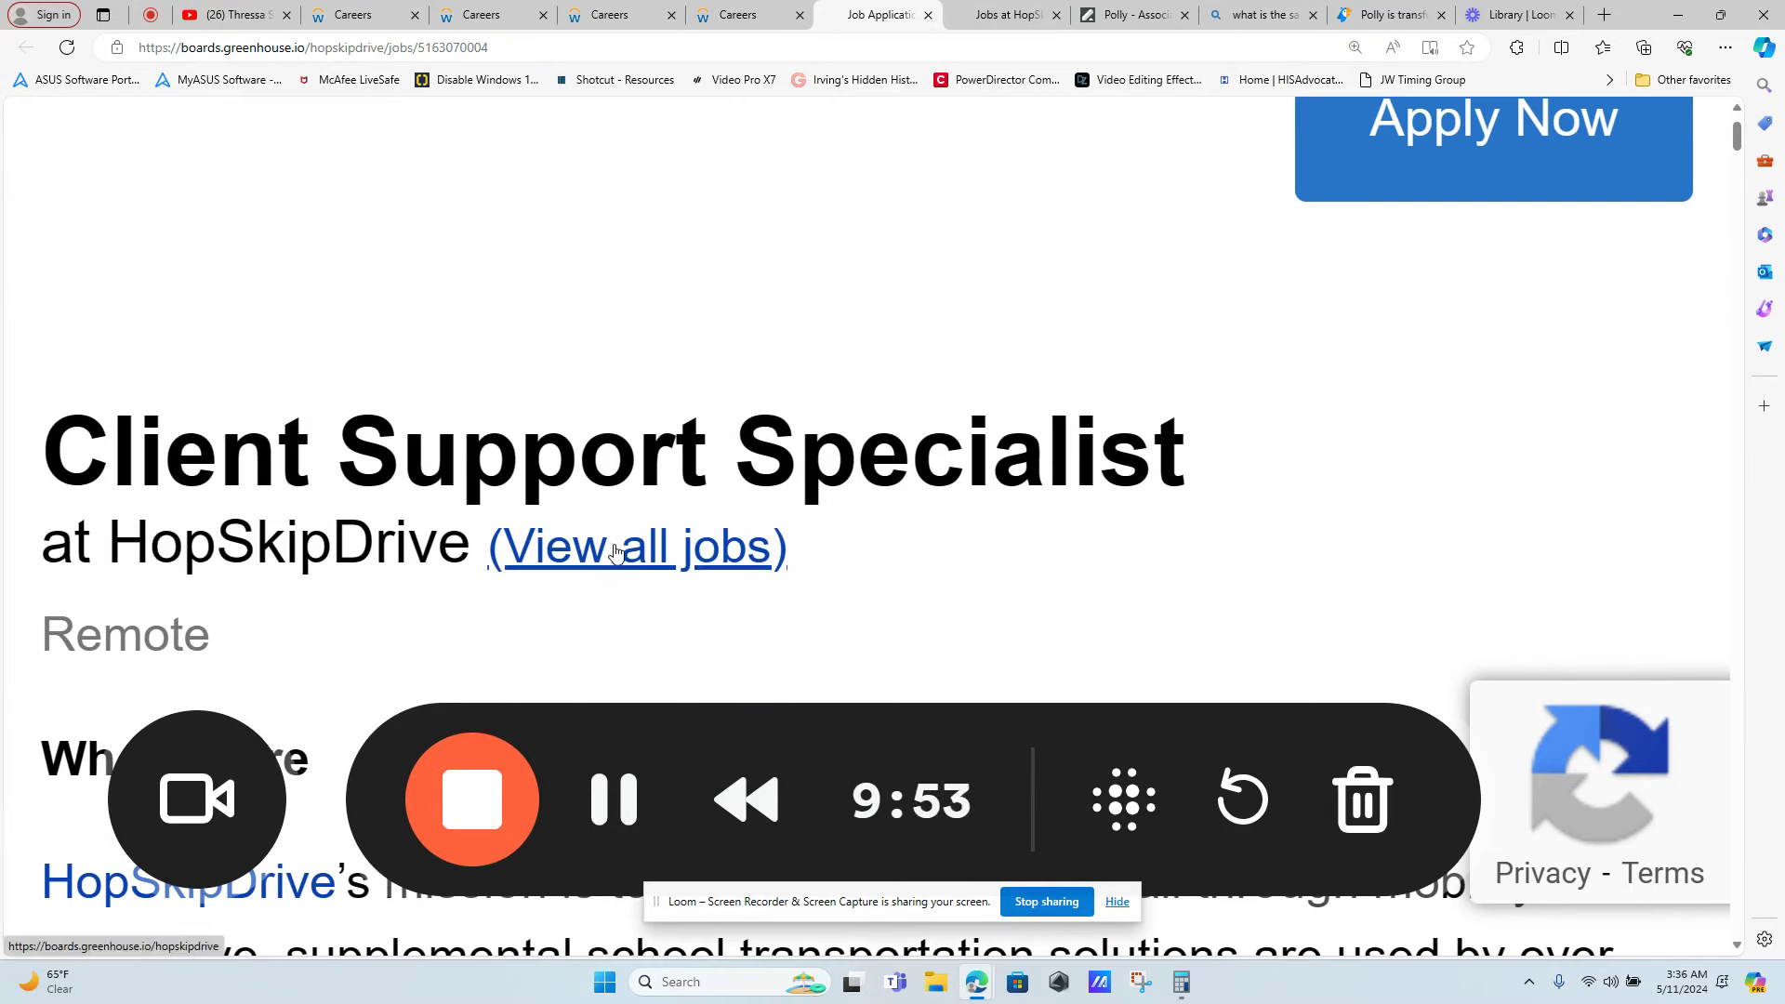
pyautogui.click(1008, 15)
pyautogui.scroll(-1, 916, 356)
pyautogui.scroll(-2, 916, 356)
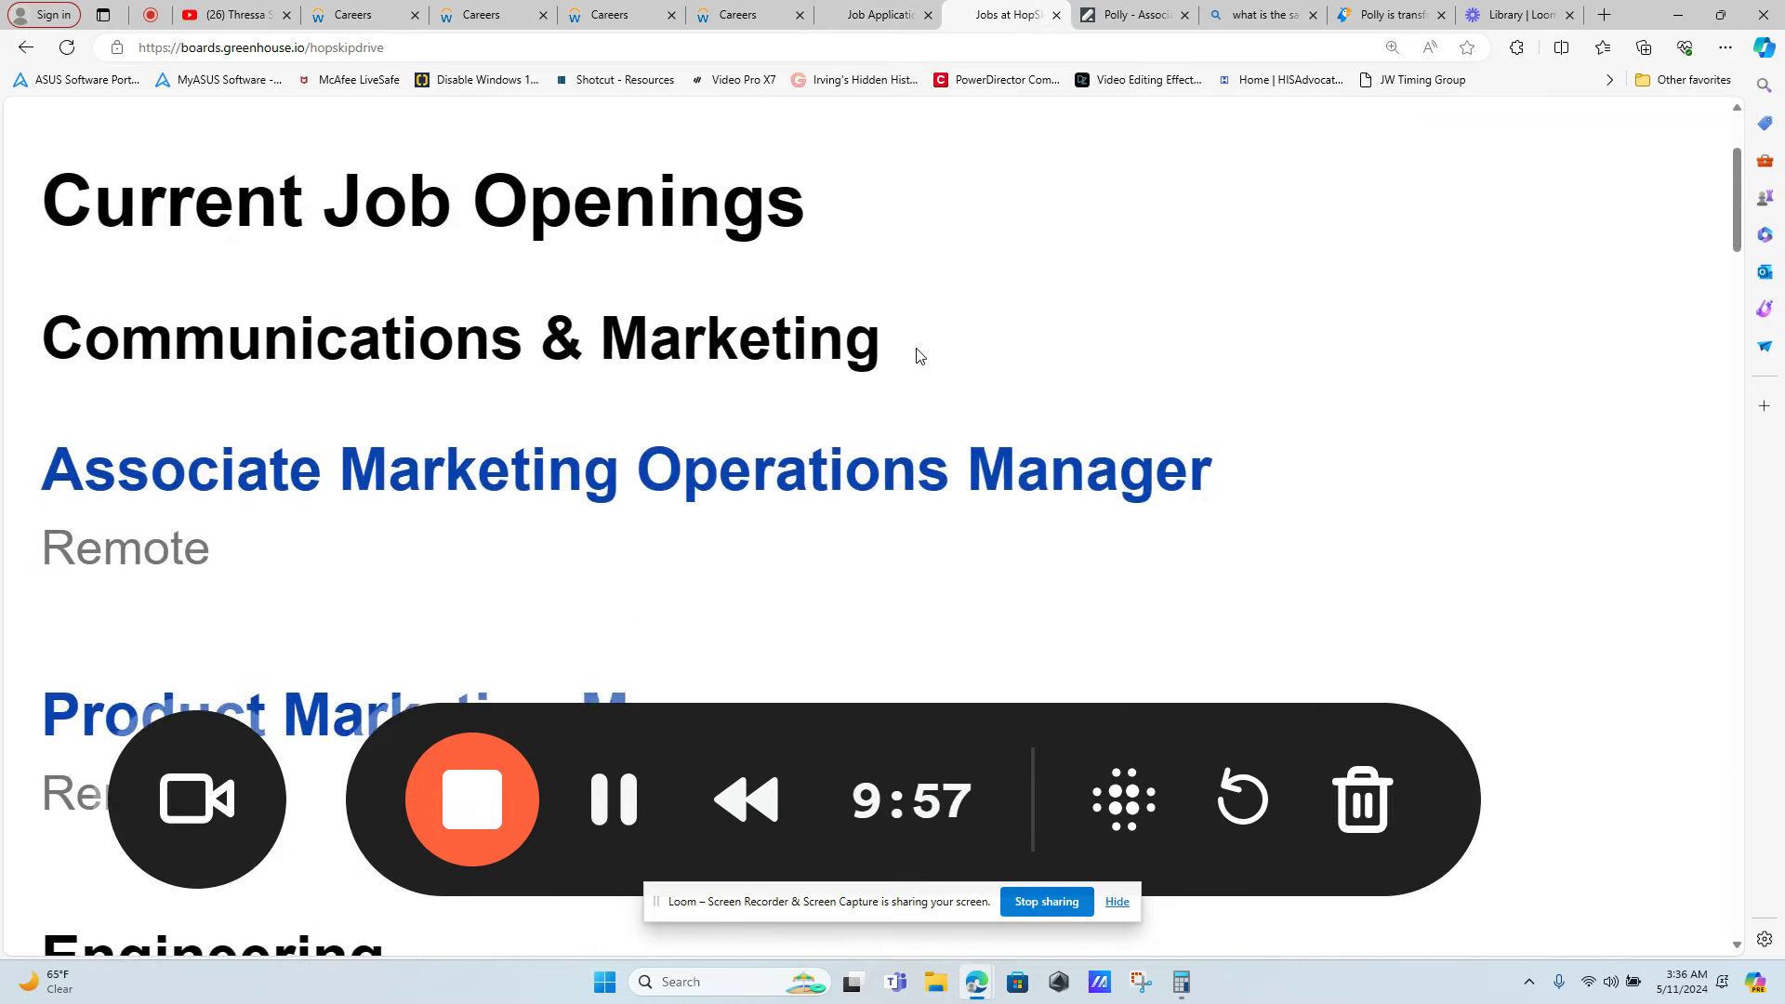
pyautogui.scroll(-2, 916, 355)
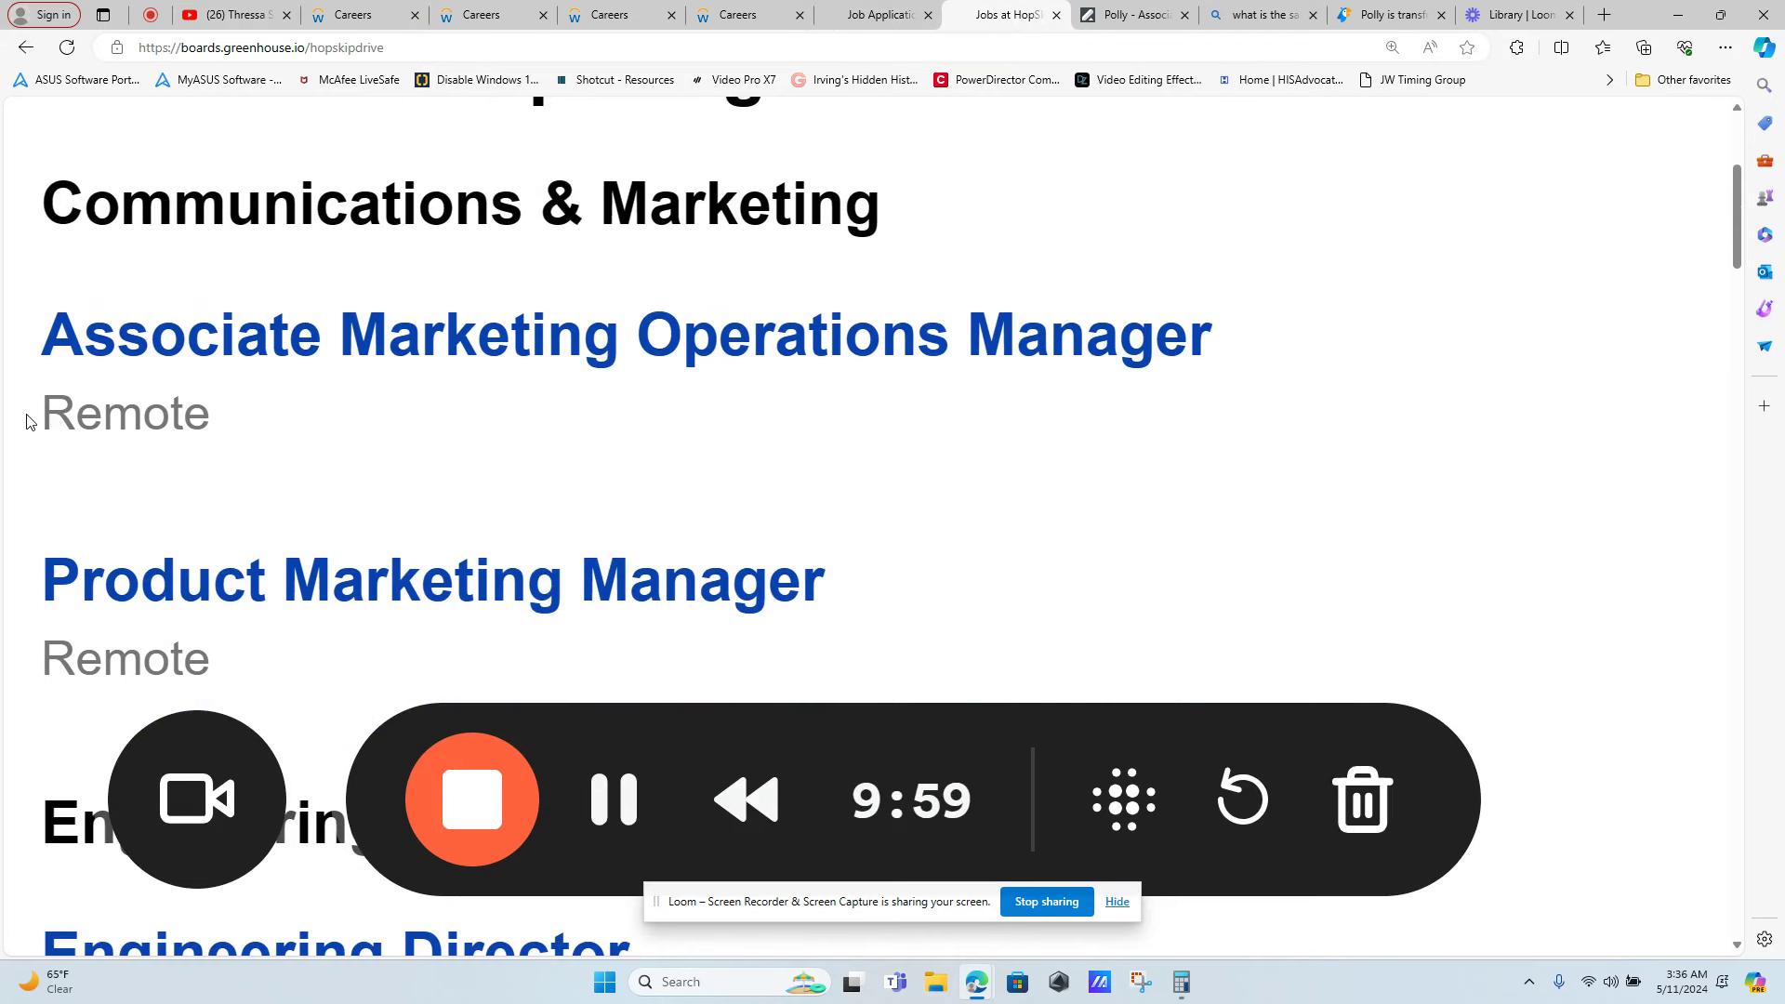
pyautogui.moveTo(27, 421); pyautogui.dragTo(211, 414)
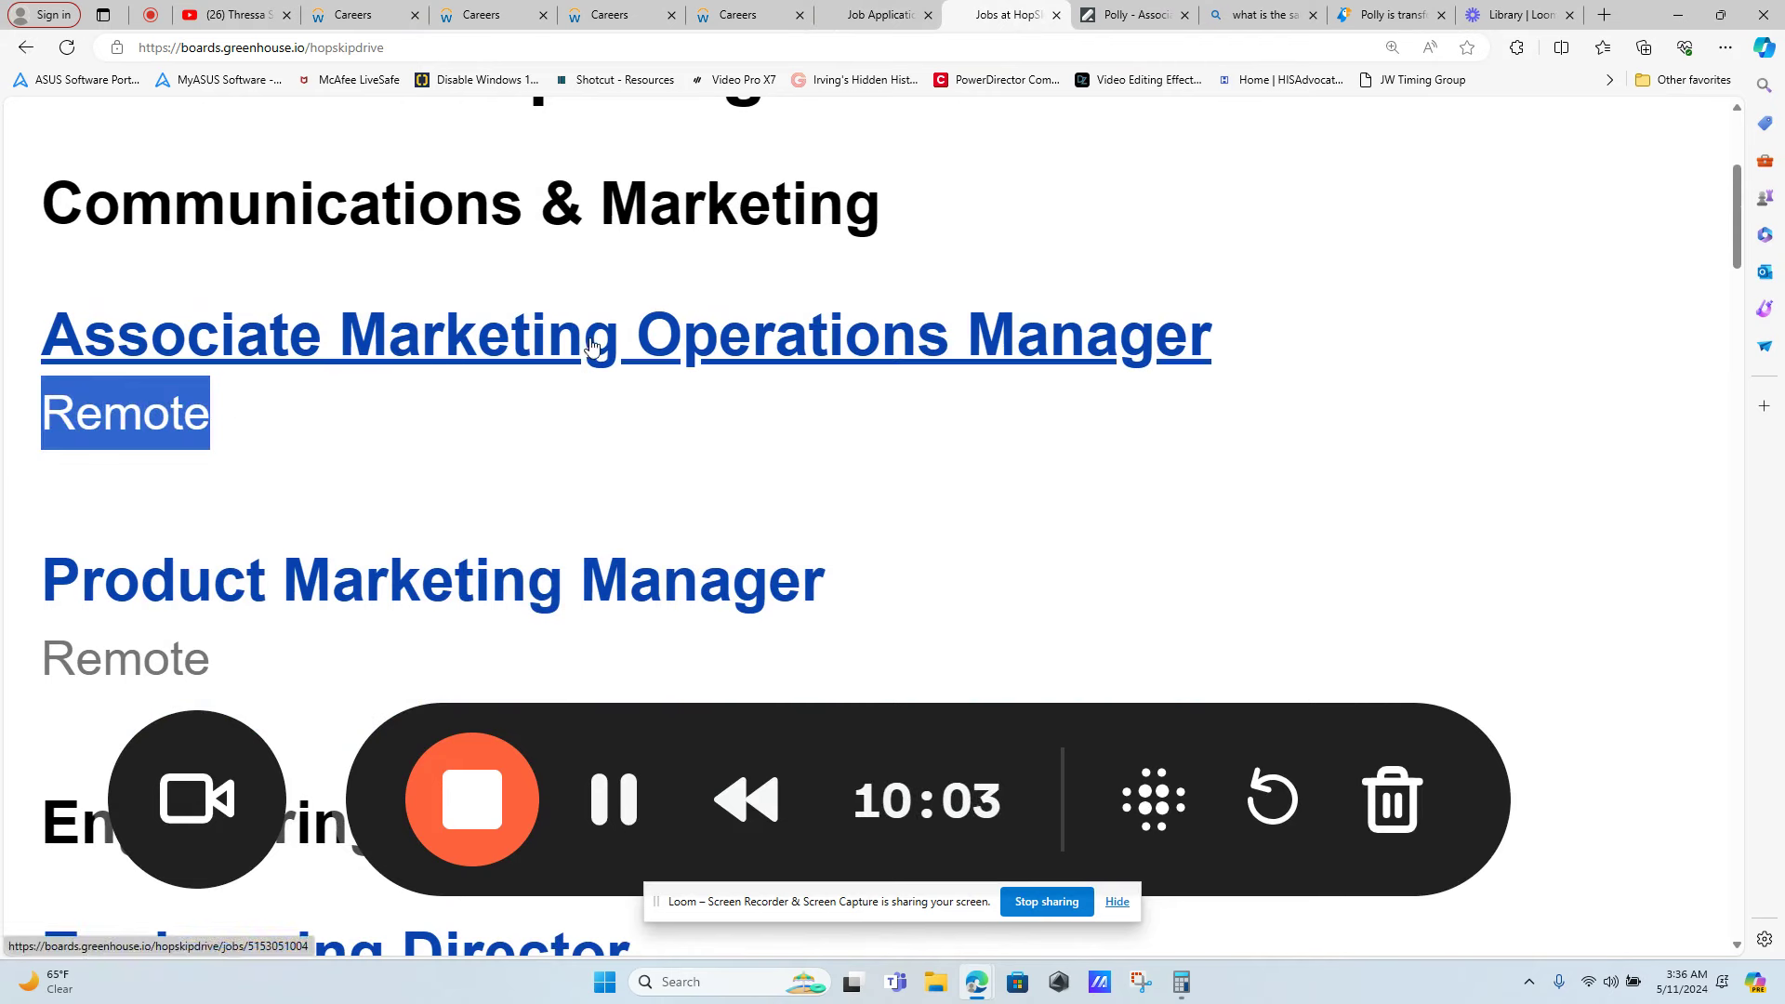
pyautogui.scroll(-2, 894, 358)
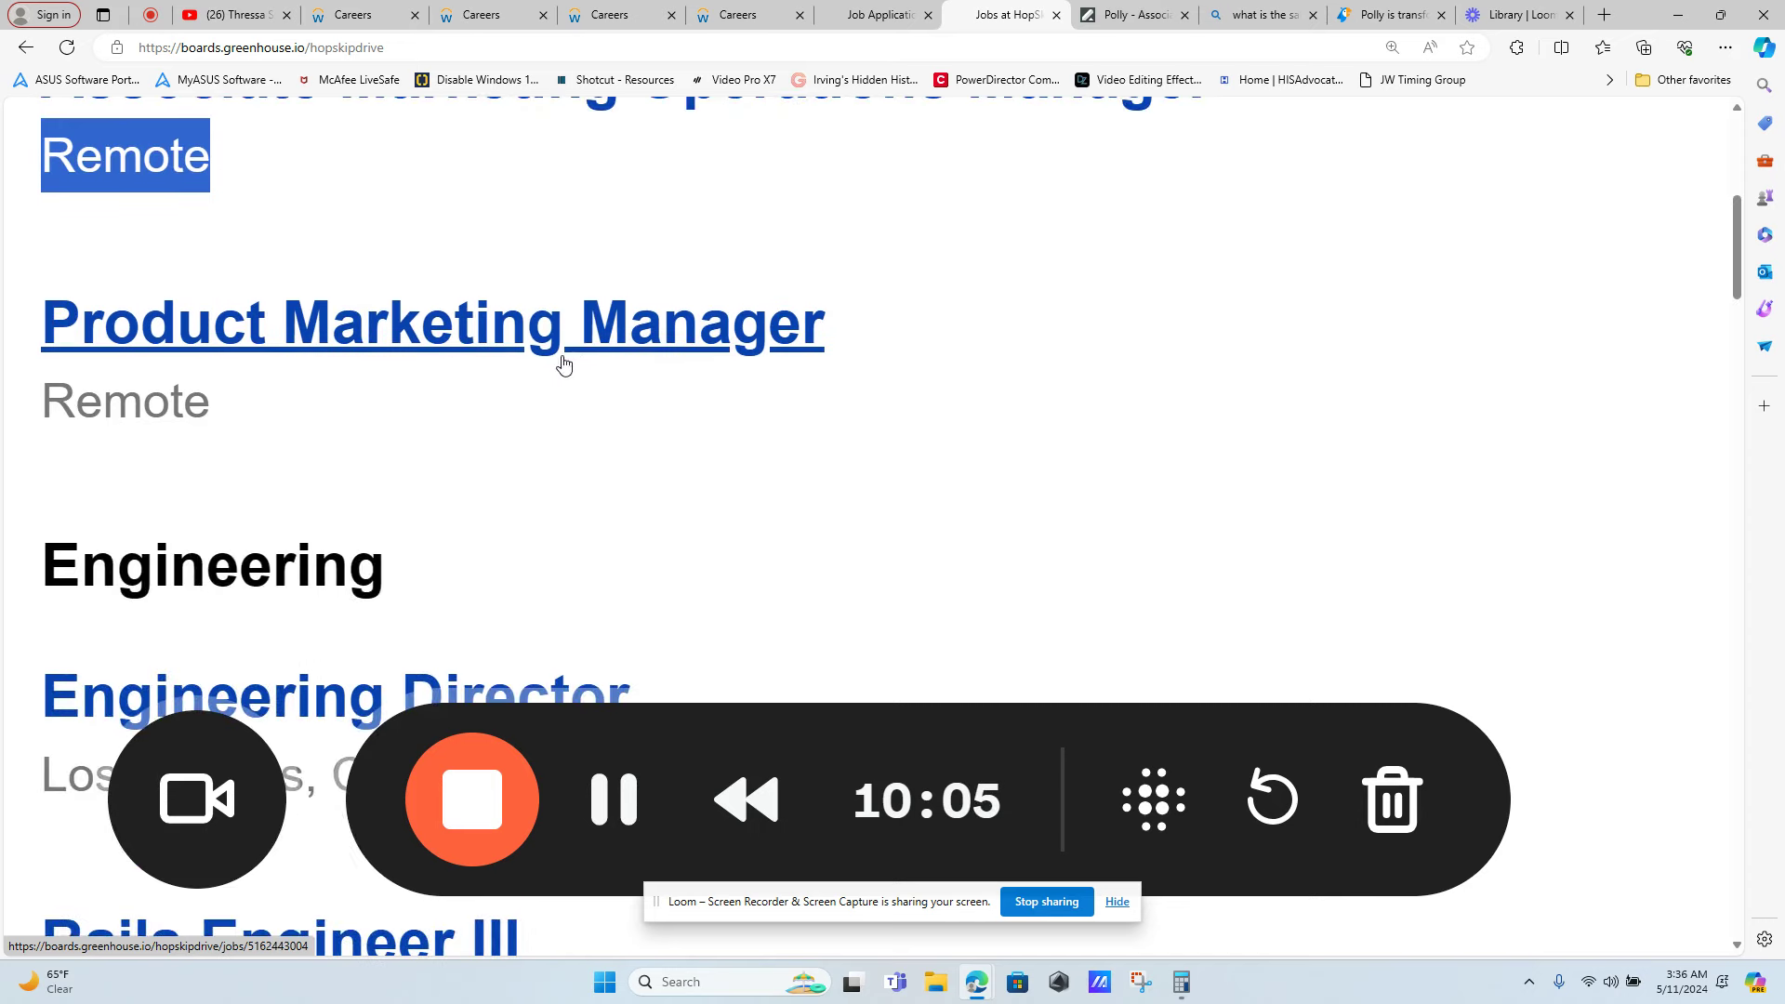
pyautogui.scroll(-2, 563, 362)
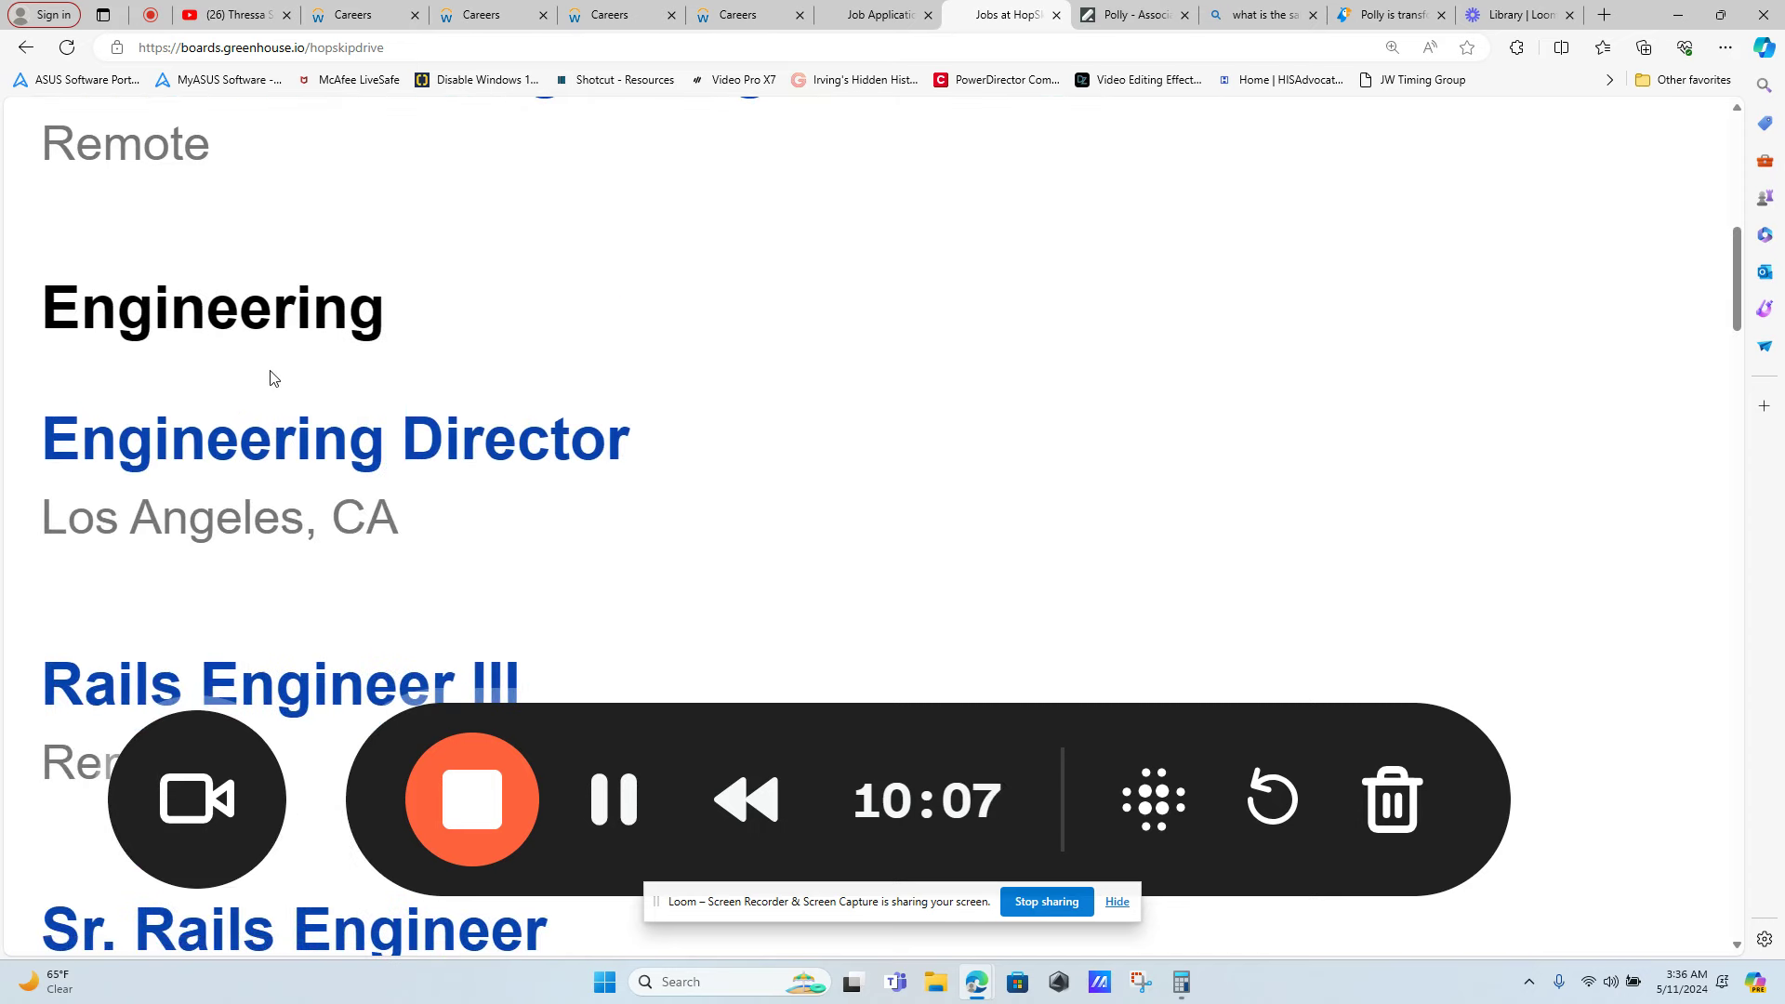
pyautogui.scroll(-2, 272, 377)
pyautogui.scroll(-1, 273, 378)
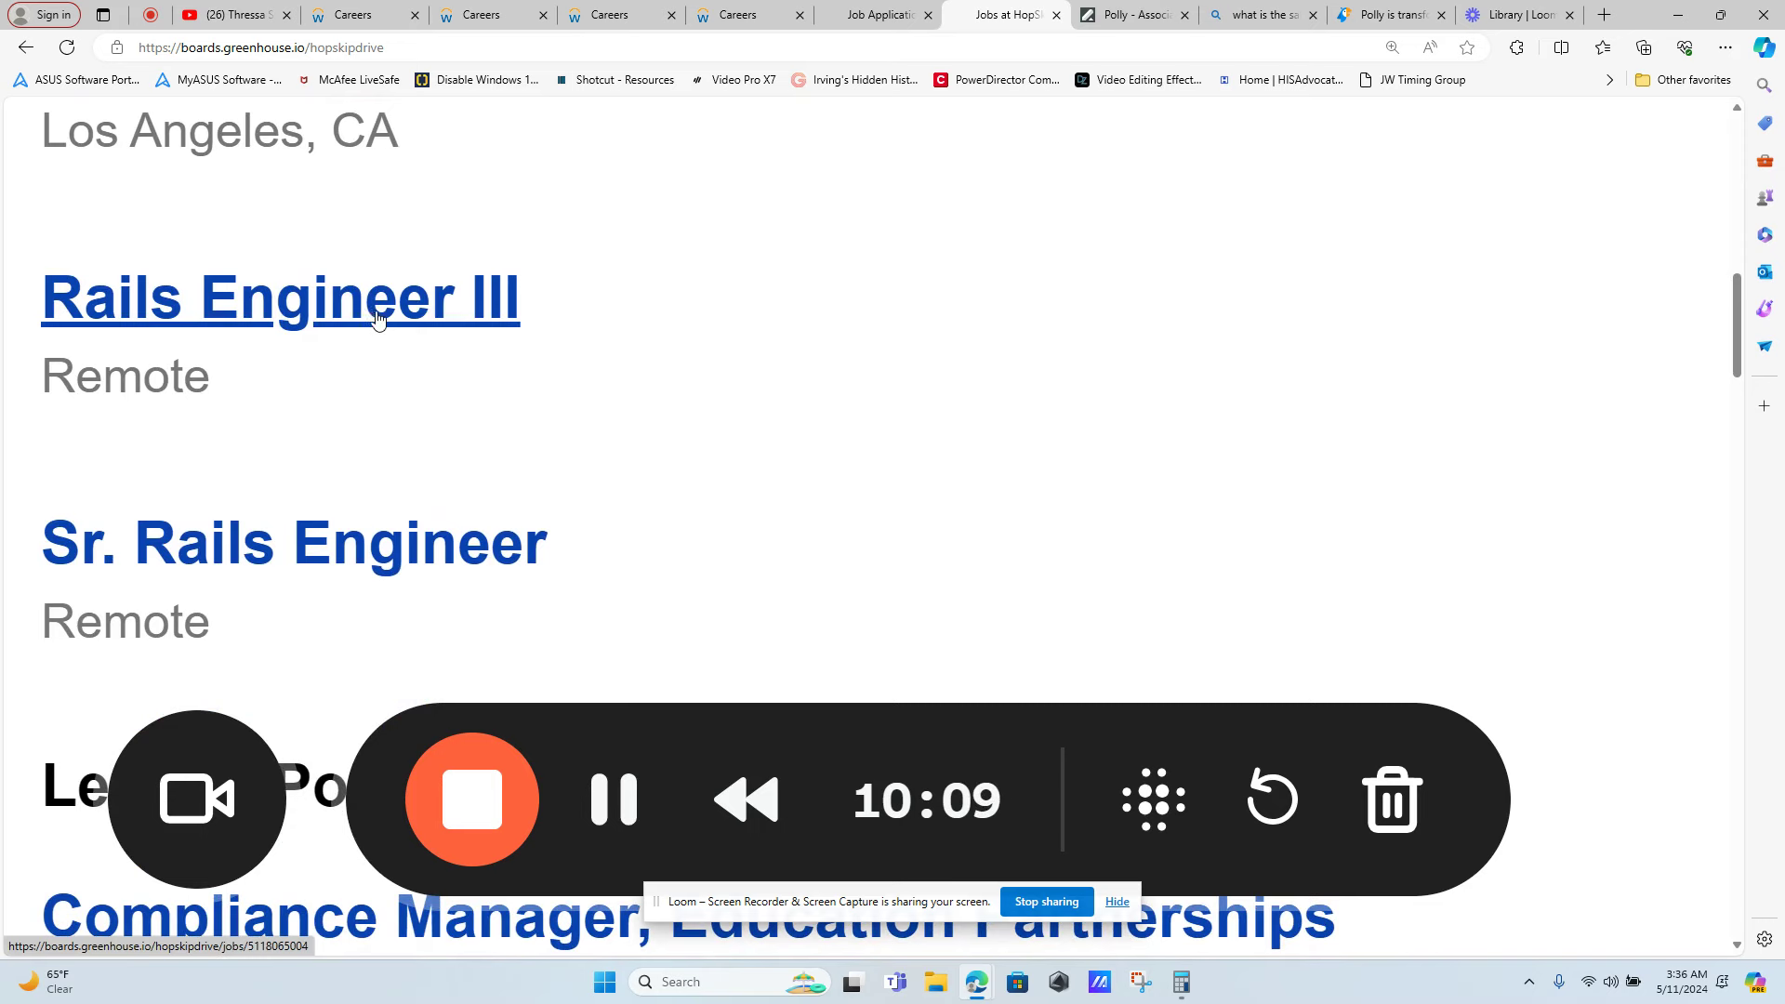
pyautogui.scroll(-1, 405, 328)
pyautogui.scroll(-1, 405, 335)
pyautogui.scroll(-2, 405, 342)
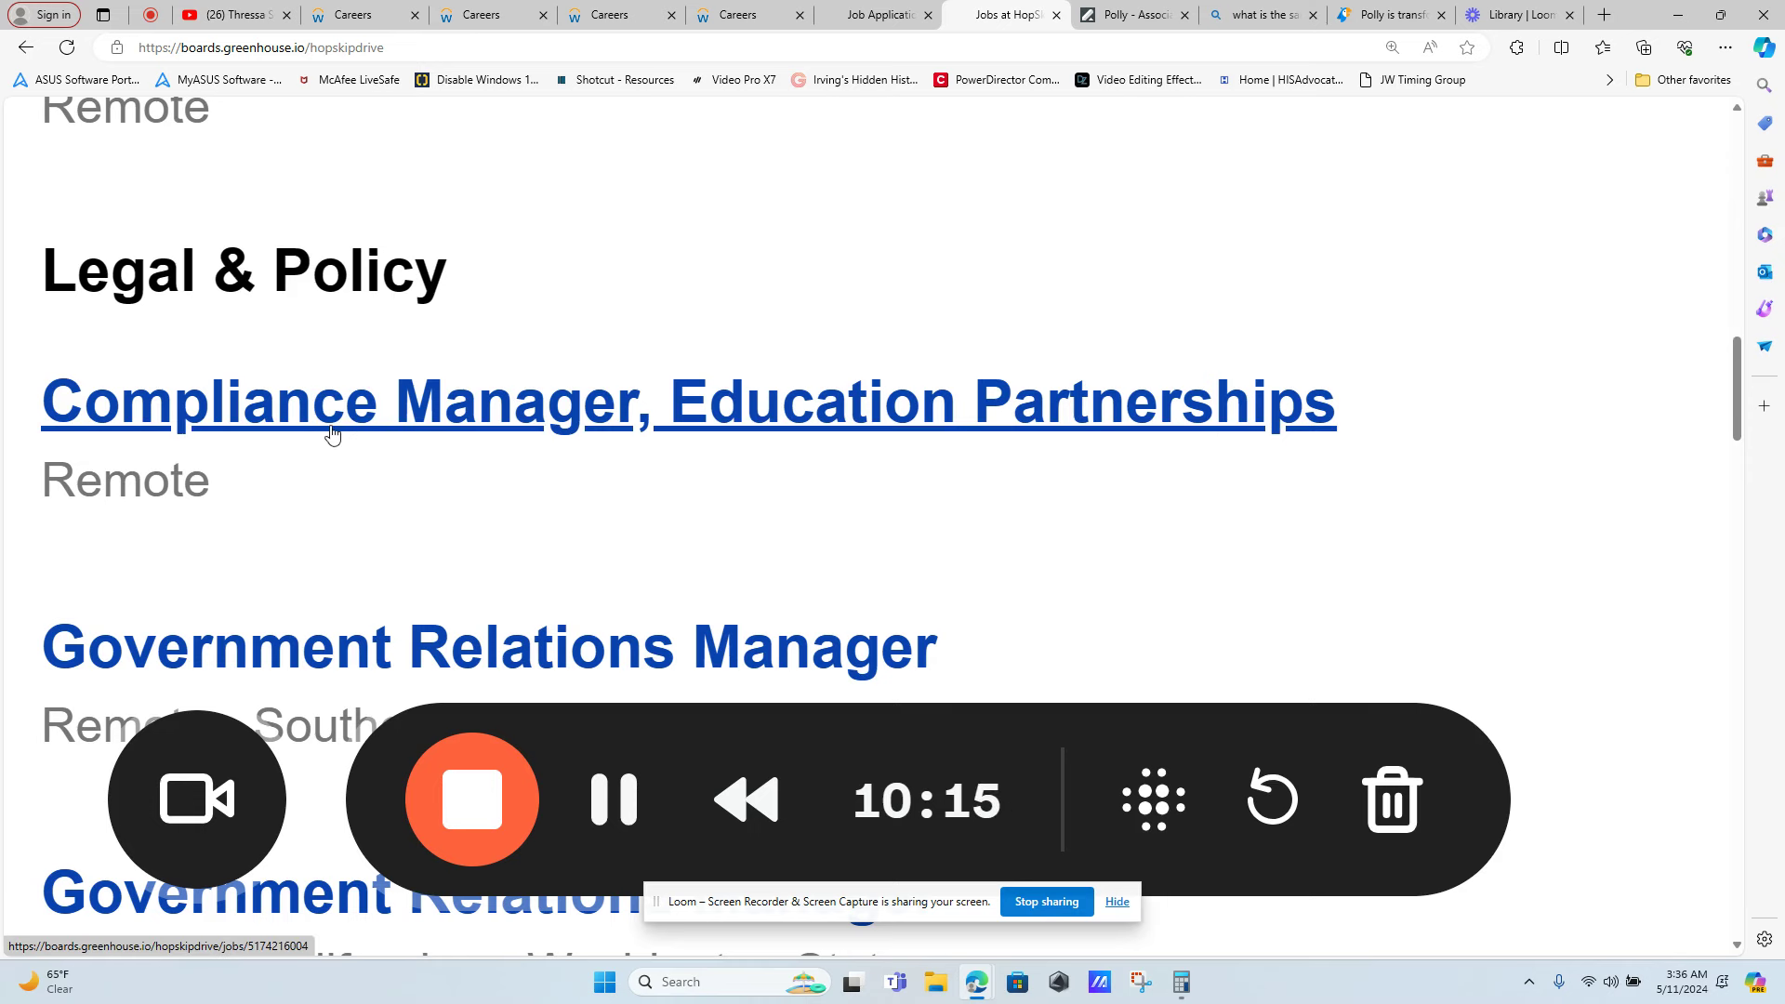
pyautogui.scroll(-2, 332, 433)
pyautogui.scroll(-1, 295, 409)
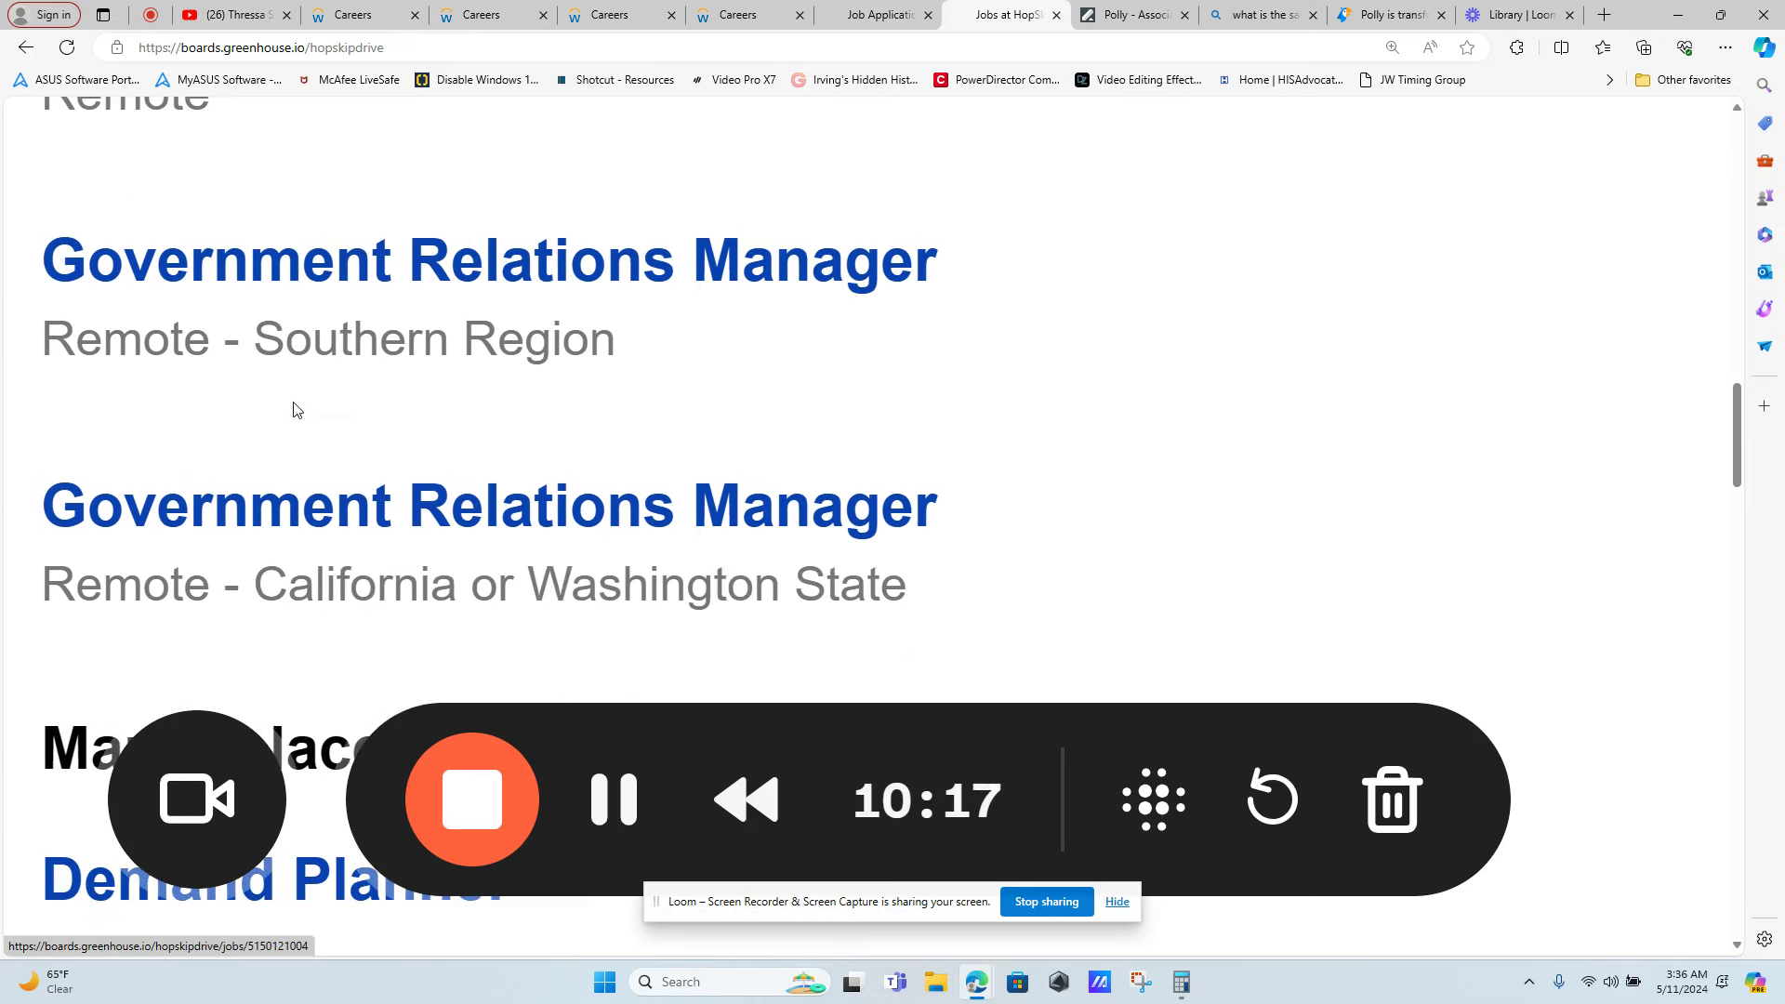
pyautogui.scroll(-2, 292, 399)
pyautogui.scroll(-1, 293, 400)
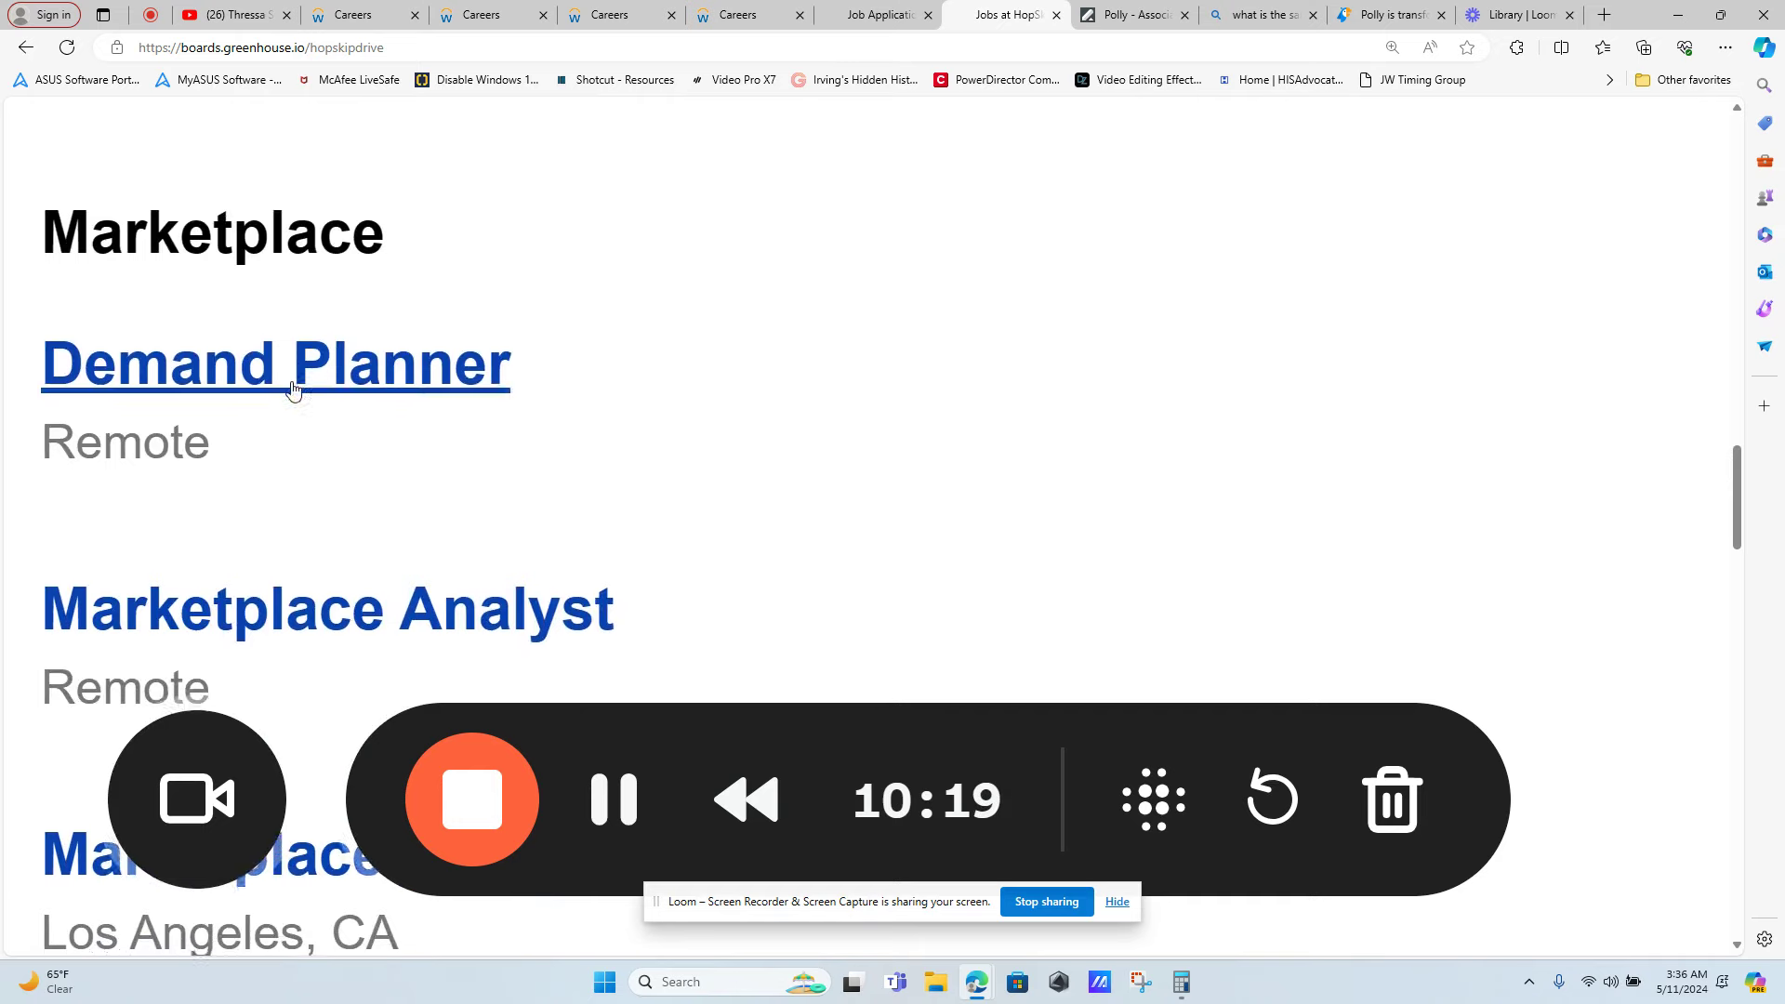
pyautogui.scroll(-1, 294, 399)
pyautogui.scroll(-2, 294, 399)
pyautogui.scroll(-2, 293, 388)
pyautogui.scroll(-1, 293, 388)
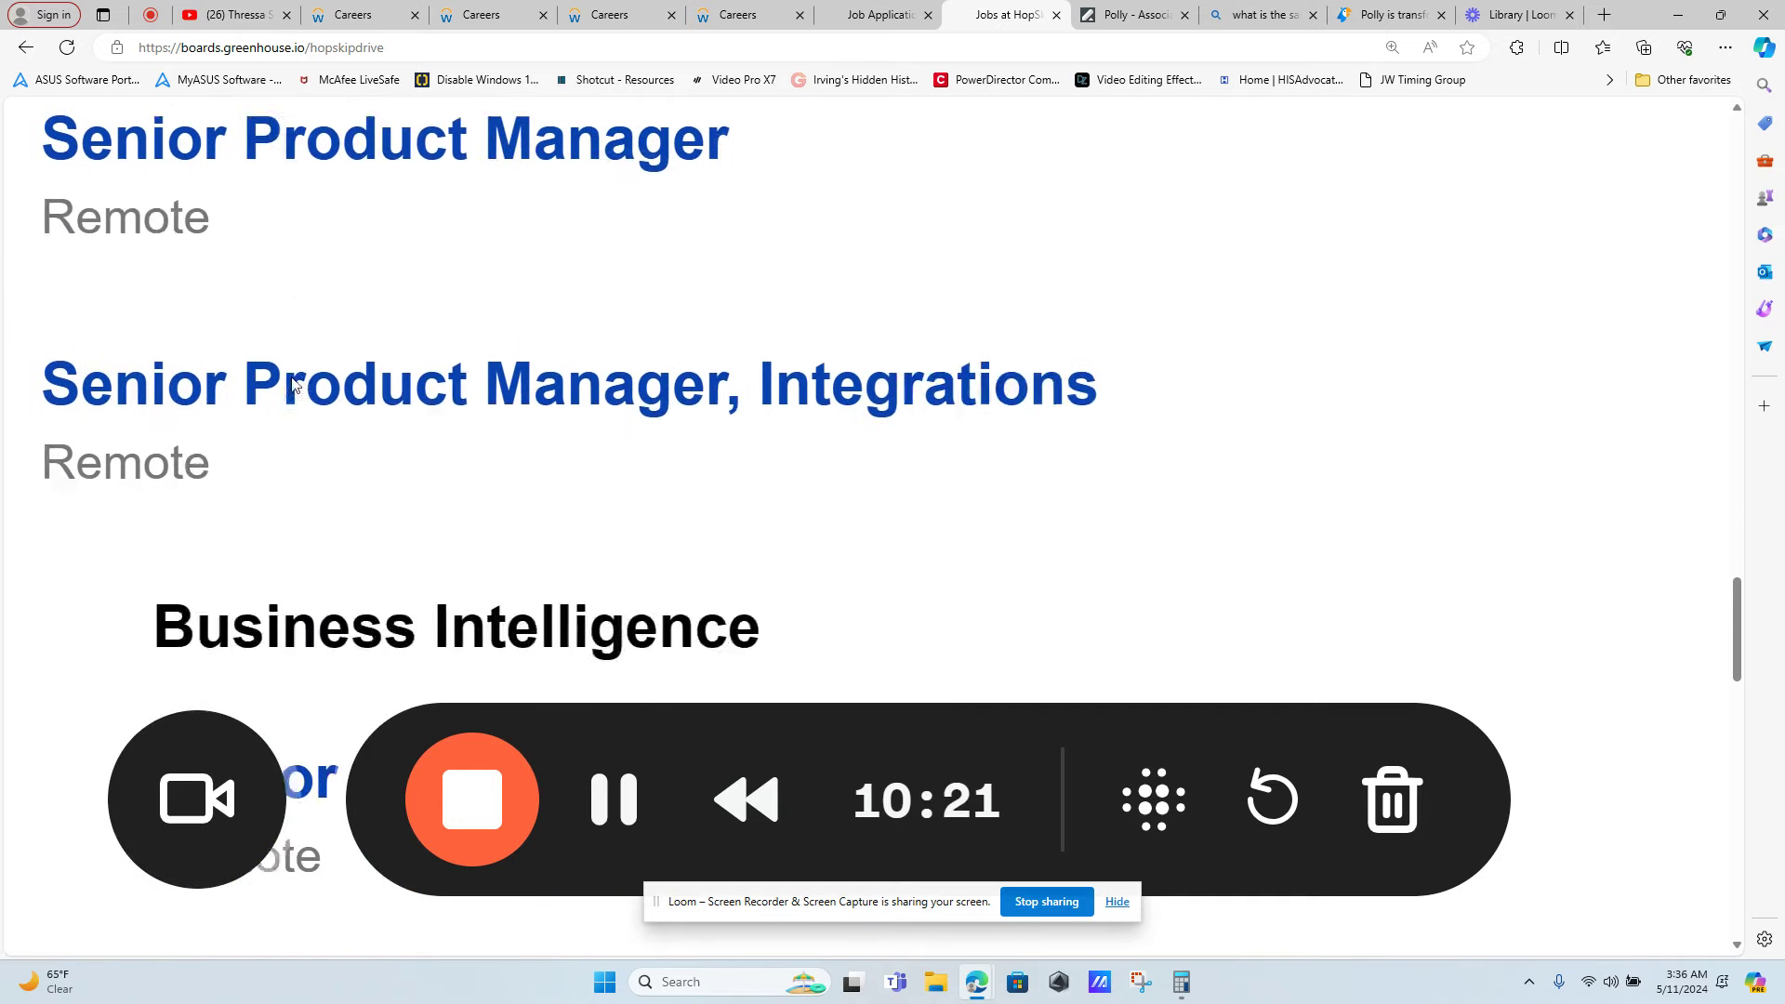
pyautogui.scroll(-1, 294, 387)
pyautogui.scroll(-1, 293, 388)
pyautogui.scroll(-2, 293, 375)
pyautogui.scroll(-2, 293, 374)
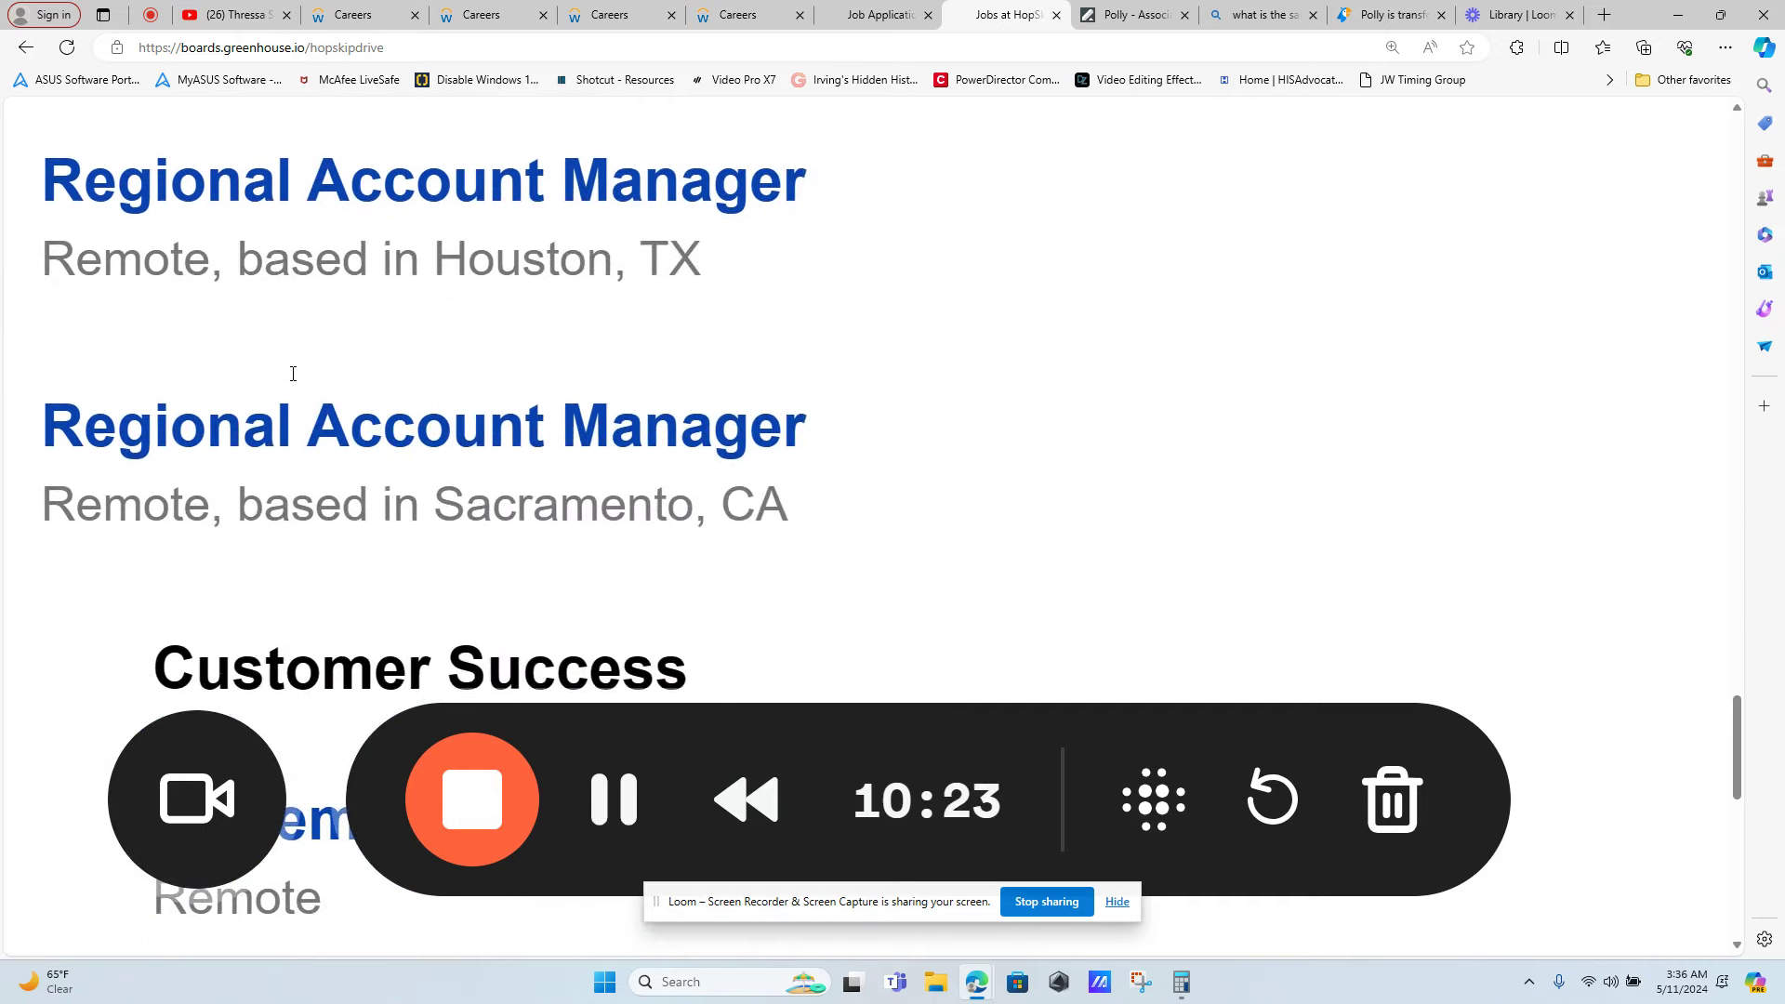
pyautogui.scroll(-1, 294, 373)
pyautogui.scroll(-1, 294, 374)
pyautogui.scroll(-3, 293, 371)
pyautogui.scroll(-1, 293, 372)
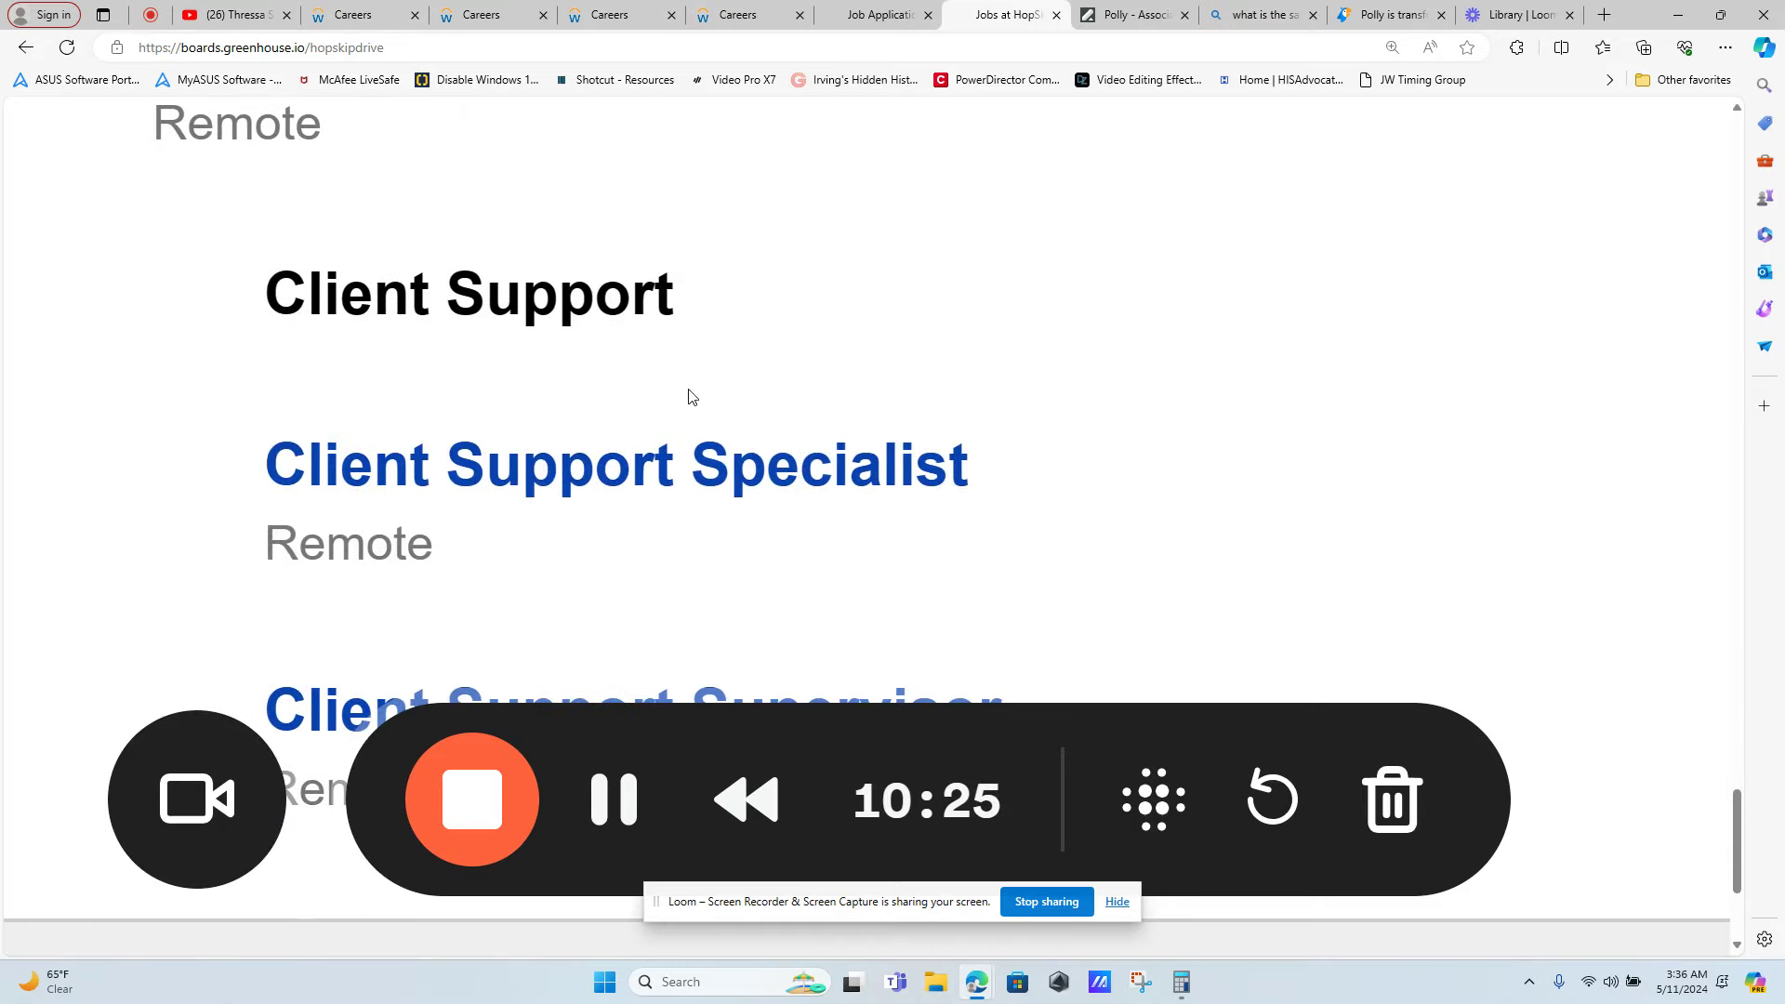
pyautogui.scroll(-2, 730, 318)
pyautogui.scroll(1, 729, 318)
pyautogui.scroll(3, 730, 319)
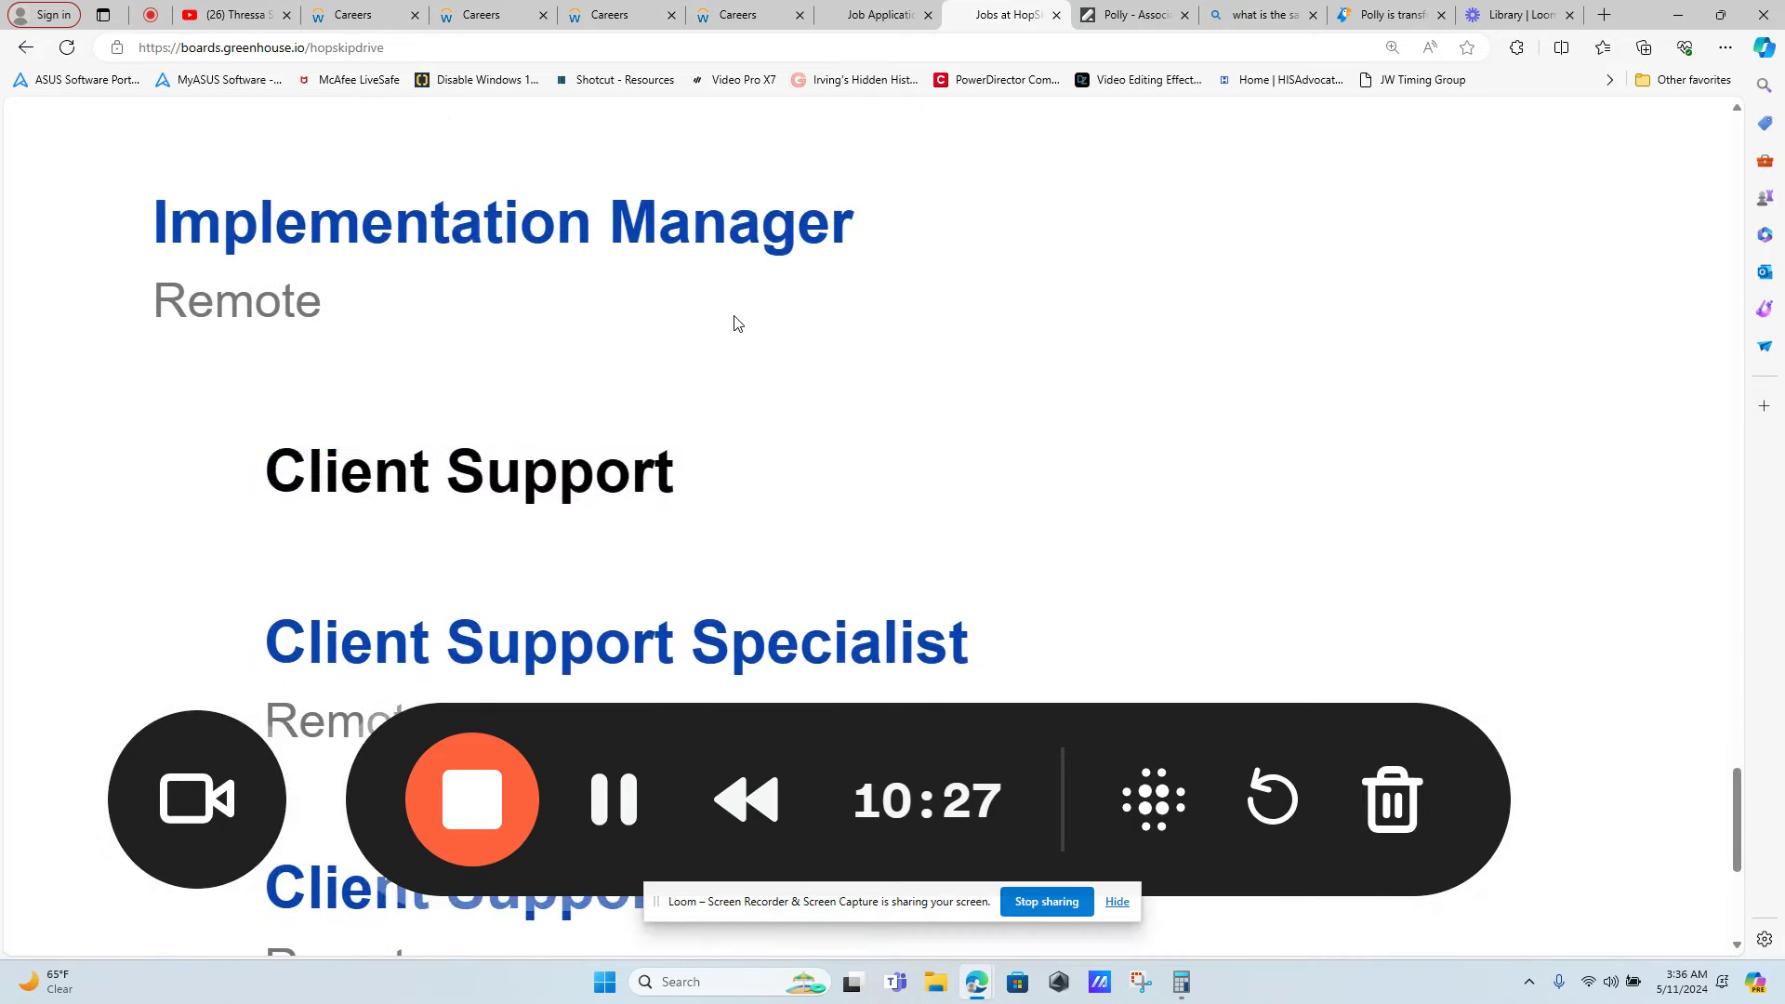
pyautogui.scroll(4, 730, 318)
pyautogui.scroll(3, 738, 324)
pyautogui.scroll(3, 736, 324)
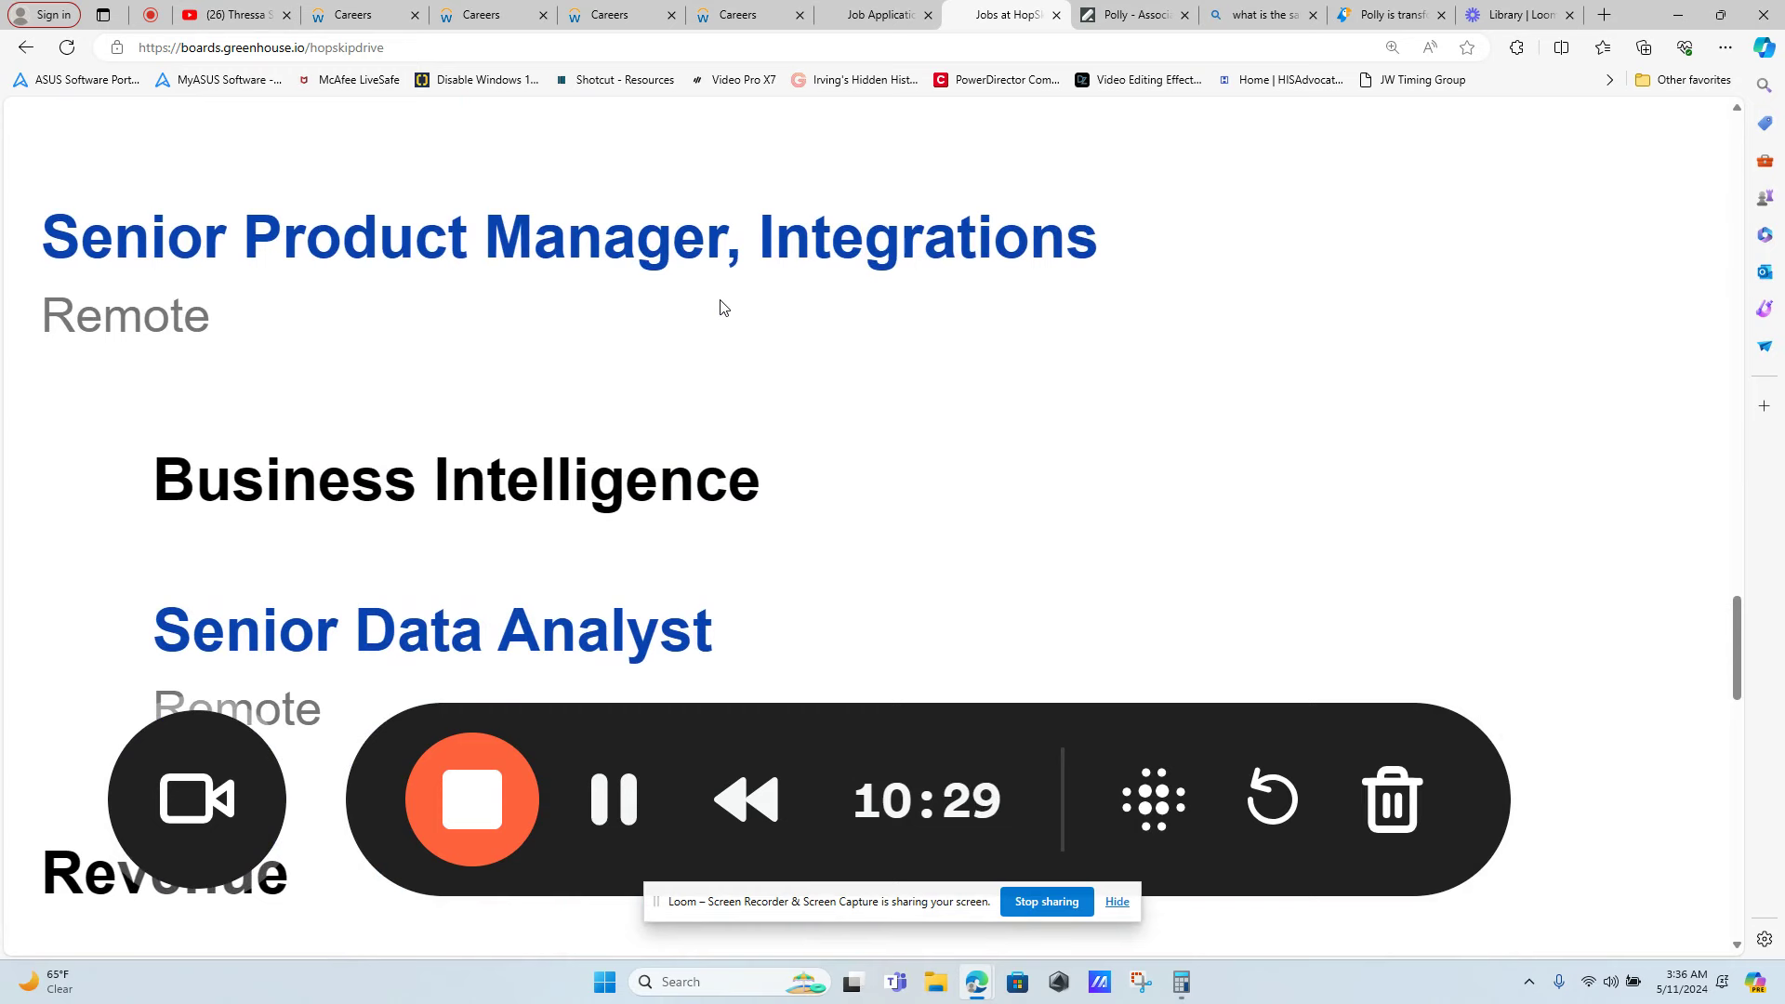
# Open the Polly posting and highlight its Remote, USA location and Hybrid detail
pyautogui.click(1127, 13)
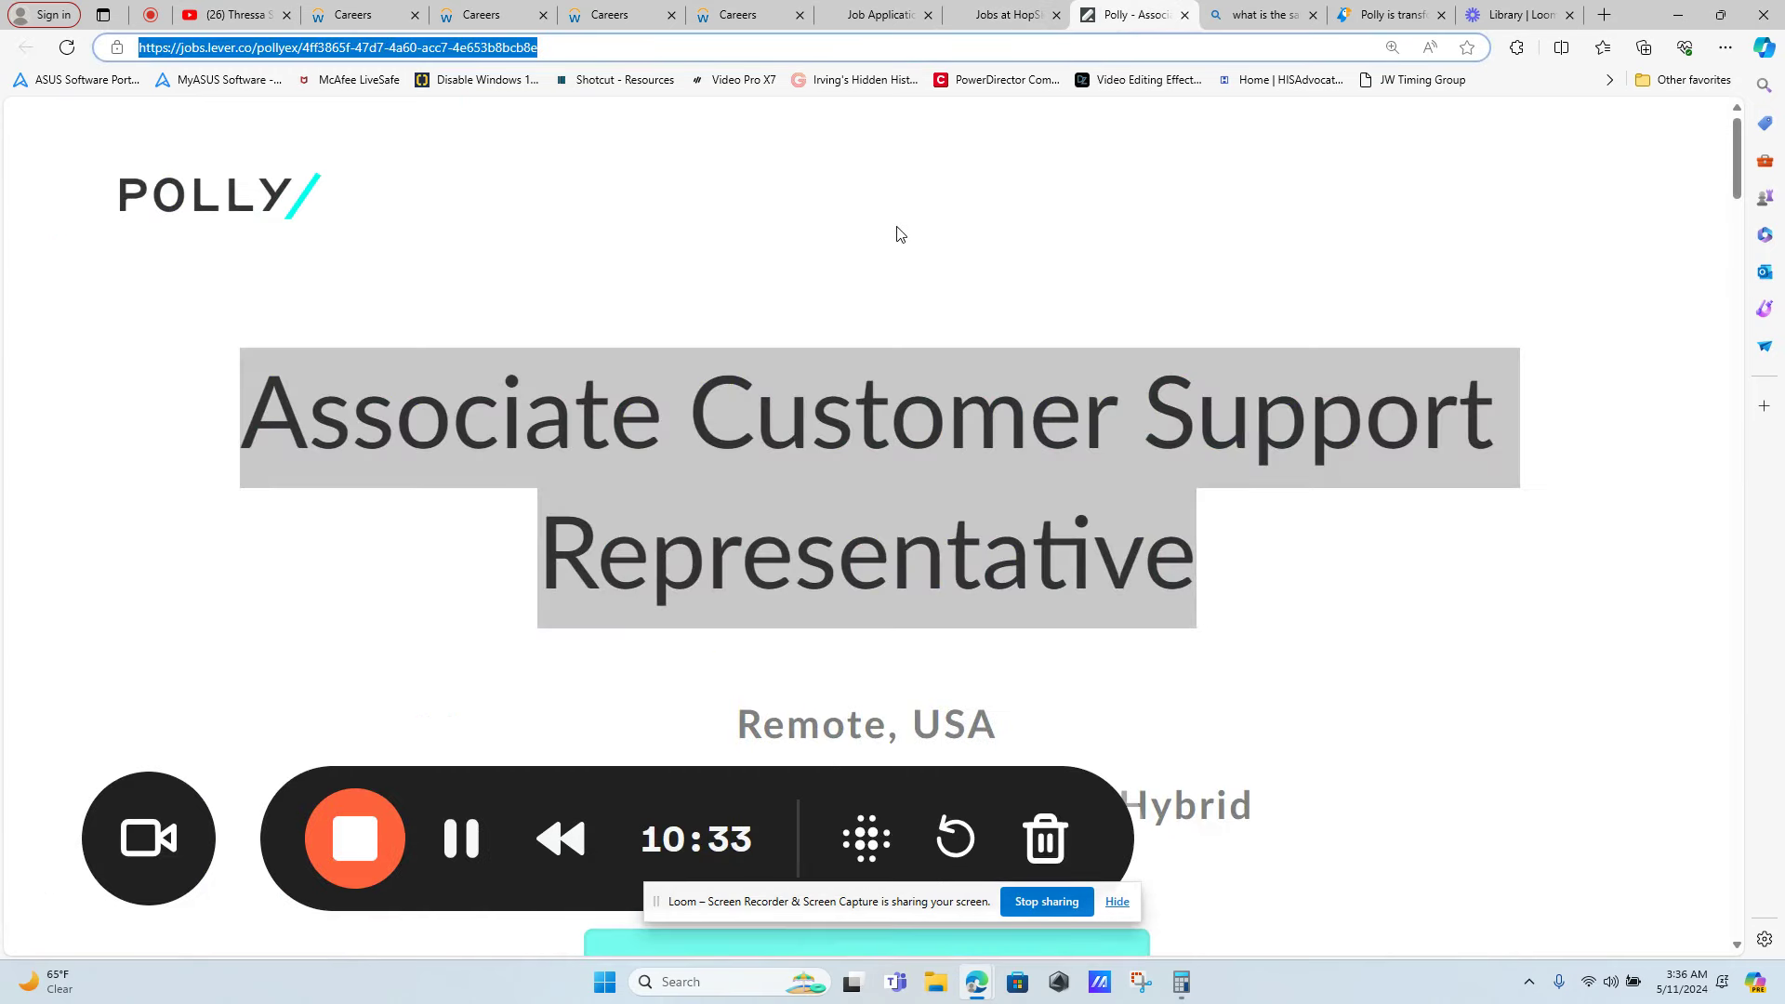
pyautogui.scroll(-3, 894, 232)
pyautogui.scroll(3, 895, 233)
pyautogui.scroll(-3, 899, 238)
pyautogui.scroll(-2, 898, 252)
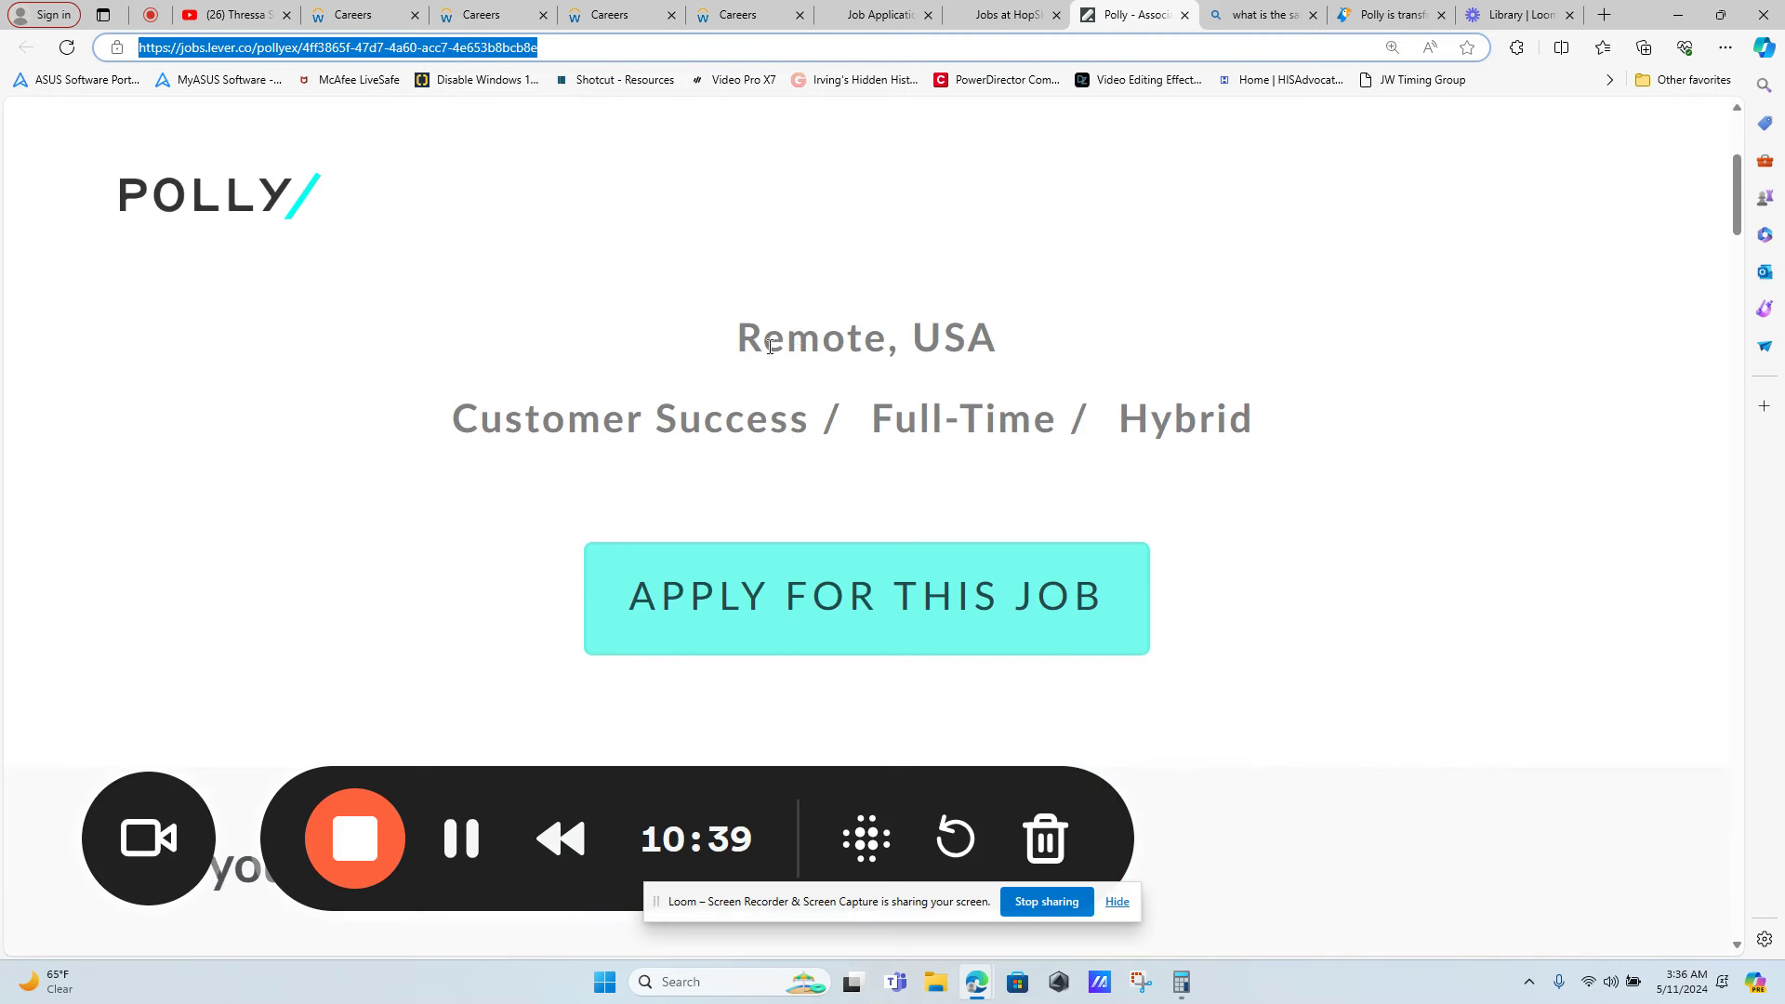
pyautogui.doubleClick(823, 340)
pyautogui.doubleClick(1186, 420)
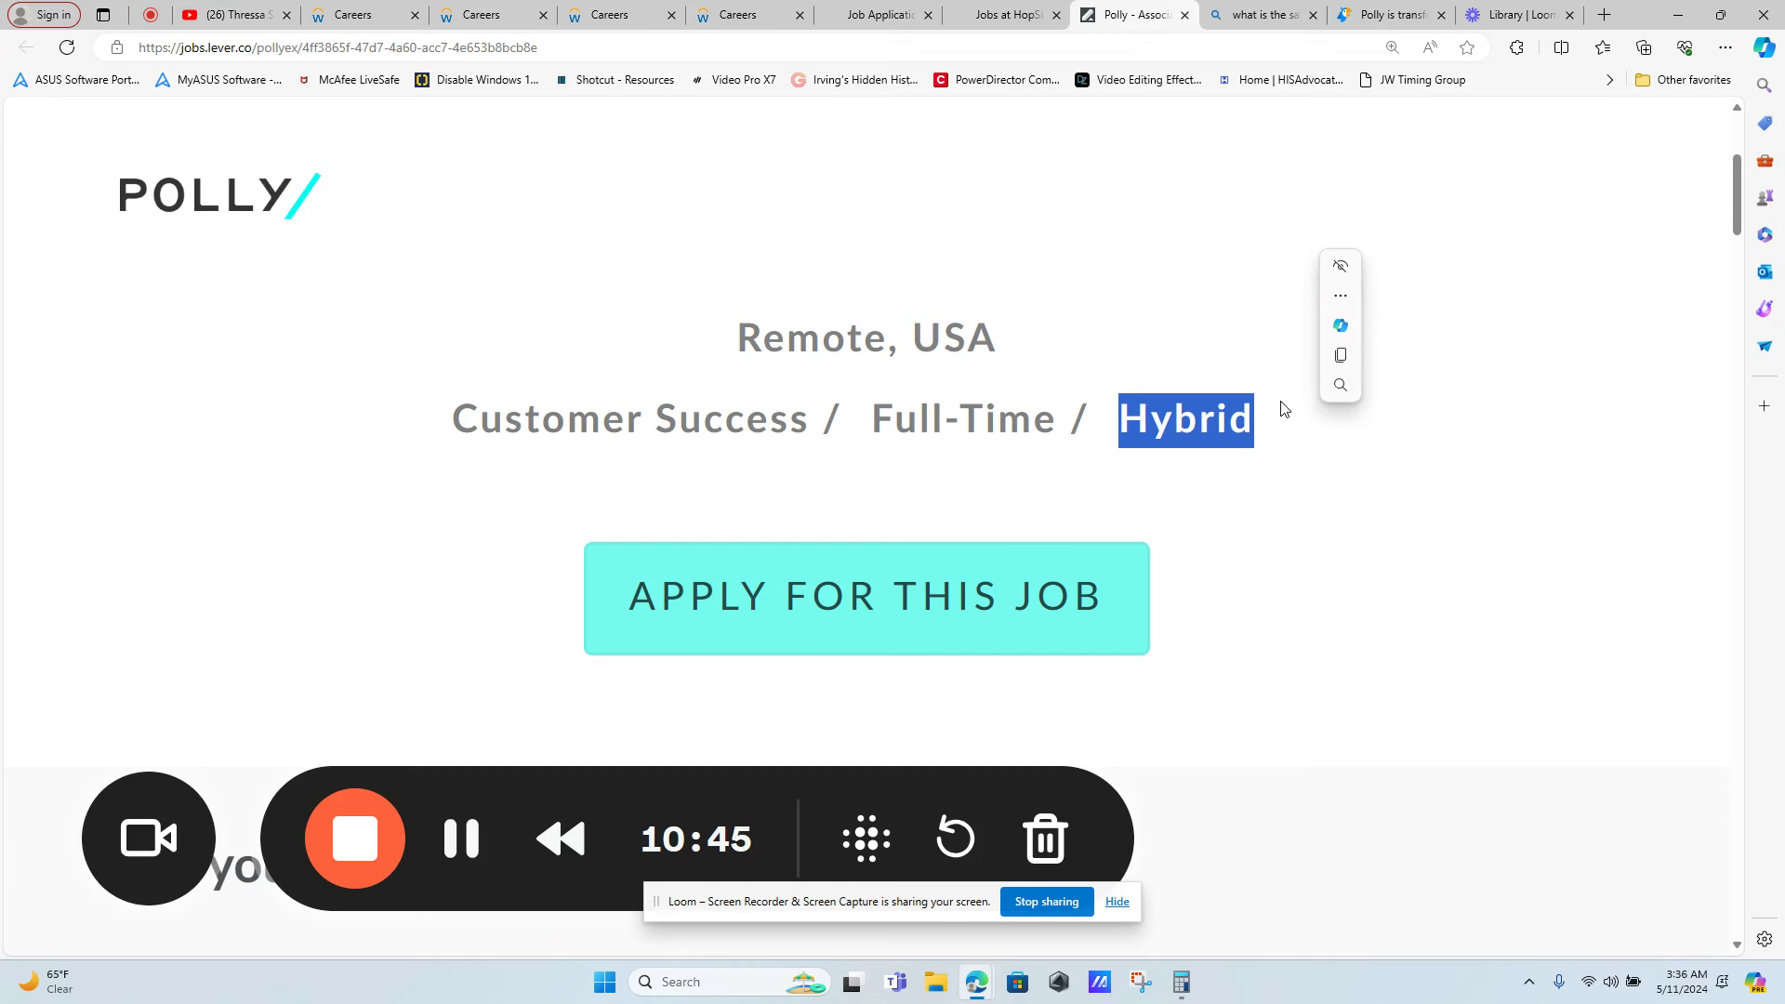
pyautogui.moveTo(727, 339); pyautogui.dragTo(999, 339)
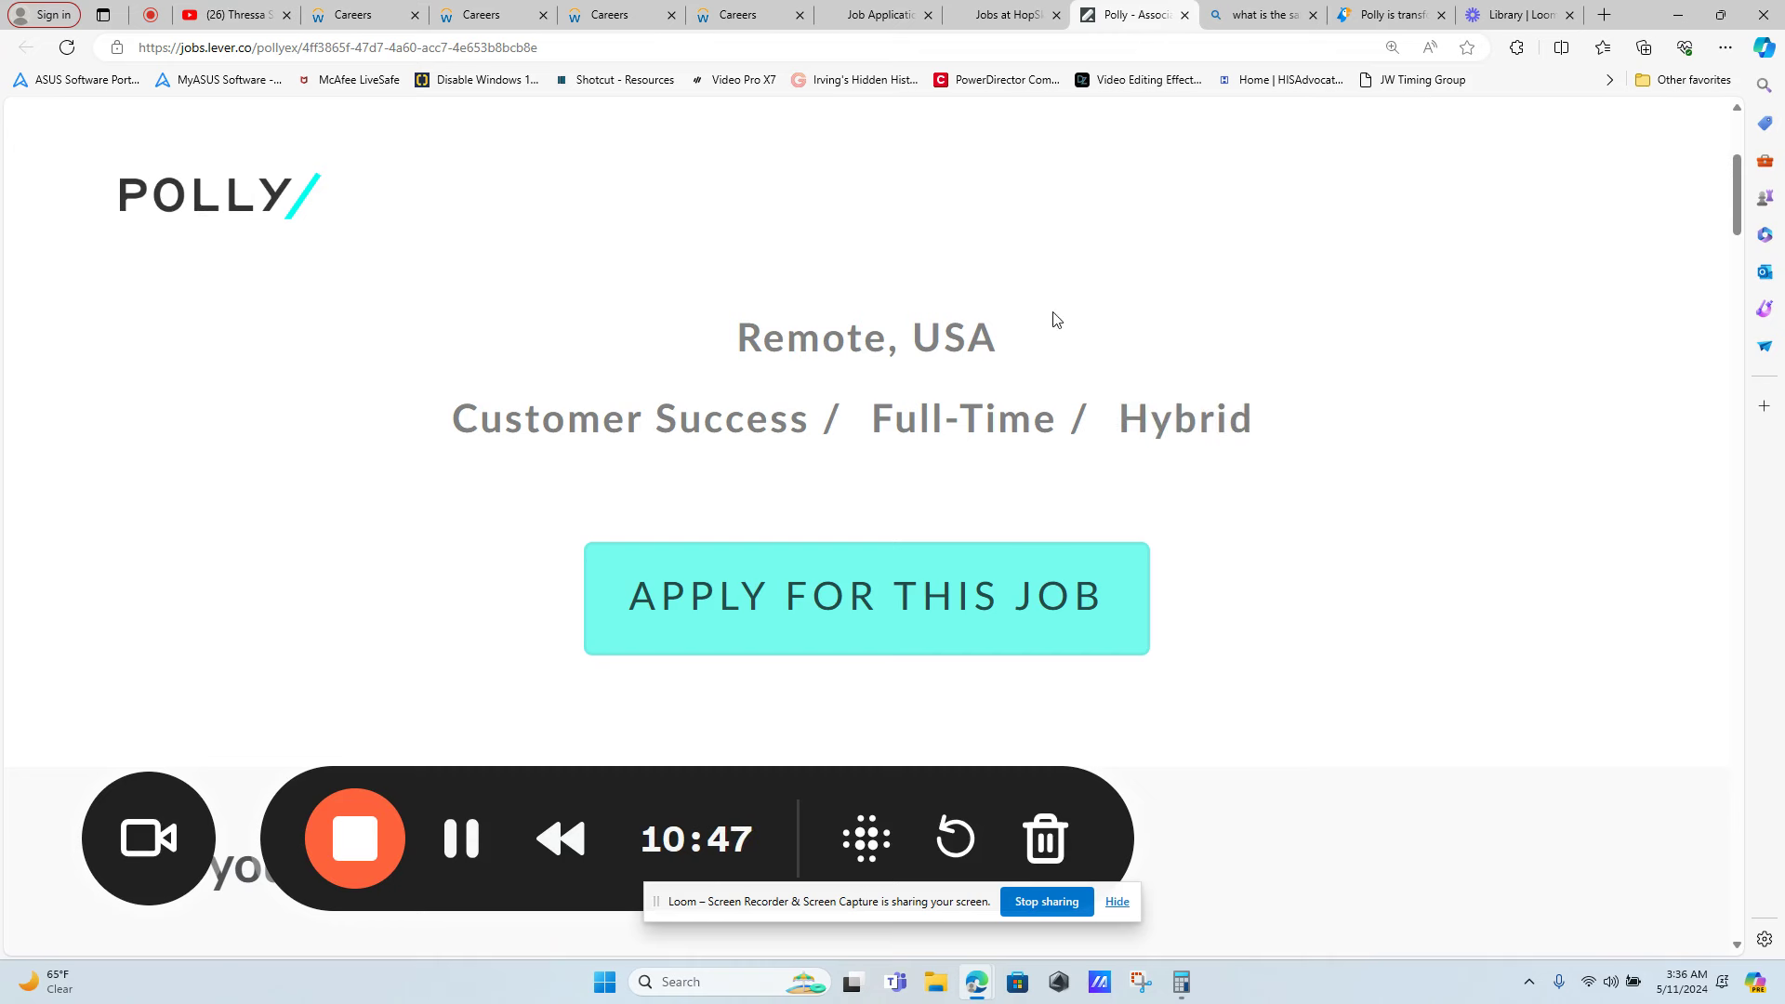
pyautogui.scroll(-5, 821, 387)
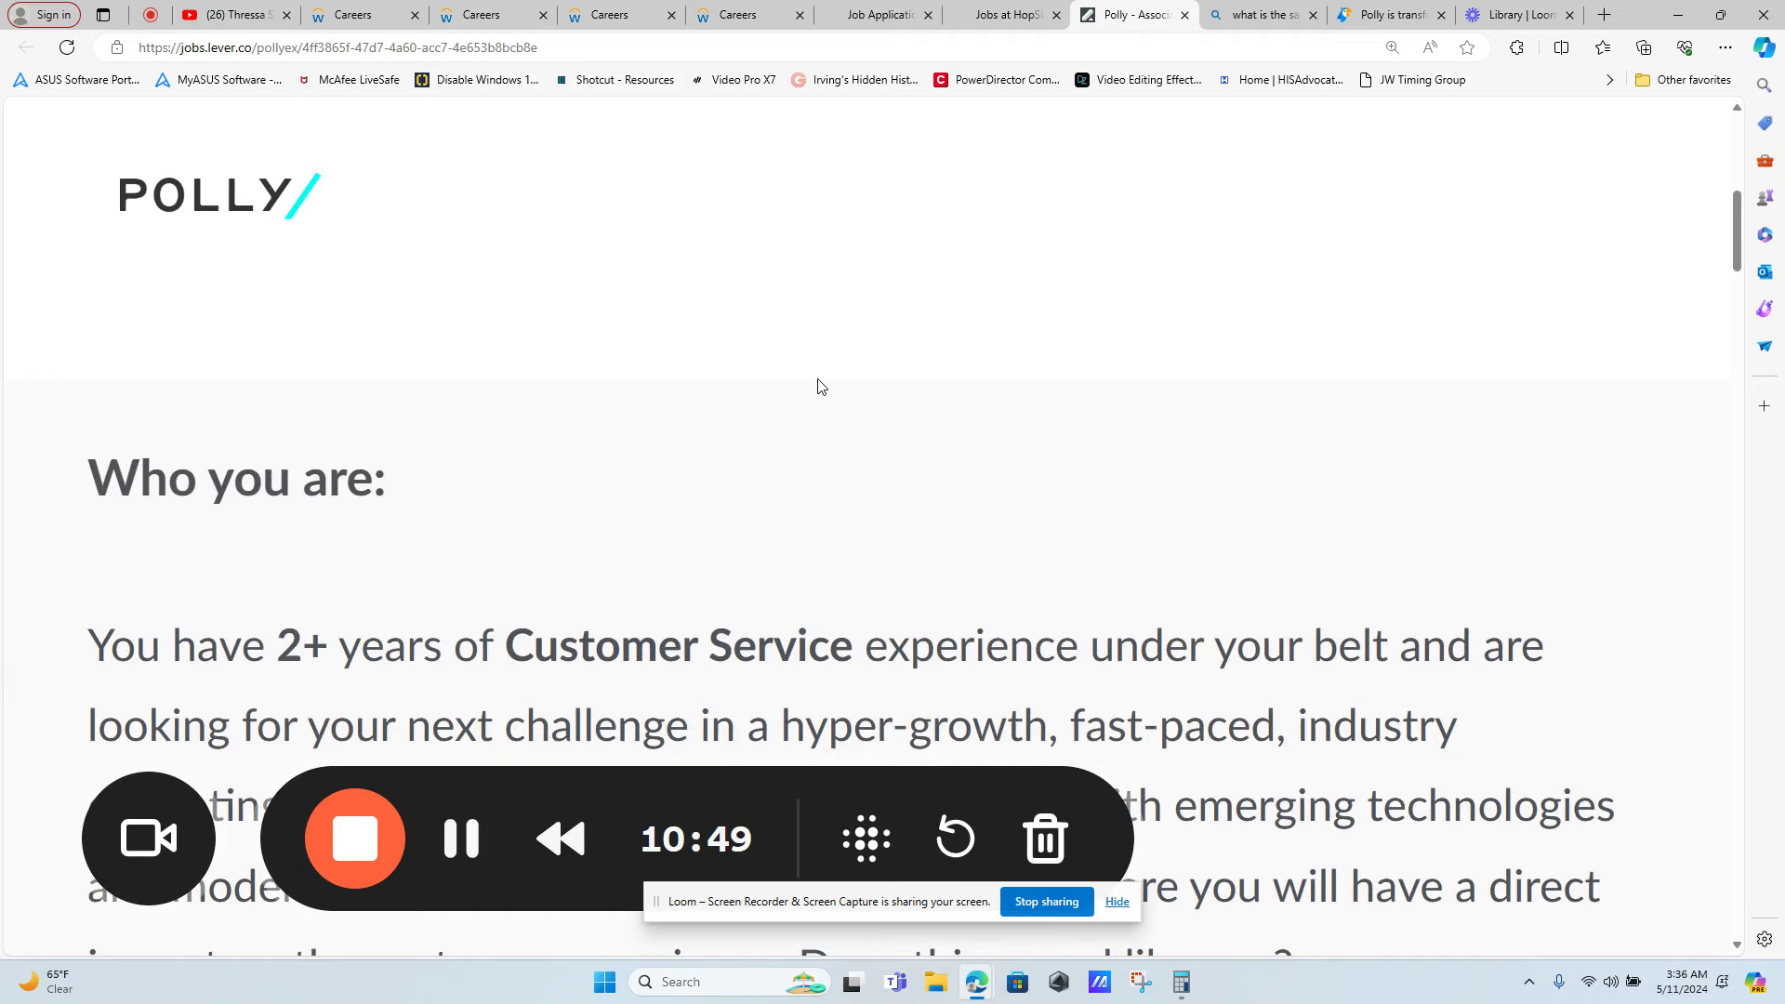
pyautogui.scroll(-4, 820, 387)
pyautogui.scroll(-4, 820, 386)
pyautogui.scroll(-3, 976, 279)
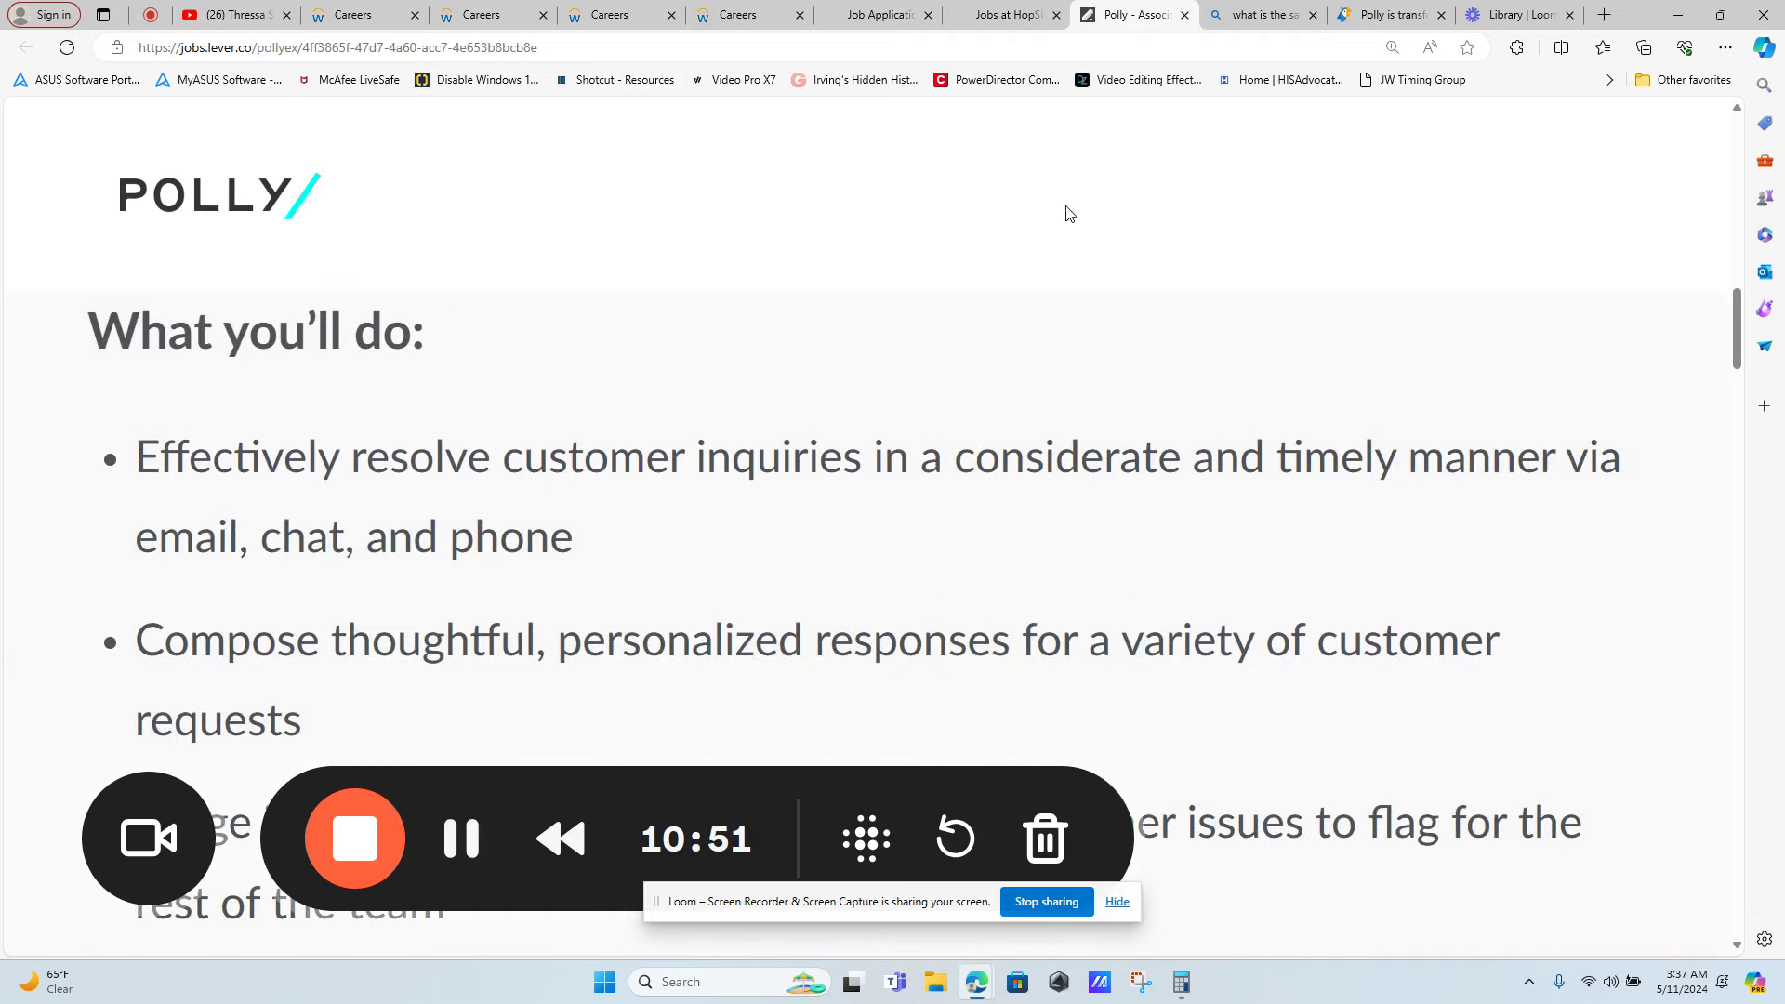
# Switch to the Bing results for the Polly support representative salary
pyautogui.click(1255, 14)
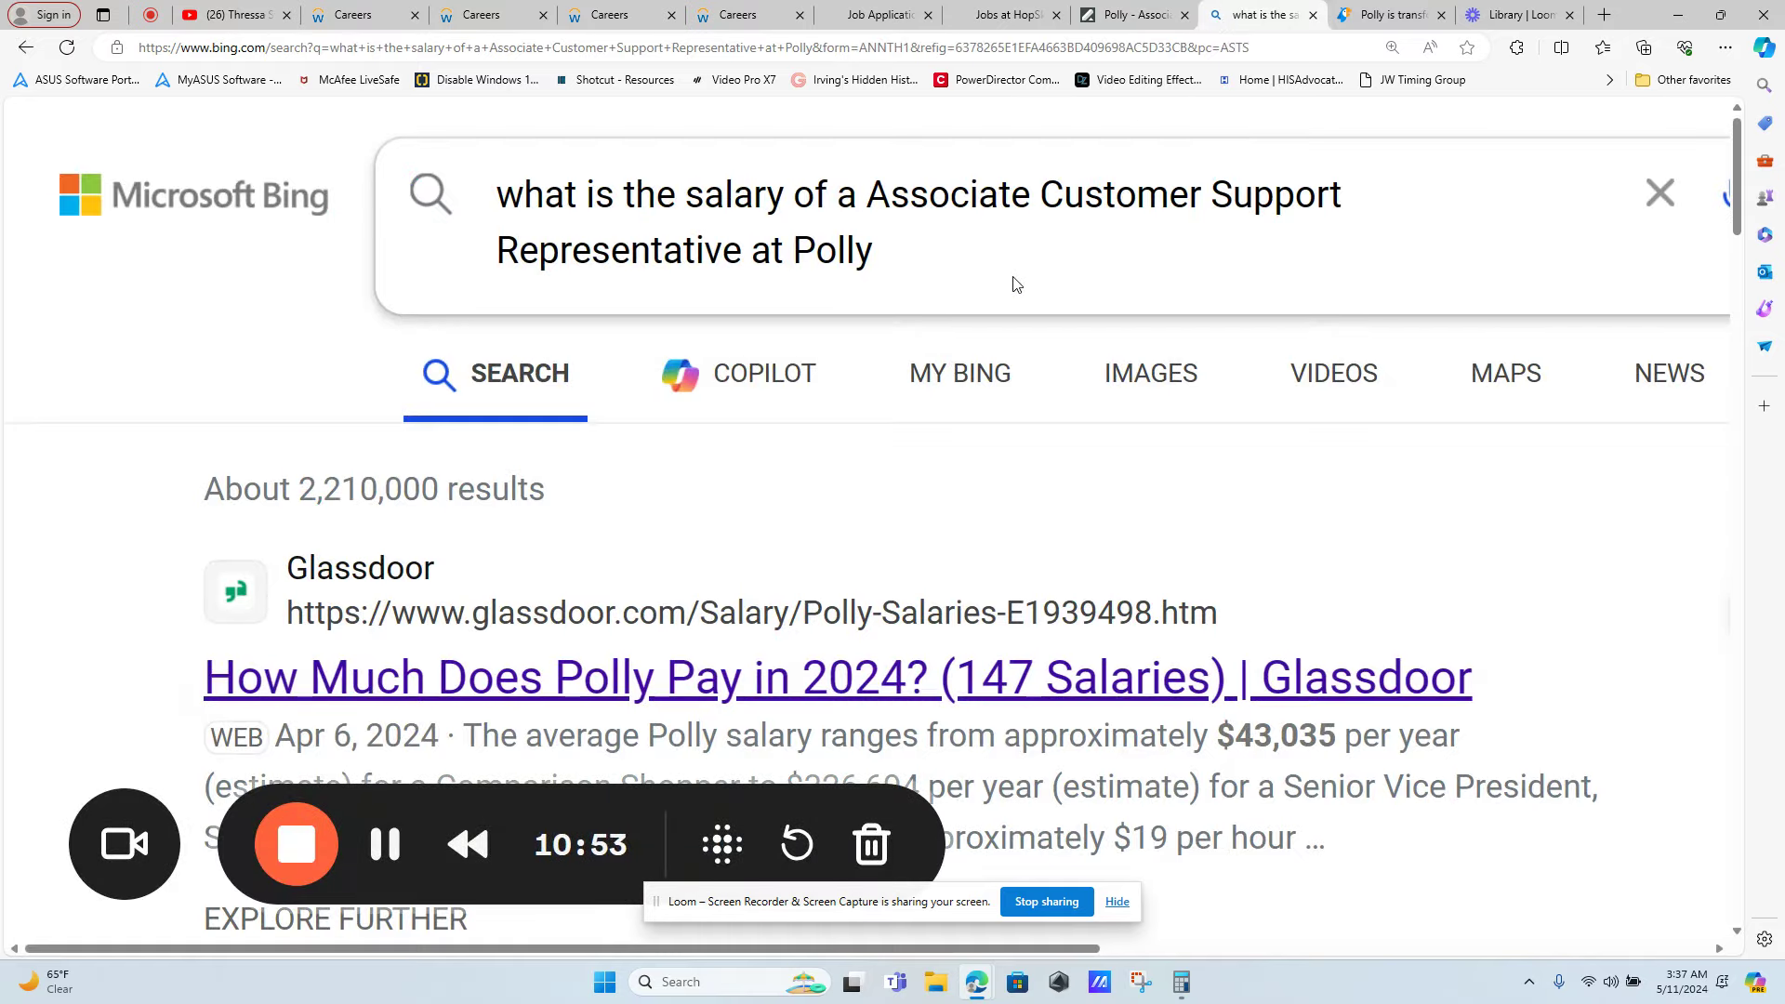
pyautogui.scroll(-4, 1014, 291)
pyautogui.scroll(-4, 1012, 290)
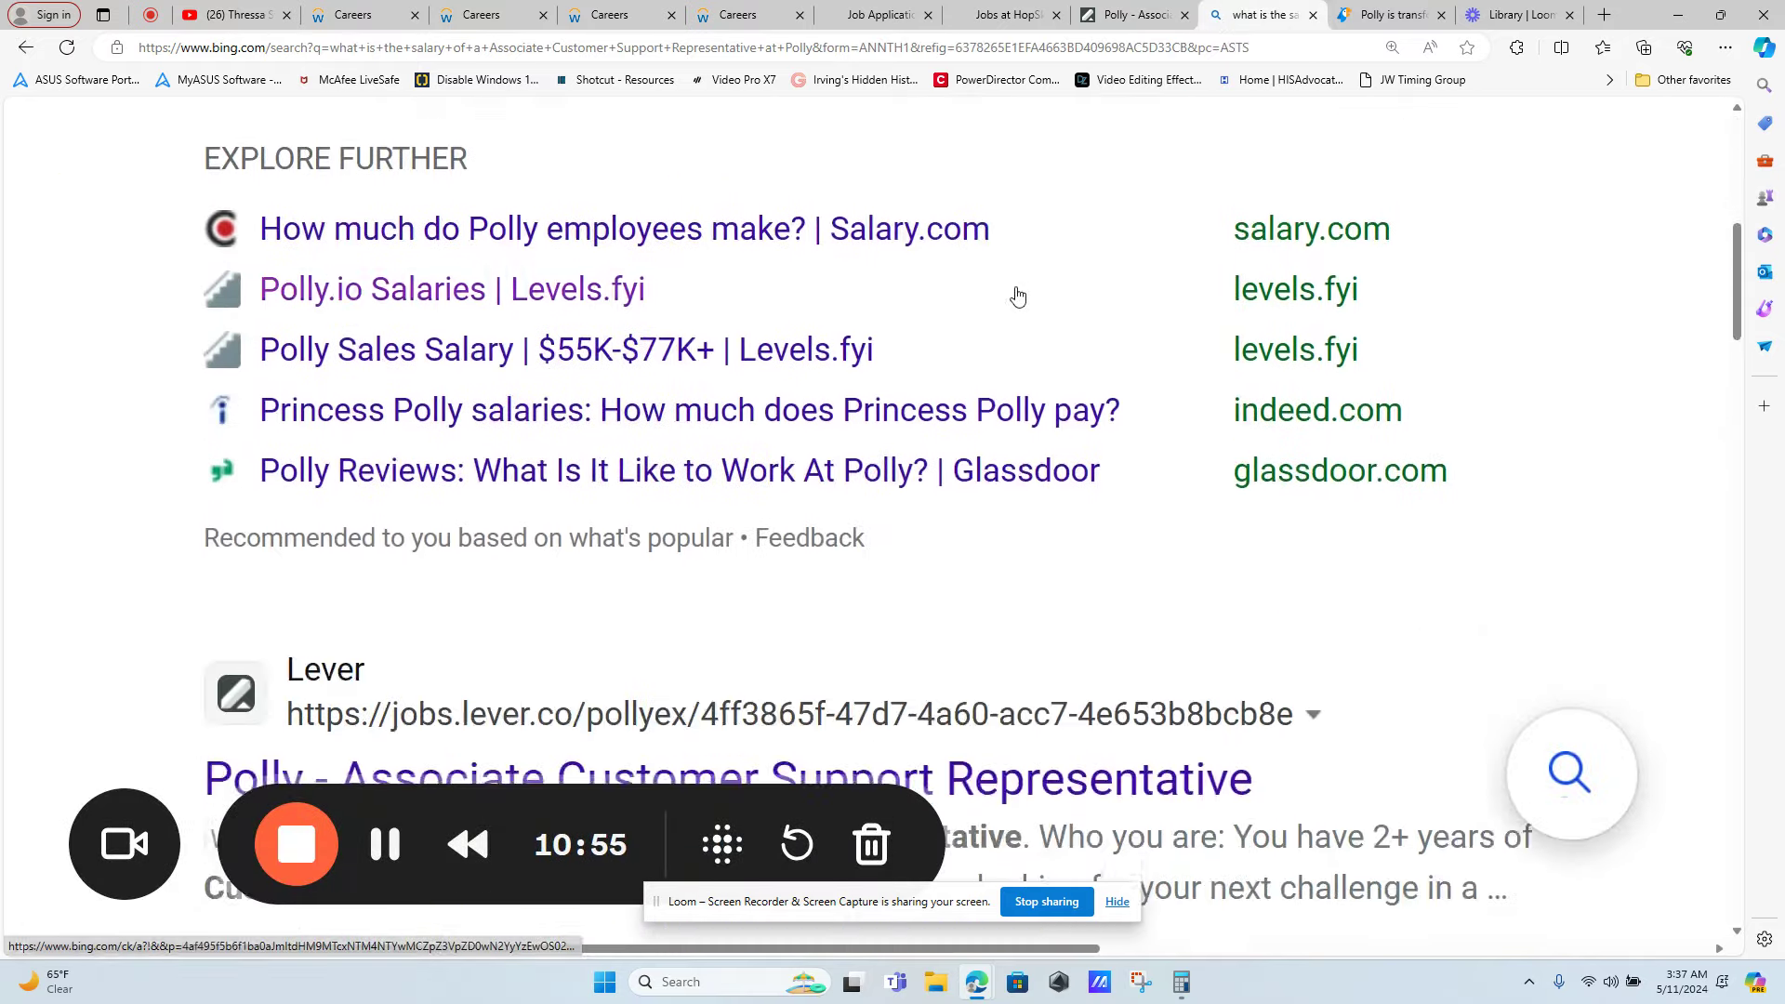
pyautogui.scroll(-3, 1013, 290)
pyautogui.scroll(-2, 1014, 290)
pyautogui.scroll(-3, 1013, 290)
pyautogui.scroll(-4, 1013, 291)
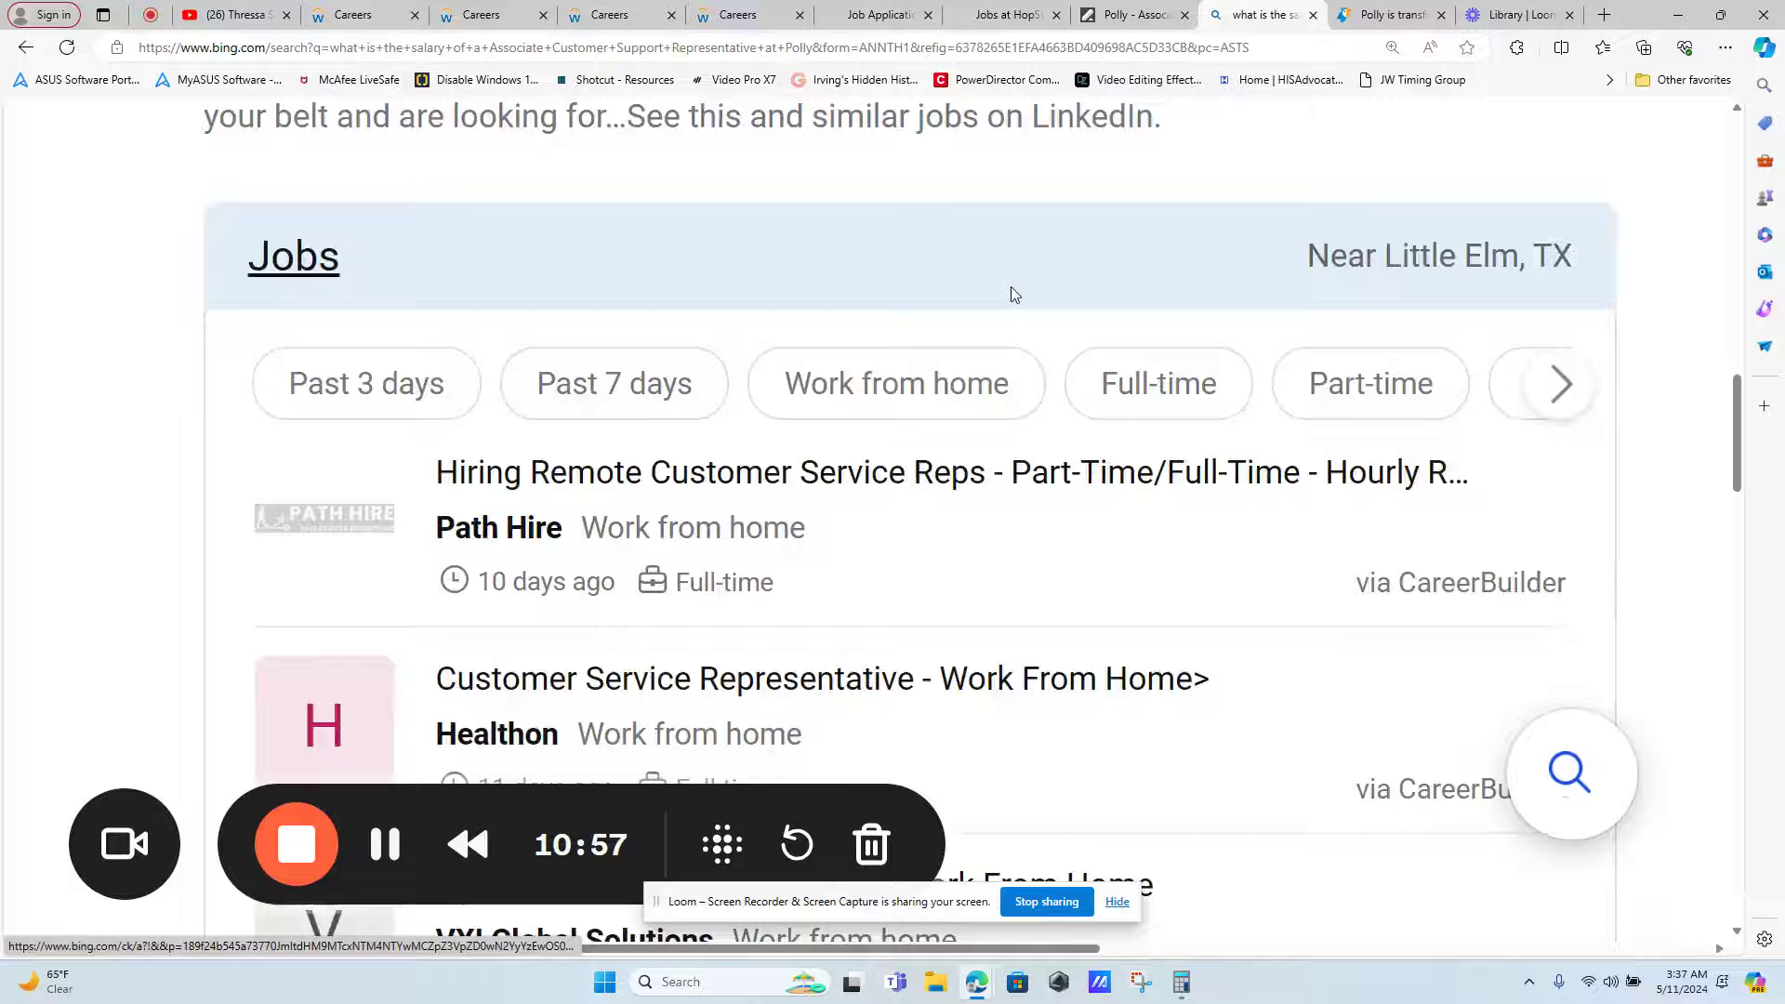
pyautogui.scroll(-4, 1013, 290)
pyautogui.scroll(-3, 1013, 290)
pyautogui.scroll(-3, 1004, 286)
pyautogui.scroll(-2, 1005, 287)
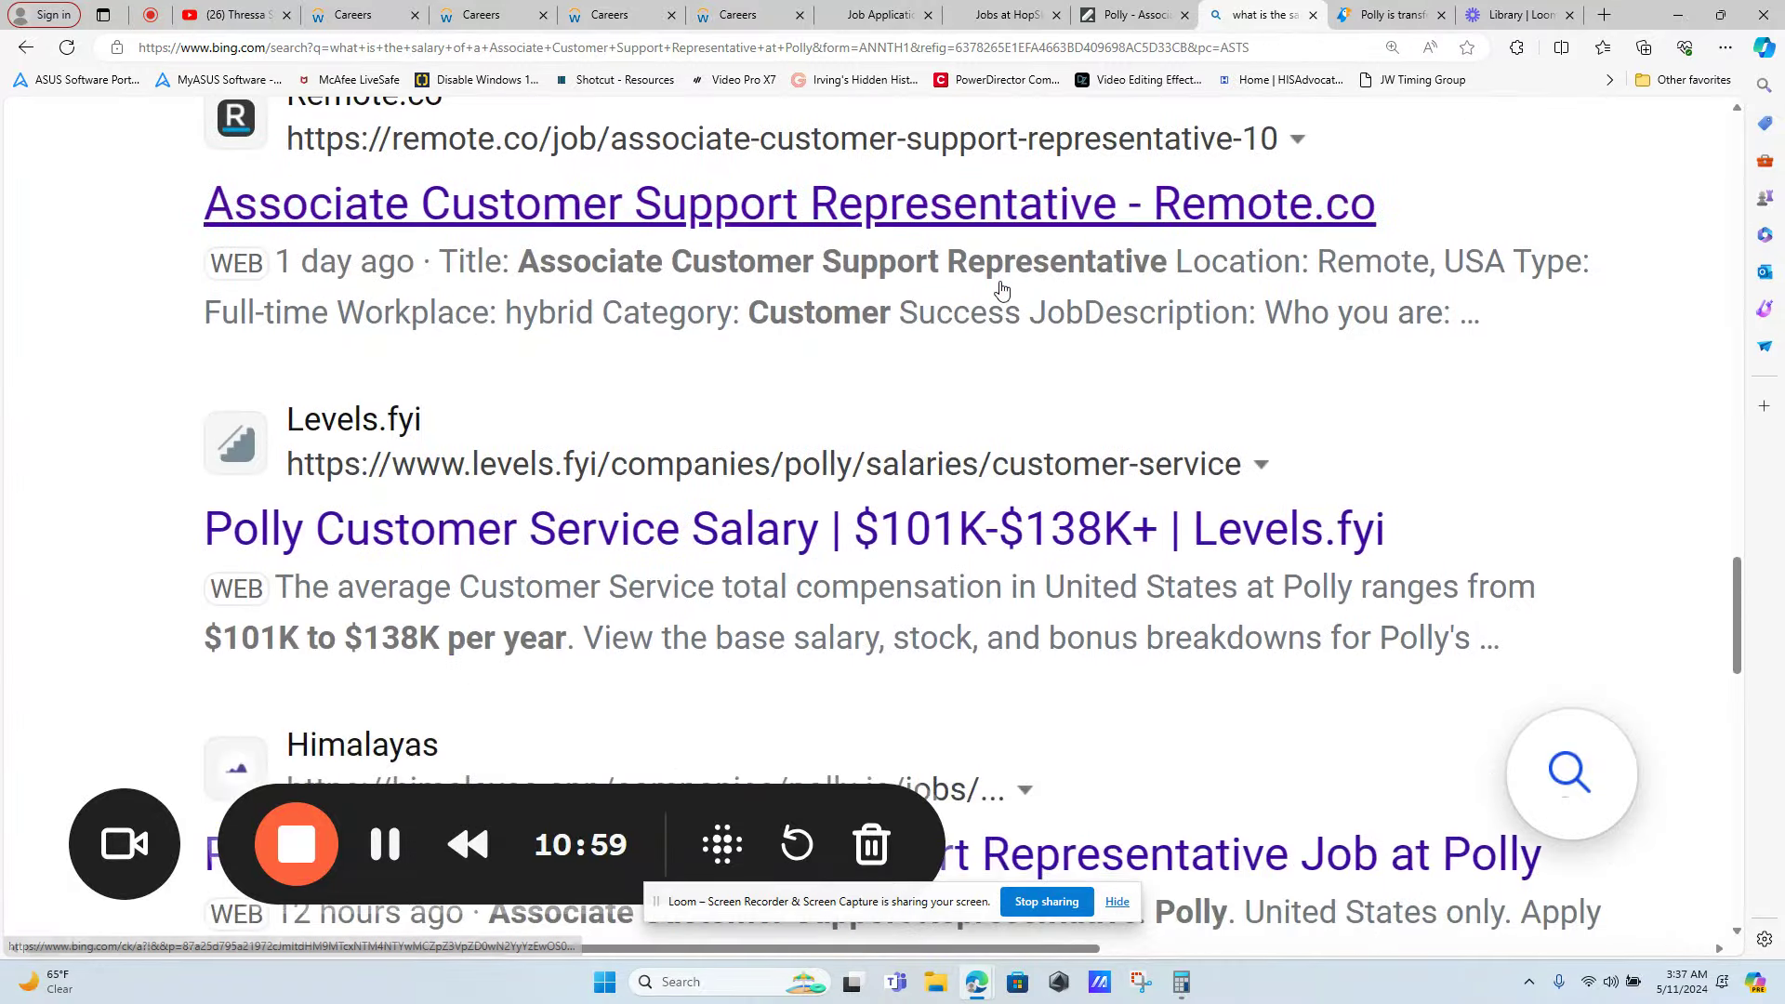
pyautogui.scroll(-2, 1005, 286)
pyautogui.scroll(-3, 1004, 287)
pyautogui.scroll(-4, 1000, 289)
pyautogui.scroll(-1, 1001, 289)
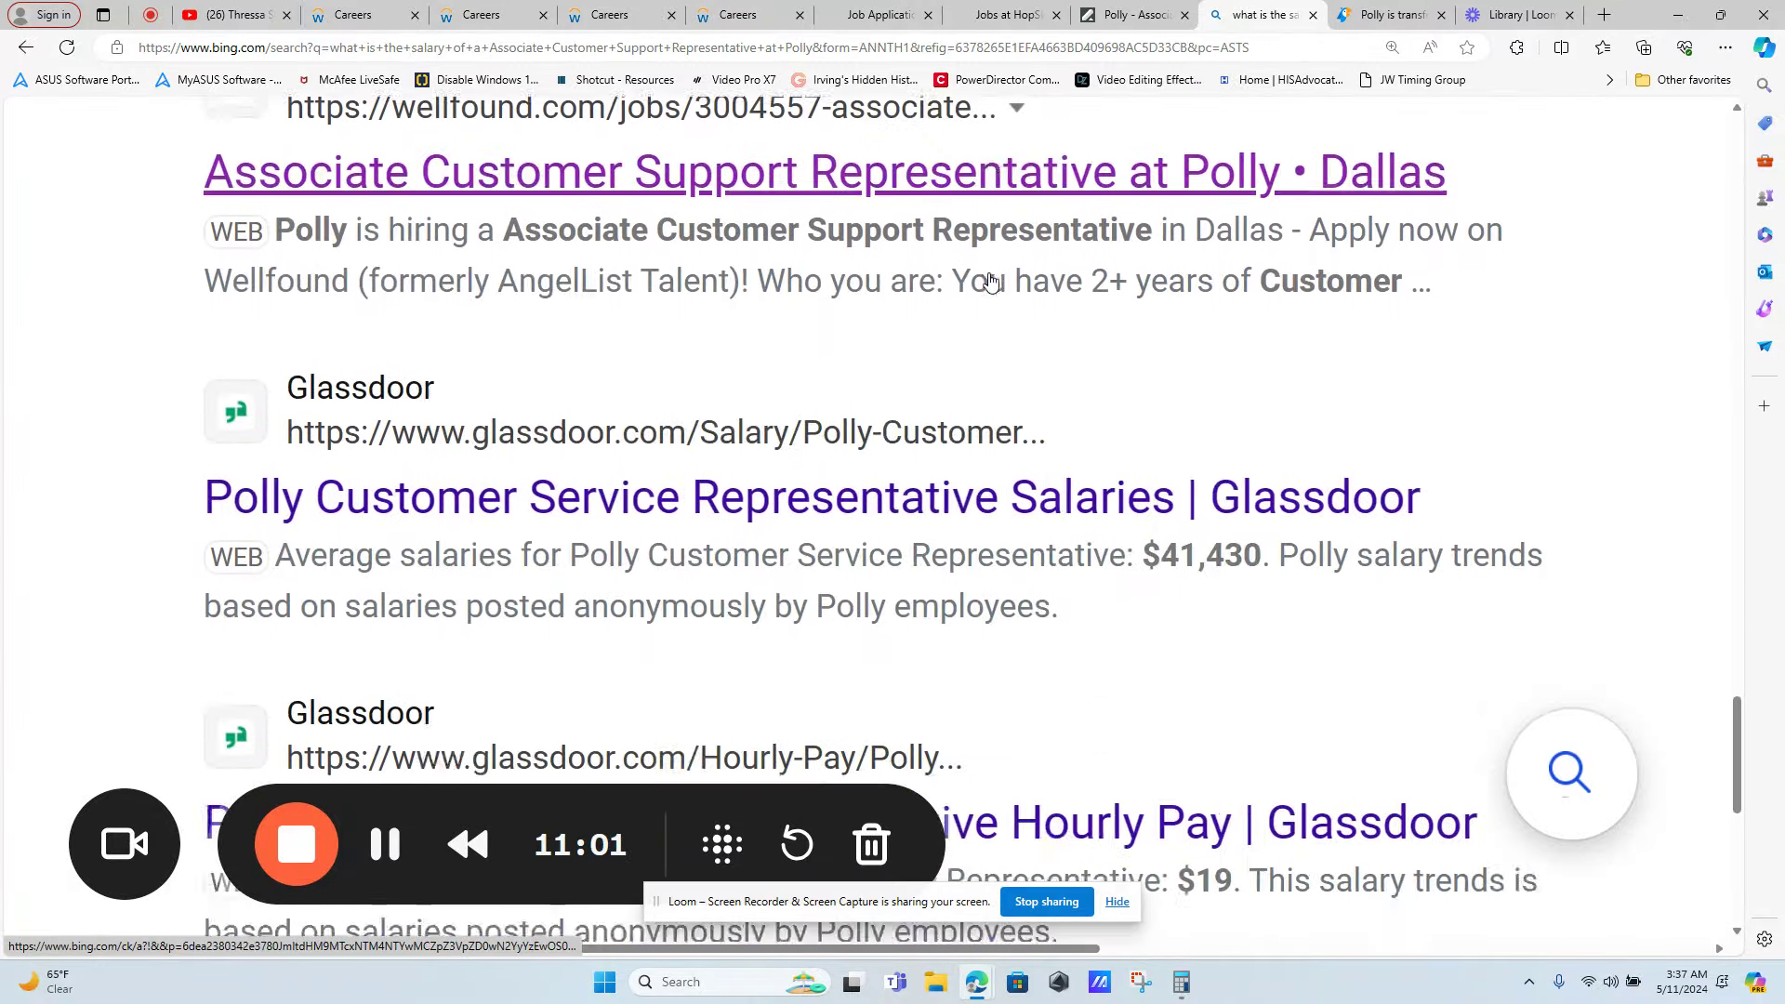
pyautogui.scroll(-1, 1000, 288)
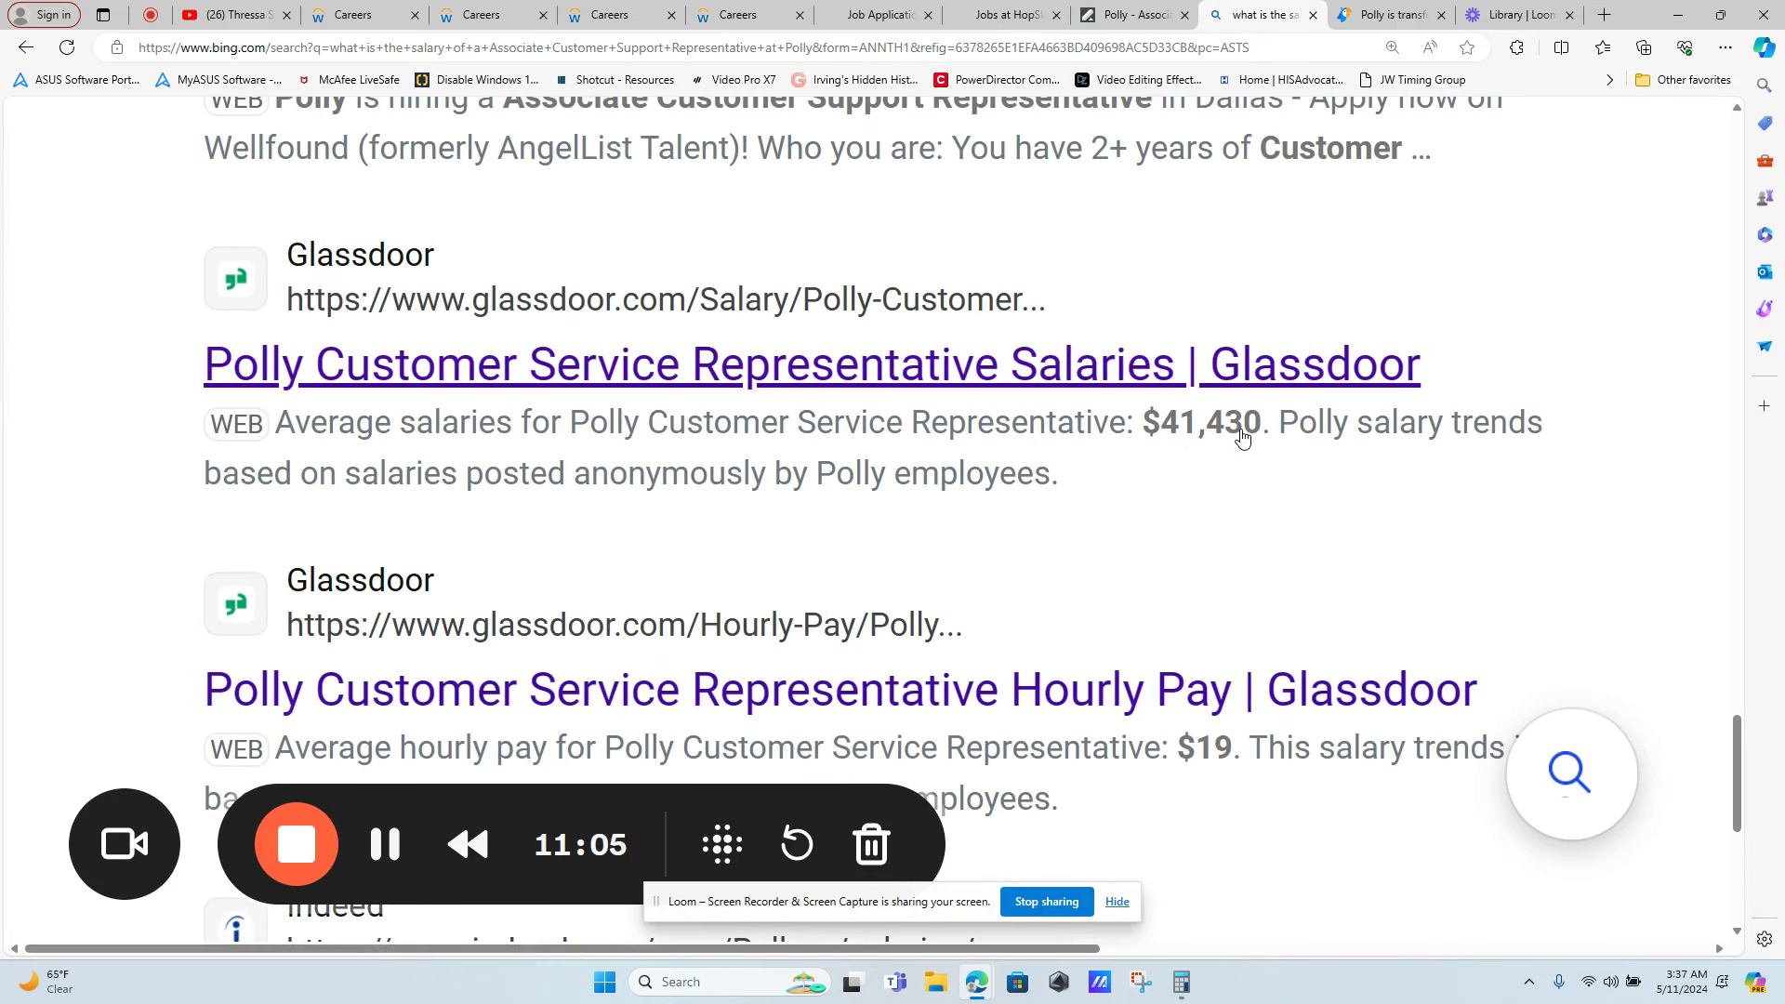
# Return to Polly's Lever posting and highlight its frontline customer support duty
pyautogui.click(1127, 15)
pyautogui.scroll(-1, 950, 301)
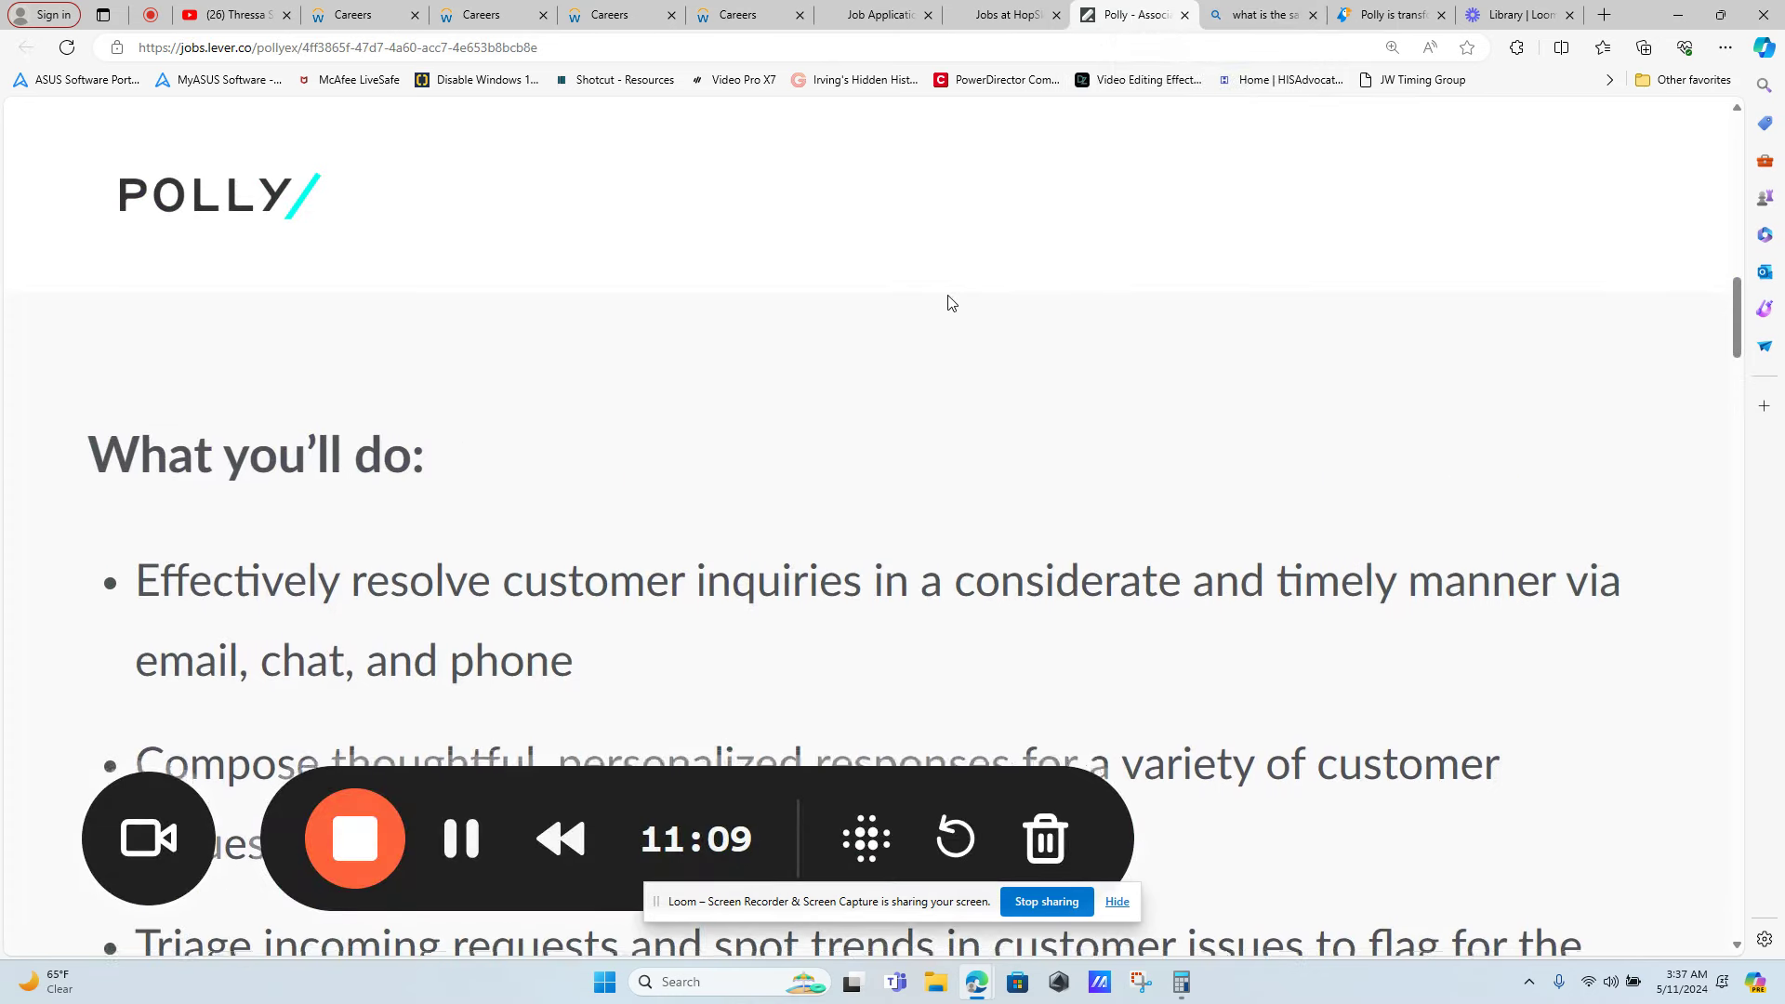
pyautogui.scroll(-2, 950, 301)
pyautogui.scroll(1, 950, 302)
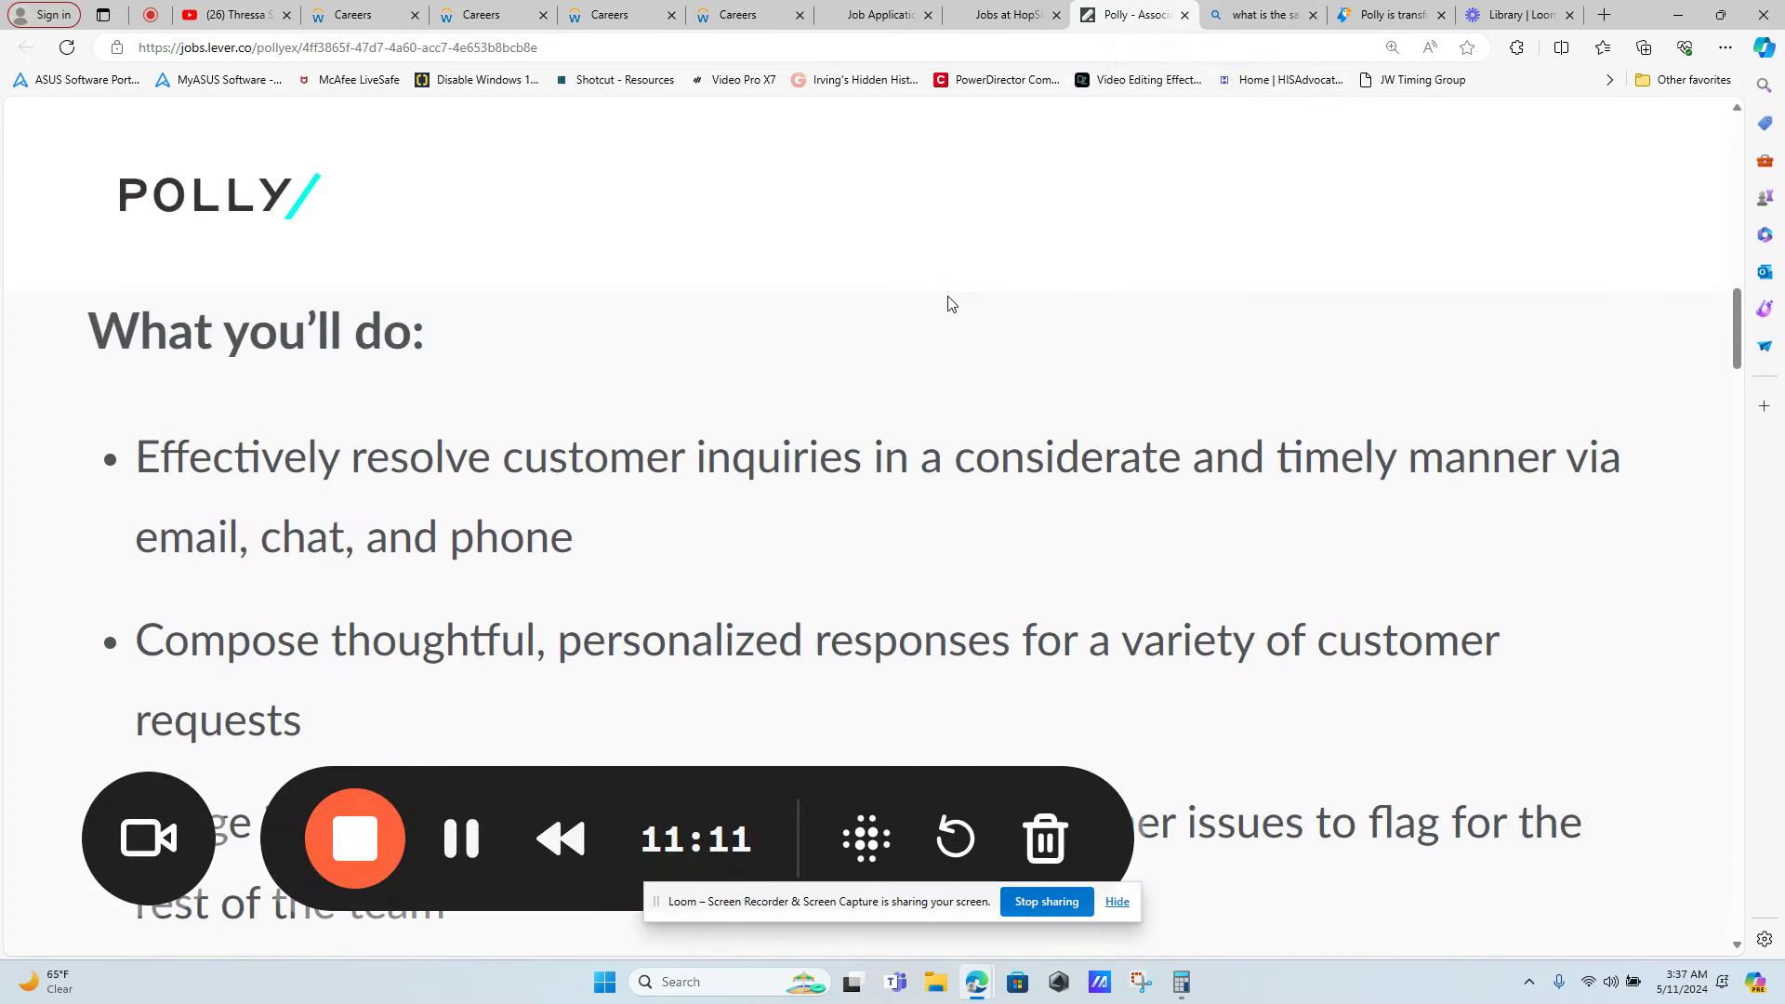
pyautogui.moveTo(419, 462)
pyautogui.mouseDown()
pyautogui.moveTo(1060, 479)
pyautogui.moveTo(1209, 524)
pyautogui.mouseUp()
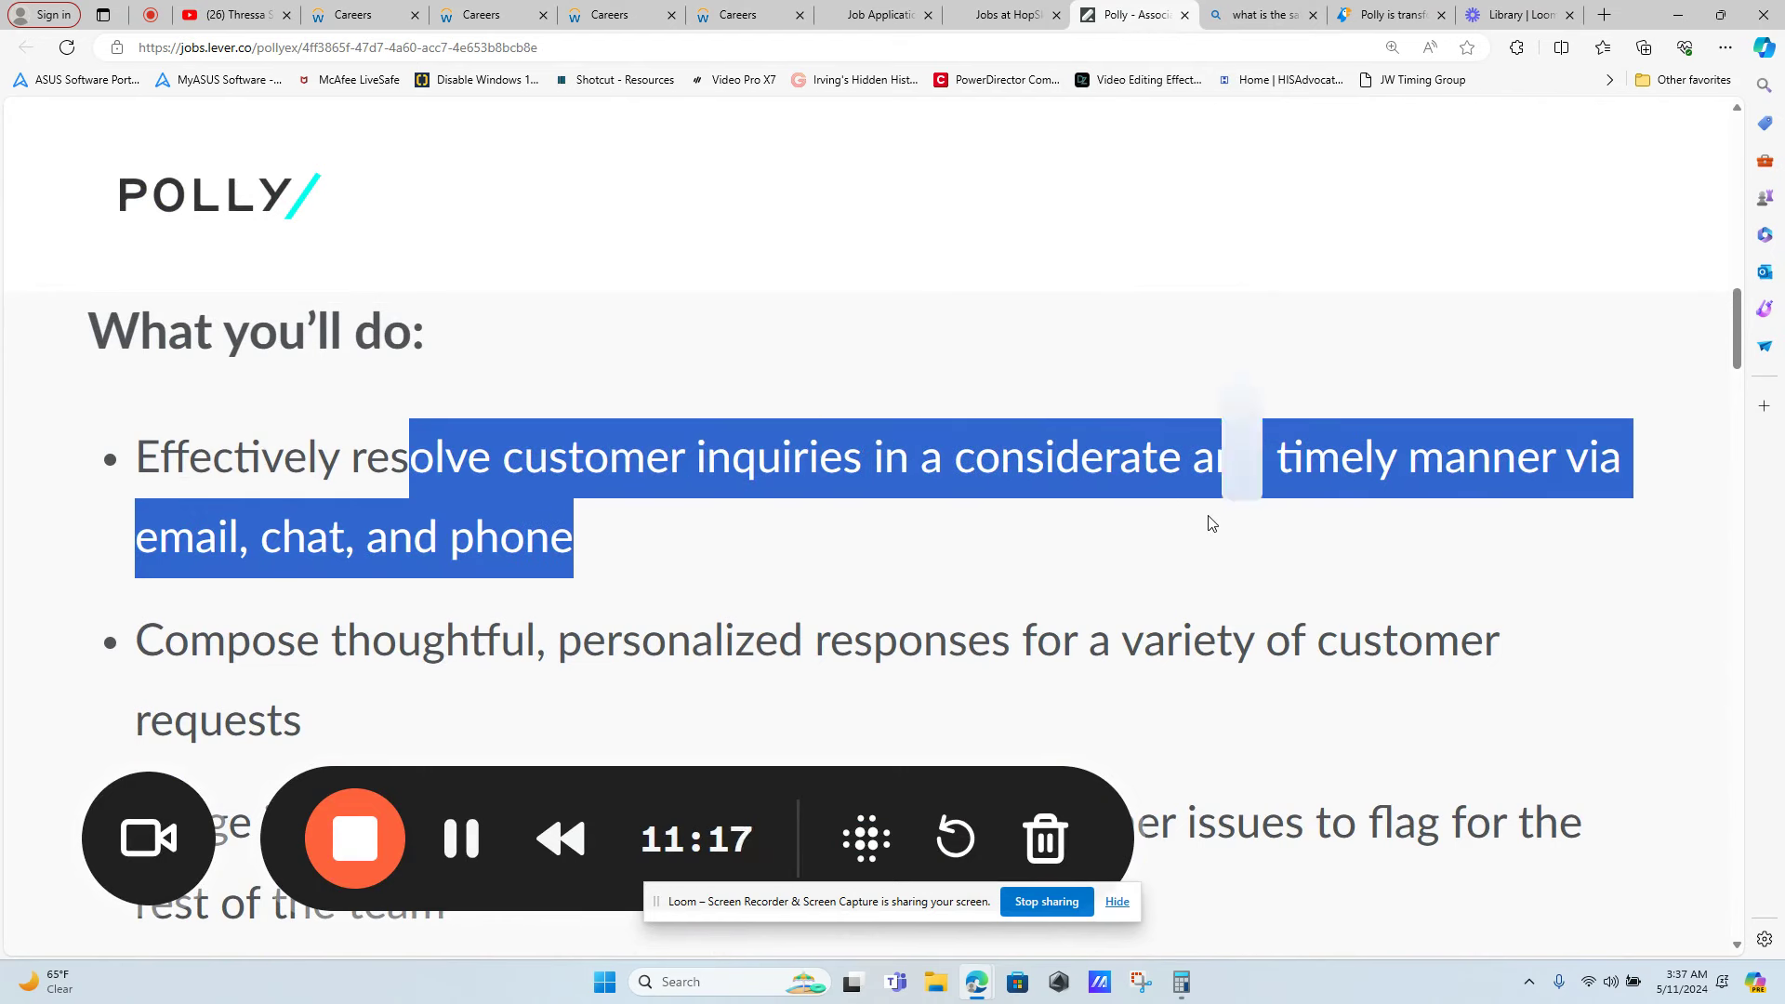
pyautogui.scroll(-2, 1210, 524)
pyautogui.moveTo(331, 382)
pyautogui.mouseDown()
pyautogui.moveTo(359, 400)
pyautogui.moveTo(921, 436)
pyautogui.mouseUp()
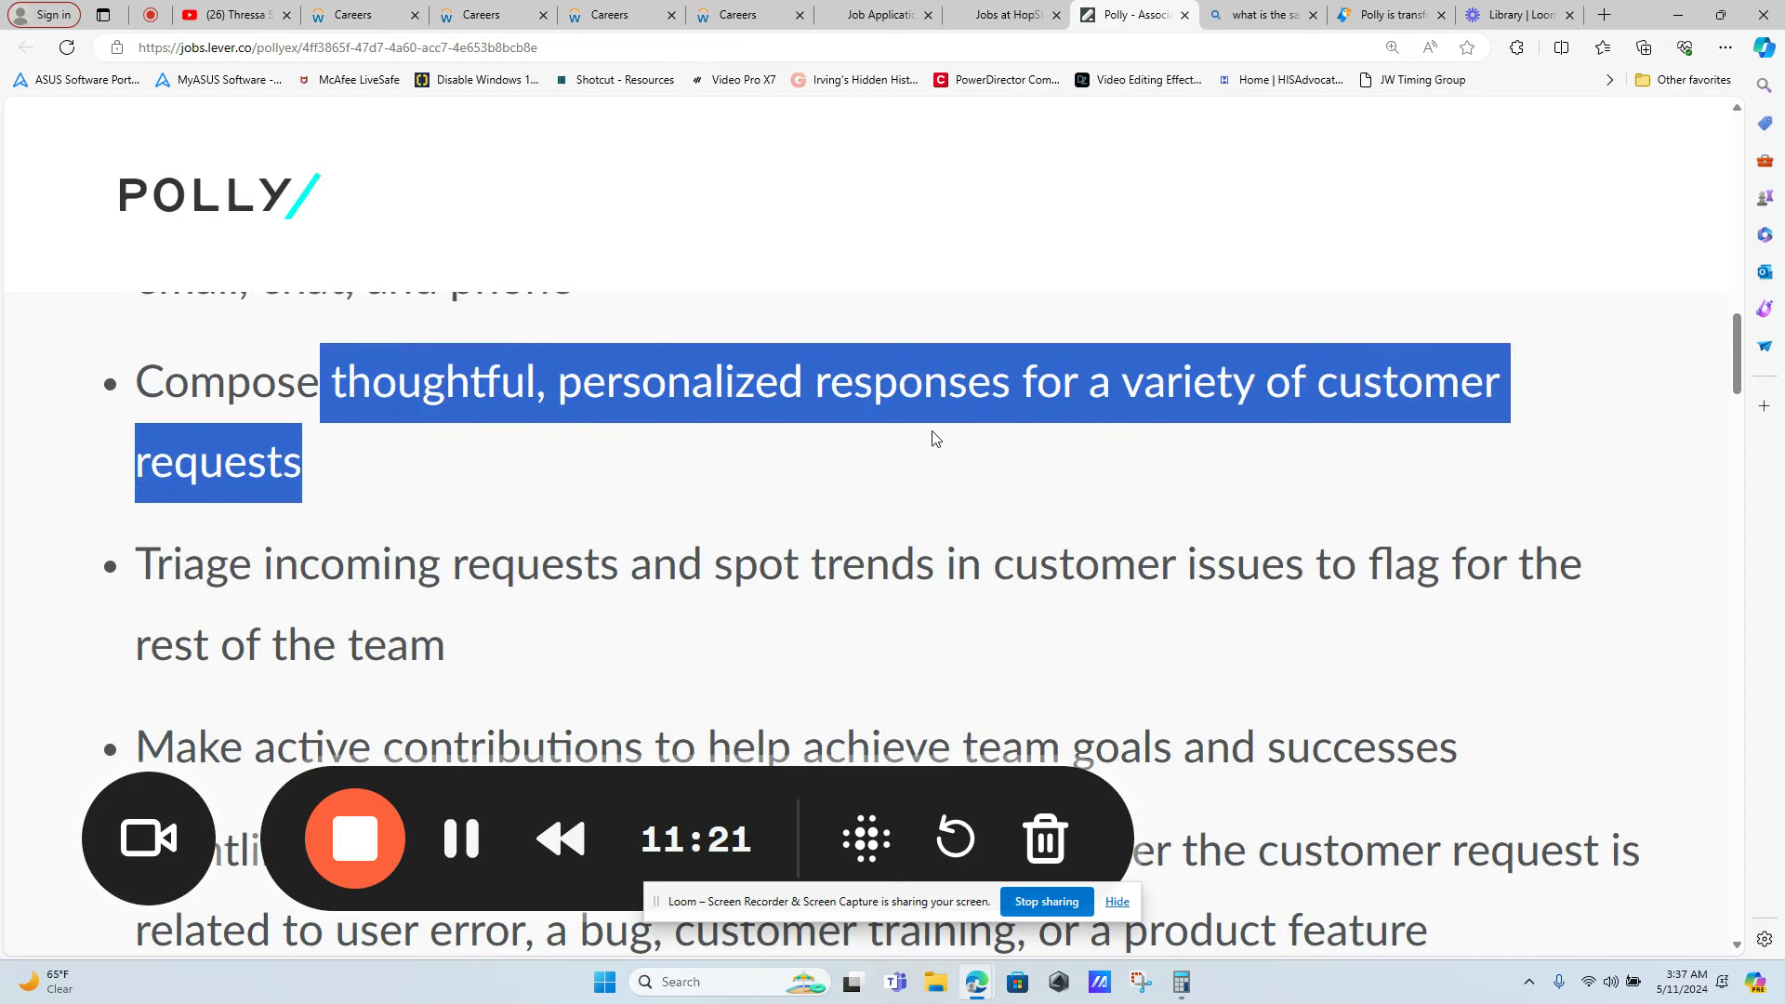
pyautogui.click(935, 439)
pyautogui.scroll(-3, 865, 433)
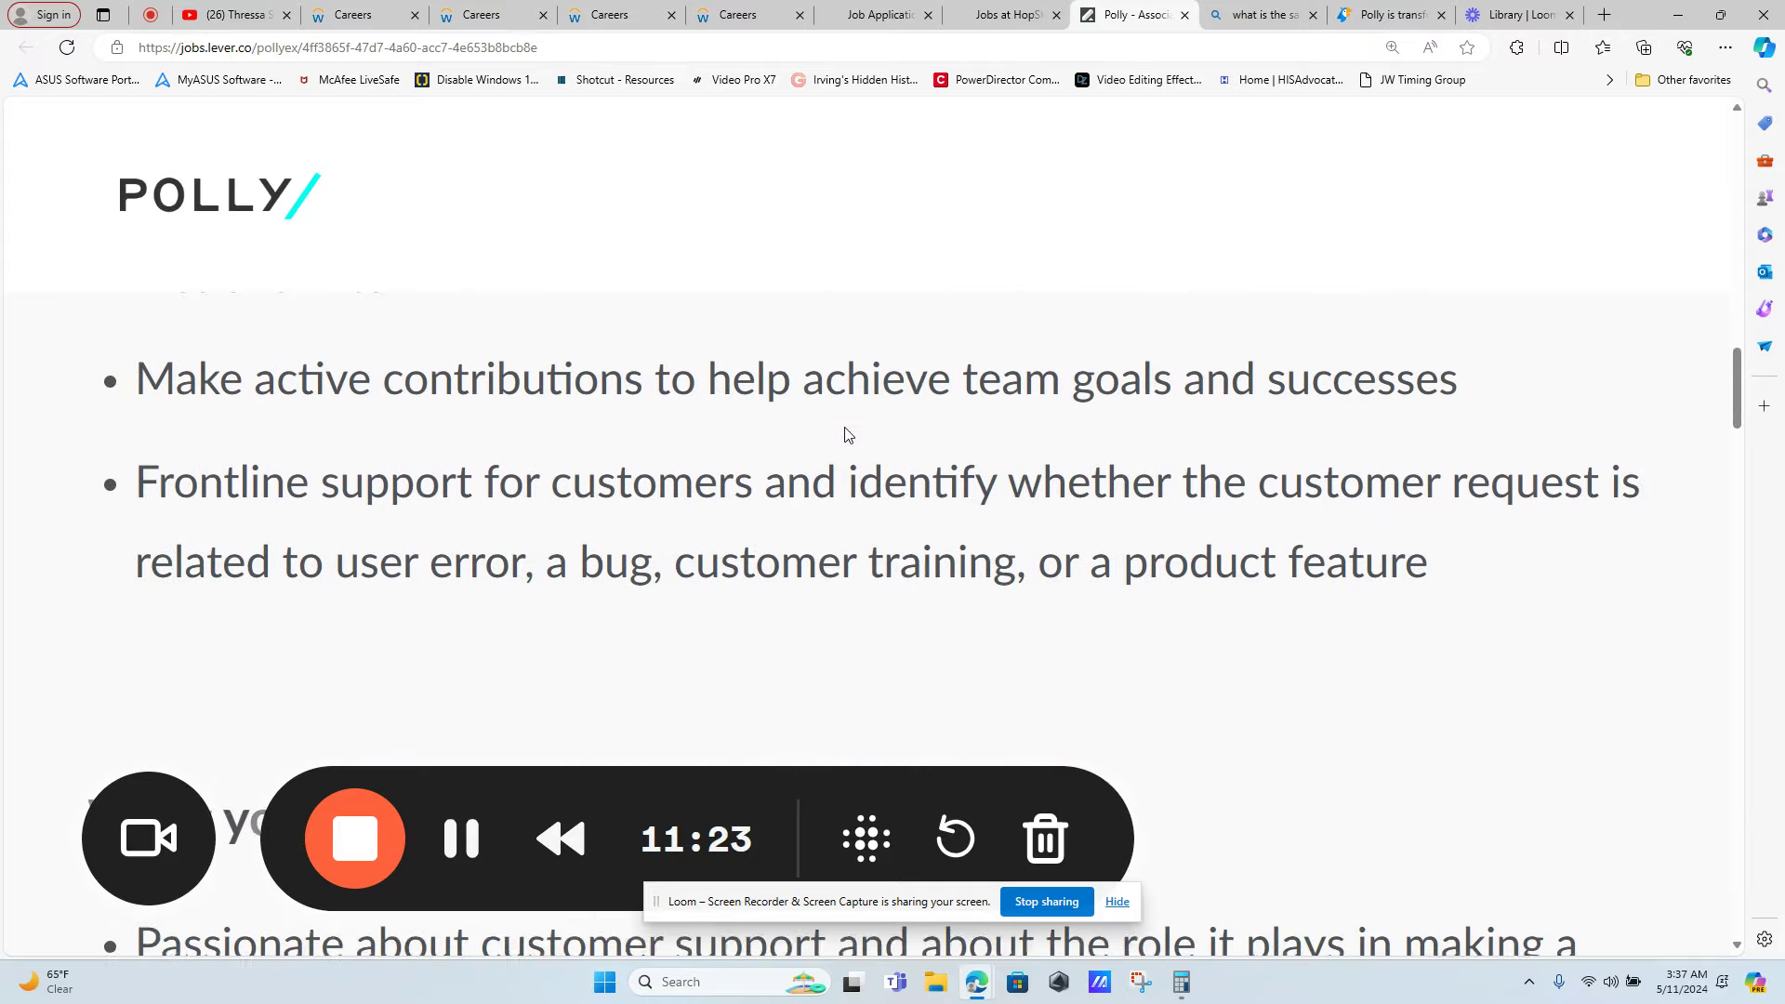
pyautogui.moveTo(223, 460); pyautogui.dragTo(1132, 461)
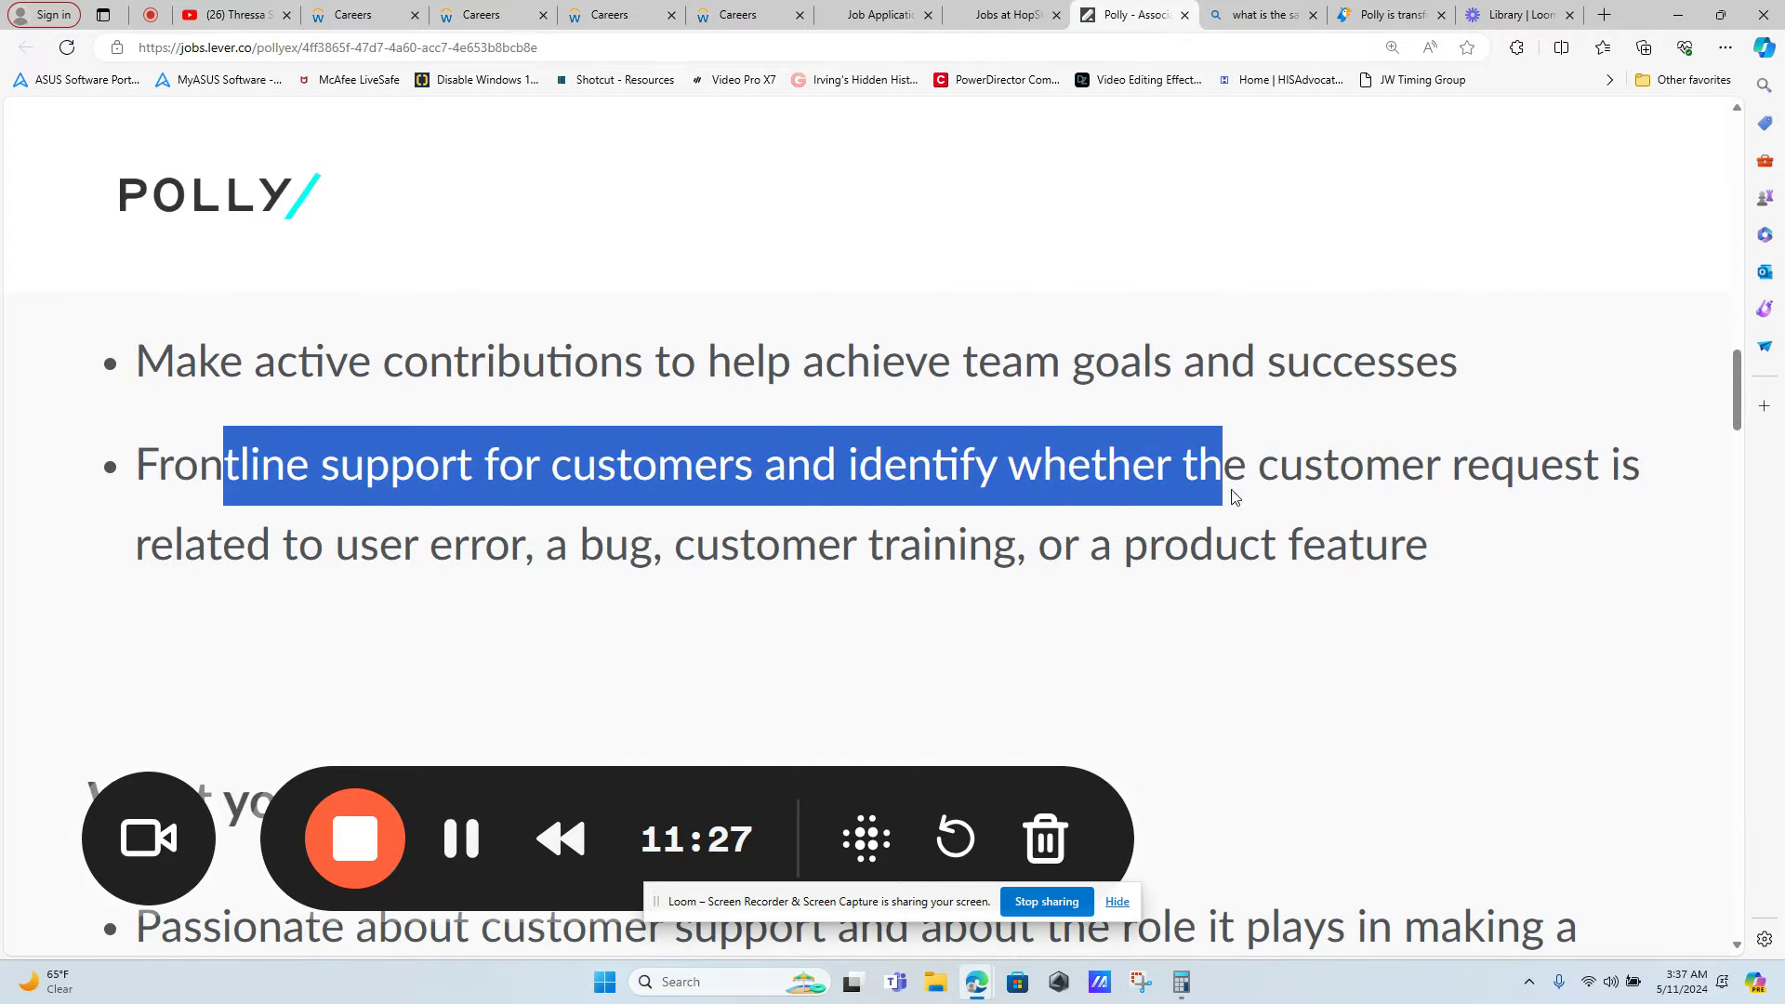
pyautogui.moveTo(1133, 460); pyautogui.dragTo(1262, 530)
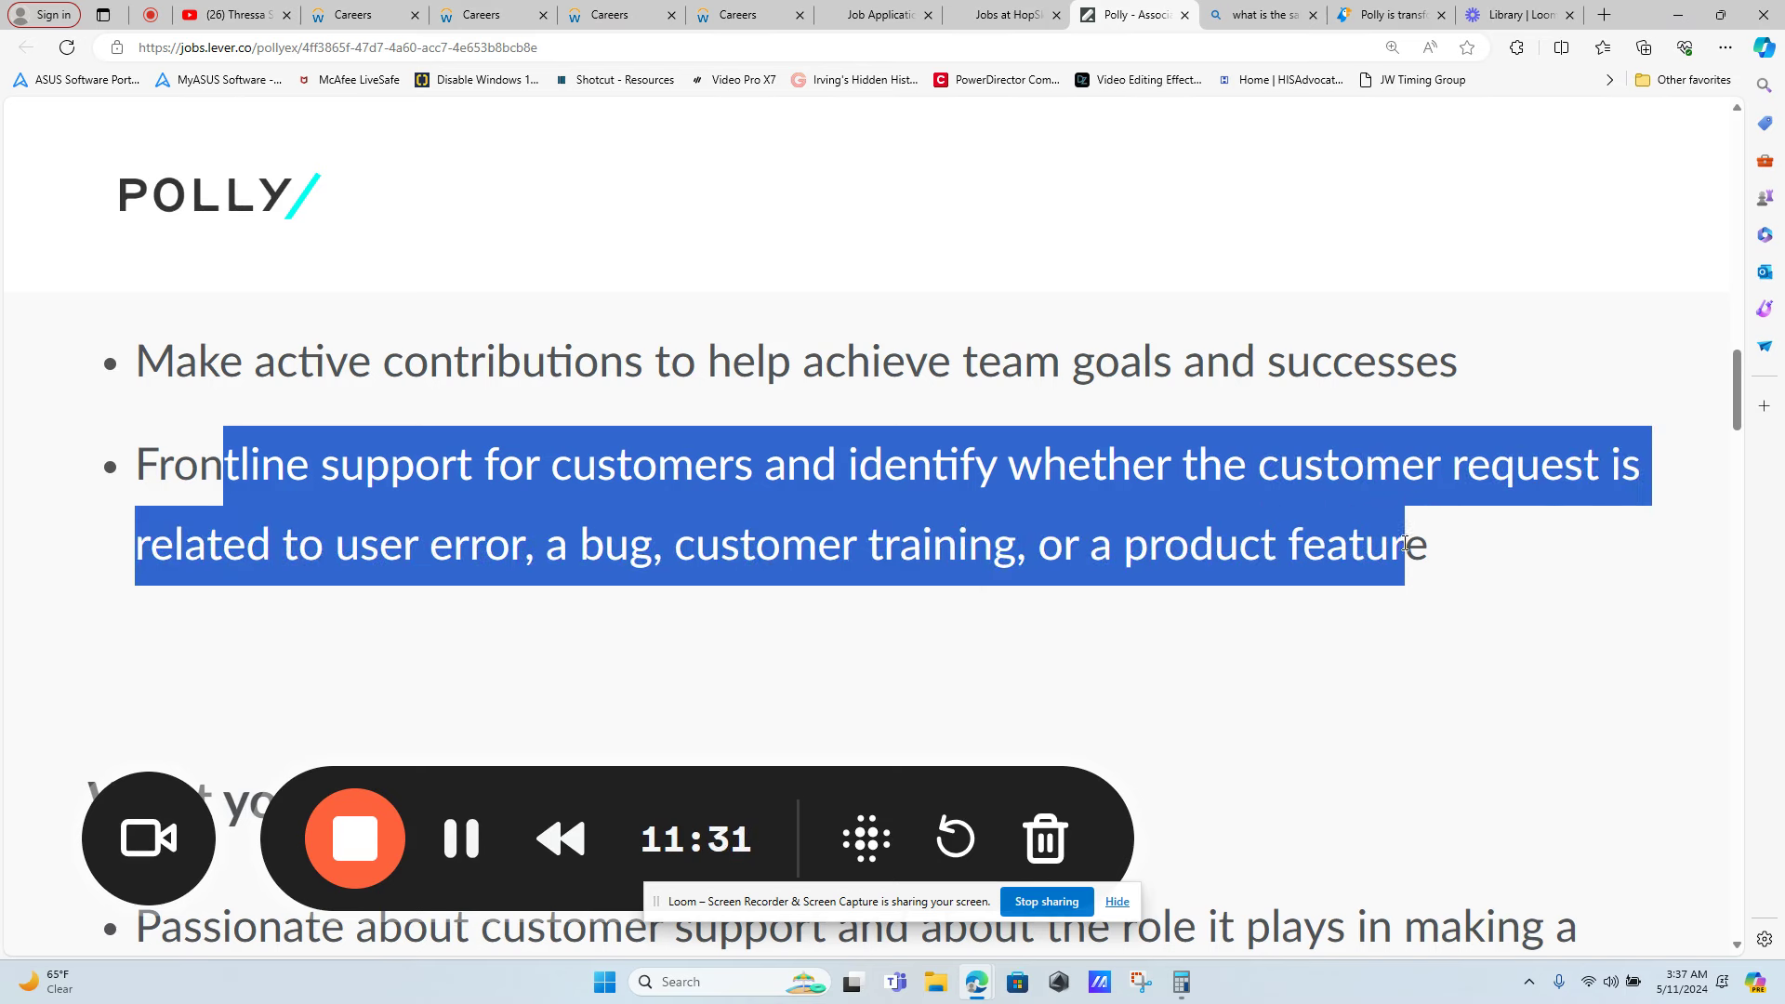
pyautogui.moveTo(1267, 536); pyautogui.dragTo(1429, 544)
pyautogui.scroll(-3, 914, 464)
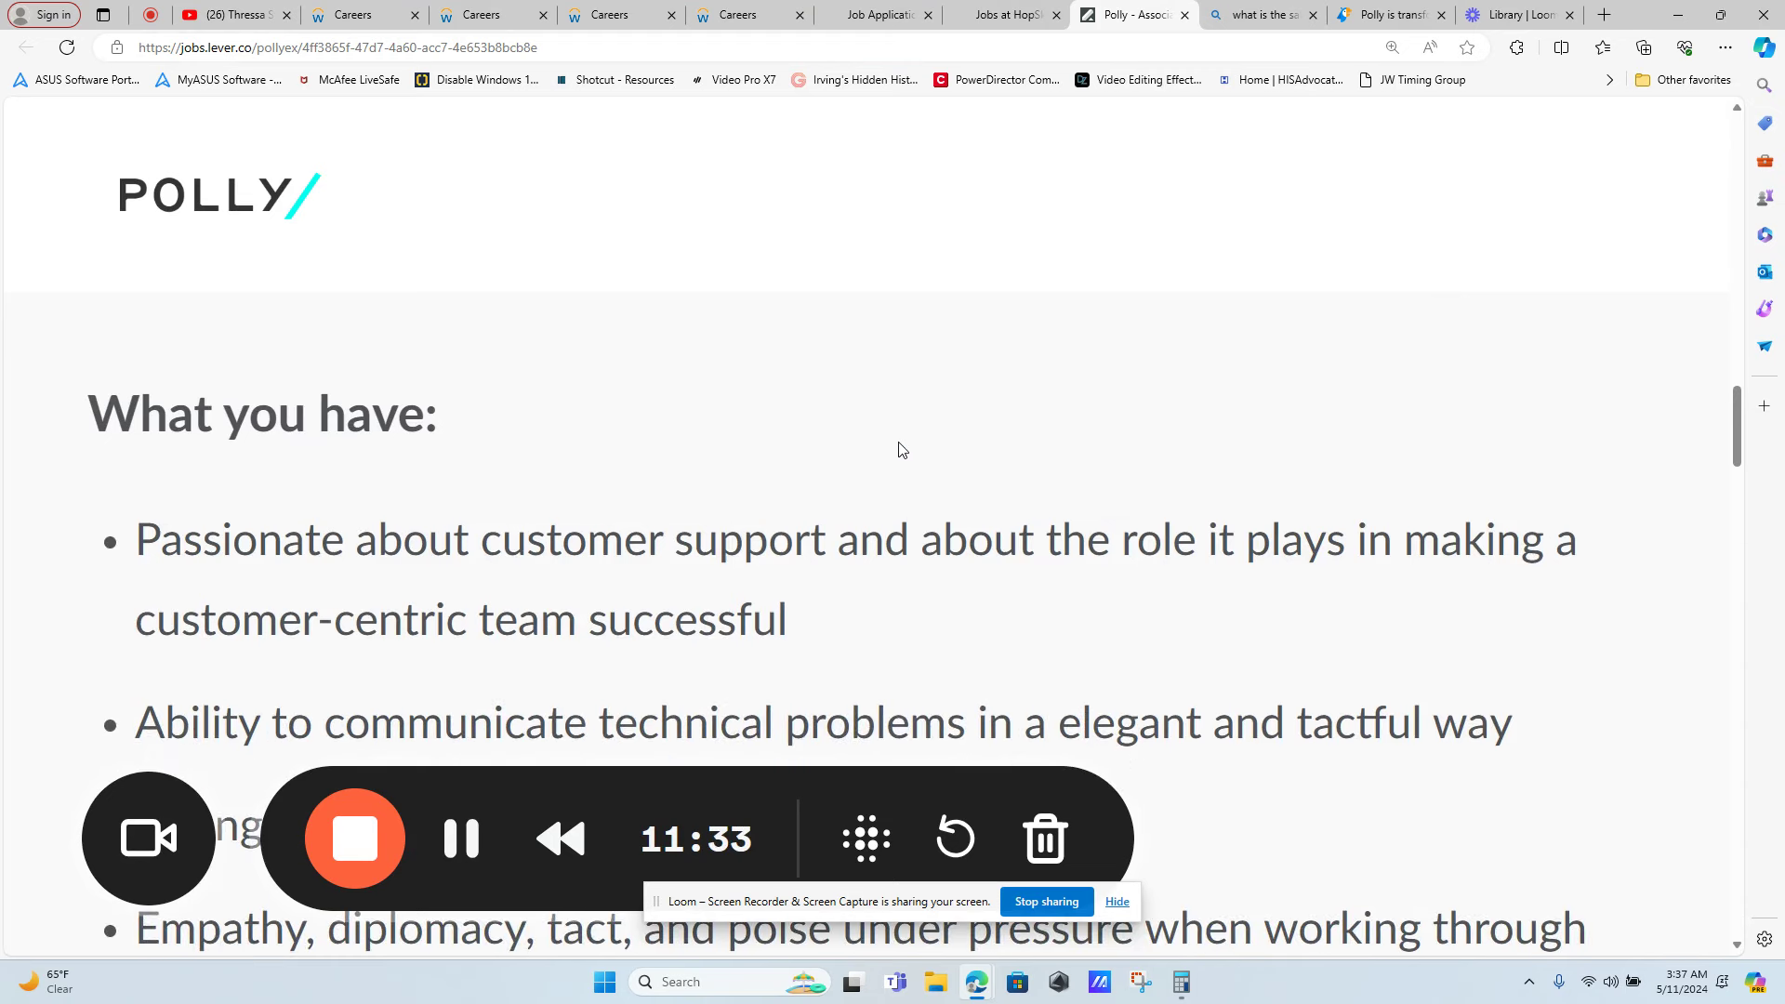
# Highlight the customer support passion, Team player and shift start-time requirements
pyautogui.moveTo(355, 538); pyautogui.dragTo(929, 541)
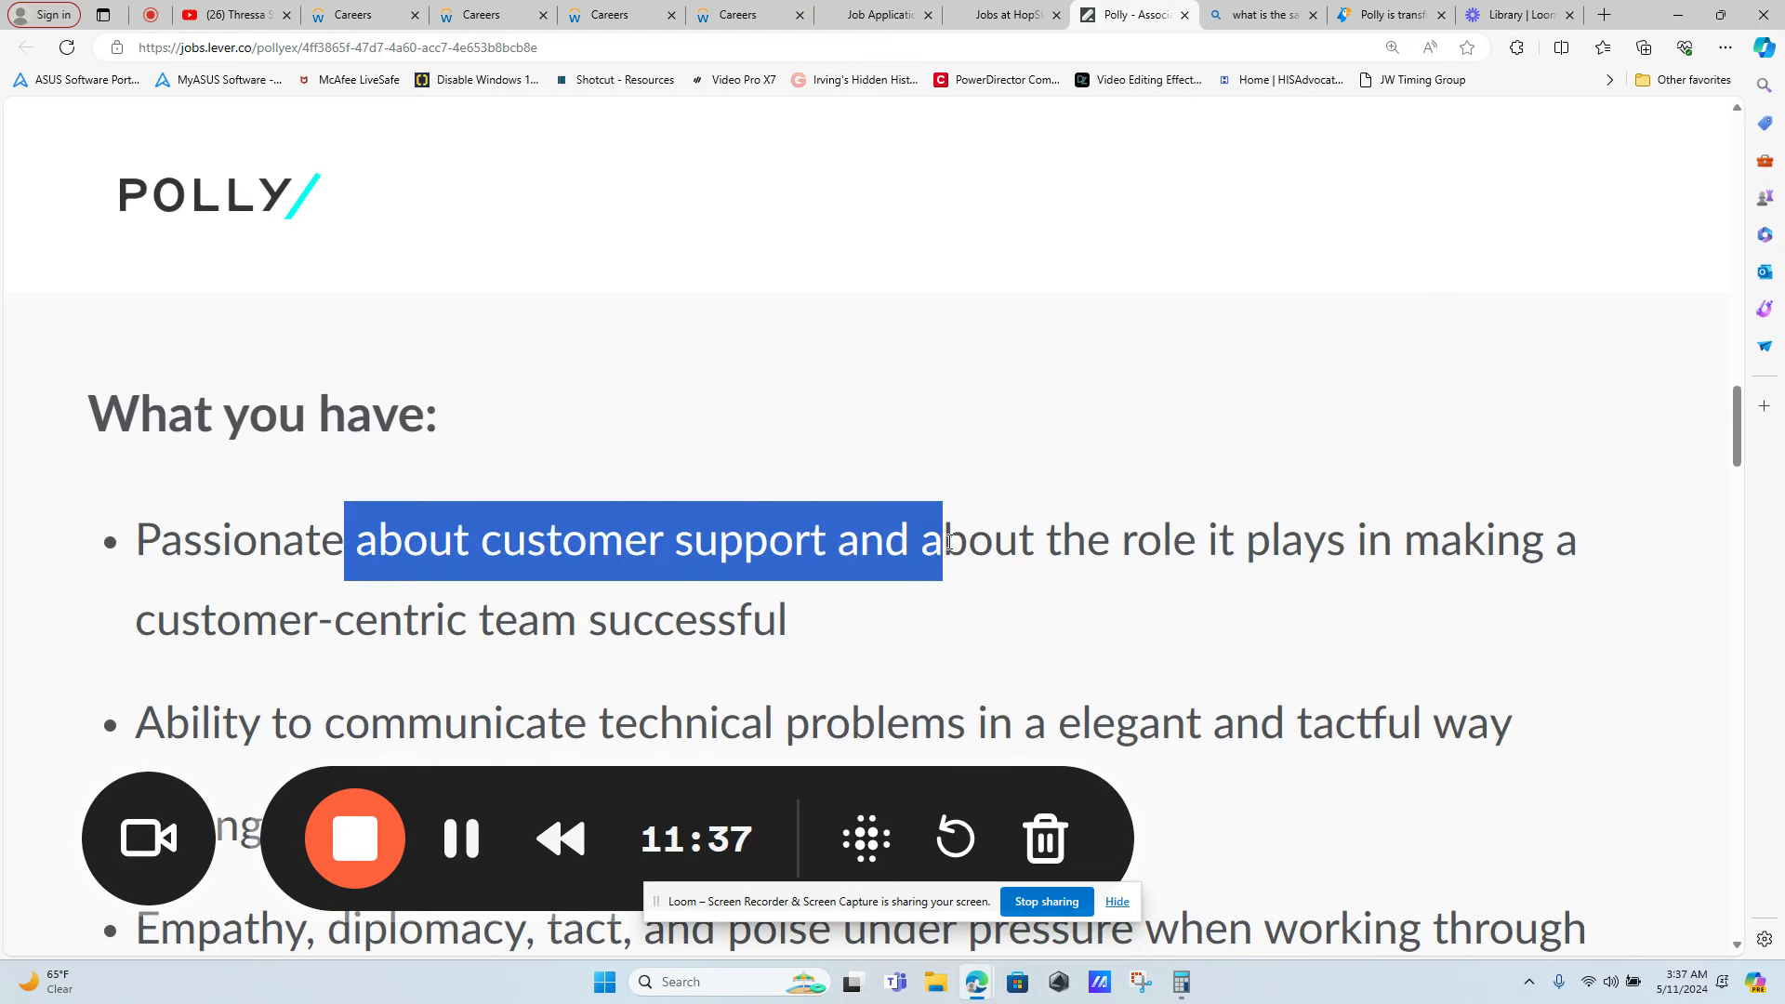
pyautogui.moveTo(943, 541); pyautogui.dragTo(1036, 614)
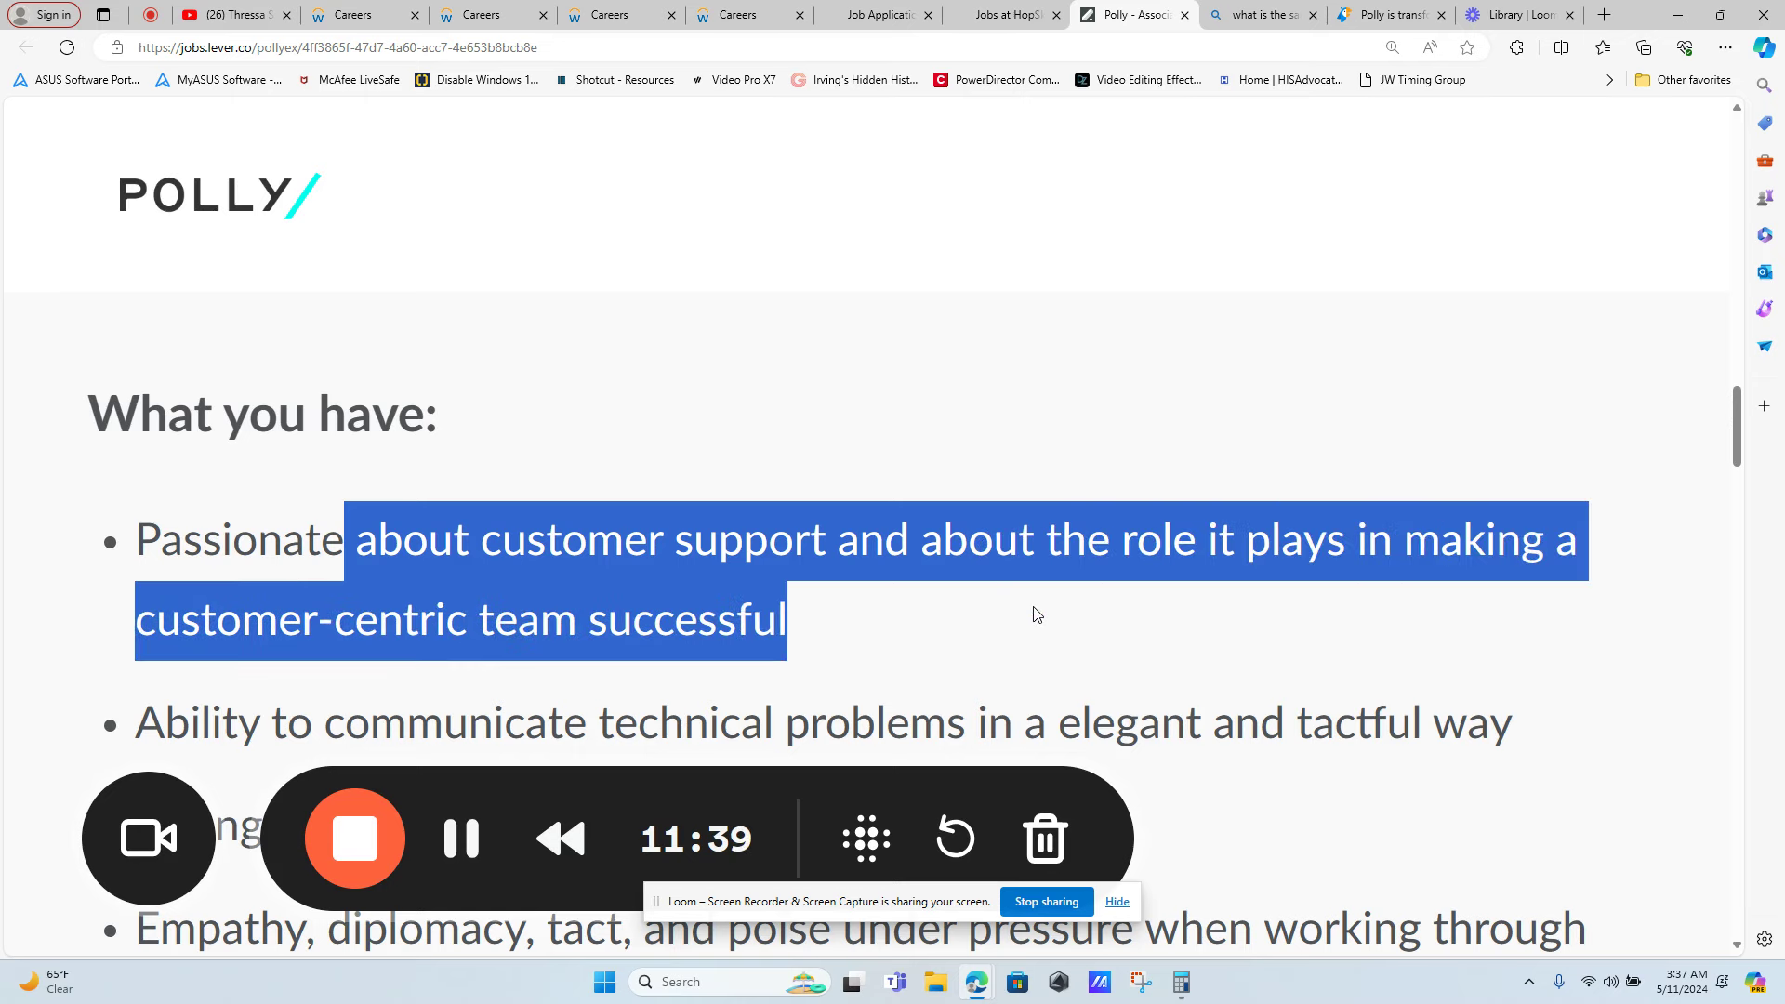
pyautogui.scroll(-2, 1035, 614)
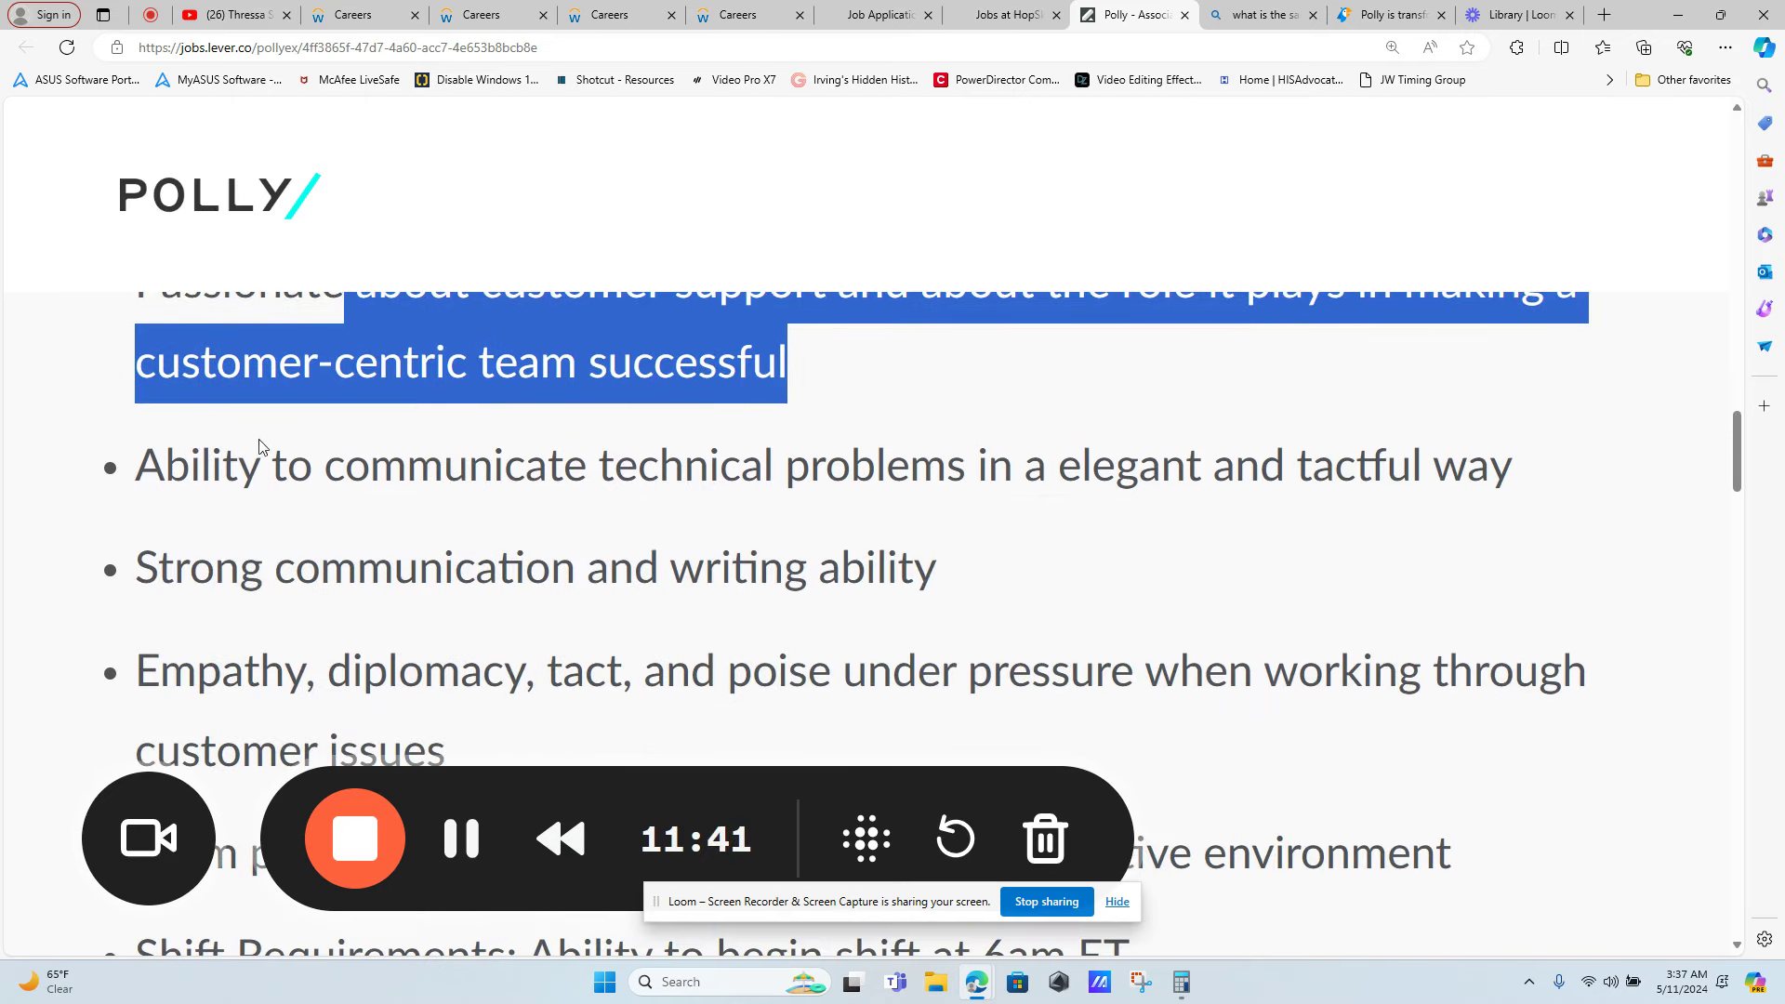
pyautogui.moveTo(224, 464)
pyautogui.mouseDown()
pyautogui.moveTo(637, 464)
pyautogui.moveTo(909, 522)
pyautogui.mouseUp()
pyautogui.scroll(-3, 910, 522)
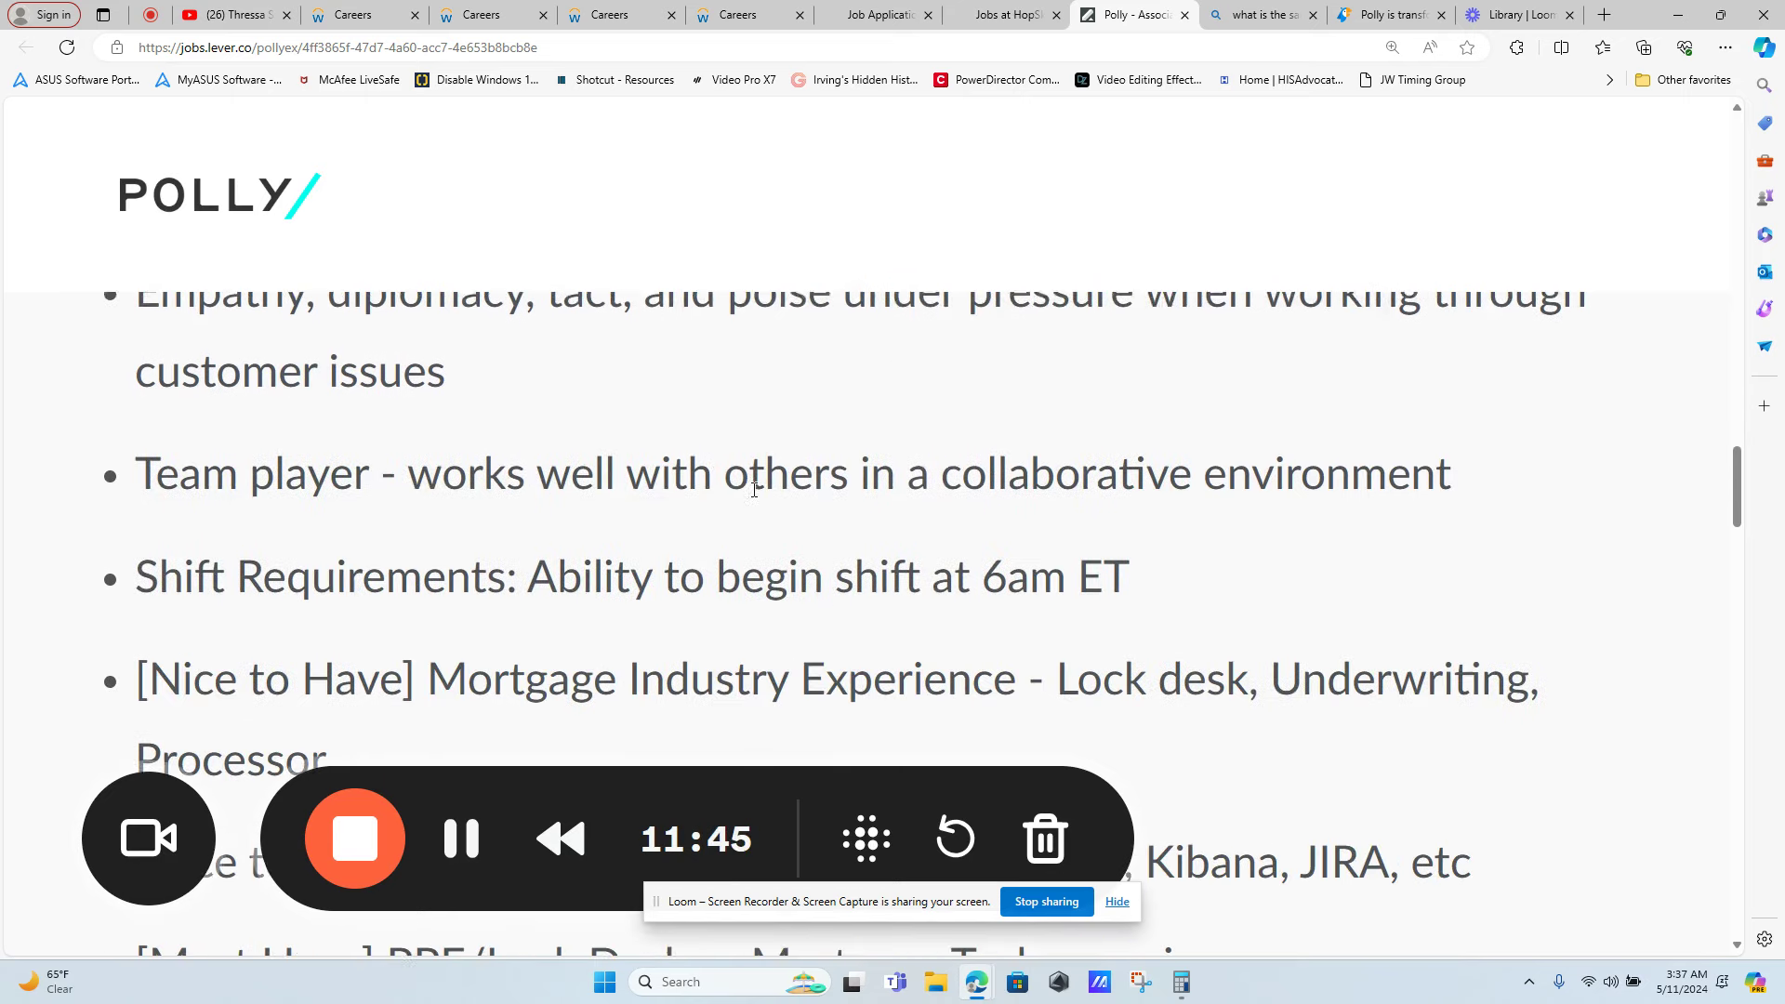
pyautogui.moveTo(158, 449); pyautogui.dragTo(423, 484)
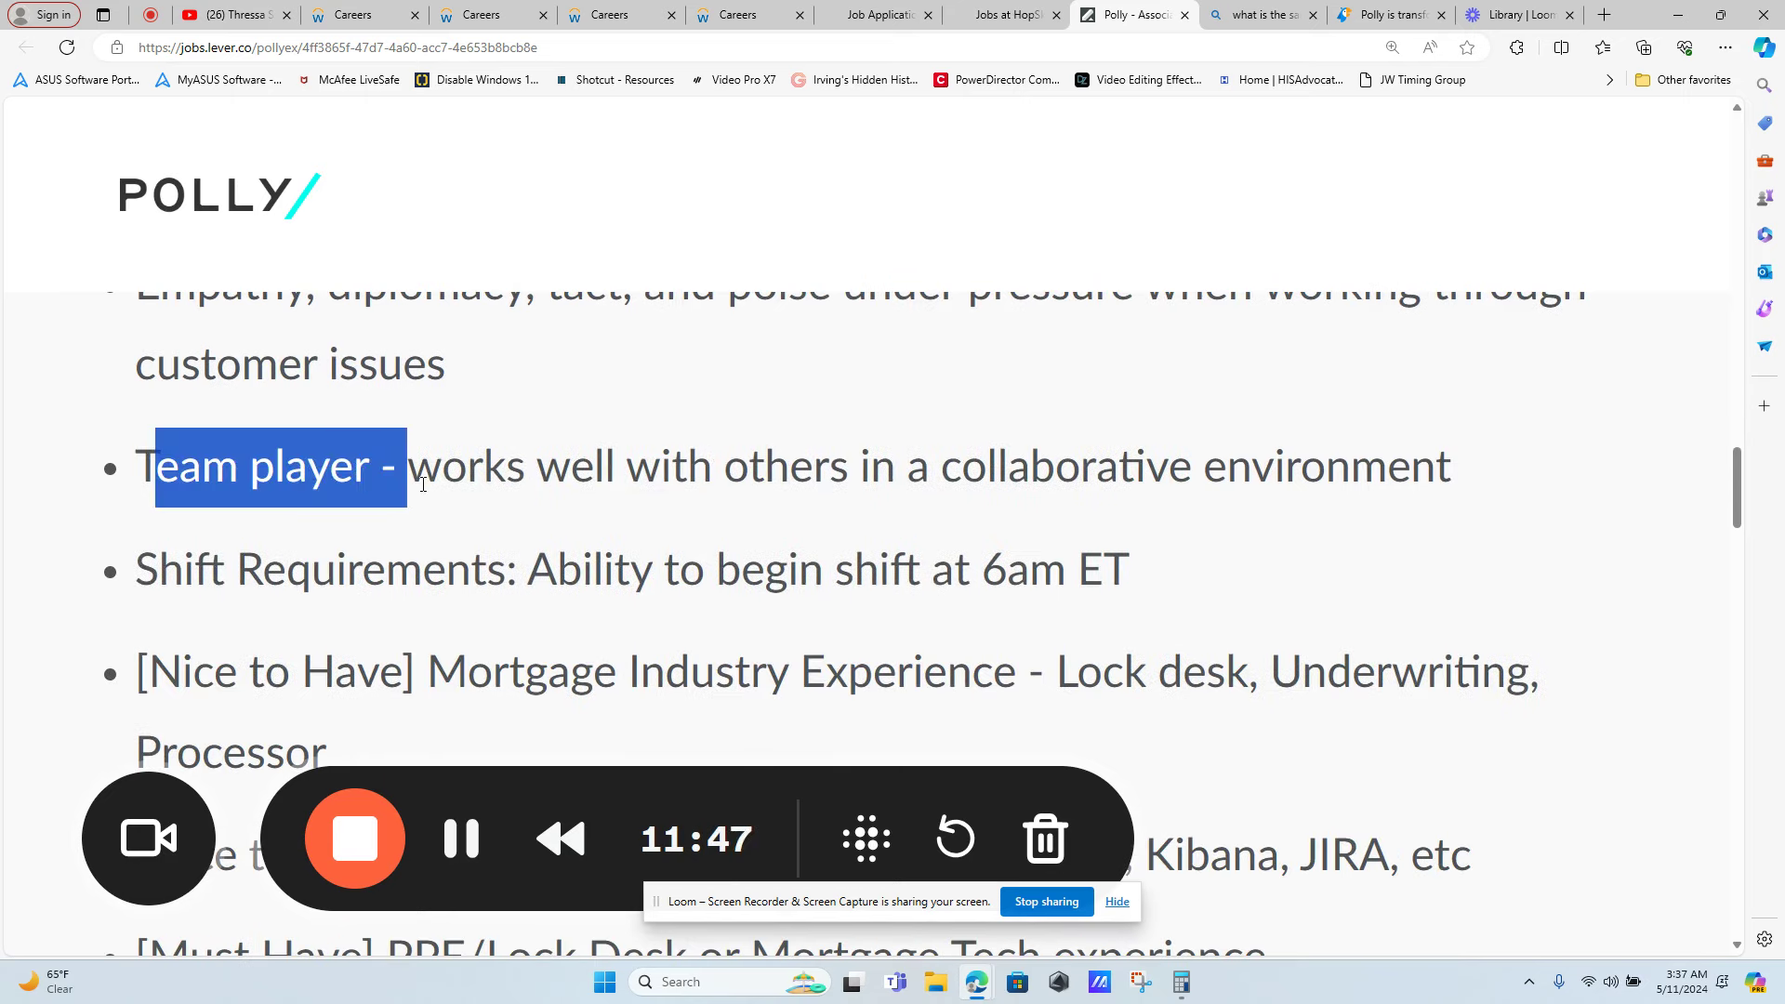
pyautogui.moveTo(195, 569)
pyautogui.mouseDown()
pyautogui.moveTo(725, 563)
pyautogui.moveTo(1005, 583)
pyautogui.mouseUp()
pyautogui.scroll(-3, 583, 531)
pyautogui.scroll(-2, 563, 531)
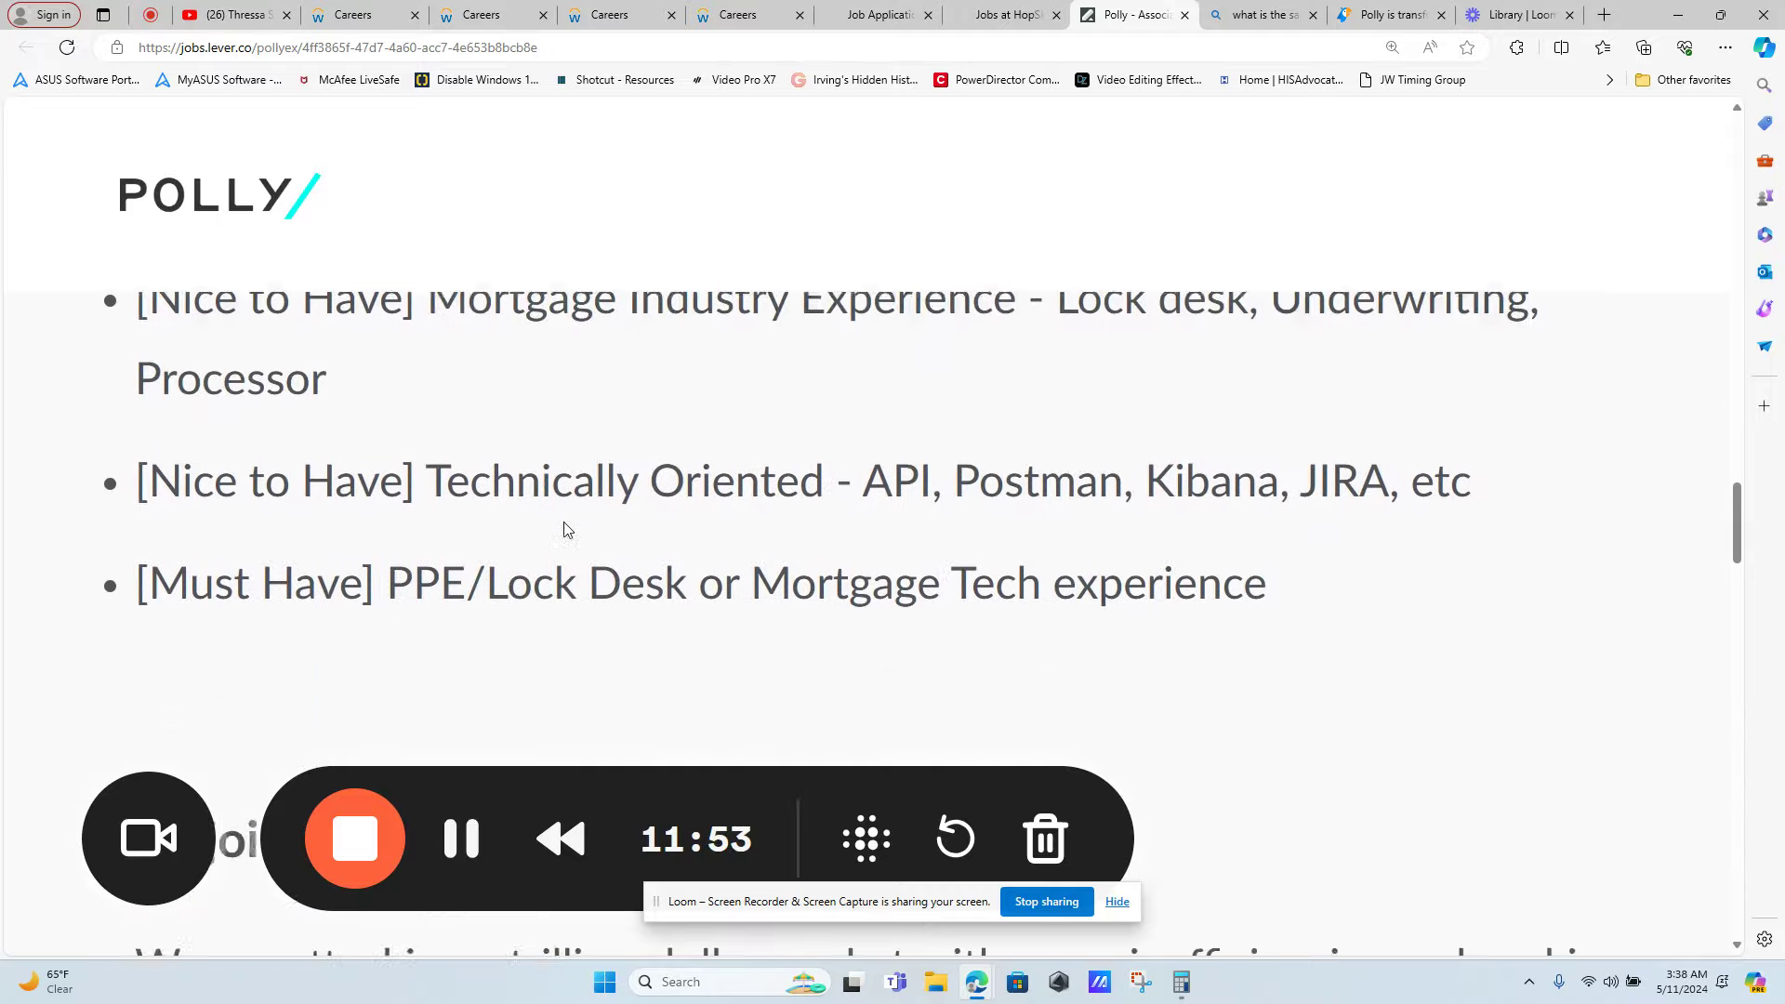
pyautogui.scroll(-4, 564, 531)
pyautogui.scroll(-3, 563, 530)
pyautogui.scroll(-4, 563, 531)
pyautogui.scroll(-3, 558, 525)
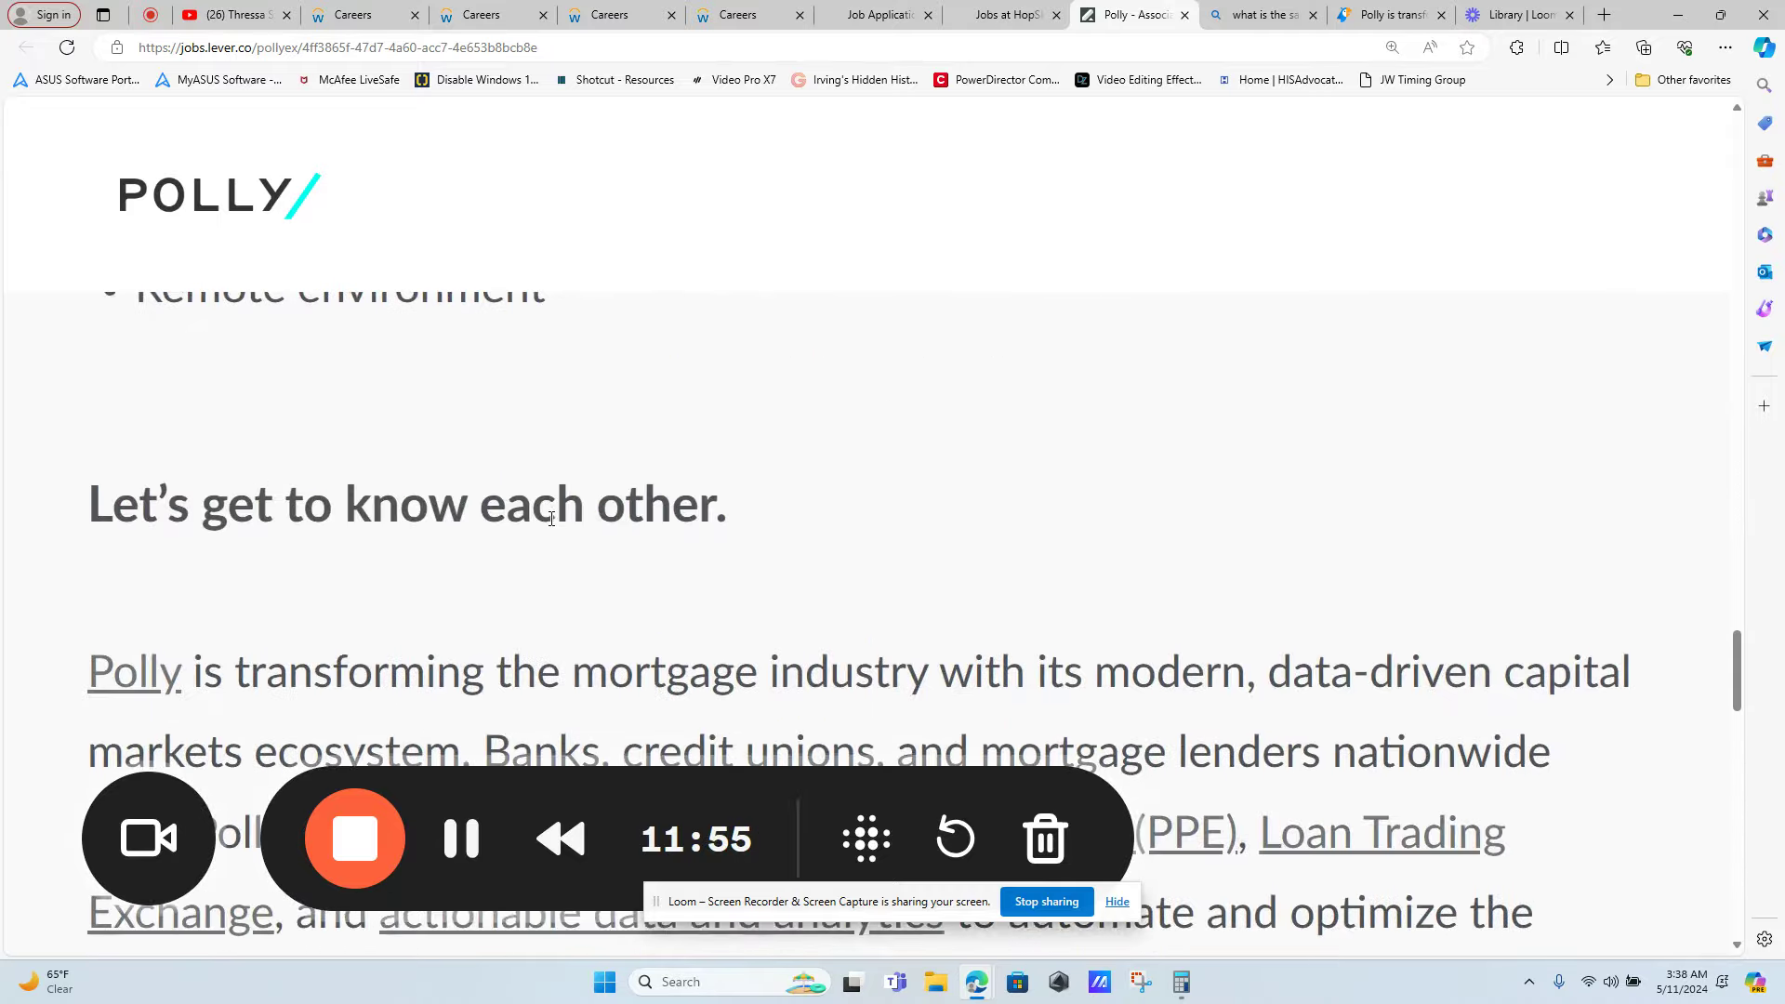
pyautogui.scroll(-4, 551, 519)
pyautogui.scroll(-3, 552, 519)
pyautogui.scroll(-4, 547, 519)
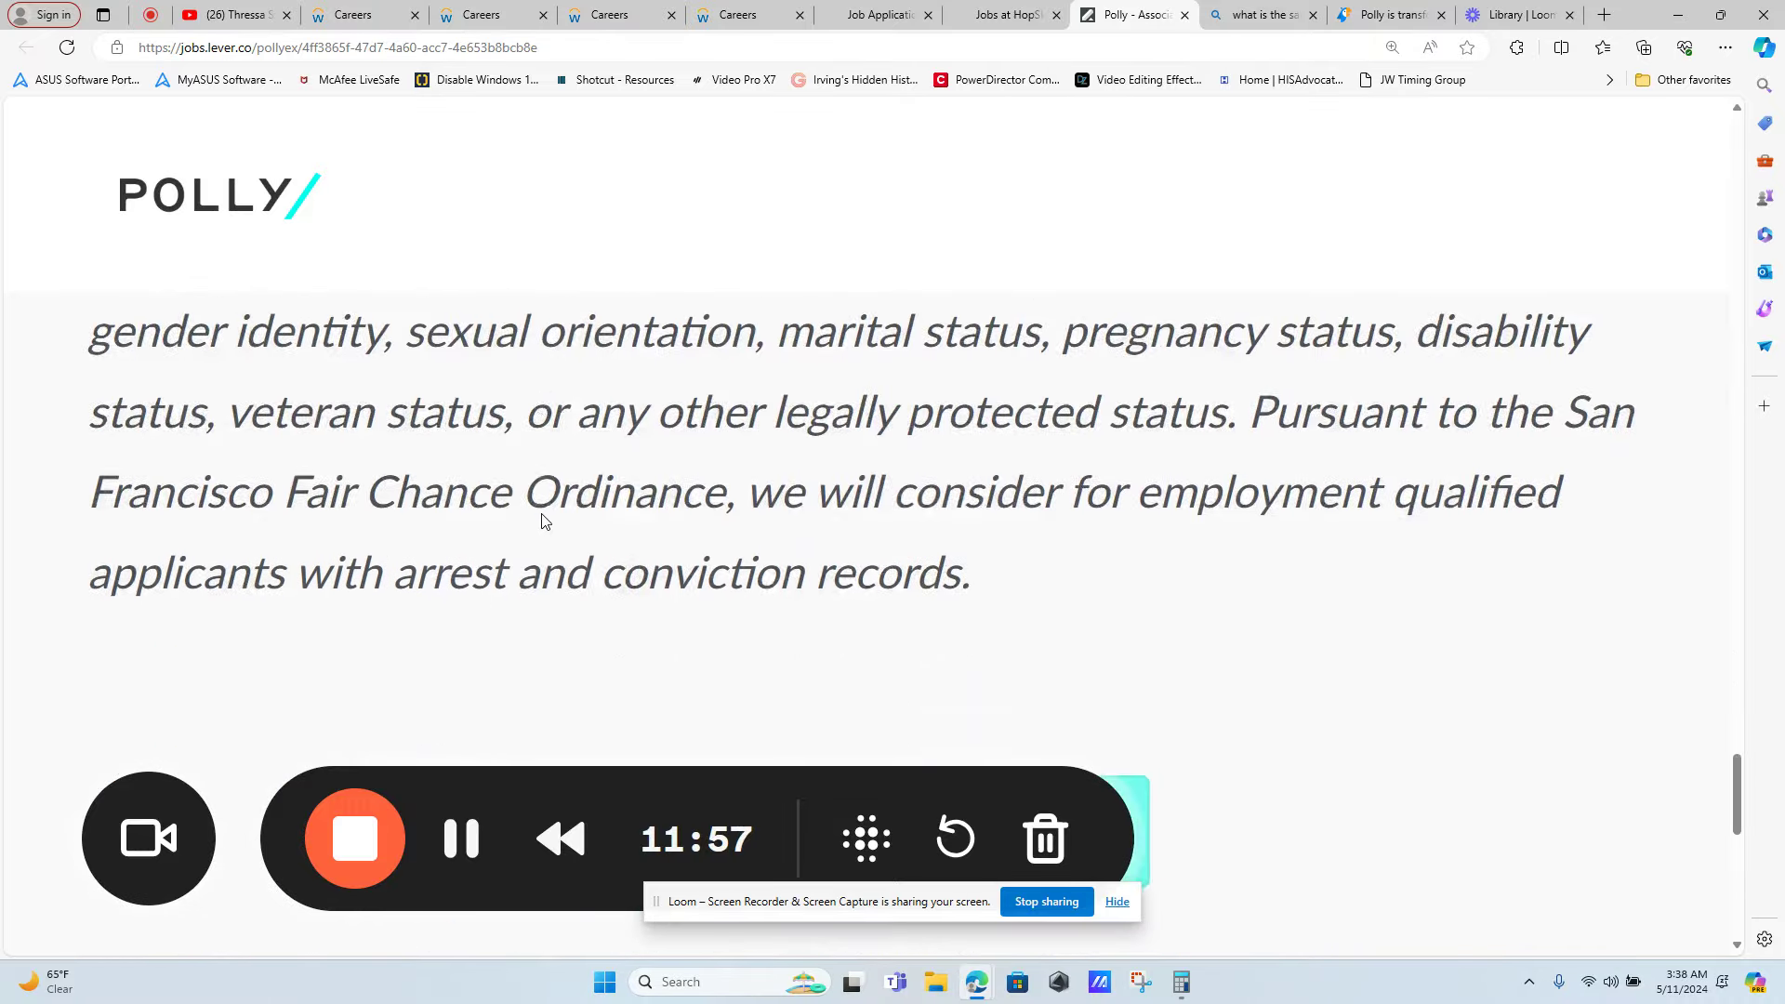
pyautogui.scroll(-3, 545, 520)
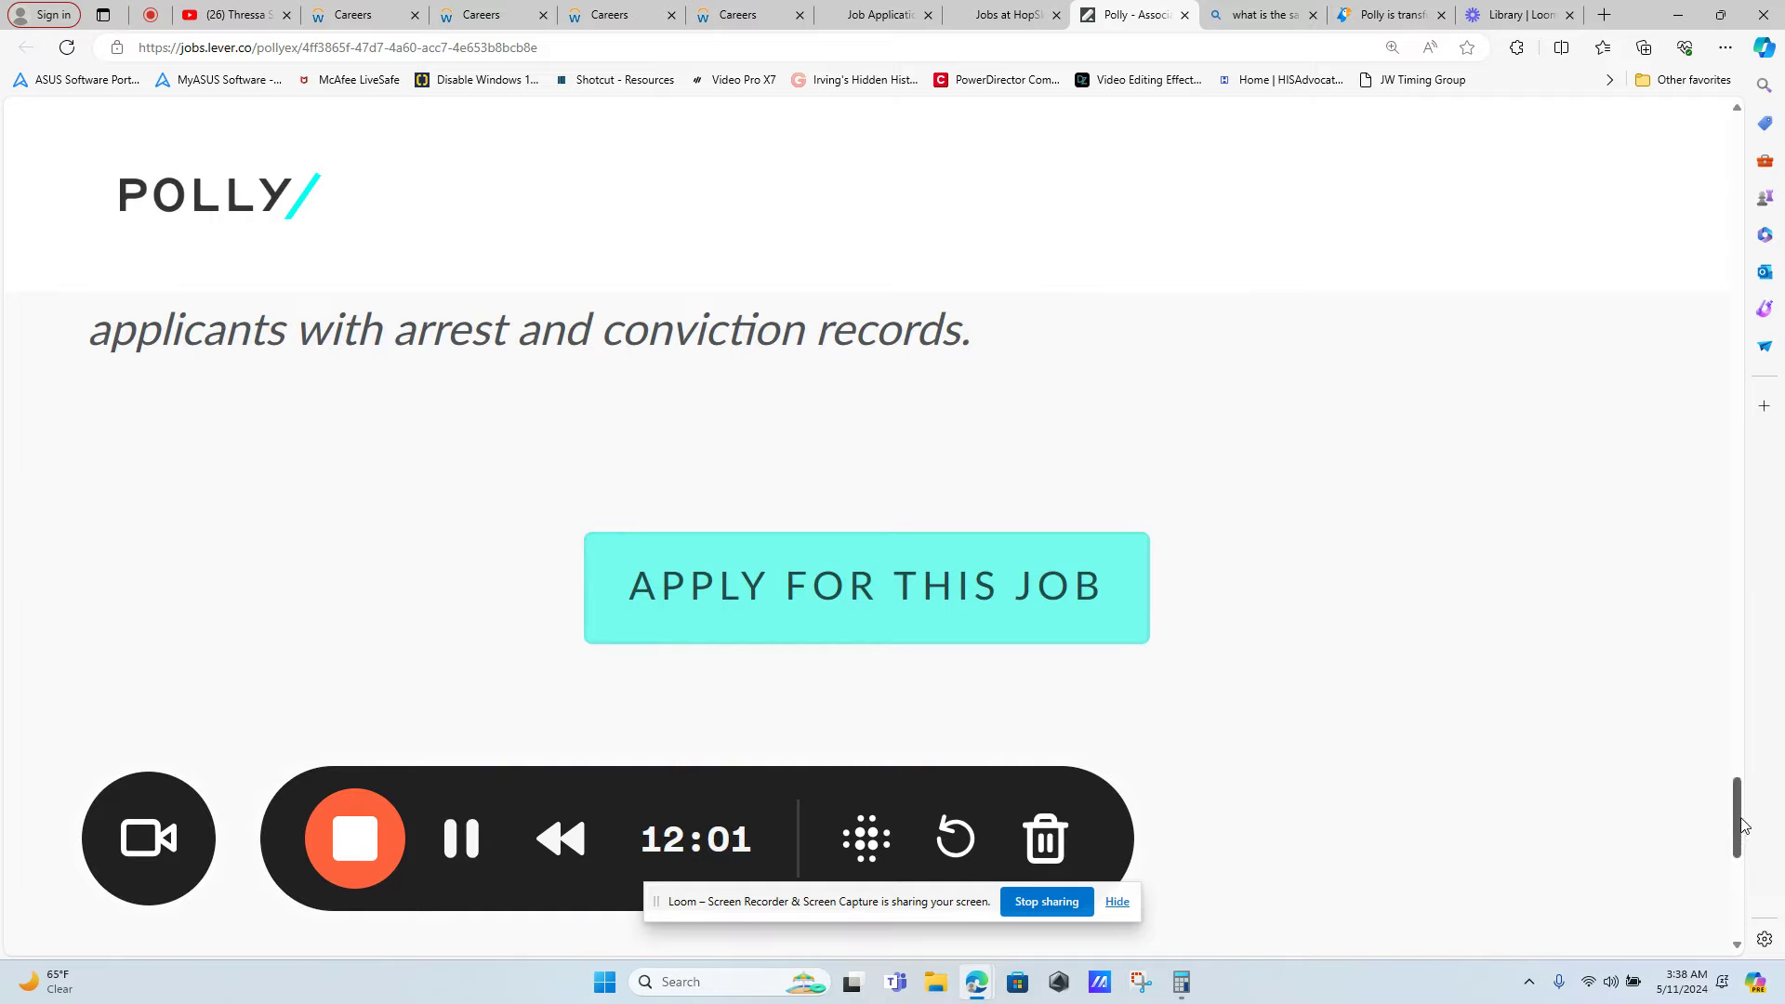
pyautogui.moveTo(1738, 821); pyautogui.dragTo(1738, 125)
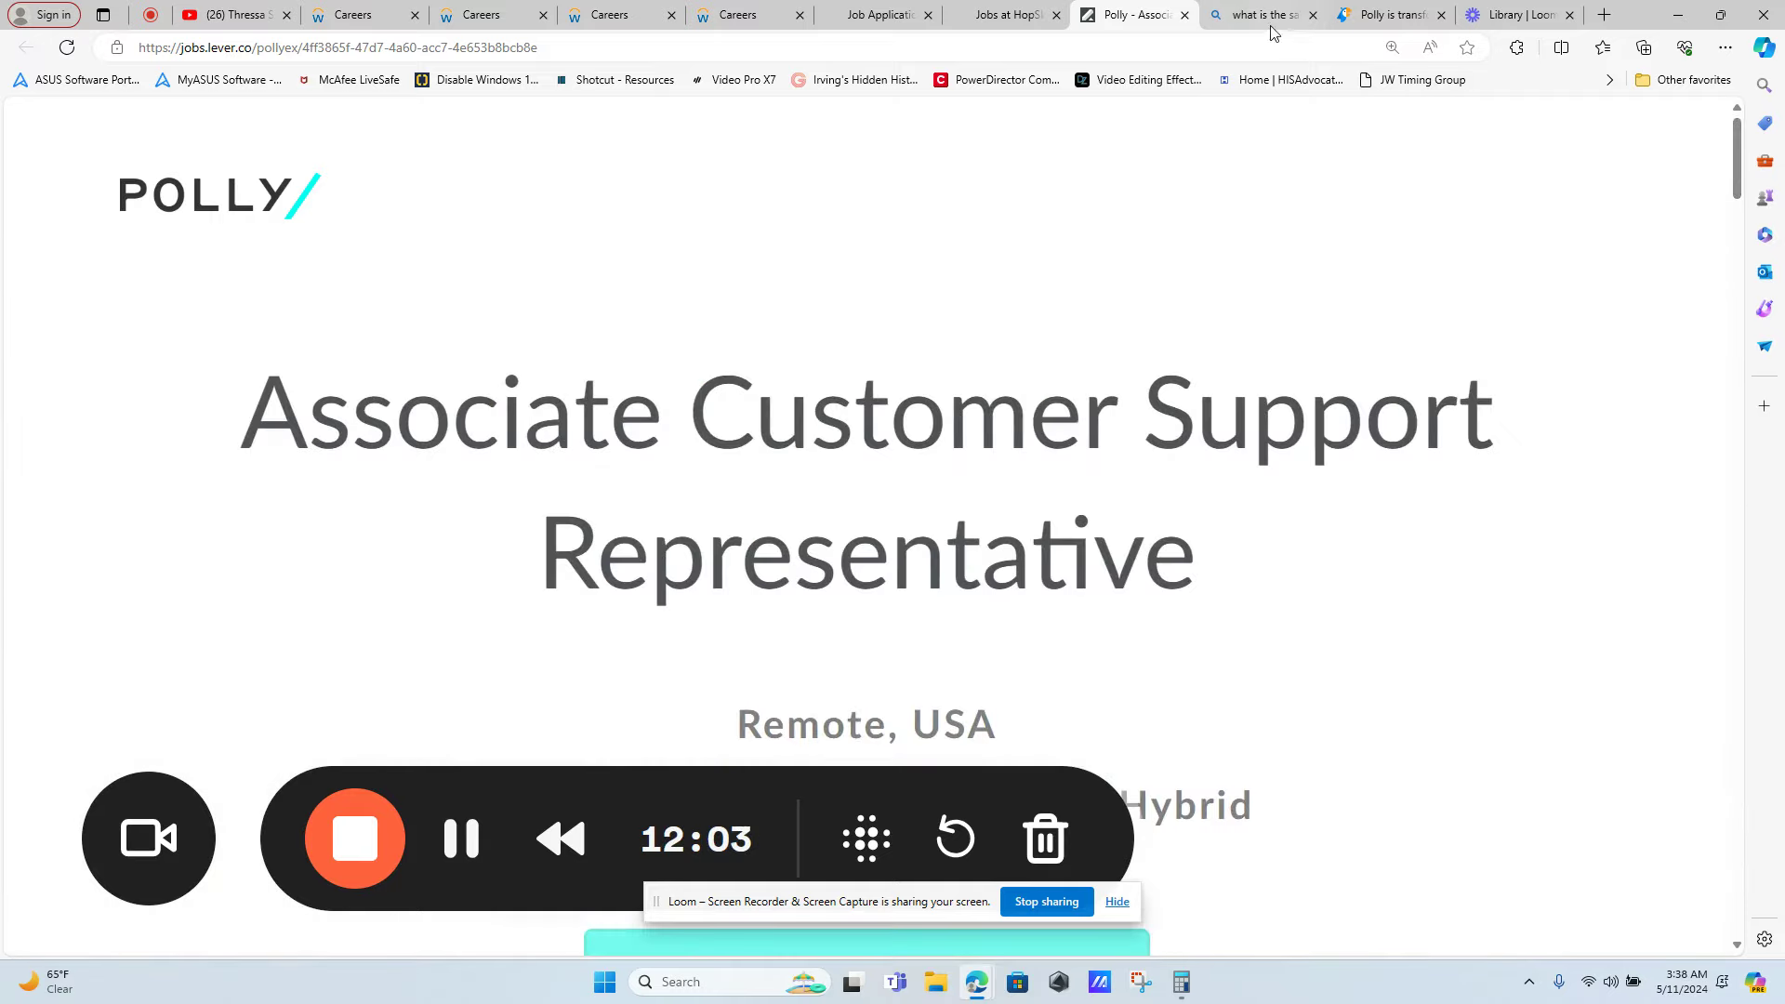
pyautogui.click(1388, 14)
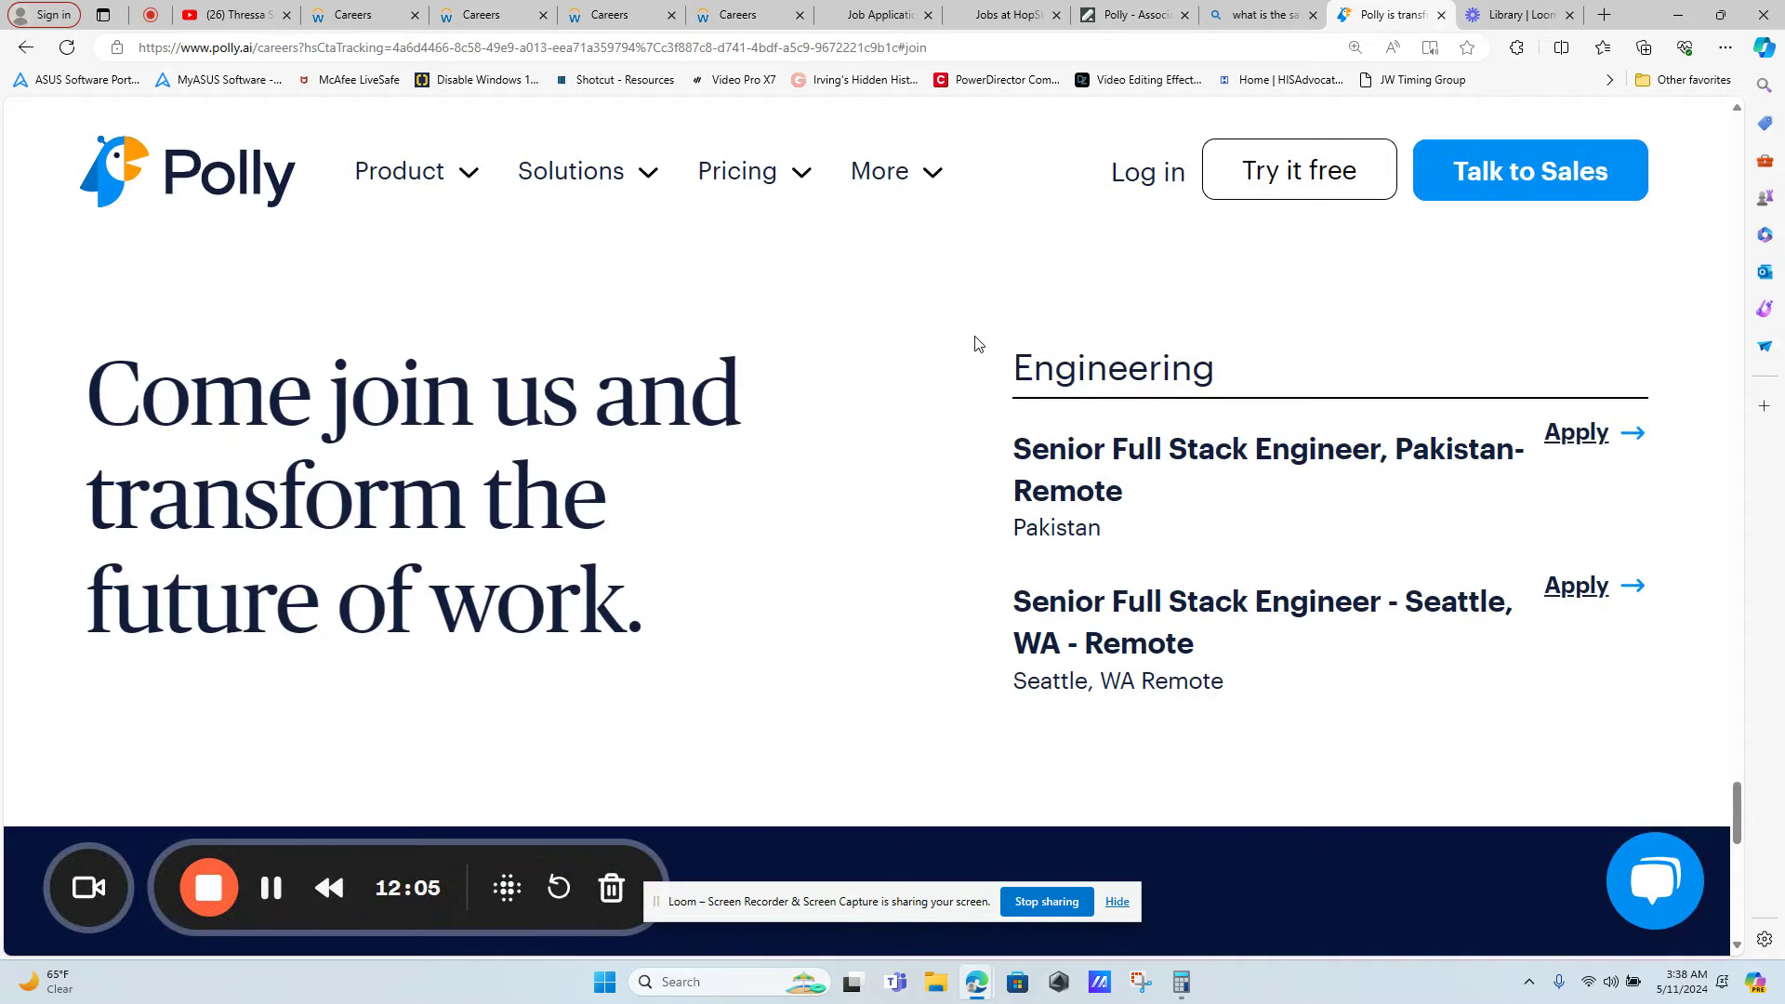
pyautogui.scroll(4, 976, 343)
pyautogui.scroll(2, 976, 343)
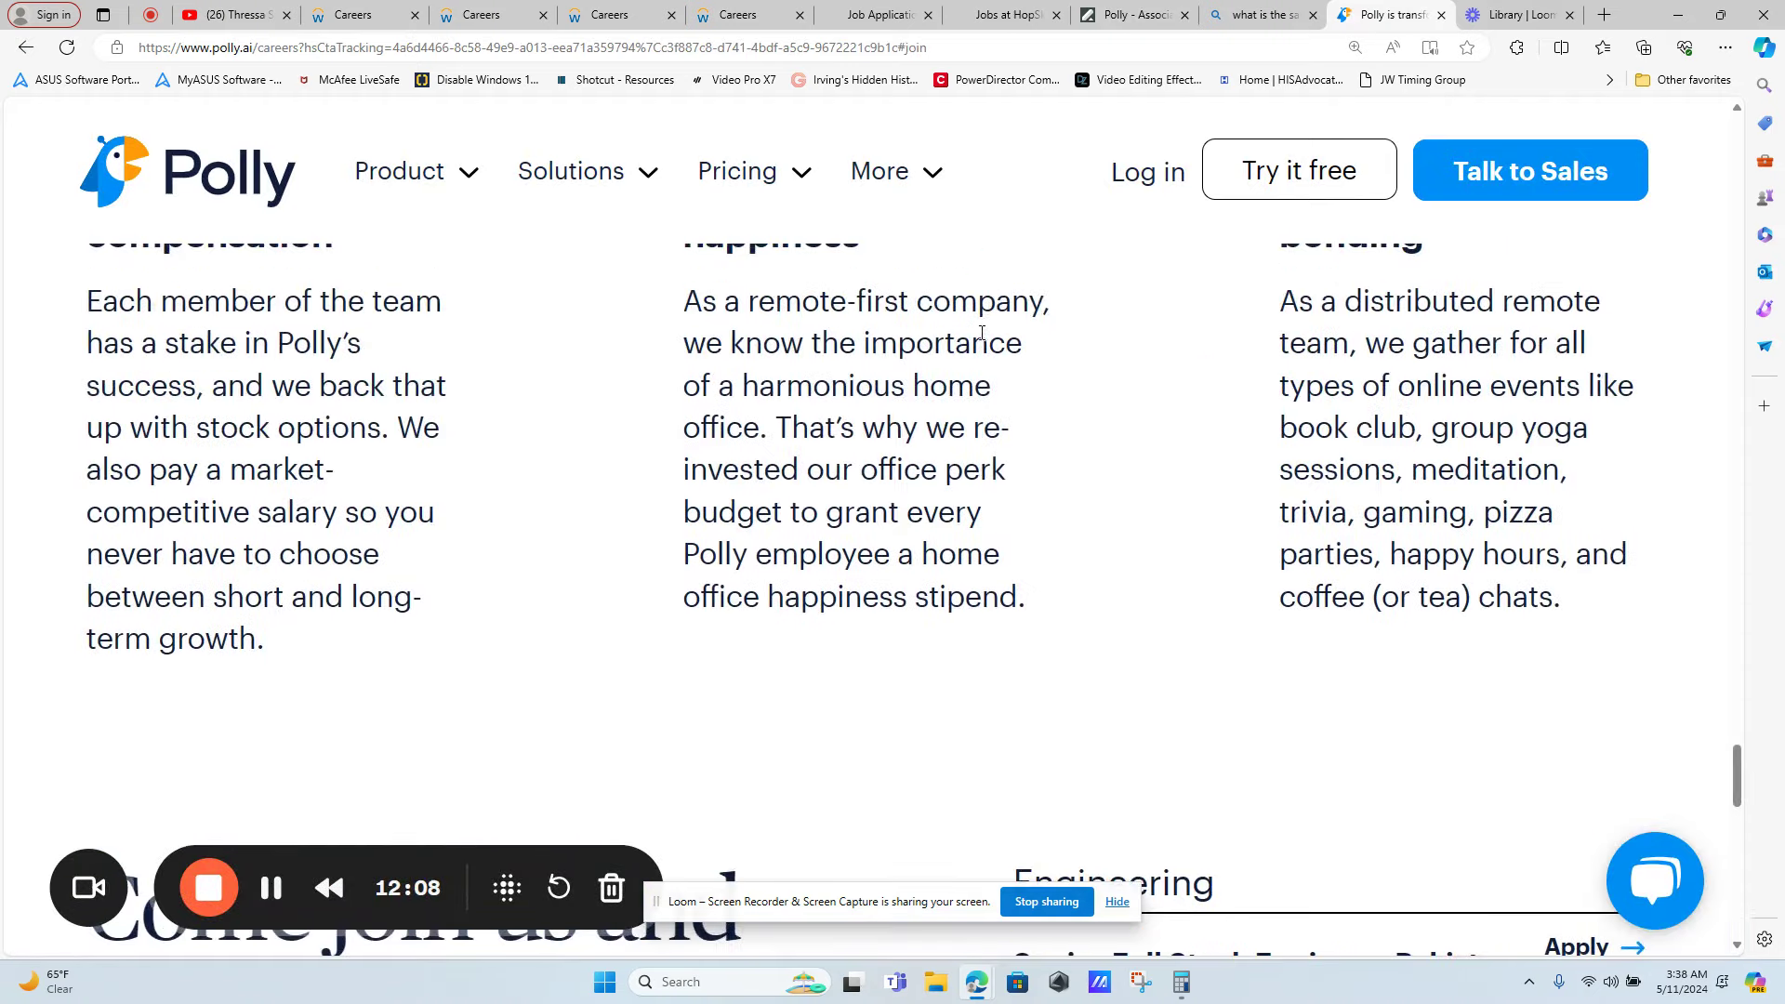
pyautogui.scroll(2, 980, 332)
pyautogui.scroll(-3, 981, 332)
pyautogui.scroll(-3, 981, 333)
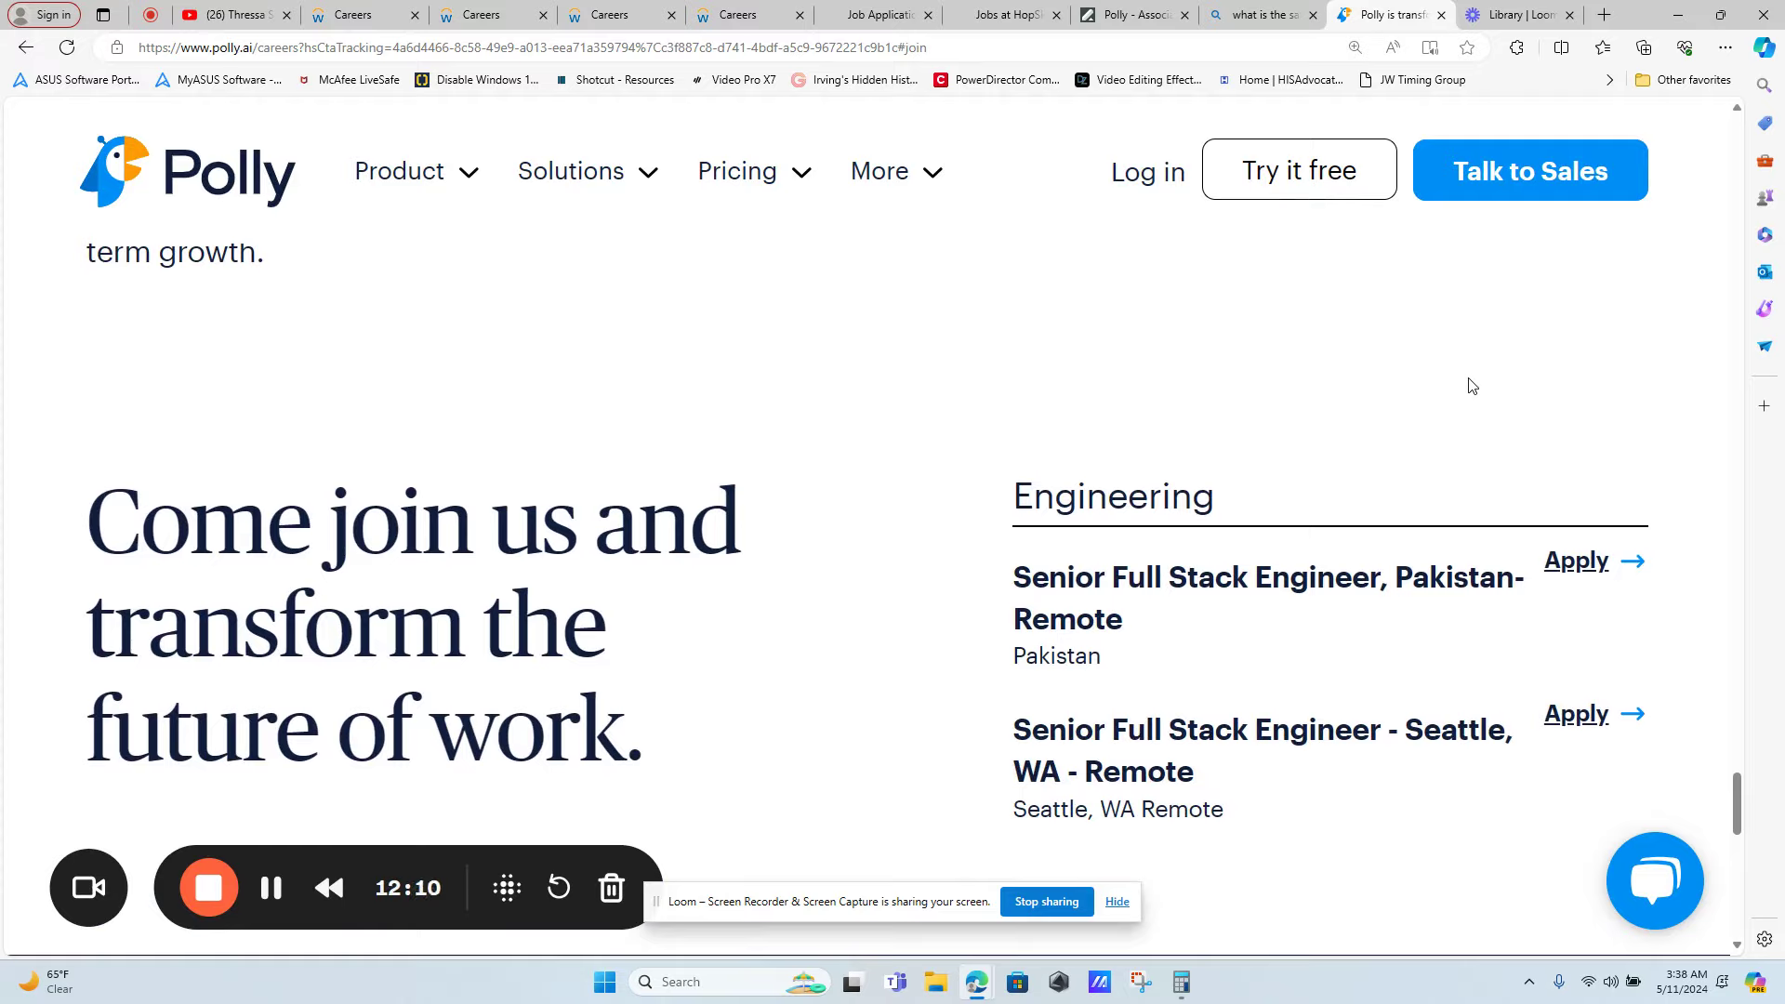
pyautogui.scroll(-3, 1471, 387)
pyautogui.scroll(3, 1166, 333)
pyautogui.scroll(-3, 1157, 578)
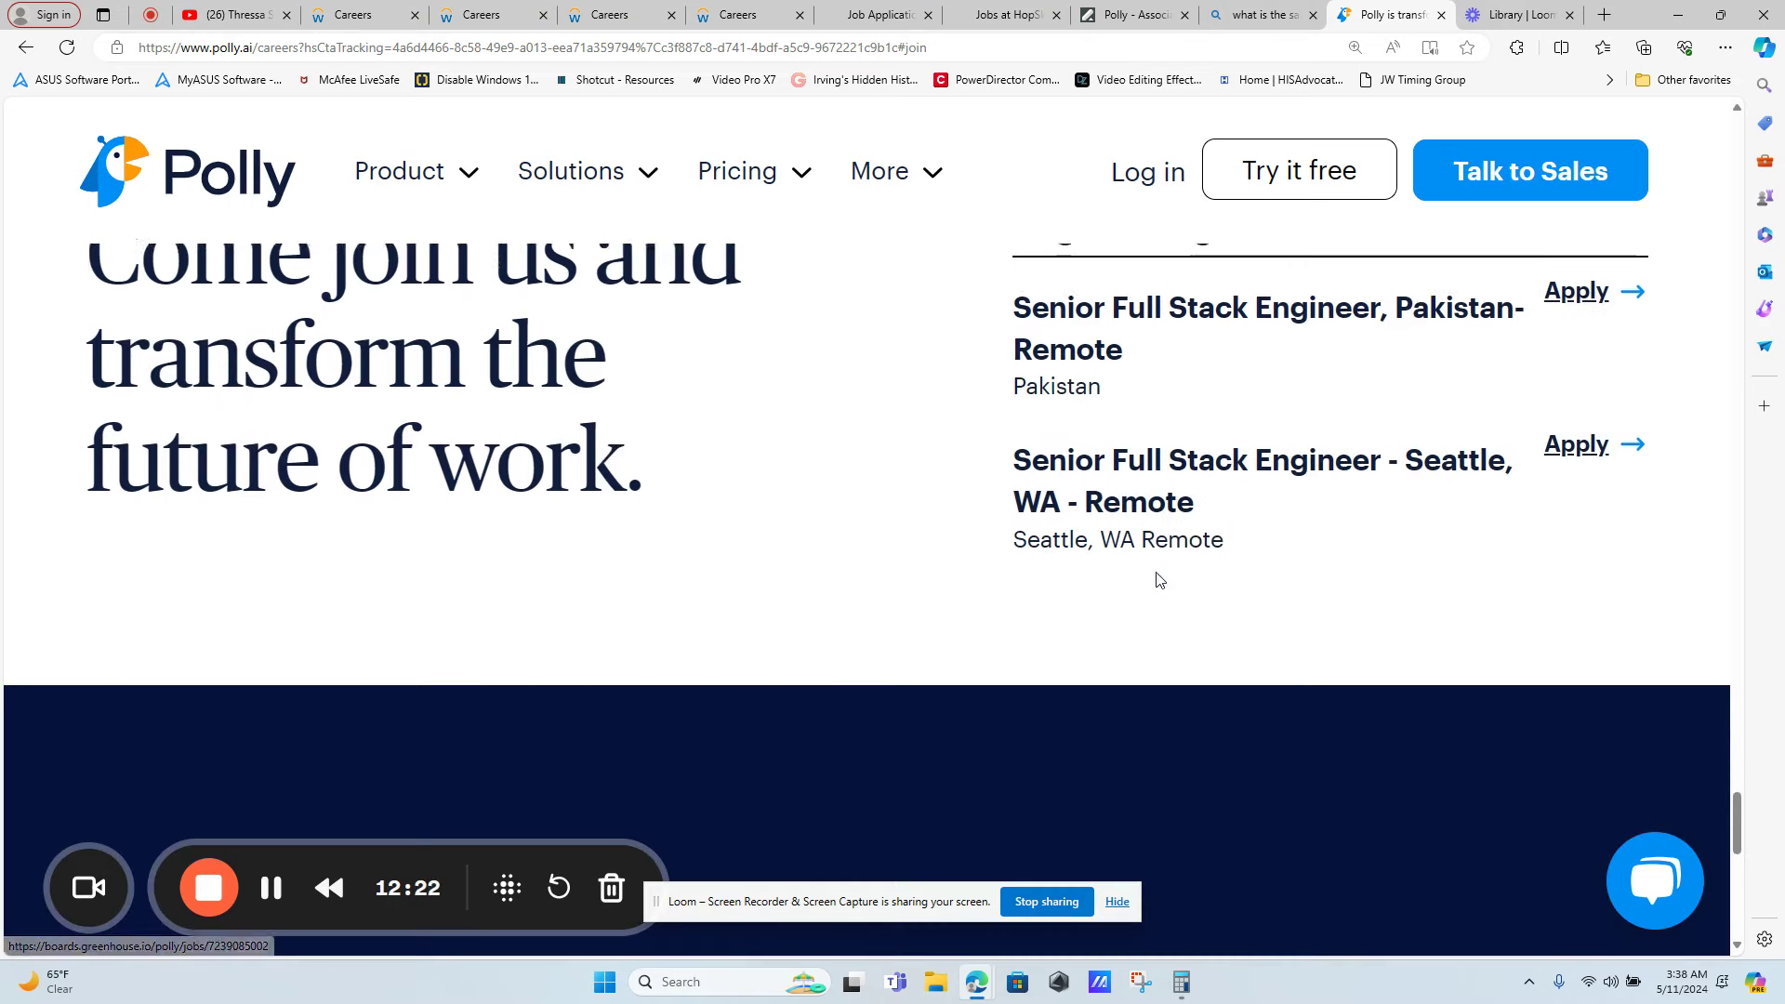
pyautogui.scroll(-3, 1156, 578)
pyautogui.scroll(-3, 1157, 578)
pyautogui.scroll(-2, 1156, 579)
pyautogui.scroll(-2, 1156, 579)
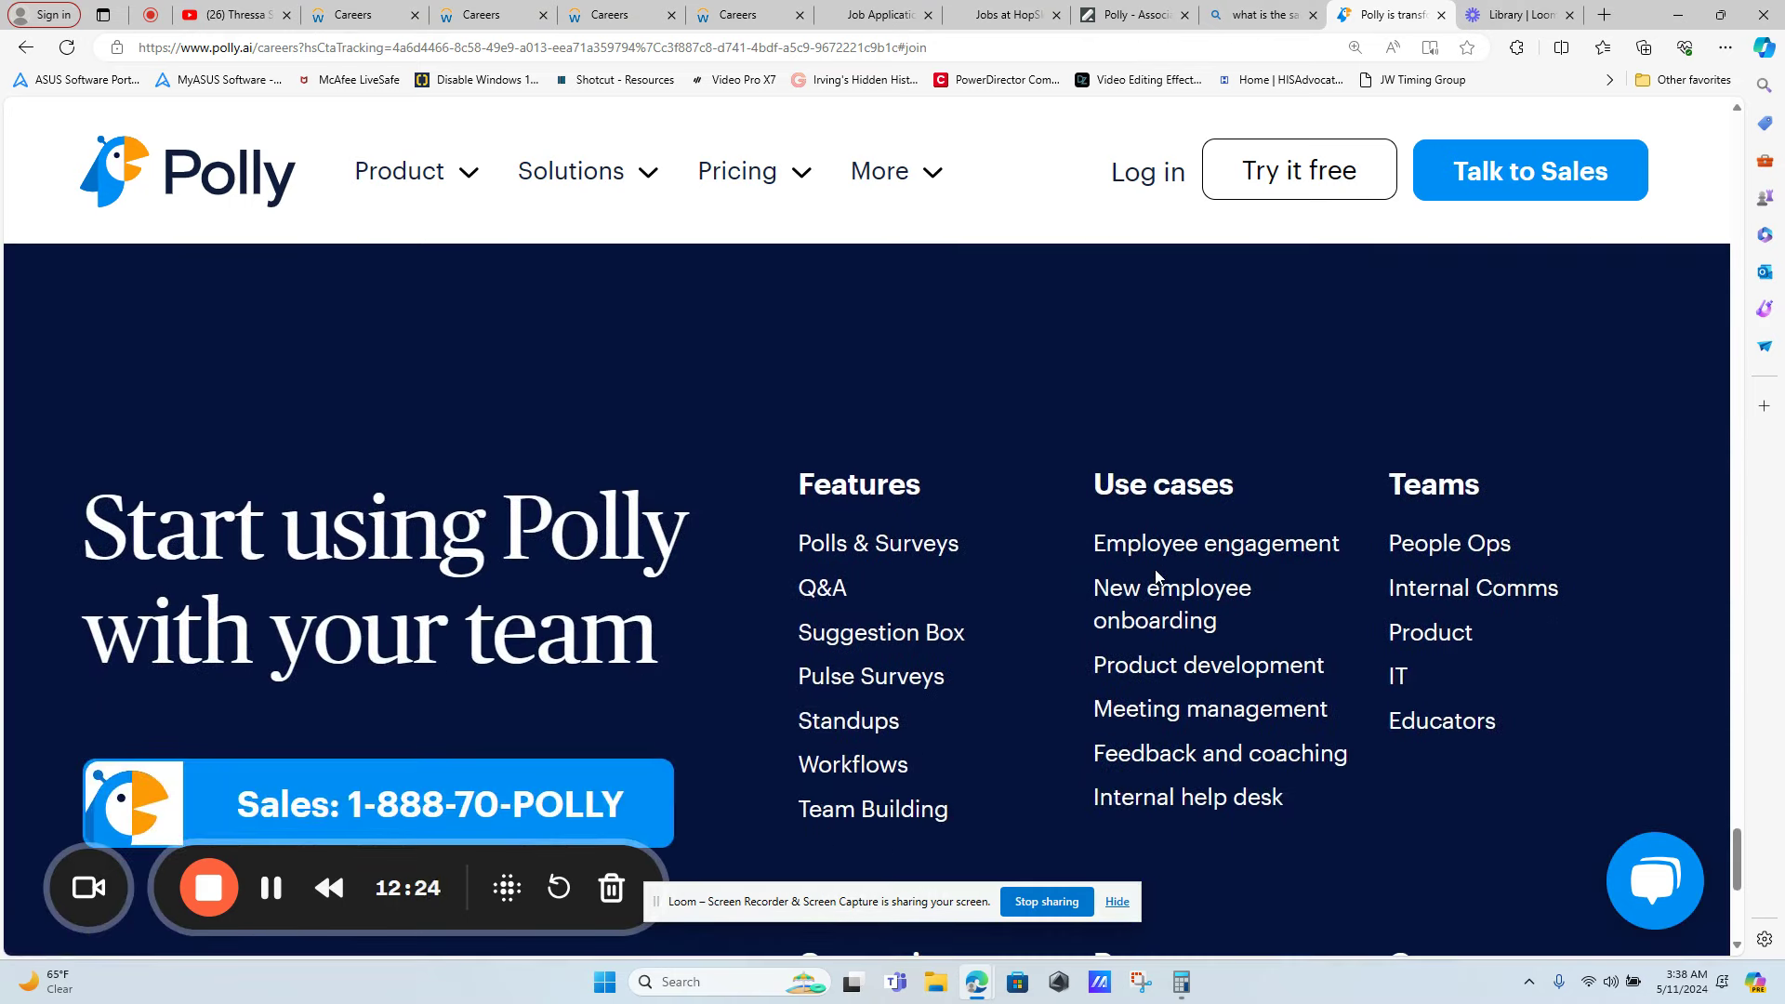
pyautogui.scroll(-3, 1149, 560)
pyautogui.scroll(-3, 1148, 560)
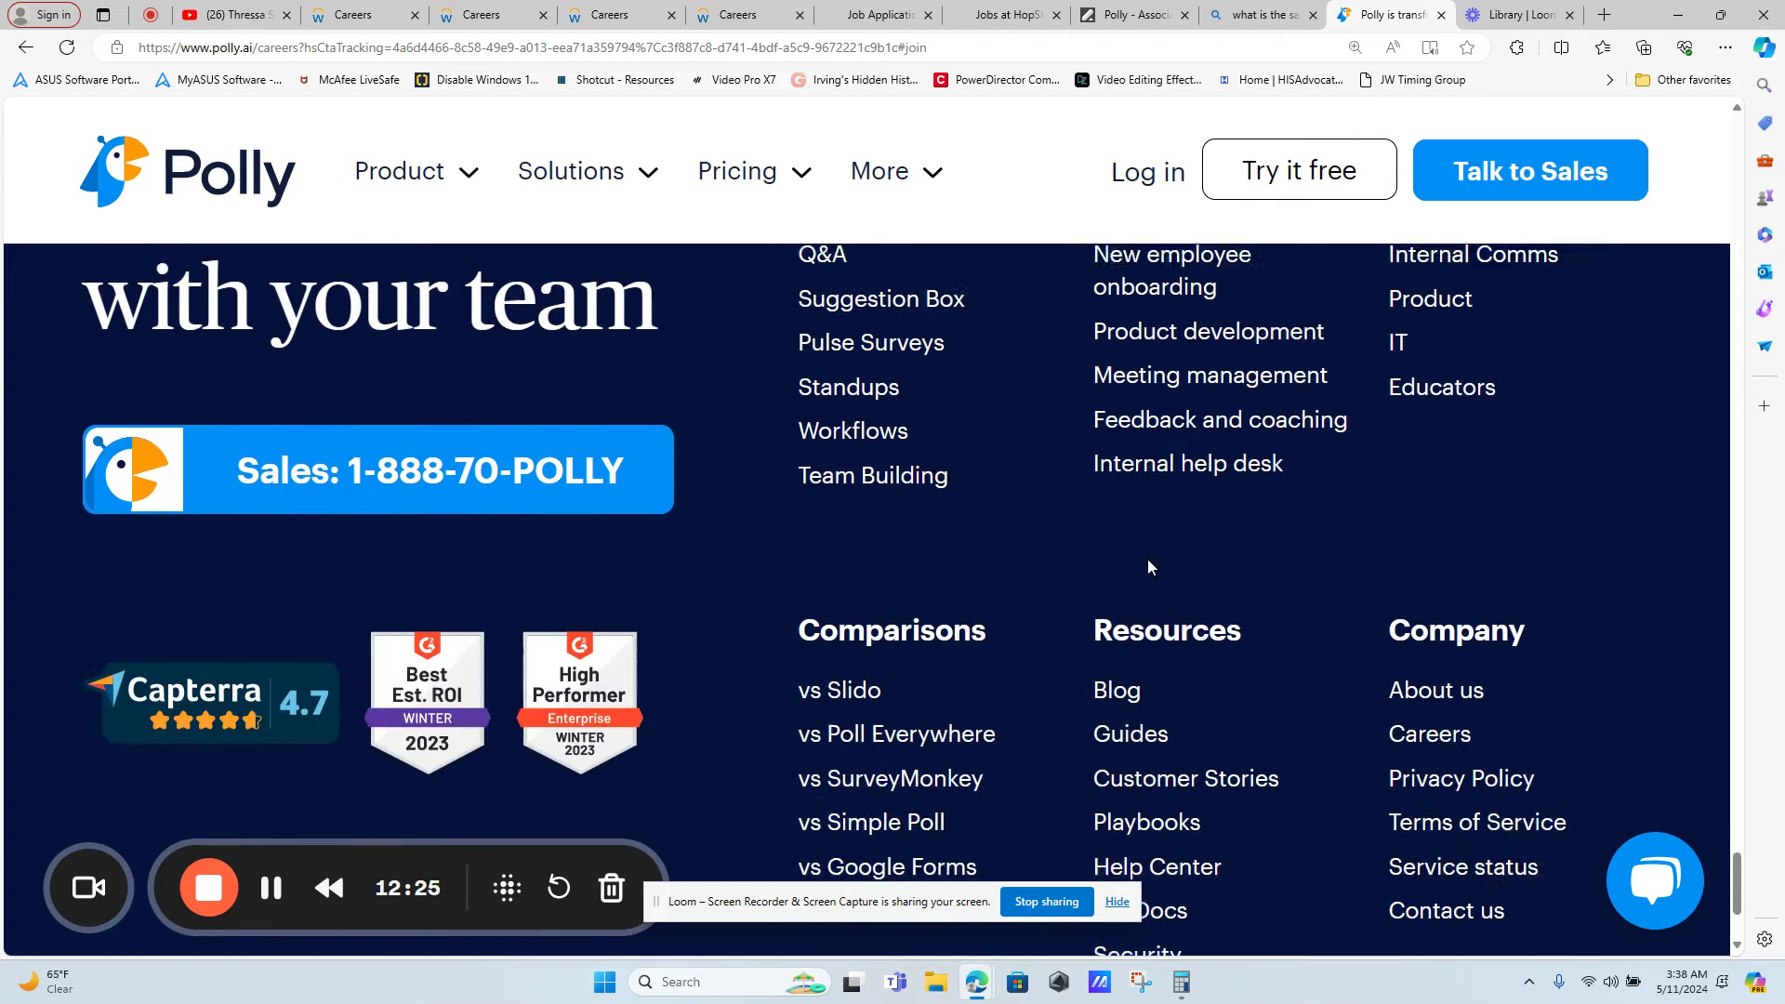
pyautogui.scroll(-1, 1148, 559)
pyautogui.scroll(-1, 1148, 560)
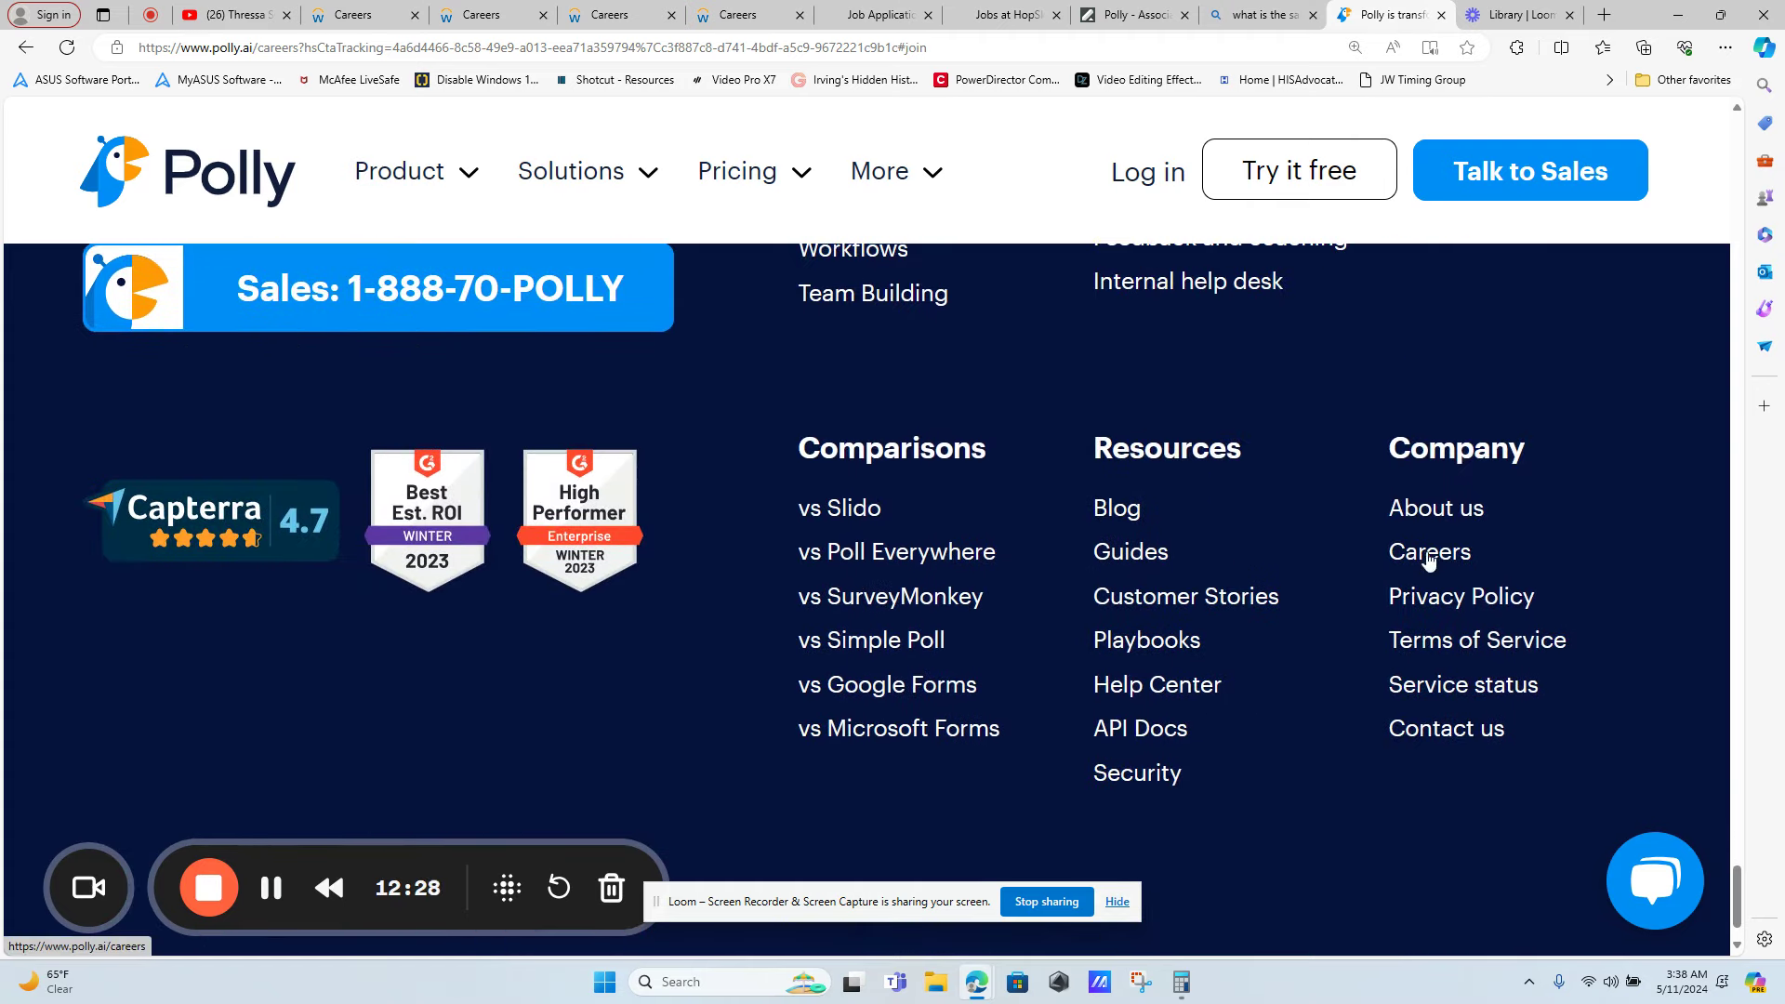
pyautogui.scroll(4, 1340, 600)
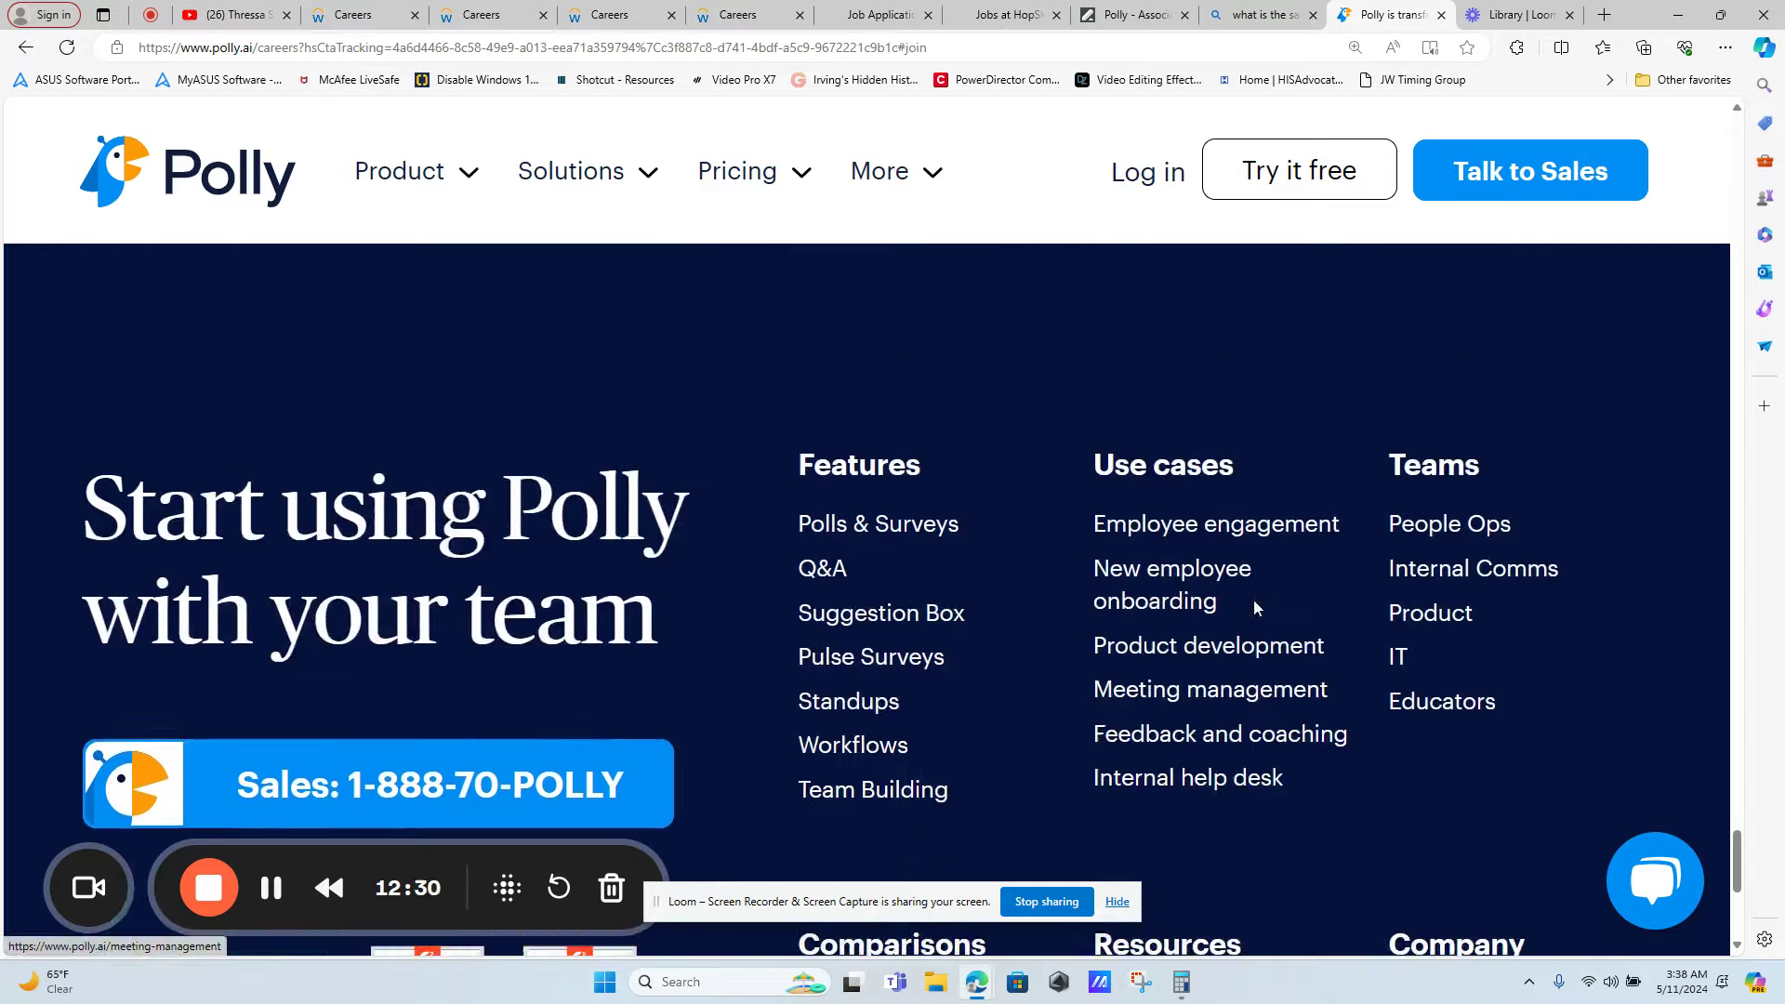
pyautogui.scroll(4, 1254, 599)
pyautogui.scroll(3, 1237, 573)
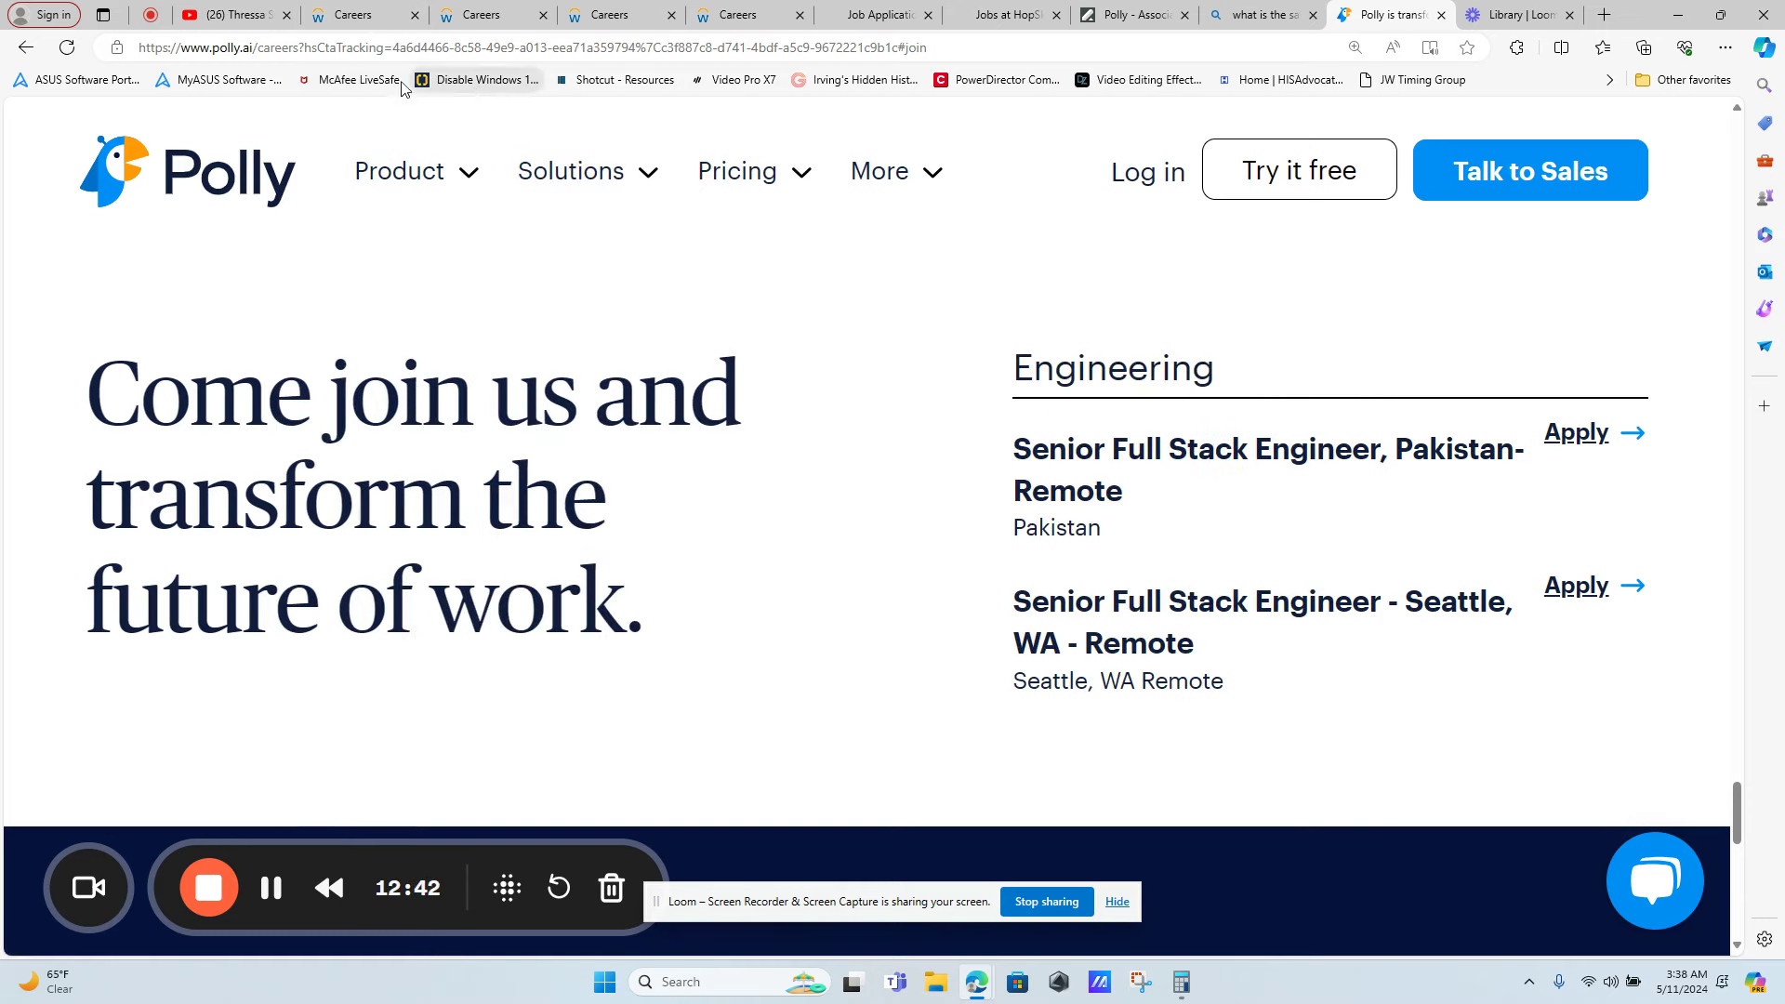
pyautogui.click(235, 14)
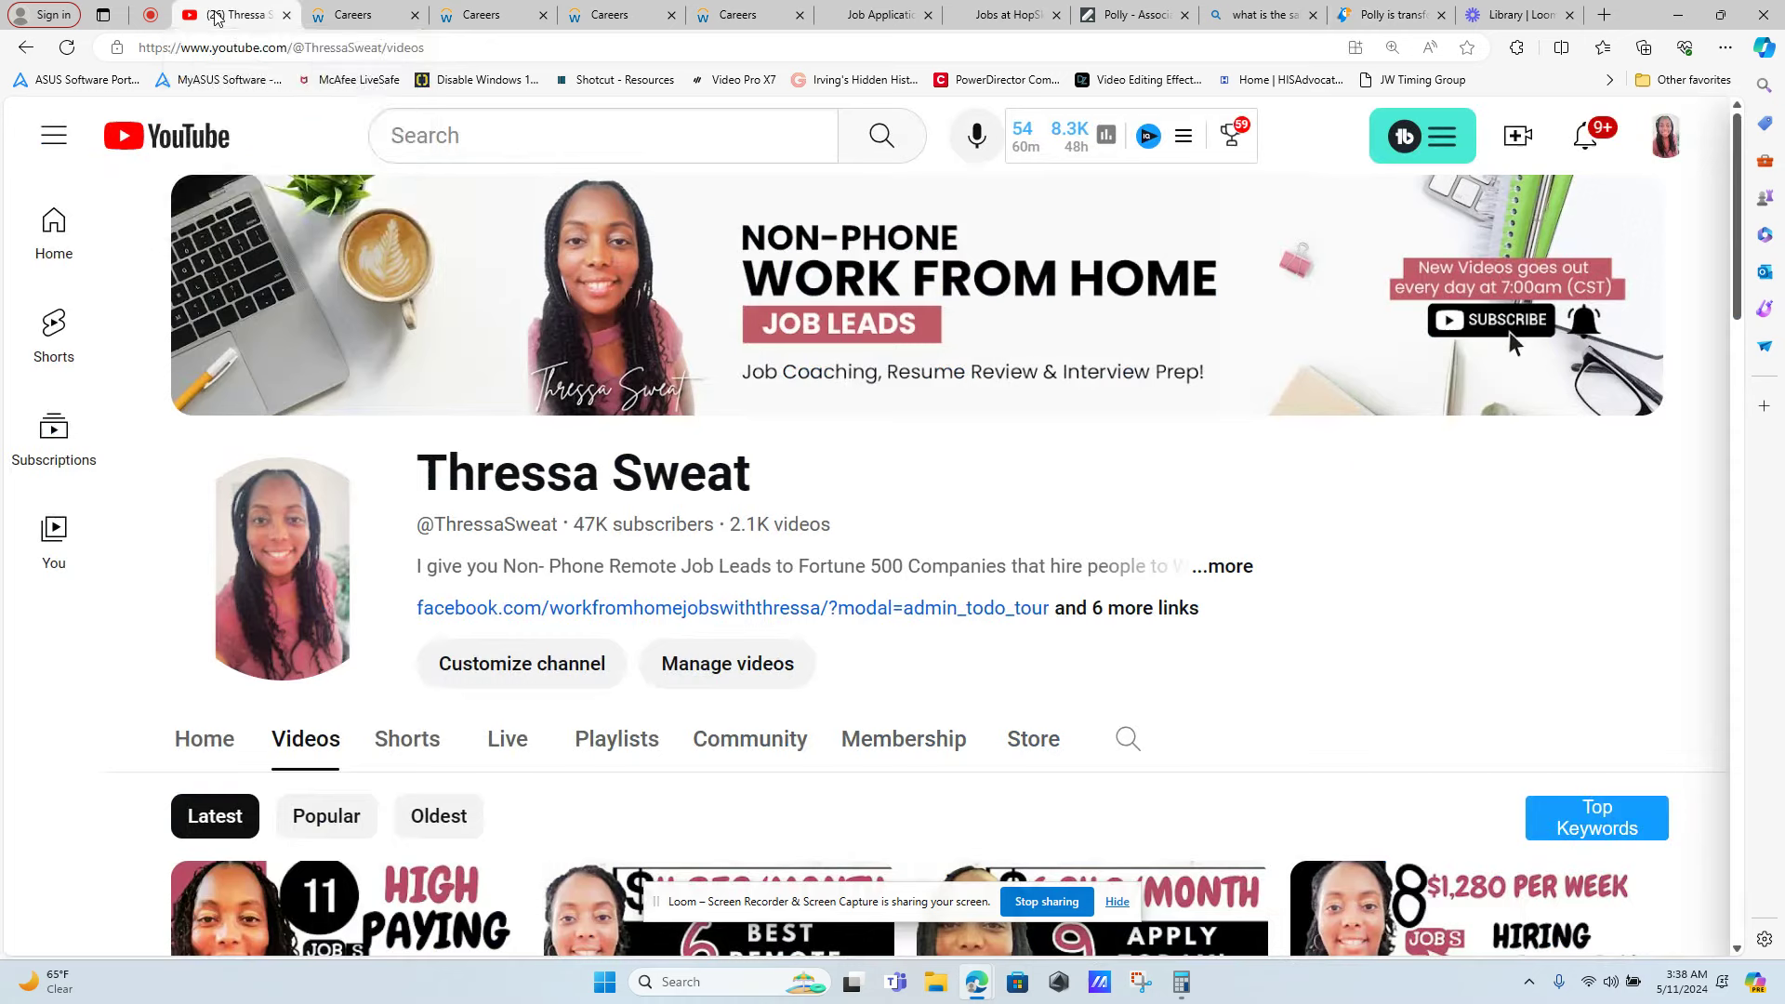
pyautogui.moveTo(1512, 334)
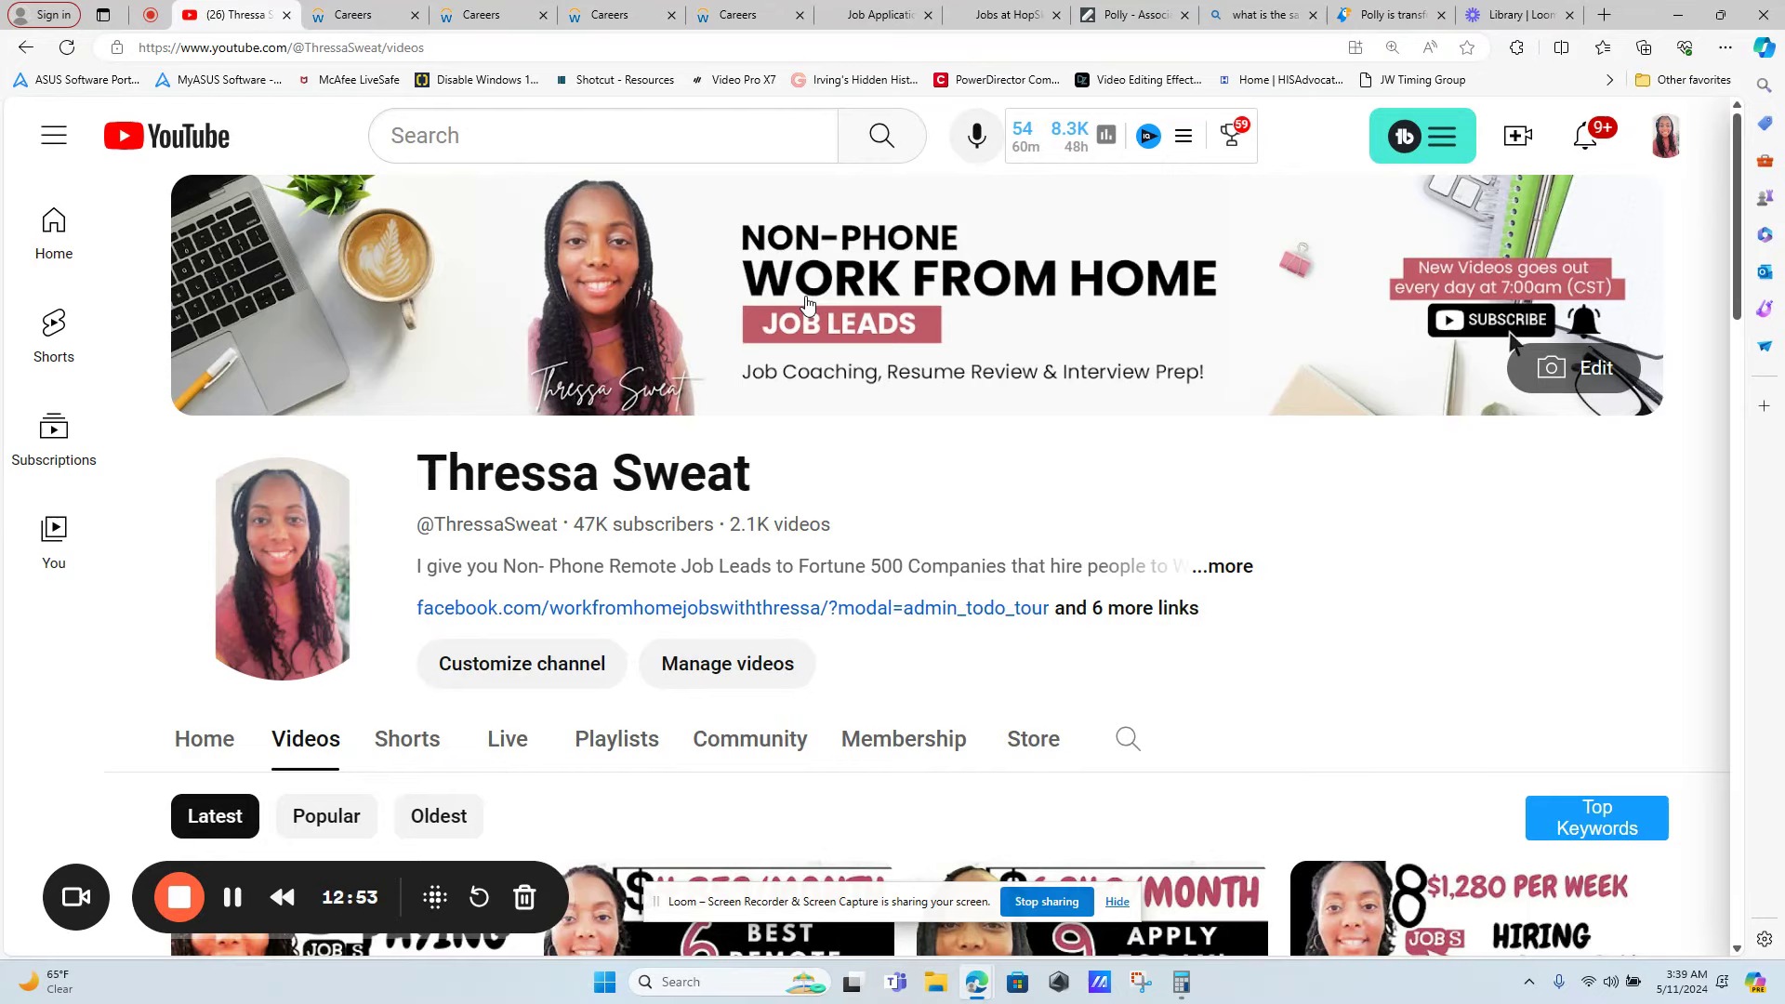
pyautogui.scroll(-2, 945, 360)
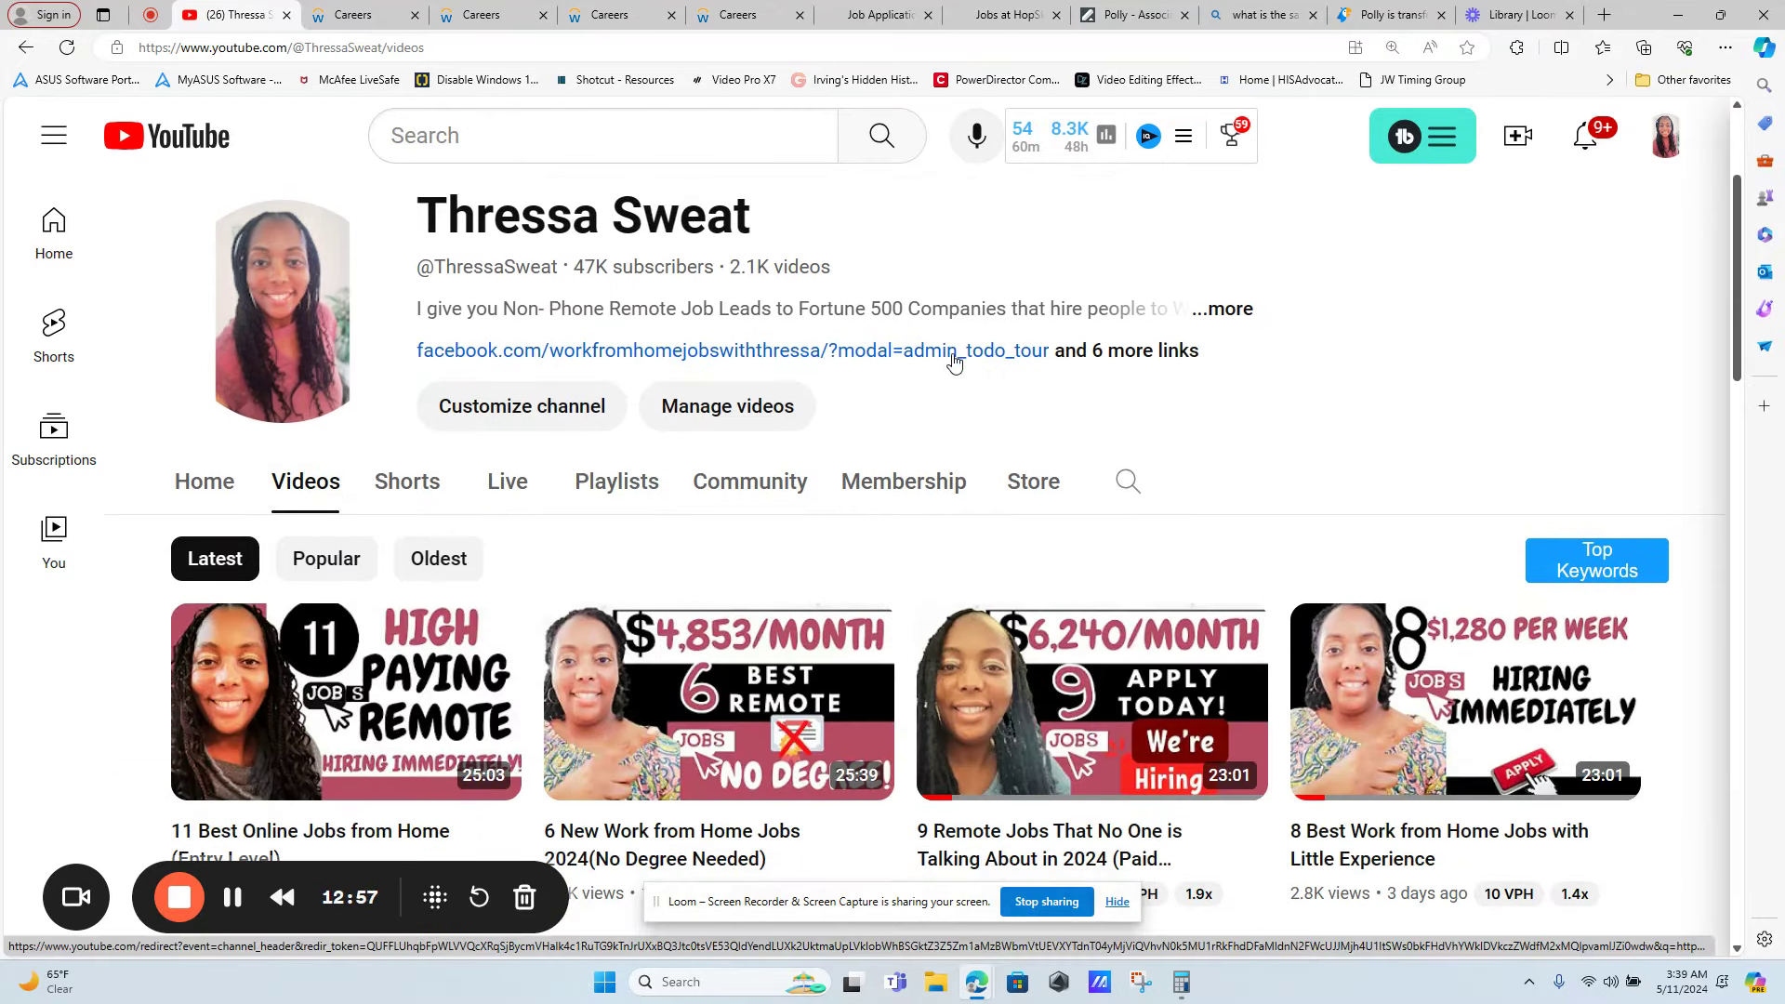
pyautogui.scroll(-2, 956, 360)
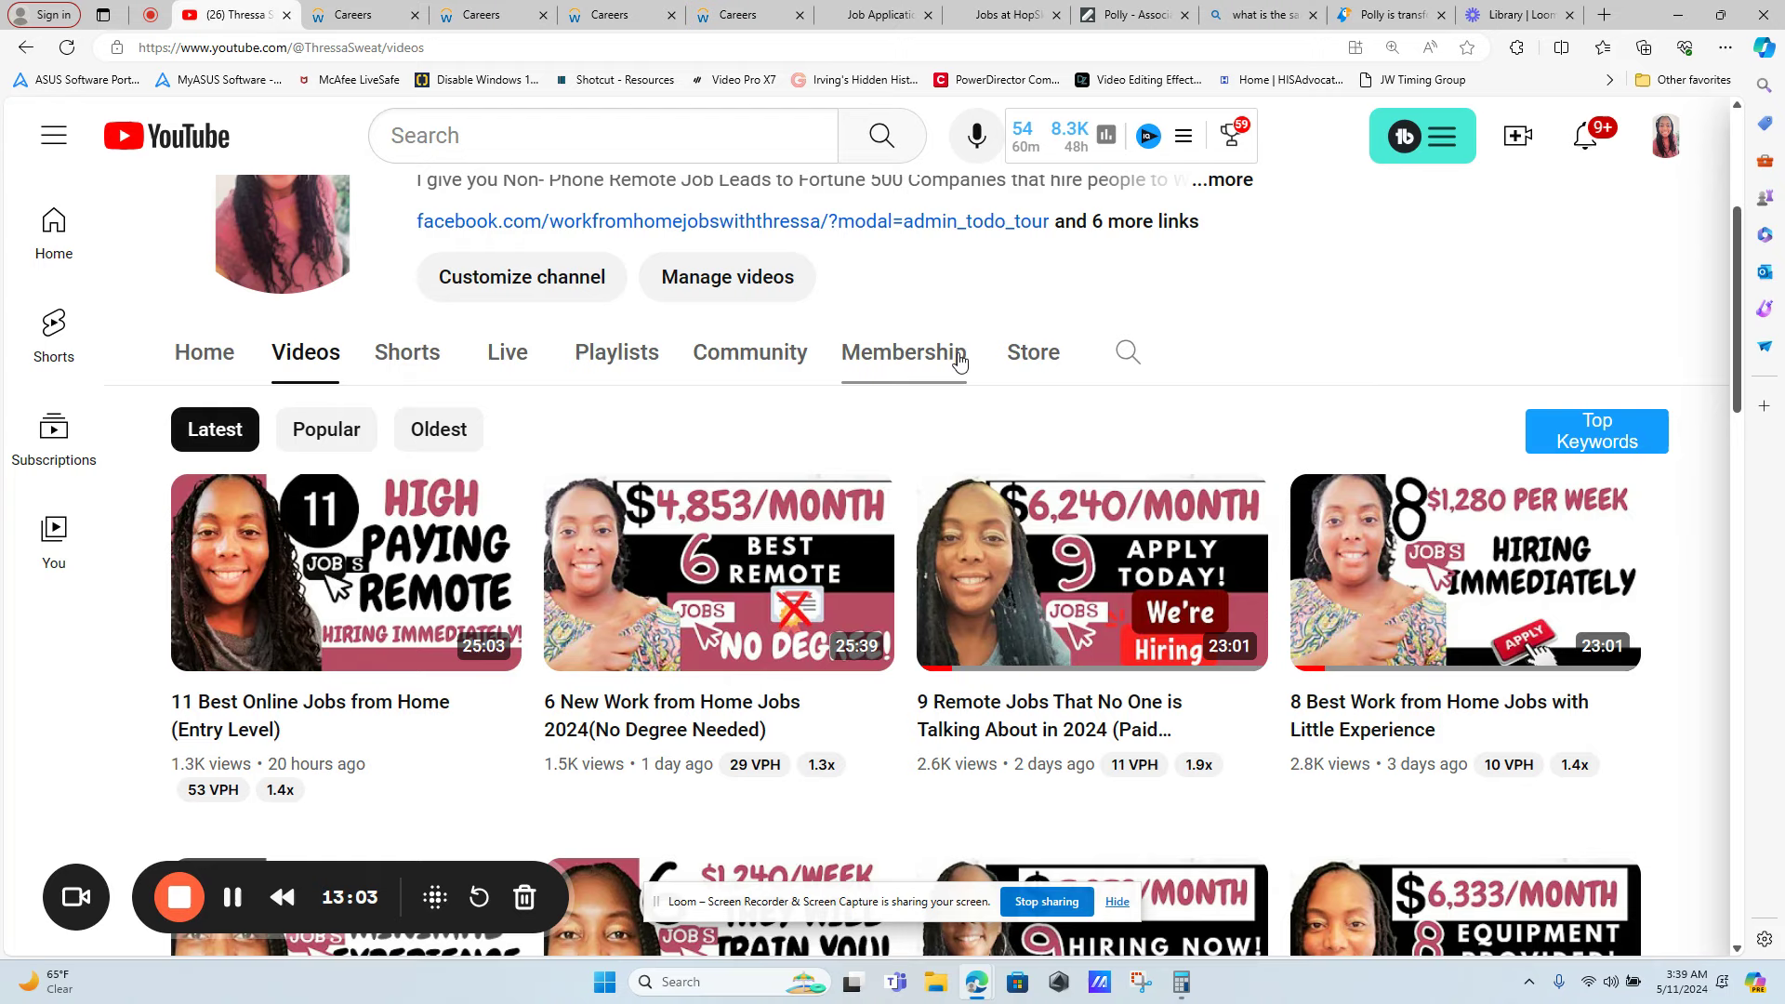
pyautogui.scroll(-2, 958, 359)
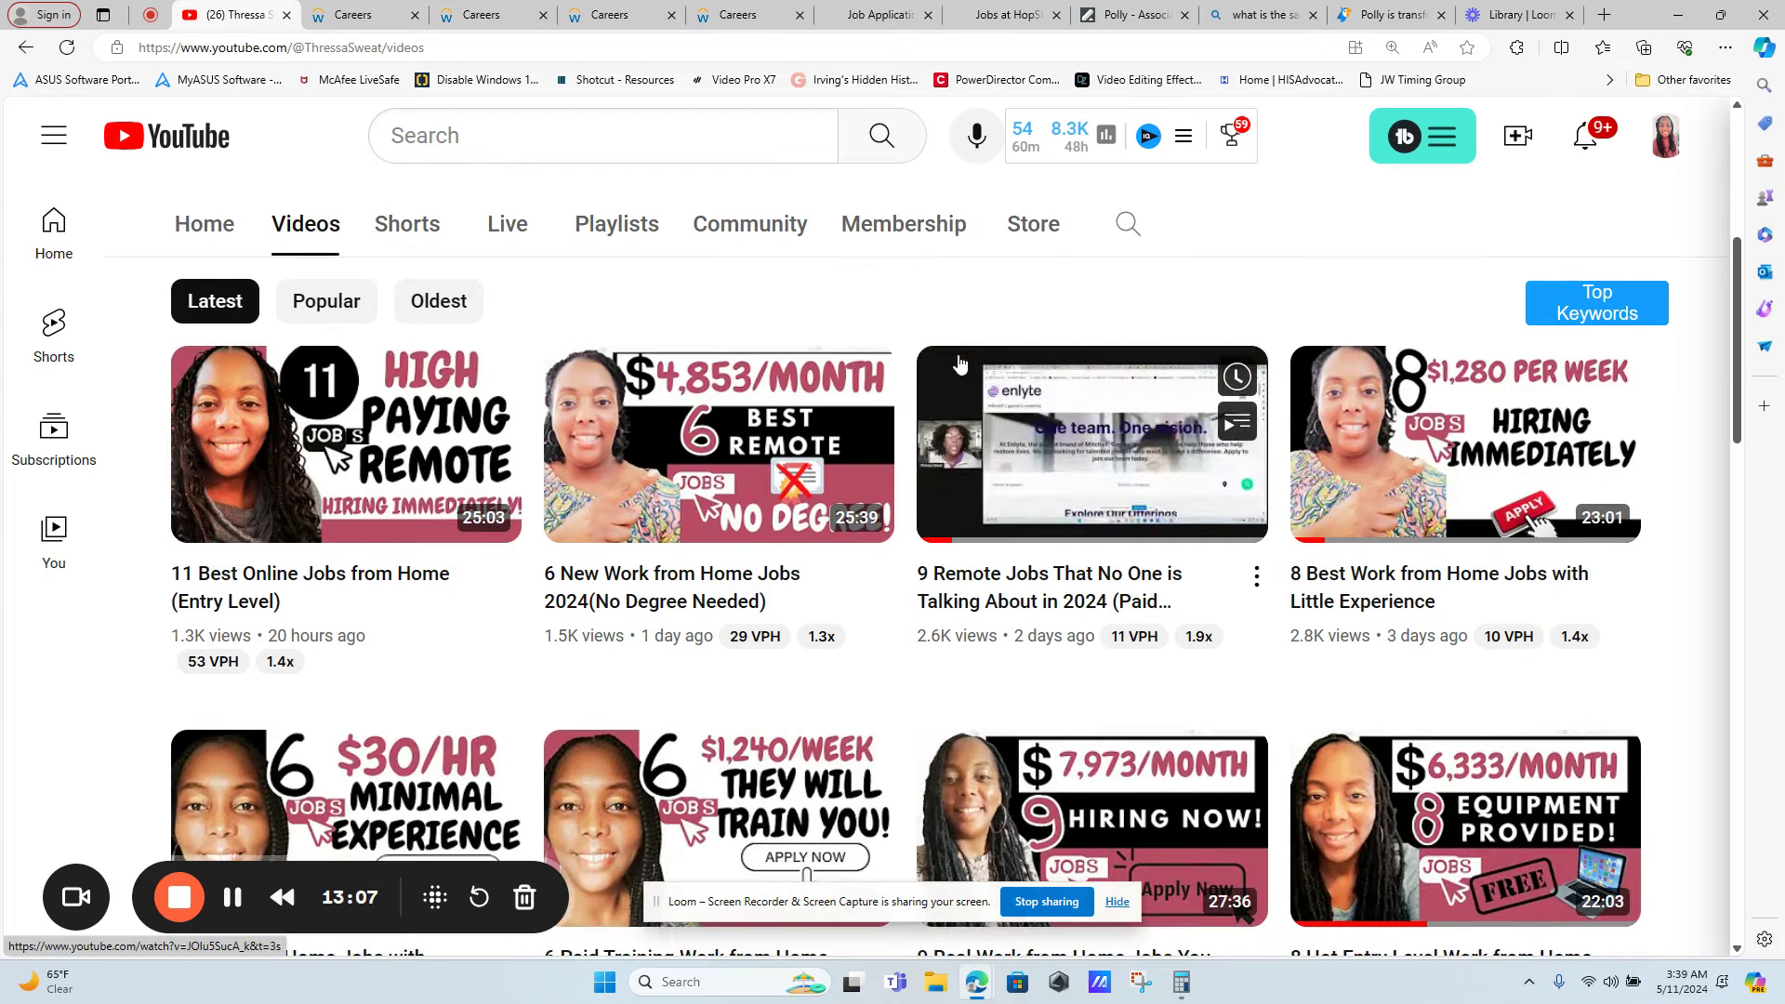
pyautogui.scroll(-2, 866, 377)
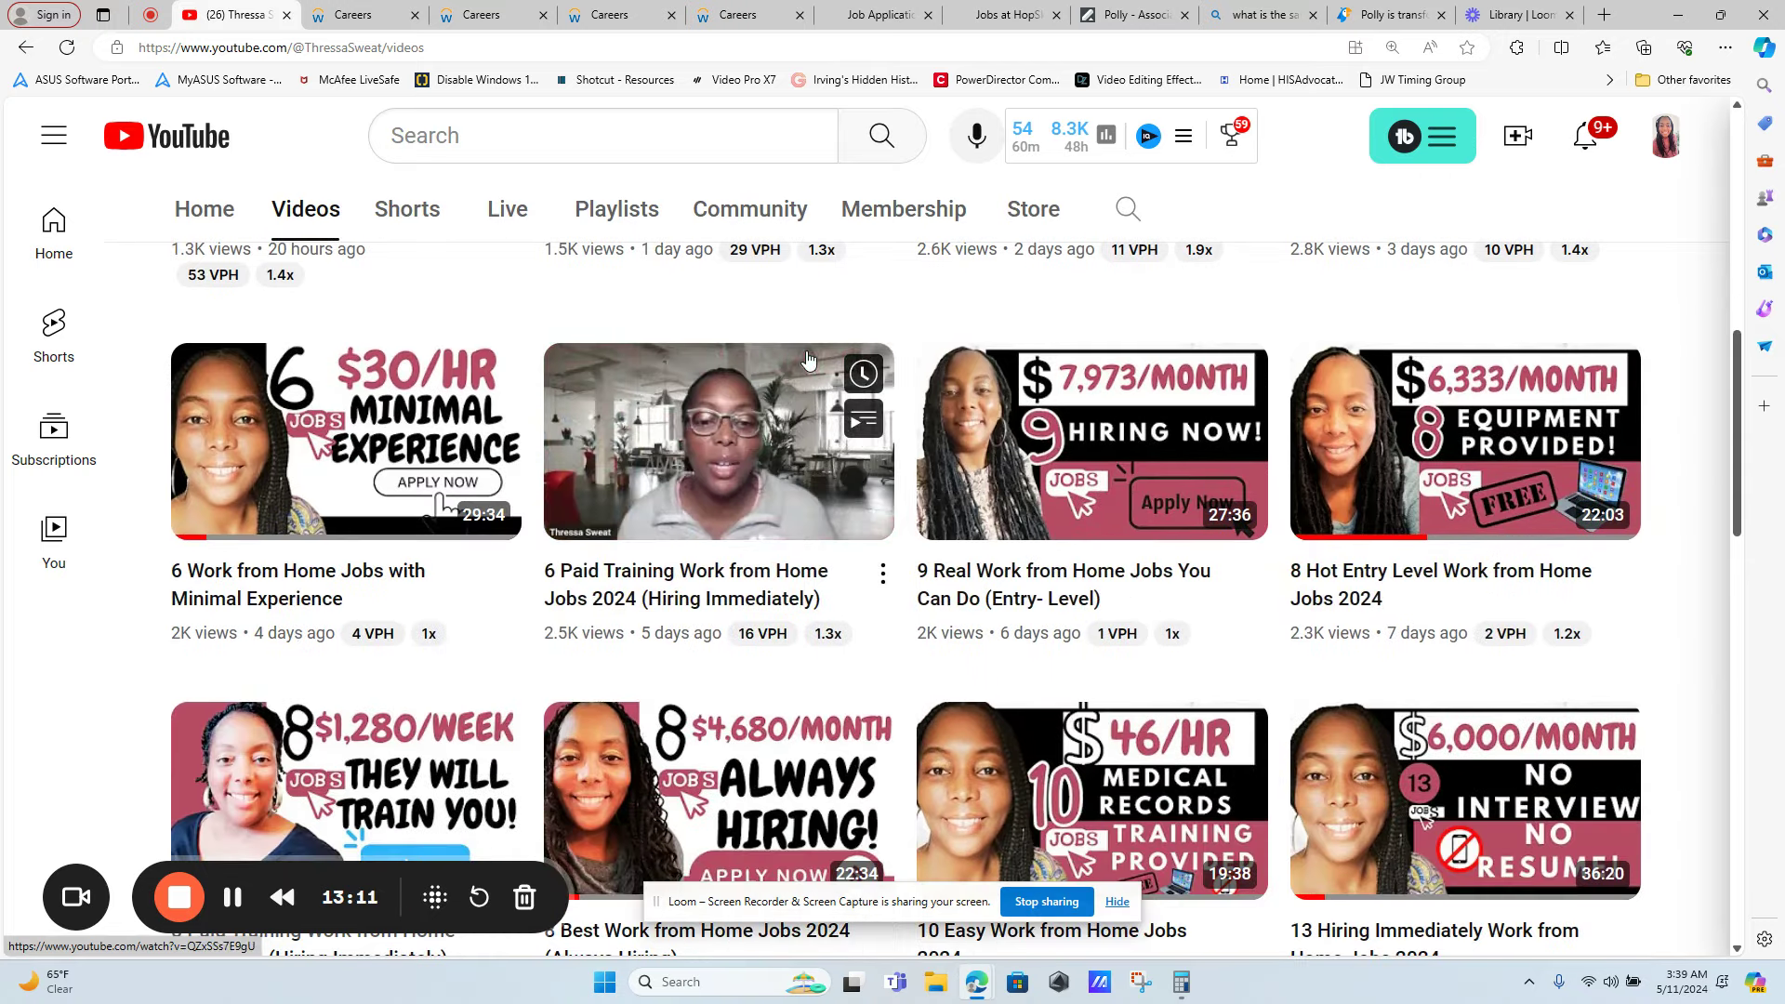
pyautogui.moveTo(347, 823)
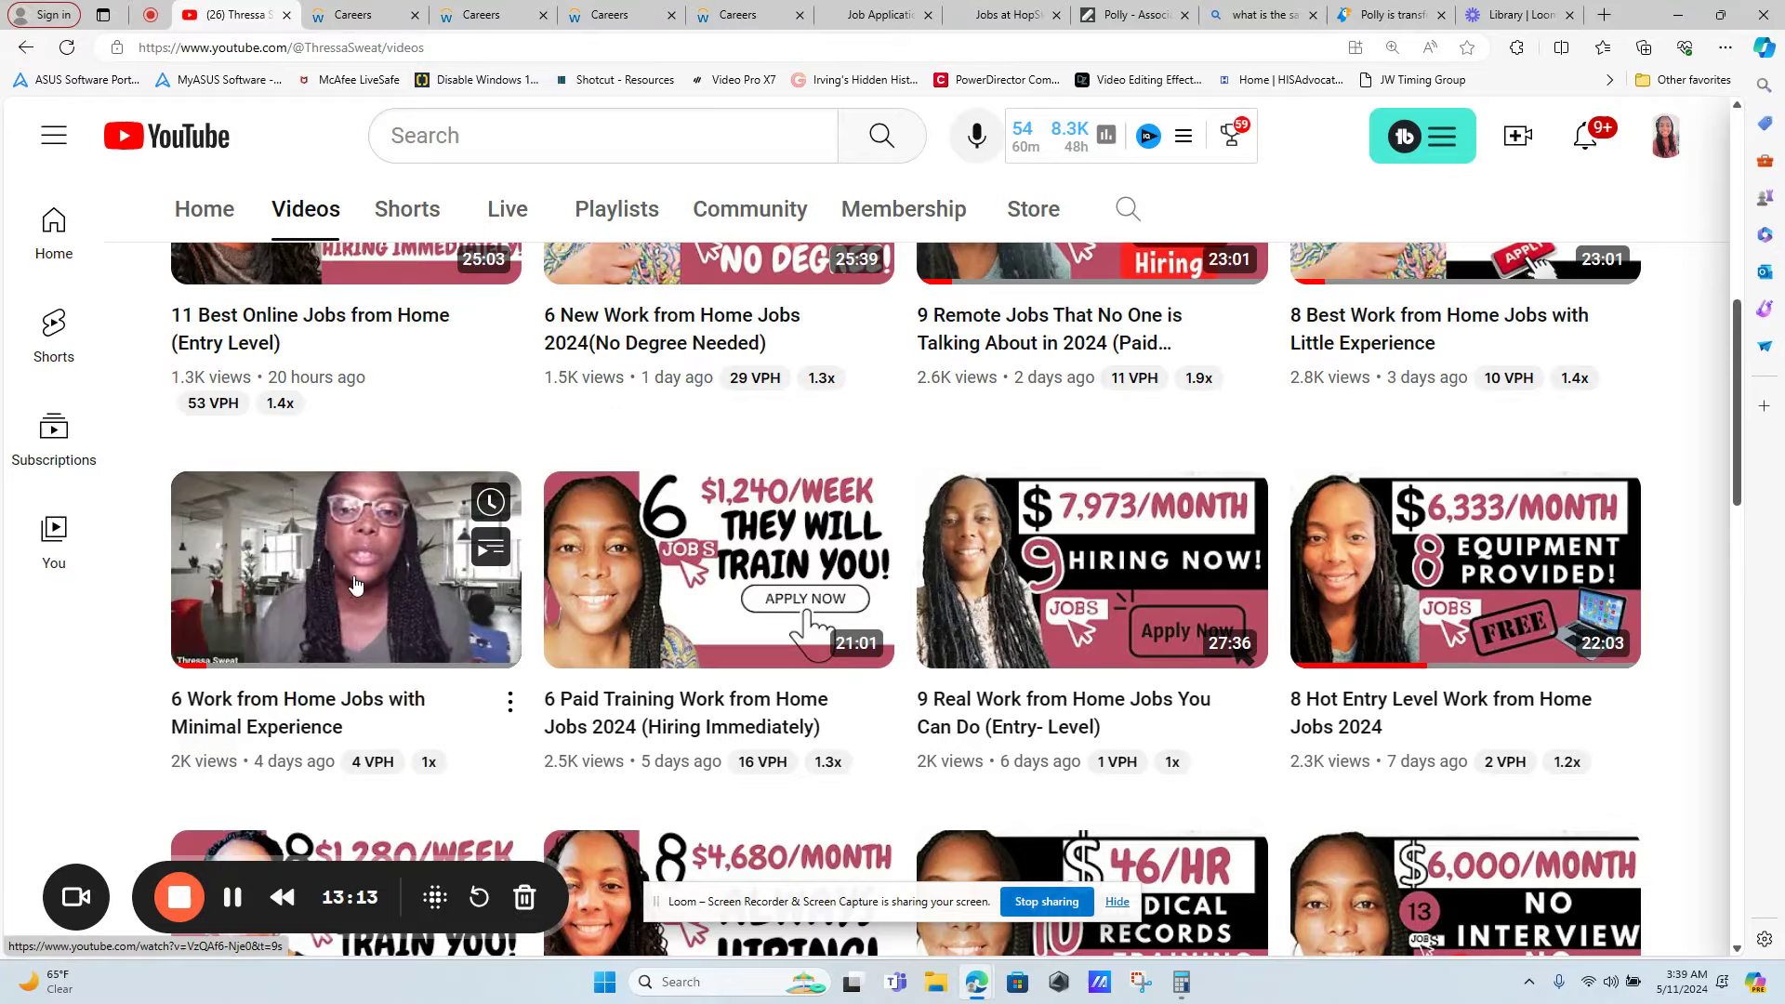
pyautogui.scroll(1, 356, 585)
pyautogui.scroll(1, 356, 586)
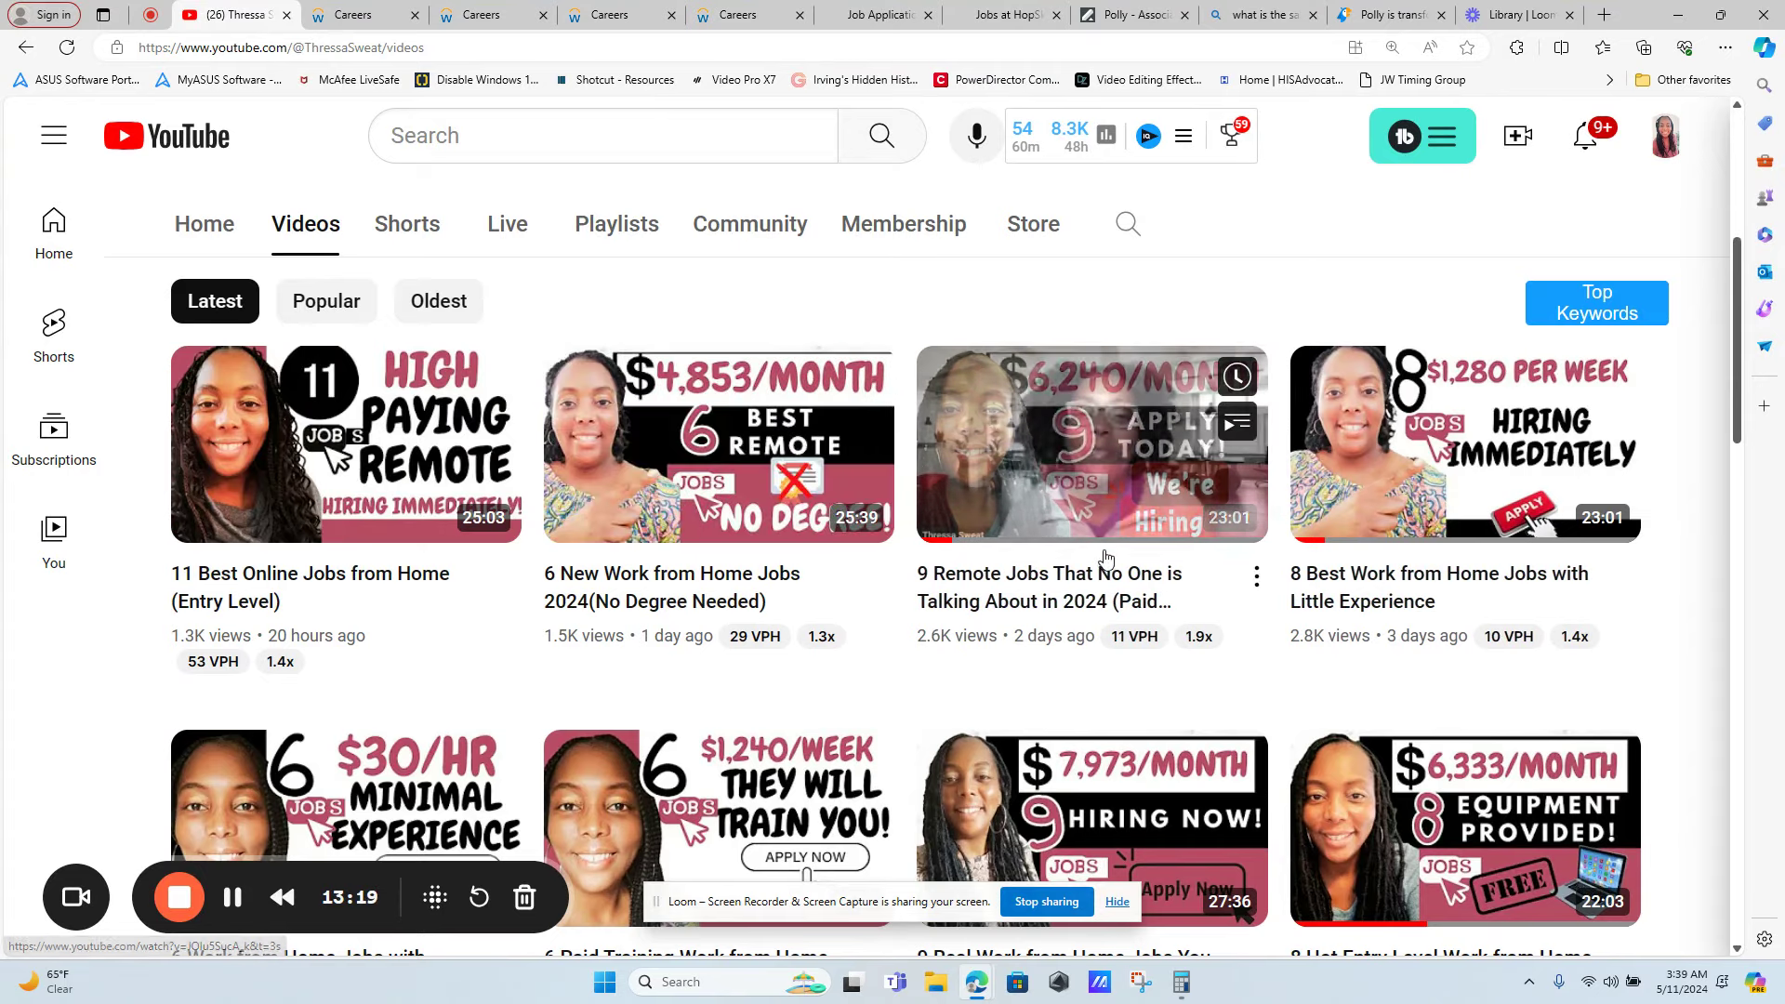
pyautogui.moveTo(1092, 444)
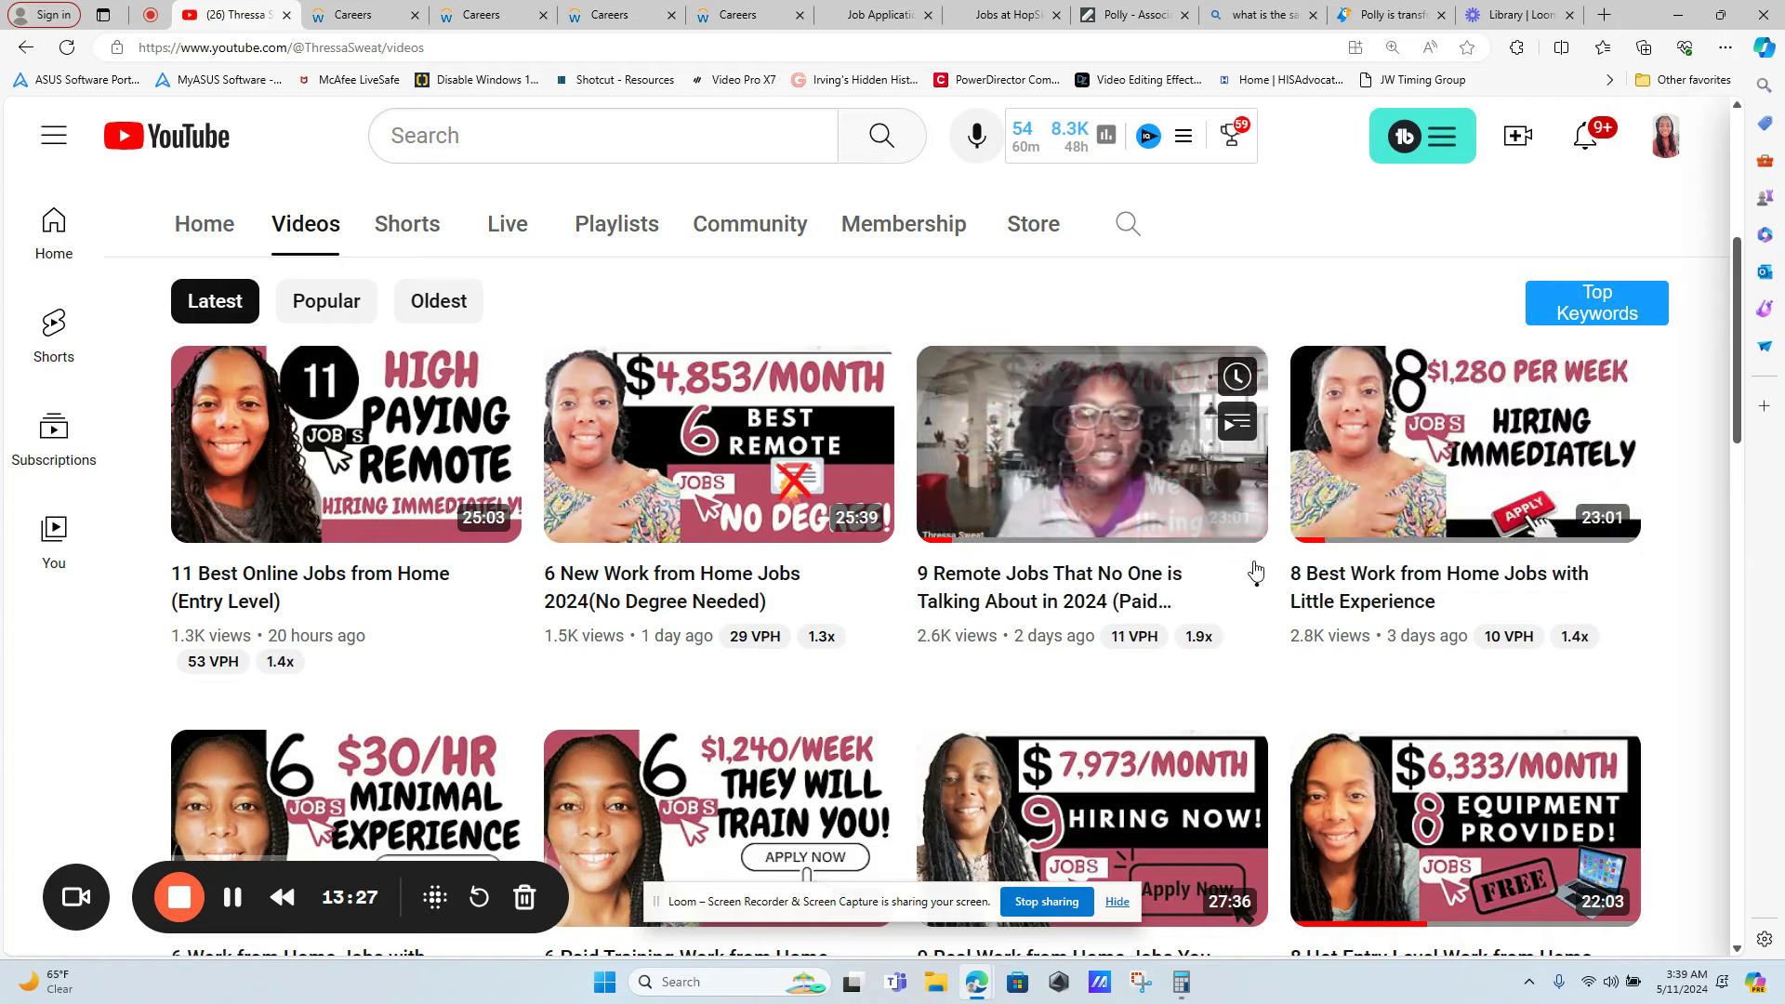
pyautogui.scroll(3, 1255, 572)
pyautogui.scroll(2, 1255, 572)
pyautogui.scroll(2, 1257, 572)
pyautogui.scroll(2, 1255, 572)
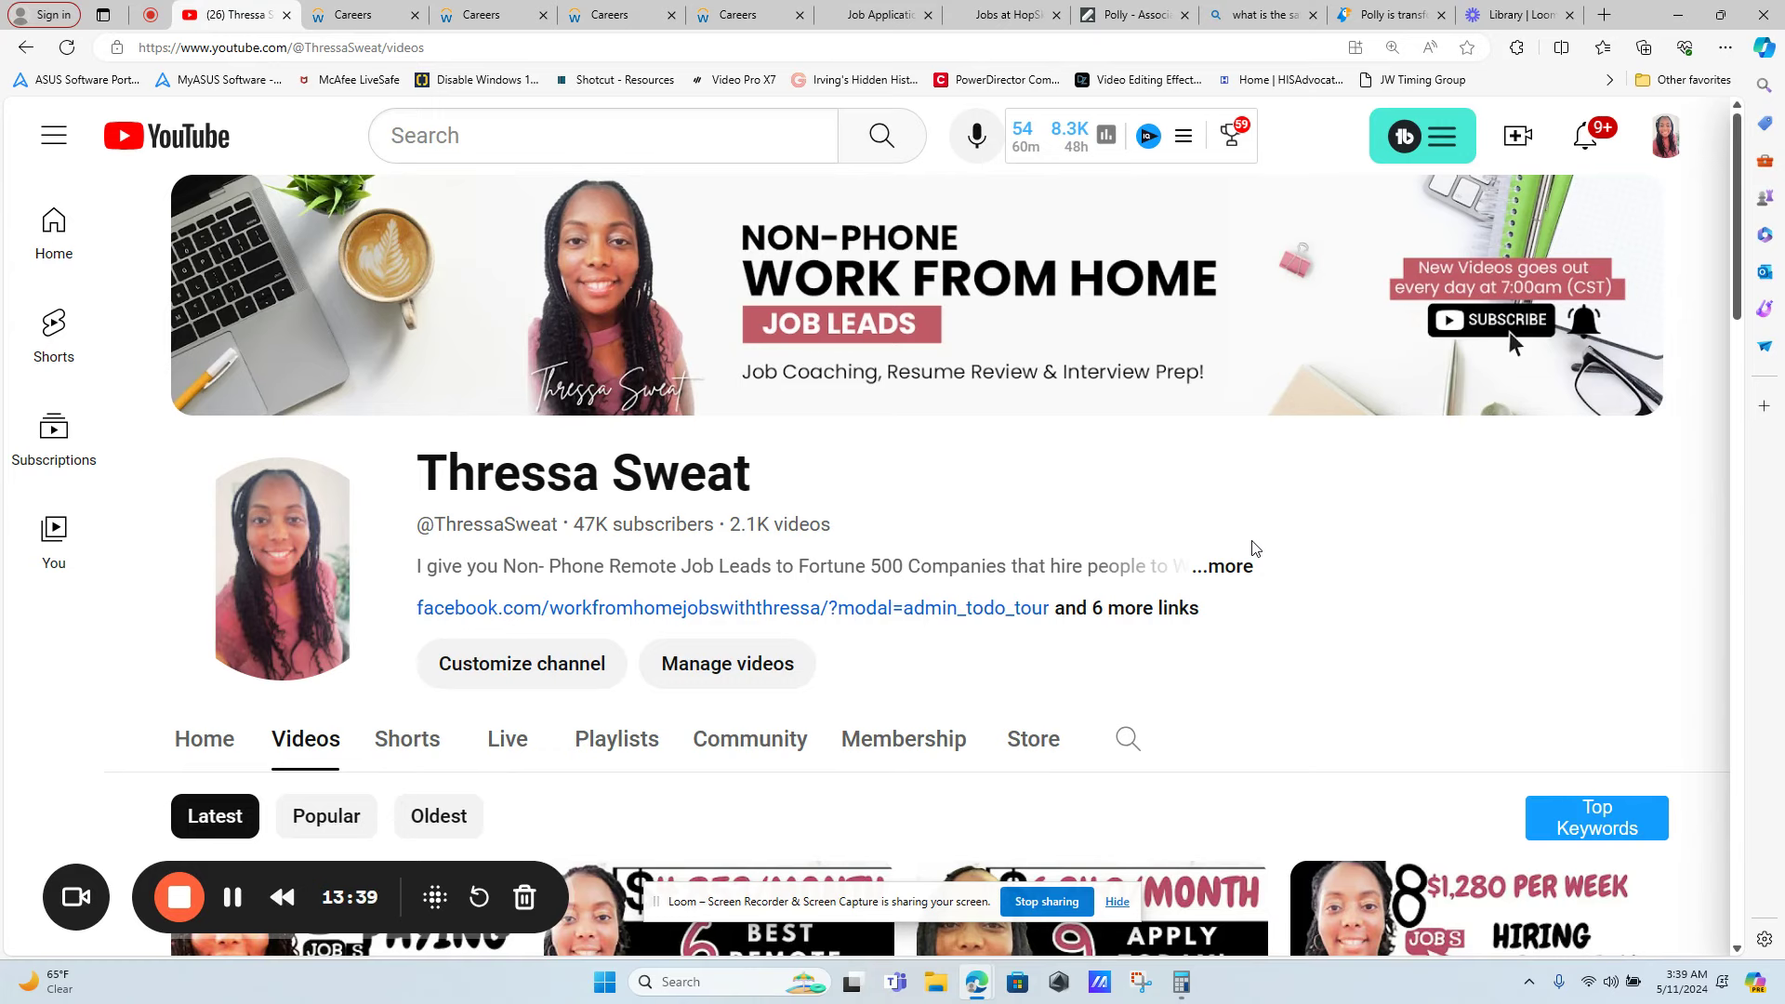
pyautogui.scroll(-2, 1253, 549)
pyautogui.scroll(-1, 1252, 548)
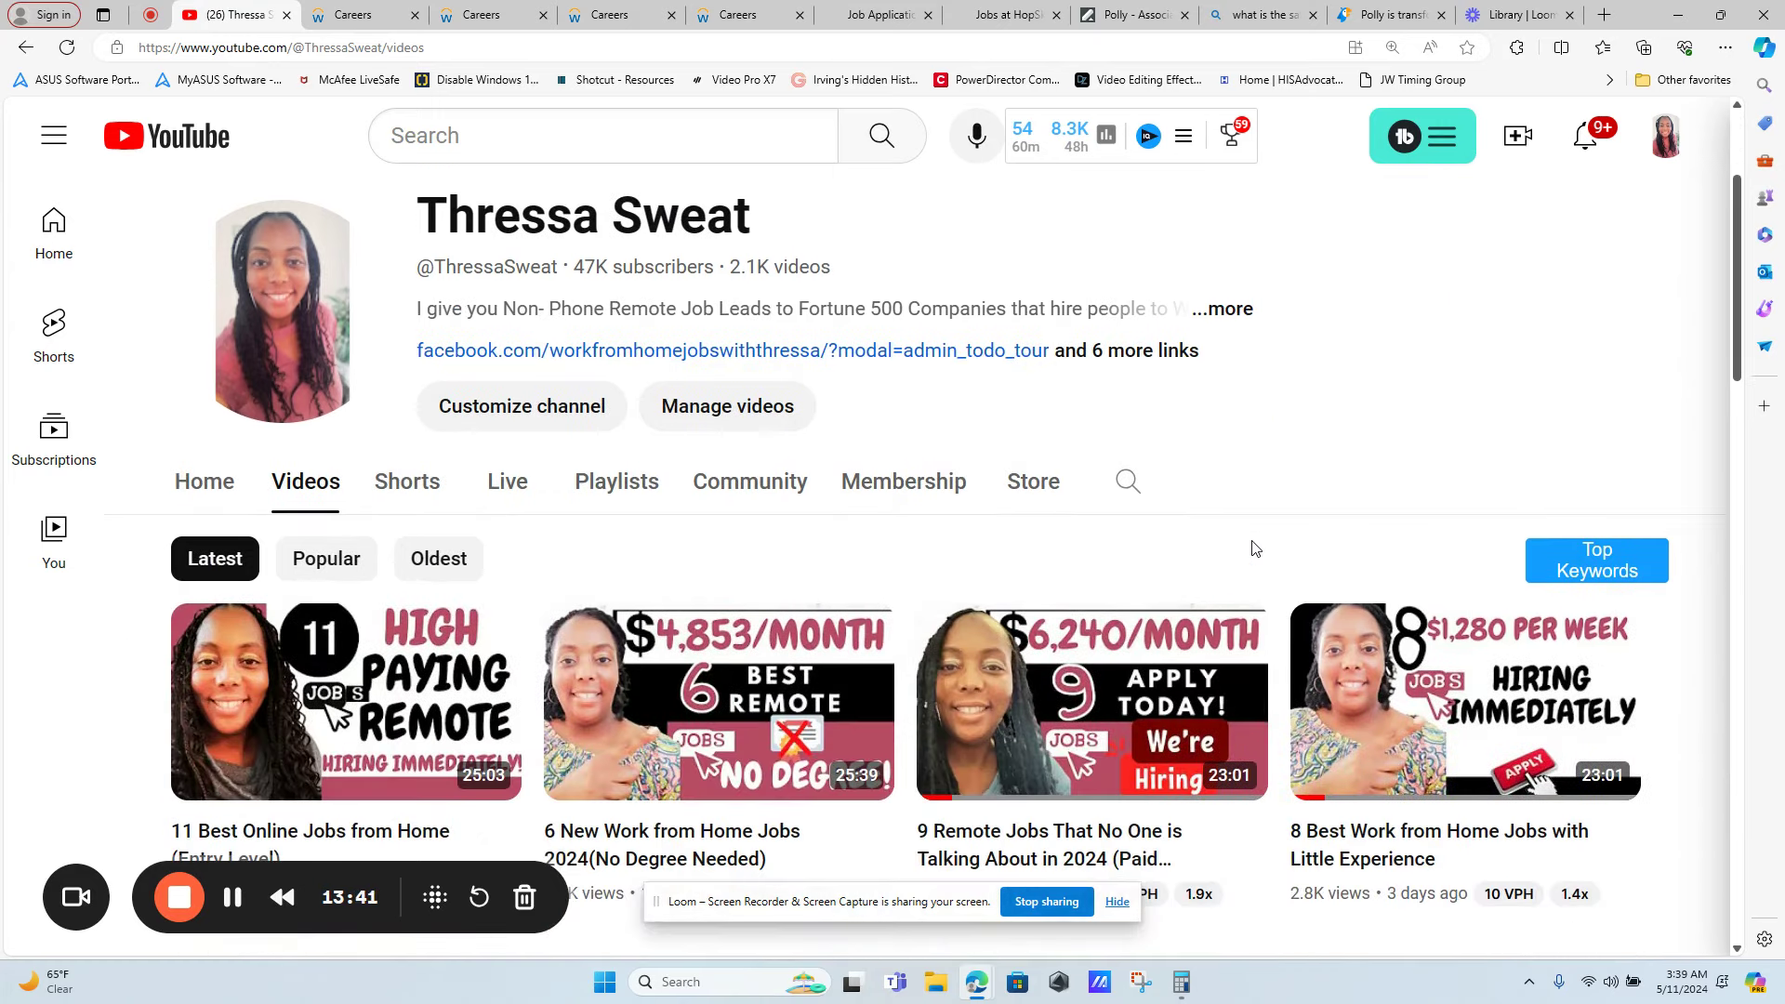
pyautogui.scroll(-1, 1252, 548)
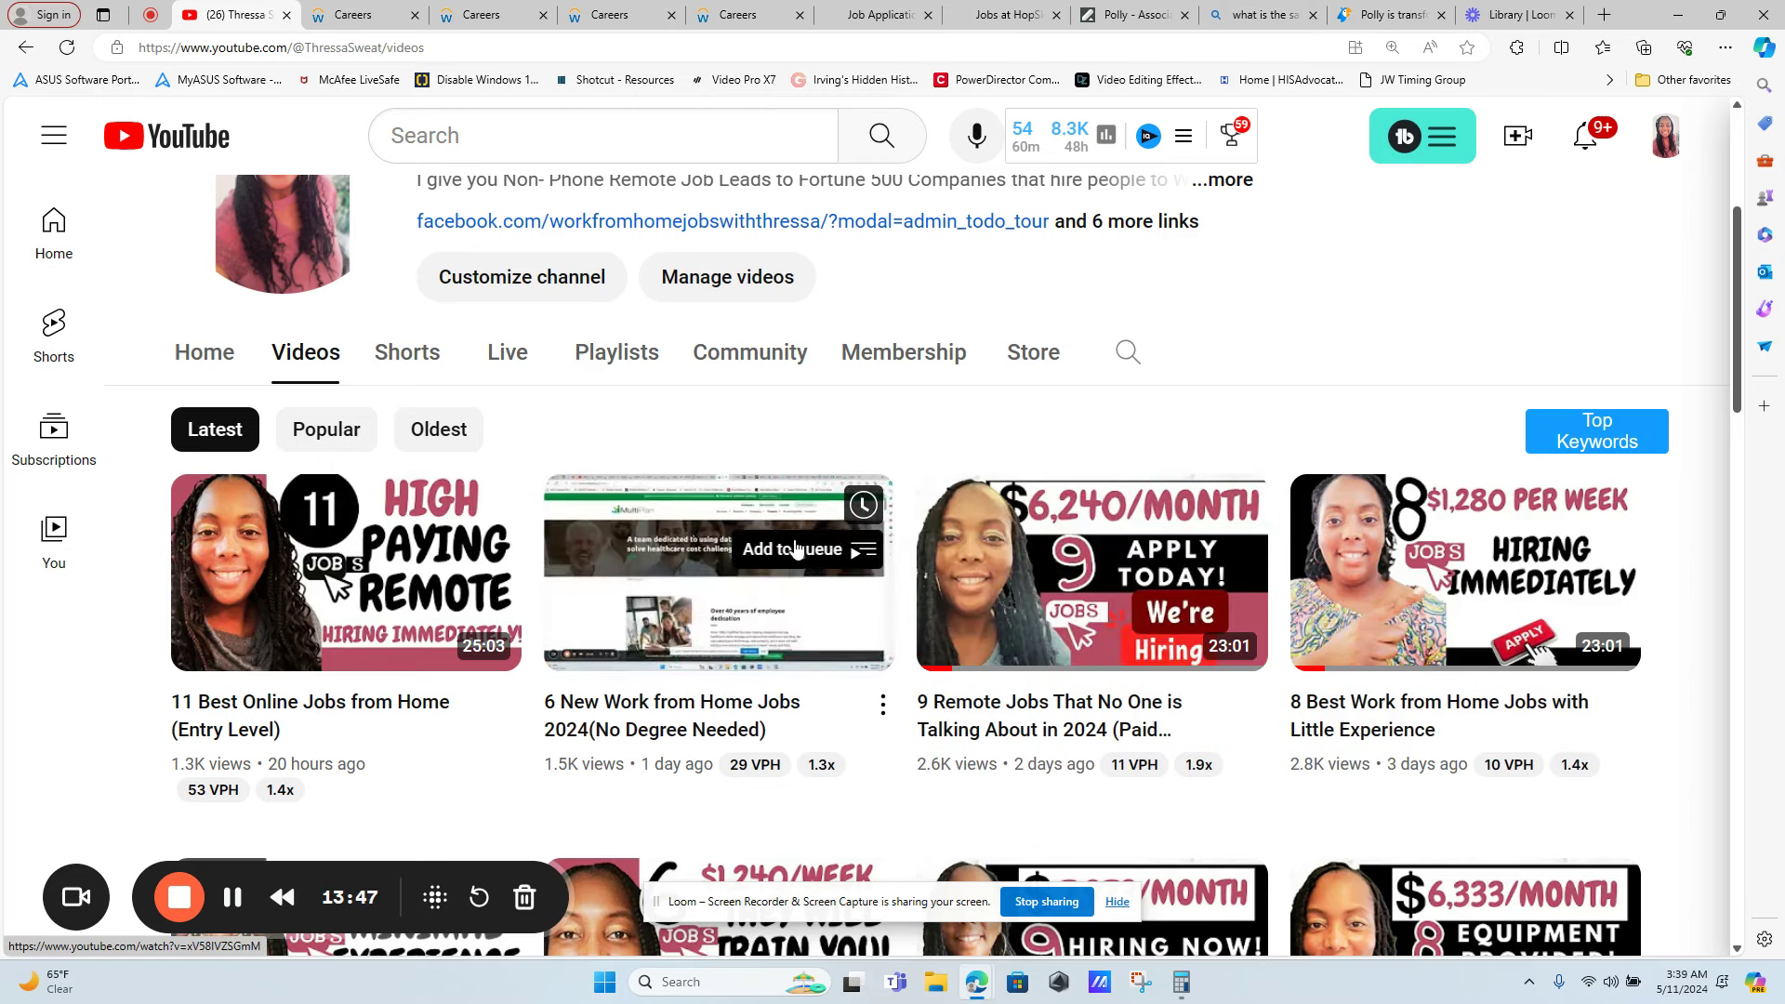
pyautogui.scroll(-1, 798, 551)
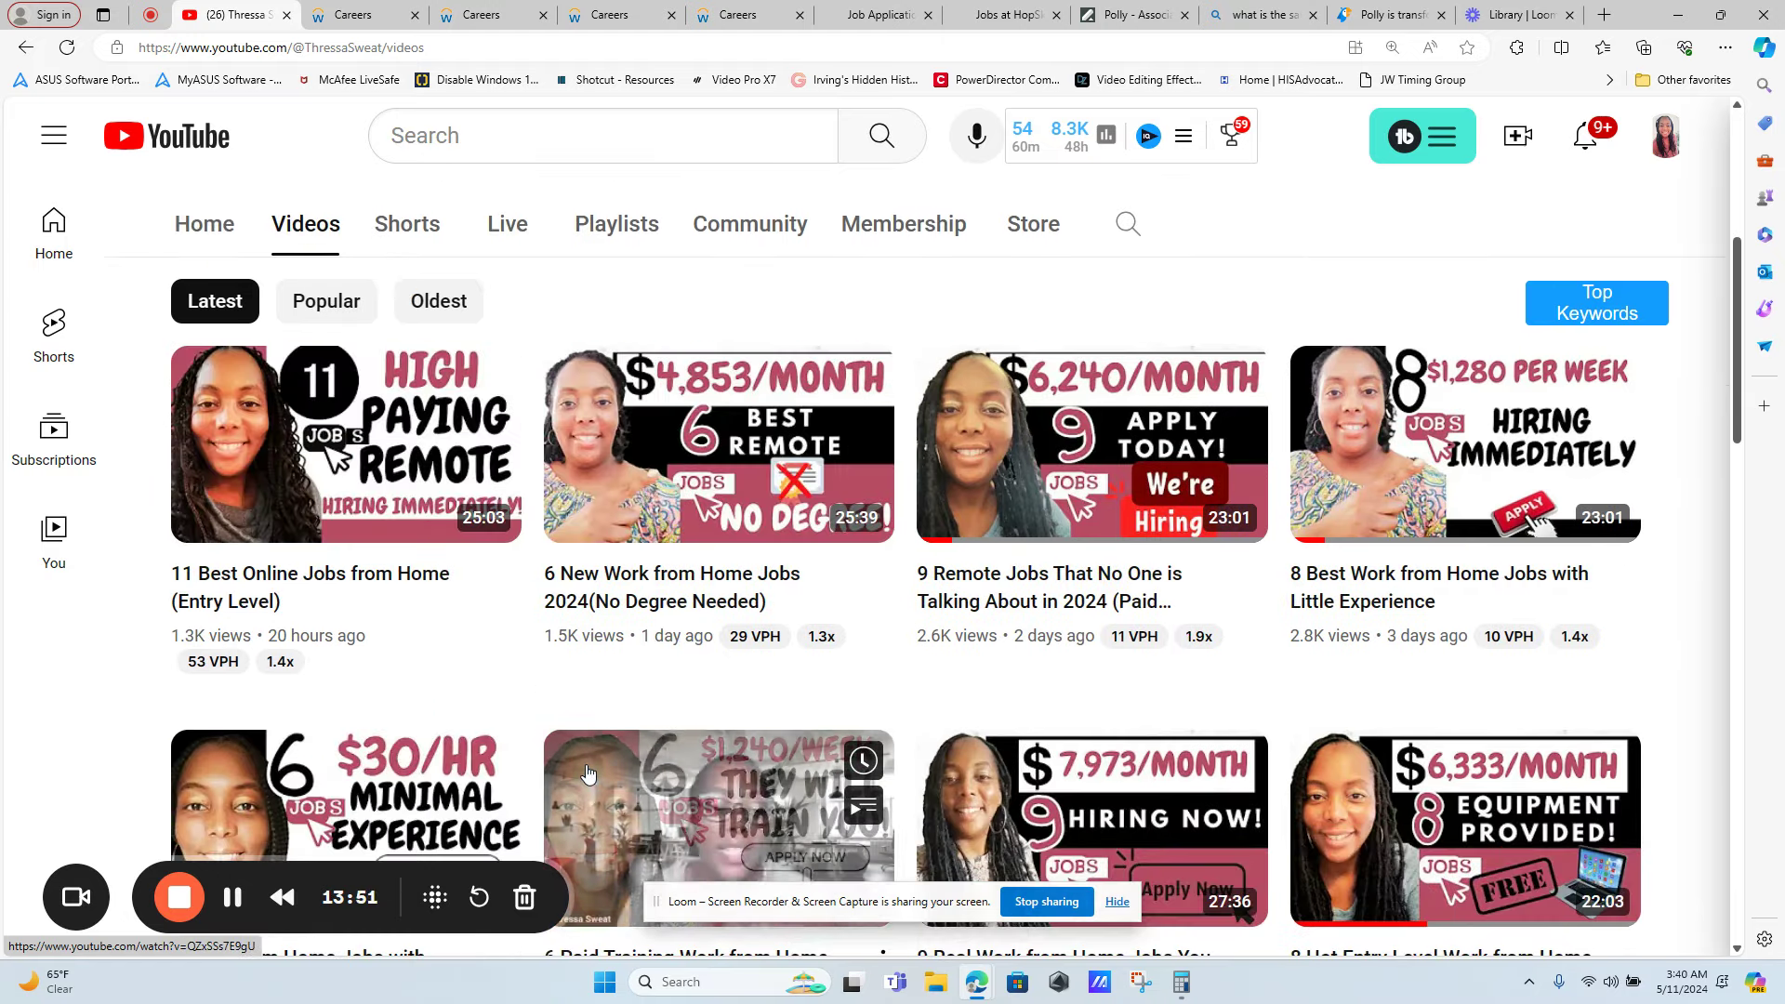
pyautogui.scroll(-2, 588, 777)
pyautogui.scroll(-2, 615, 754)
pyautogui.scroll(-2, 647, 720)
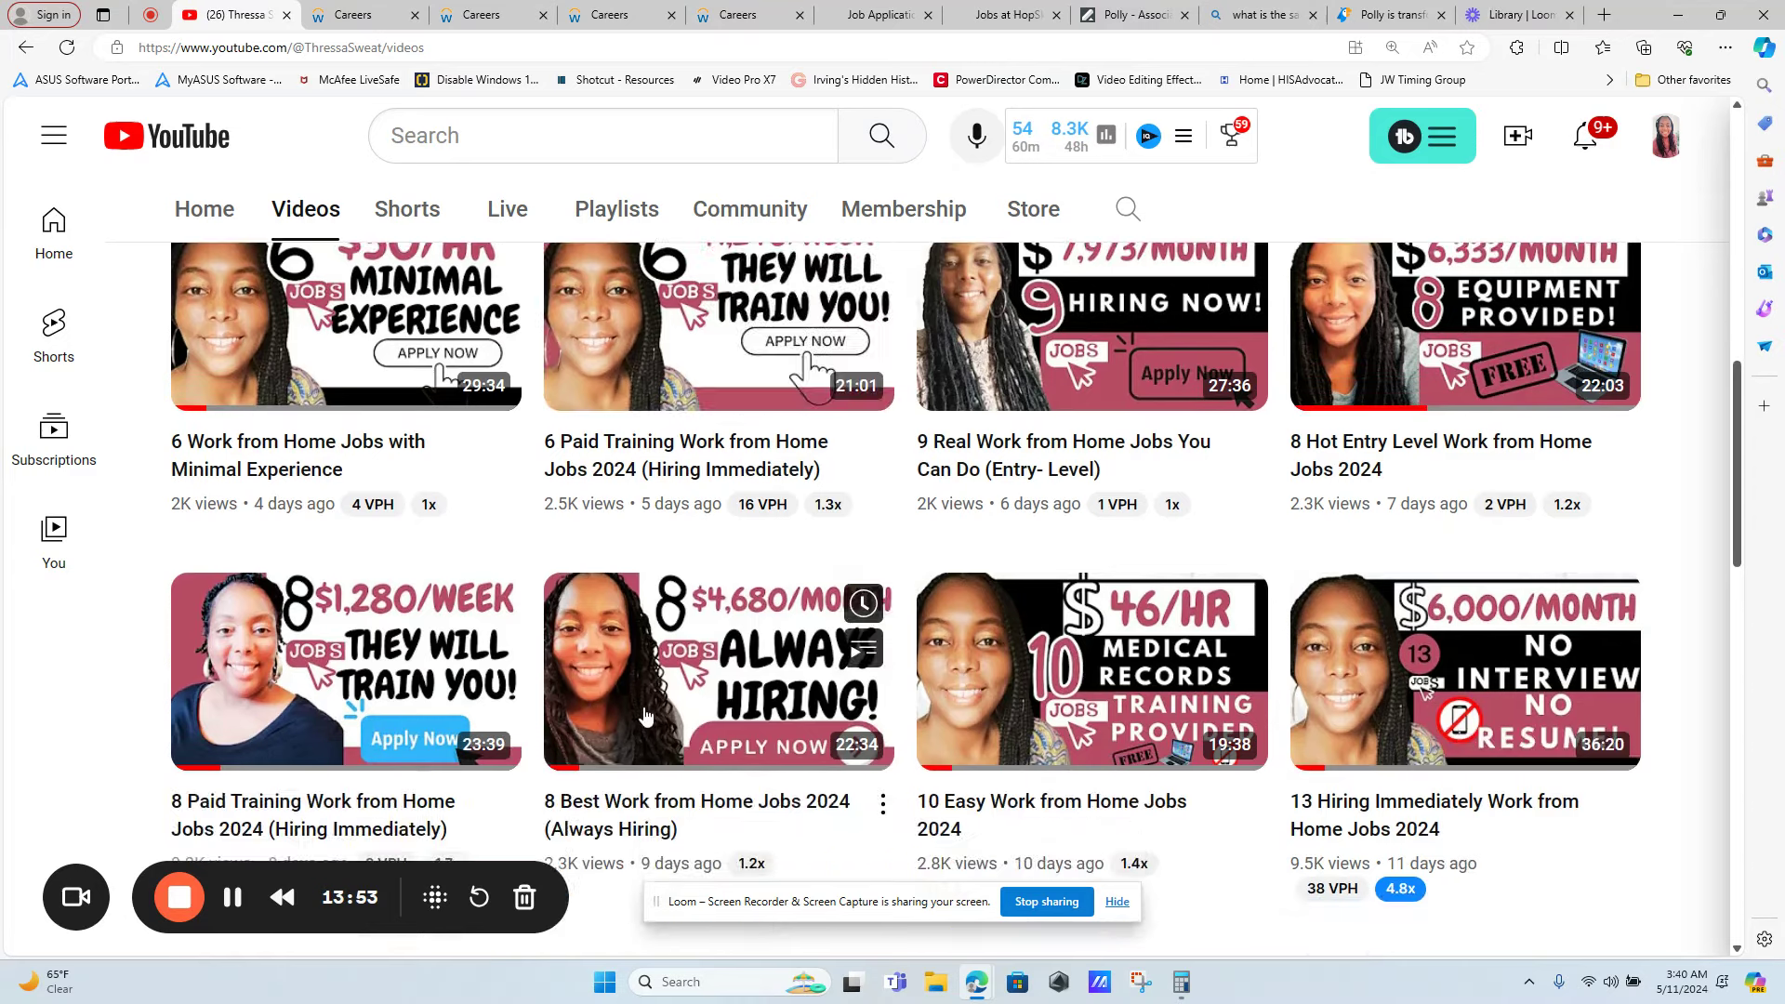
pyautogui.moveTo(1464, 669)
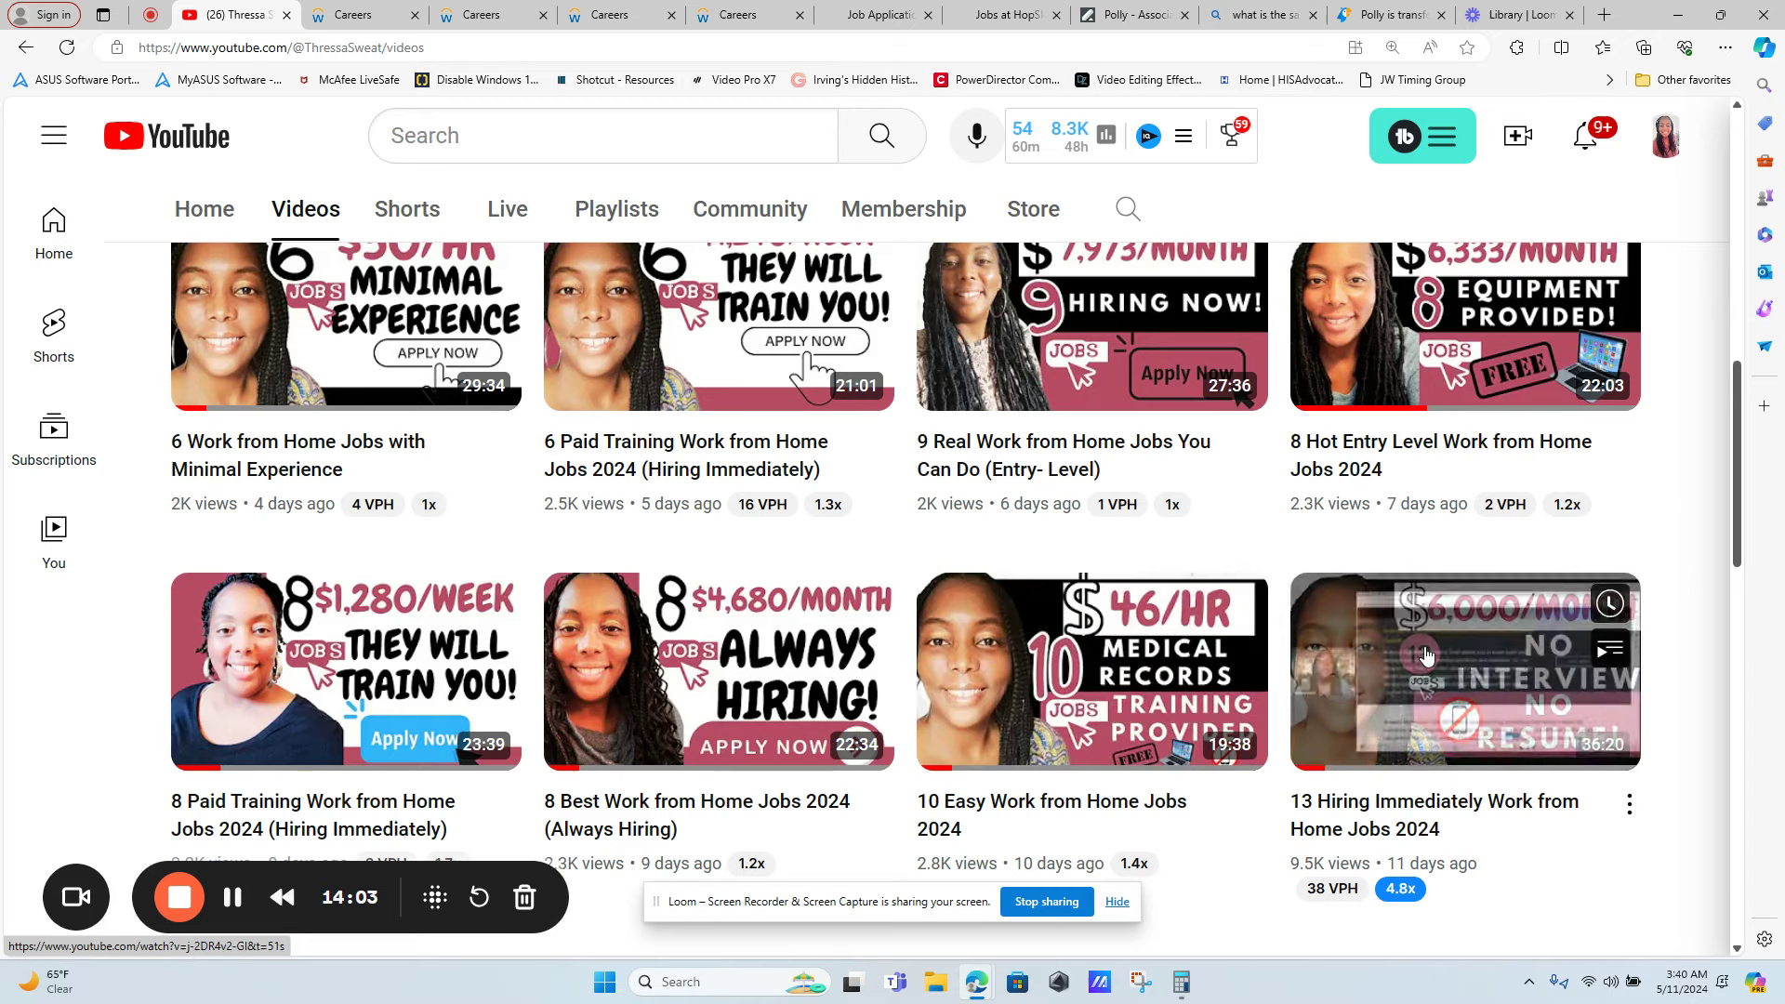
pyautogui.scroll(-1, 1427, 653)
pyautogui.scroll(-1, 1426, 654)
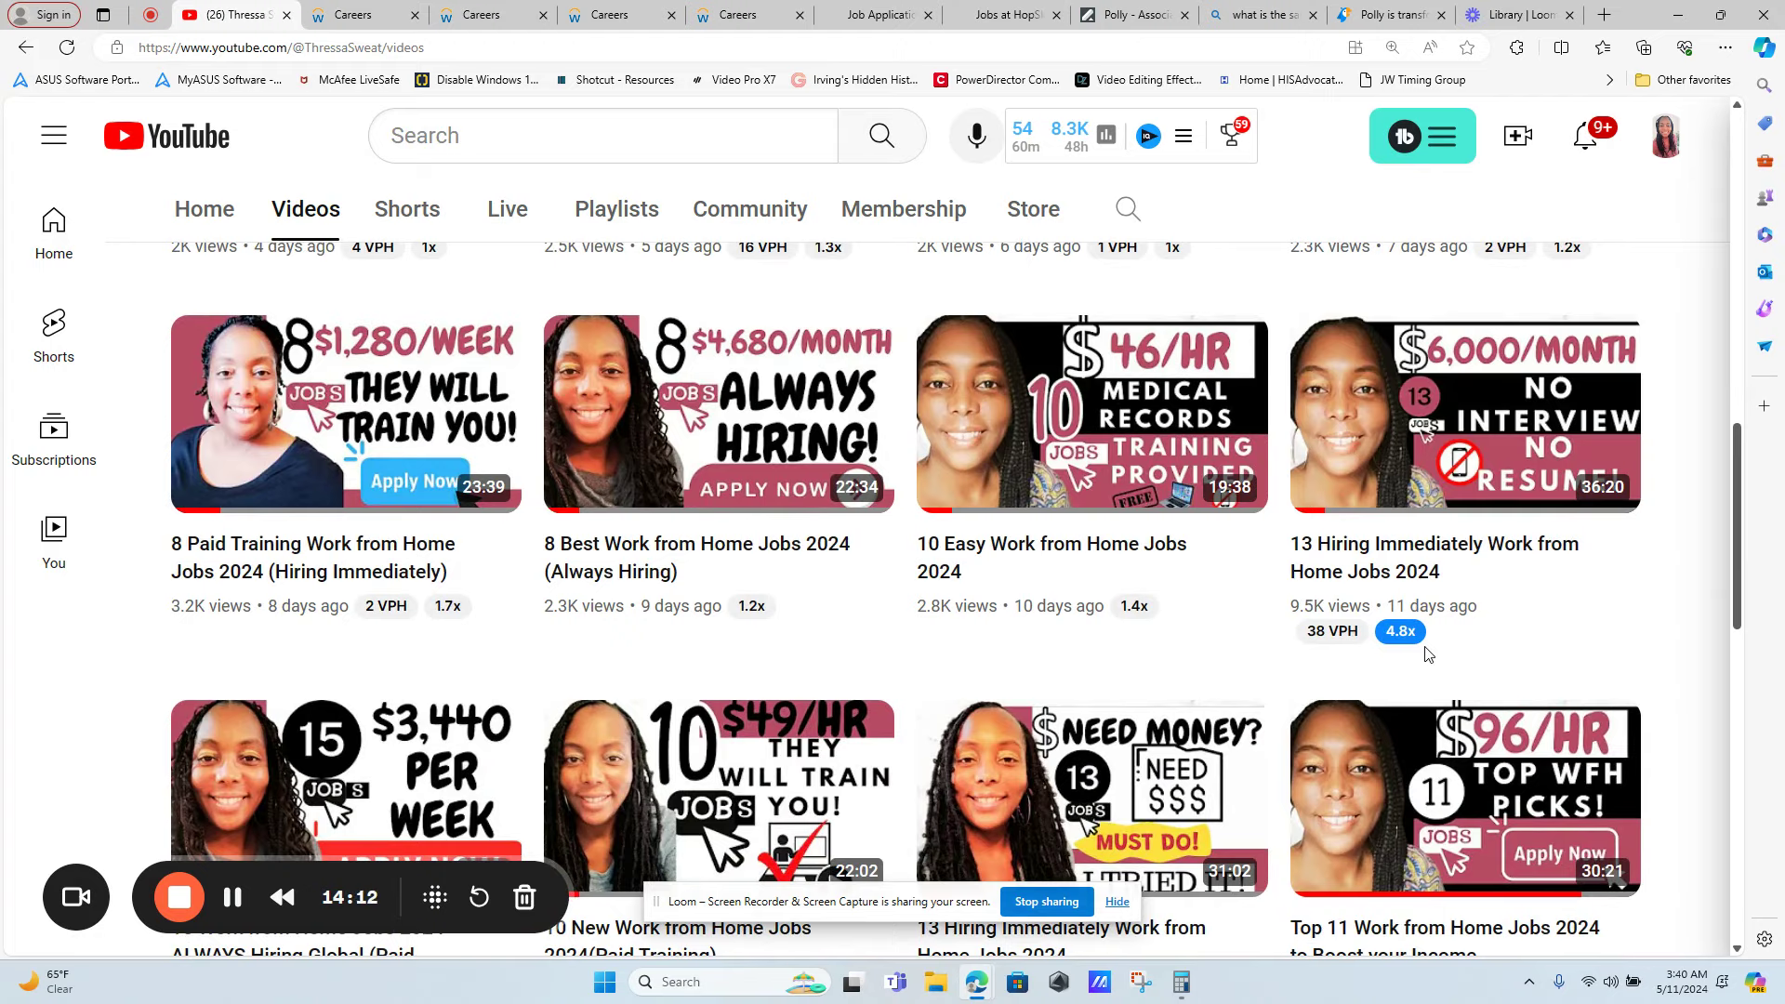
pyautogui.scroll(-3, 1425, 653)
pyautogui.scroll(-2, 1425, 654)
pyautogui.scroll(-2, 1425, 653)
pyautogui.scroll(-1, 1425, 653)
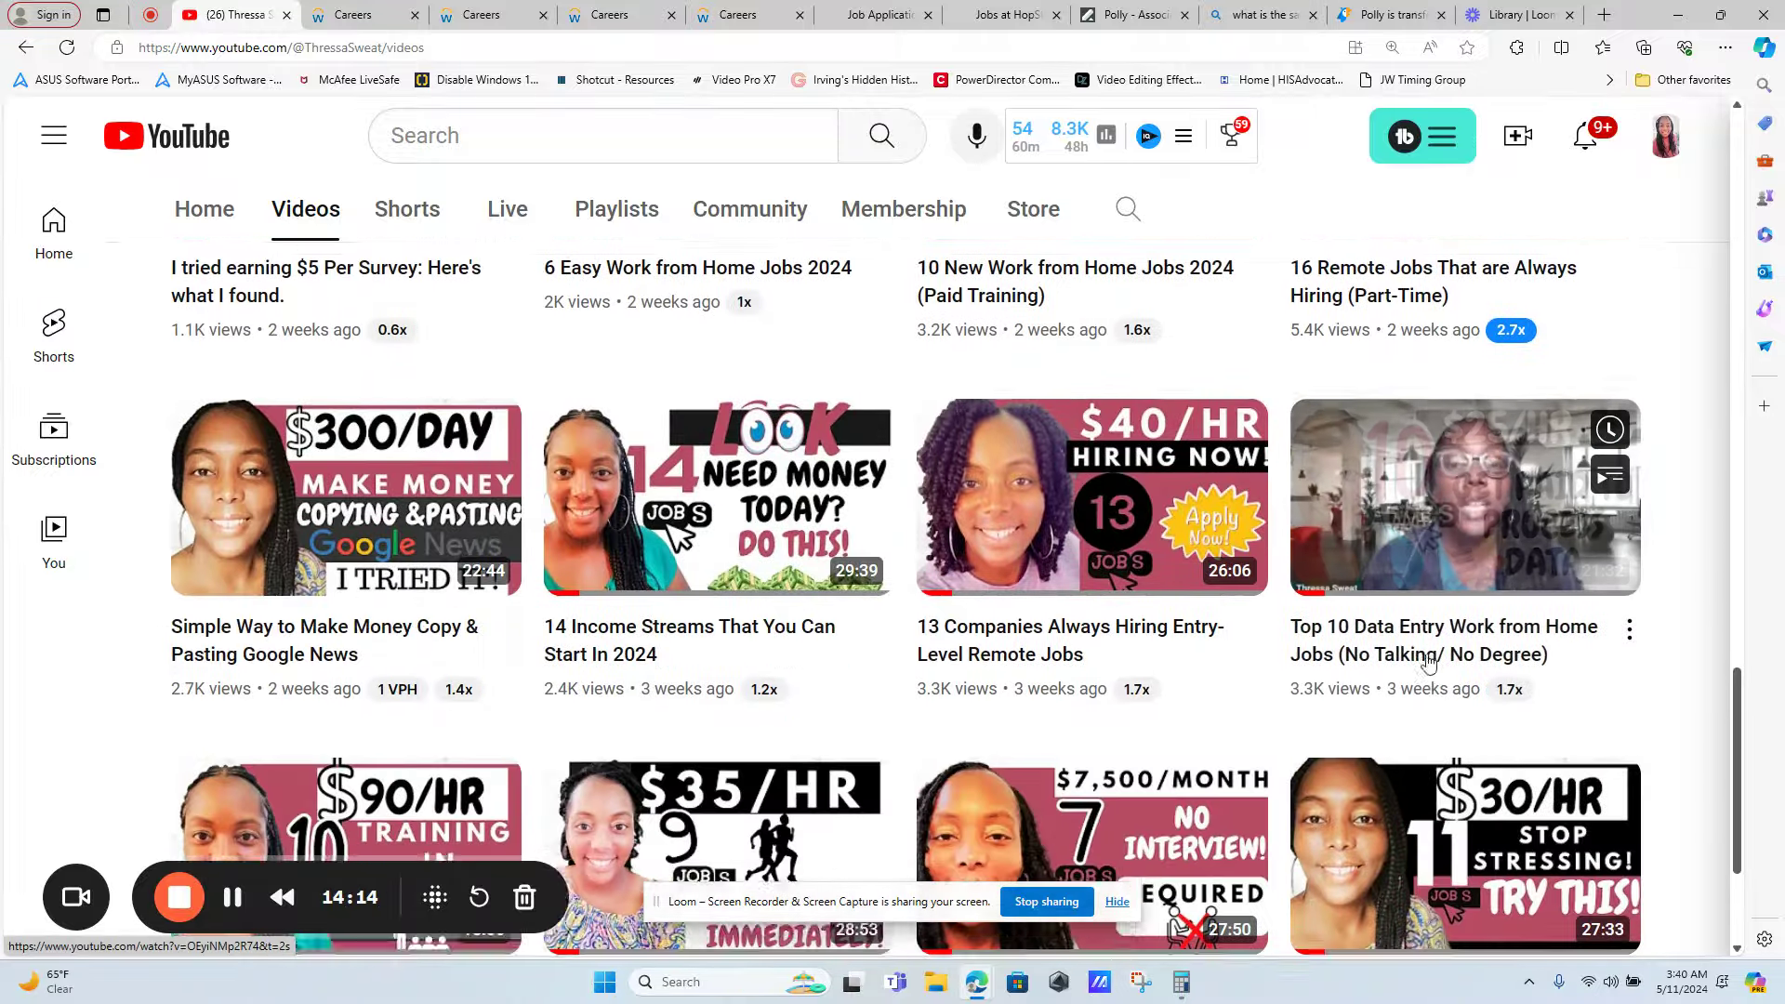
pyautogui.scroll(-1, 1430, 663)
pyautogui.scroll(-1, 1430, 663)
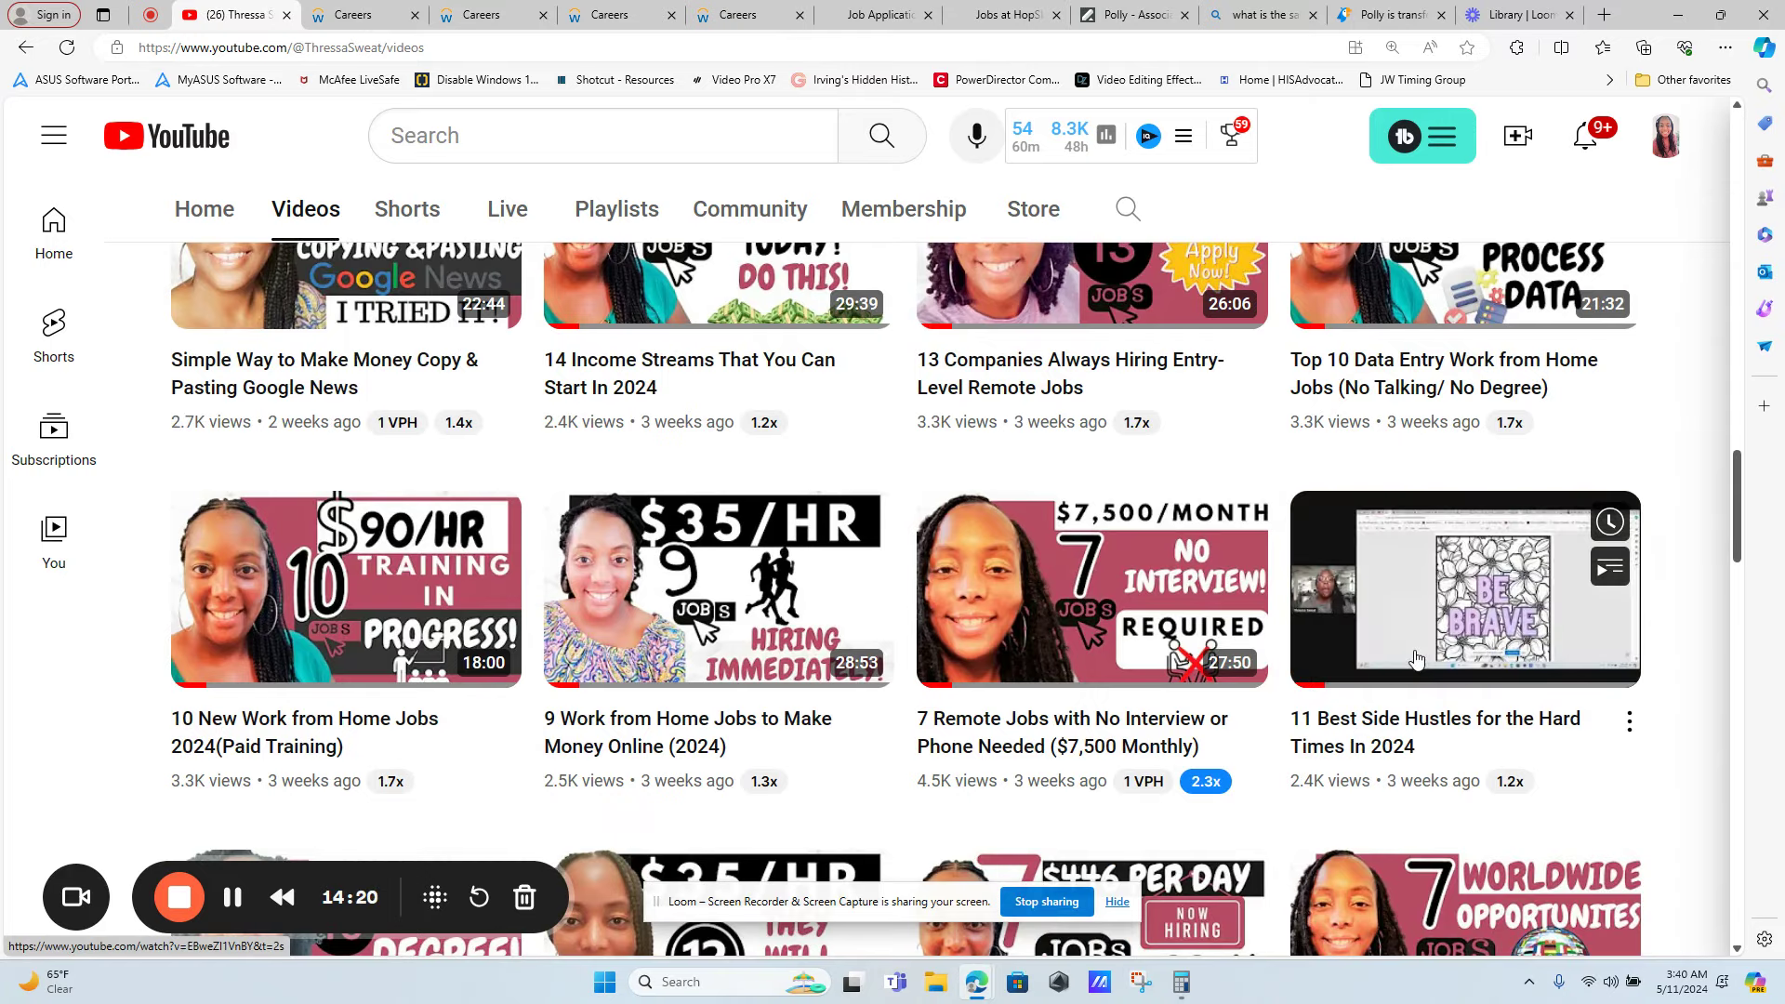
pyautogui.scroll(-3, 1417, 659)
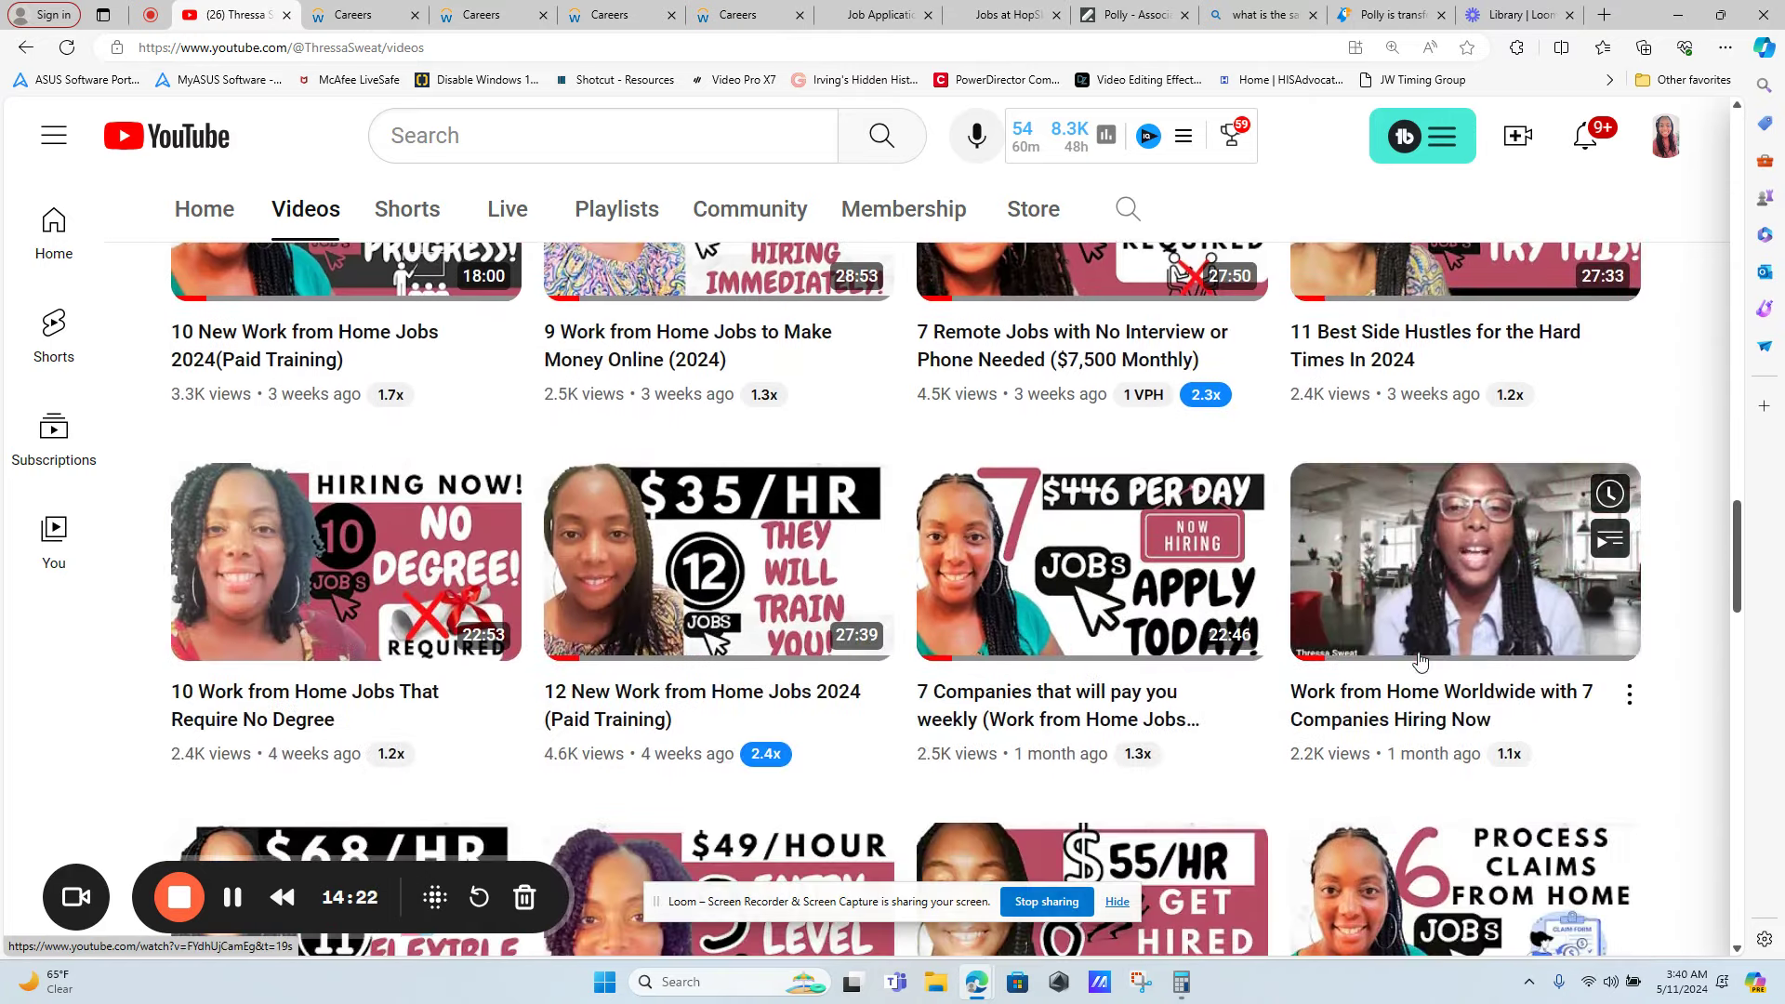
pyautogui.scroll(-3, 1418, 659)
pyautogui.scroll(-2, 1417, 658)
pyautogui.scroll(-2, 1417, 658)
pyautogui.scroll(-2, 1418, 658)
pyautogui.moveTo(1464, 635)
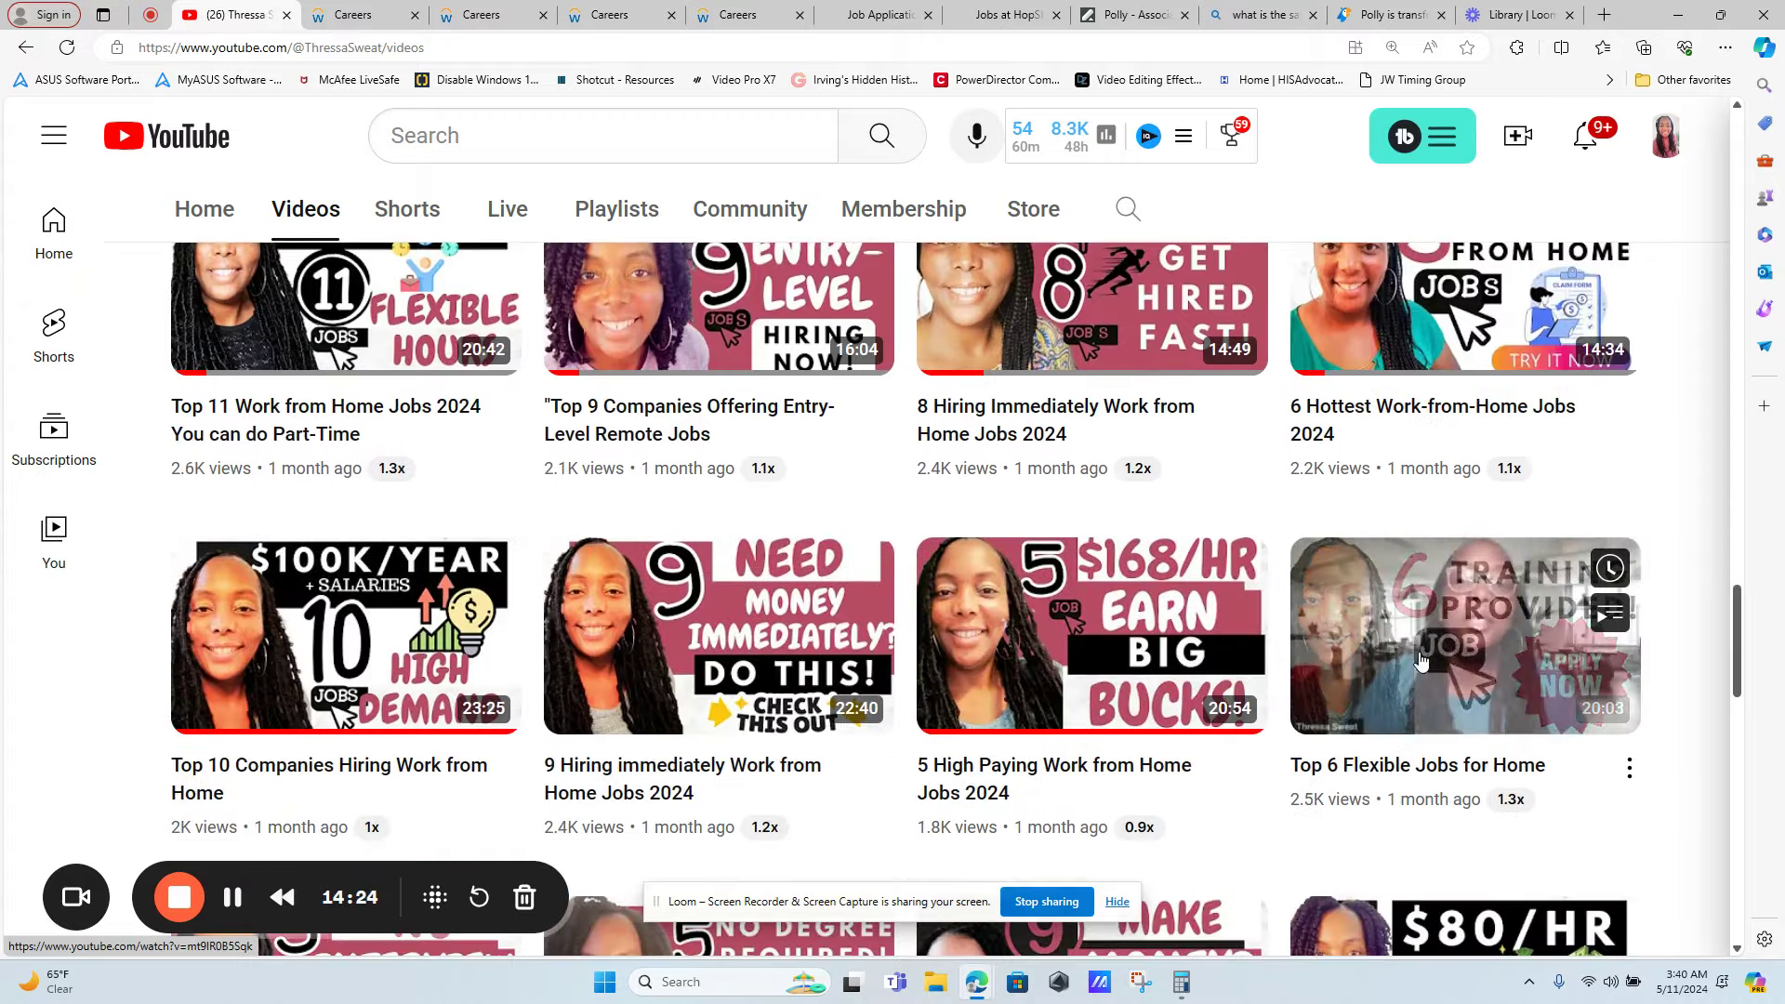
pyautogui.scroll(-2, 1418, 658)
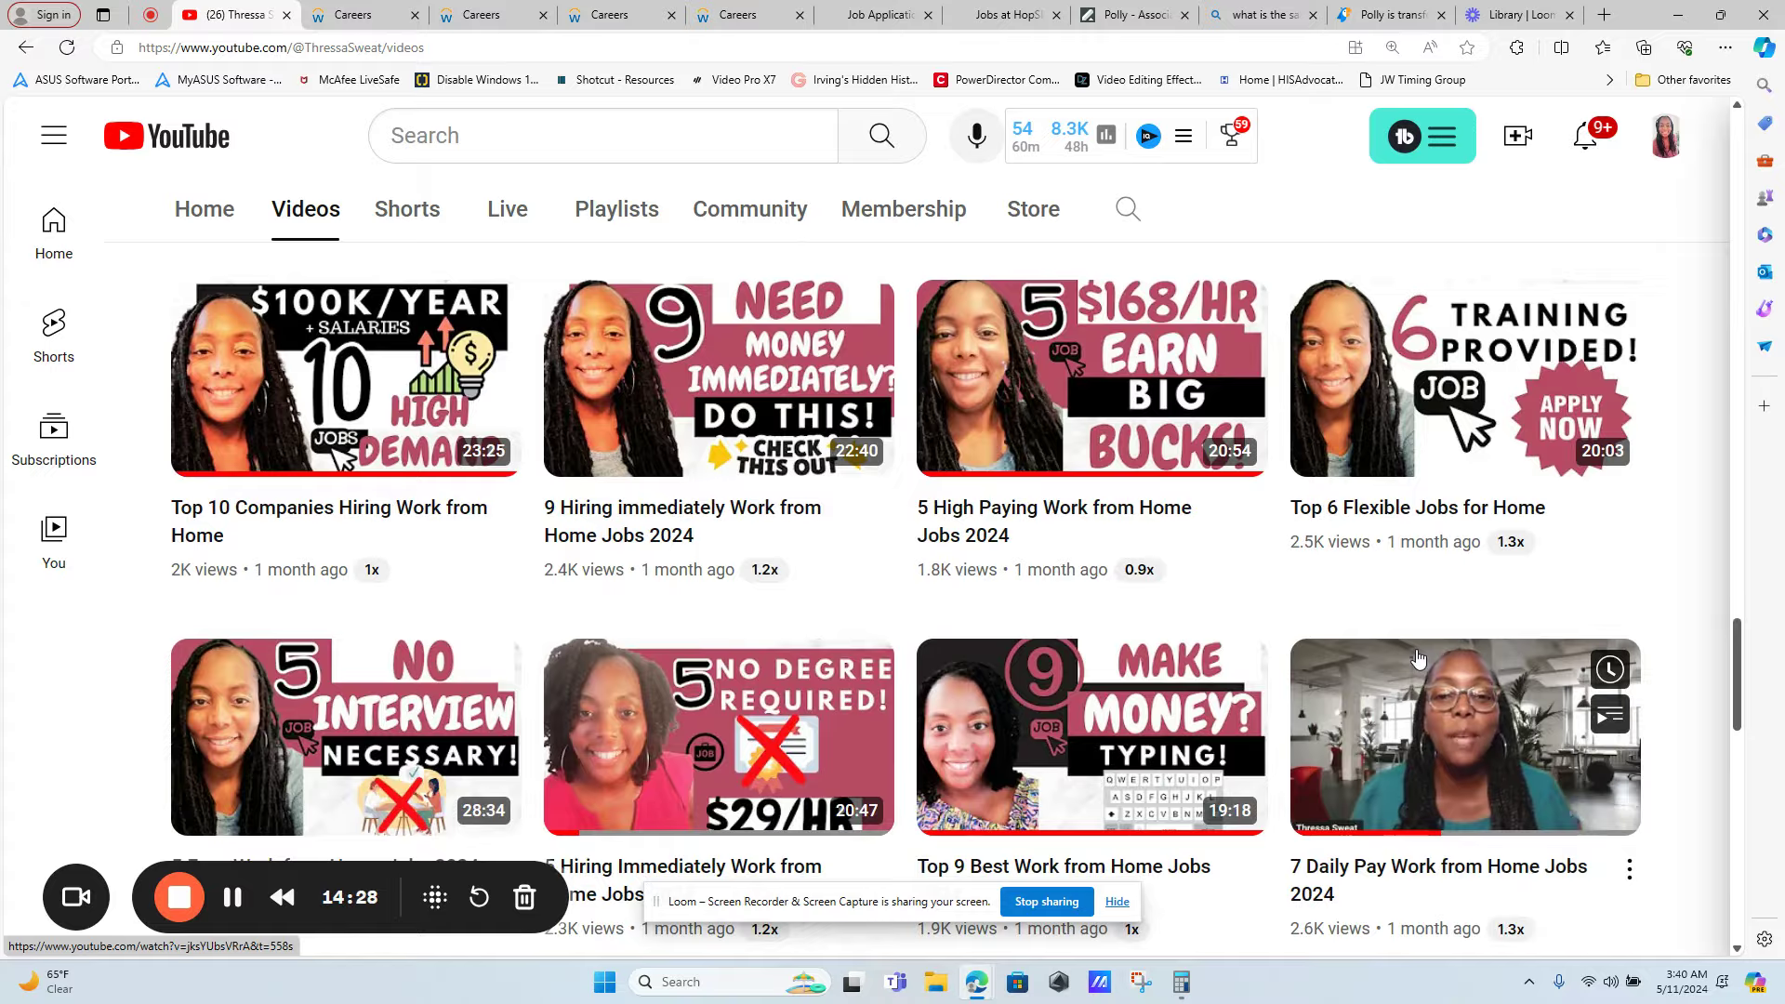
pyautogui.scroll(-2, 1418, 660)
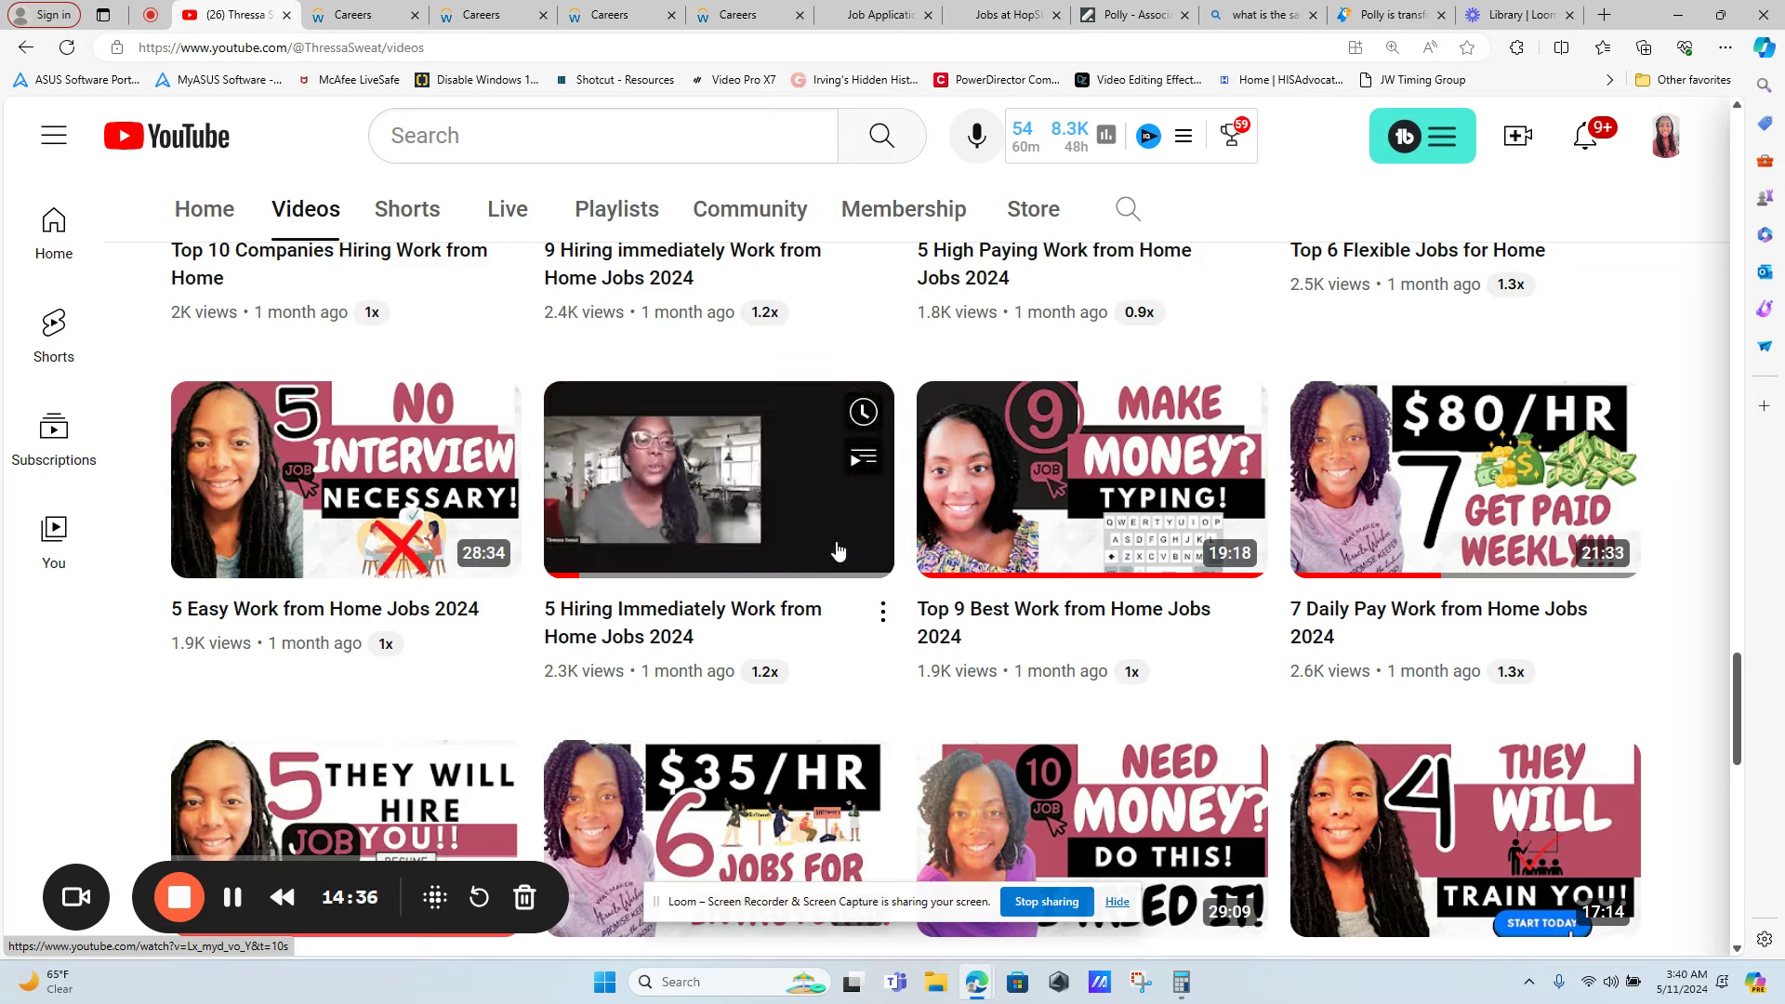
pyautogui.scroll(-2, 832, 548)
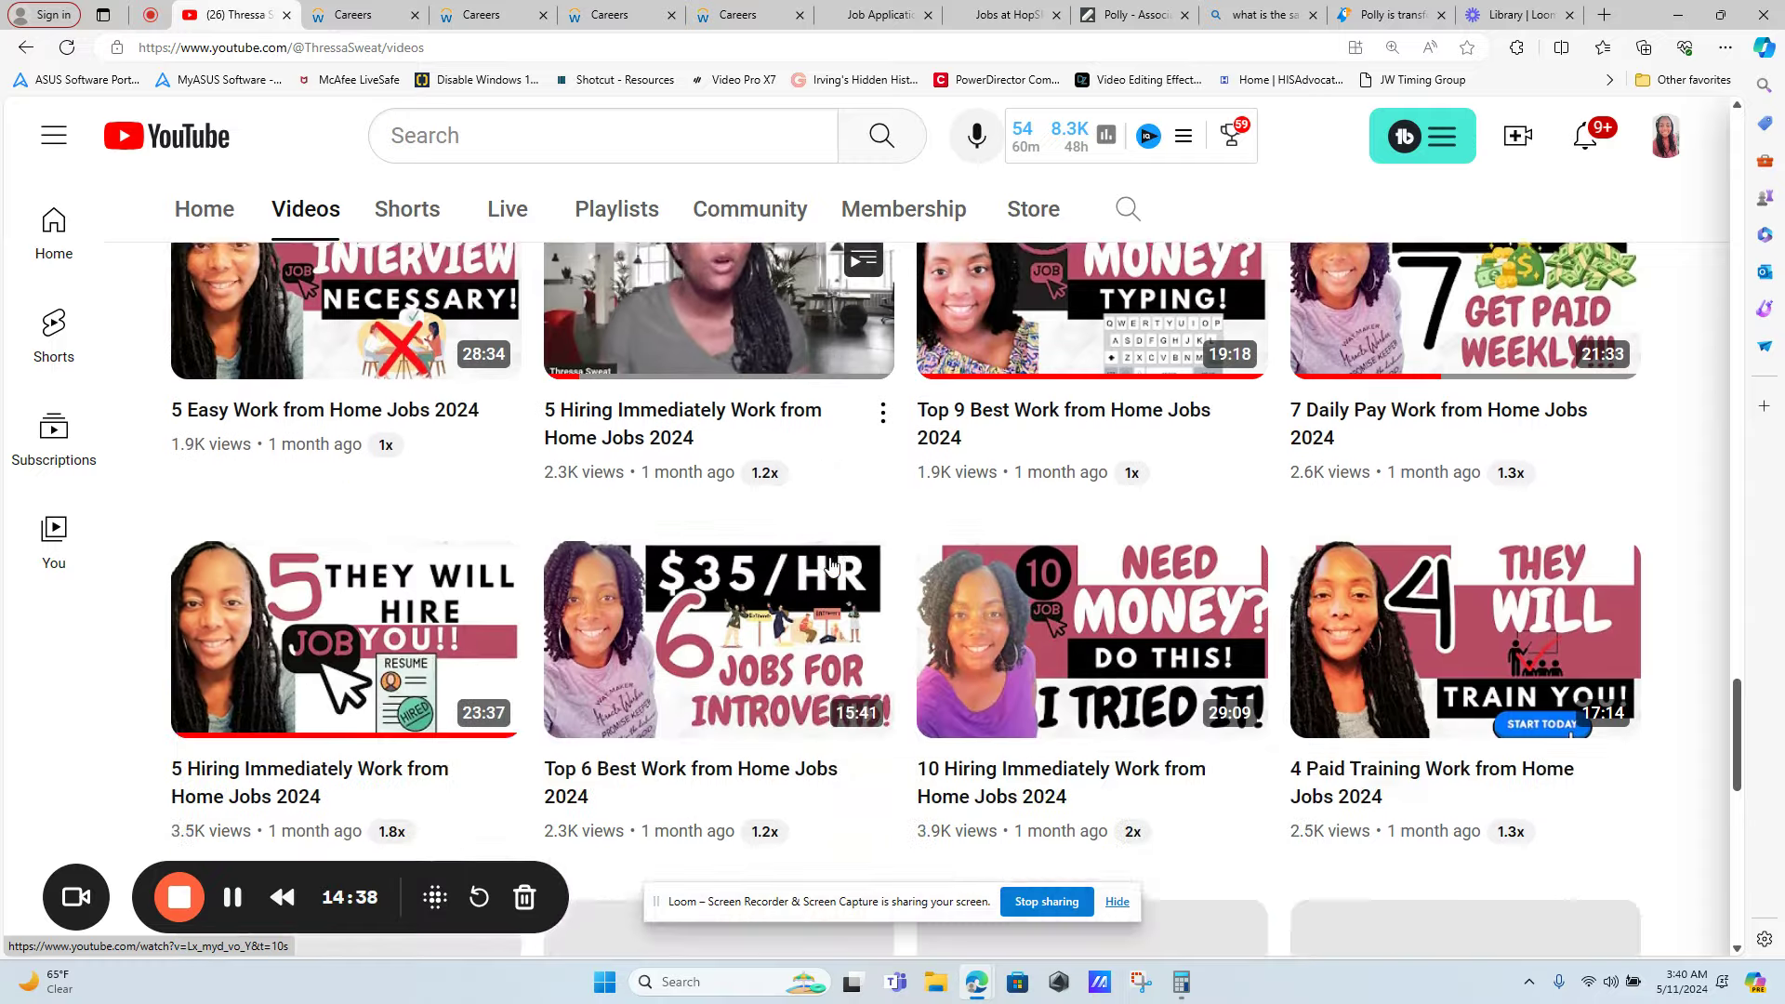
pyautogui.scroll(-1, 769, 565)
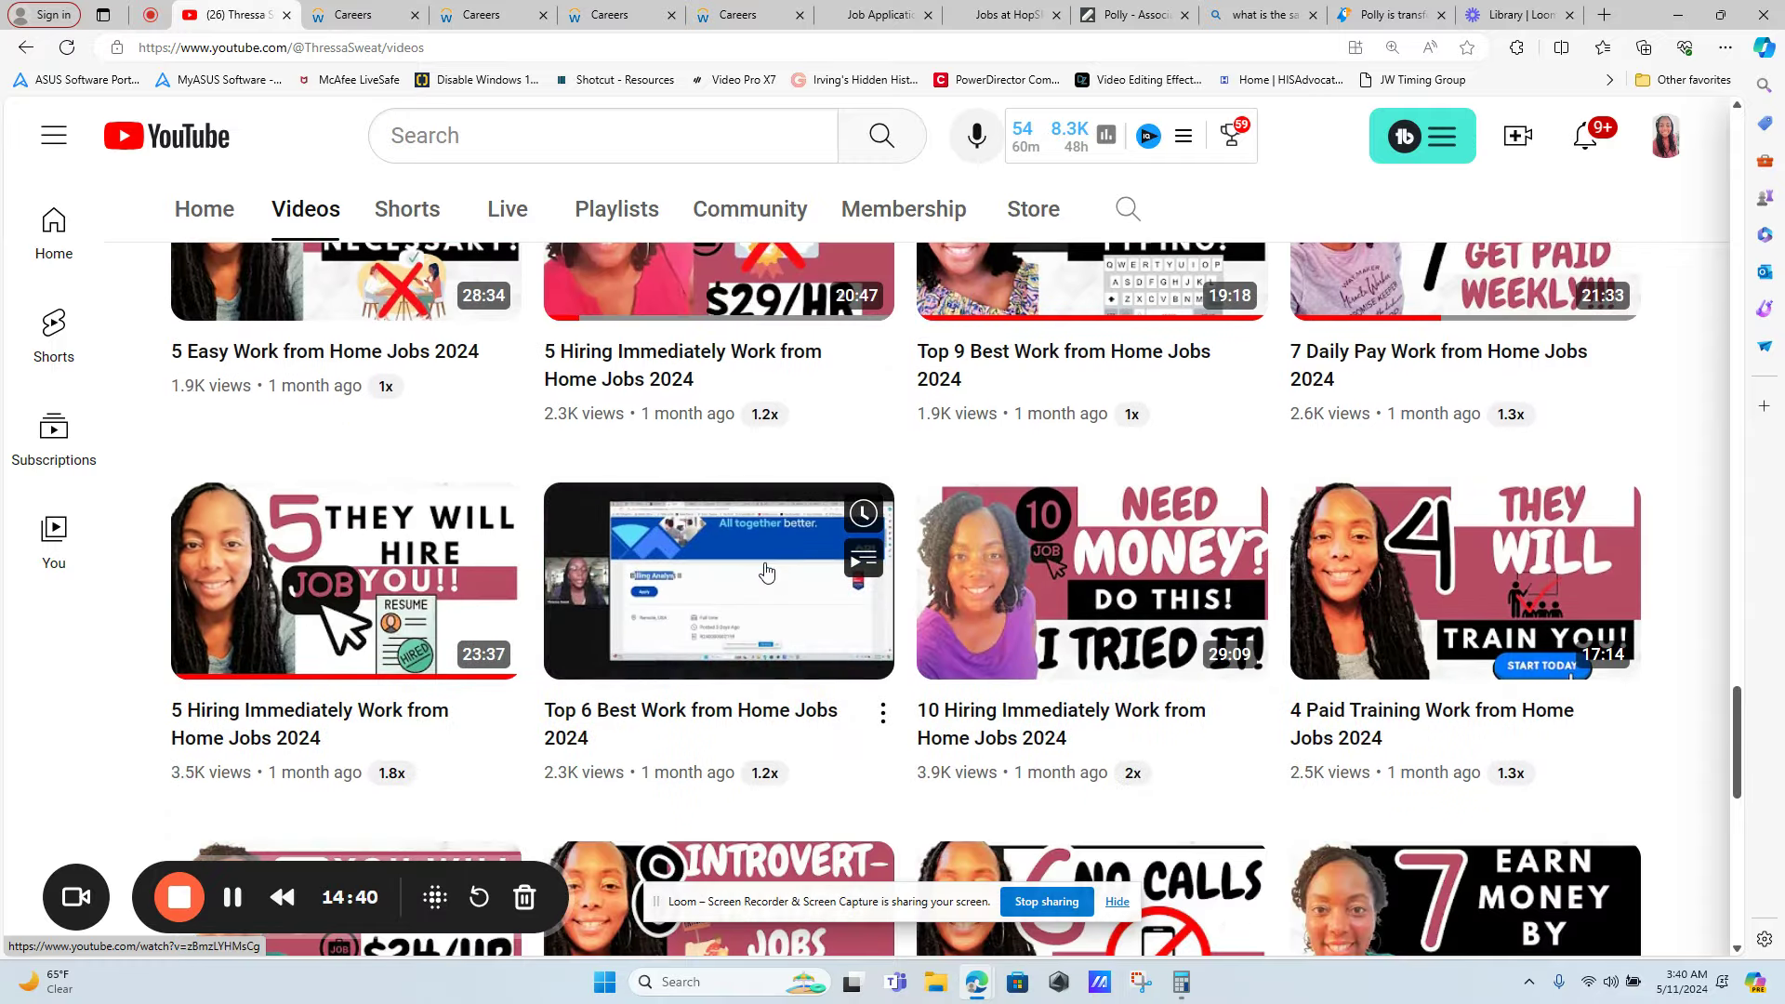
pyautogui.moveTo(1092, 639)
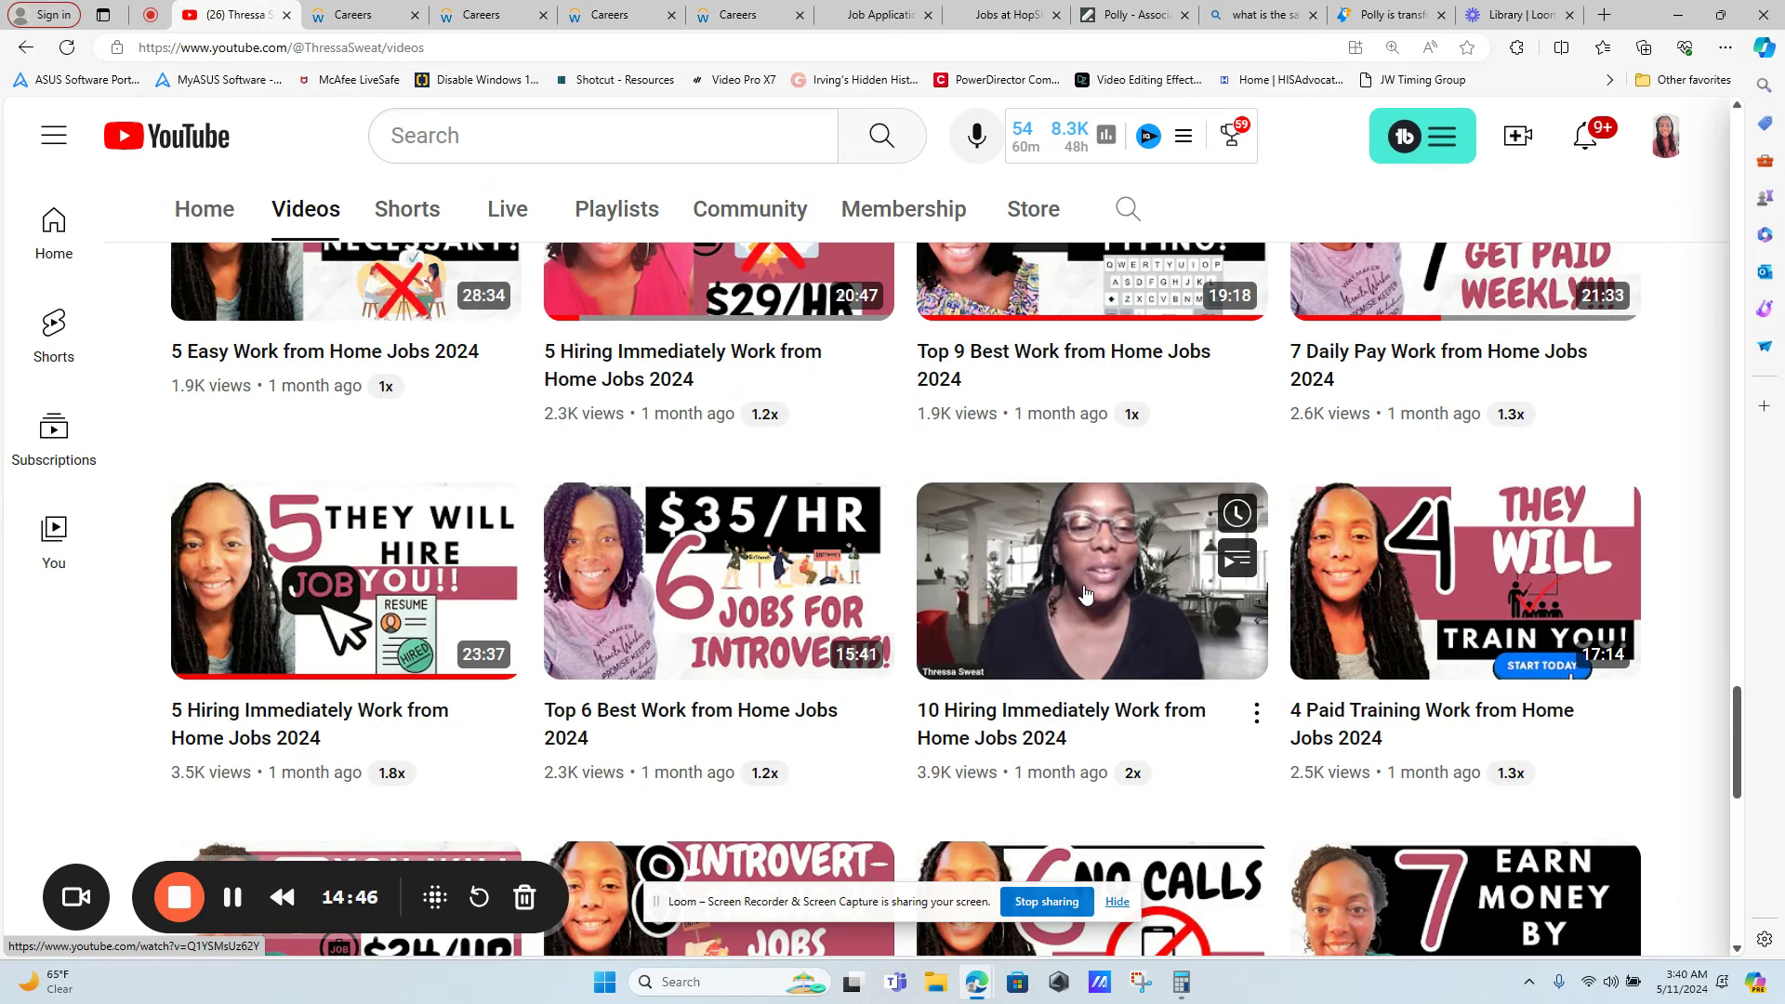
pyautogui.scroll(-3, 1086, 593)
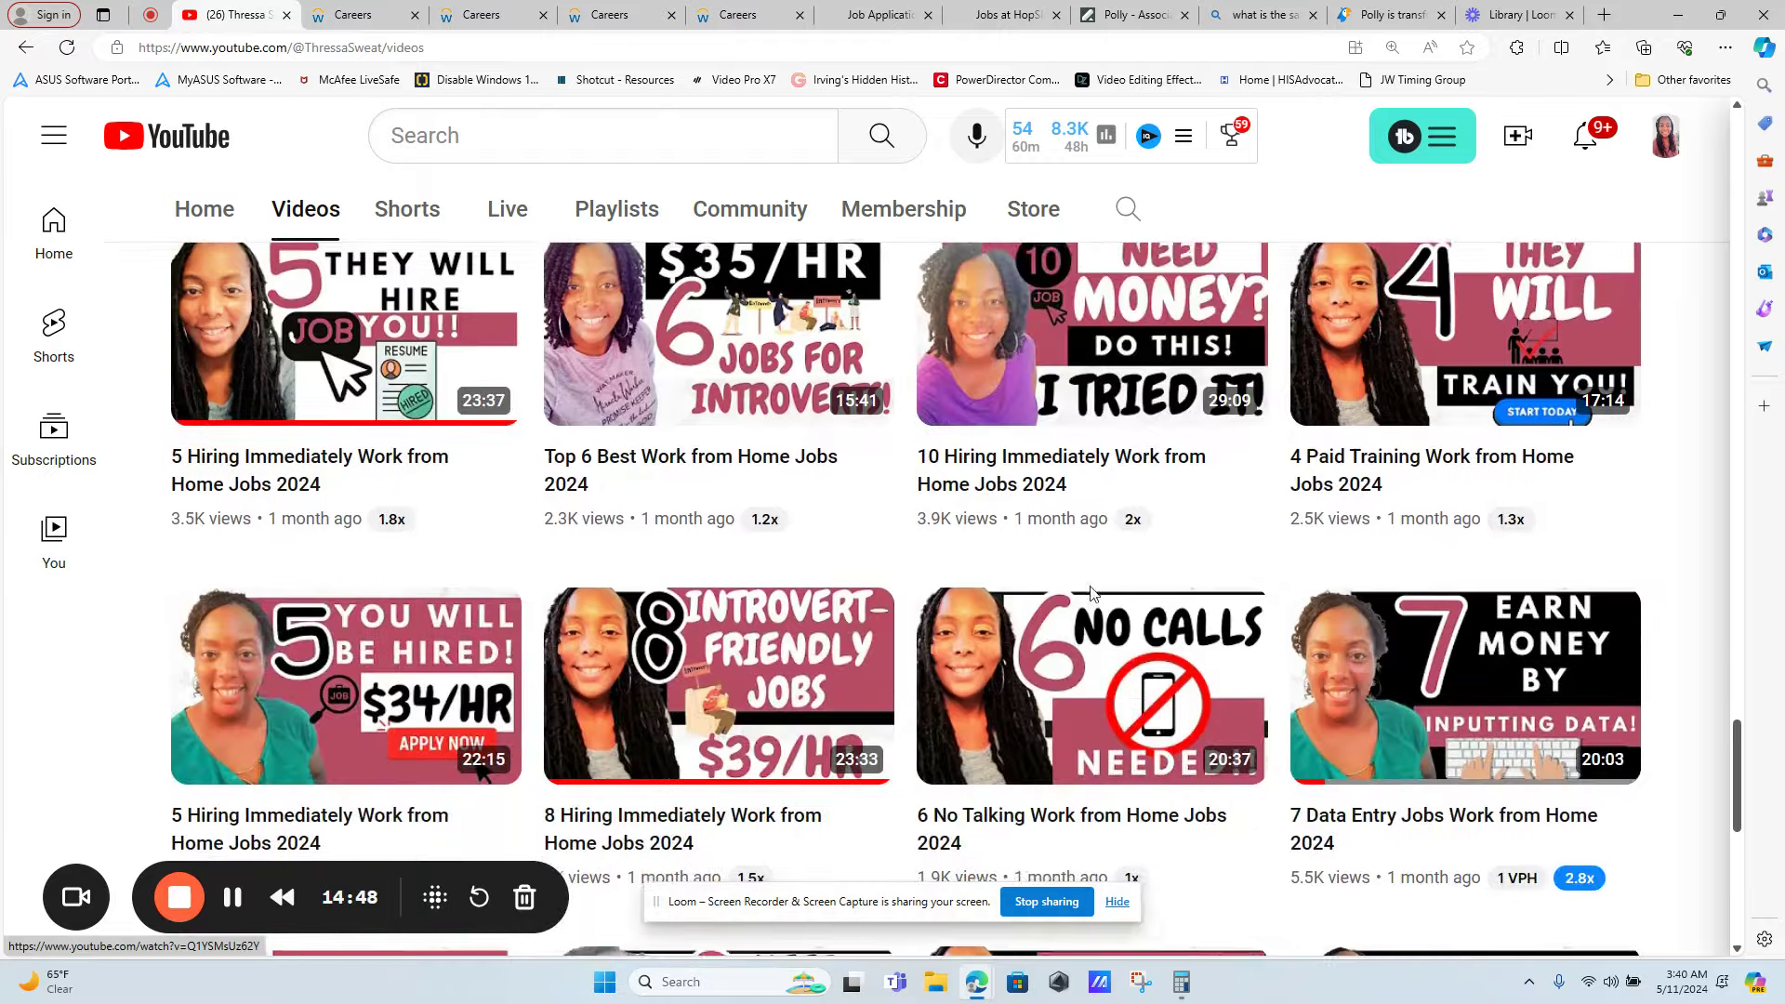
pyautogui.scroll(-1, 1089, 593)
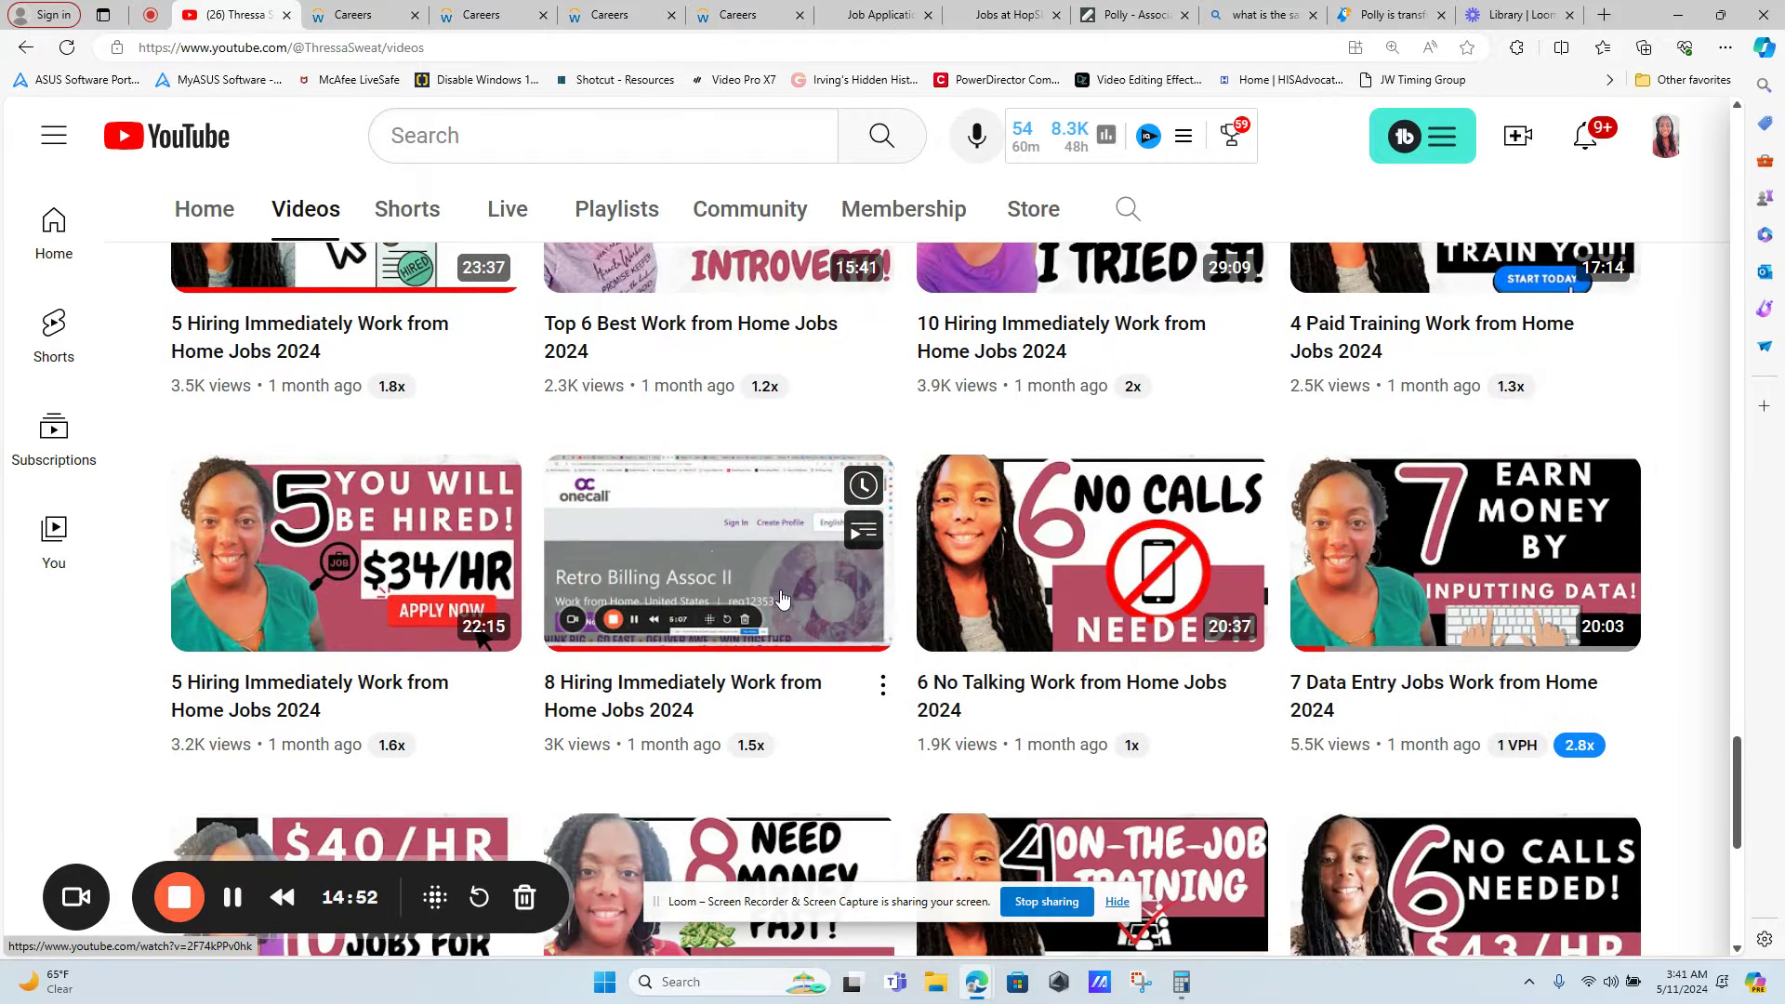
pyautogui.scroll(-2, 782, 601)
pyautogui.scroll(-3, 782, 600)
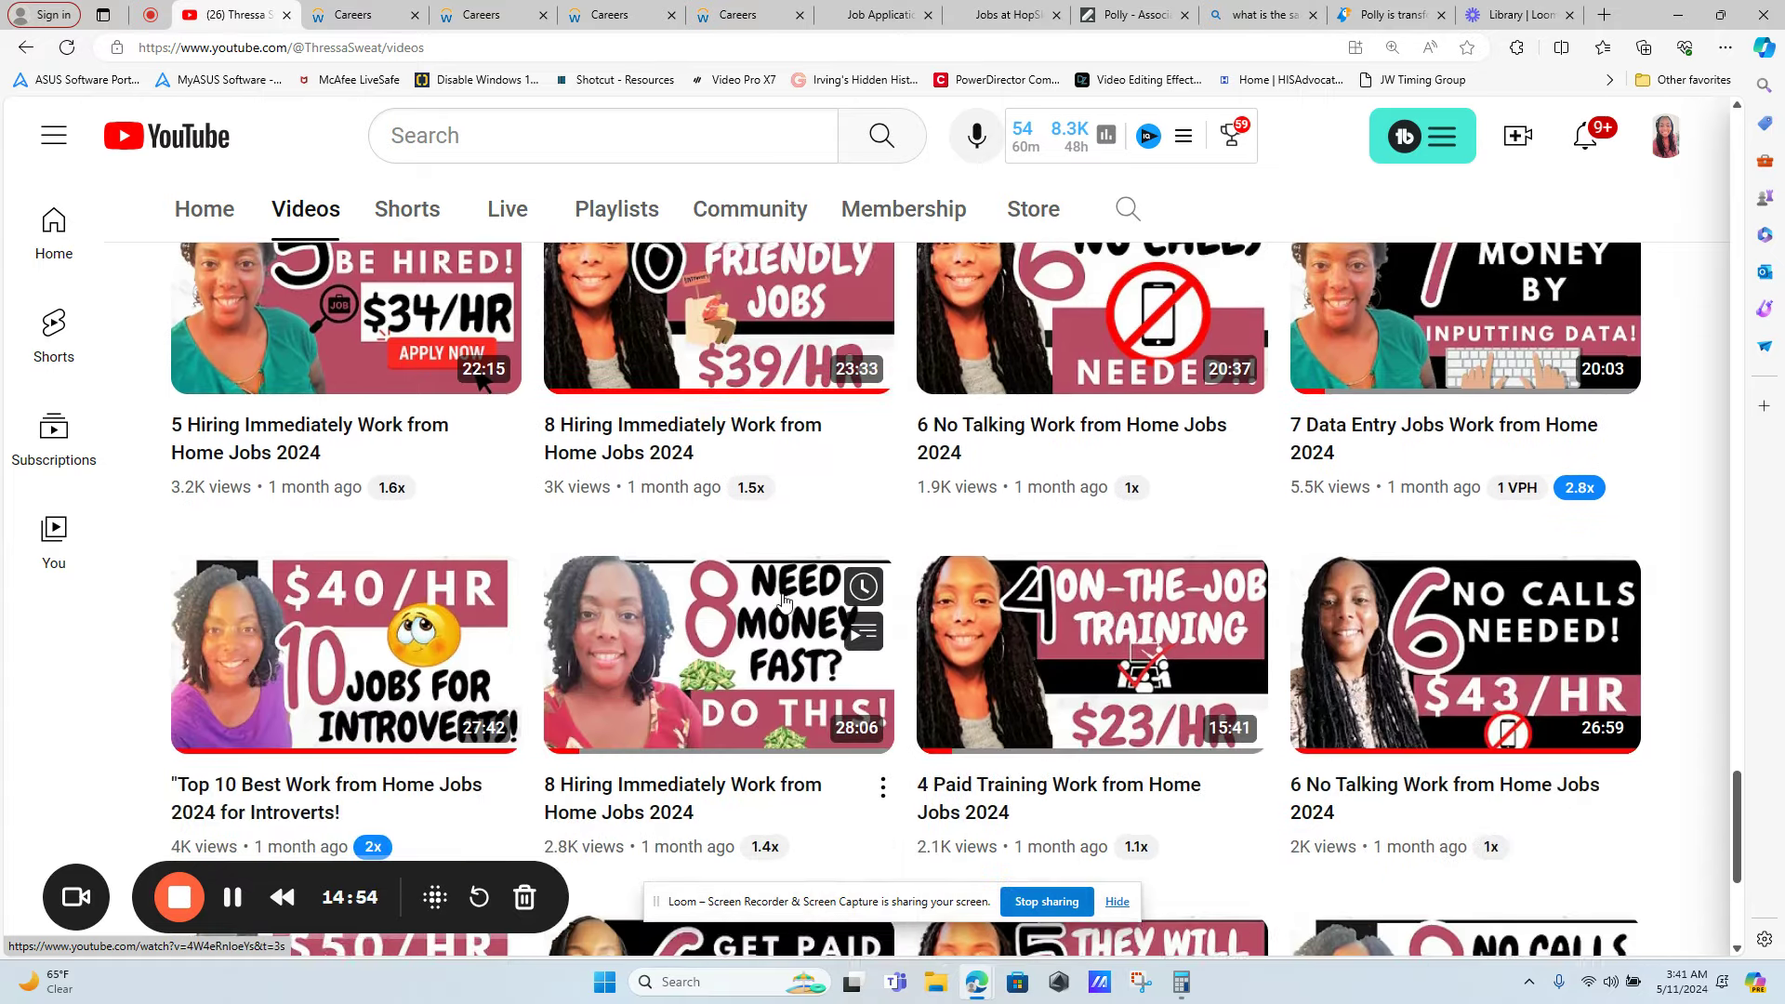
pyautogui.scroll(-2, 781, 600)
pyautogui.scroll(-2, 781, 600)
pyautogui.scroll(-1, 785, 602)
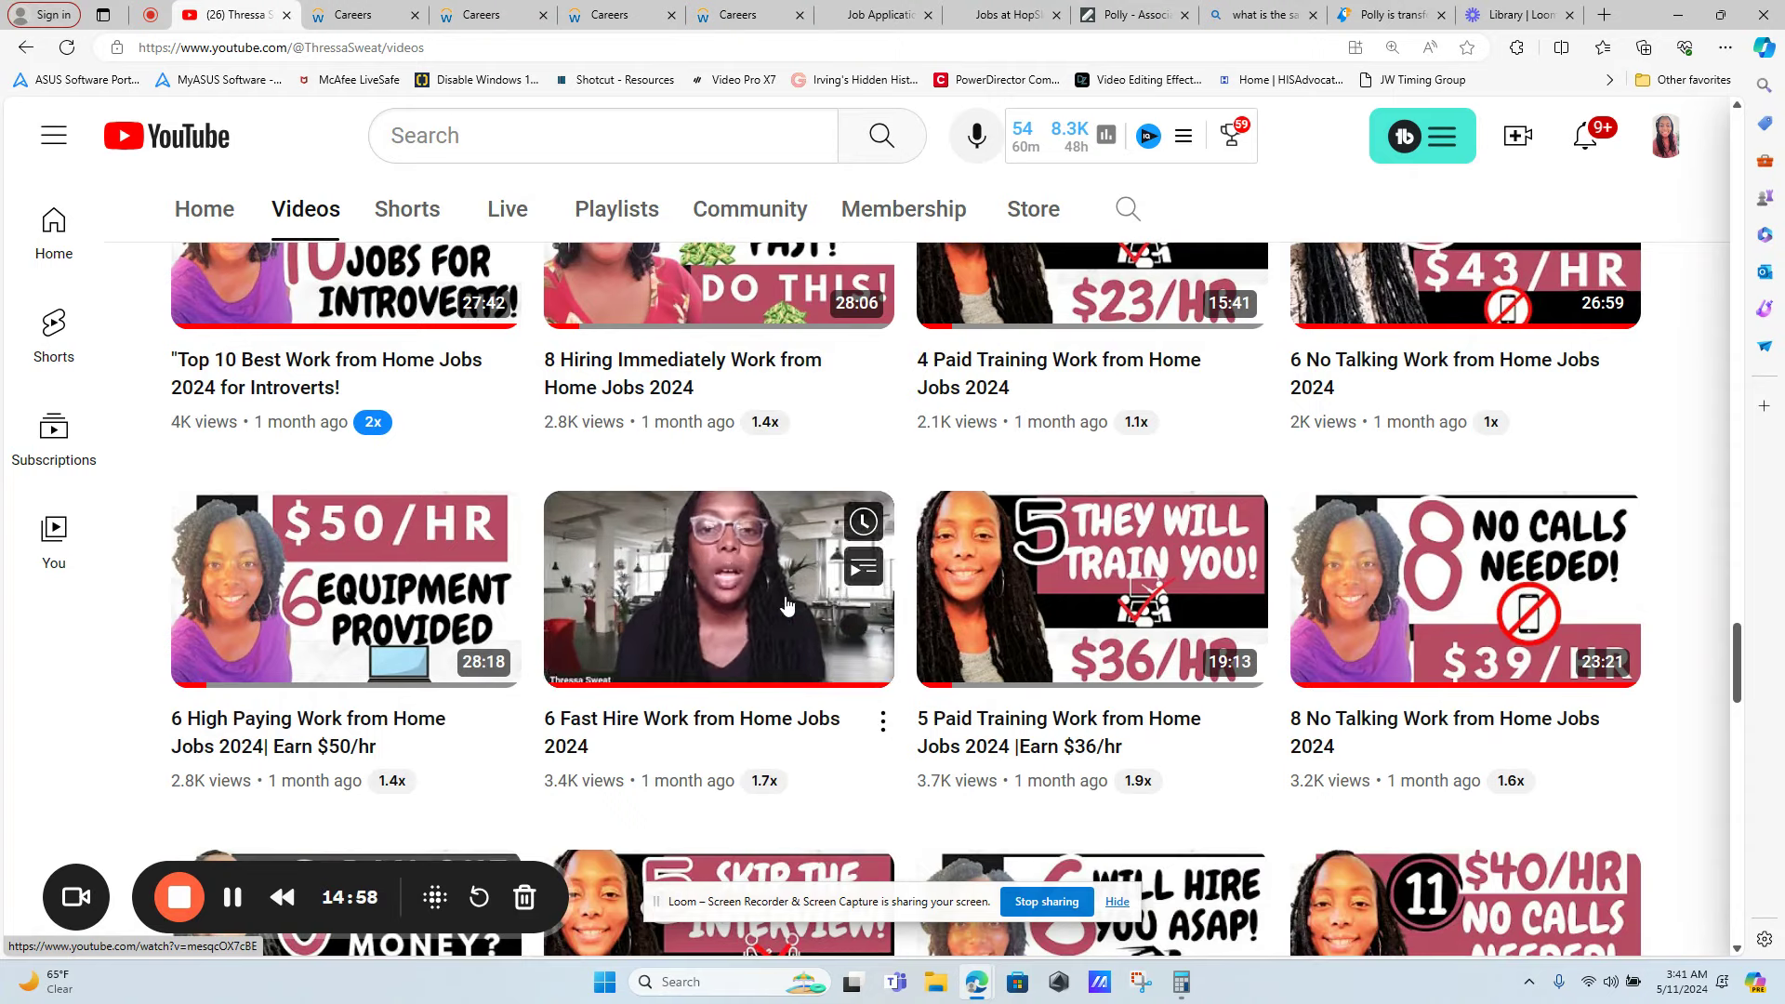
pyautogui.scroll(-2, 786, 602)
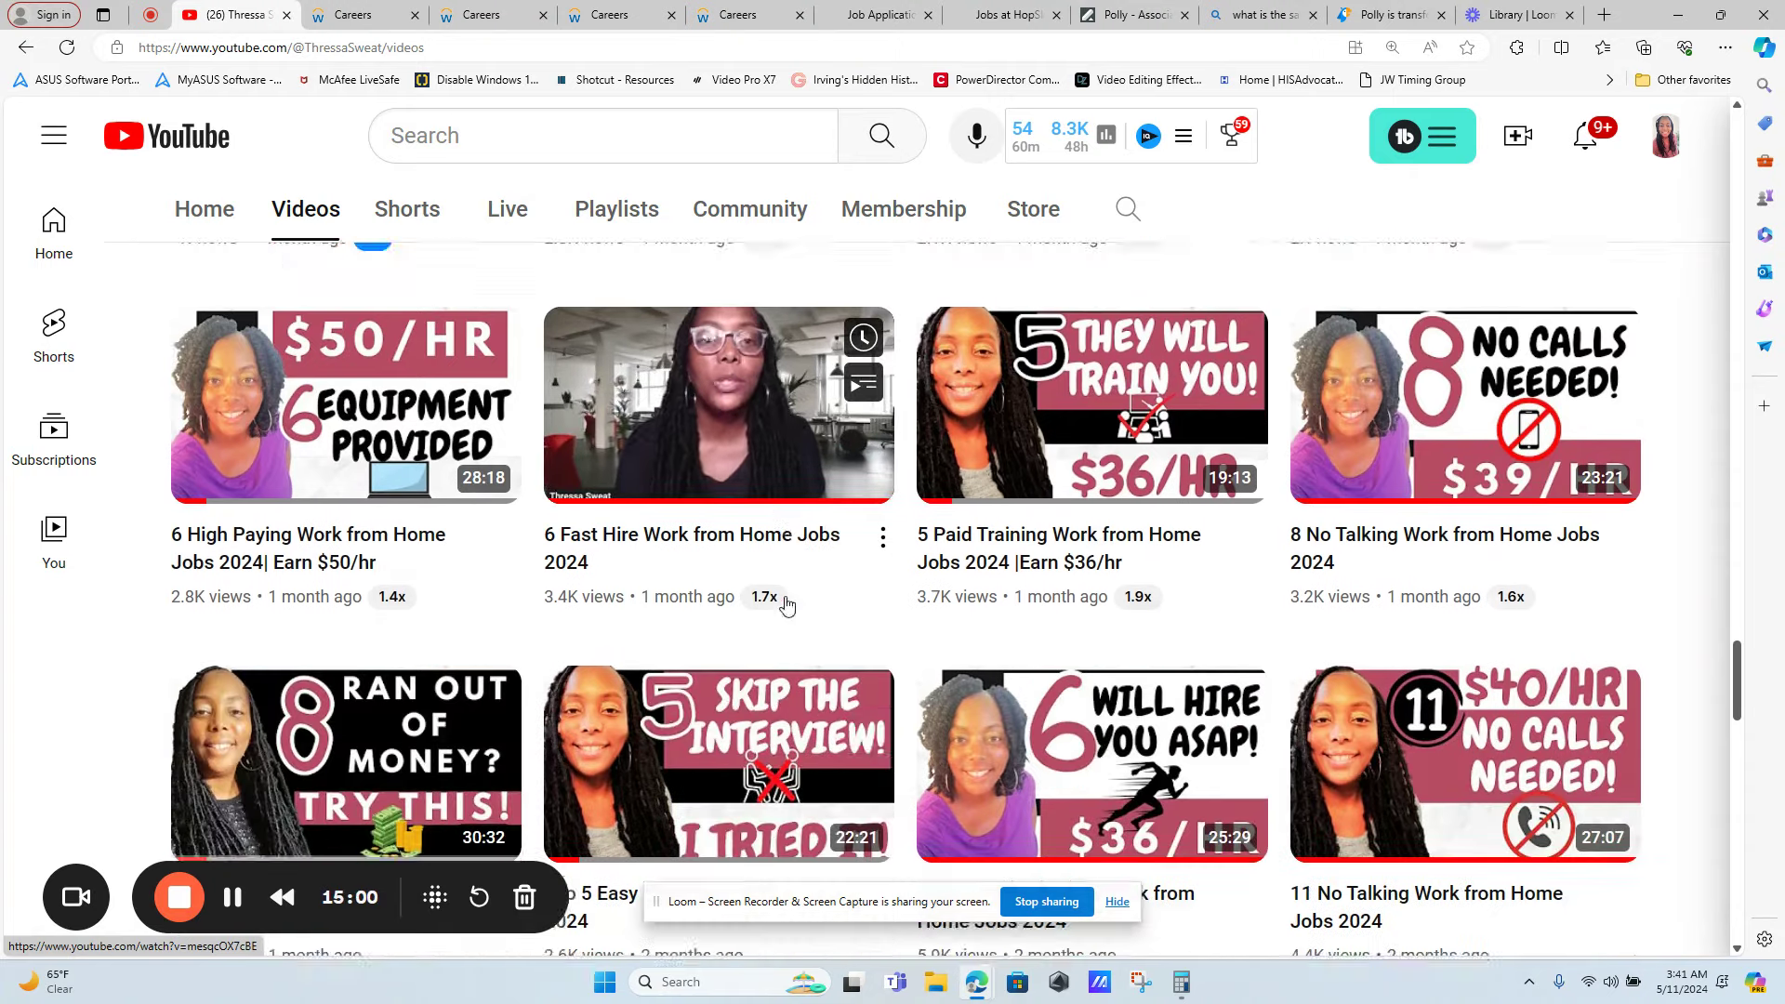
pyautogui.scroll(-1, 786, 603)
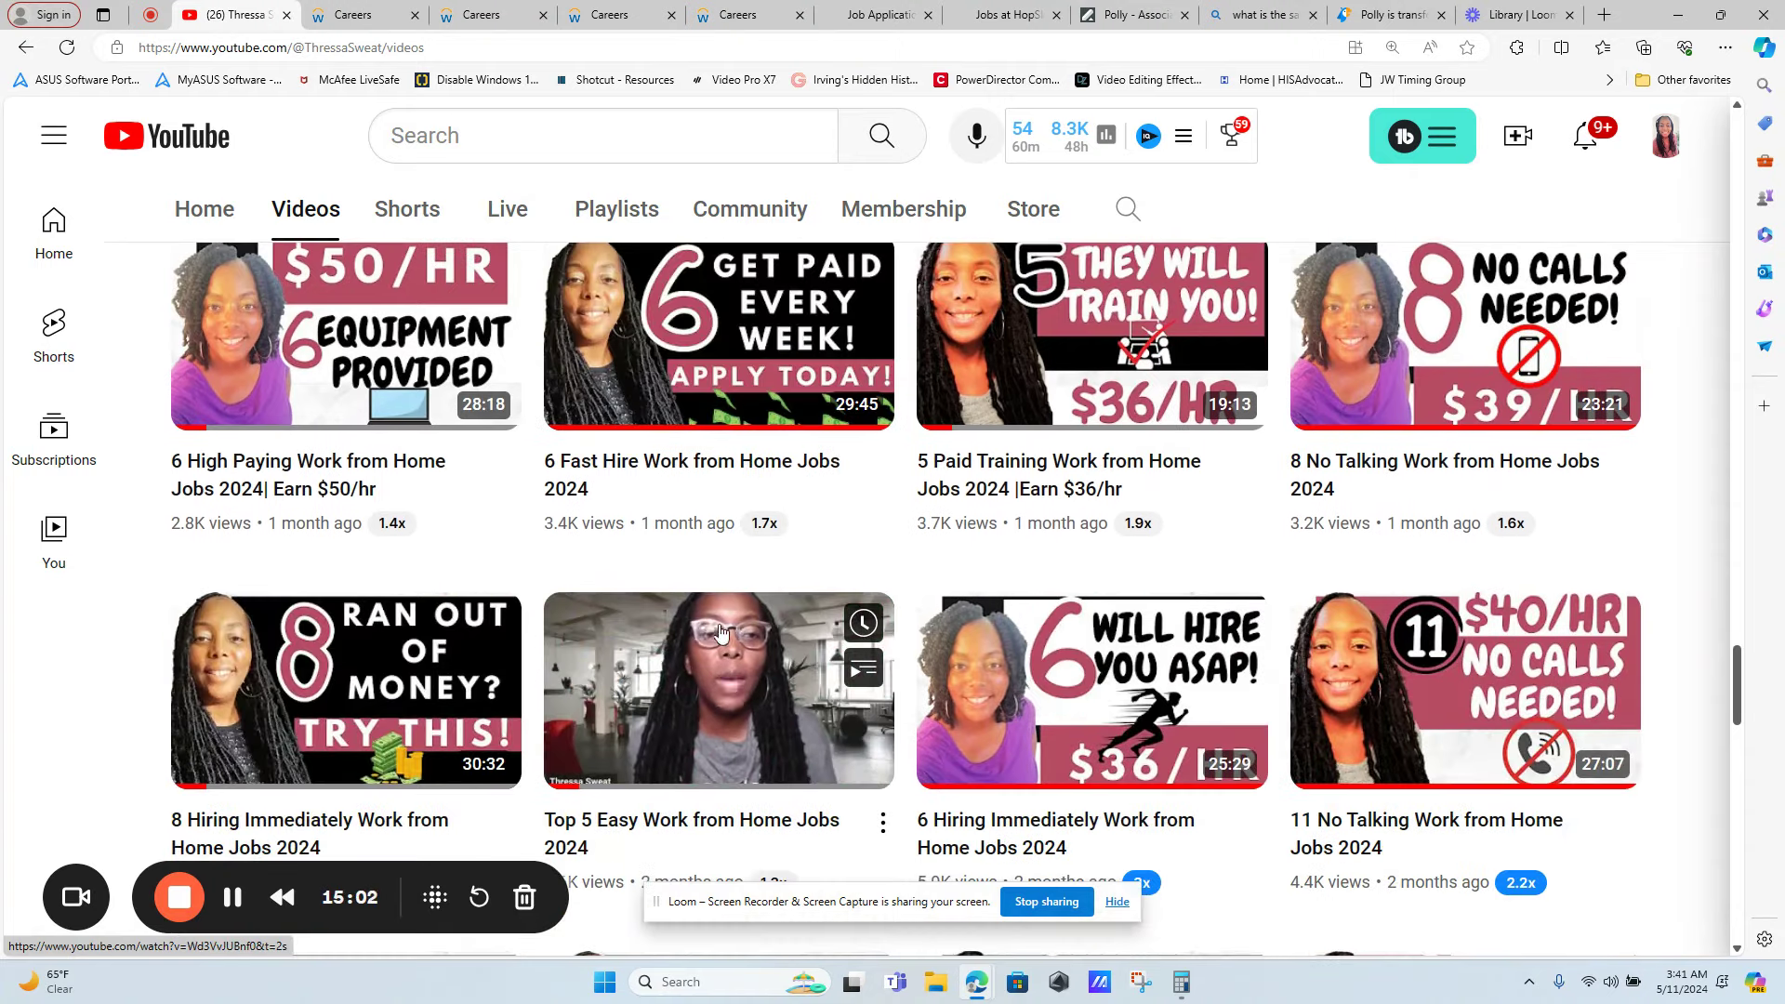
pyautogui.moveTo(1093, 765)
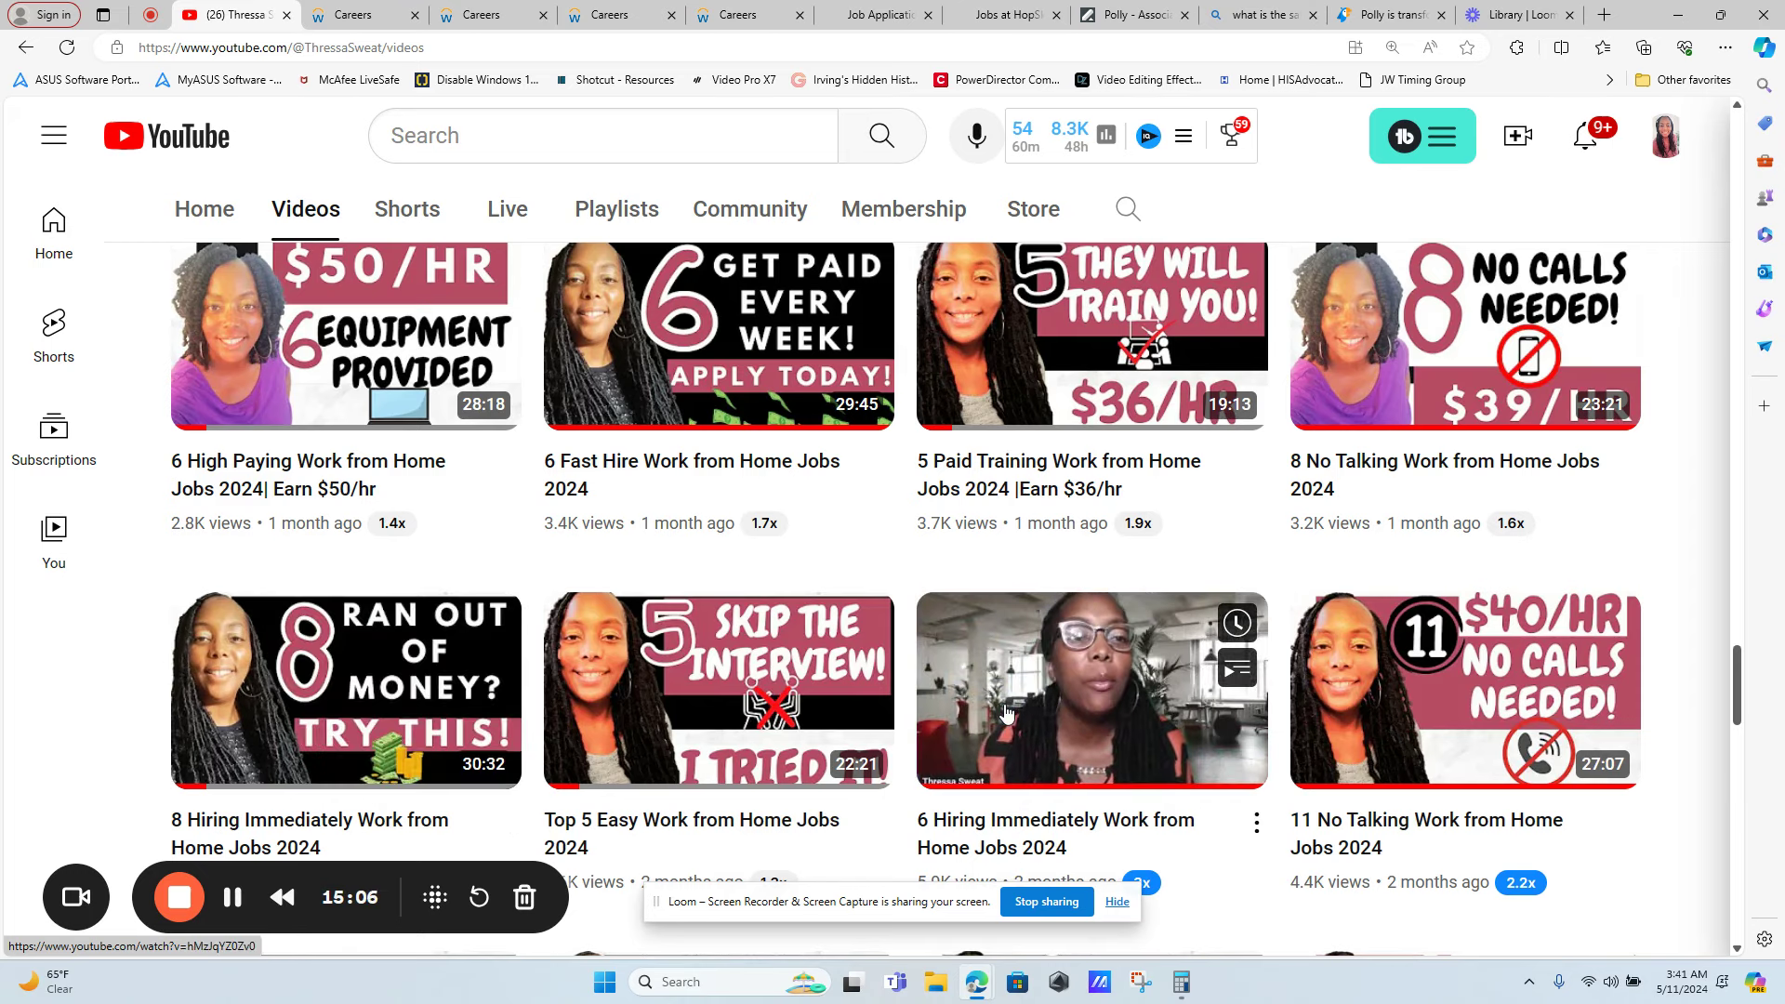
pyautogui.scroll(-1, 1008, 712)
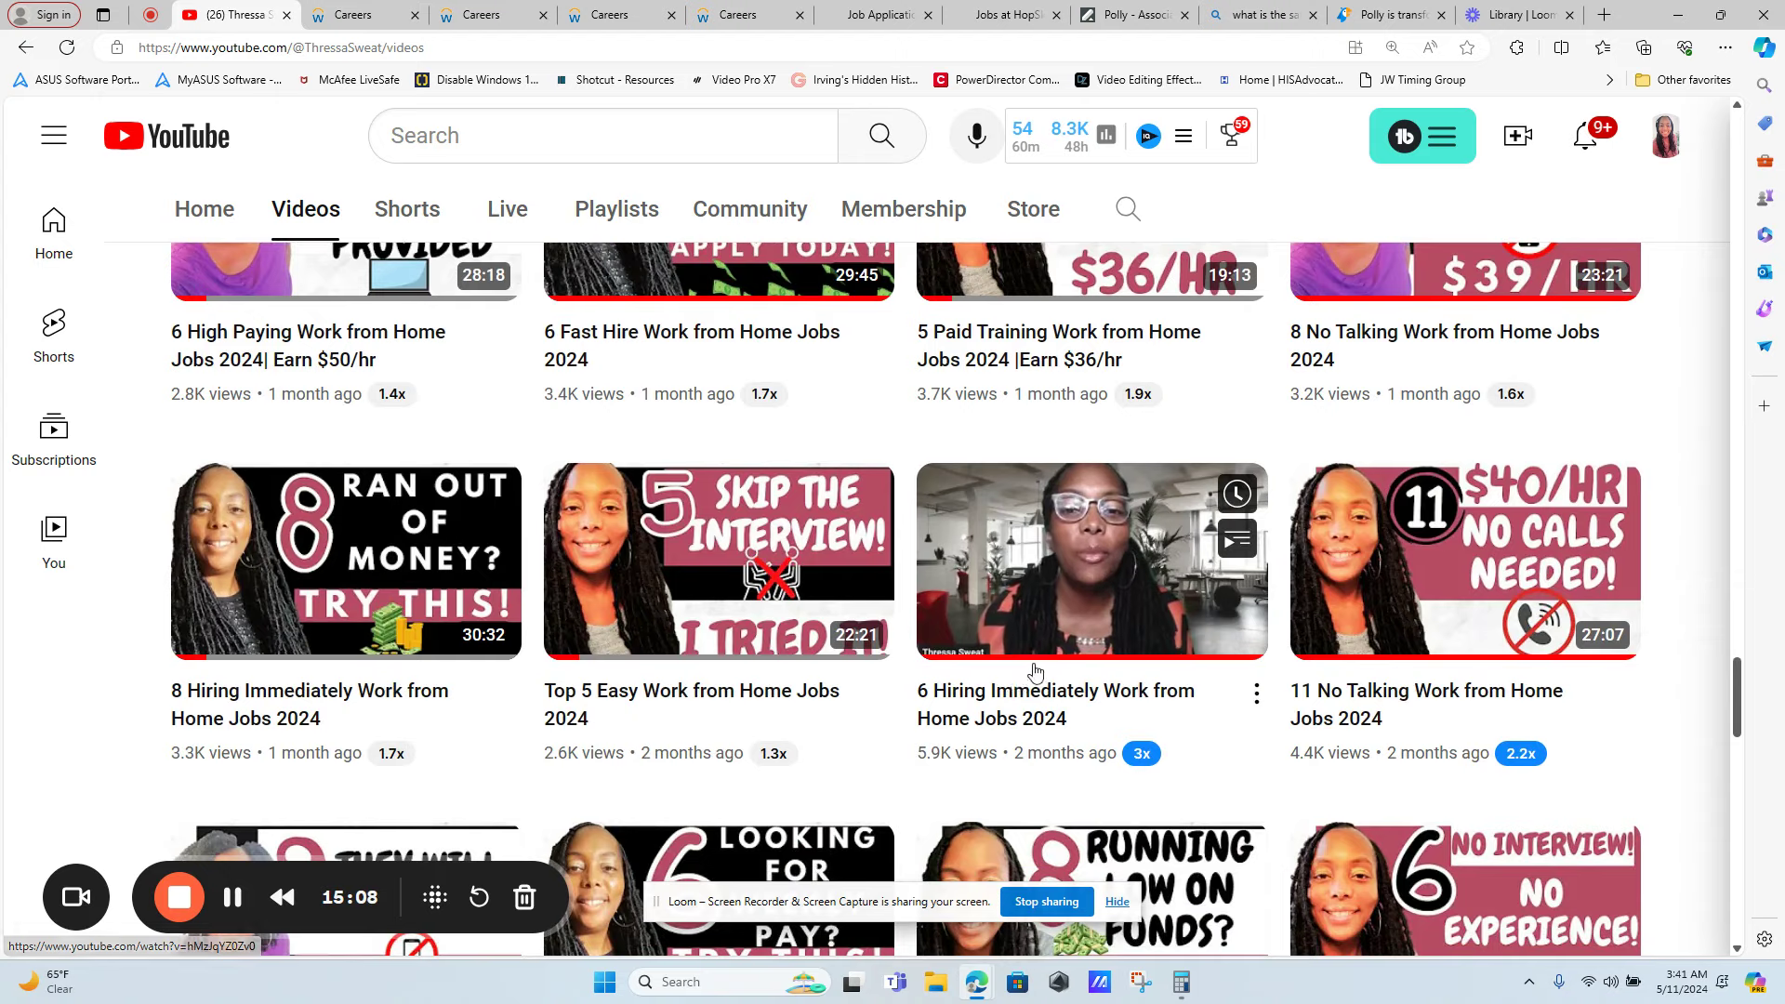
pyautogui.moveTo(1465, 690)
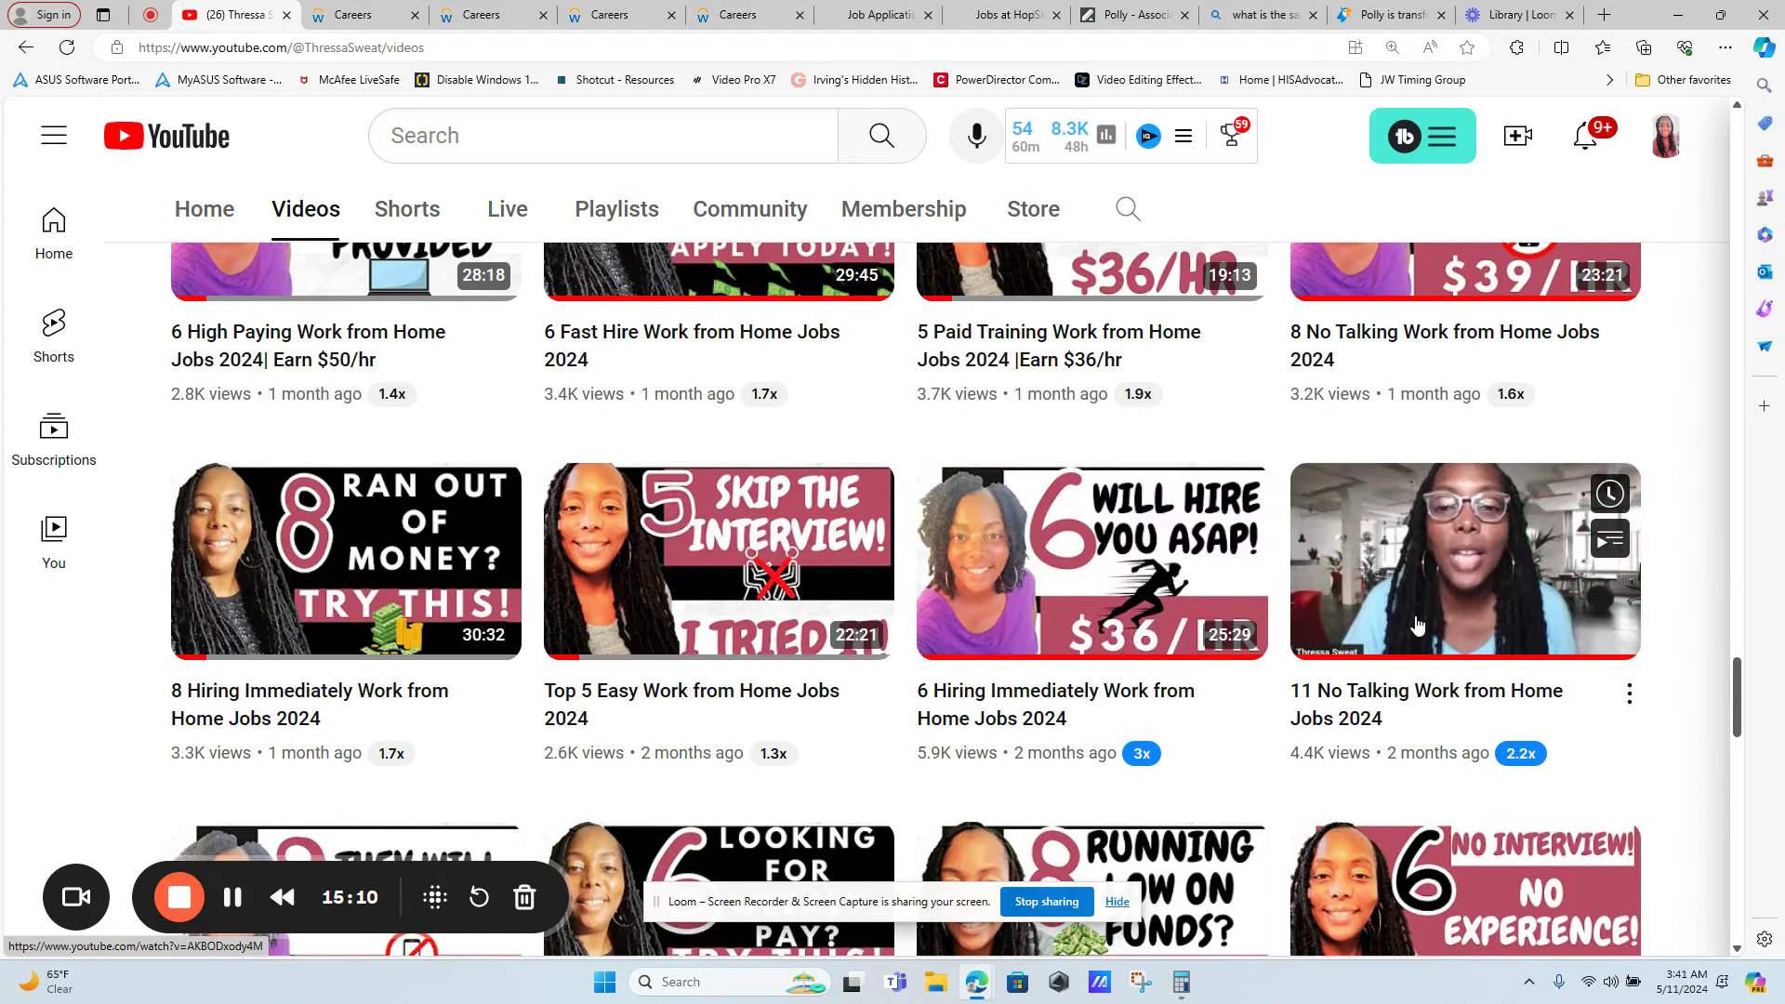
pyautogui.scroll(-2, 1417, 626)
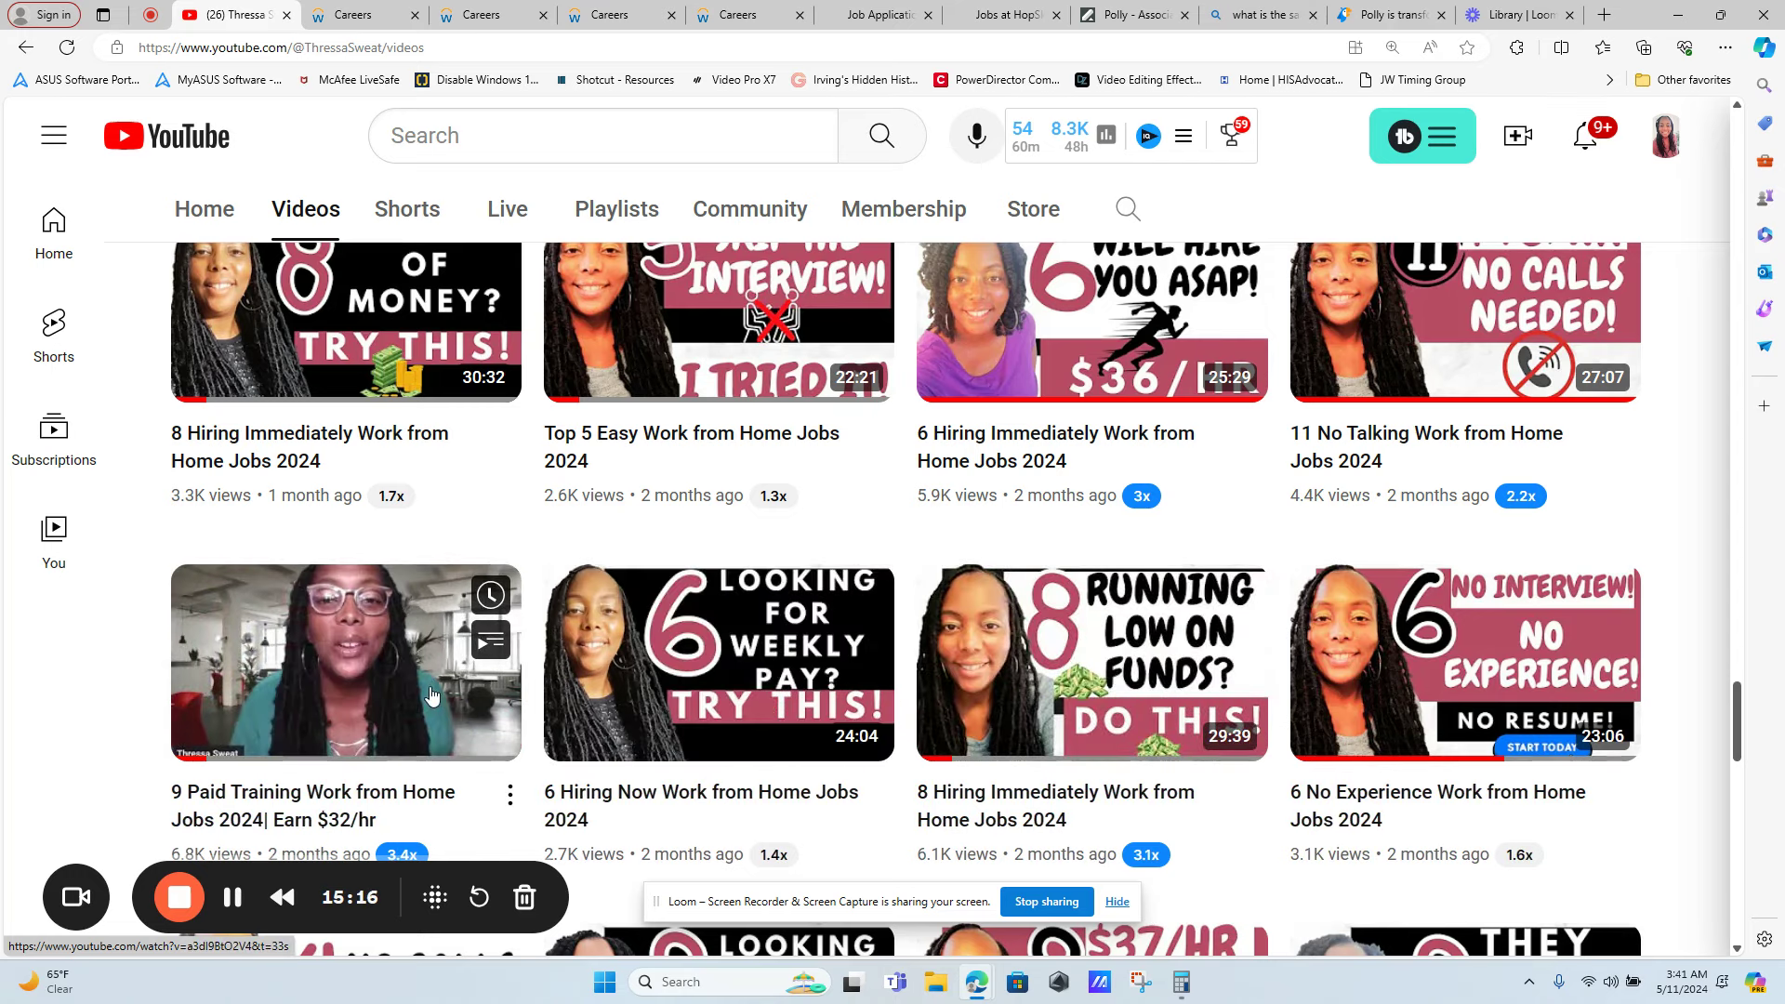
pyautogui.moveTo(346, 663)
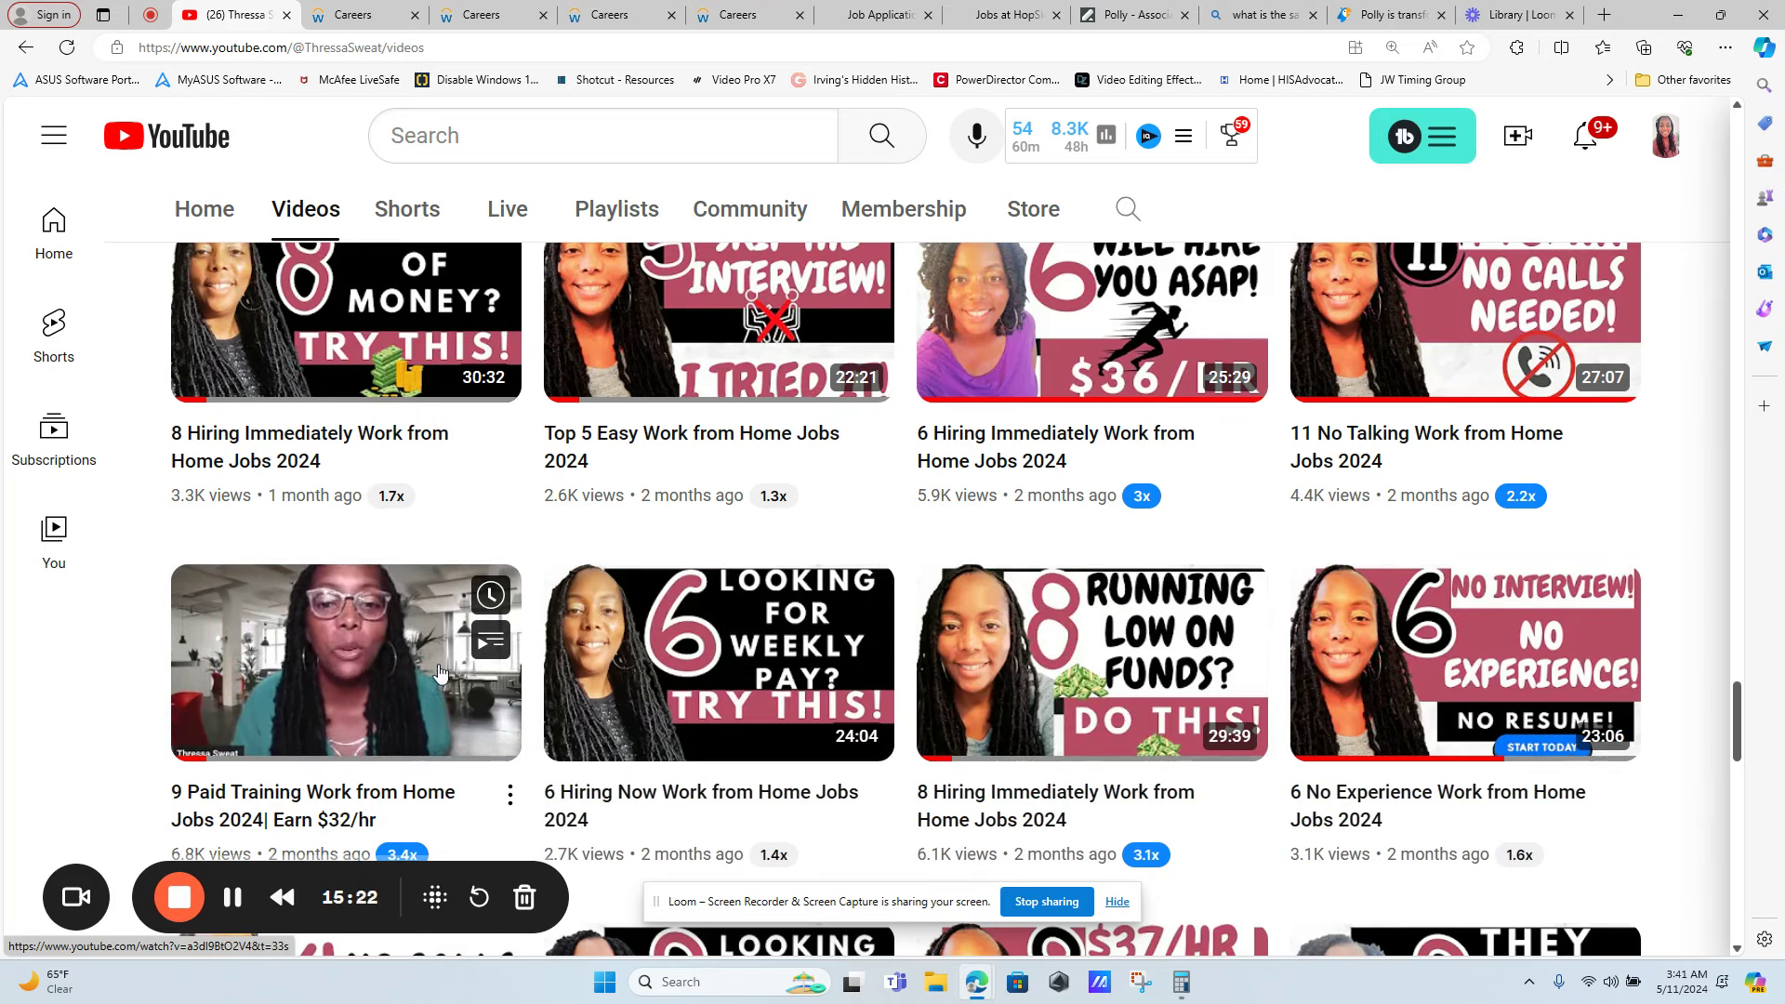
pyautogui.scroll(-2, 669, 688)
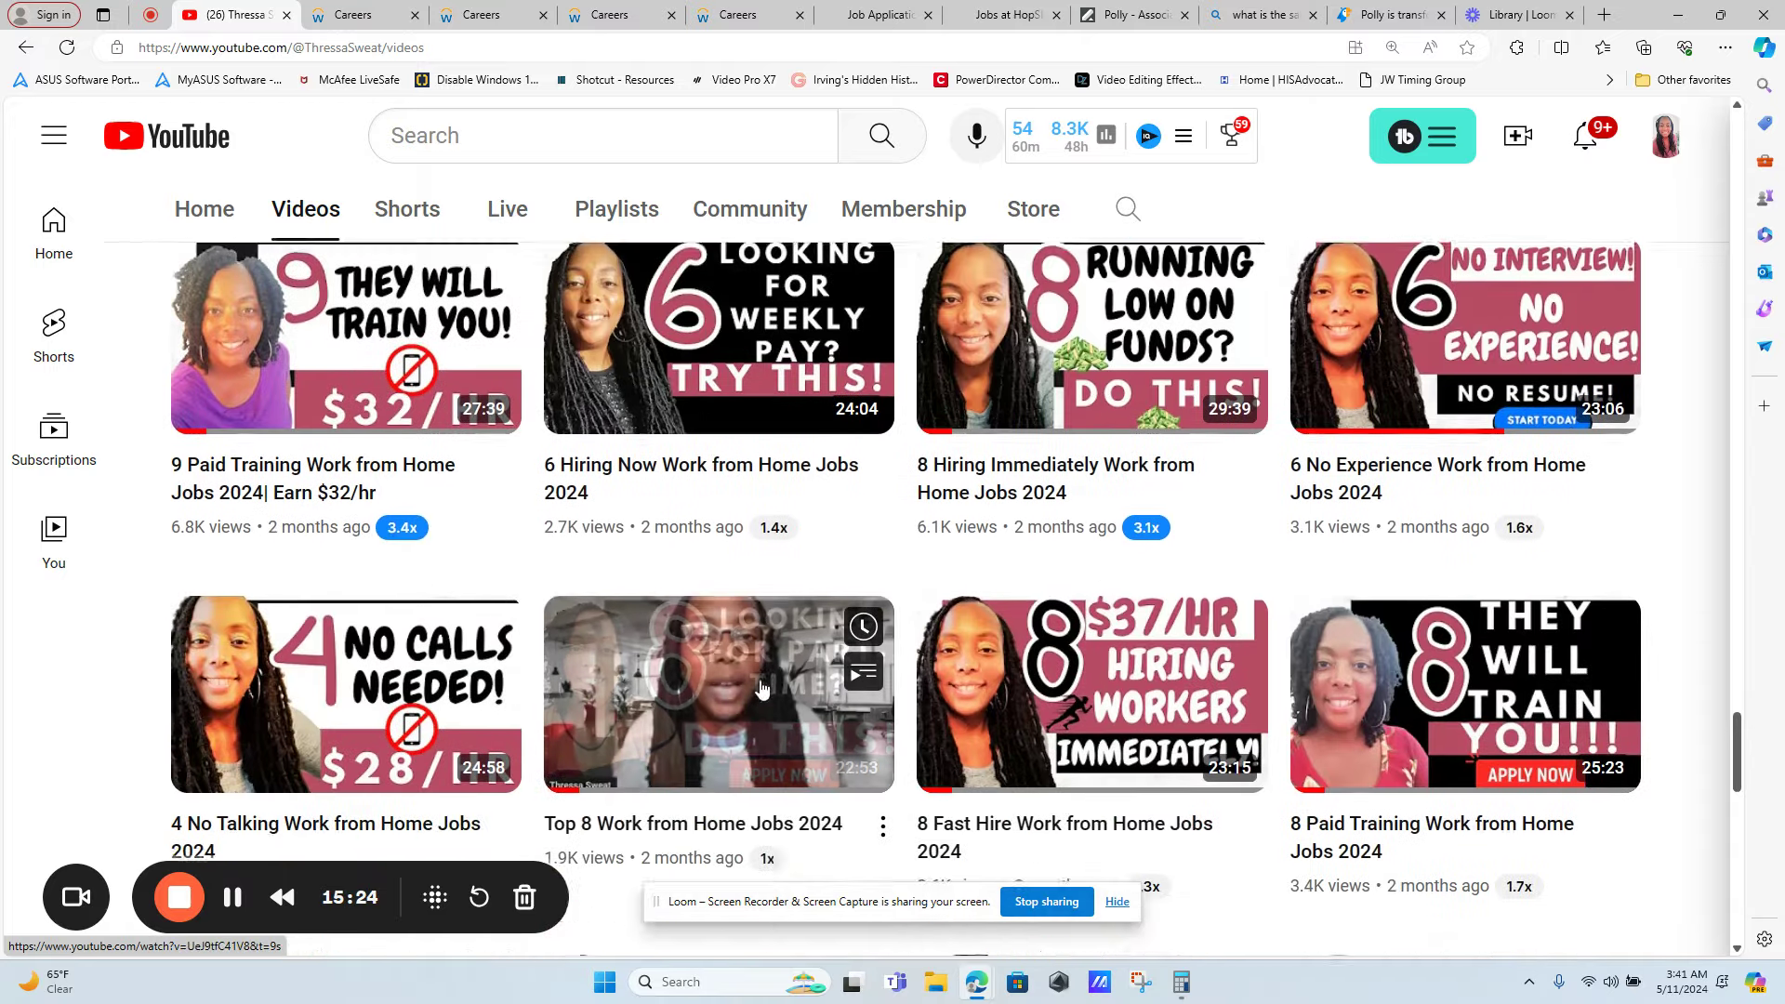
pyautogui.scroll(-1, 670, 688)
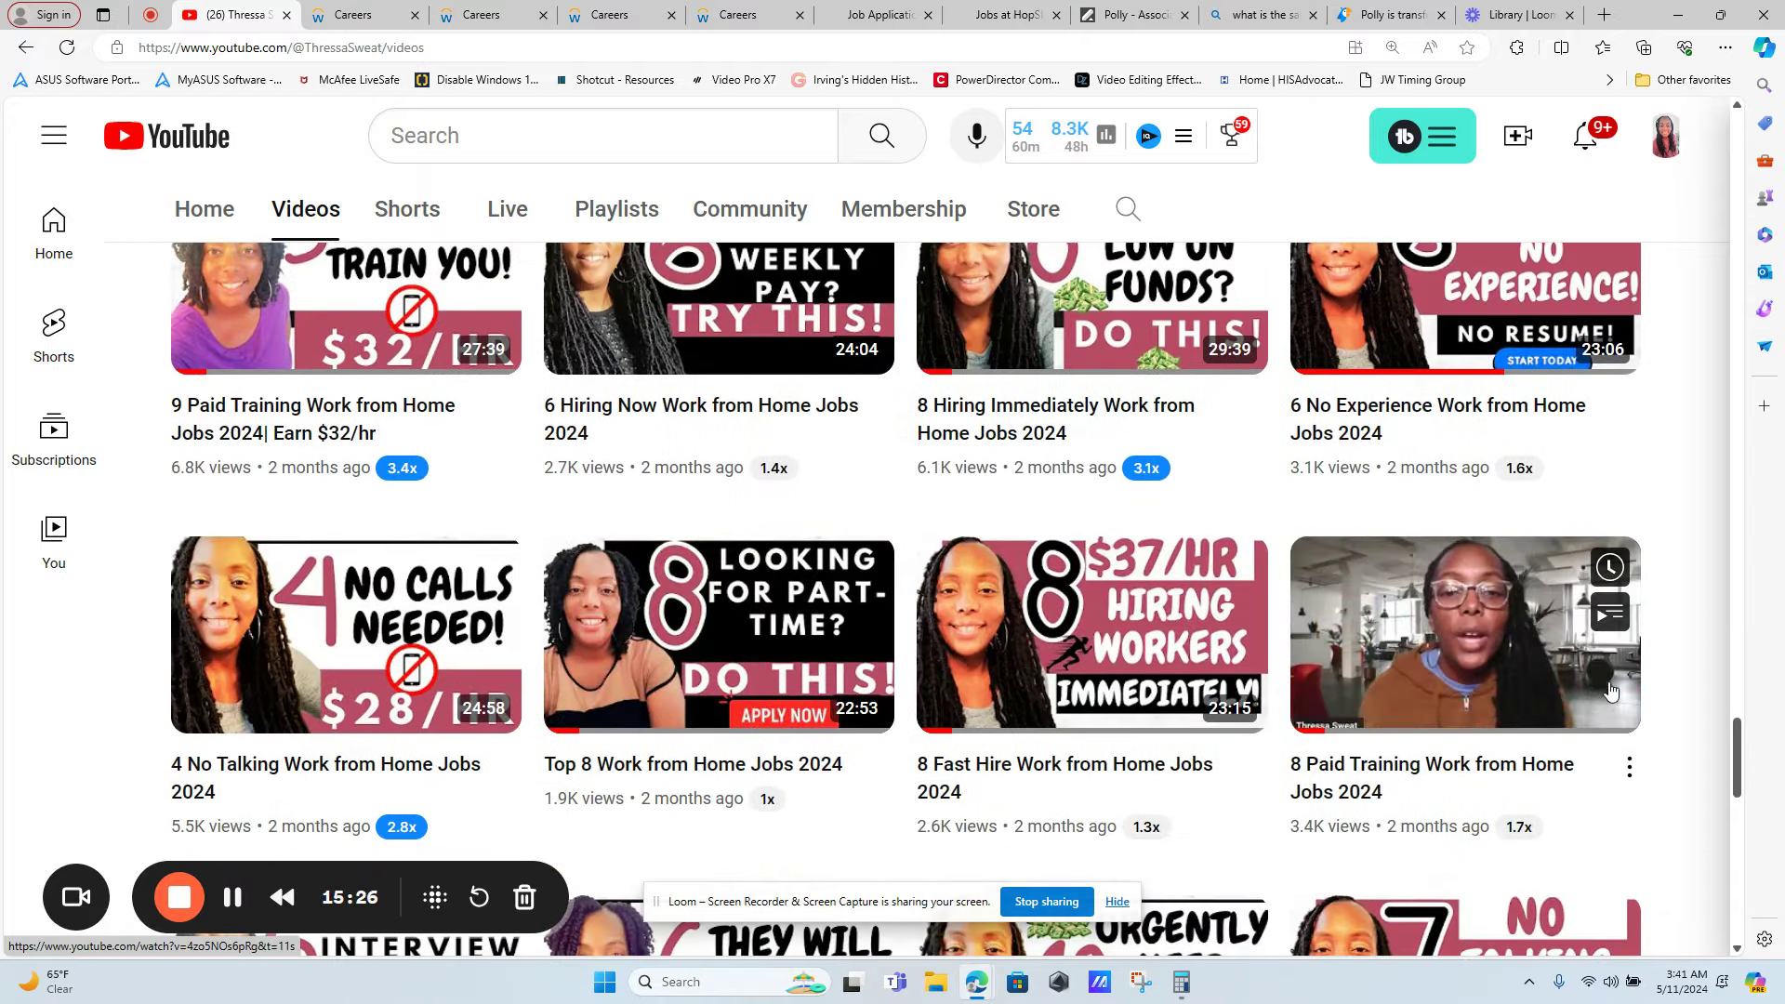
pyautogui.moveTo(1737, 775); pyautogui.dragTo(1737, 127)
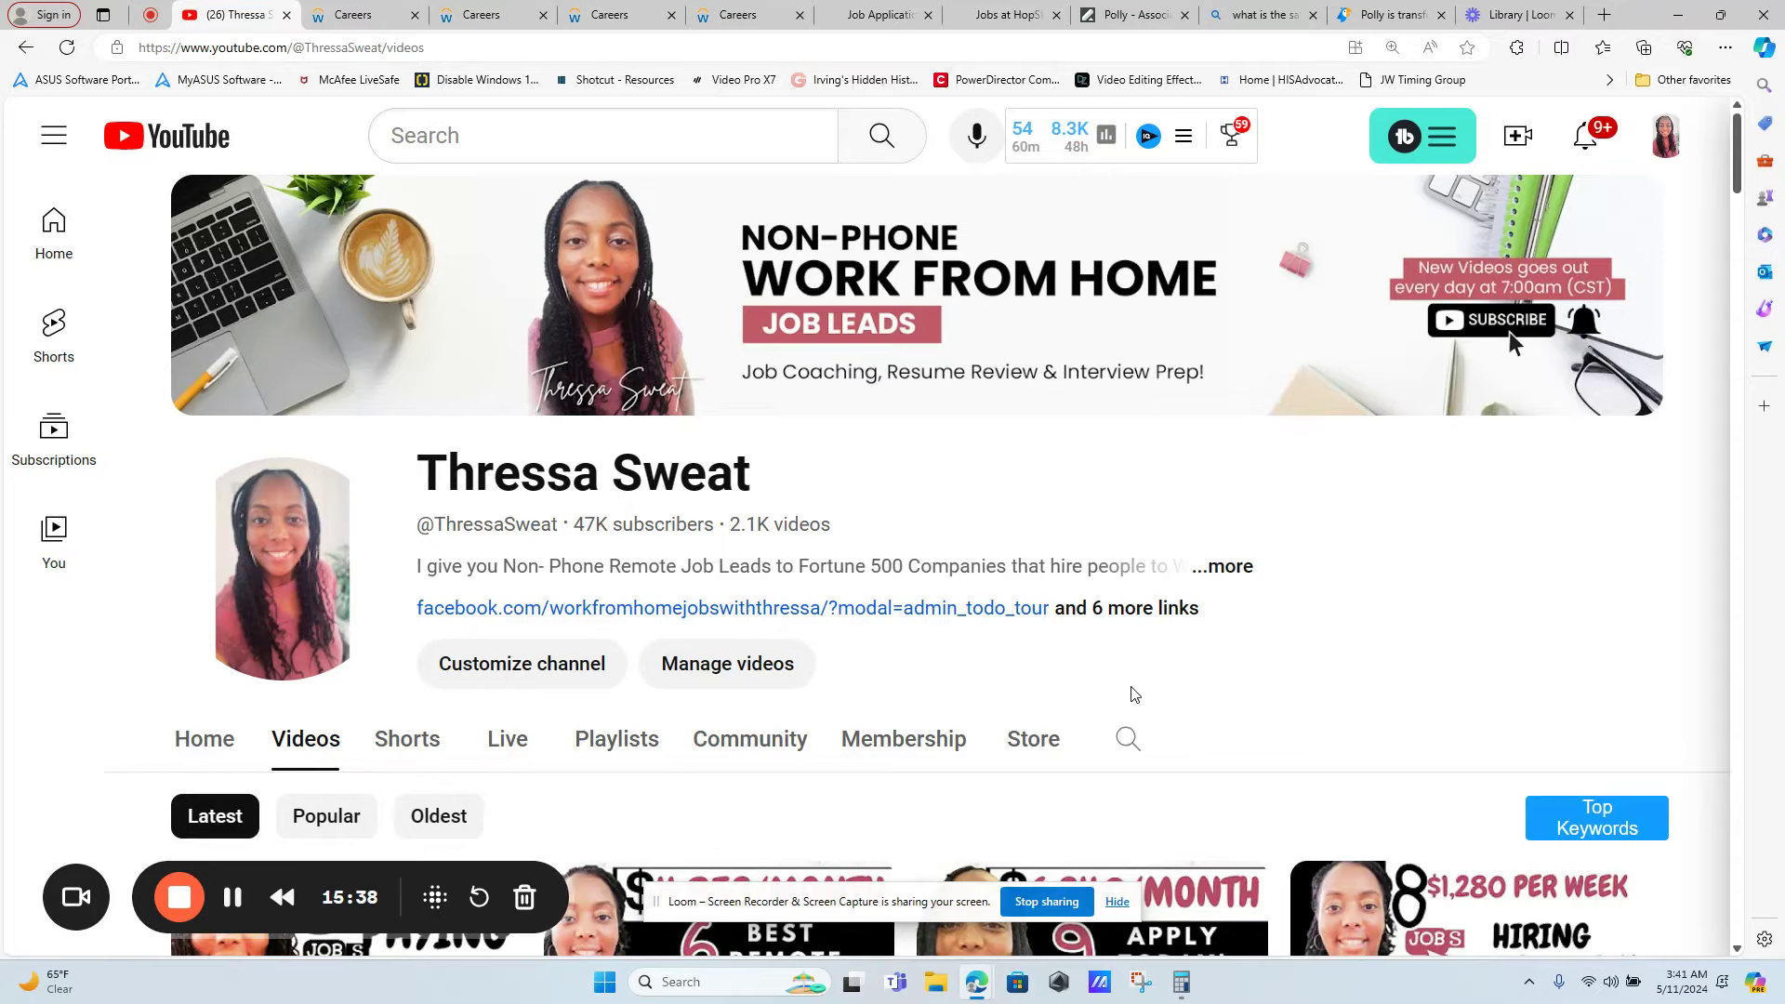
pyautogui.scroll(-2, 1133, 694)
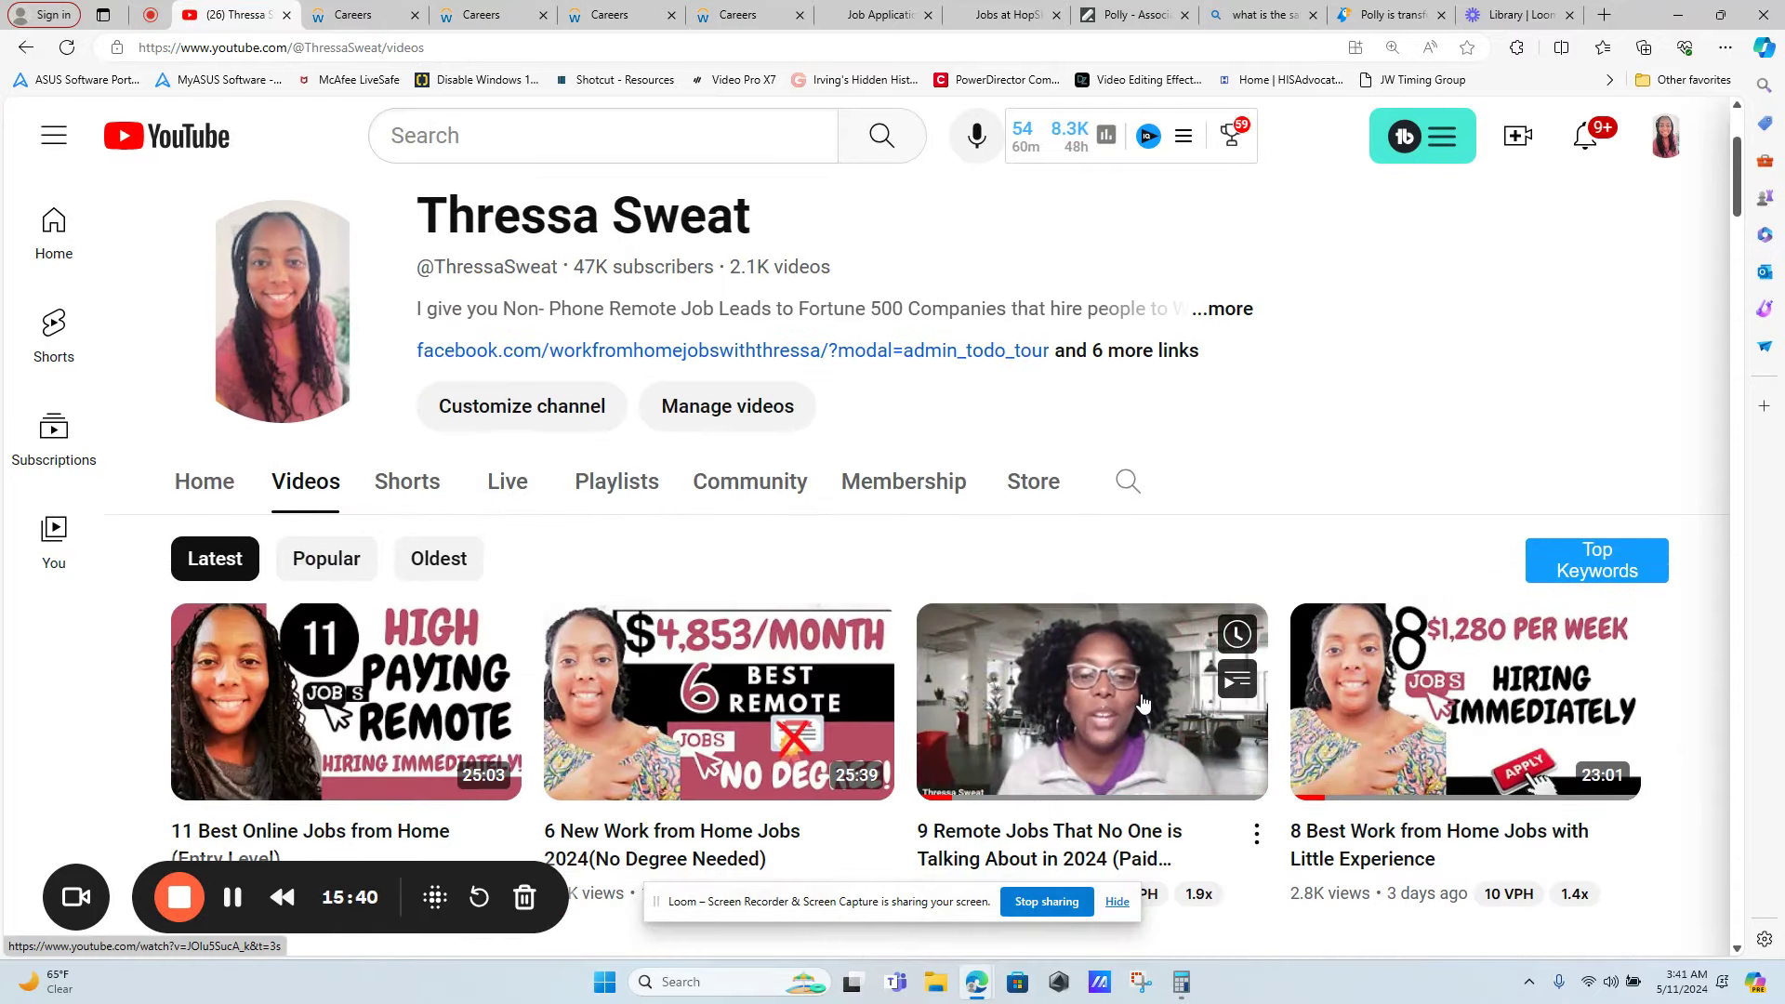